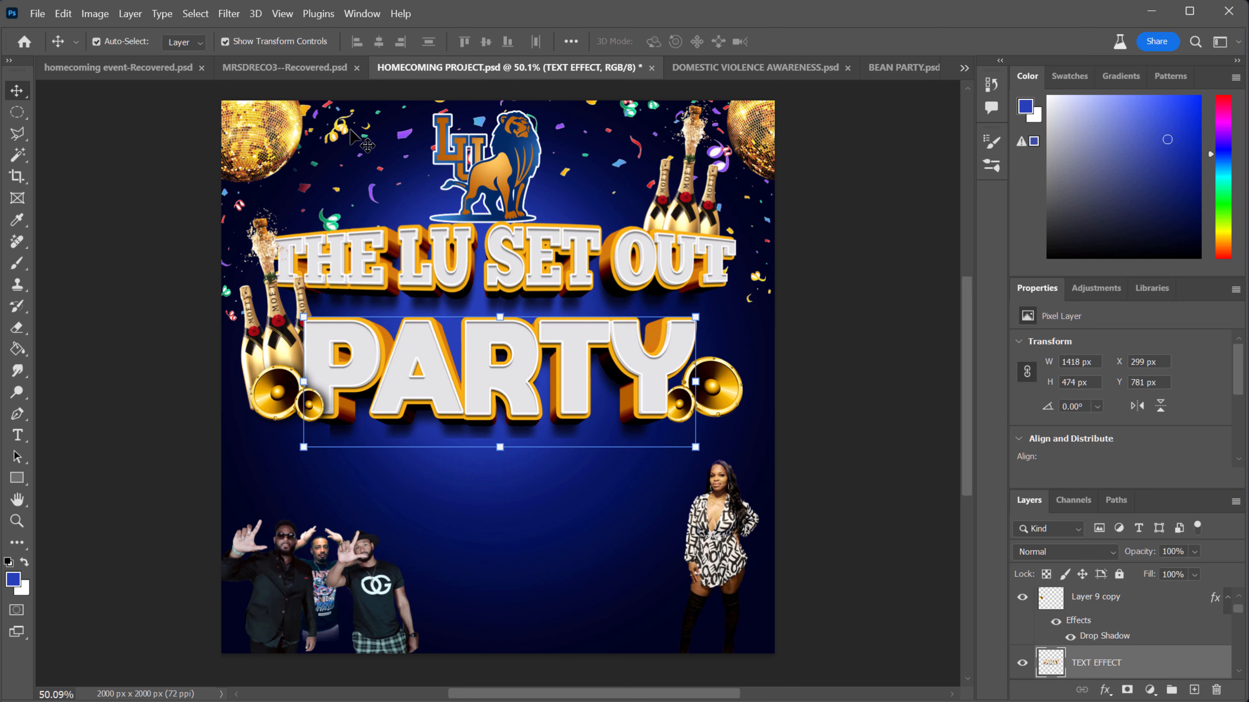
# - Reposition the confetti graphics across the top of the flyer and shift the lion logo slightly right to about X 789 px, Y 51 px
pyautogui.moveTo(339, 126); pyautogui.dragTo(352, 123)
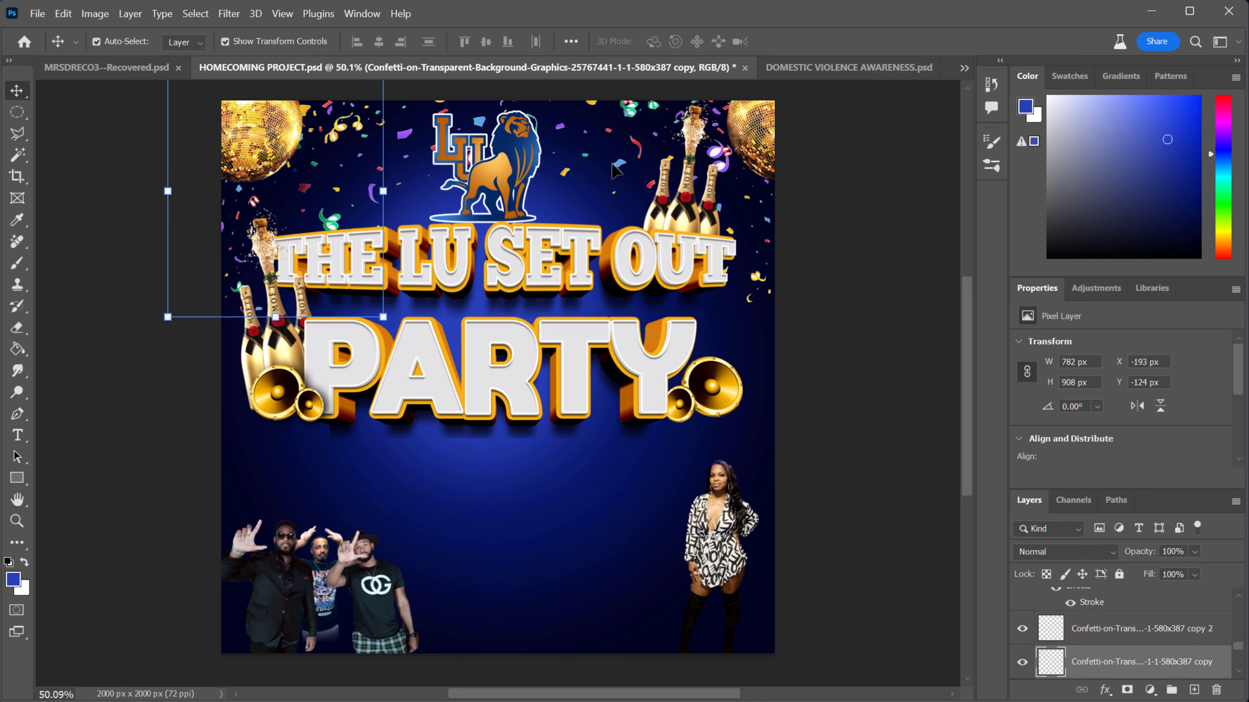
pyautogui.click(619, 176)
pyautogui.click(620, 173)
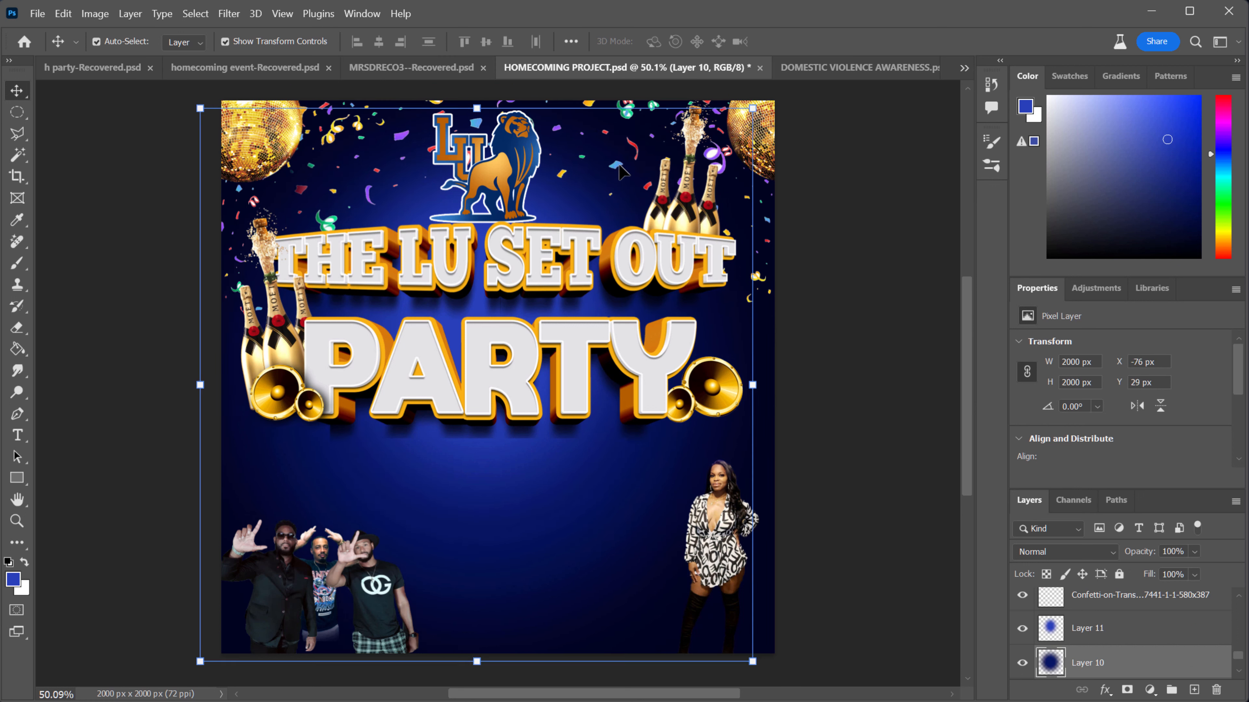
pyautogui.moveTo(620, 173); pyautogui.dragTo(602, 162)
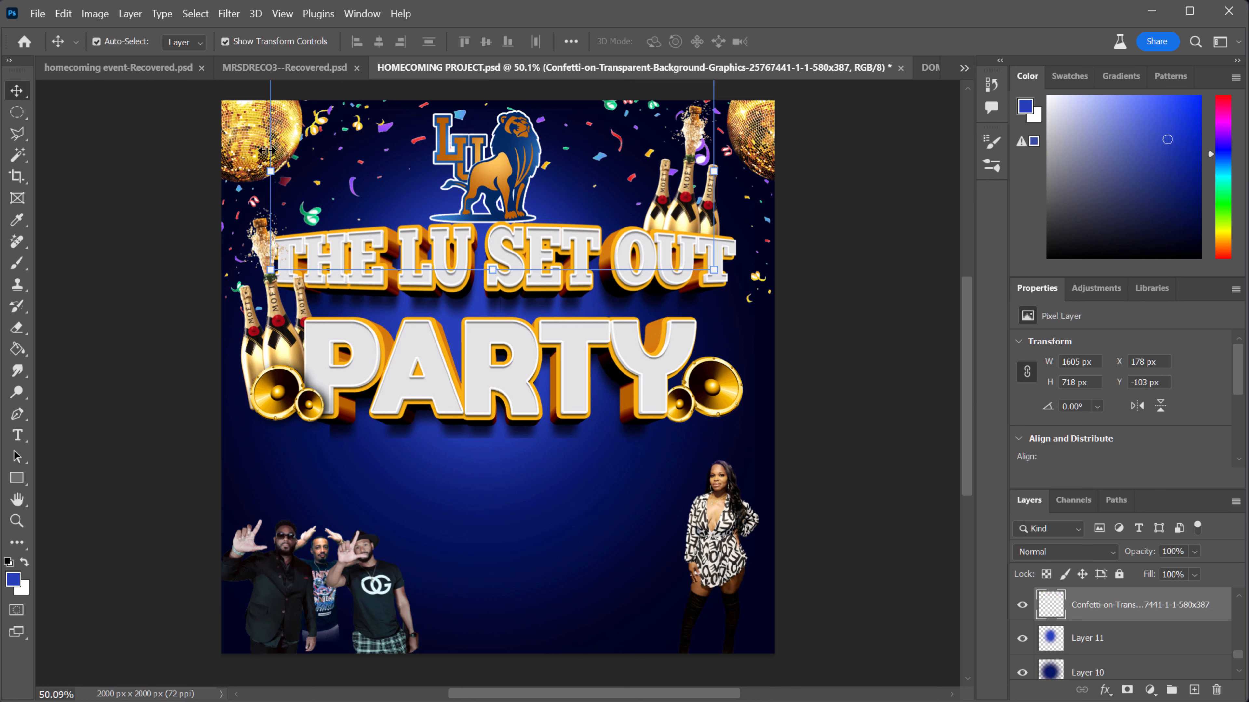
pyautogui.click(872, 273)
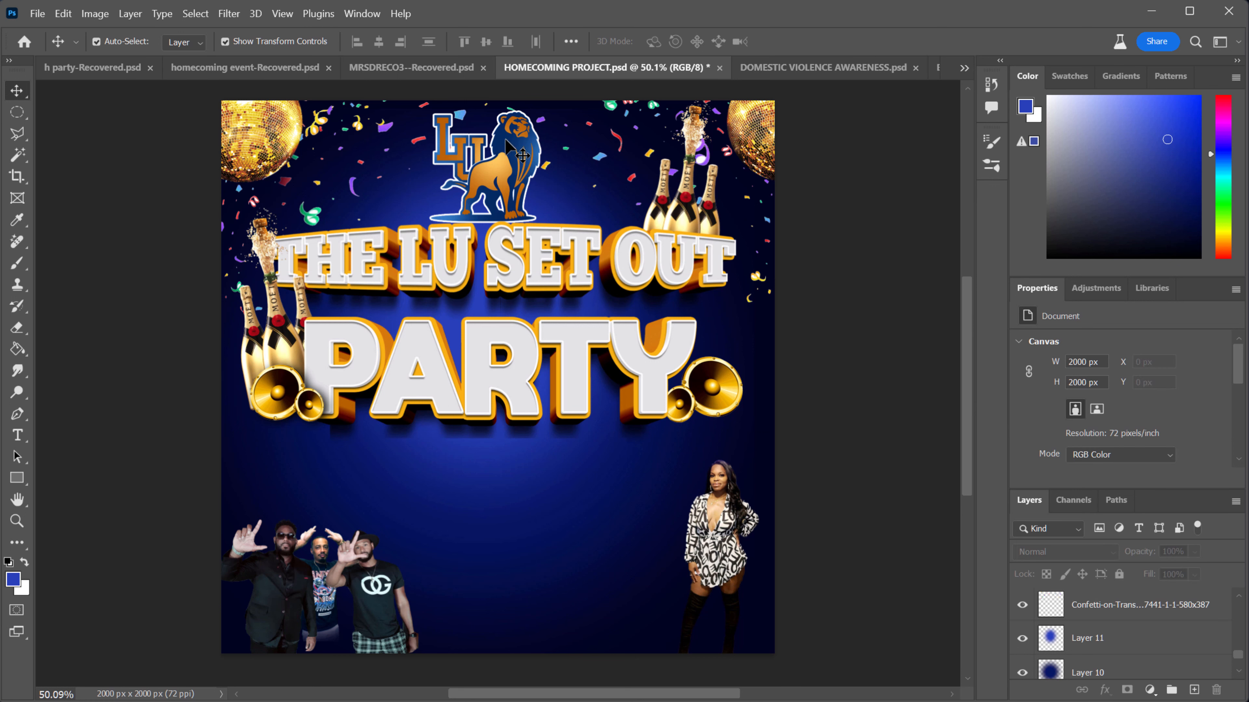
pyautogui.moveTo(505, 140); pyautogui.dragTo(534, 175)
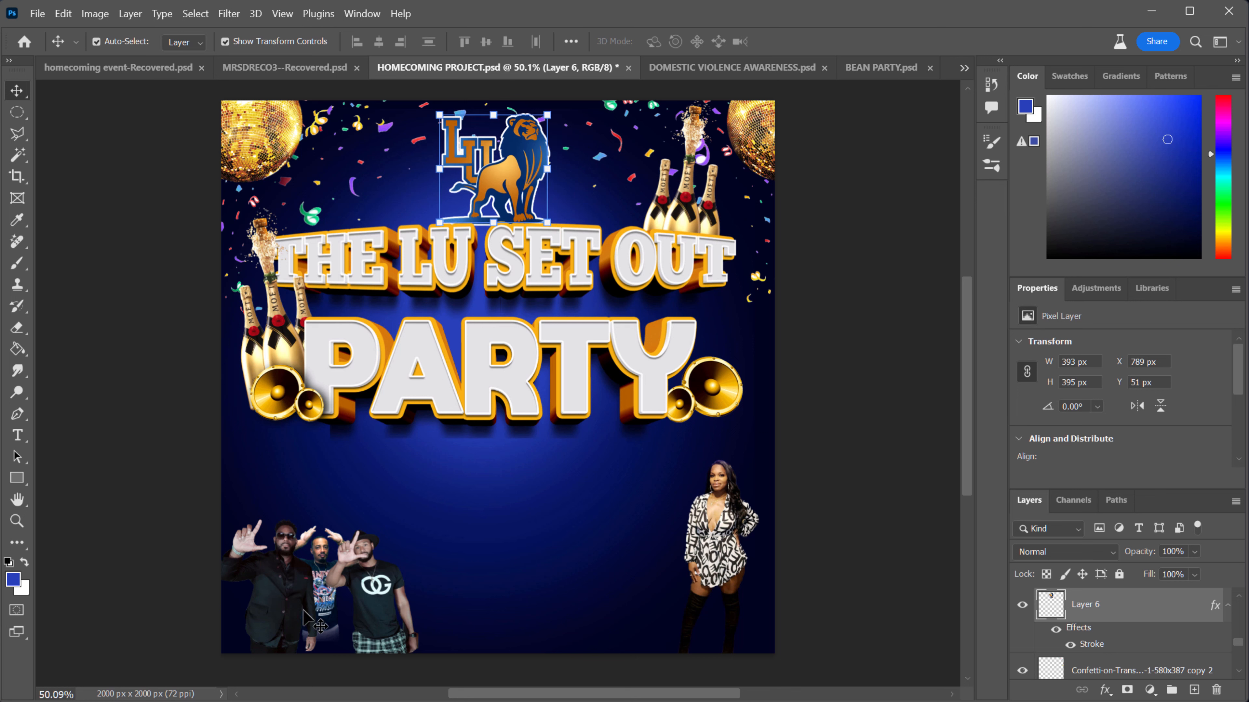
# - Scale the photo of the three men to about 95.5% and place it near the flyer's lower-left corner, around X 11 px, Y 1470 px
pyautogui.moveTo(282, 581); pyautogui.dragTo(302, 554)
pyautogui.moveTo(340, 487); pyautogui.dragTo(341, 493)
pyautogui.moveTo(371, 563); pyautogui.dragTo(351, 556)
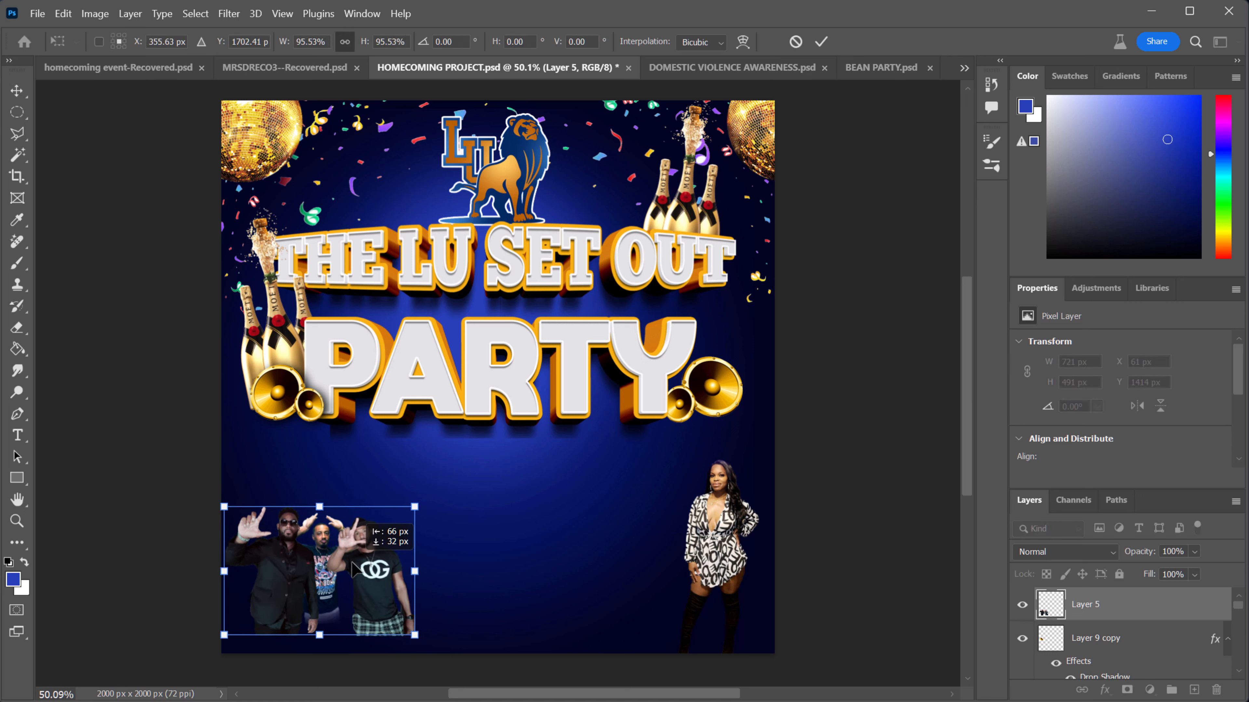
pyautogui.press('Return')
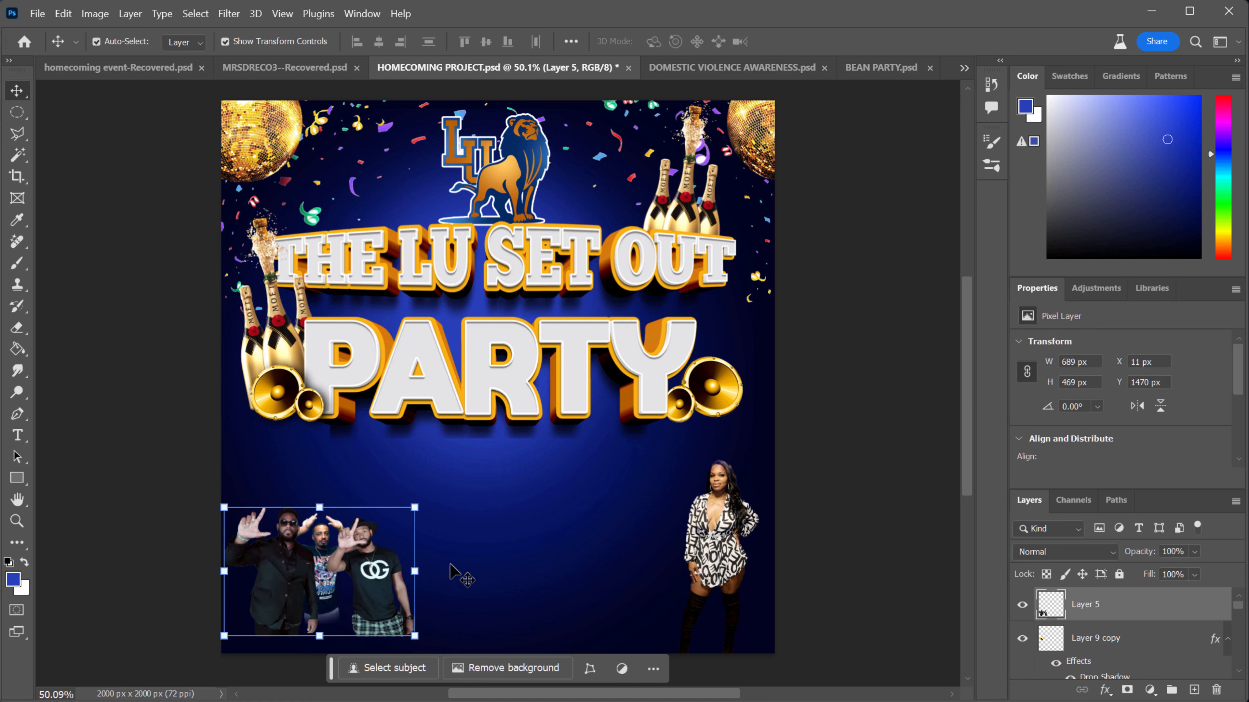
# - Move the PARTY text slightly down and right to about X 323 px, Y 849 px
pyautogui.click(534, 359)
pyautogui.moveTo(534, 358); pyautogui.dragTo(540, 375)
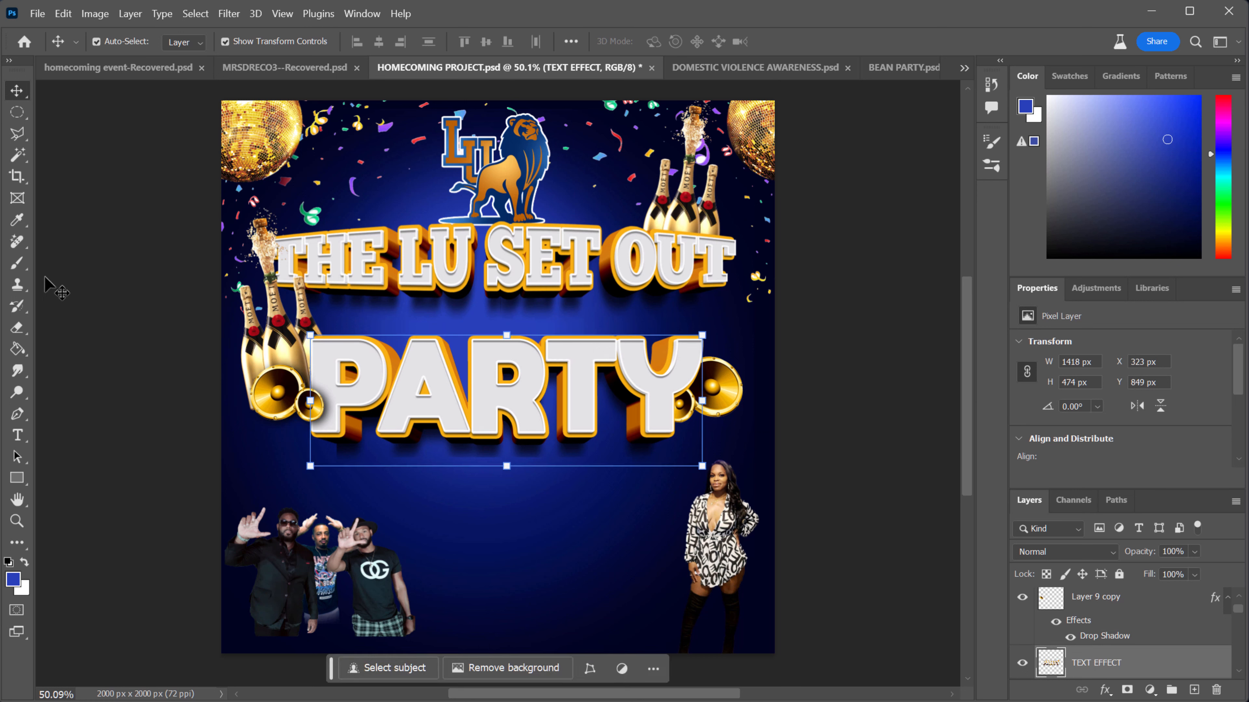
# - Add a new layer above the PARTY text effect and create the text "Friday" on it, just below PARTY
pyautogui.click(16, 435)
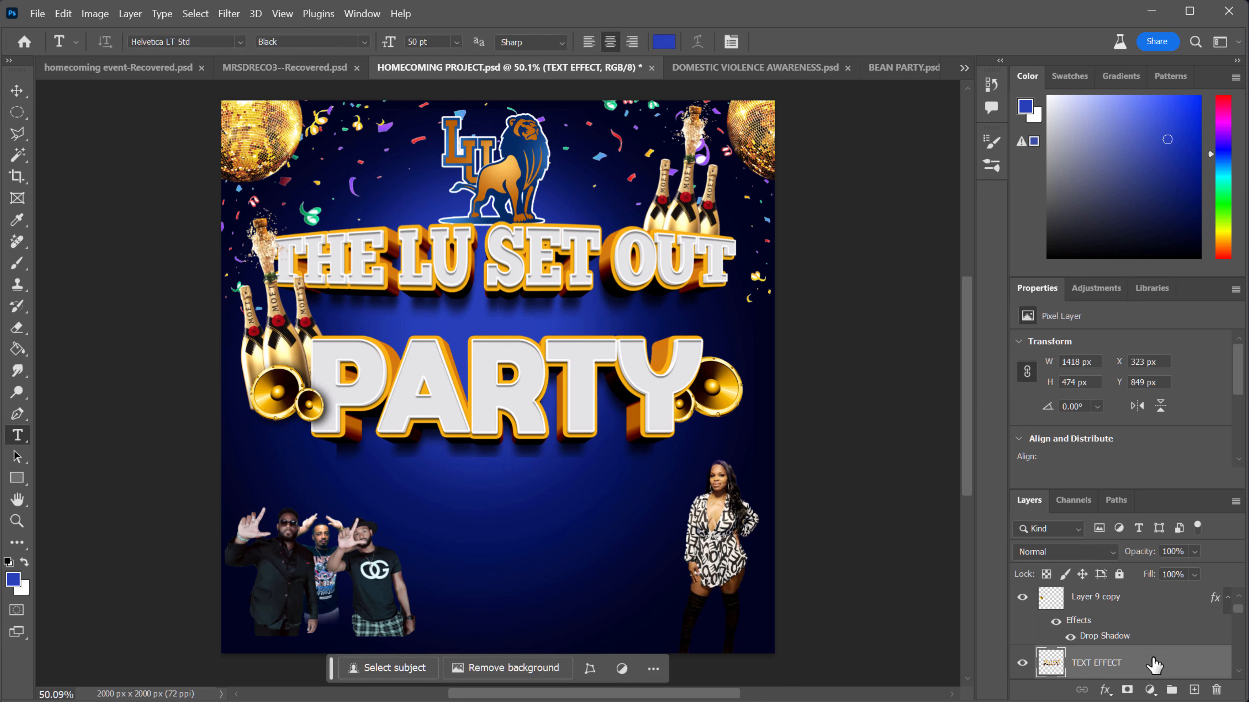
pyautogui.click(1194, 690)
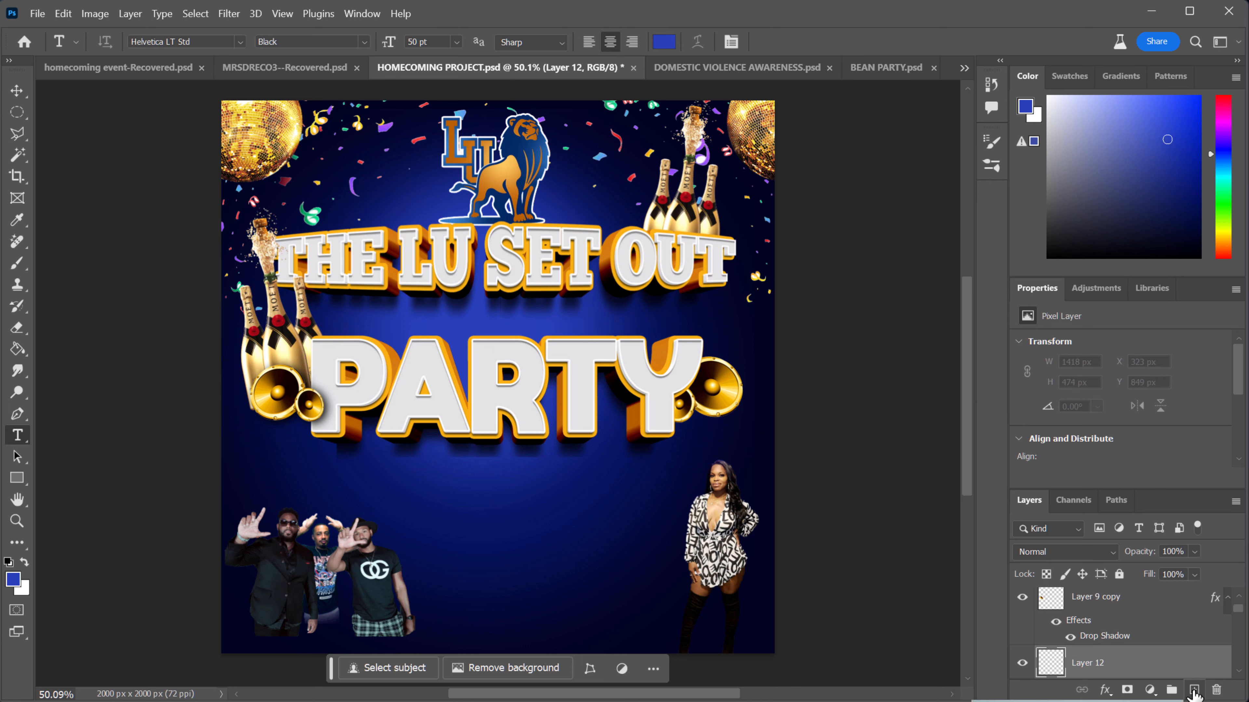
pyautogui.click(382, 485)
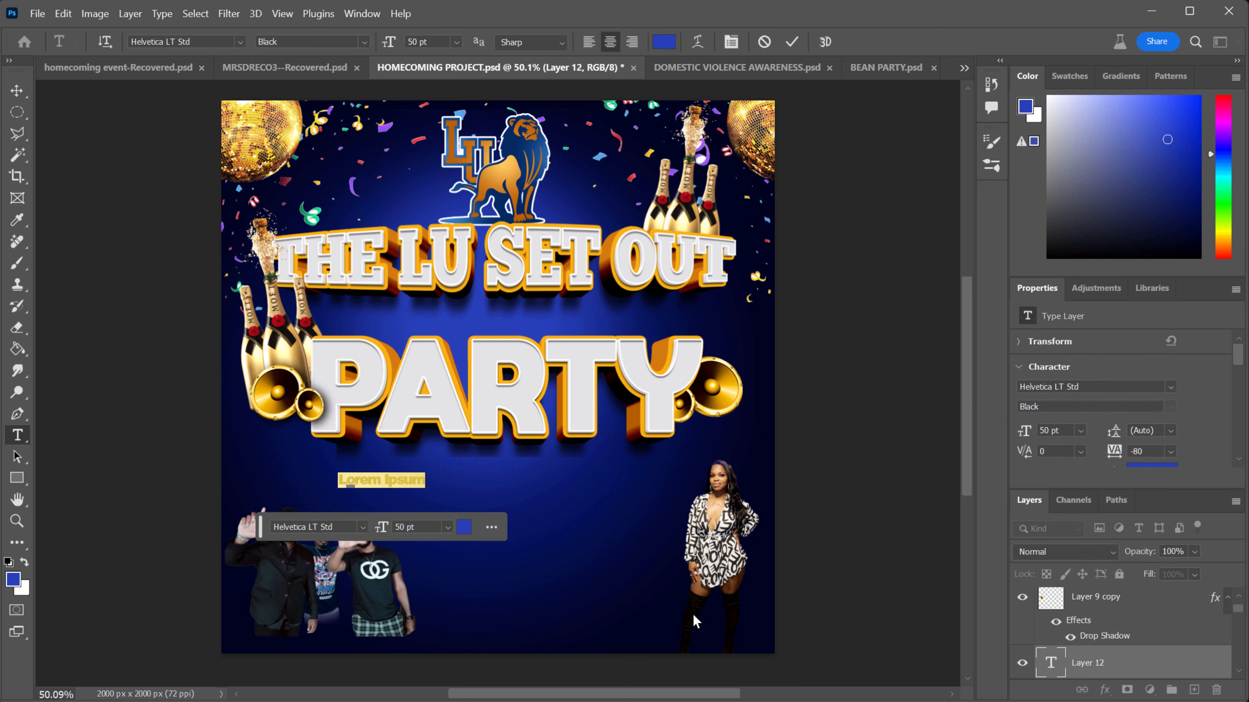
pyautogui.hotkey('ctrl', 'Left')
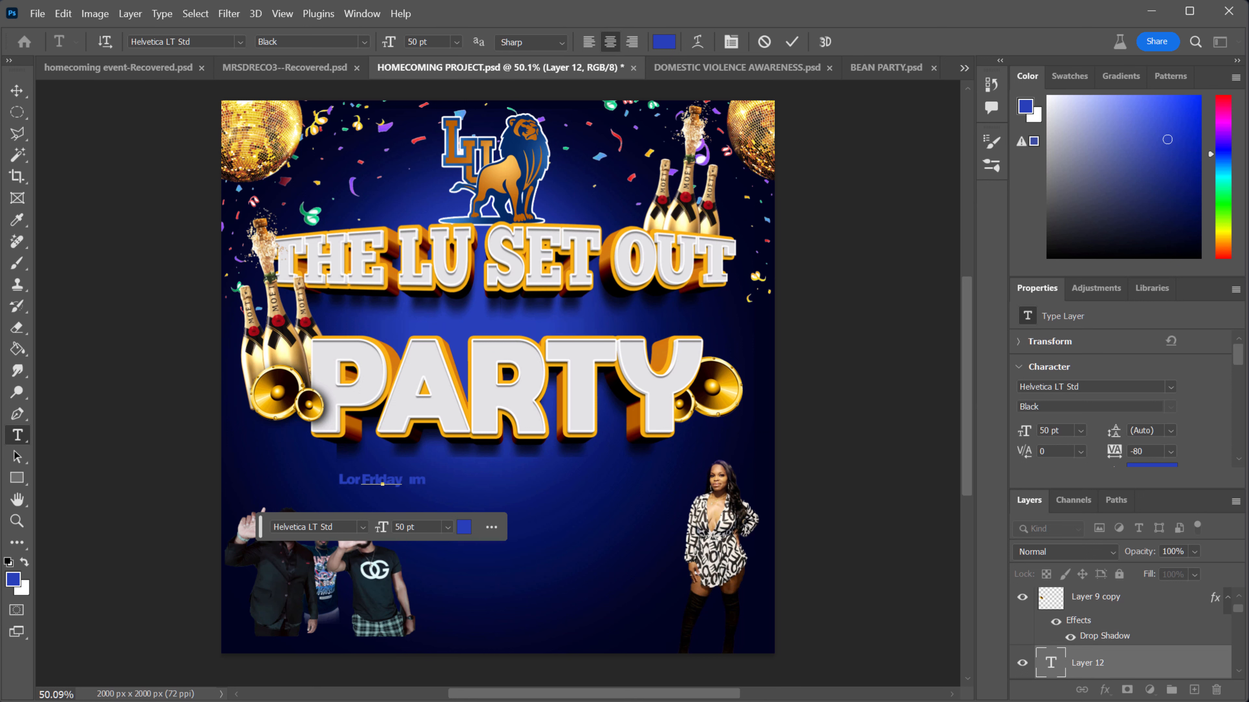
pyautogui.click(16, 90)
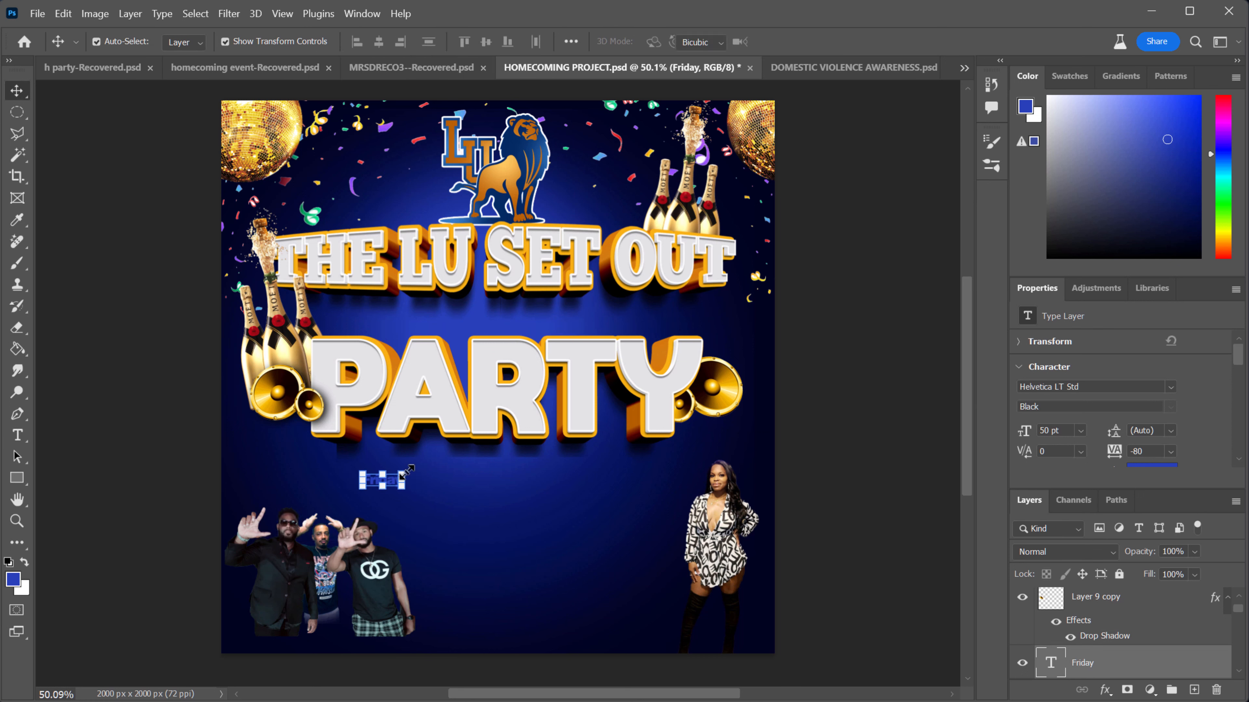
# - Enlarge the Friday text to about 565% and place it centered beneath PARTY
pyautogui.hotkey('ctrl', 't')
pyautogui.moveTo(403, 472); pyautogui.dragTo(594, 404)
pyautogui.moveTo(516, 439); pyautogui.dragTo(548, 470)
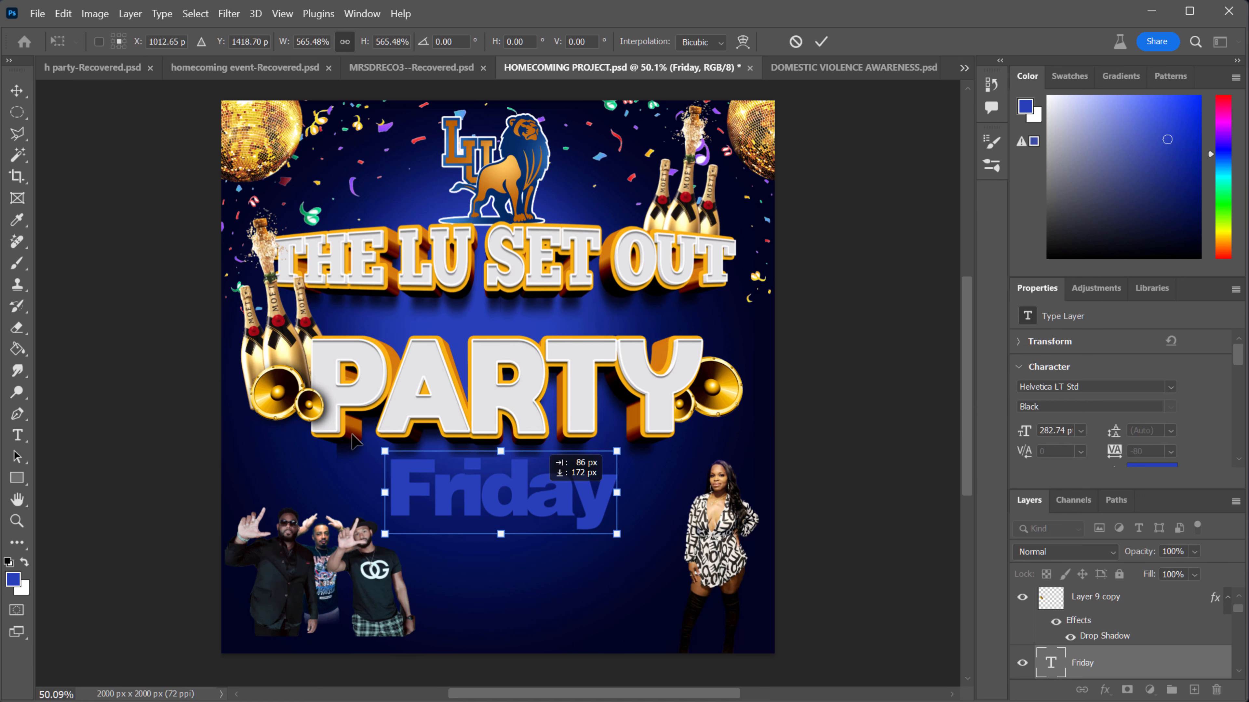
# - Change the font of the whole Friday text to Black Signature PERSONAL USE ONLY Regular
pyautogui.click(14, 435)
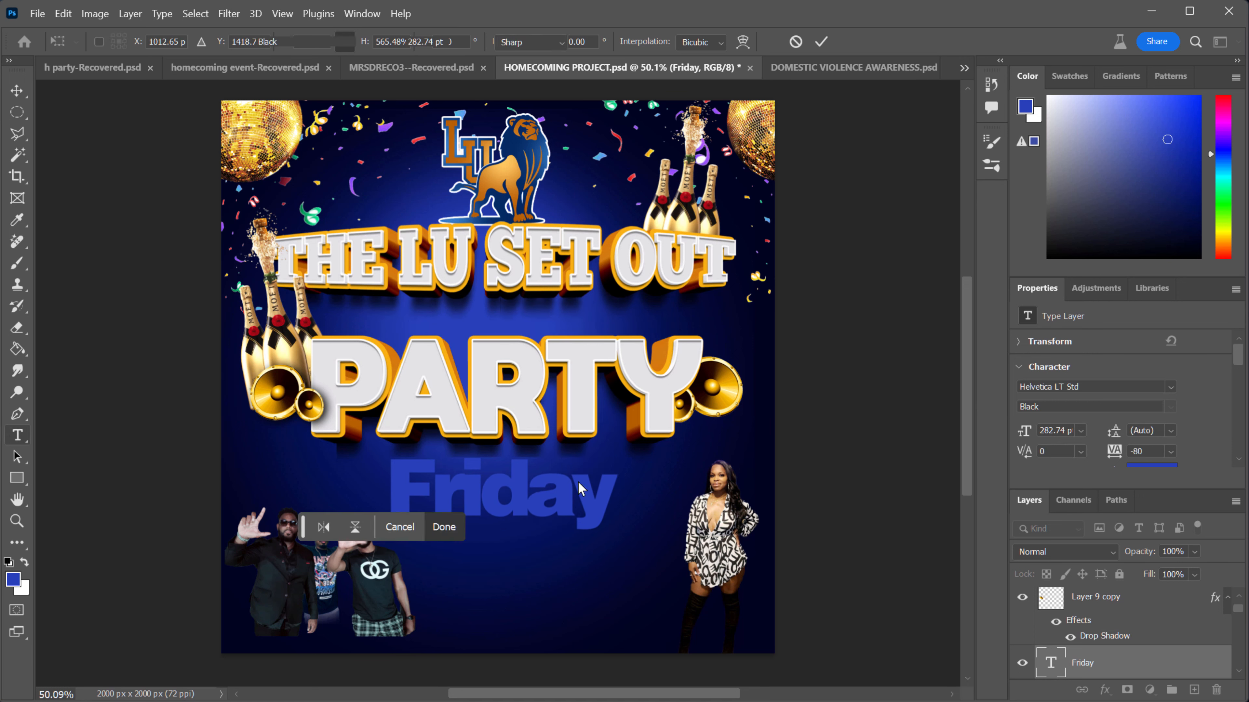
pyautogui.doubleClick(393, 489)
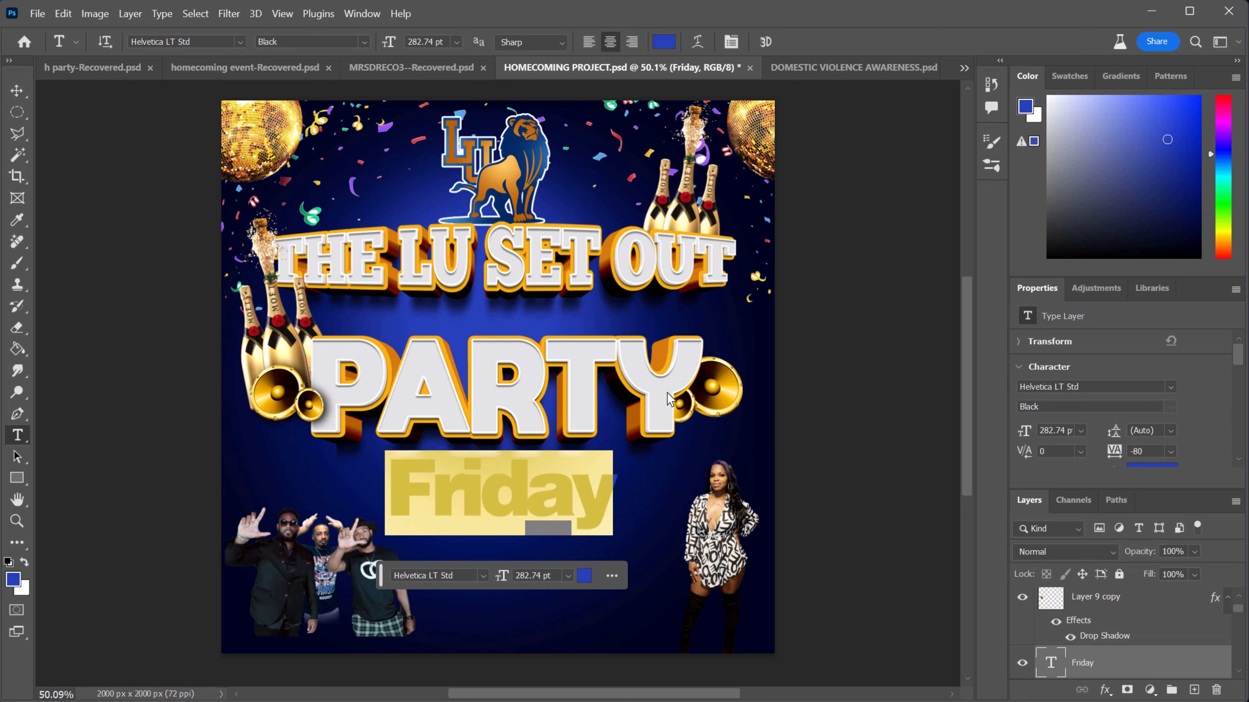
pyautogui.click(240, 42)
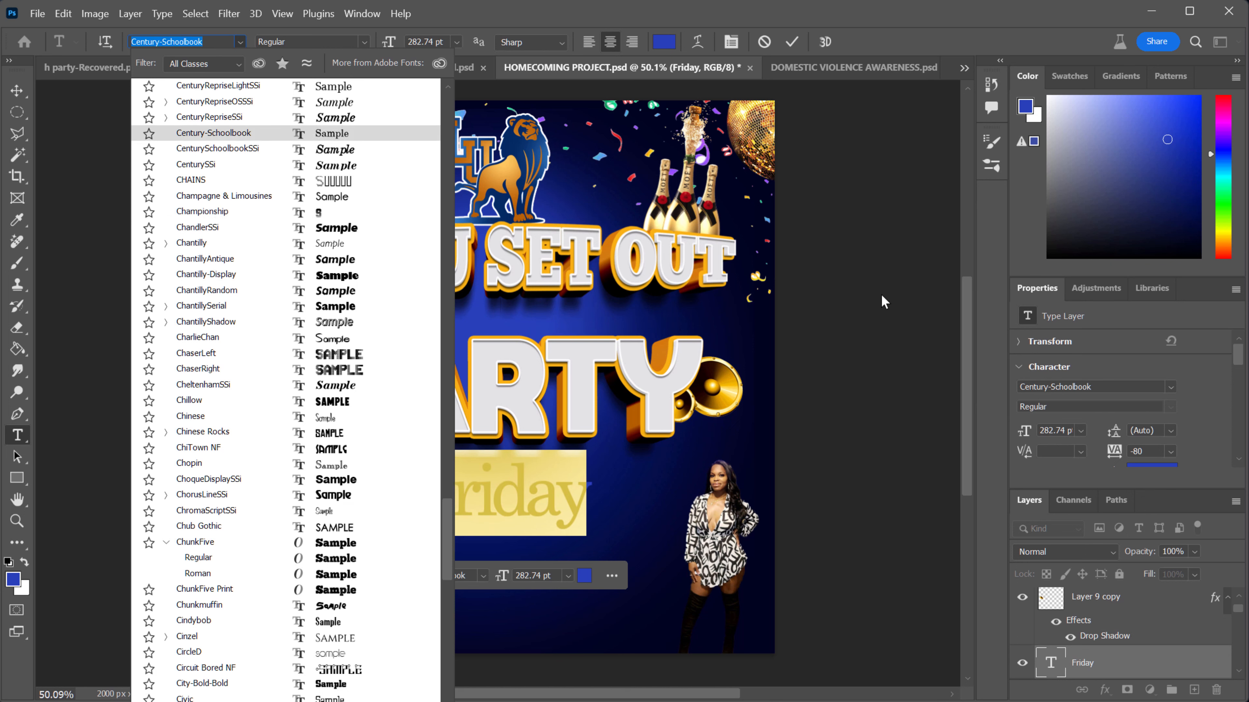
pyautogui.write('Black')
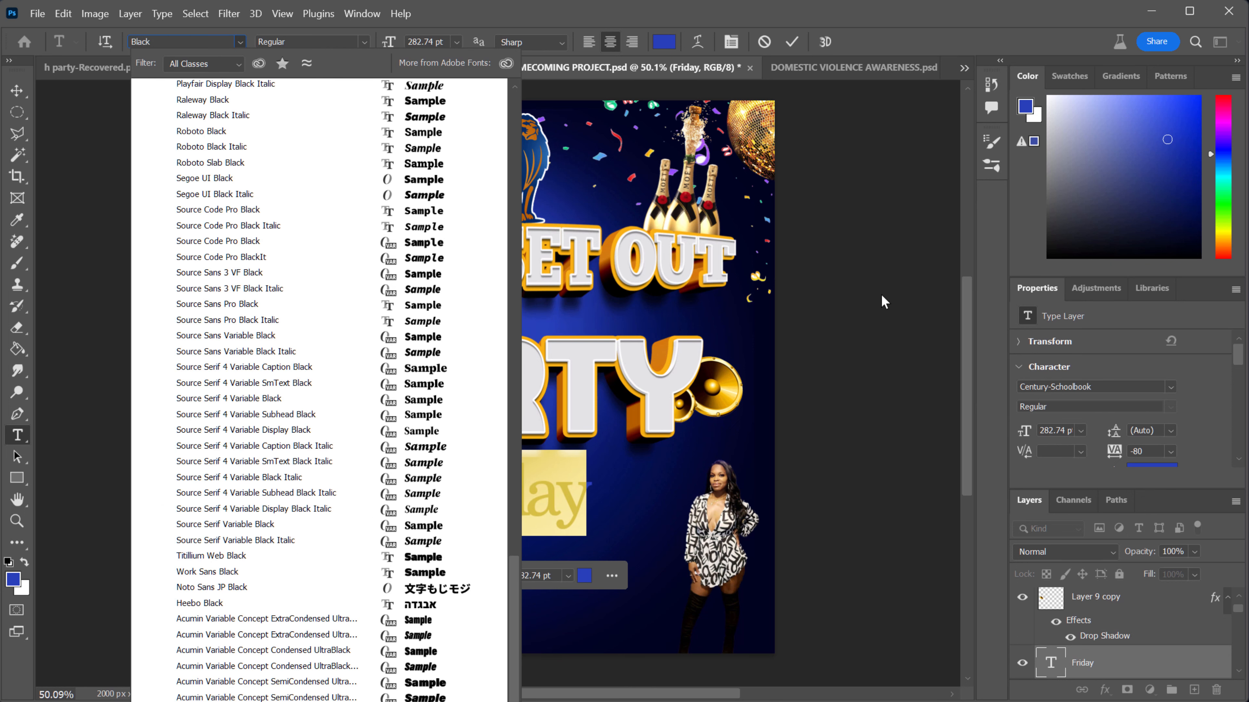
pyautogui.write(' S')
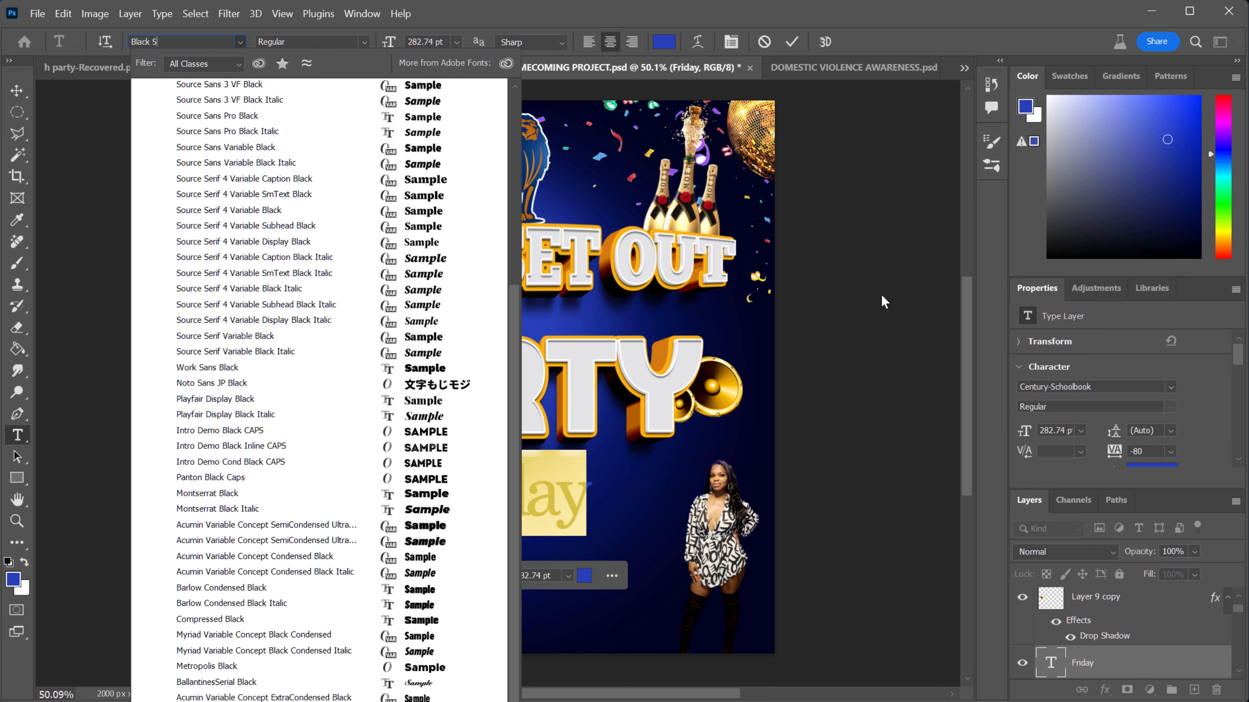
pyautogui.write('ignature')
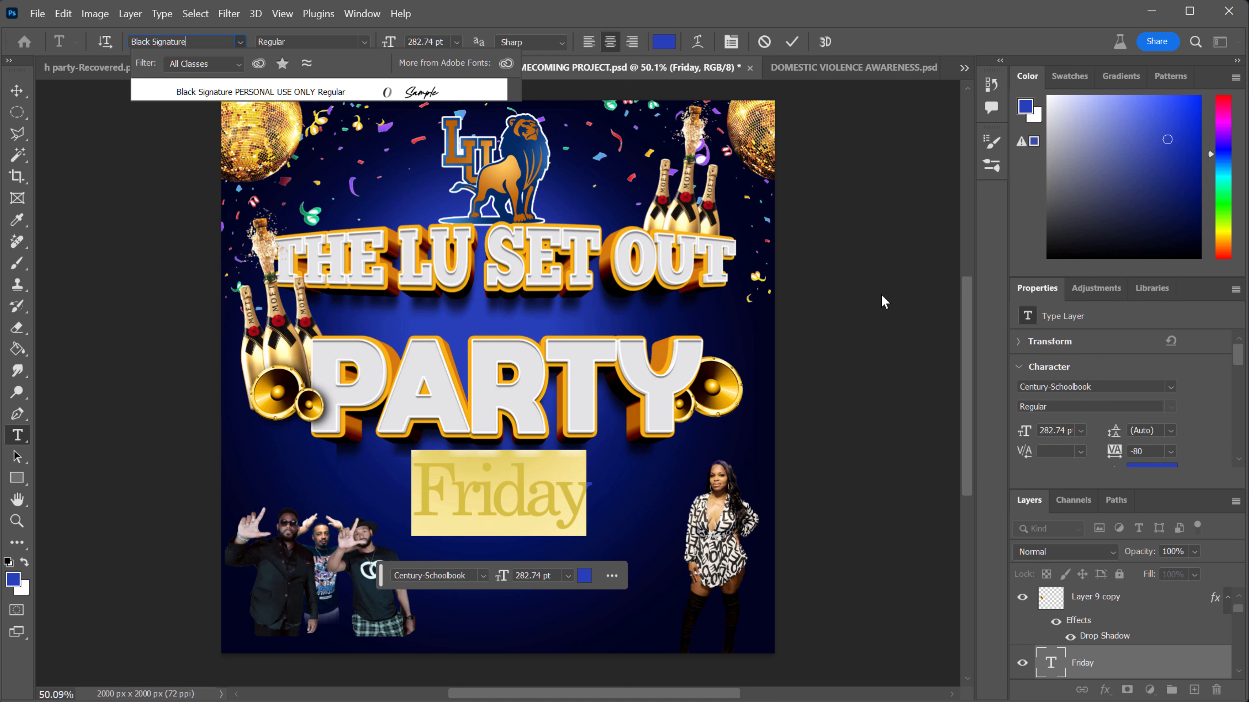
pyautogui.click(445, 84)
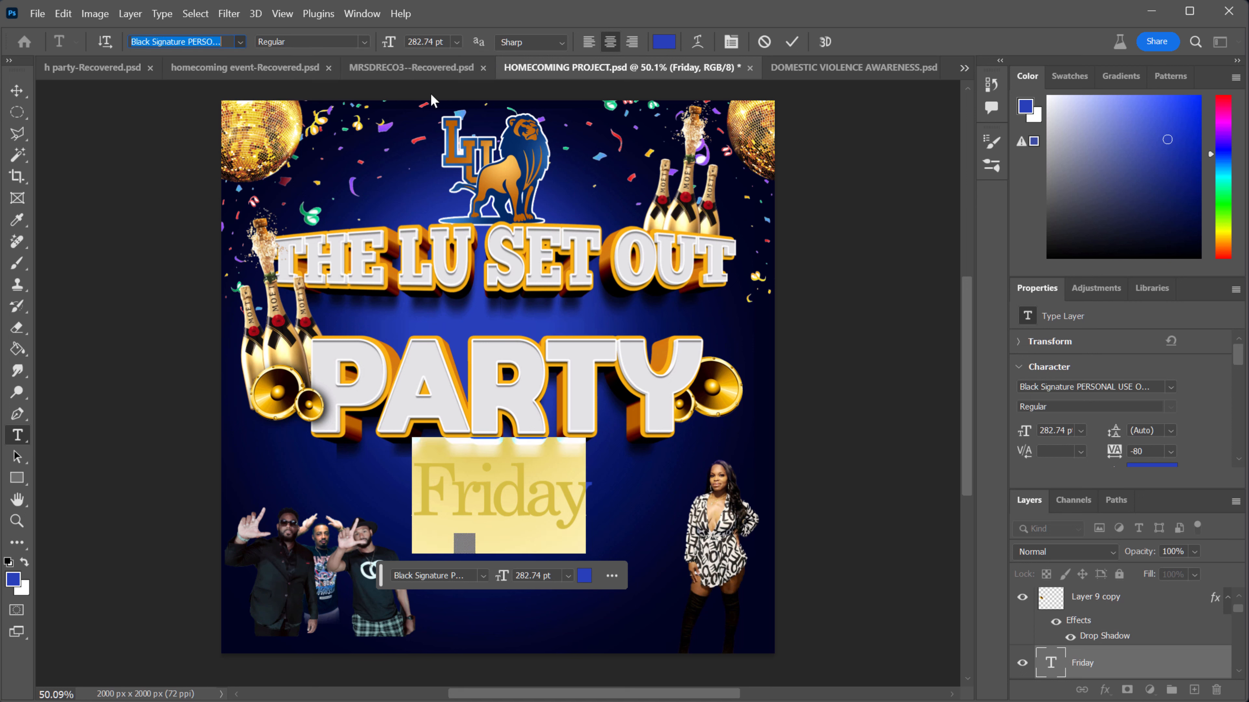
# - Move the Friday text up between THE LU SET OUT and PARTY and enlarge it to about 315 pt
pyautogui.click(17, 91)
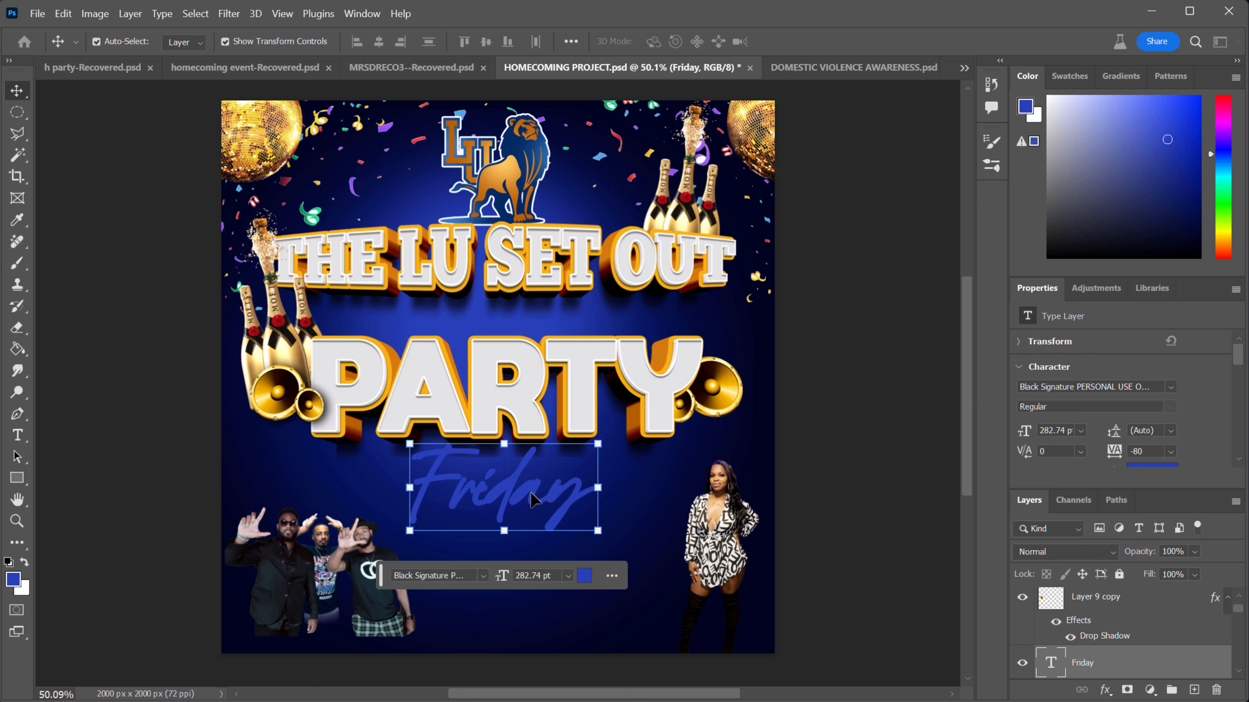
pyautogui.moveTo(515, 499); pyautogui.dragTo(532, 329)
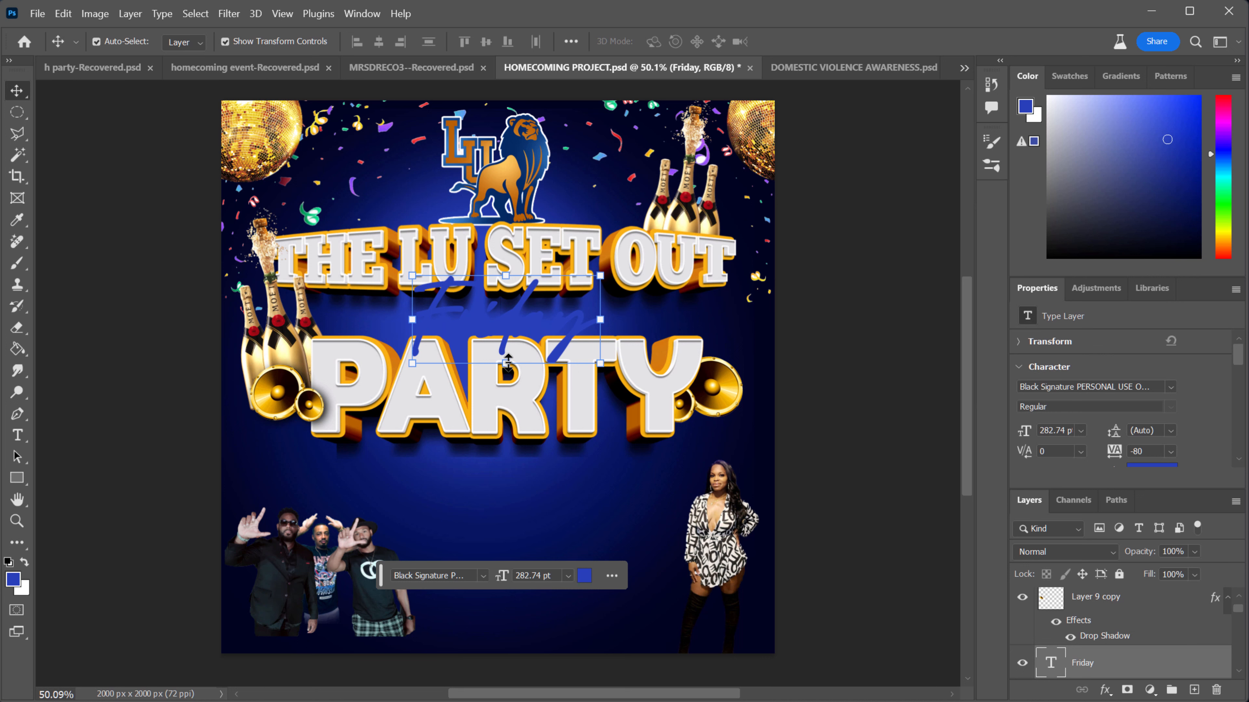
pyautogui.moveTo(508, 363); pyautogui.dragTo(504, 406)
pyautogui.moveTo(545, 341); pyautogui.dragTo(544, 333)
pyautogui.press('Return')
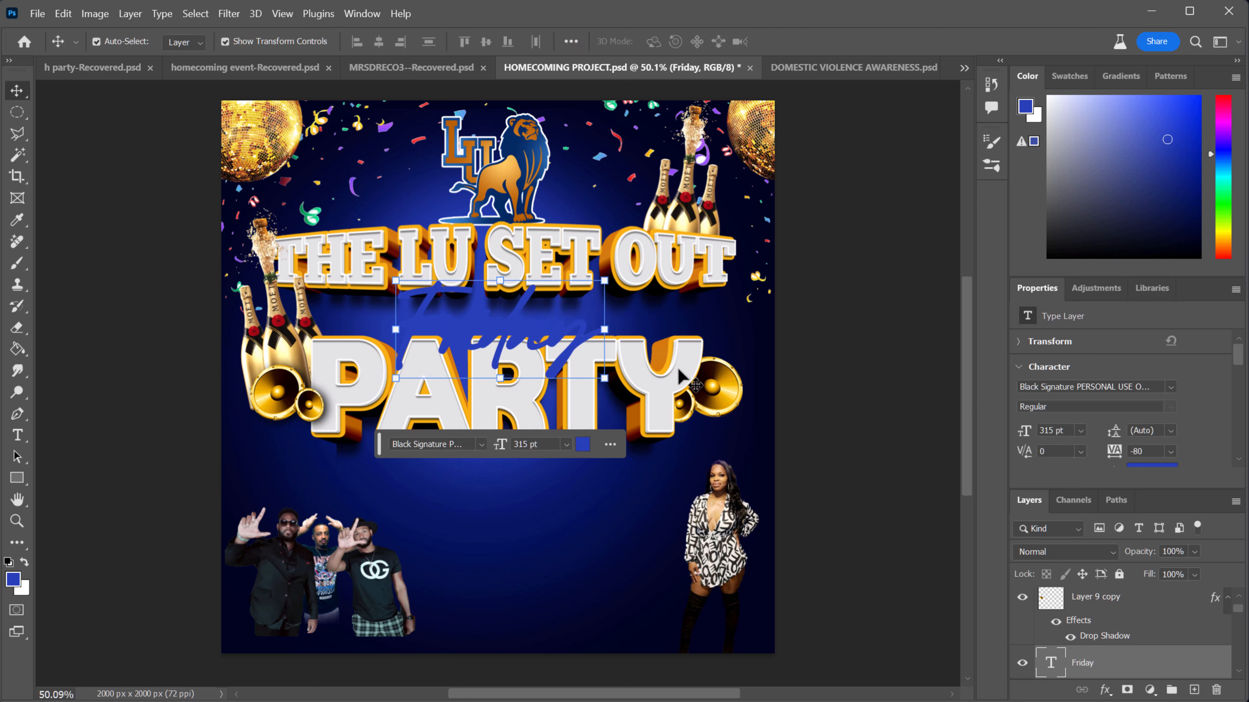
# - Move the PARTY text up slightly and nudge the Friday text so it overlaps the top of PARTY
pyautogui.click(678, 388)
pyautogui.moveTo(666, 395); pyautogui.dragTo(661, 381)
pyautogui.moveTo(523, 329); pyautogui.dragTo(527, 333)
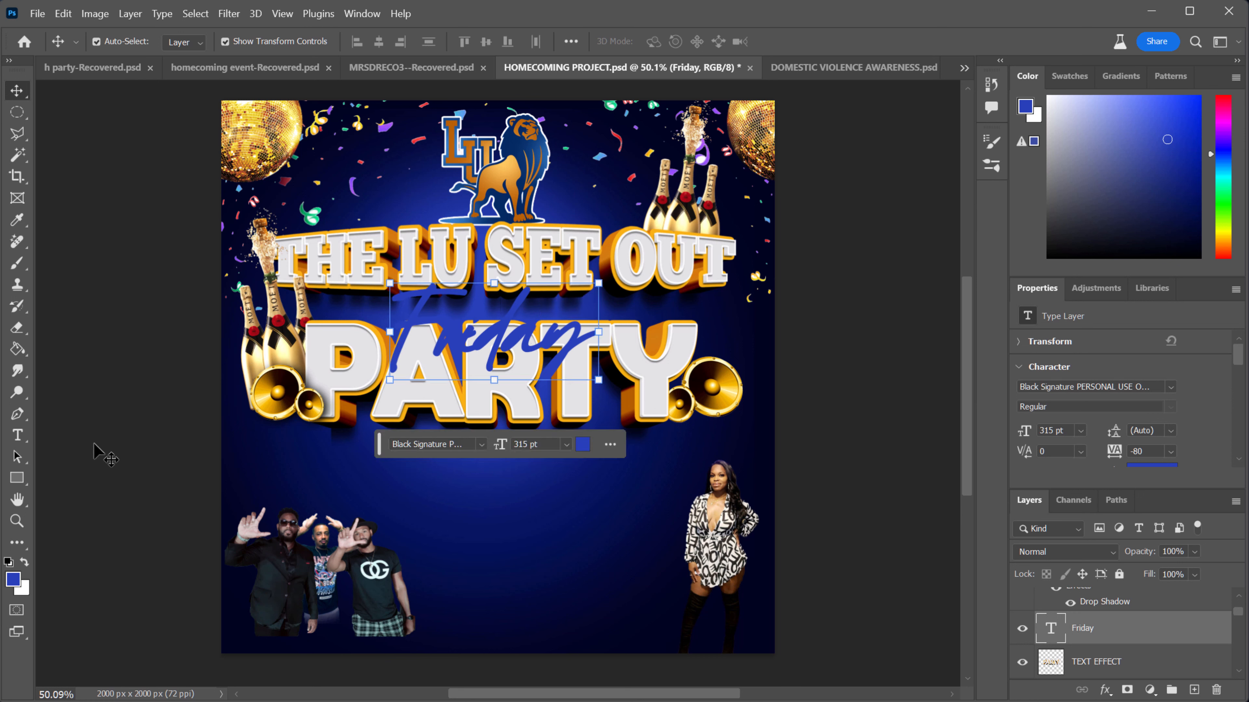
# - Set the color of the whole Friday text to white (ffffff)
pyautogui.click(17, 435)
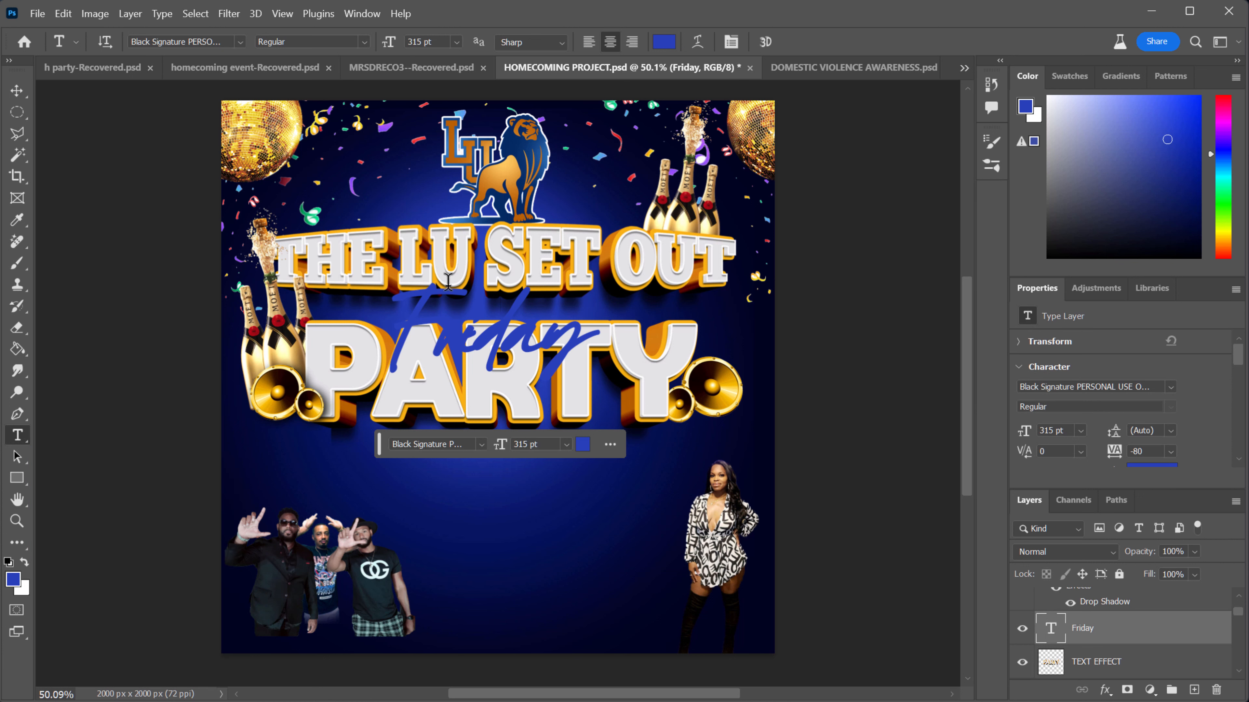
pyautogui.moveTo(403, 317); pyautogui.dragTo(664, 342)
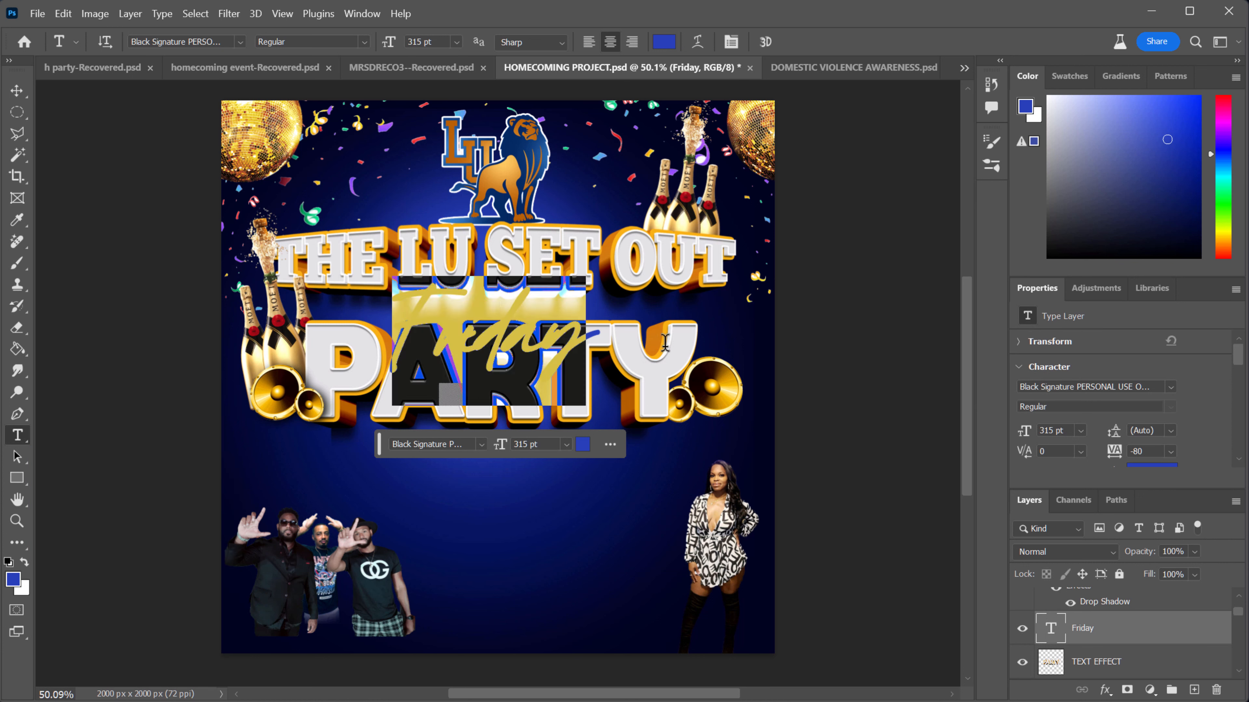
pyautogui.click(663, 42)
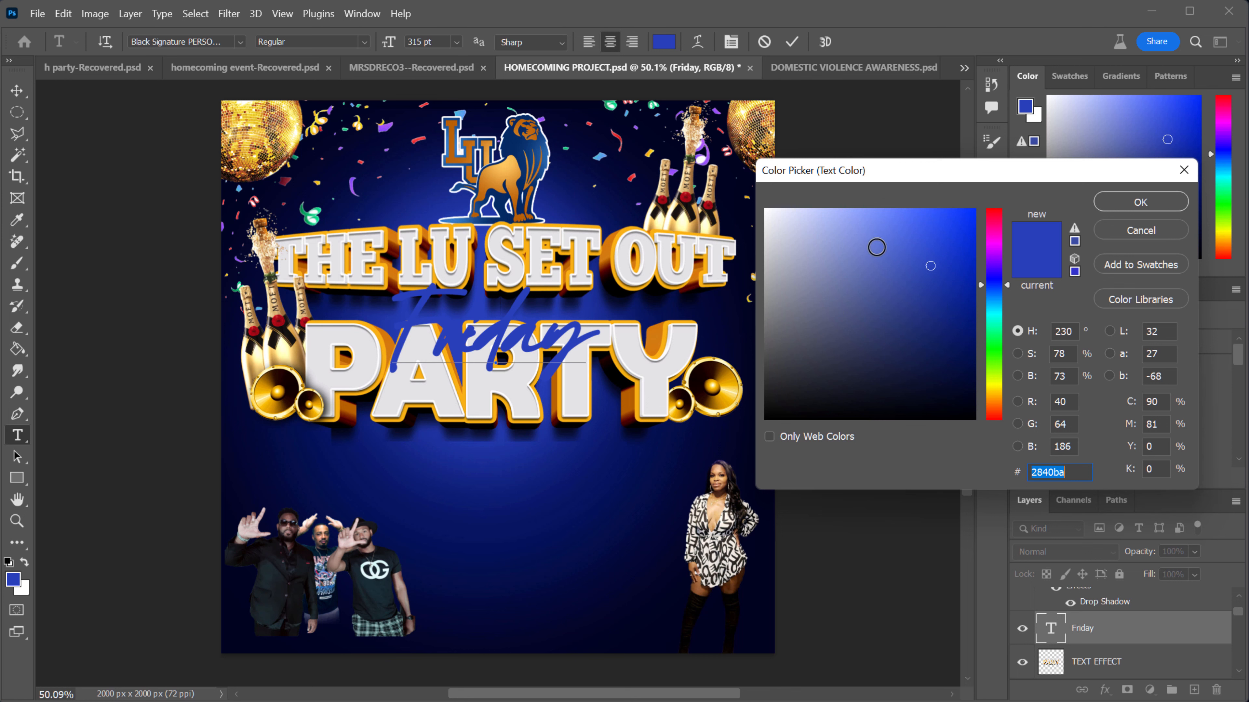
pyautogui.write('ffffff')
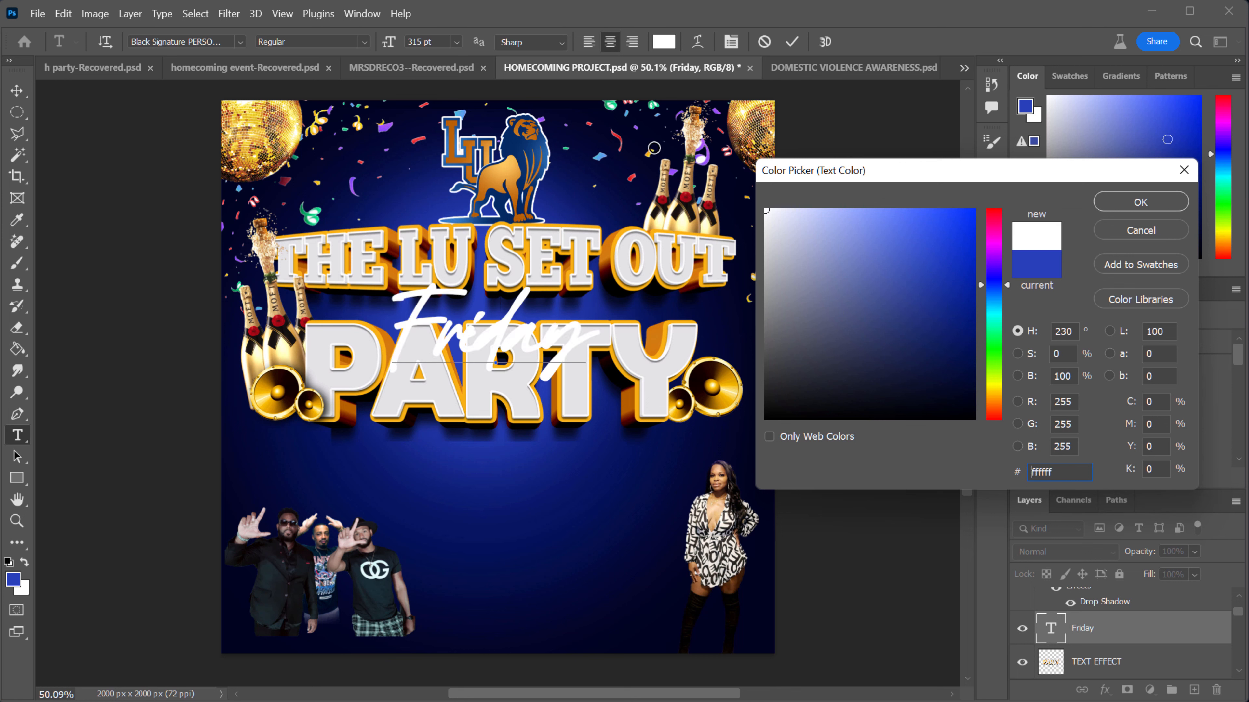
pyautogui.click(1139, 202)
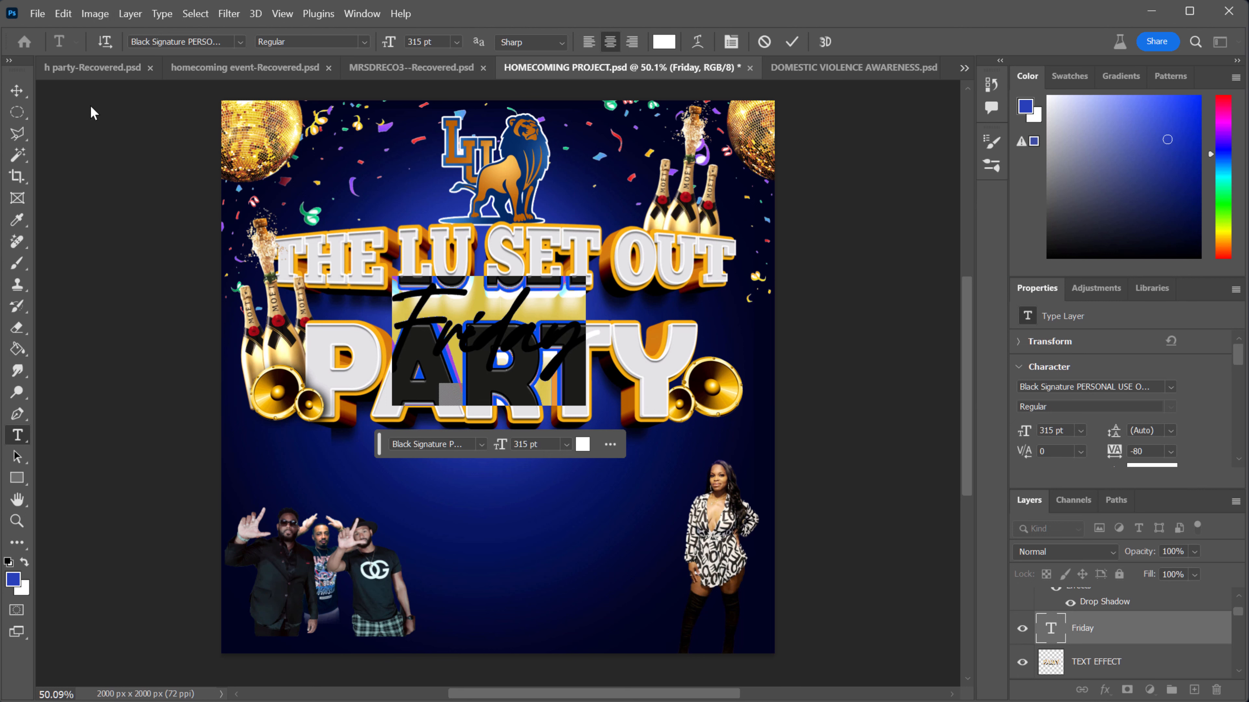
pyautogui.click(63, 15)
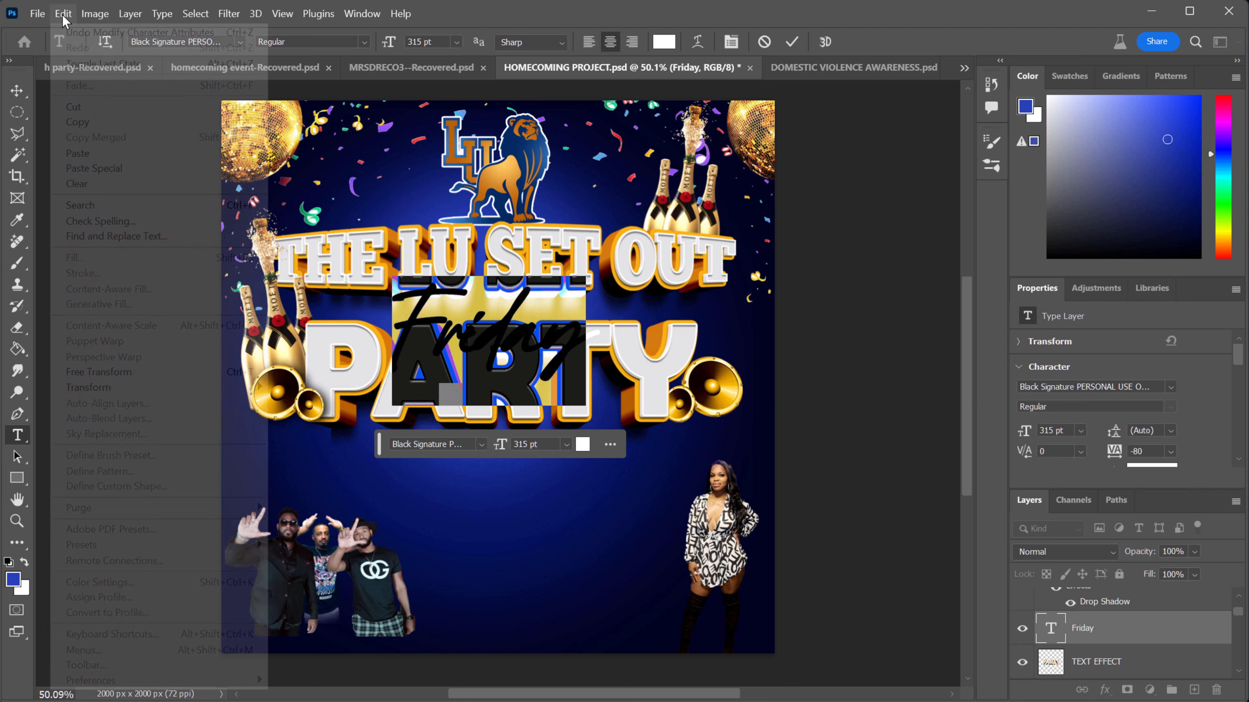
pyautogui.moveTo(91, 17)
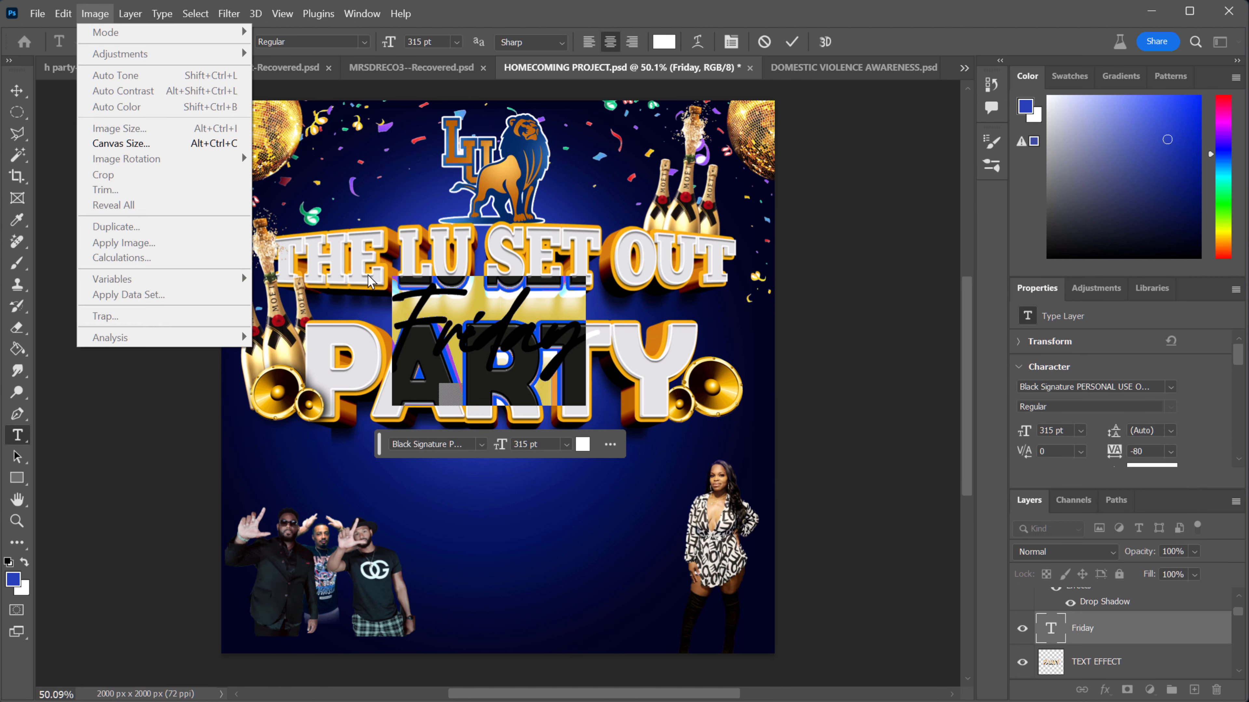
pyautogui.click(96, 18)
pyautogui.click(61, 17)
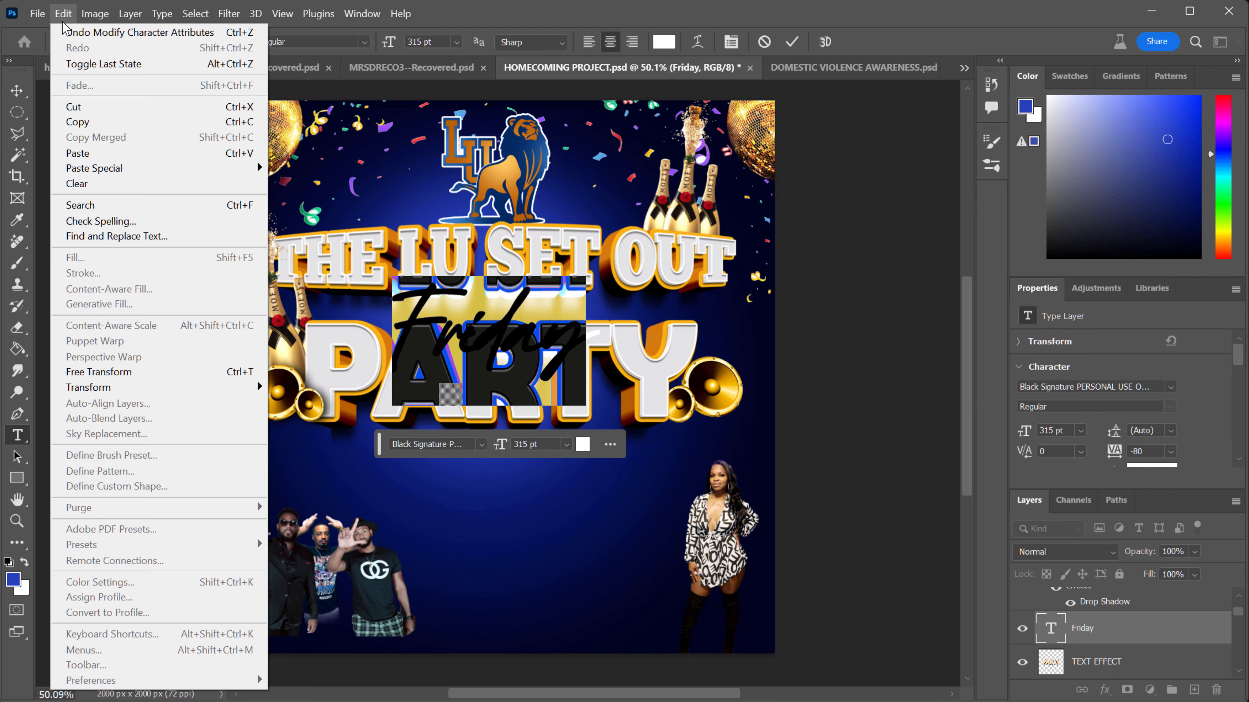
pyautogui.moveTo(82, 17)
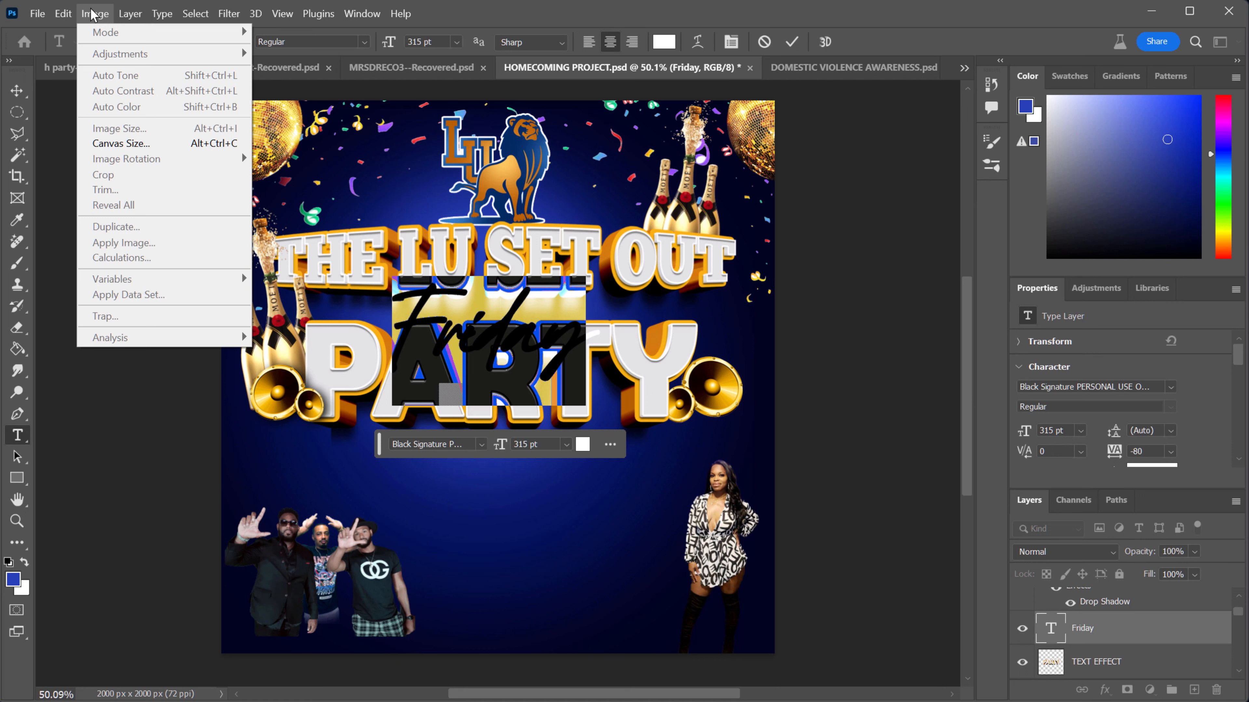
pyautogui.moveTo(140, 12)
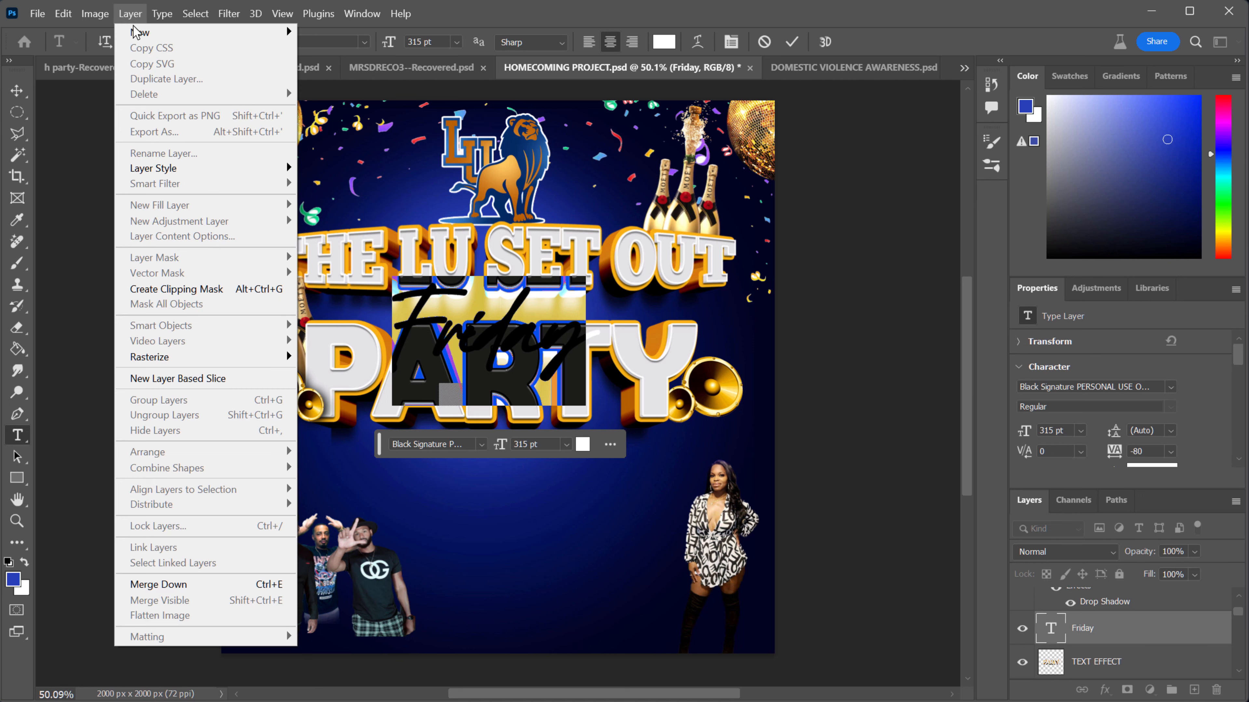
# - Add an outer glow to the Friday text layer and set its color to light blue (51afff)
pyautogui.moveTo(163, 171)
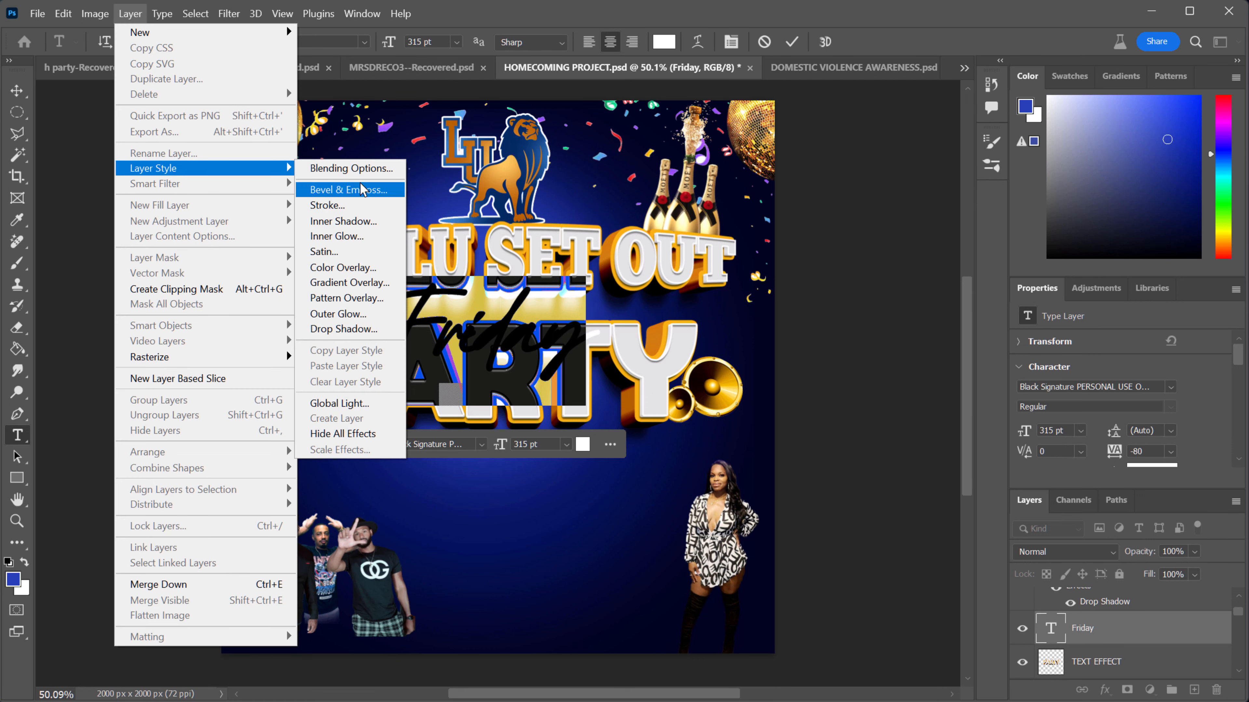
pyautogui.click(363, 319)
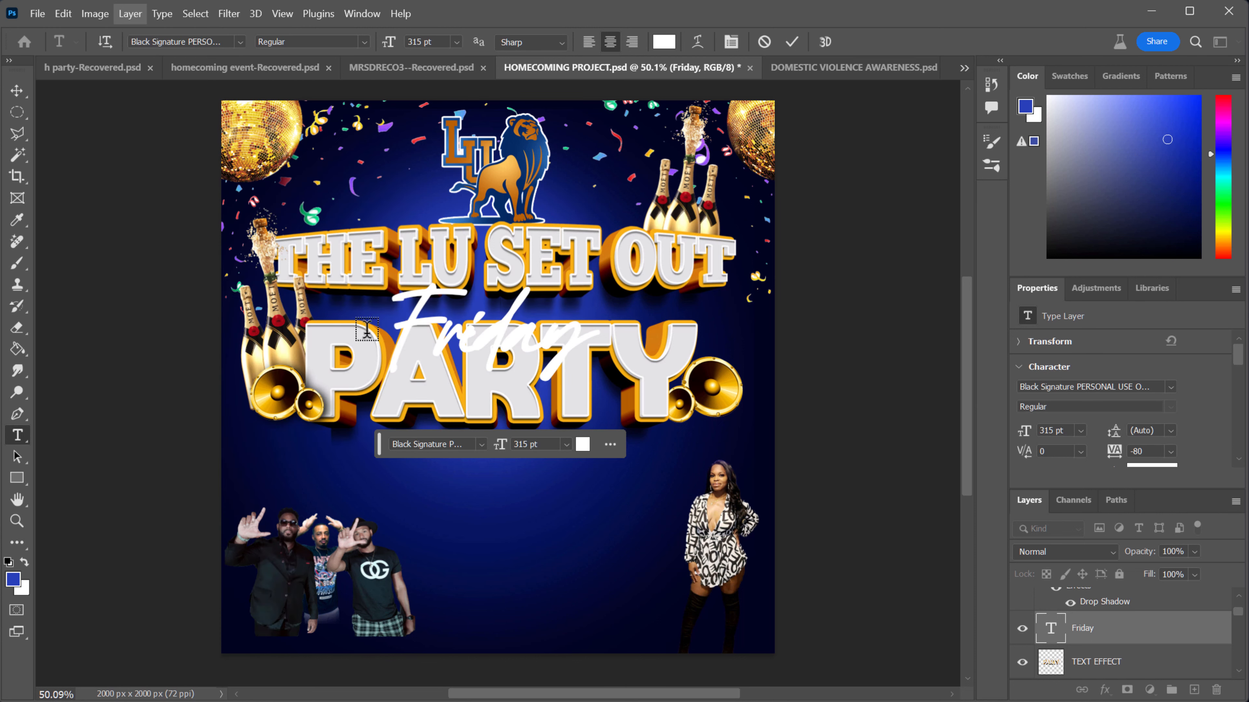
pyautogui.moveTo(355, 295); pyautogui.dragTo(696, 537)
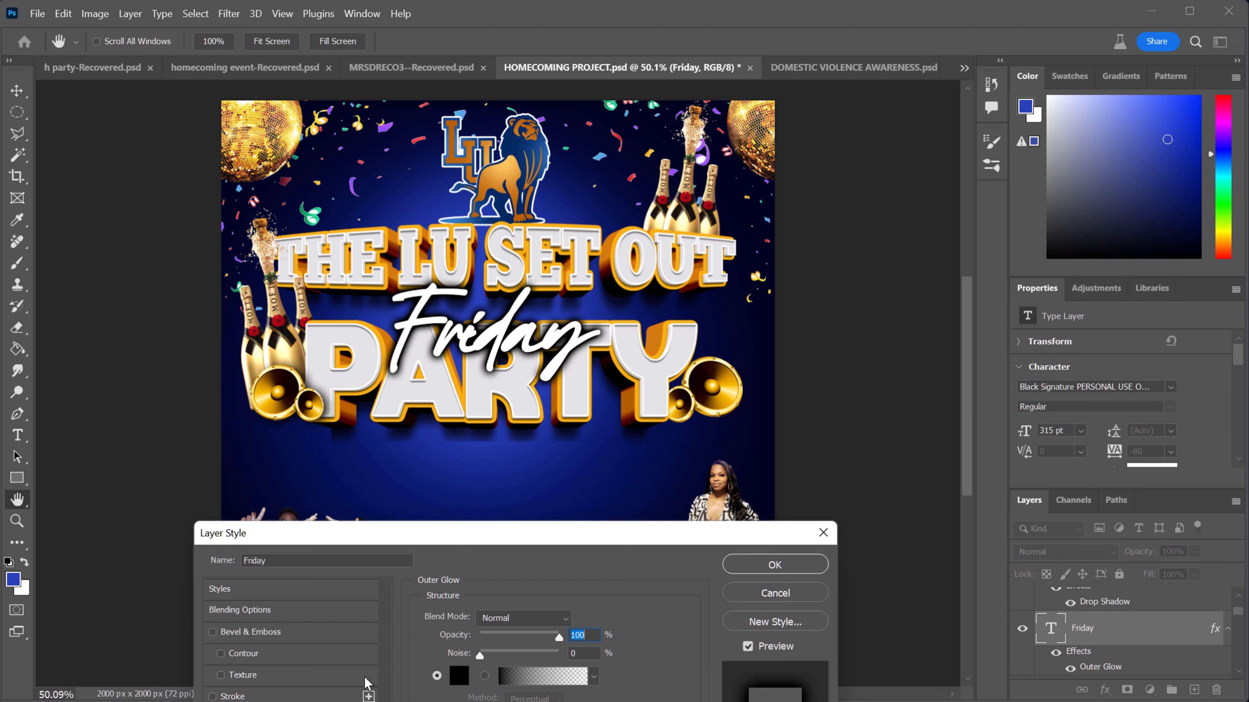
pyautogui.click(460, 676)
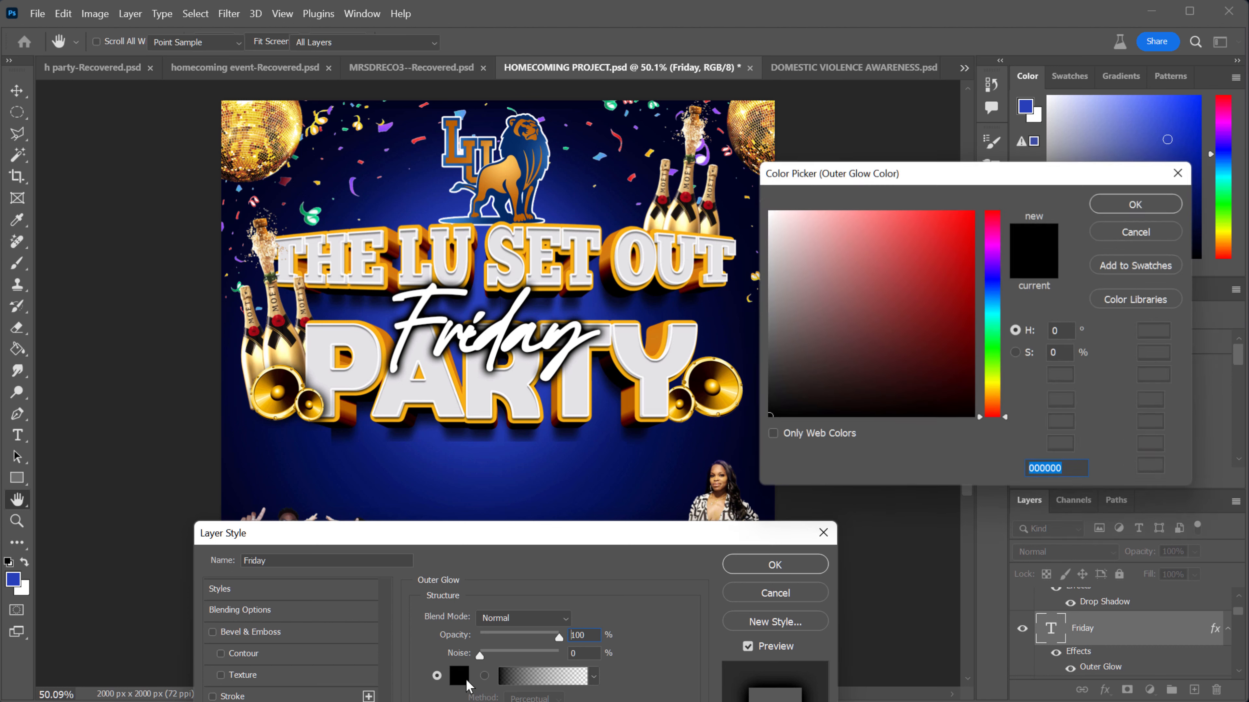
pyautogui.click(526, 454)
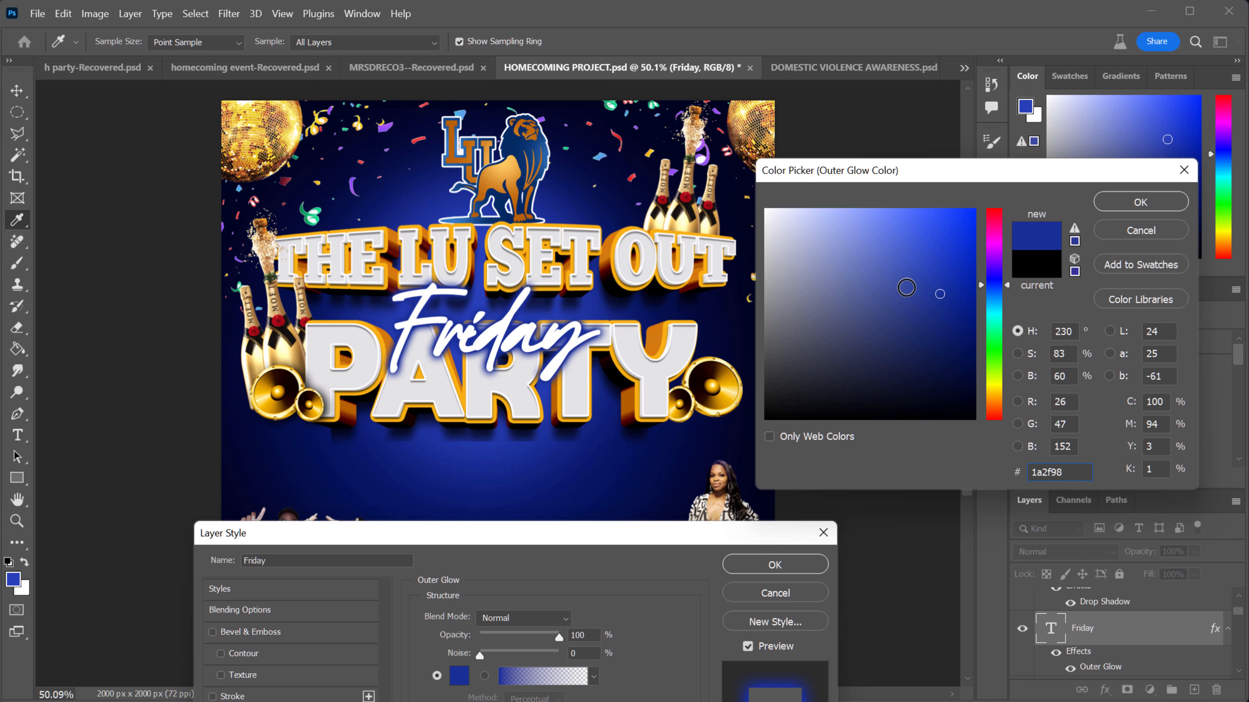
pyautogui.click(999, 298)
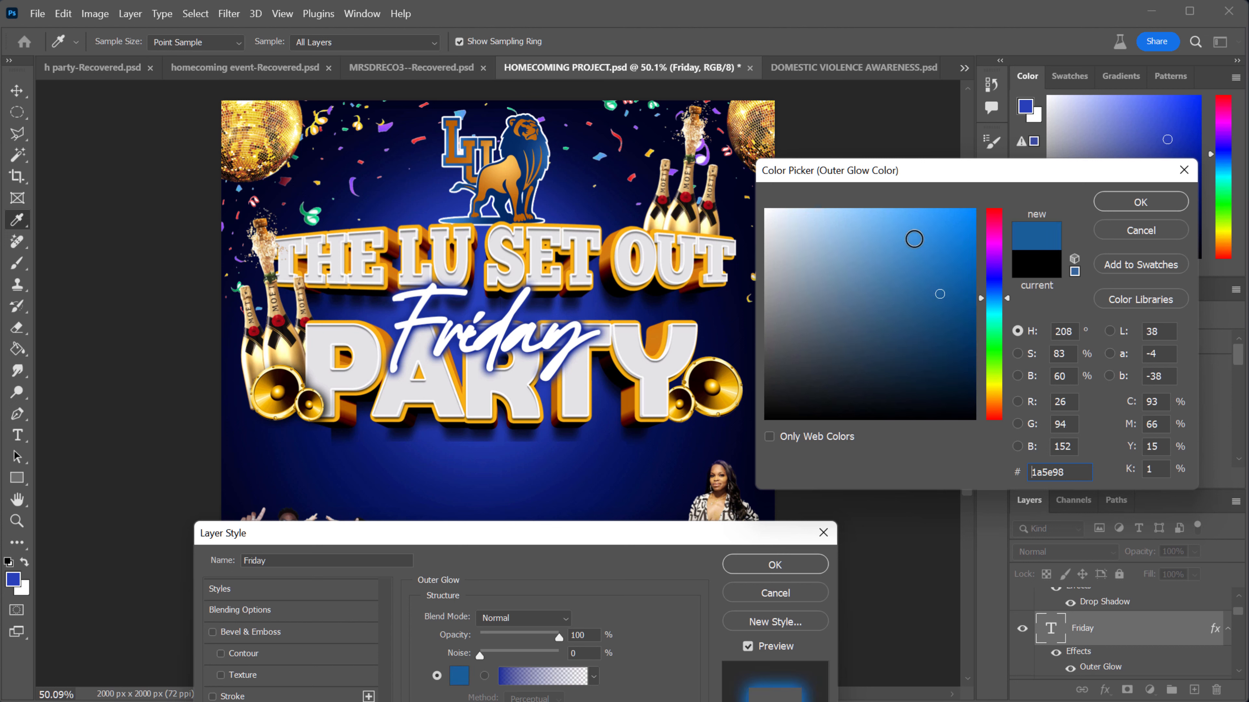
pyautogui.moveTo(914, 240); pyautogui.dragTo(908, 189)
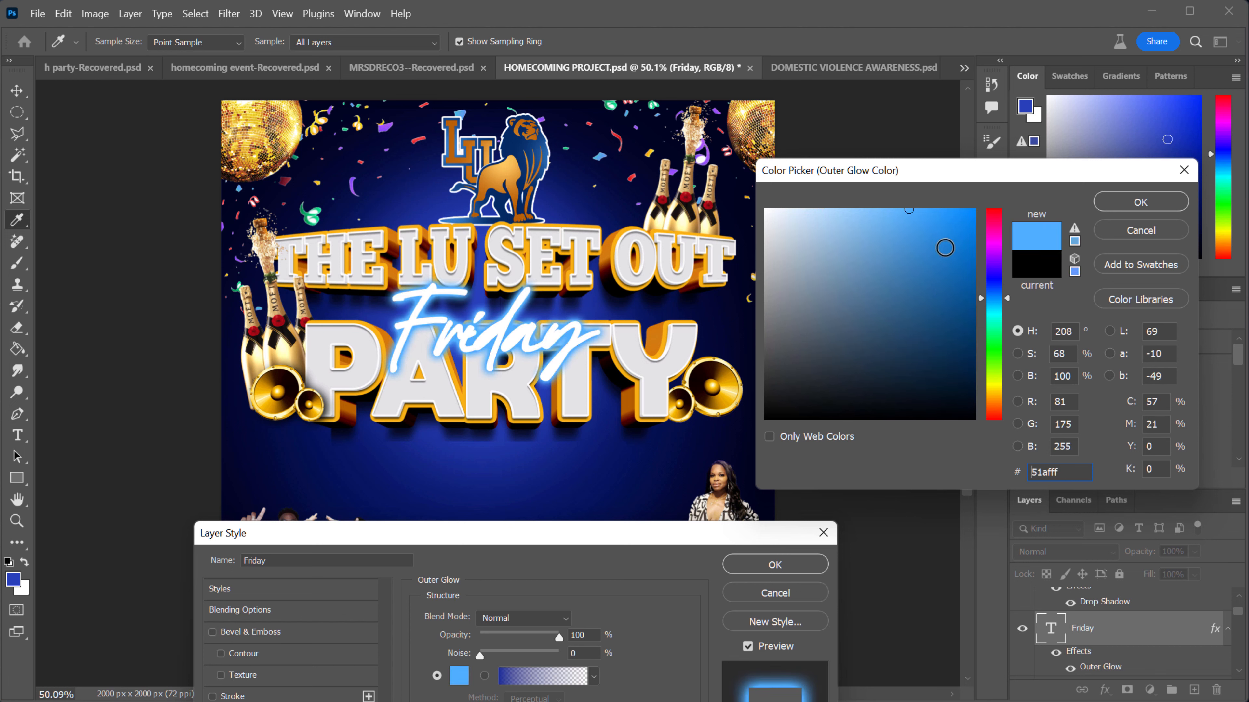
pyautogui.click(1123, 200)
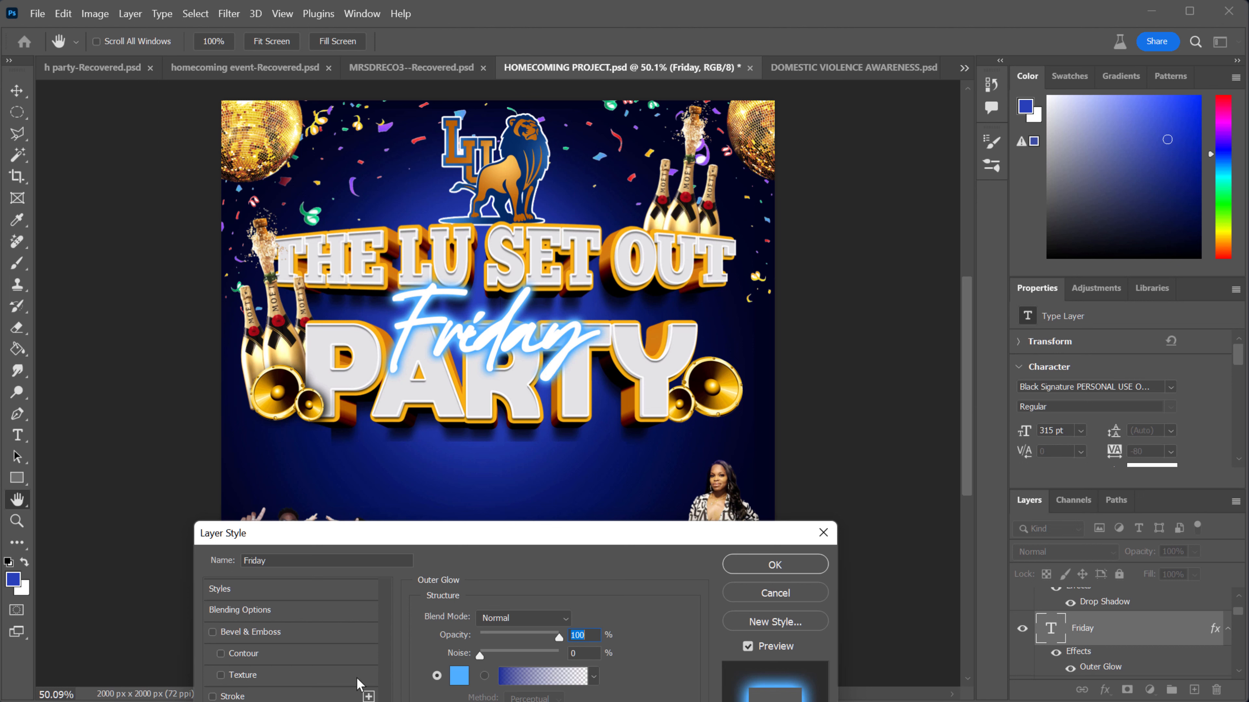
# - Try orange and yellow for the Friday text's outer glow, and settle on bright blue (0084ff)
pyautogui.click(459, 676)
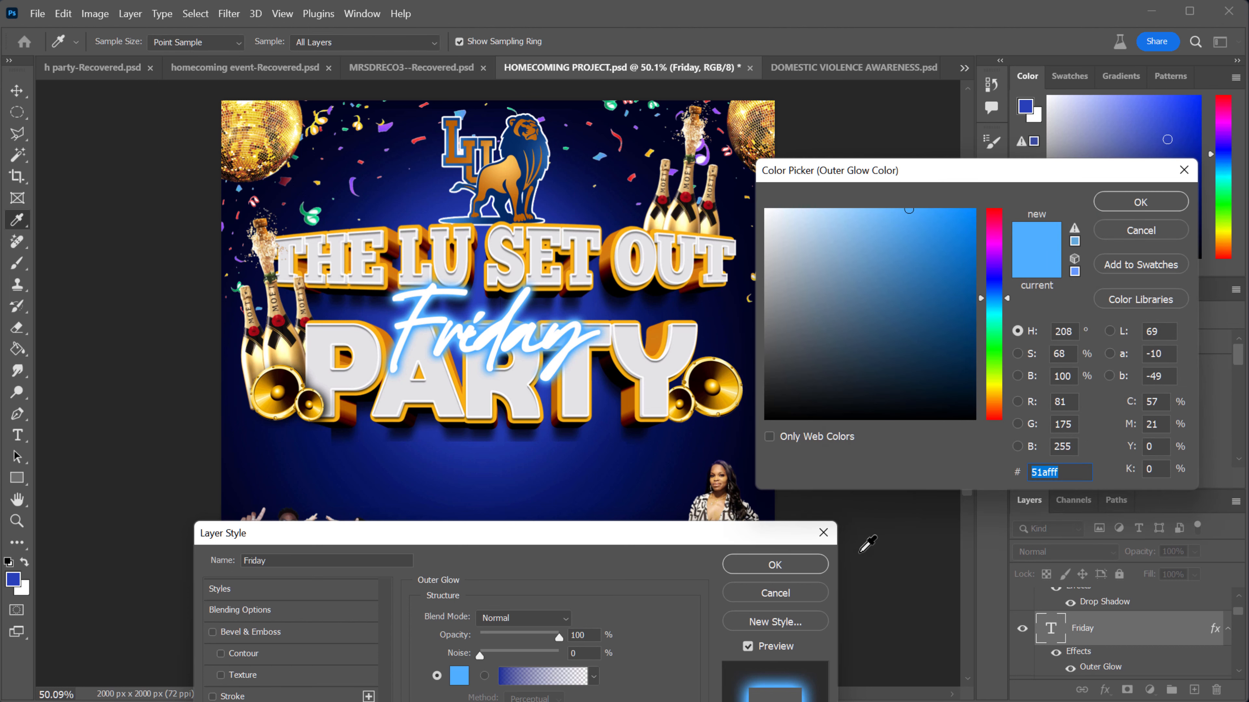
pyautogui.click(996, 396)
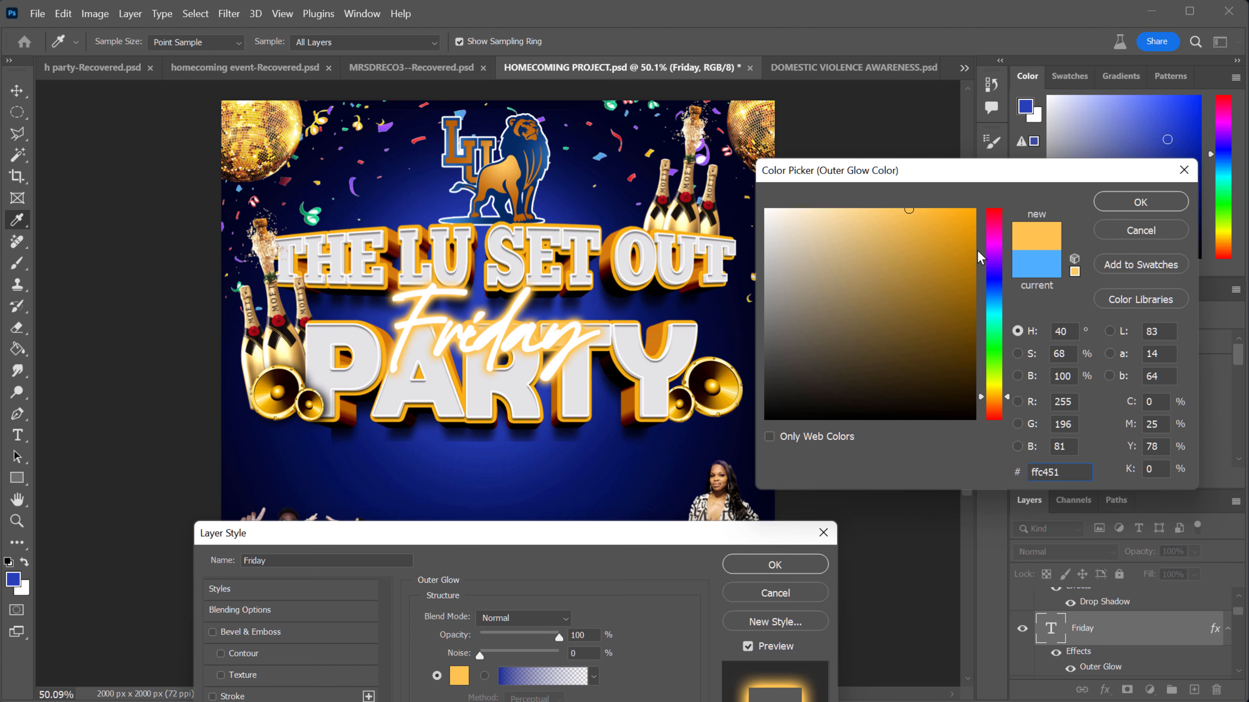
pyautogui.click(974, 211)
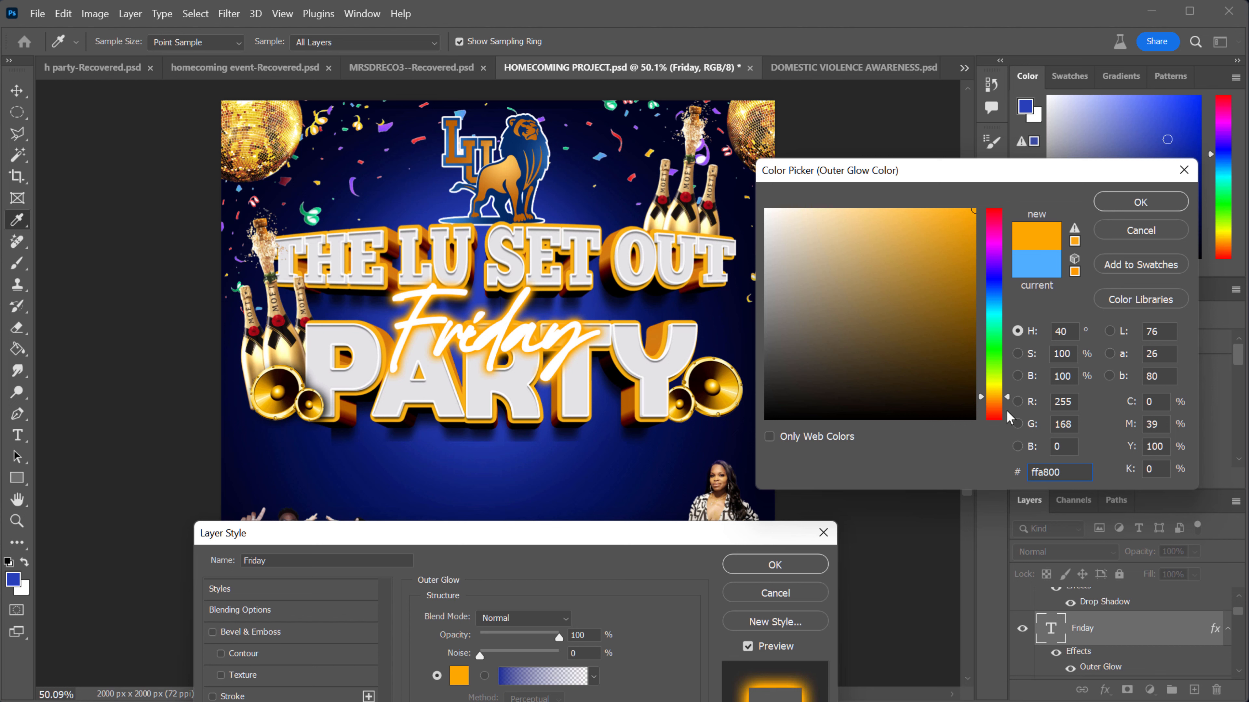
pyautogui.moveTo(1003, 399); pyautogui.dragTo(1003, 392)
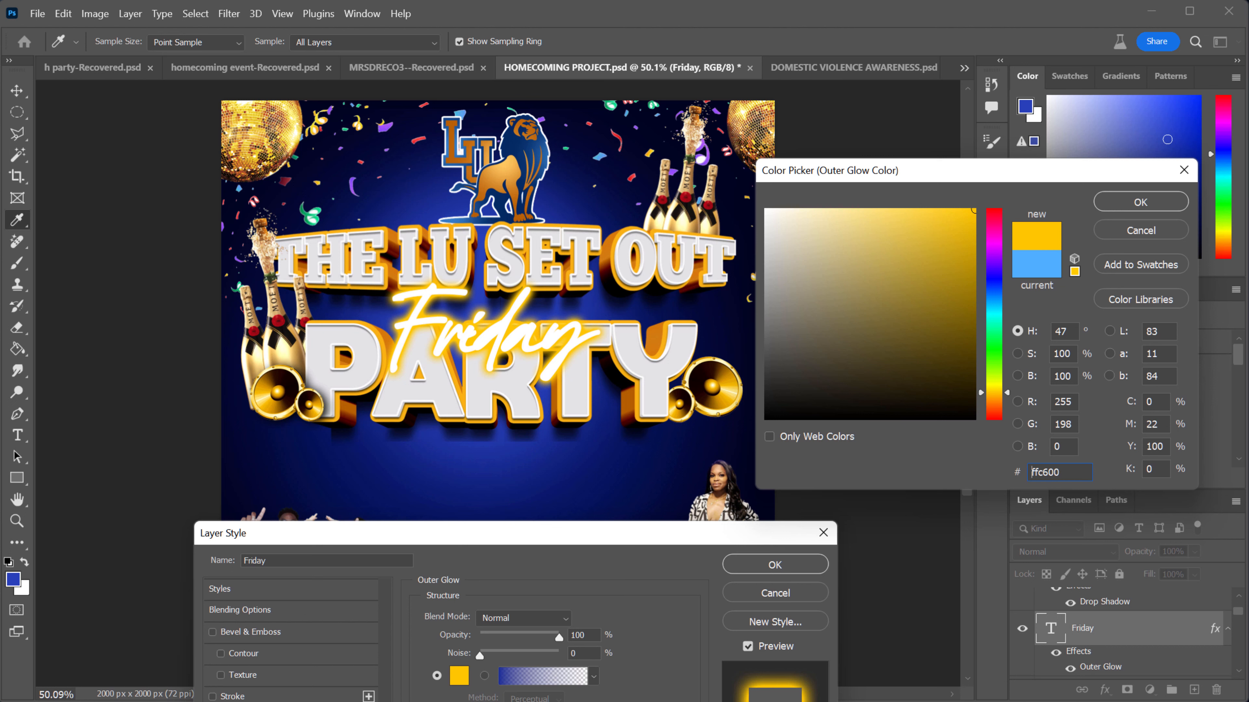
pyautogui.click(992, 299)
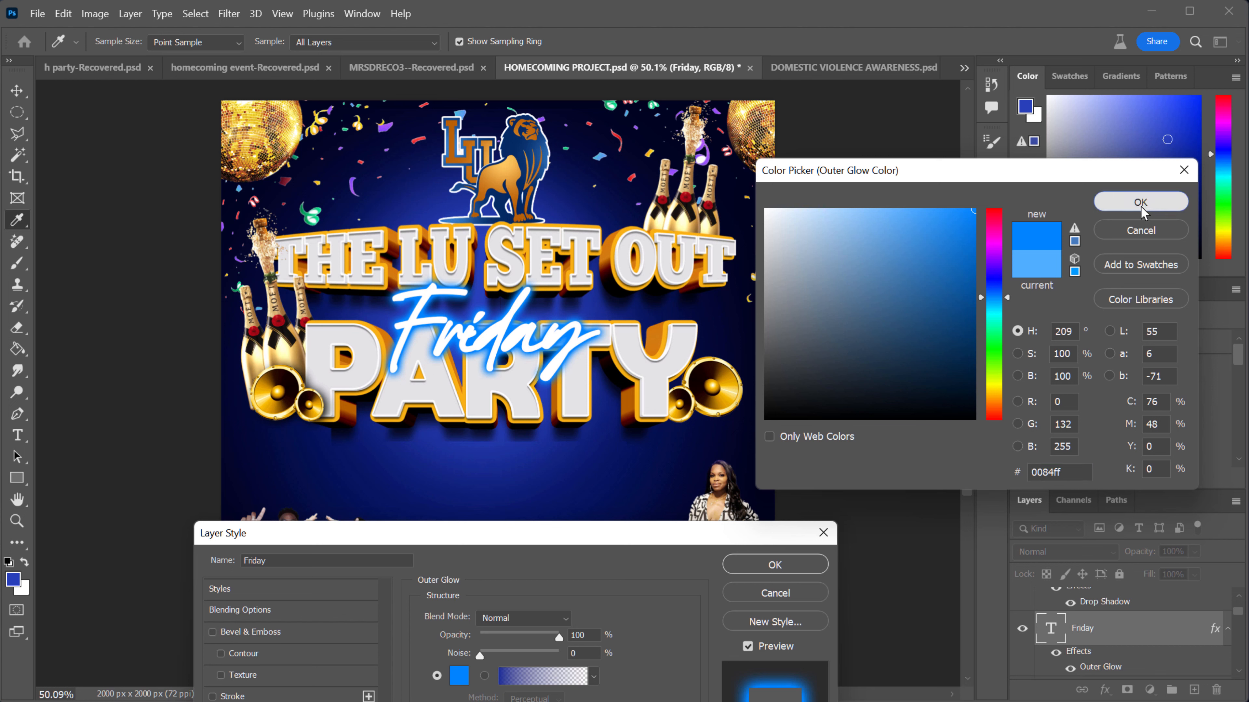
pyautogui.click(1147, 202)
# - Change the Friday text's outer glow color to sky blue (3bbcff)
pyautogui.click(459, 676)
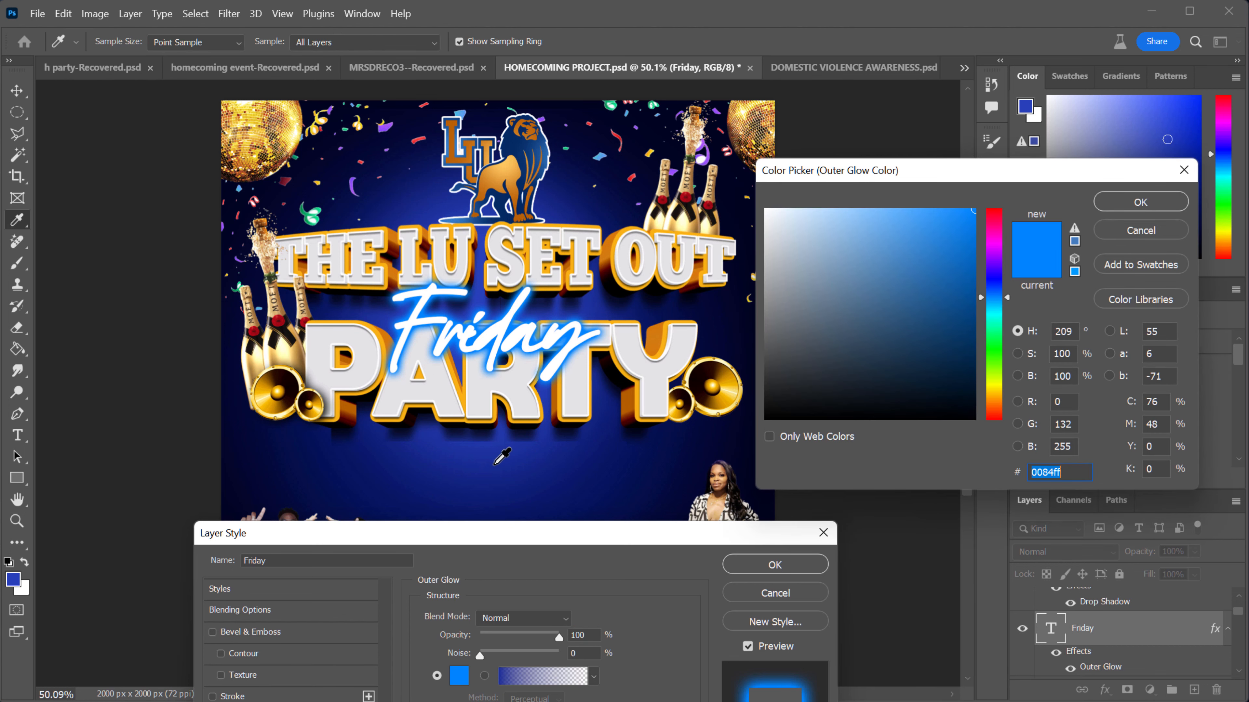
pyautogui.click(998, 302)
pyautogui.click(901, 210)
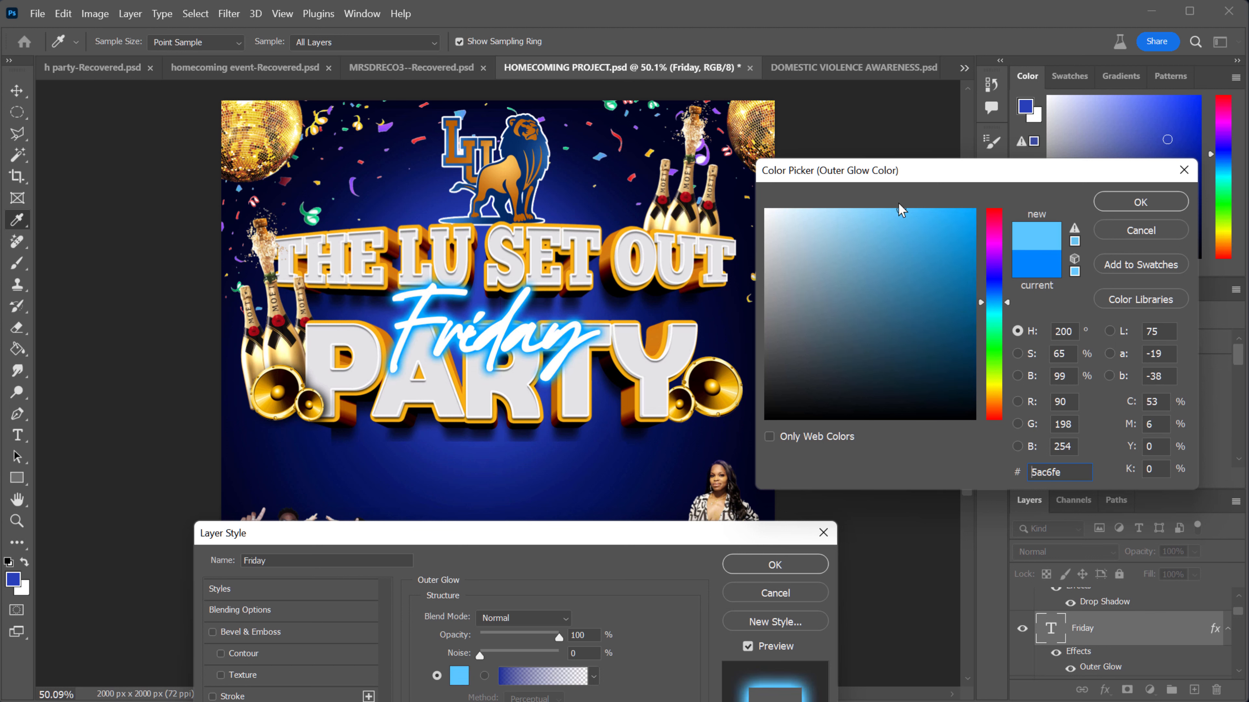
pyautogui.click(926, 210)
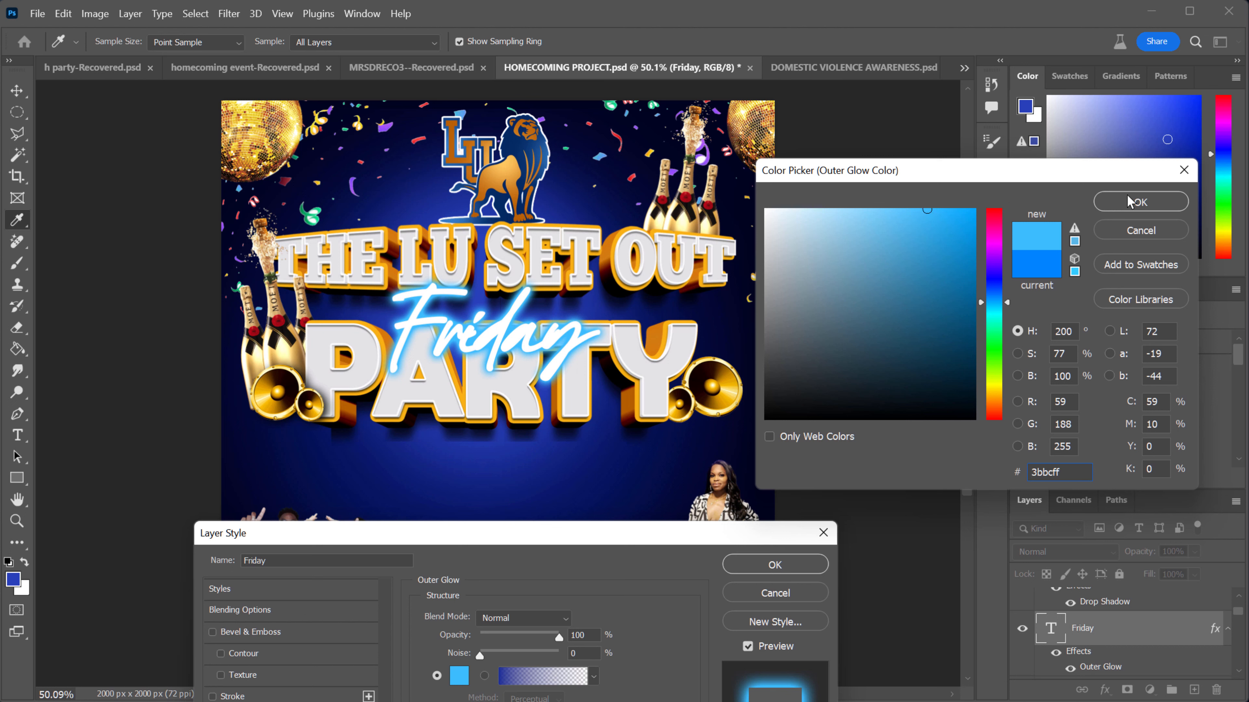
pyautogui.click(1133, 202)
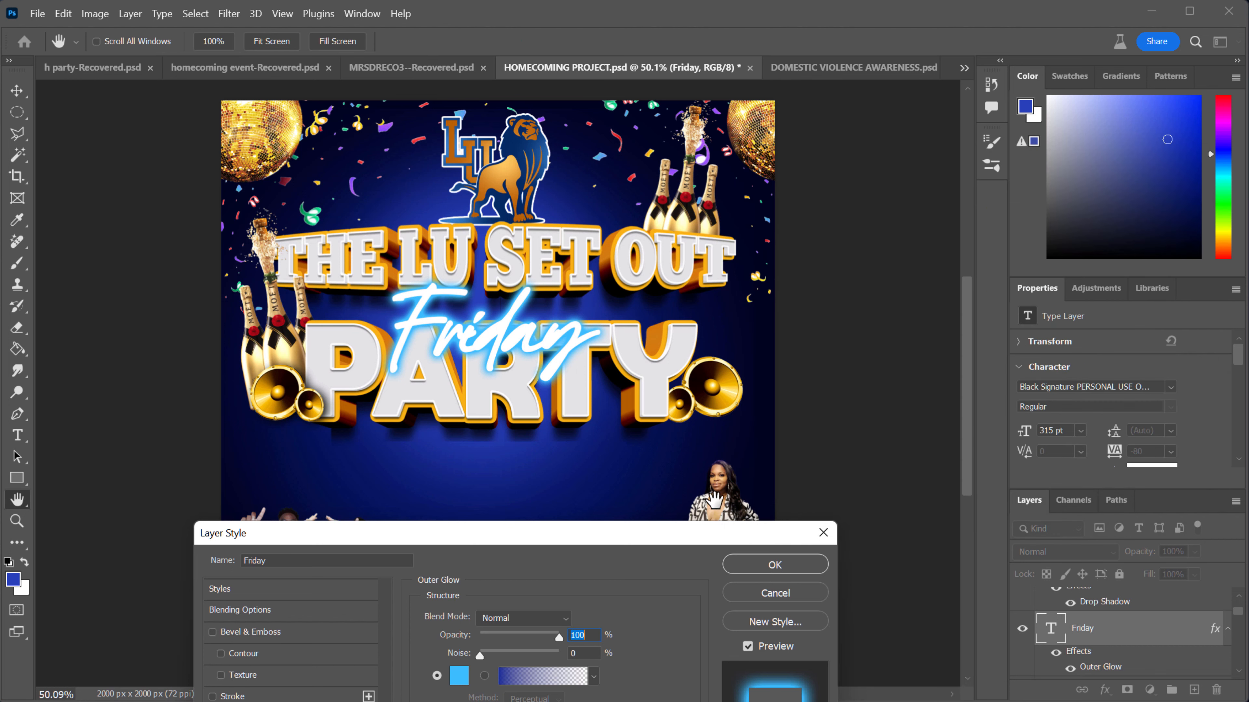
# - Continue past the After Effects crash repair options and return to the flyer's layer style settings
pyautogui.click(19, 88)
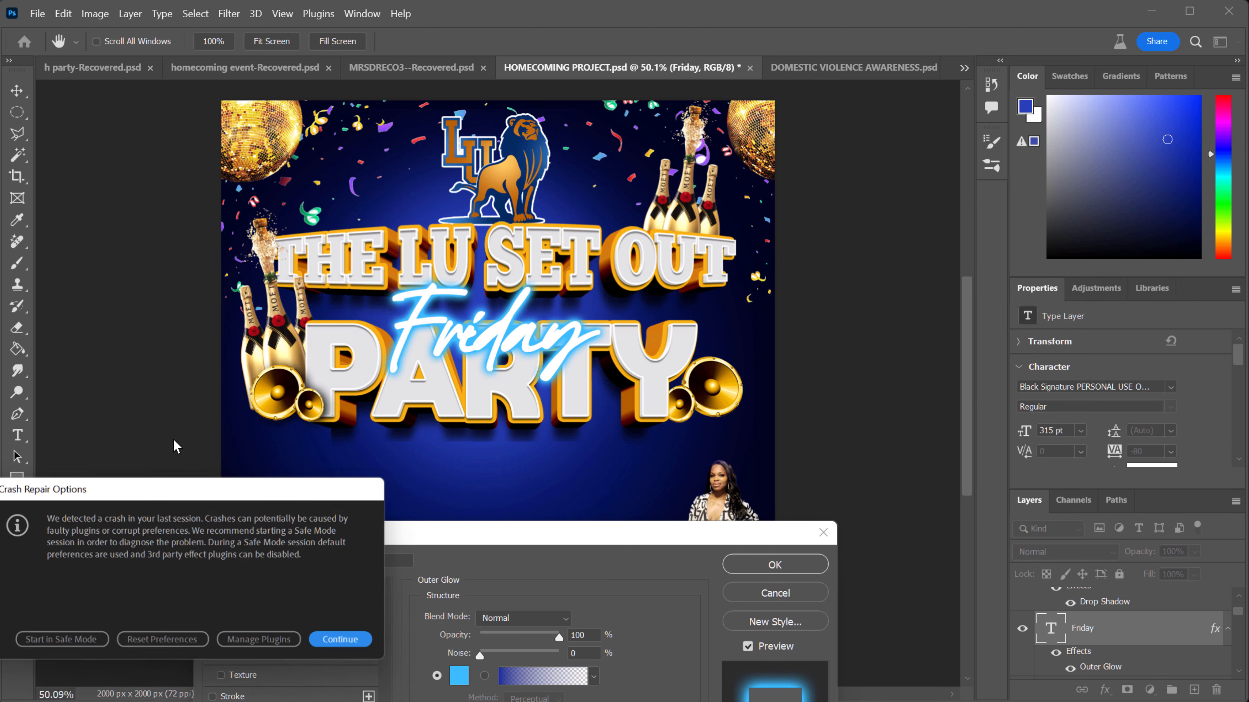
pyautogui.click(336, 647)
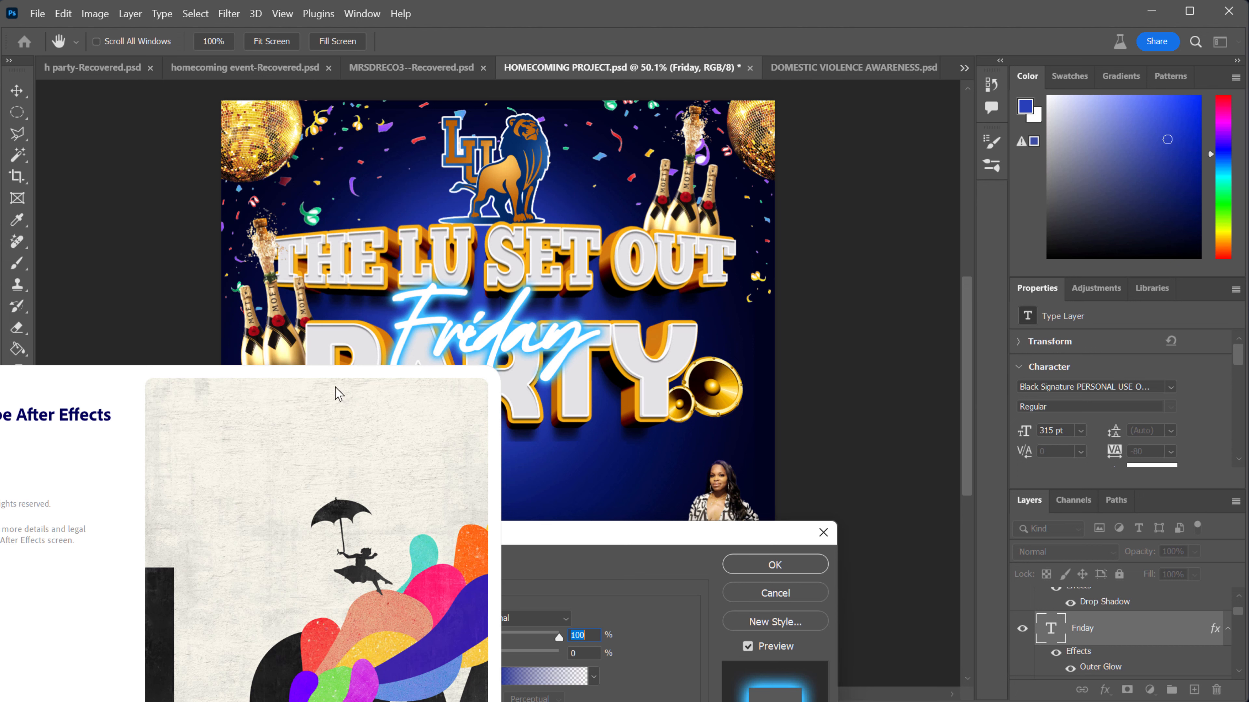
pyautogui.click(605, 18)
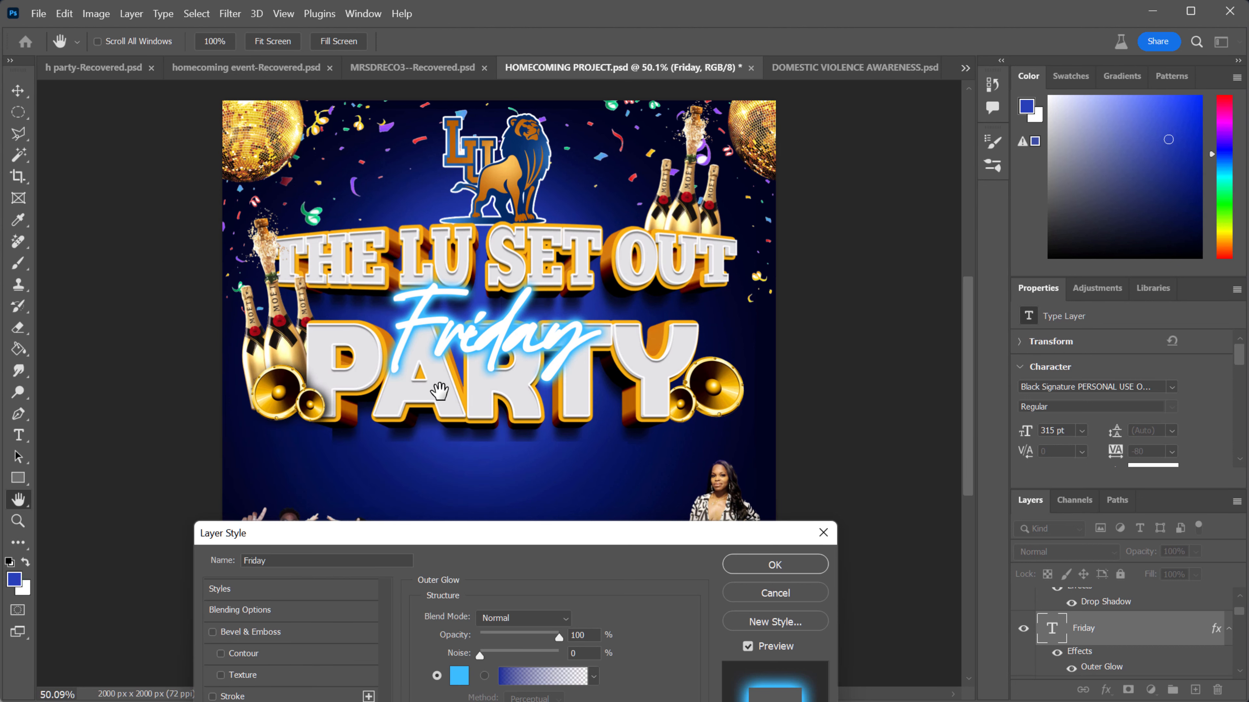
pyautogui.click(37, 13)
pyautogui.click(455, 11)
pyautogui.click(41, 15)
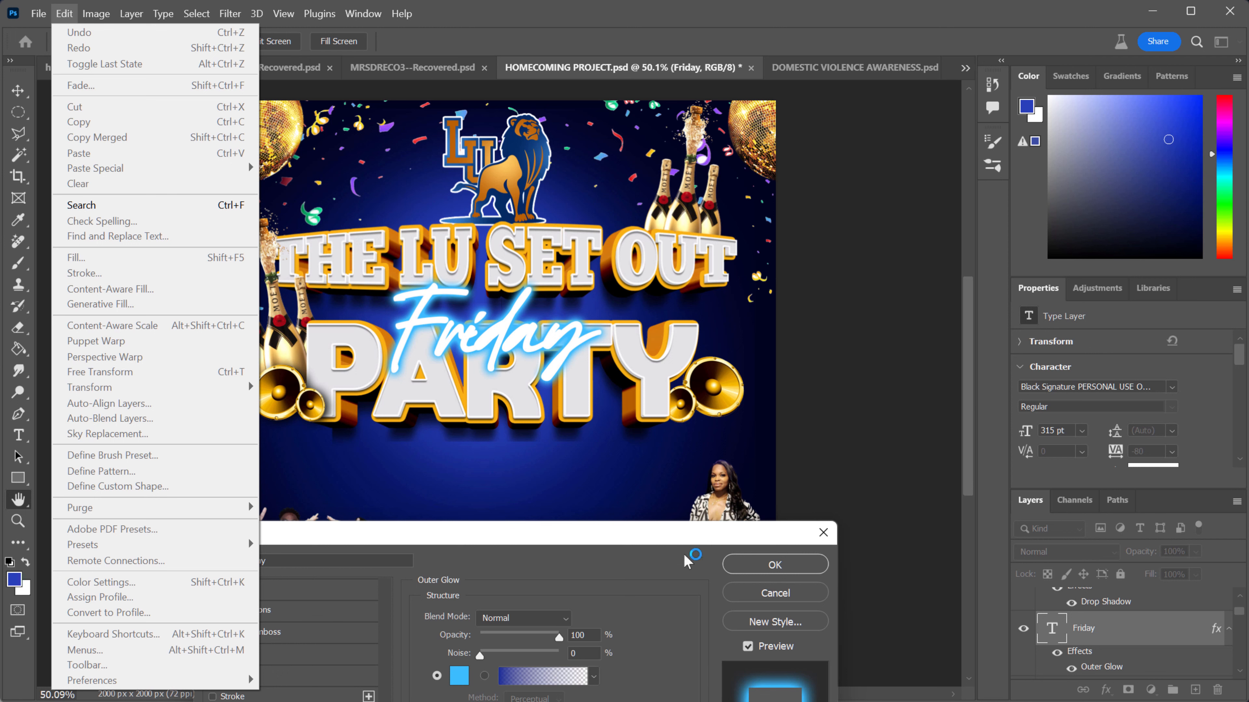
pyautogui.click(688, 561)
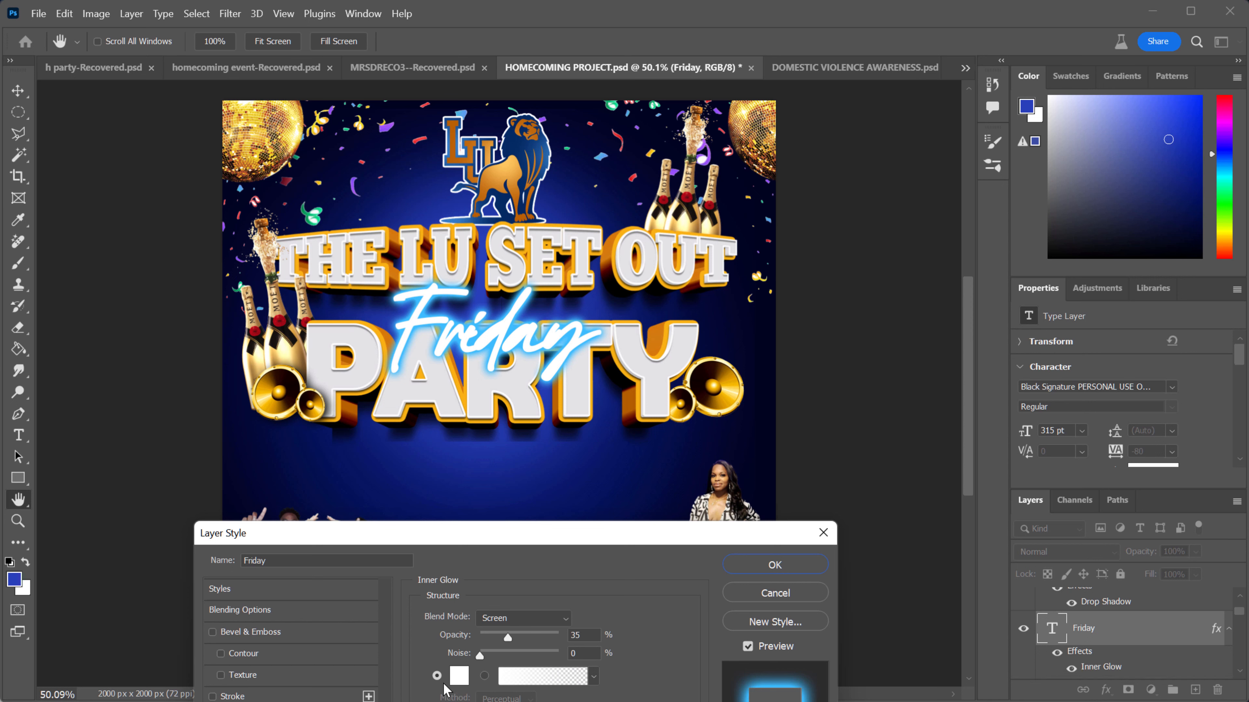
# - Set the Friday text's inner glow color to pale blue (93e4ff)
pyautogui.click(459, 676)
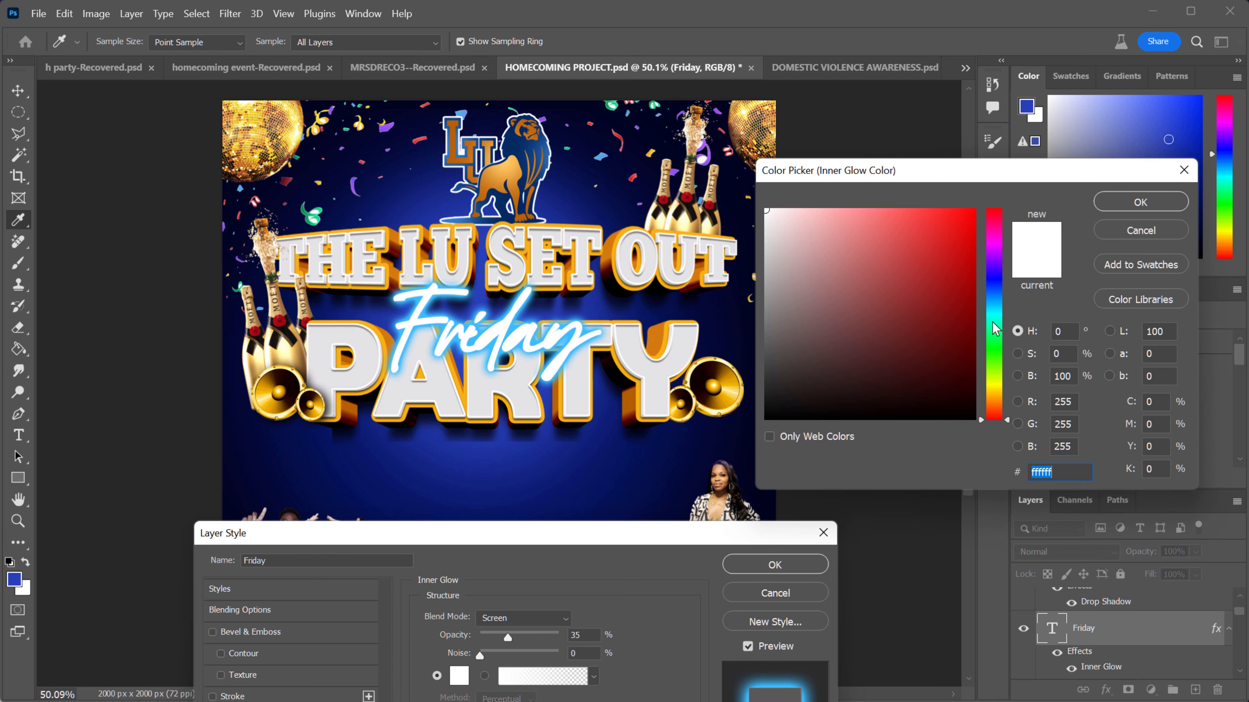
pyautogui.click(995, 306)
pyautogui.moveTo(874, 222); pyautogui.dragTo(854, 200)
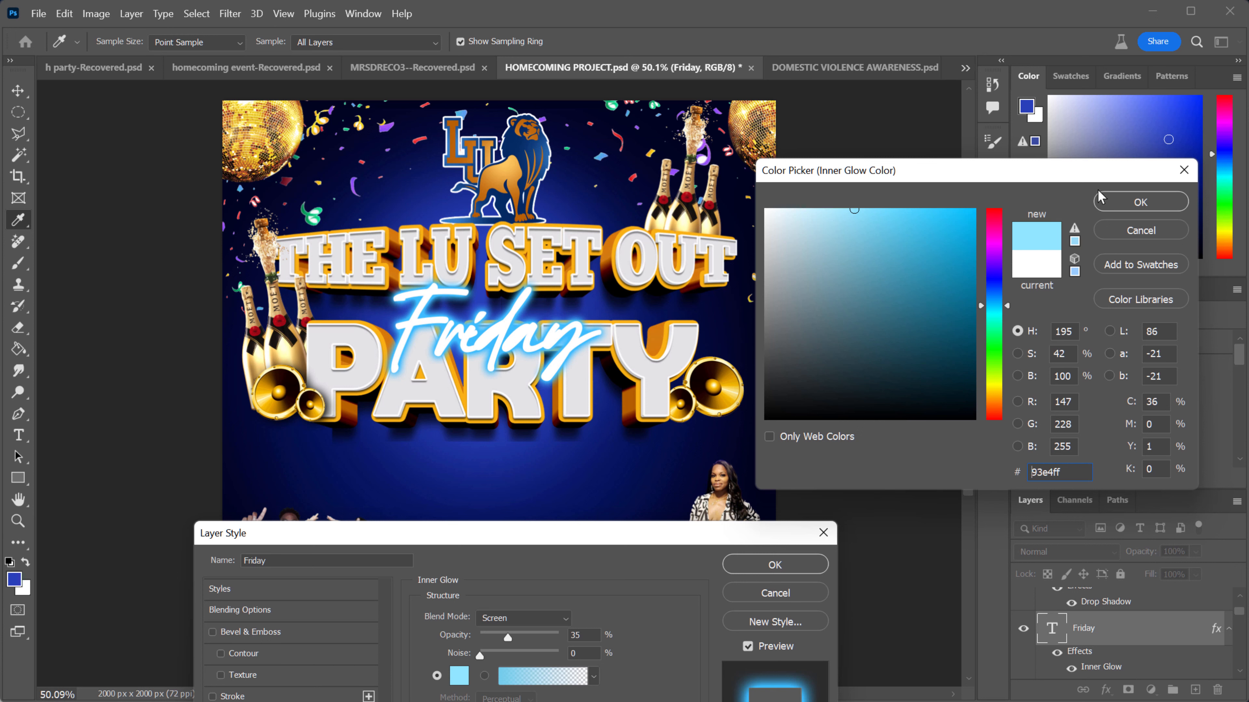
pyautogui.click(1132, 200)
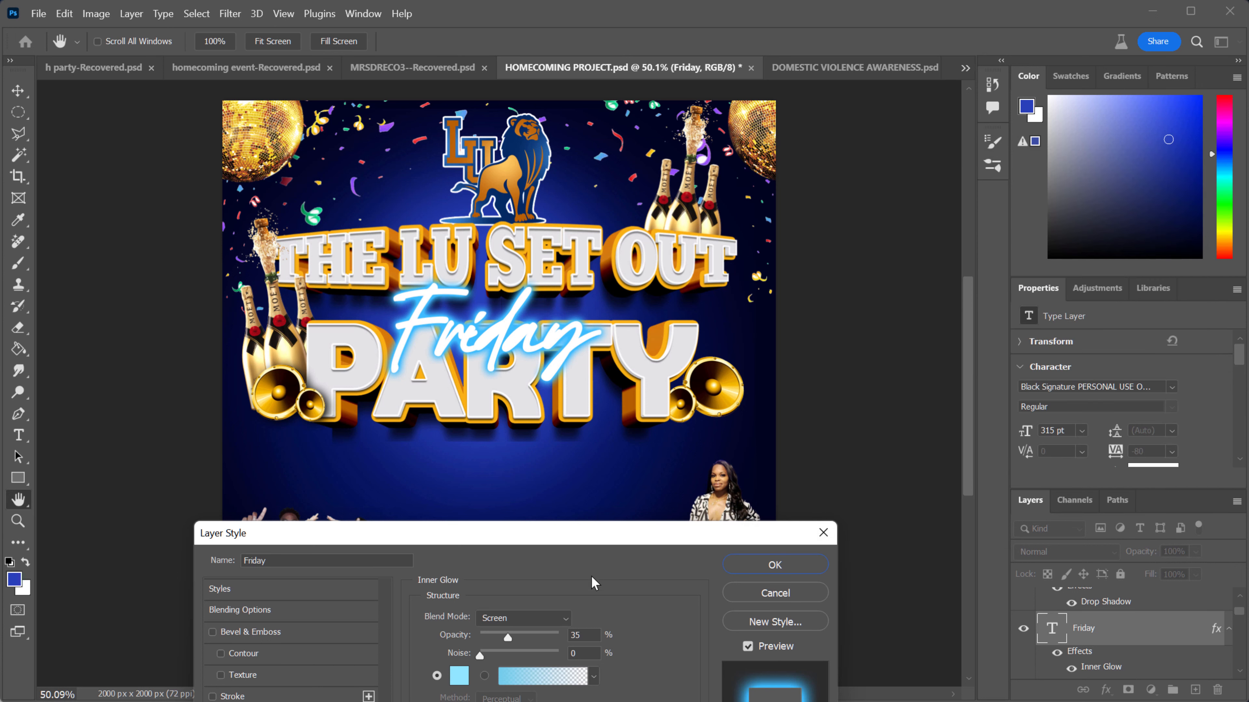
# - Set the inner glow's blend mode to Normal and its opacity to 100%
pyautogui.click(568, 619)
pyautogui.click(548, 635)
pyautogui.moveTo(508, 638); pyautogui.dragTo(592, 637)
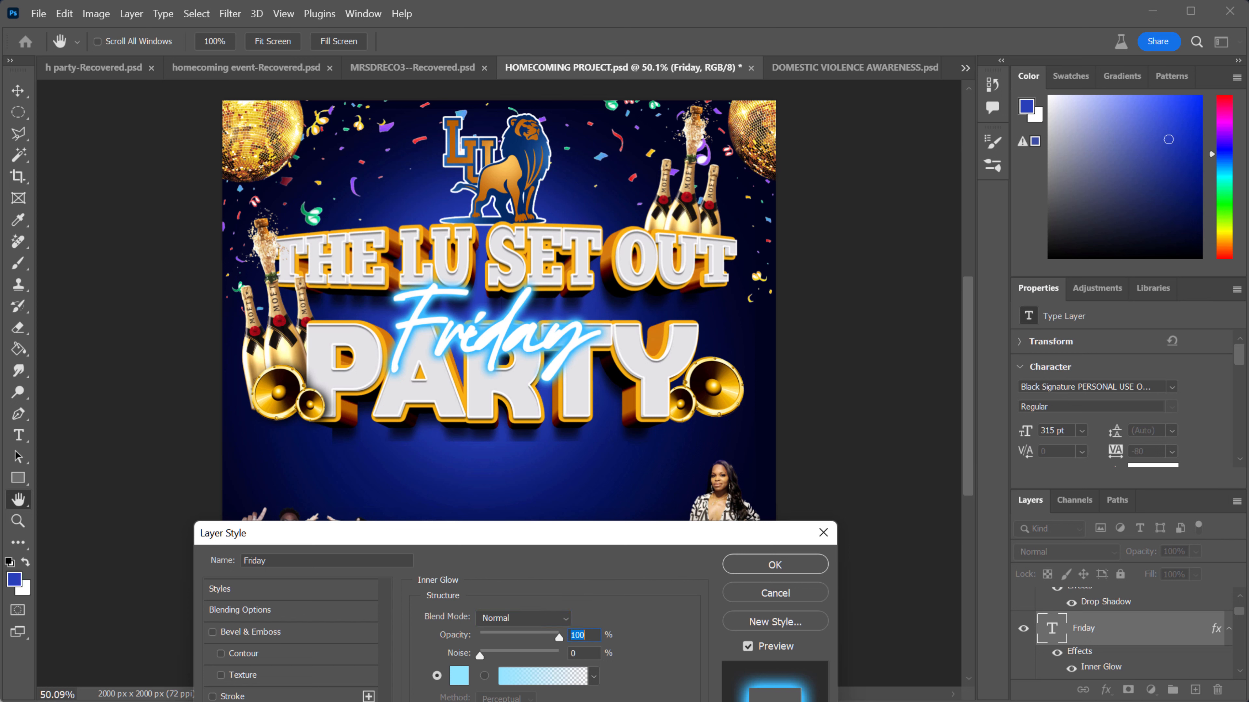
# - Try different inner glow extents on the Friday text, and cancel all of its layer style changes
pyautogui.moveTo(482, 701); pyautogui.dragTo(494, 701)
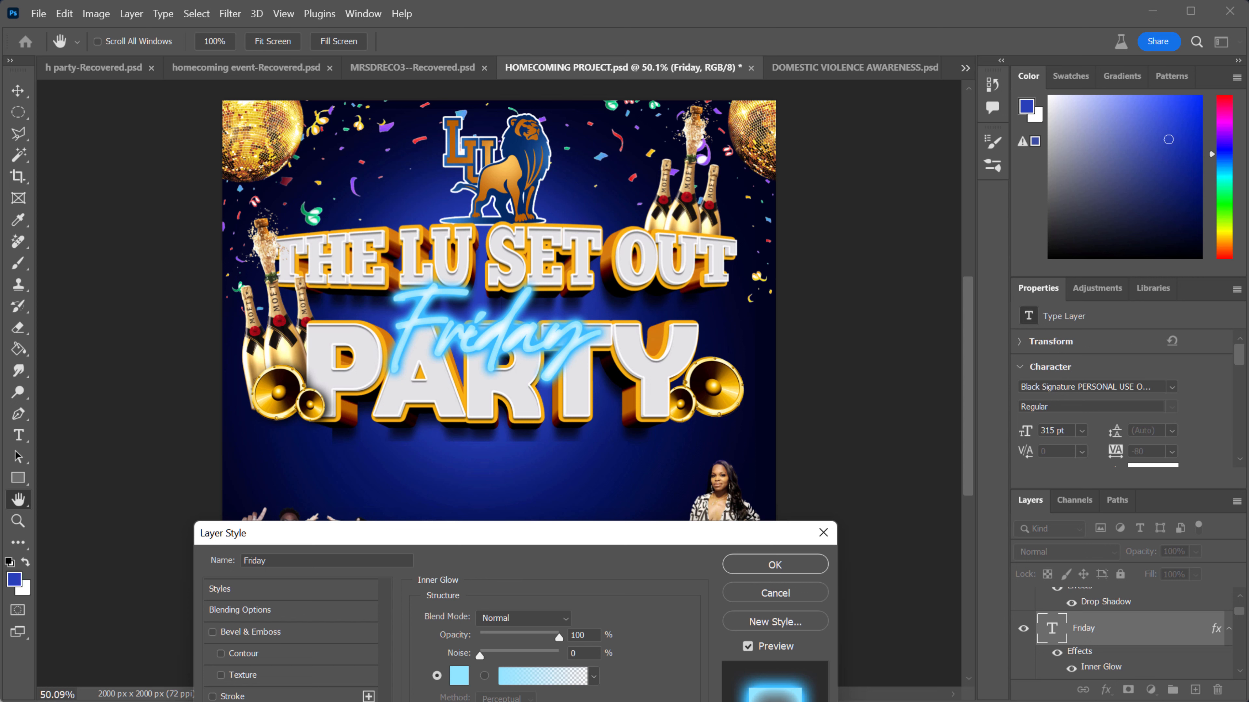
pyautogui.moveTo(490, 701); pyautogui.dragTo(486, 701)
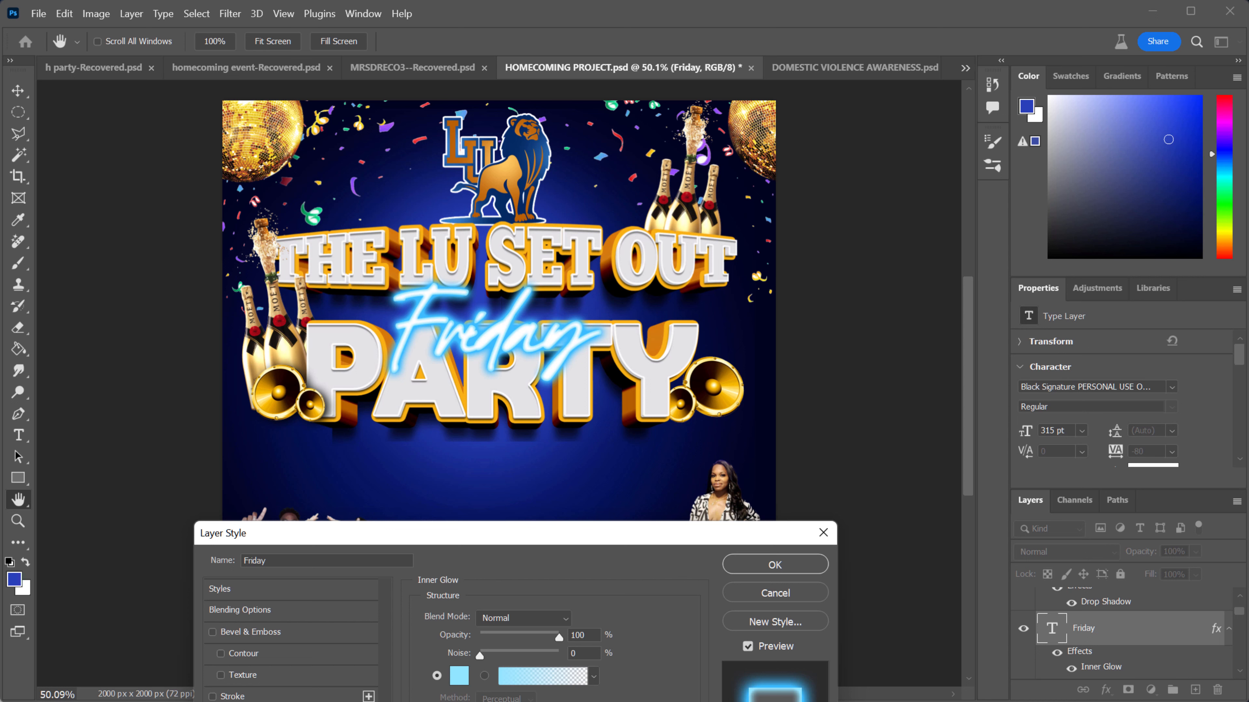
pyautogui.moveTo(486, 701); pyautogui.dragTo(489, 701)
pyautogui.moveTo(489, 701); pyautogui.dragTo(488, 701)
pyautogui.click(809, 596)
# - Add an outer glow to the Friday text and set its color to bright blue (00b8fc)
pyautogui.scroll(6, 515, 297)
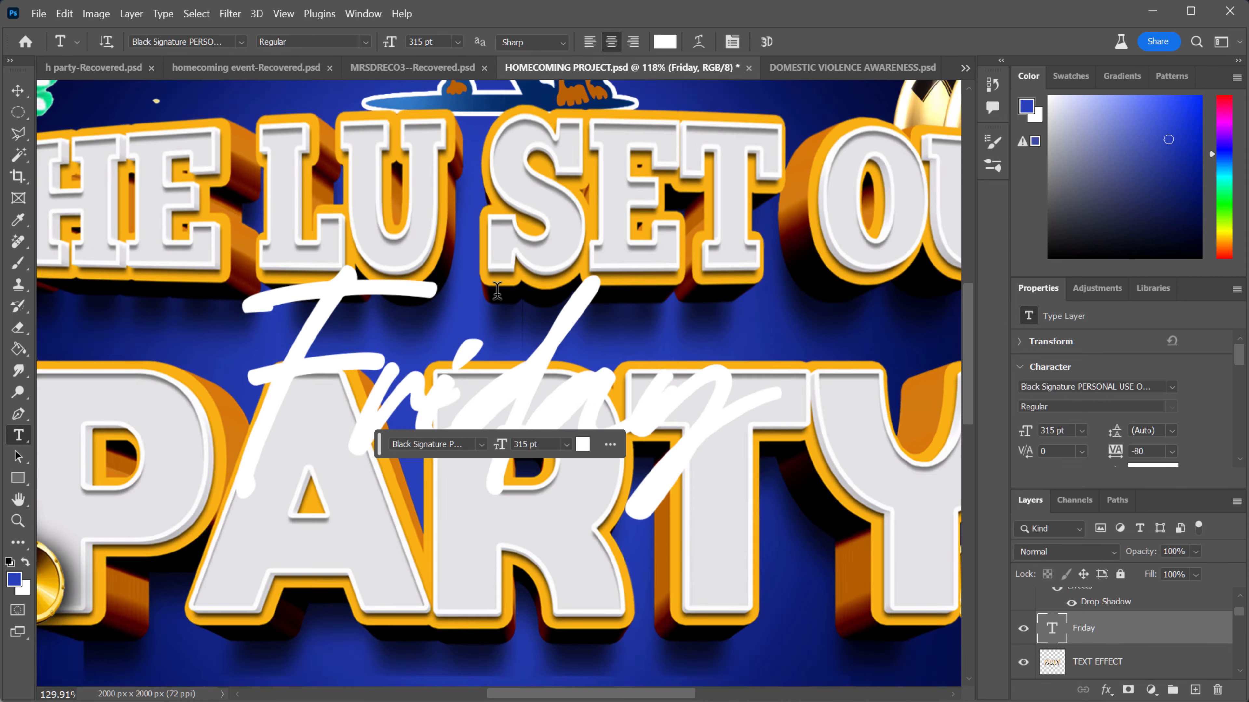
pyautogui.click(131, 13)
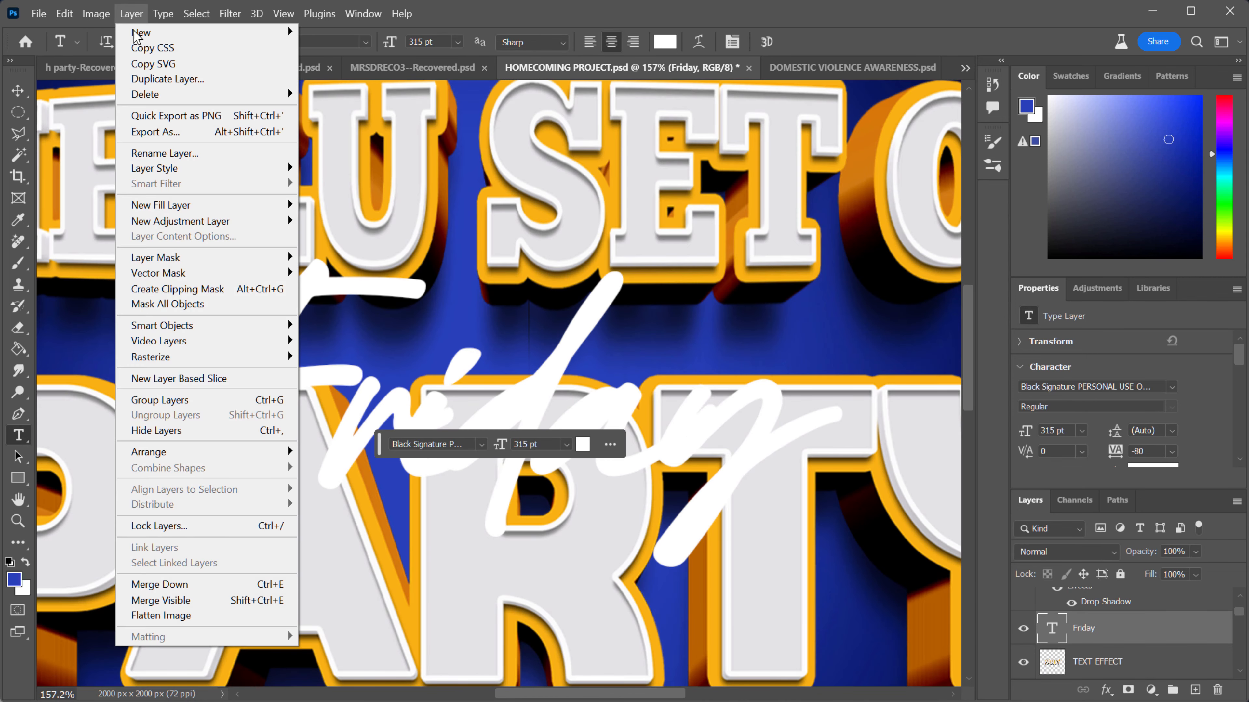
pyautogui.moveTo(173, 172)
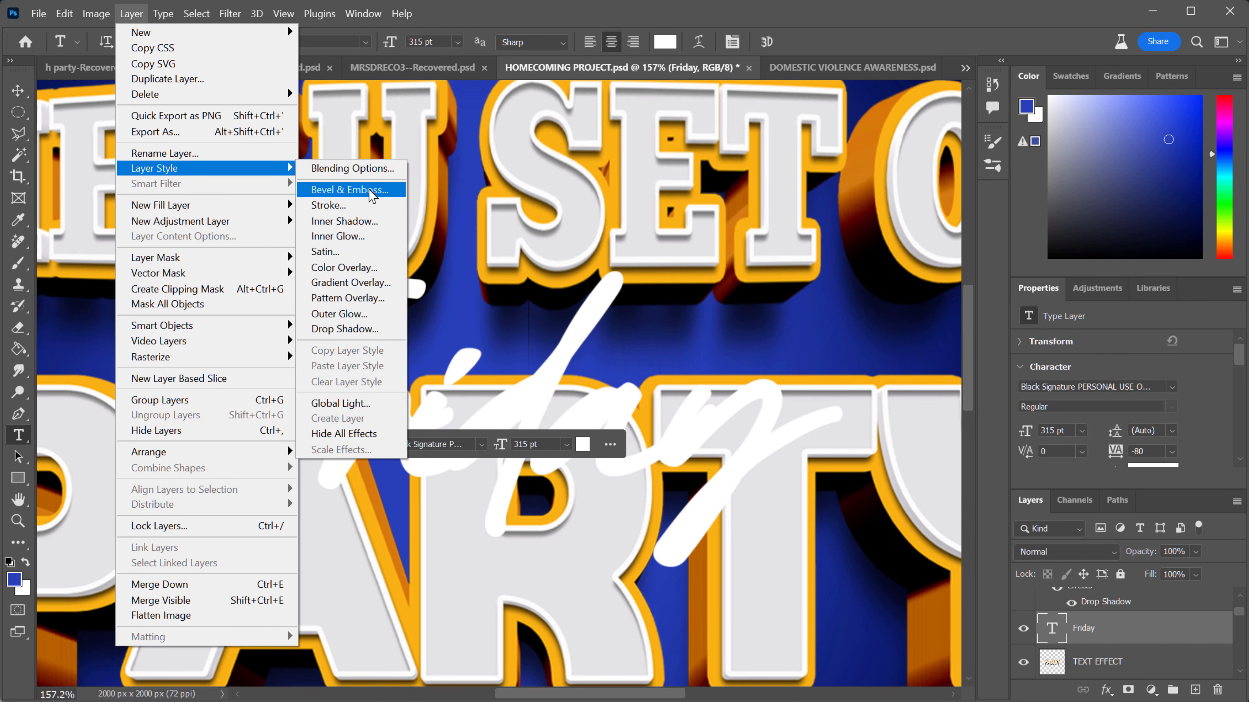
pyautogui.click(360, 312)
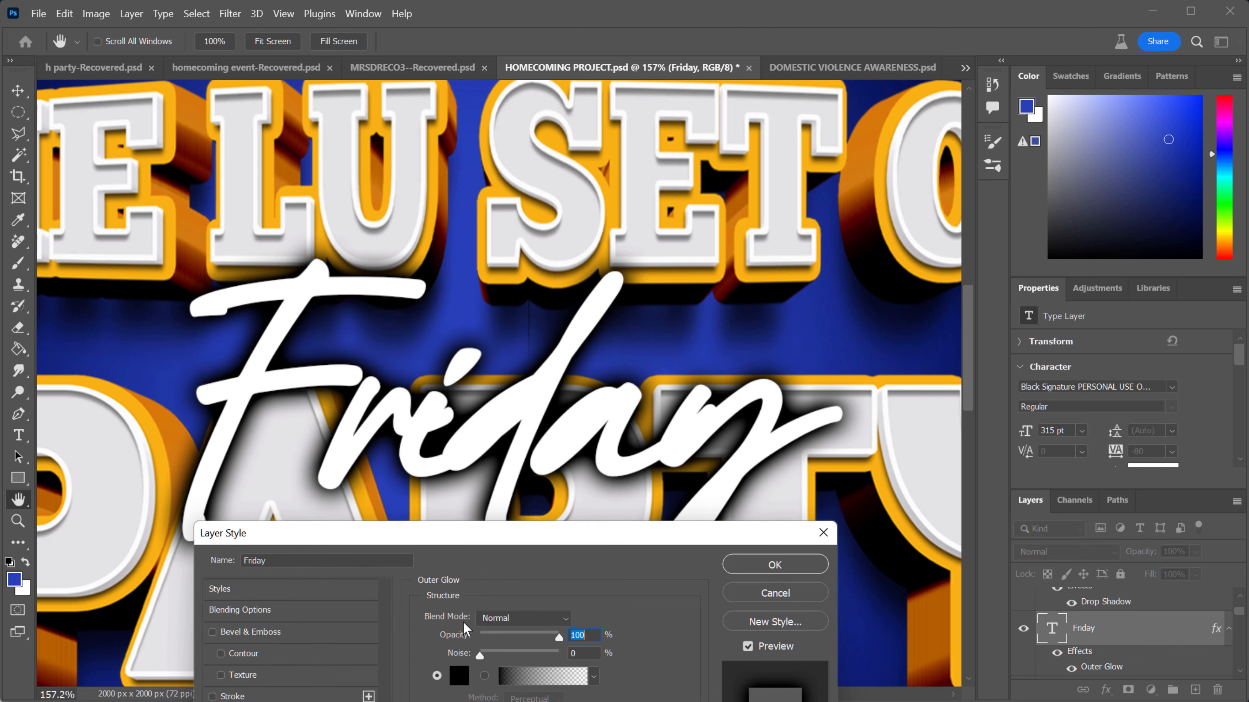
pyautogui.click(460, 677)
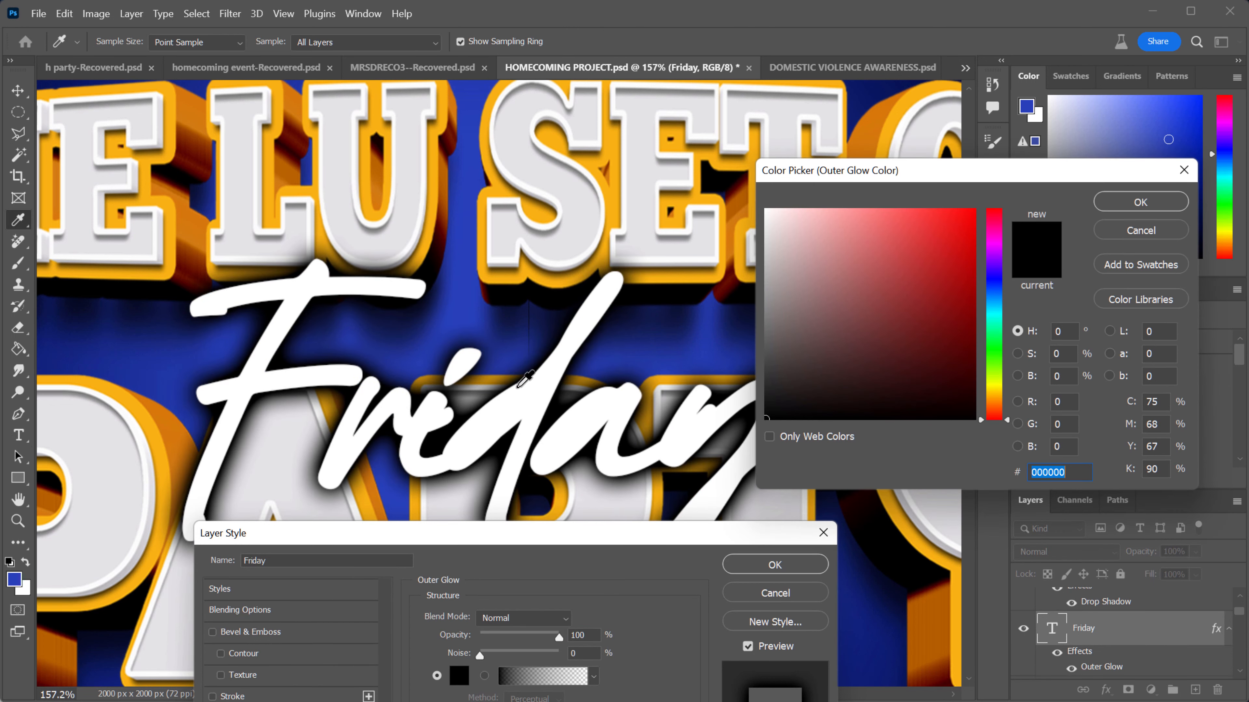
pyautogui.click(445, 322)
pyautogui.moveTo(932, 315)
pyautogui.mouseDown()
pyautogui.moveTo(903, 216)
pyautogui.moveTo(936, 226)
pyautogui.mouseUp()
pyautogui.moveTo(994, 301); pyautogui.dragTo(995, 308)
pyautogui.moveTo(951, 241); pyautogui.dragTo(981, 209)
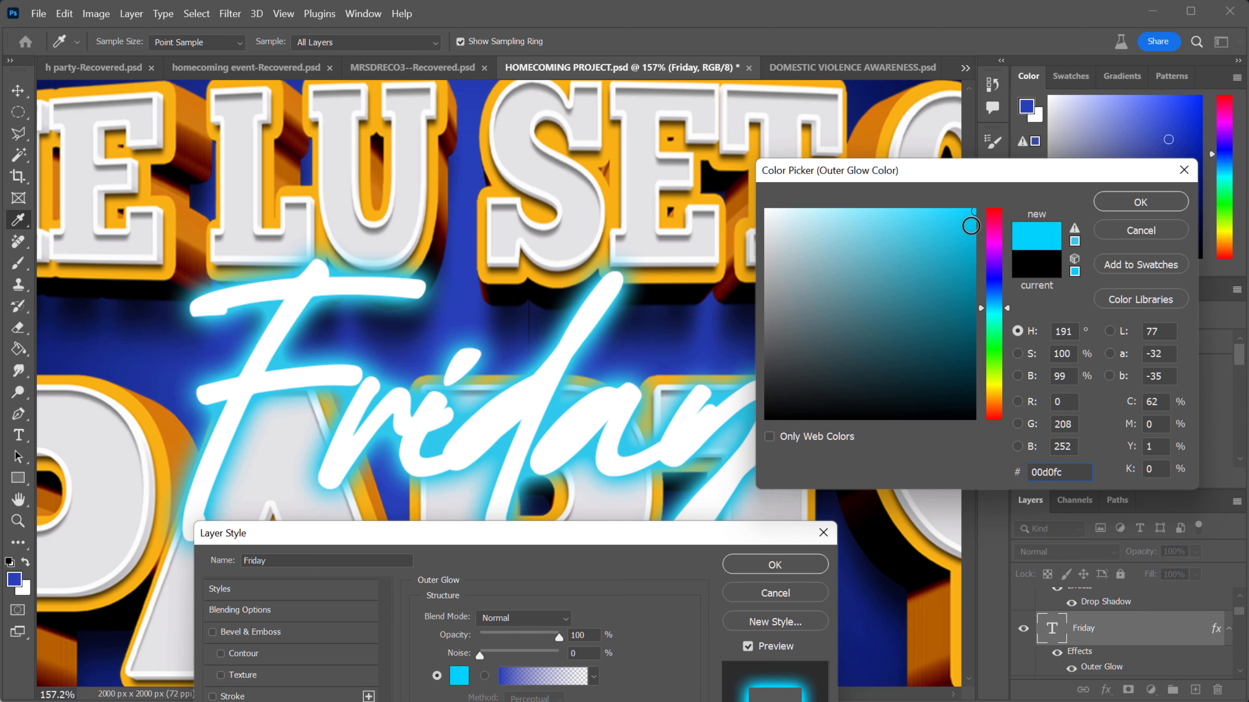
pyautogui.moveTo(1004, 307); pyautogui.dragTo(1006, 303)
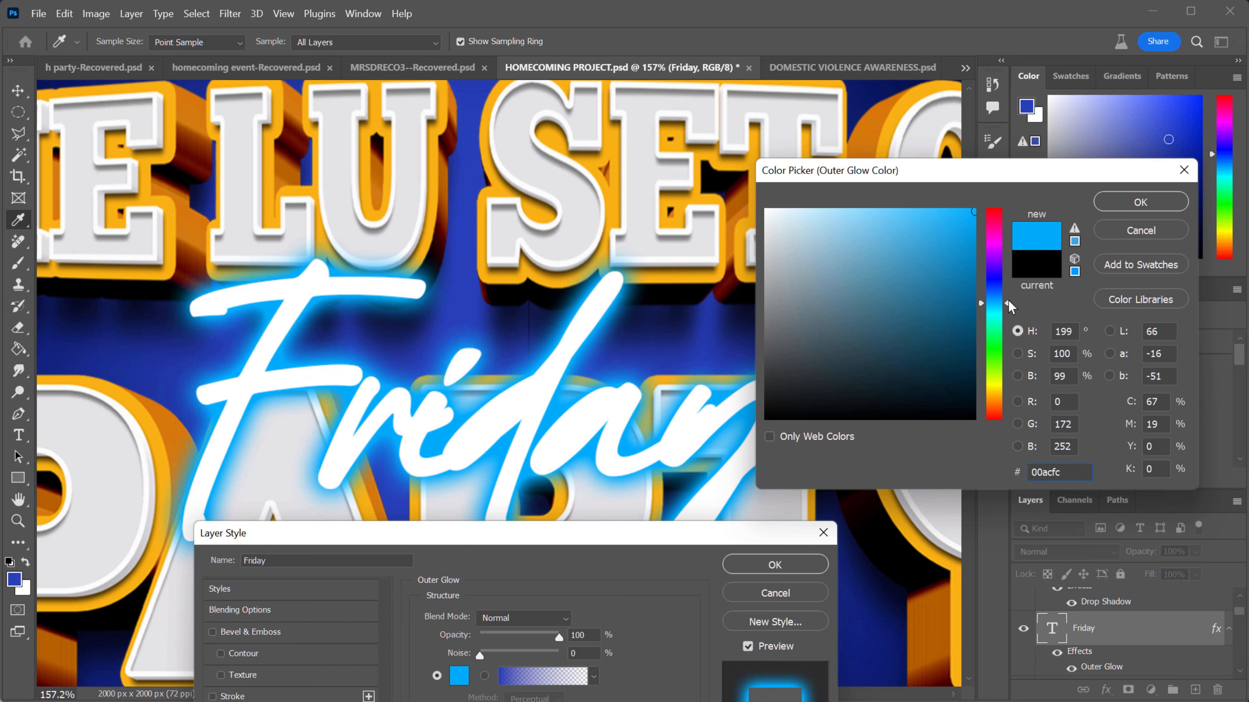
pyautogui.moveTo(1007, 300); pyautogui.dragTo(1006, 304)
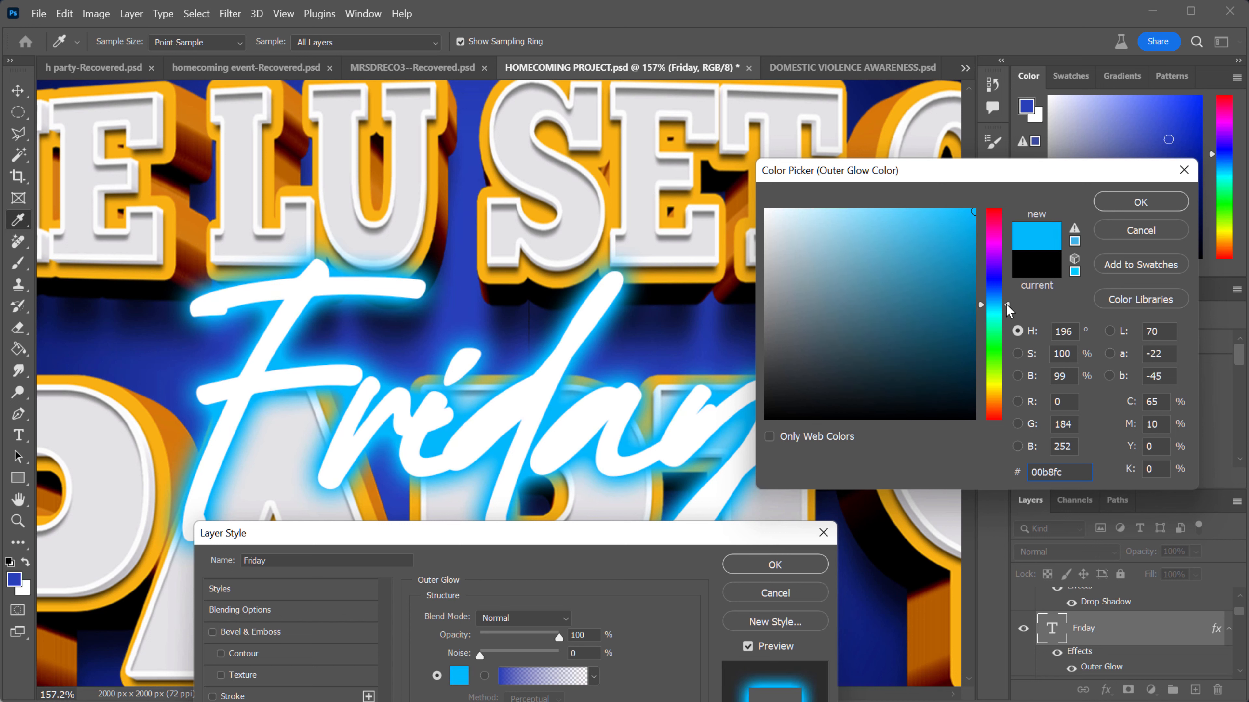
pyautogui.click(1126, 204)
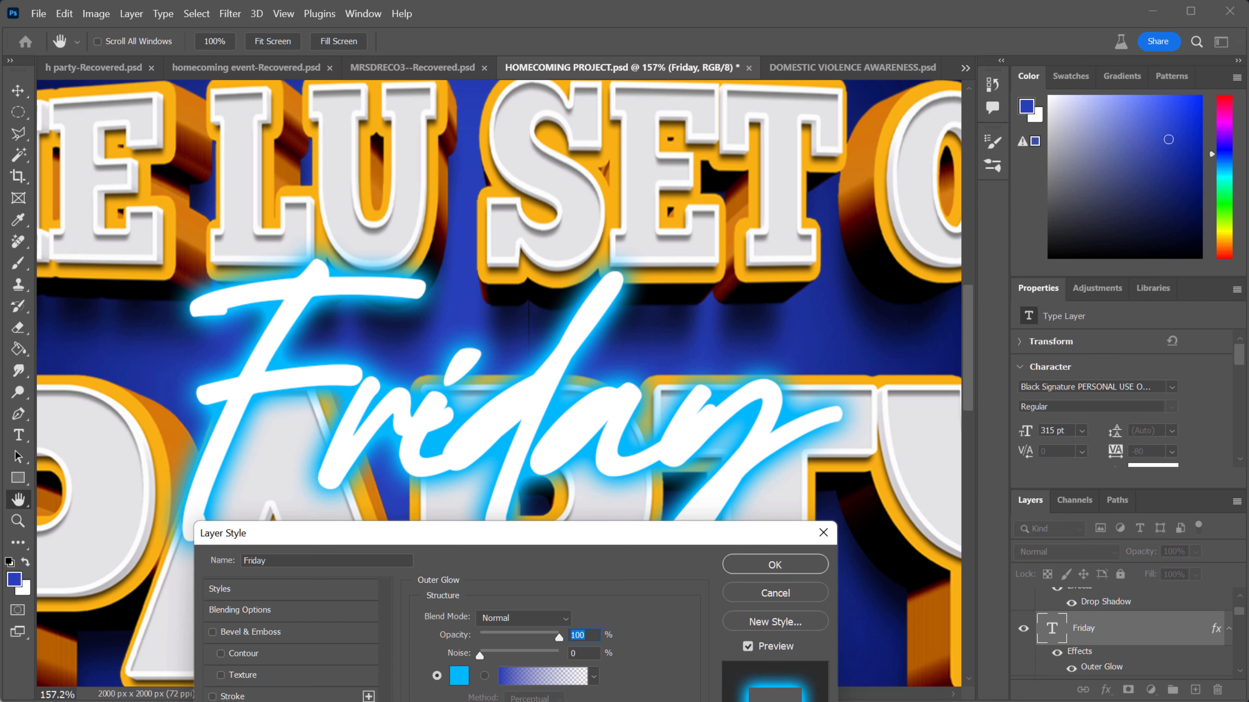
# - Add an inner glow to the Friday text and set its color to light blue (59d4f7)
pyautogui.click(239, 701)
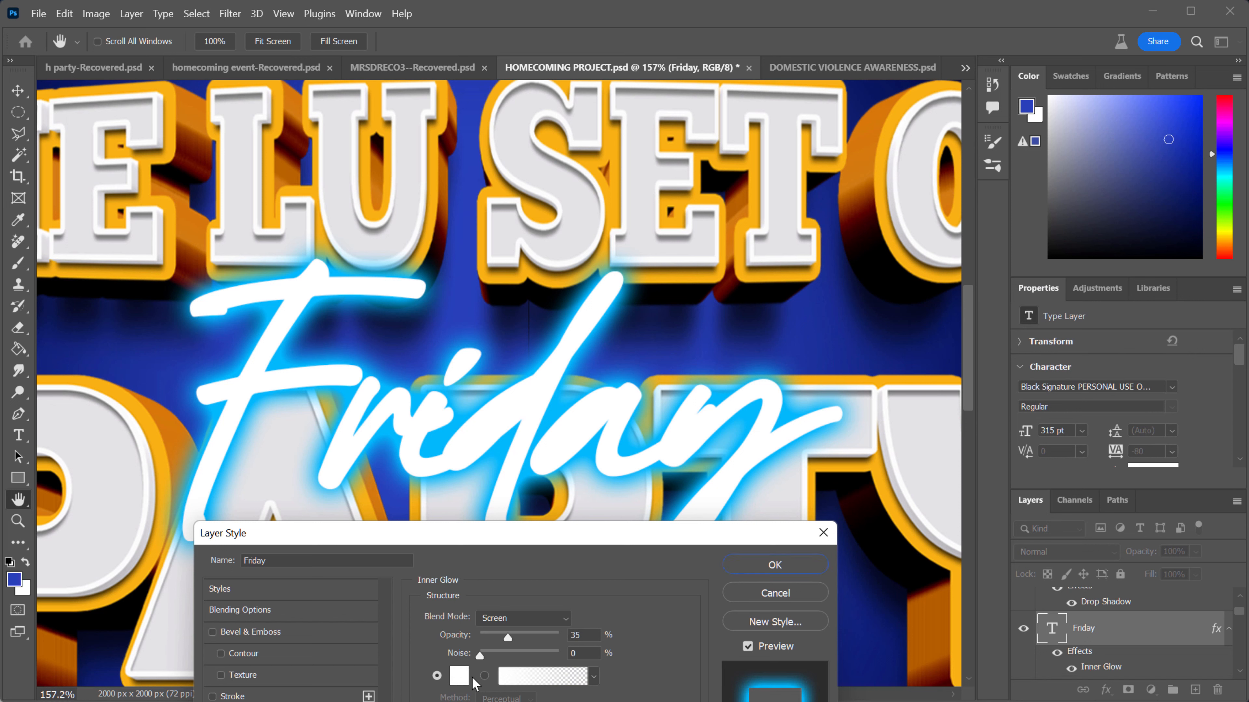
pyautogui.click(461, 676)
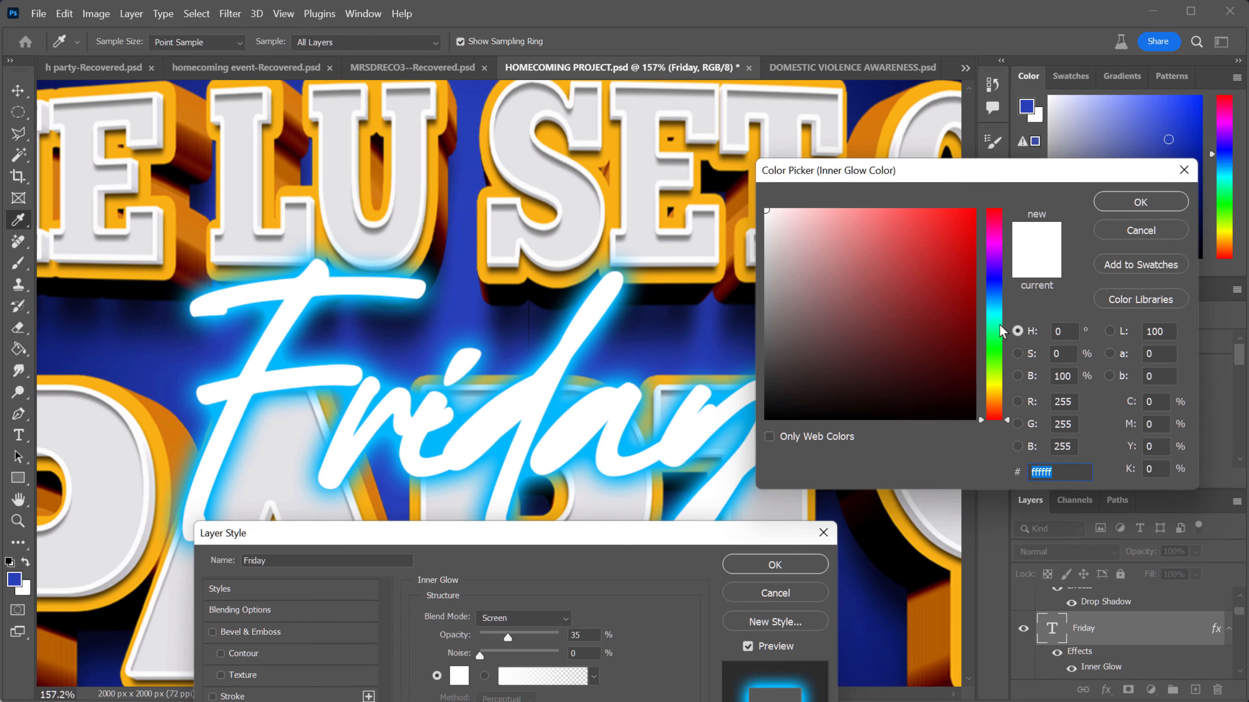
pyautogui.click(998, 306)
pyautogui.click(897, 208)
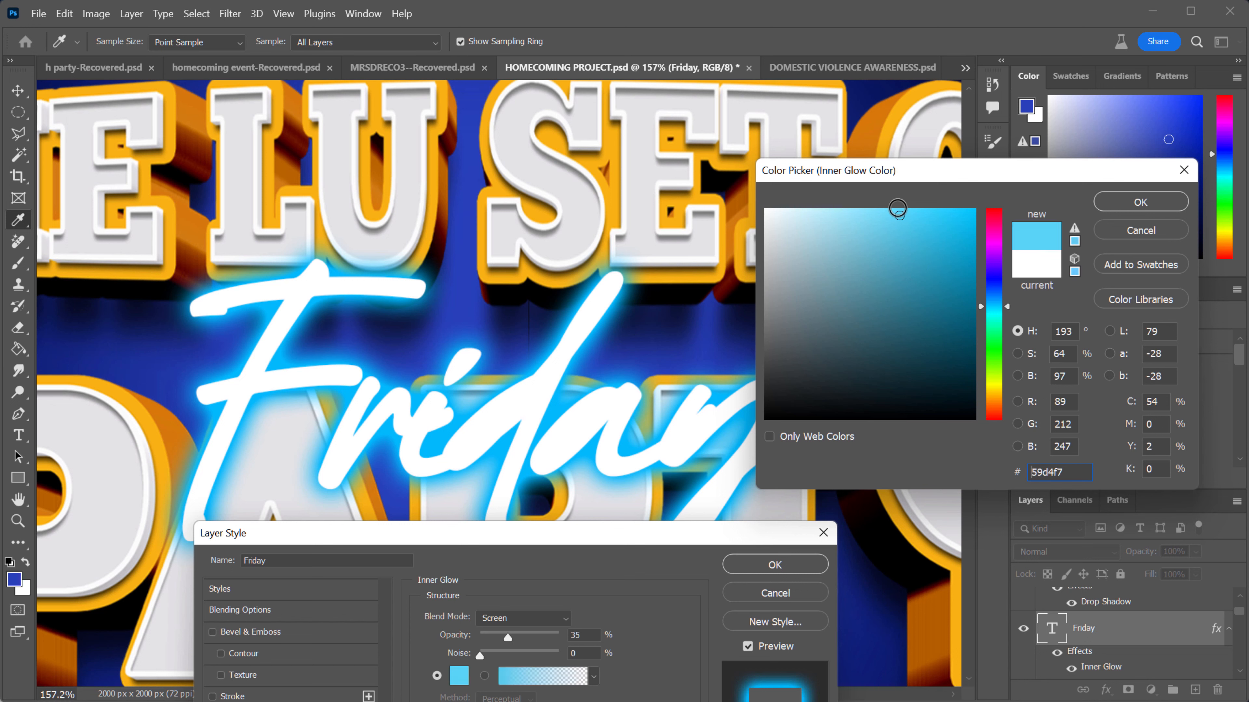
pyautogui.click(1119, 209)
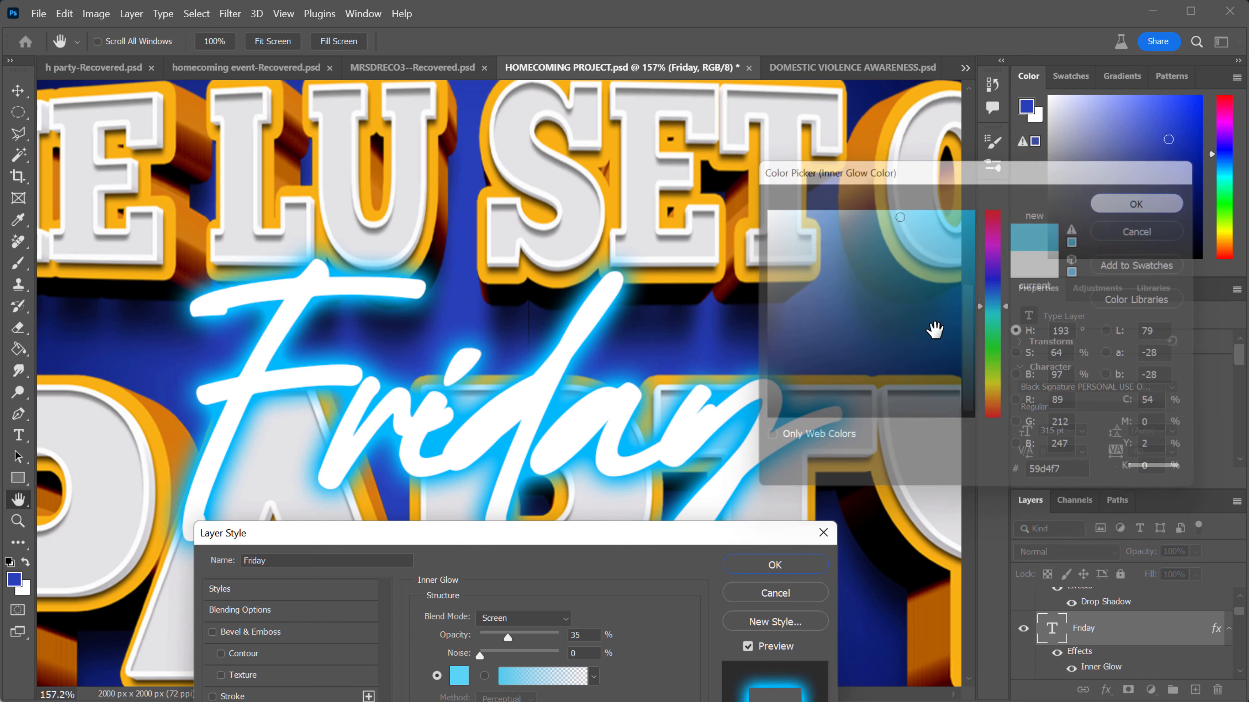
# - Set the new inner glow to Normal blend mode with 100% opacity
pyautogui.click(570, 616)
pyautogui.click(552, 639)
pyautogui.moveTo(510, 634); pyautogui.dragTo(584, 634)
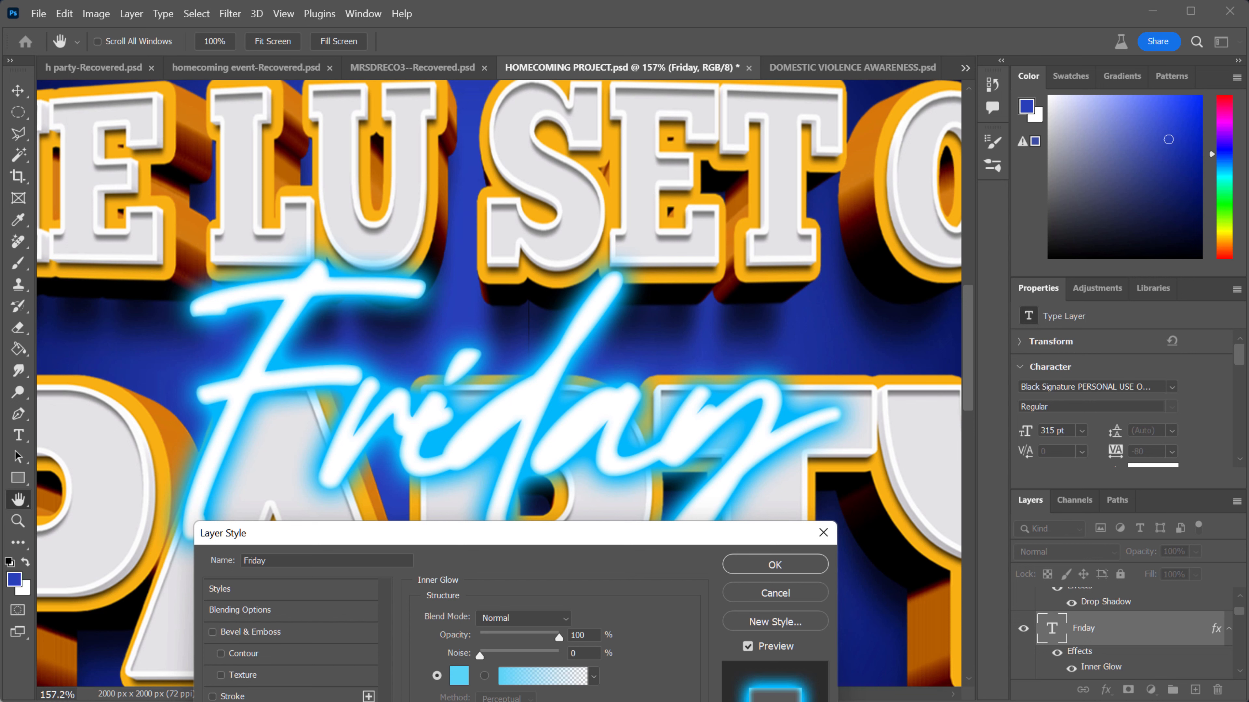
# - Switch the Friday text's outer glow blend mode to Linear Dodge (Add)
pyautogui.click(239, 701)
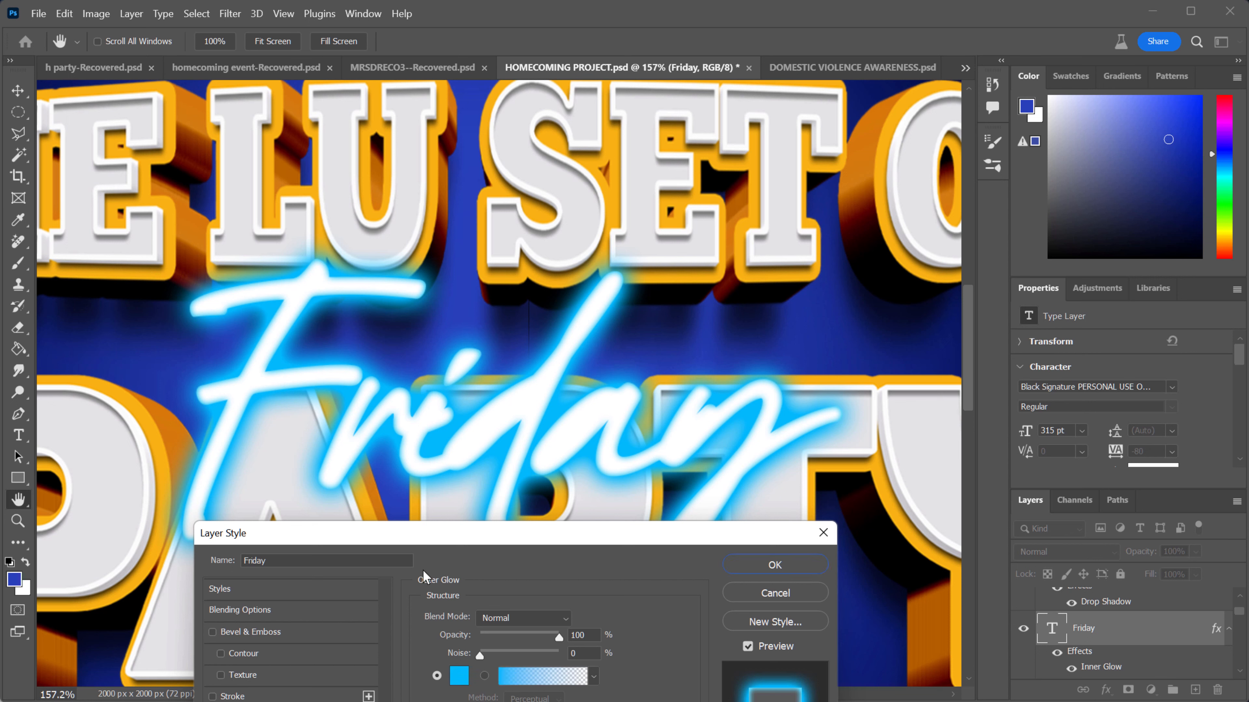
pyautogui.click(565, 618)
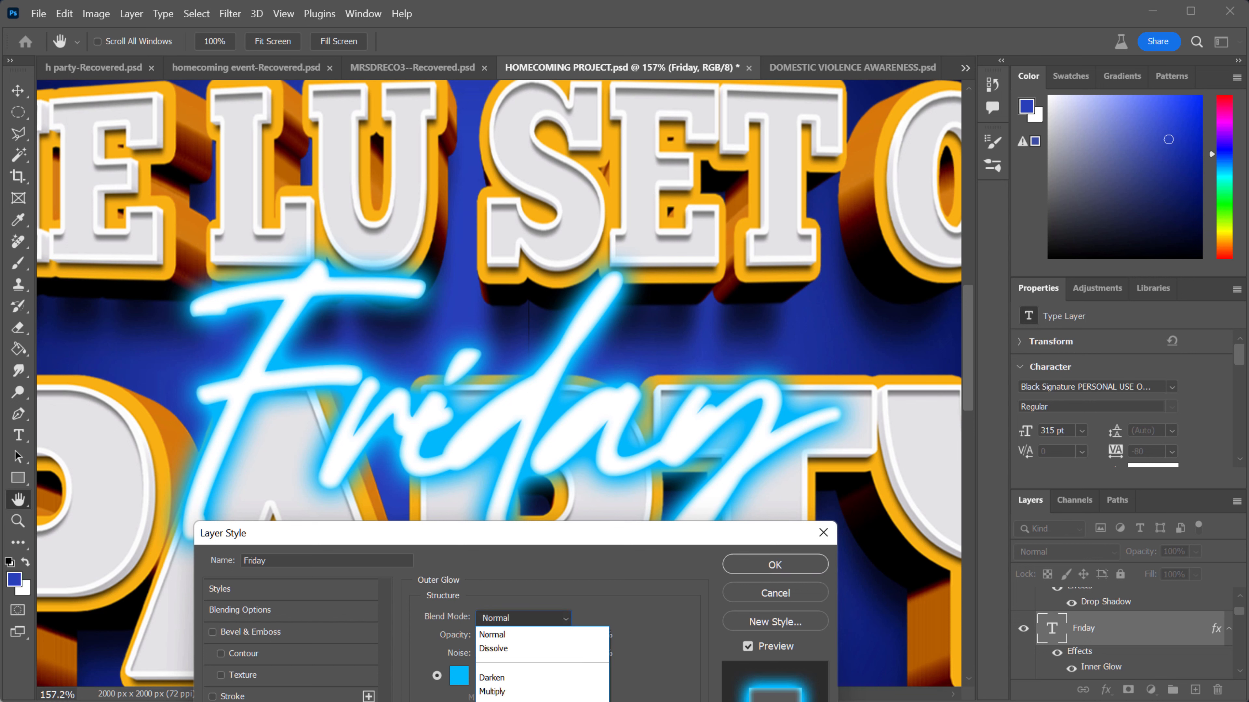
pyautogui.click(516, 701)
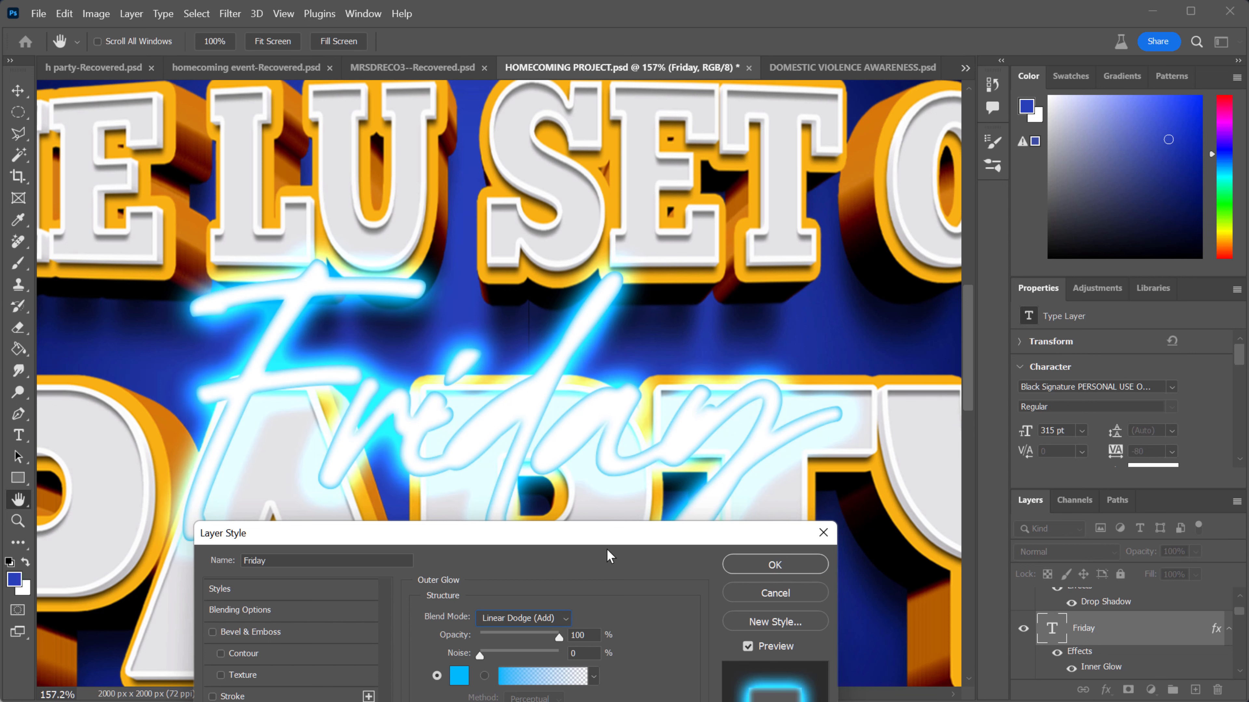
# - Change the outer glow color to a deeper medium blue and apply the layer styles to the Friday text
pyautogui.moveTo(504, 536); pyautogui.dragTo(554, 636)
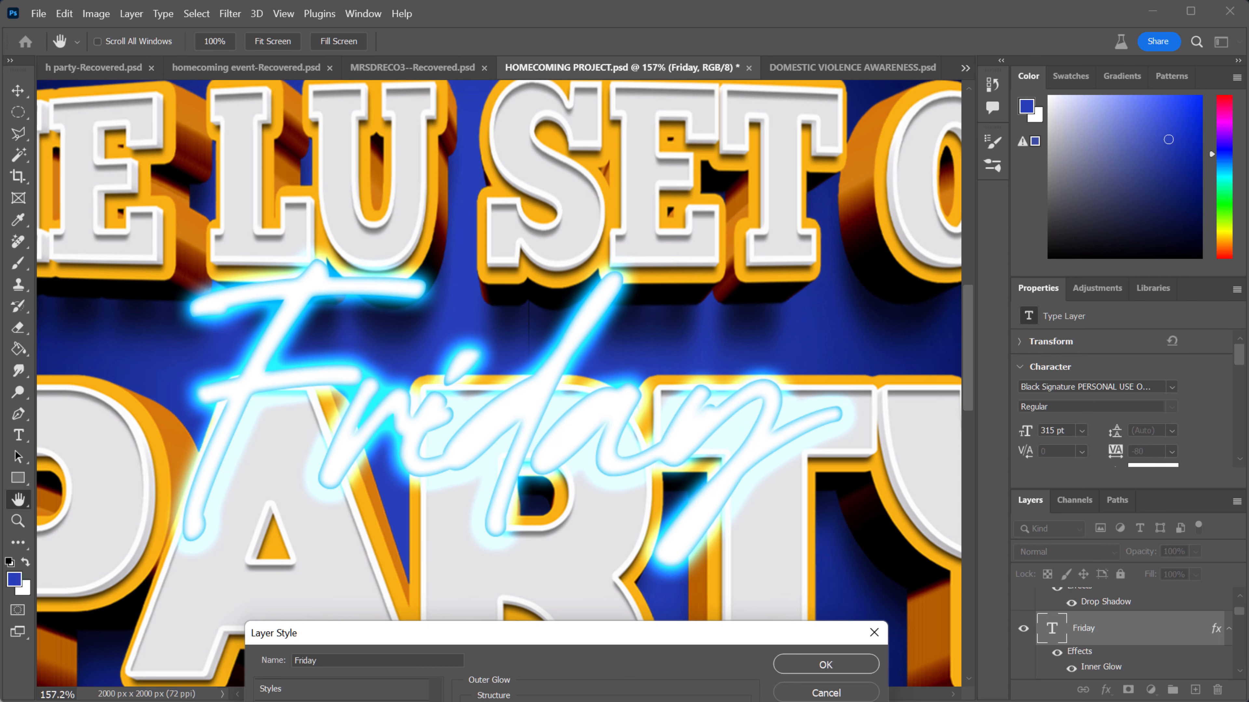
pyautogui.click(519, 701)
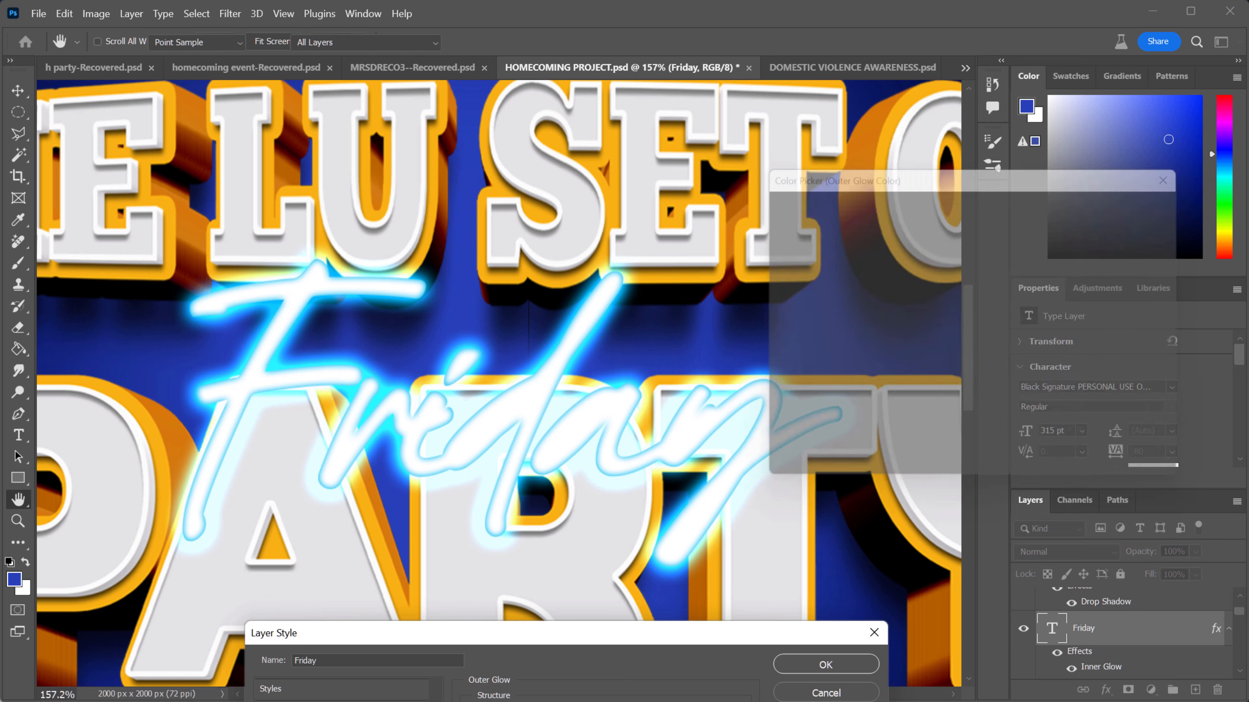
pyautogui.click(1002, 297)
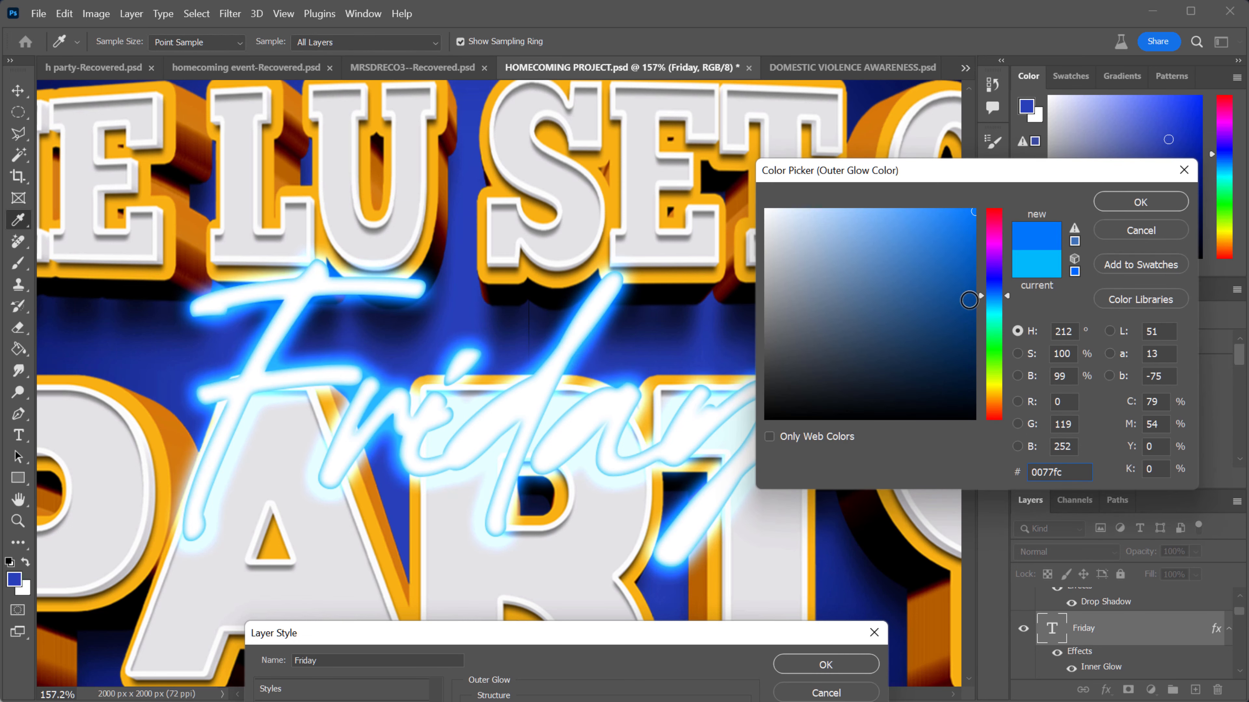
pyautogui.click(945, 229)
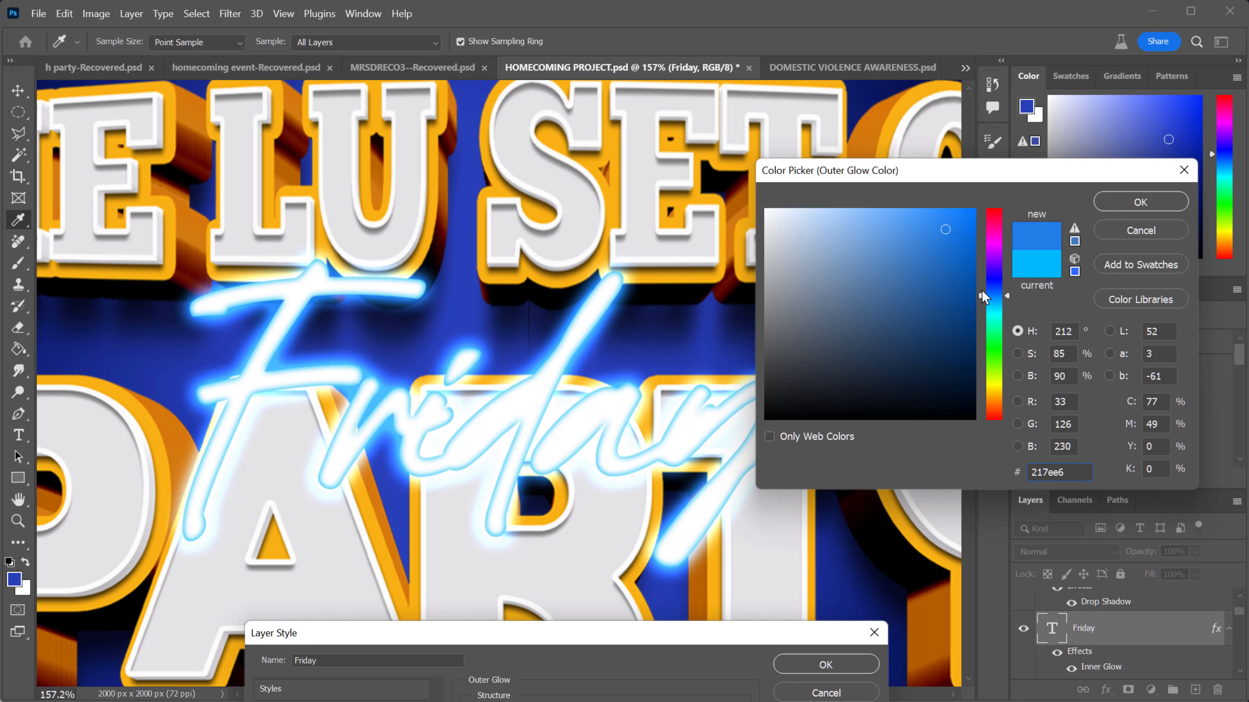
pyautogui.click(982, 287)
pyautogui.moveTo(982, 287); pyautogui.dragTo(988, 297)
pyautogui.click(1143, 205)
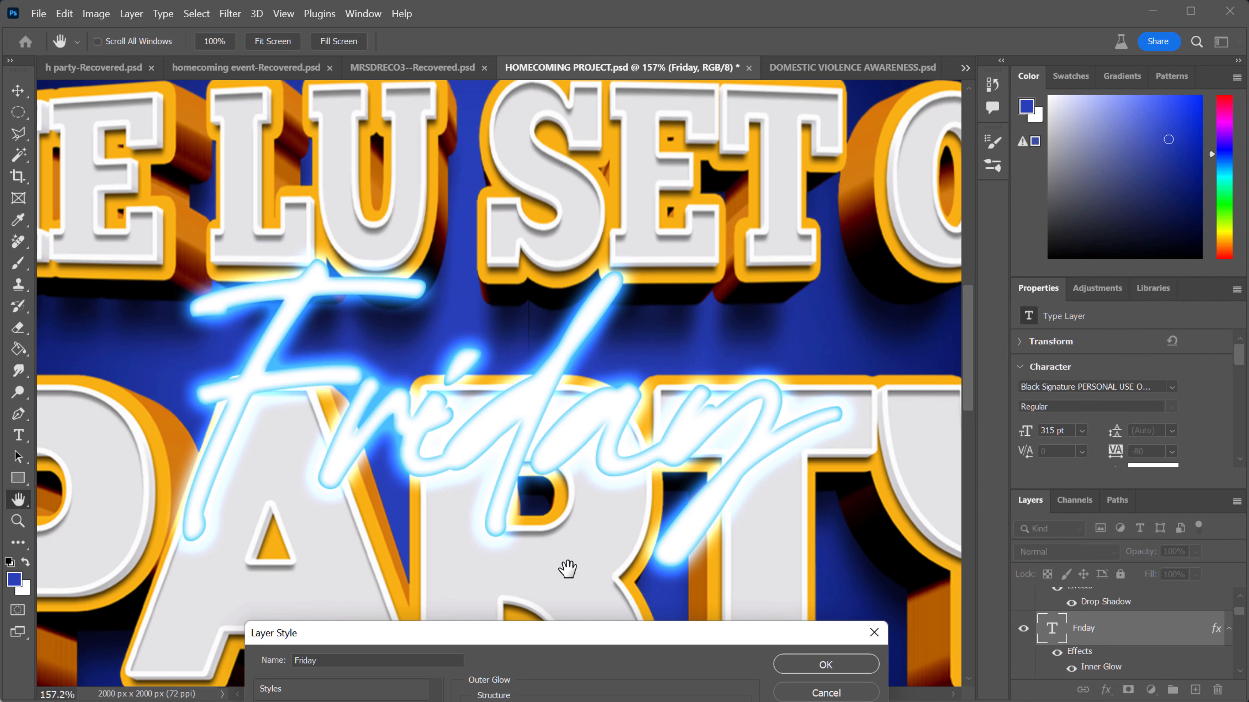
pyautogui.click(829, 664)
pyautogui.scroll(-4, 545, 450)
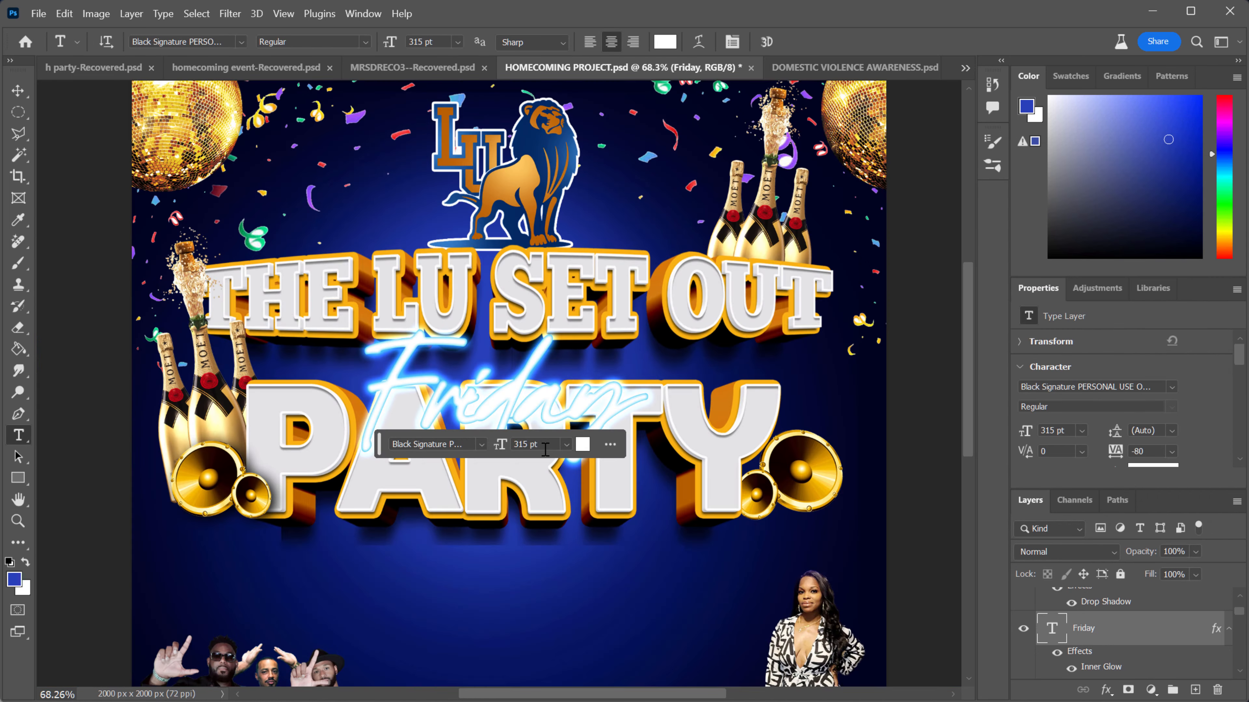
# - Move the Friday text slightly up and to the right, and lower the PARTY title to about X 298 px, Y 909 px
pyautogui.click(17, 91)
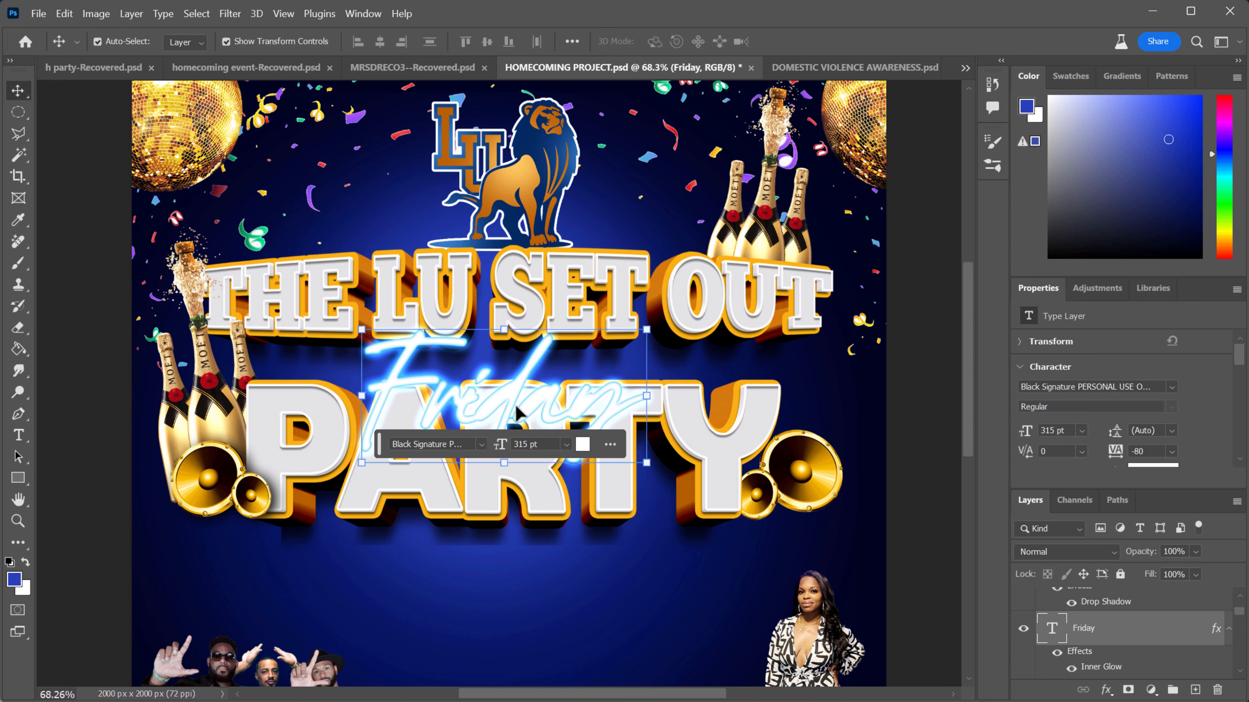
pyautogui.moveTo(512, 401); pyautogui.dragTo(538, 388)
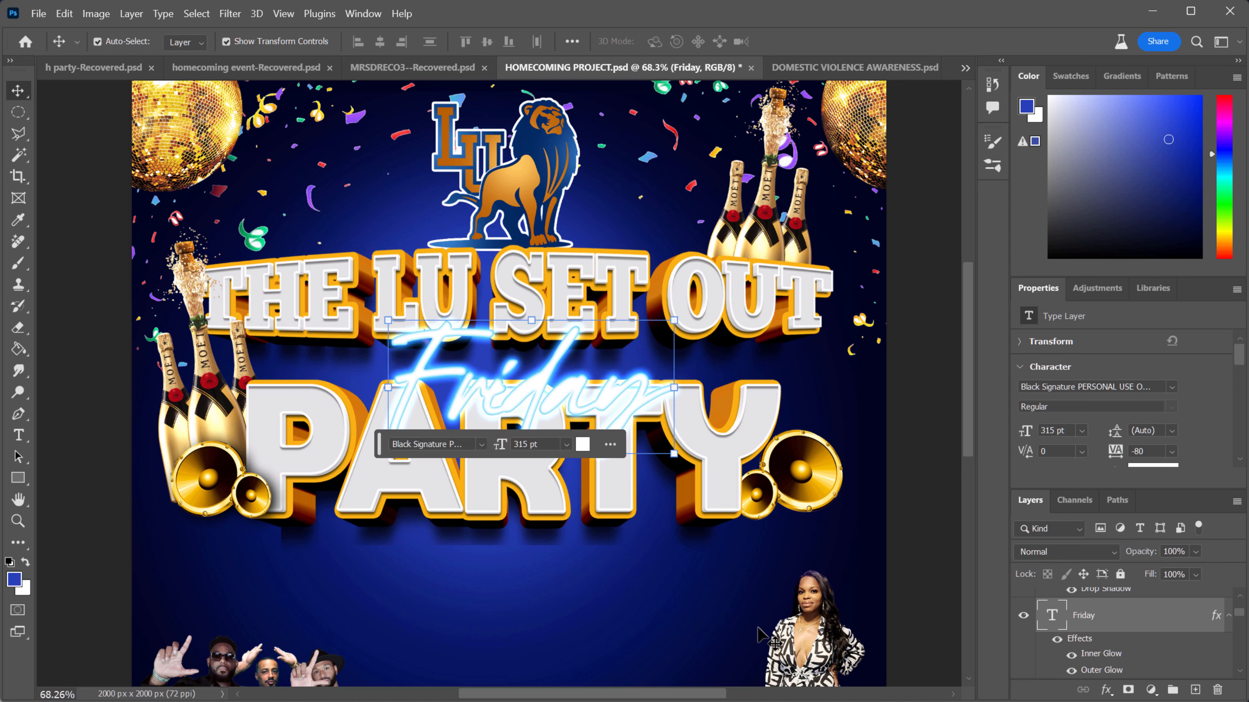
pyautogui.moveTo(597, 494); pyautogui.dragTo(619, 528)
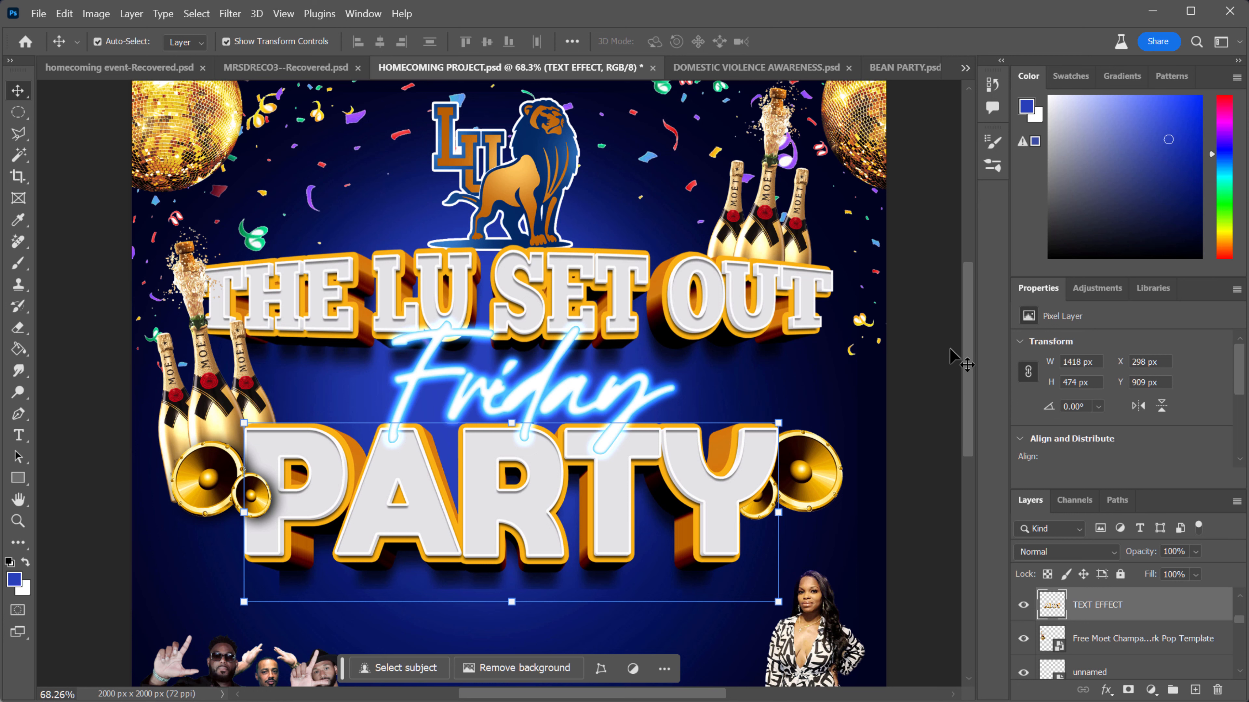
# - Scale the Friday text down to about 87% (274.58 pt) and position it between the two title lines
pyautogui.moveTo(970, 345)
pyautogui.mouseDown()
pyautogui.moveTo(970, 329)
pyautogui.moveTo(963, 337)
pyautogui.mouseUp()
pyautogui.scroll(-4, 844, 380)
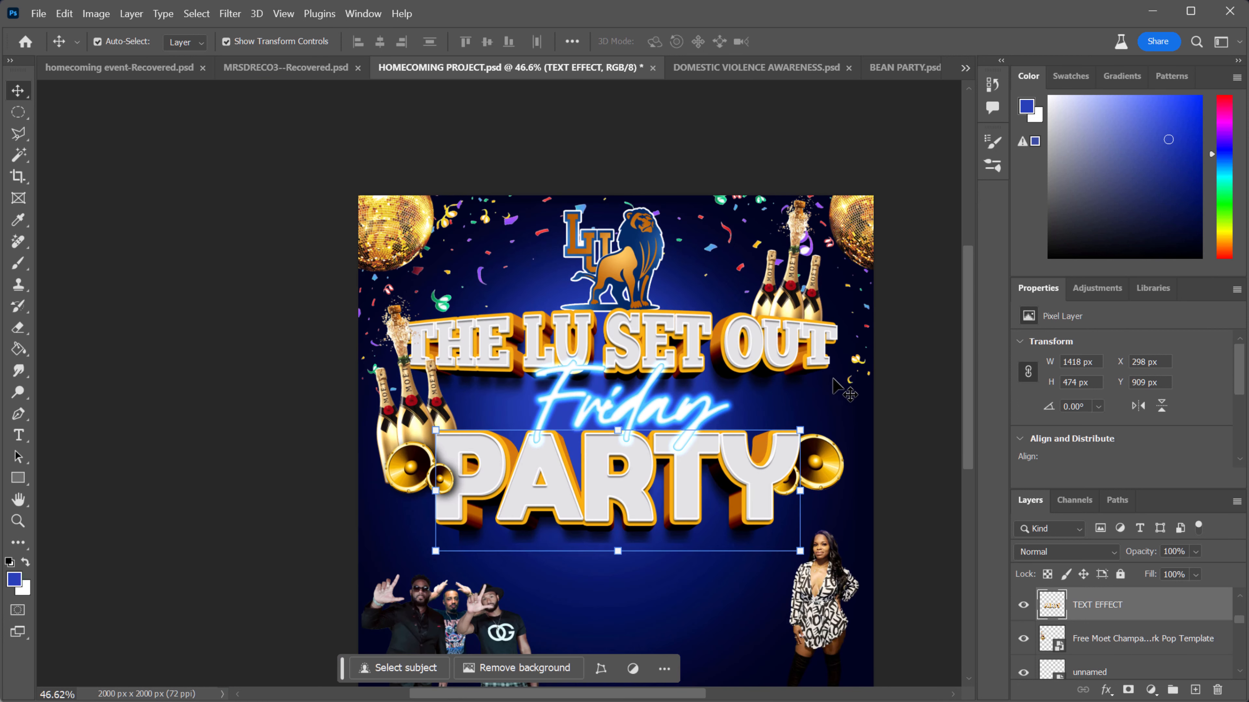
pyautogui.moveTo(965, 379); pyautogui.dragTo(966, 402)
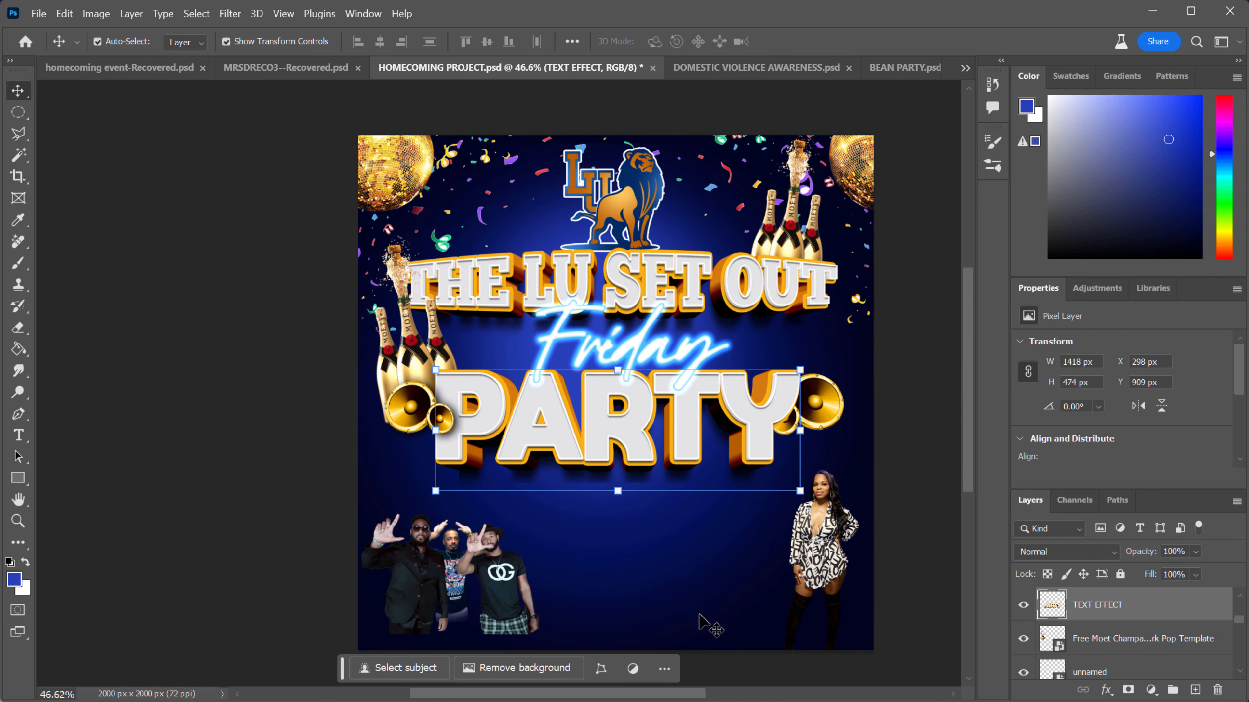
pyautogui.moveTo(652, 694); pyautogui.dragTo(687, 697)
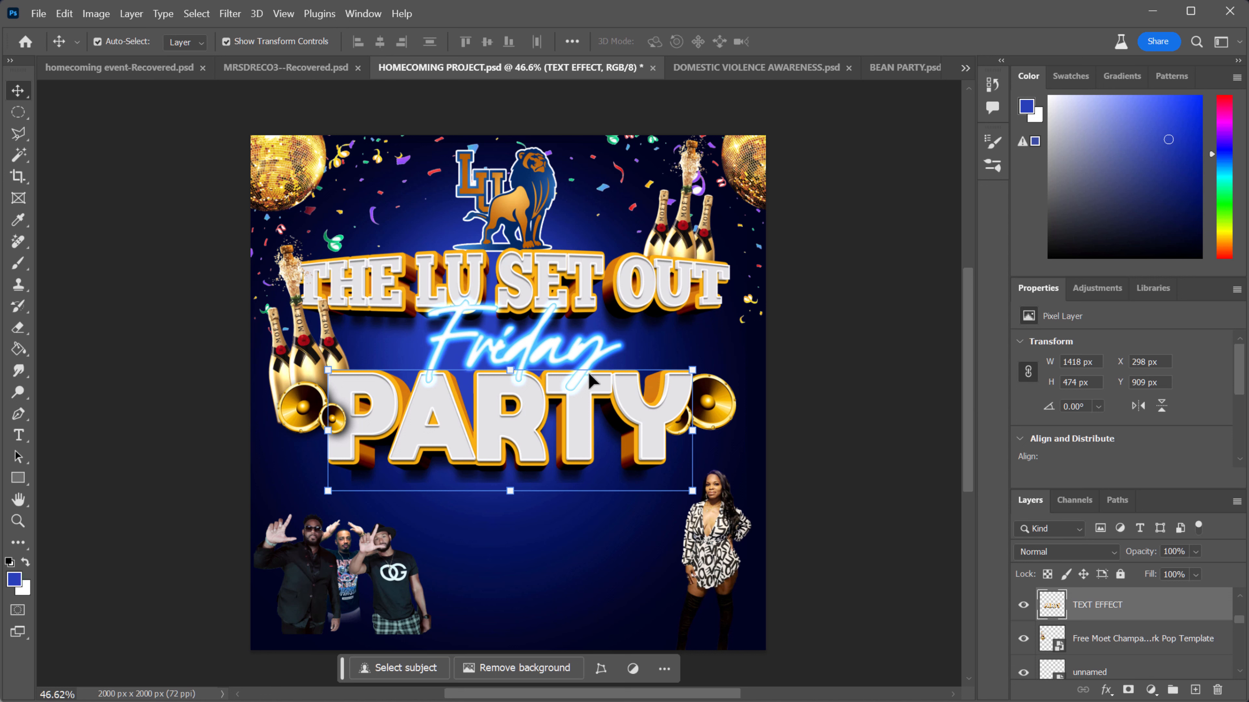
pyautogui.click(817, 298)
pyautogui.click(567, 350)
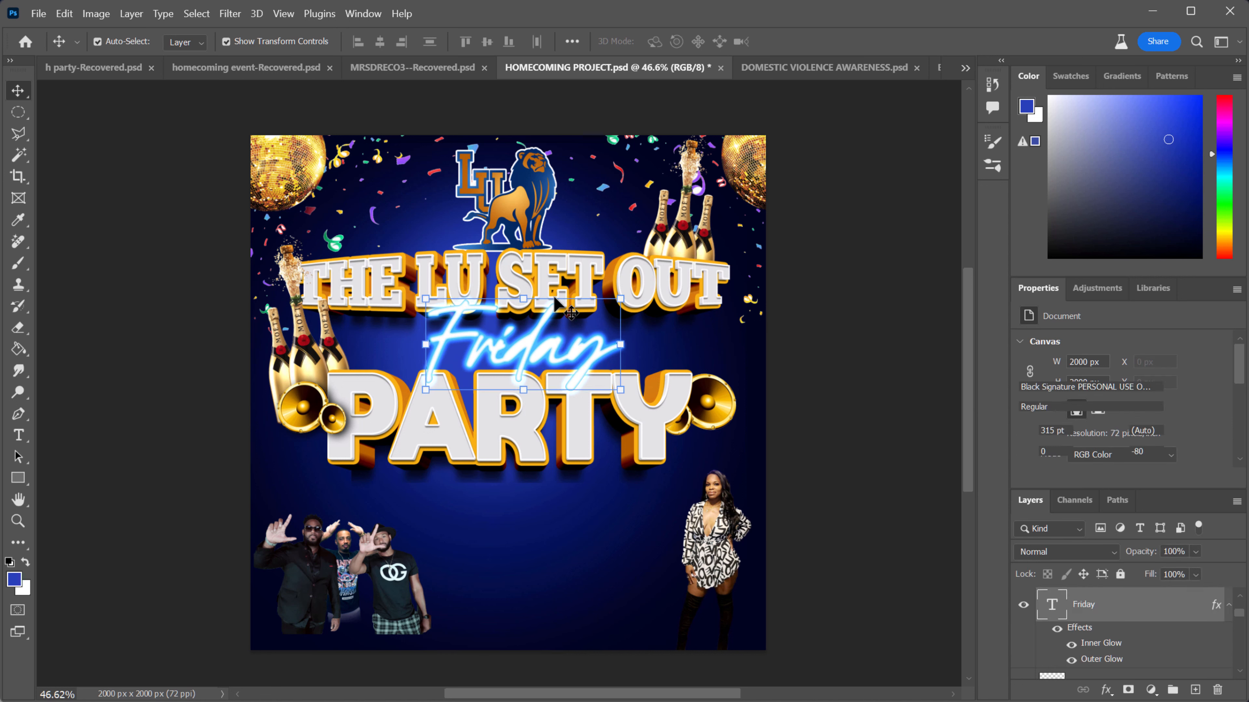
pyautogui.click(522, 294)
pyautogui.moveTo(522, 295); pyautogui.dragTo(522, 308)
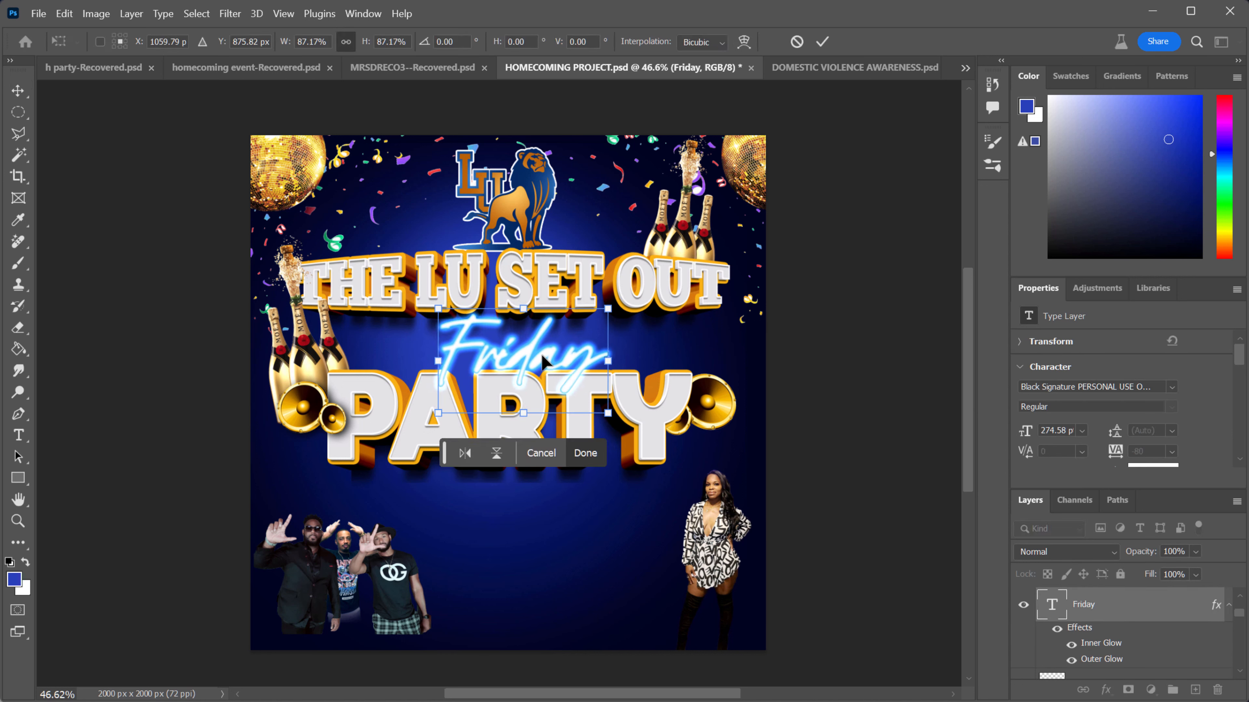
pyautogui.moveTo(541, 355); pyautogui.dragTo(532, 343)
pyautogui.click(838, 410)
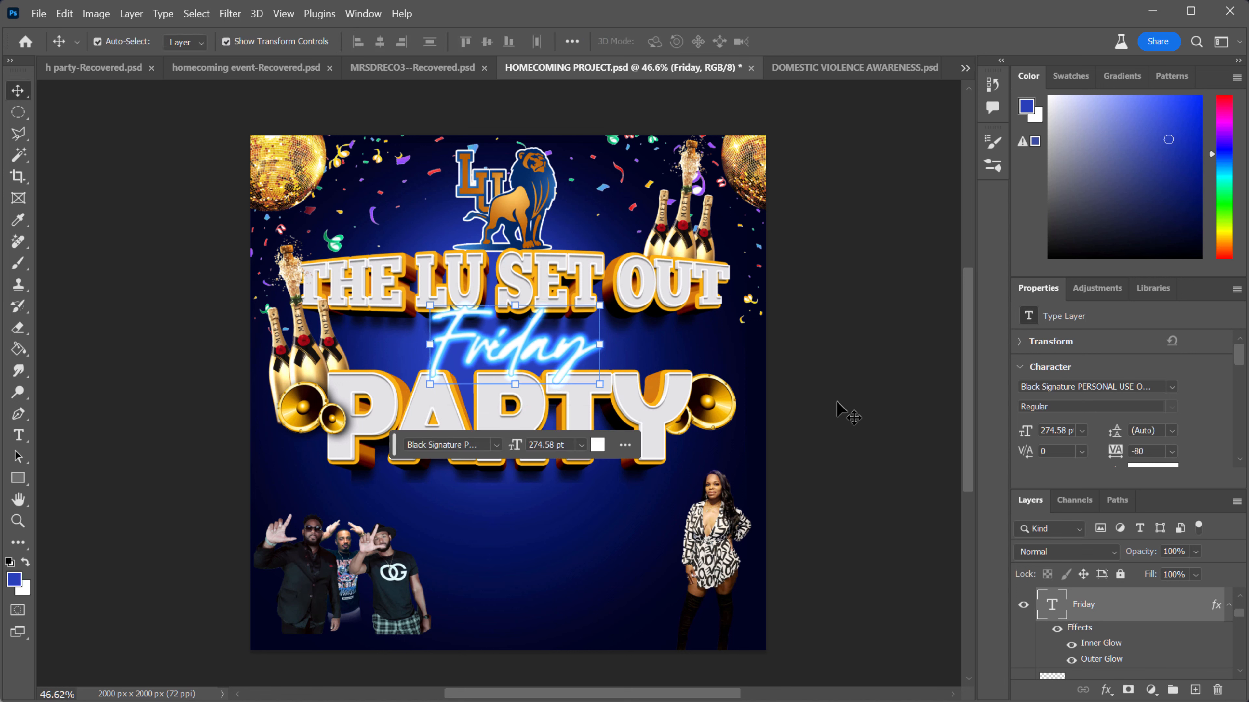
# - Move the PARTY title up and slightly right to about X 335 px, Y 825 px
pyautogui.click(646, 409)
pyautogui.moveTo(646, 409); pyautogui.dragTo(653, 385)
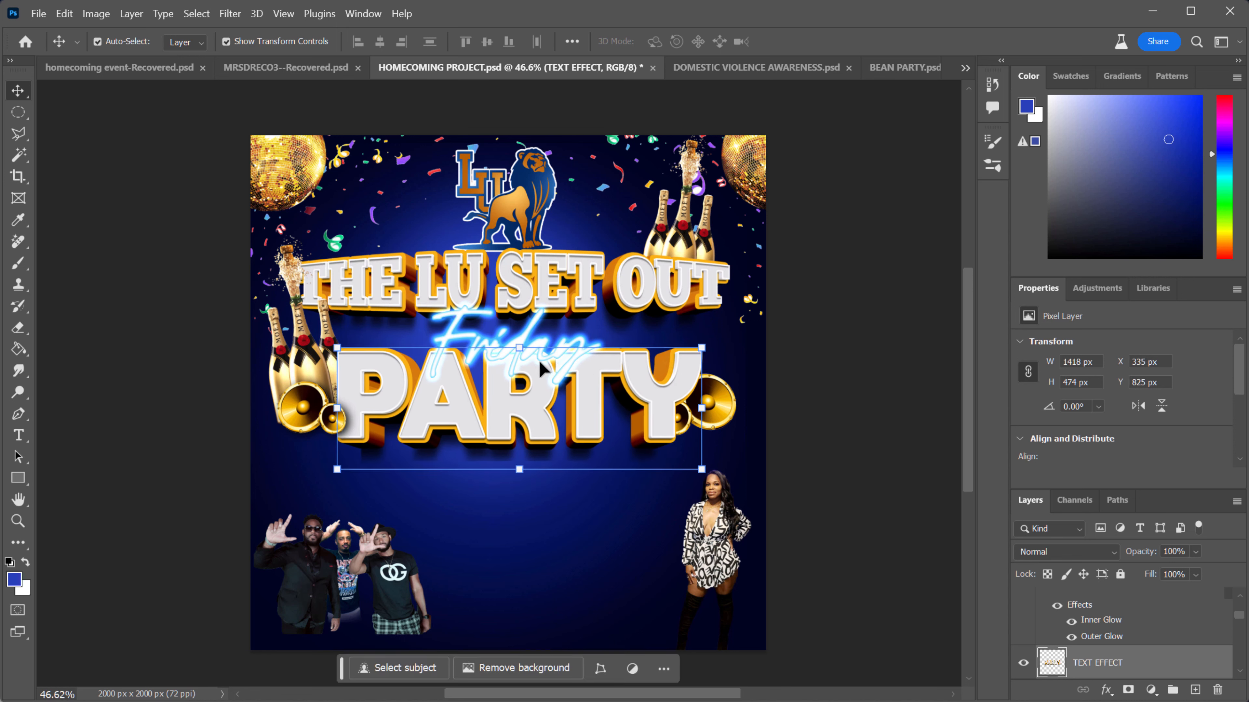
pyautogui.click(867, 374)
# - Enlarge the Friday text to about 115.53% (317.22 pt) and shift it slightly to the left over the PARTY title
pyautogui.click(592, 355)
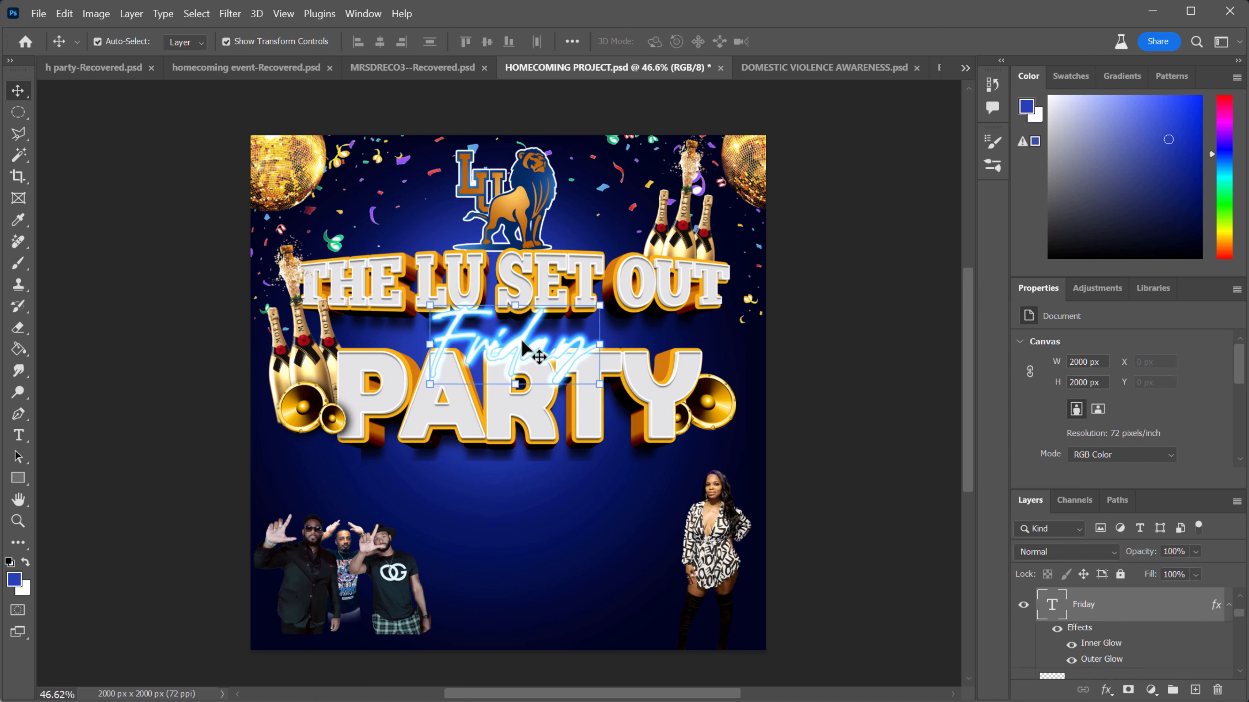
pyautogui.moveTo(599, 345); pyautogui.dragTo(543, 353)
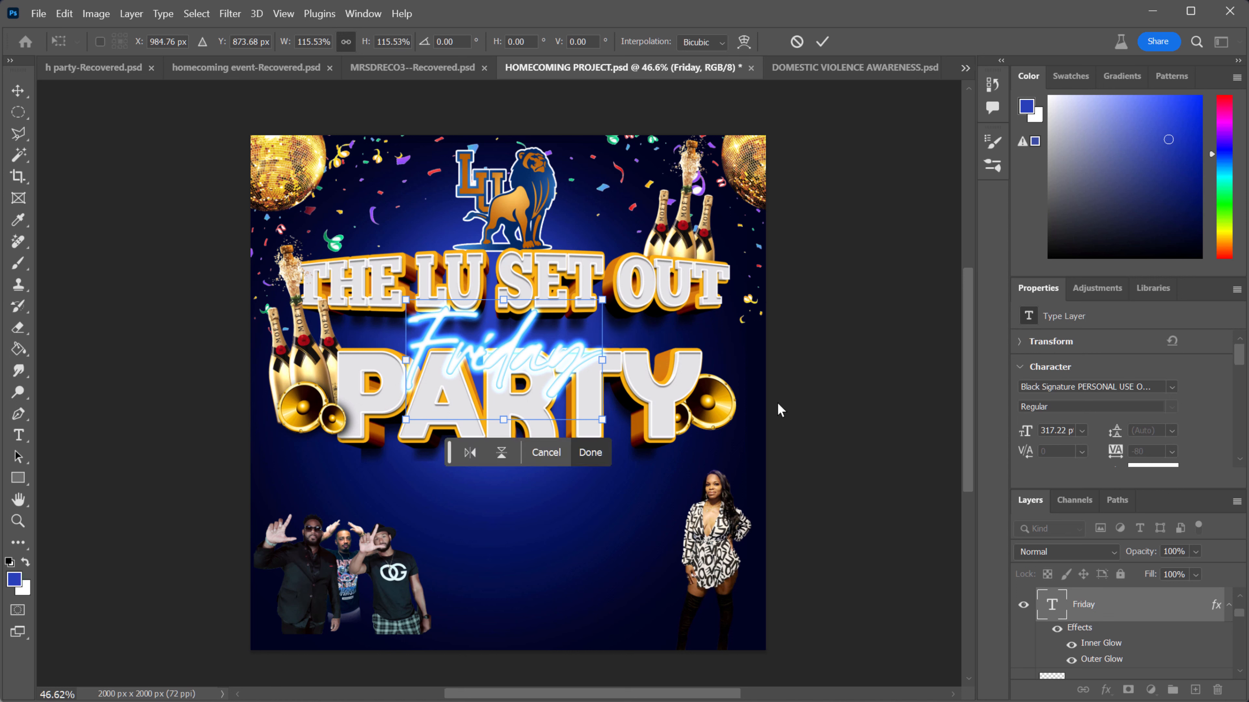
pyautogui.press('Return')
# - Lower the PARTY title slightly and shrink the Friday text to 249.38 pt, centring it between the two title lines
pyautogui.moveTo(654, 408); pyautogui.dragTo(645, 426)
pyautogui.click(865, 450)
pyautogui.click(494, 396)
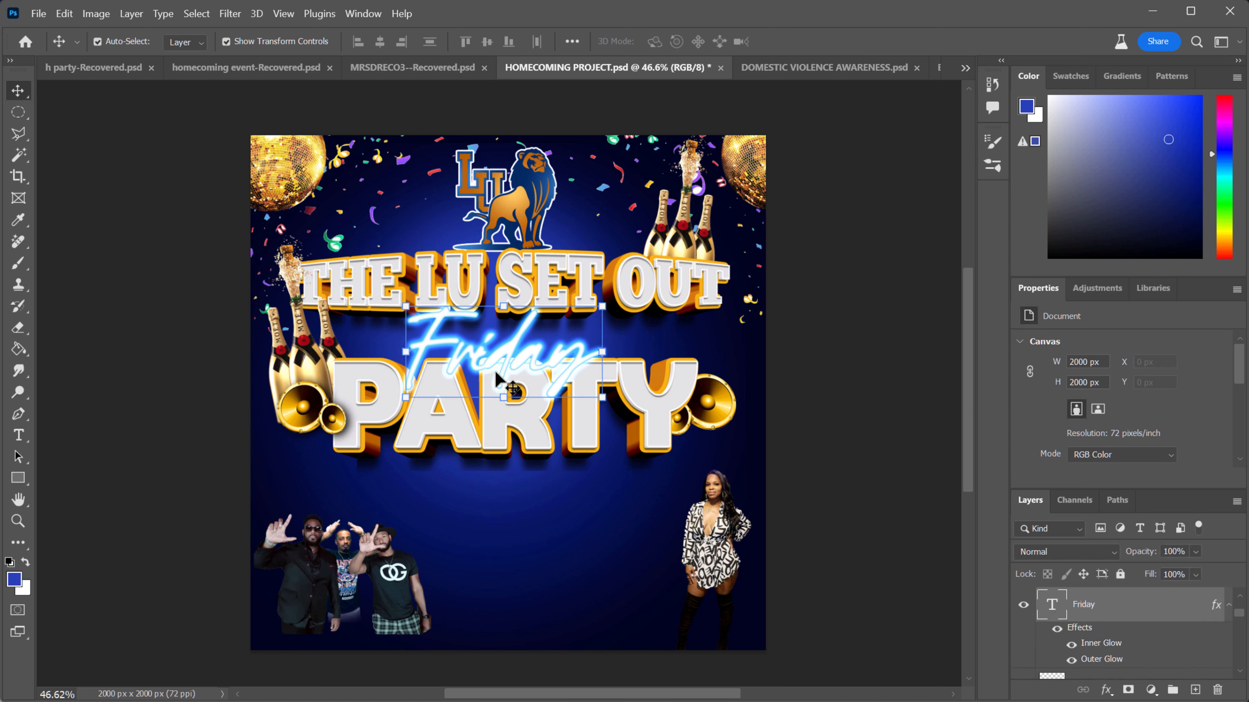
pyautogui.moveTo(504, 397)
pyautogui.mouseDown()
pyautogui.moveTo(503, 415)
pyautogui.moveTo(509, 385)
pyautogui.mouseUp()
pyautogui.moveTo(519, 325); pyautogui.dragTo(522, 327)
pyautogui.moveTo(511, 335); pyautogui.dragTo(513, 331)
pyautogui.click(567, 460)
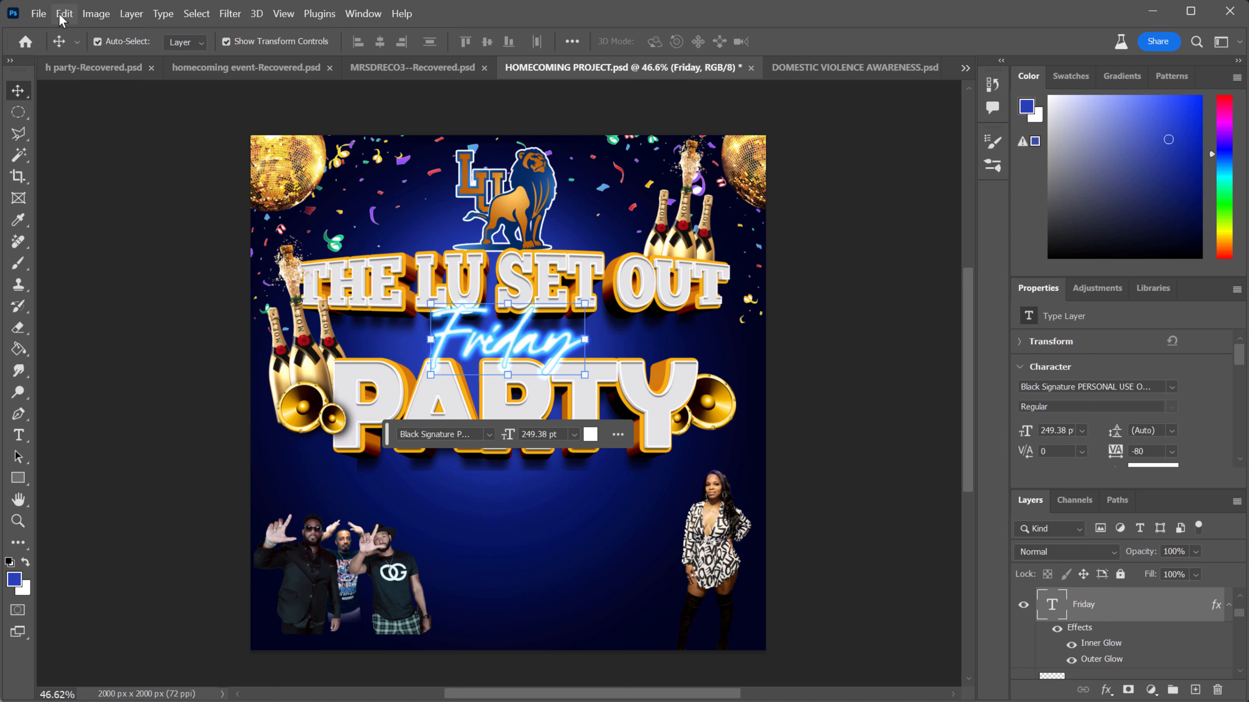
# - Browse for a file to open in the Ultimate Photoshop Essential Toolbox, under FONTS, 3D TEXT EFFECT PACKAGE, TEXT EFFECT 200+MODERN
pyautogui.click(38, 13)
pyautogui.click(50, 52)
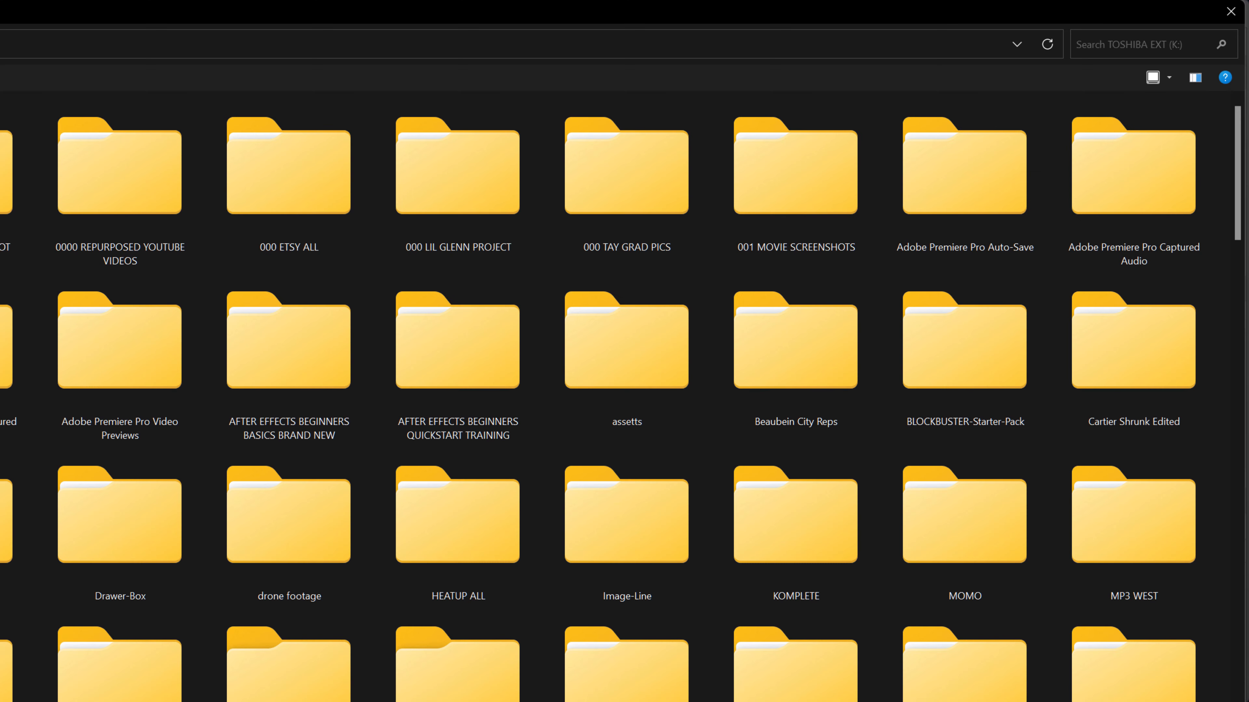
pyautogui.scroll(-5, 635, 492)
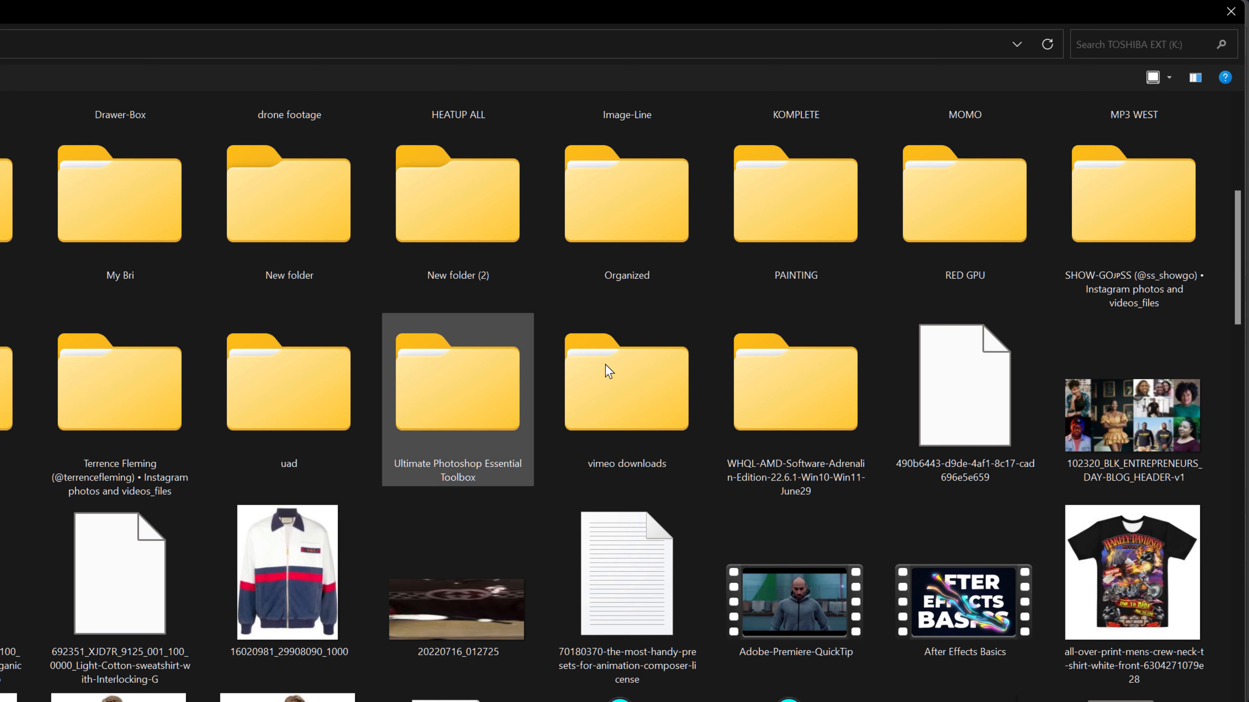
pyautogui.doubleClick(493, 396)
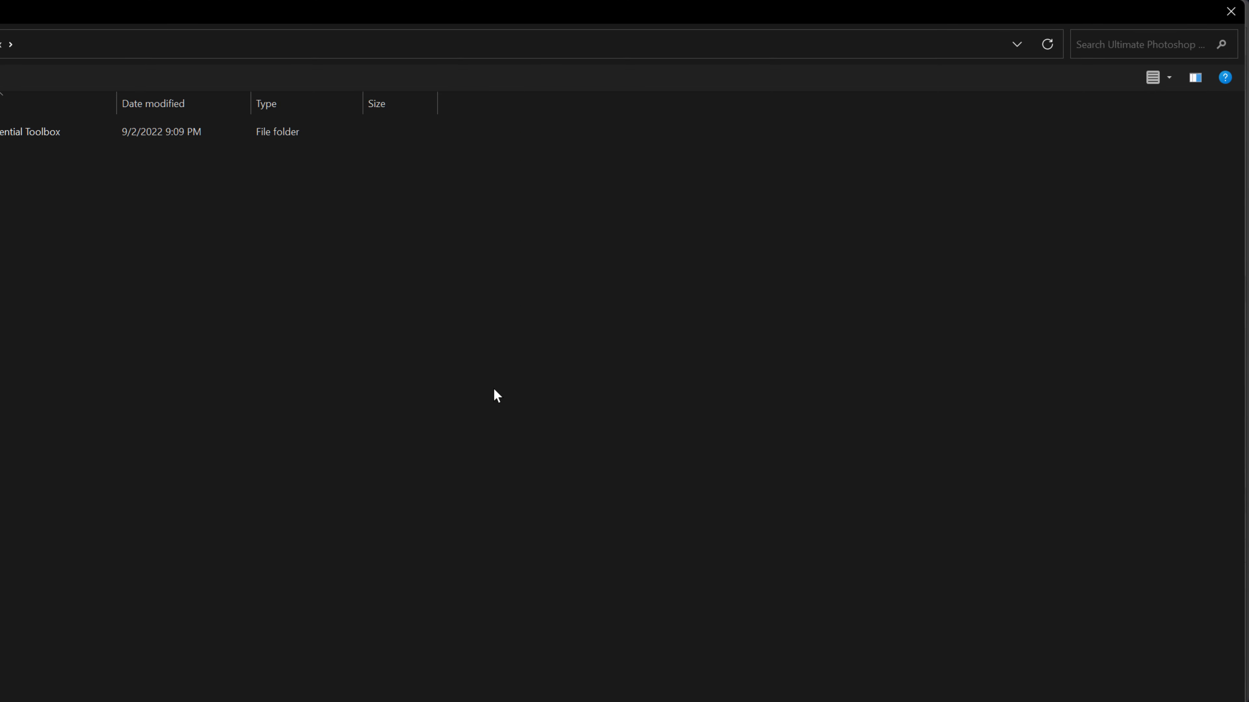
pyautogui.doubleClick(2, 132)
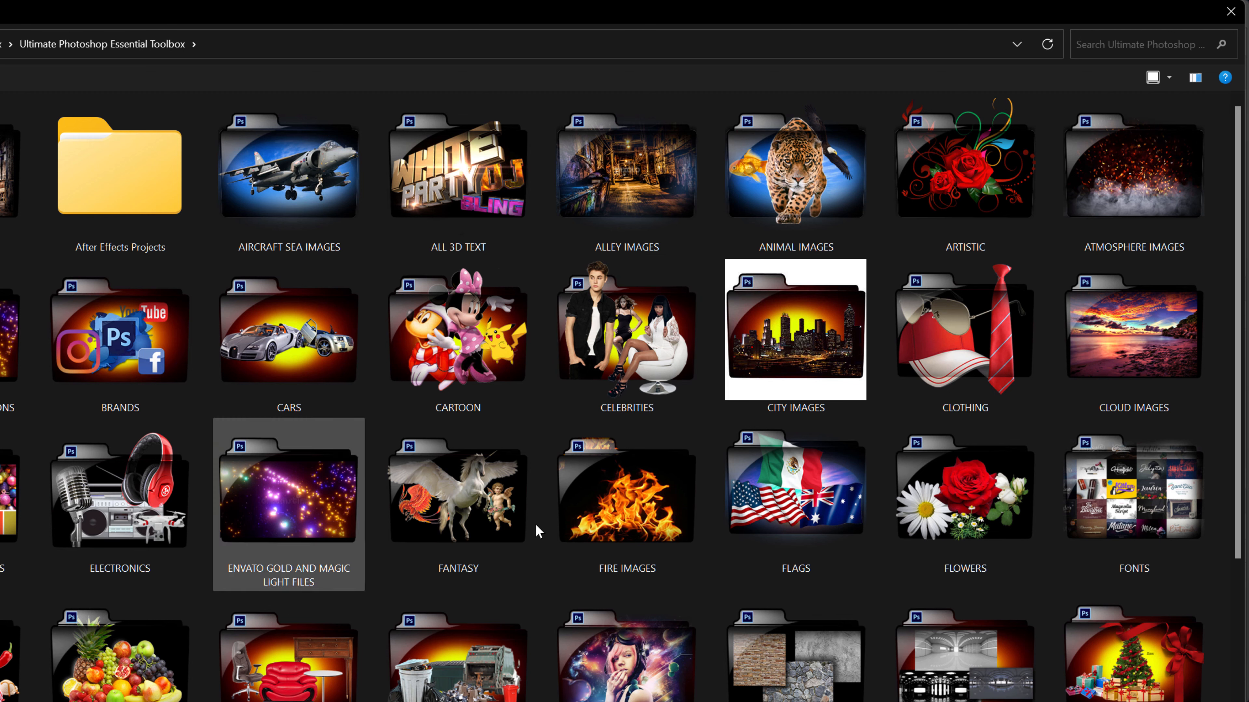
pyautogui.doubleClick(1083, 491)
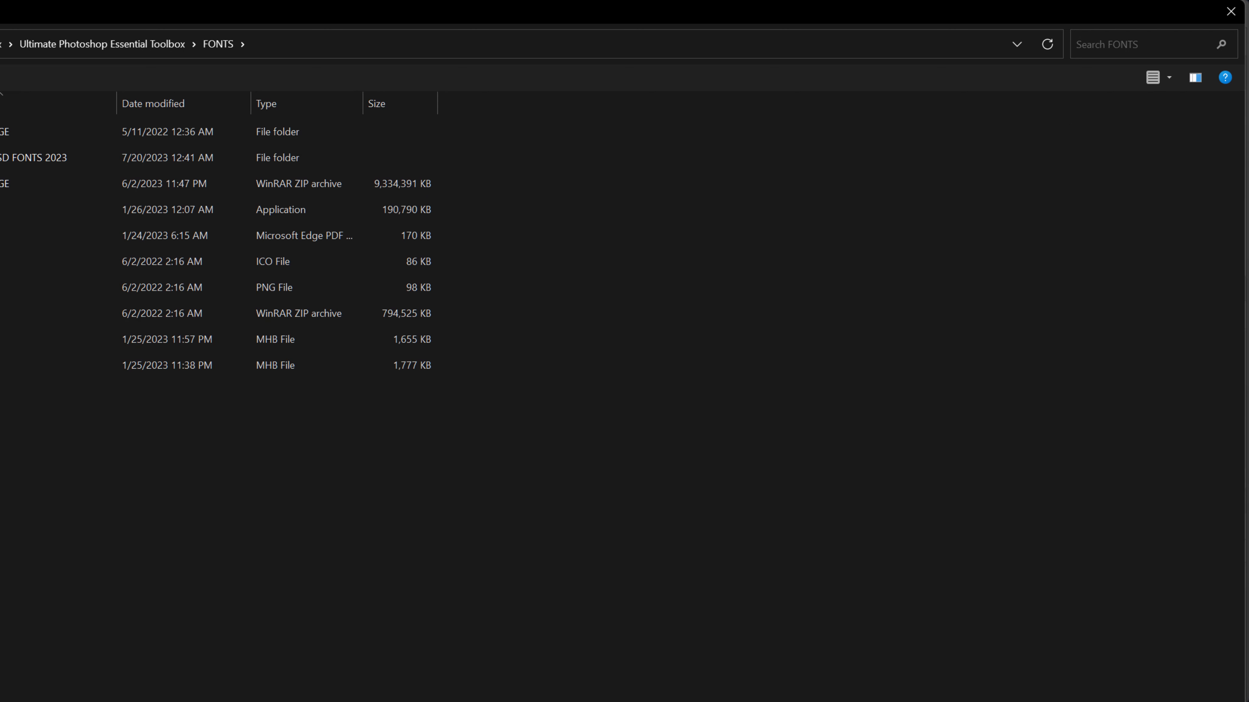
pyautogui.moveTo(0, 237); pyautogui.dragTo(2, 237)
pyautogui.doubleClick(343, 130)
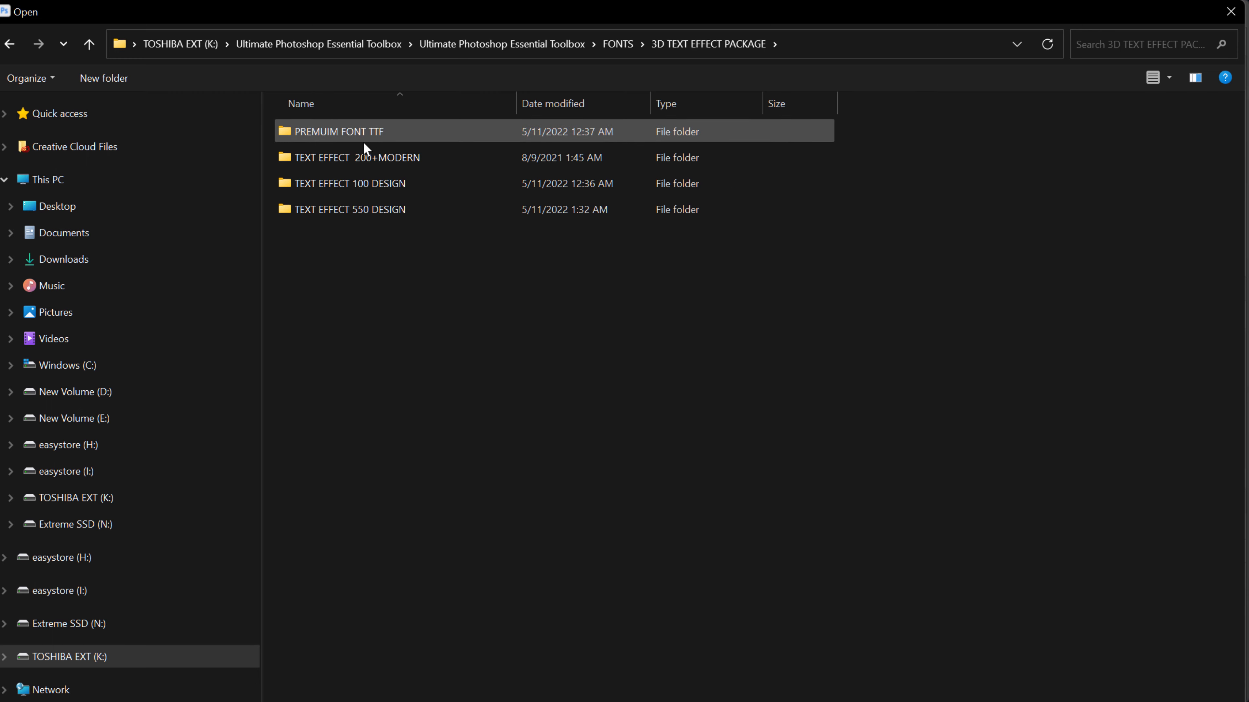
pyautogui.doubleClick(363, 158)
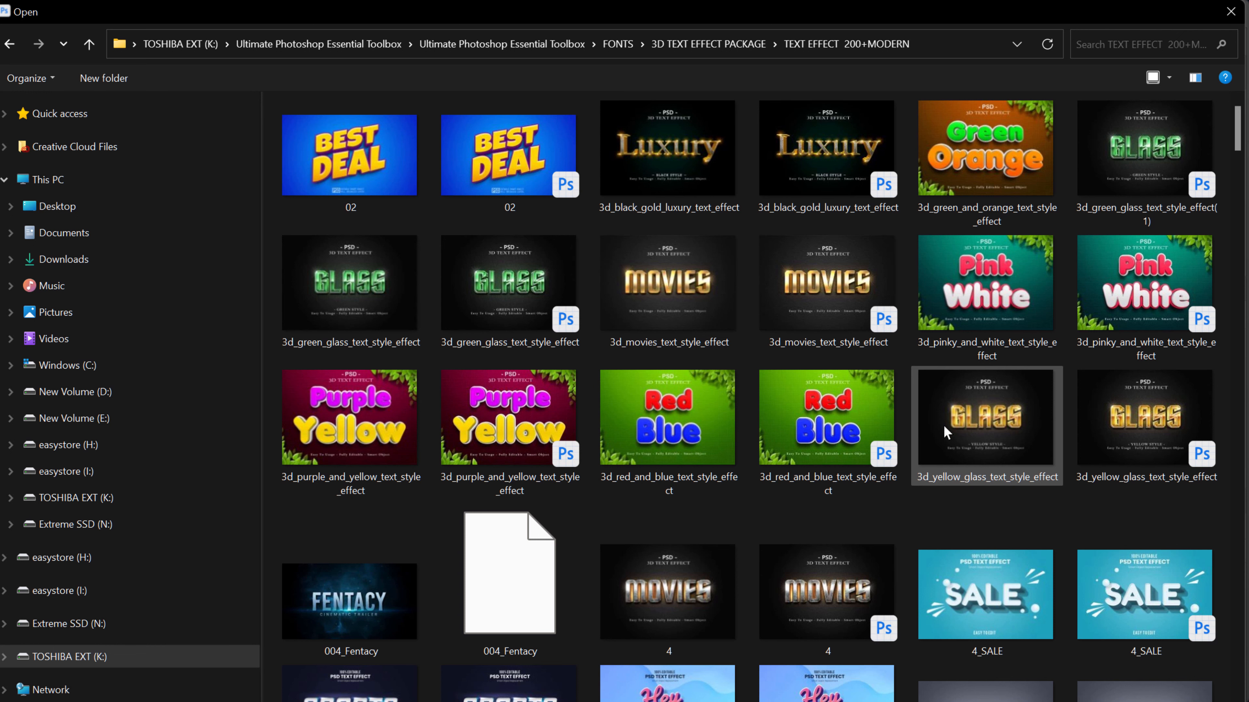
pyautogui.moveTo(1238, 129); pyautogui.dragTo(1240, 160)
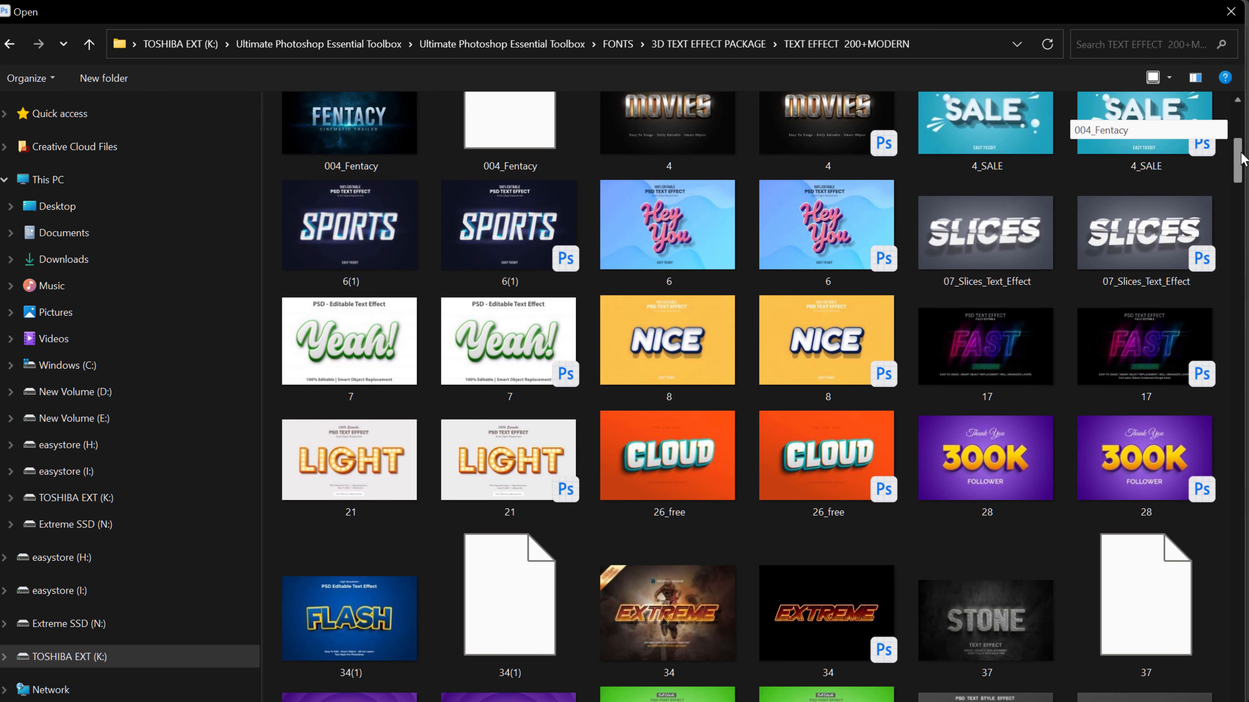
pyautogui.click(370, 632)
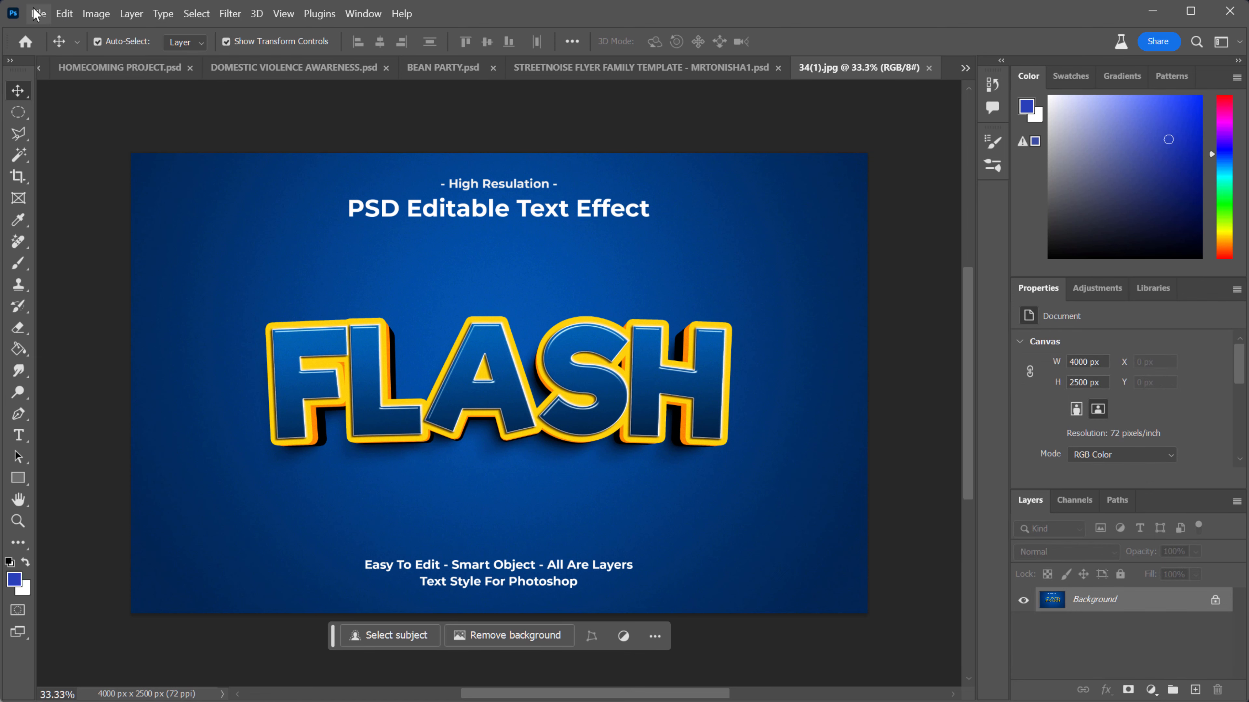
pyautogui.click(928, 68)
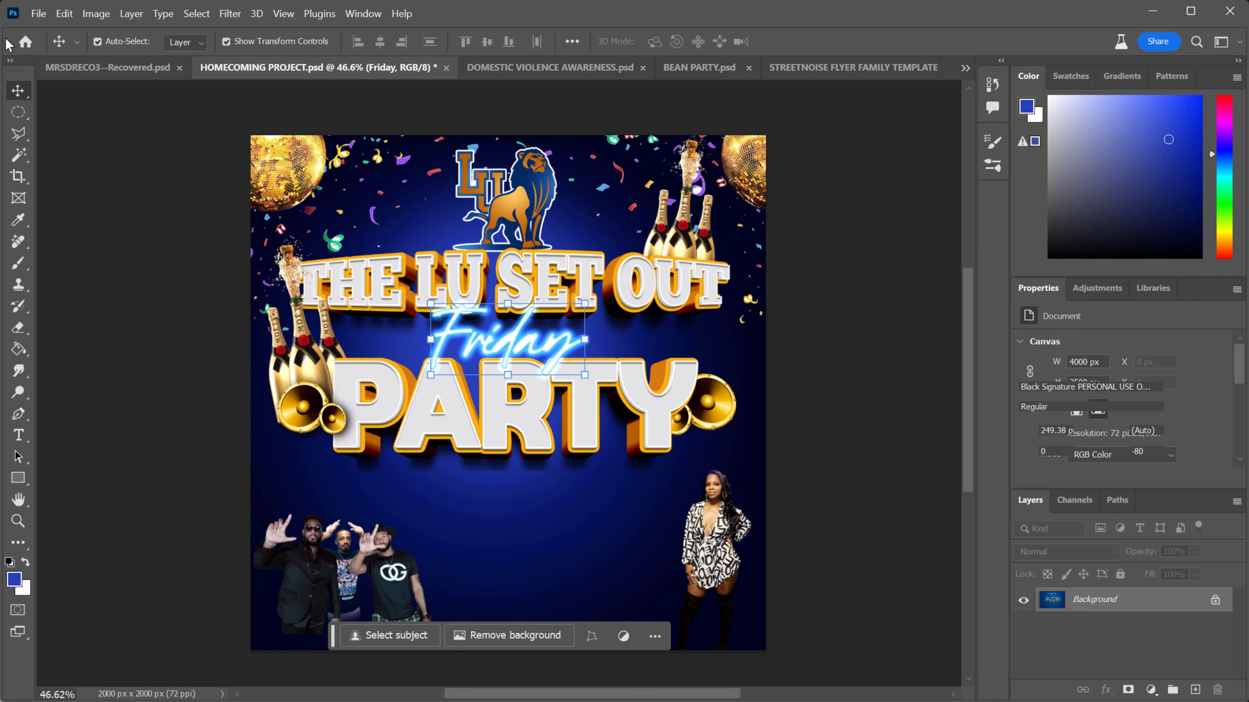
# - Open the editable FLASH text effect file 34(1).psd from the TEXT EFFECT 200+MODERN folder
pyautogui.click(39, 13)
pyautogui.click(53, 47)
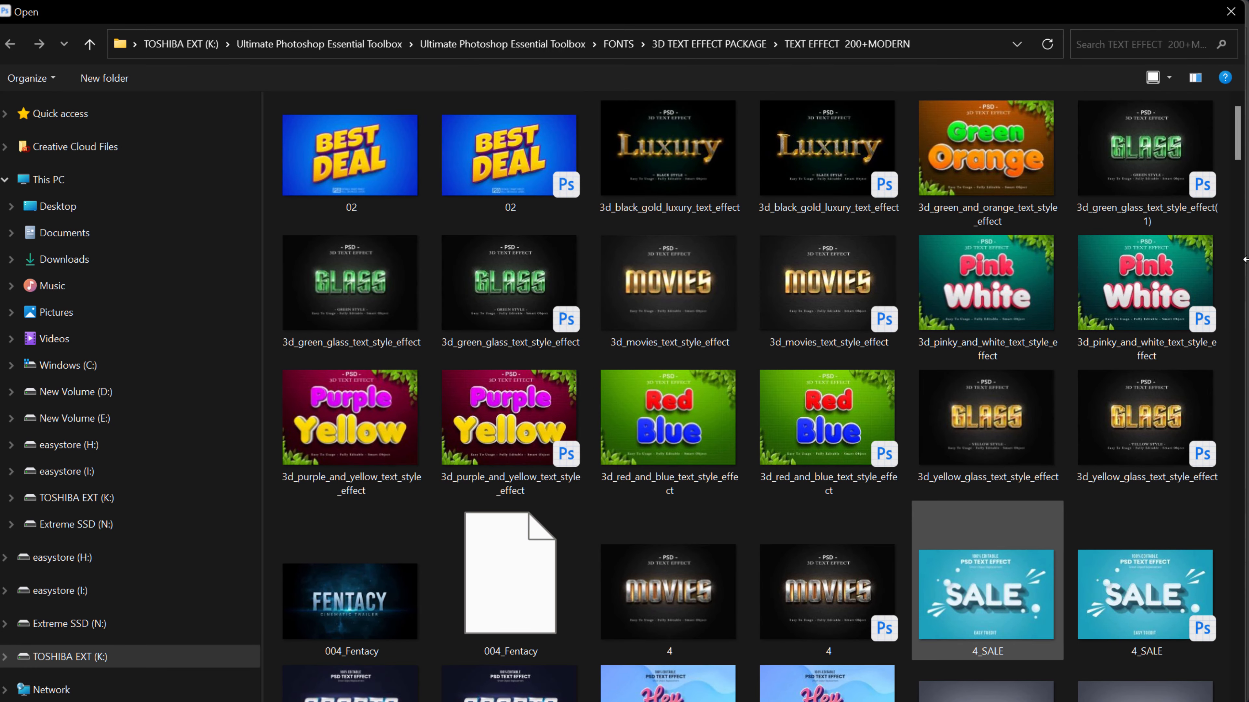
pyautogui.moveTo(1237, 143); pyautogui.dragTo(1237, 187)
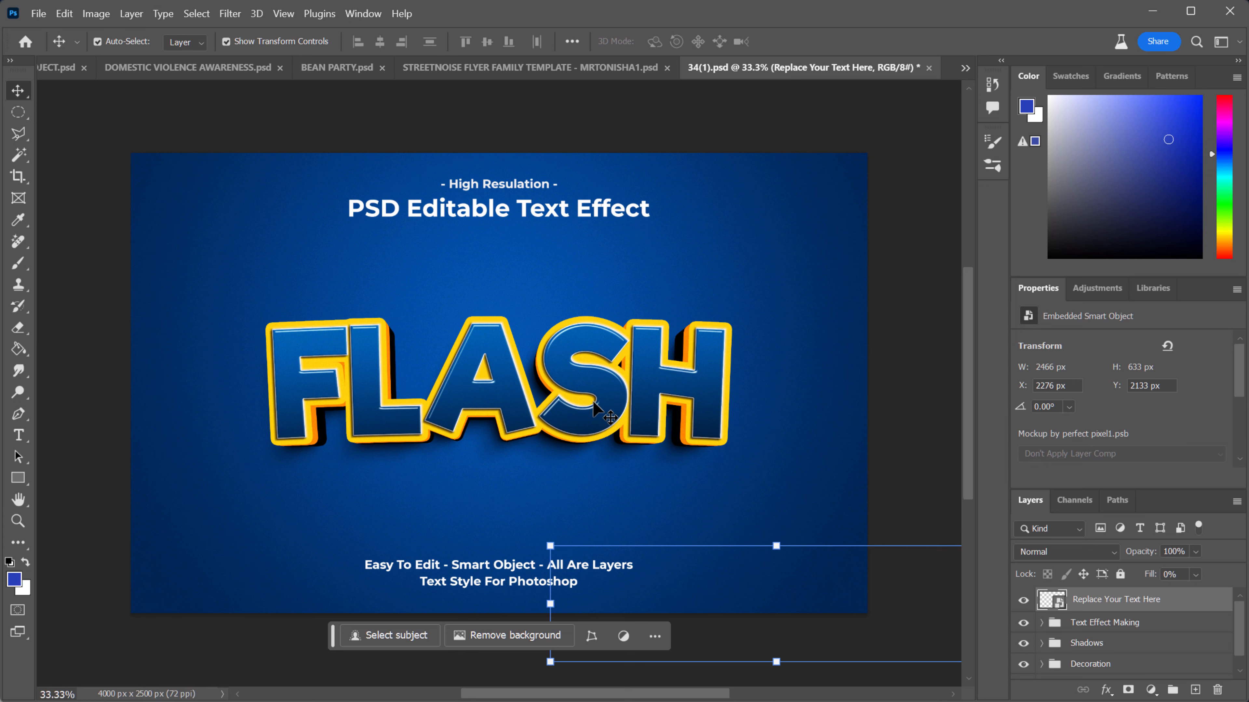
# - Replace the FLASH text with PARTY inside the Replace Your Text Here smart object and save its contents
pyautogui.click(1023, 601)
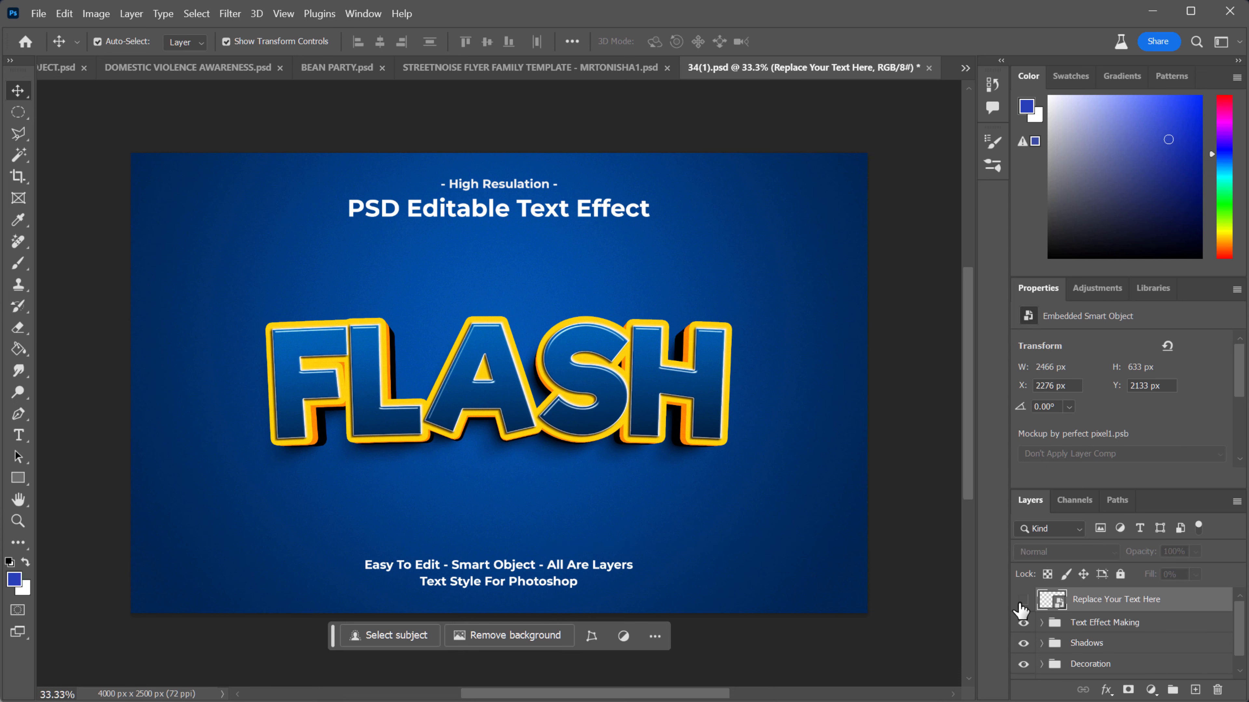
pyautogui.click(1023, 600)
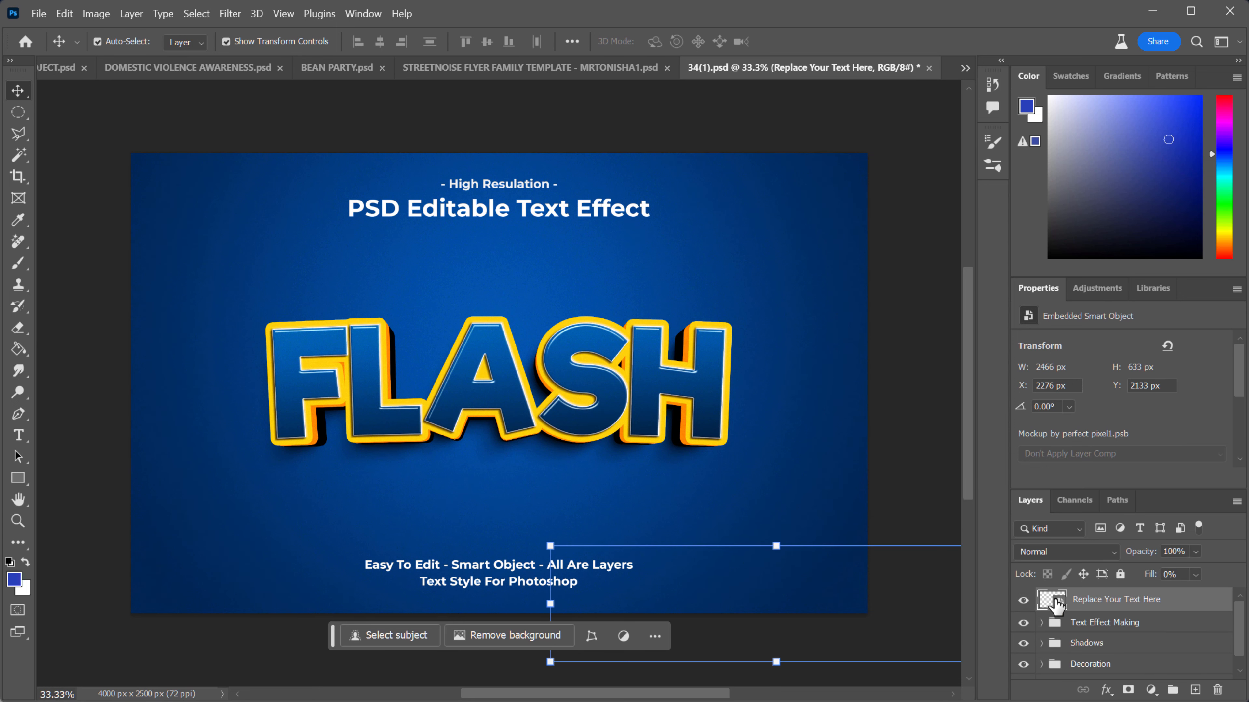
pyautogui.doubleClick(1052, 600)
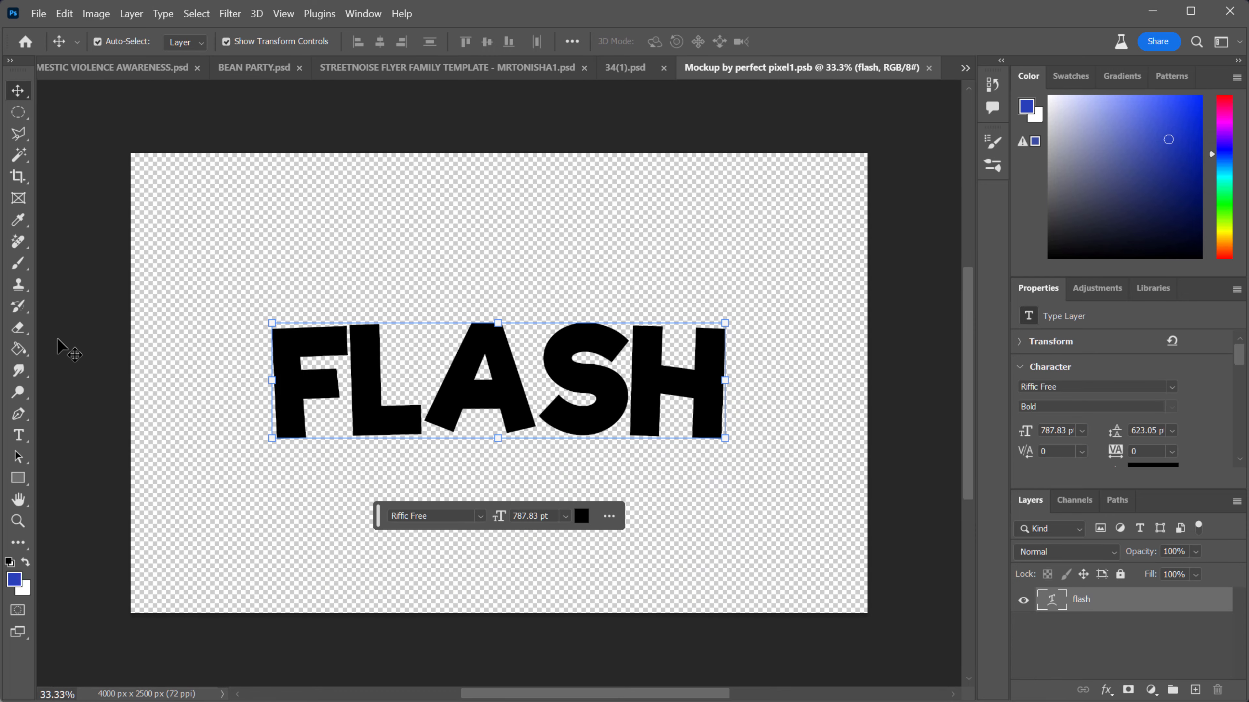
pyautogui.press('t')
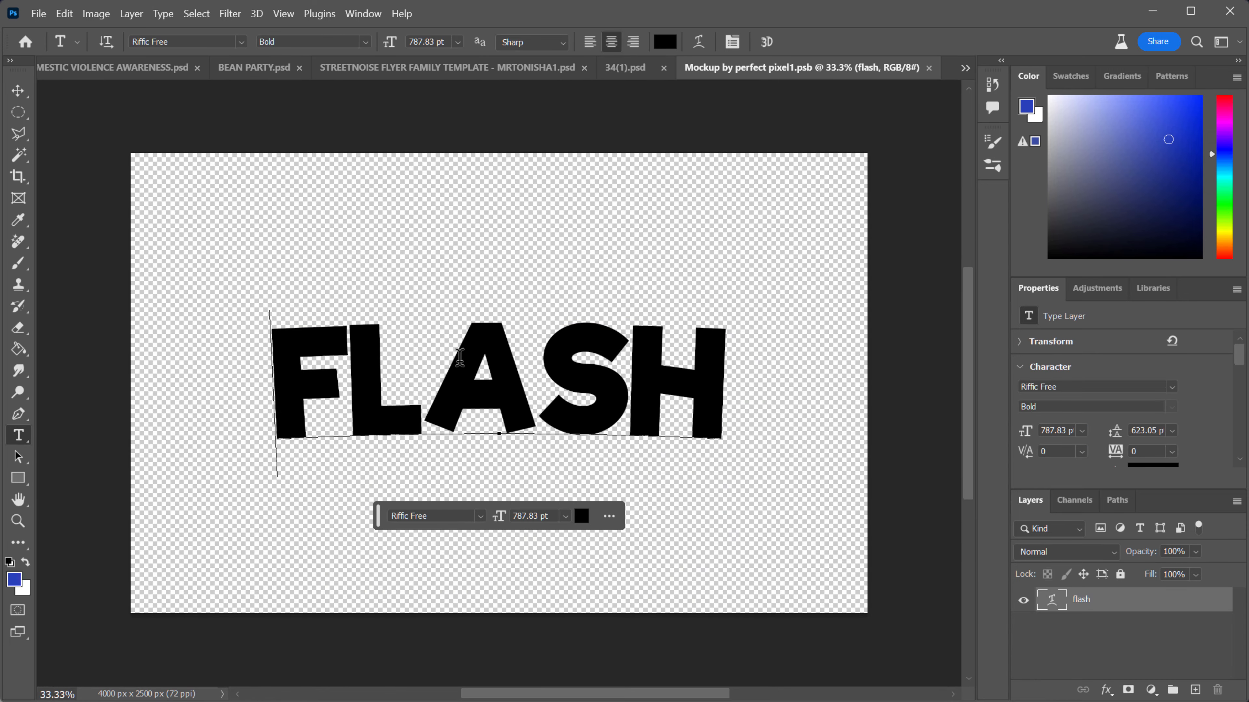
pyautogui.moveTo(294, 375); pyautogui.dragTo(790, 385)
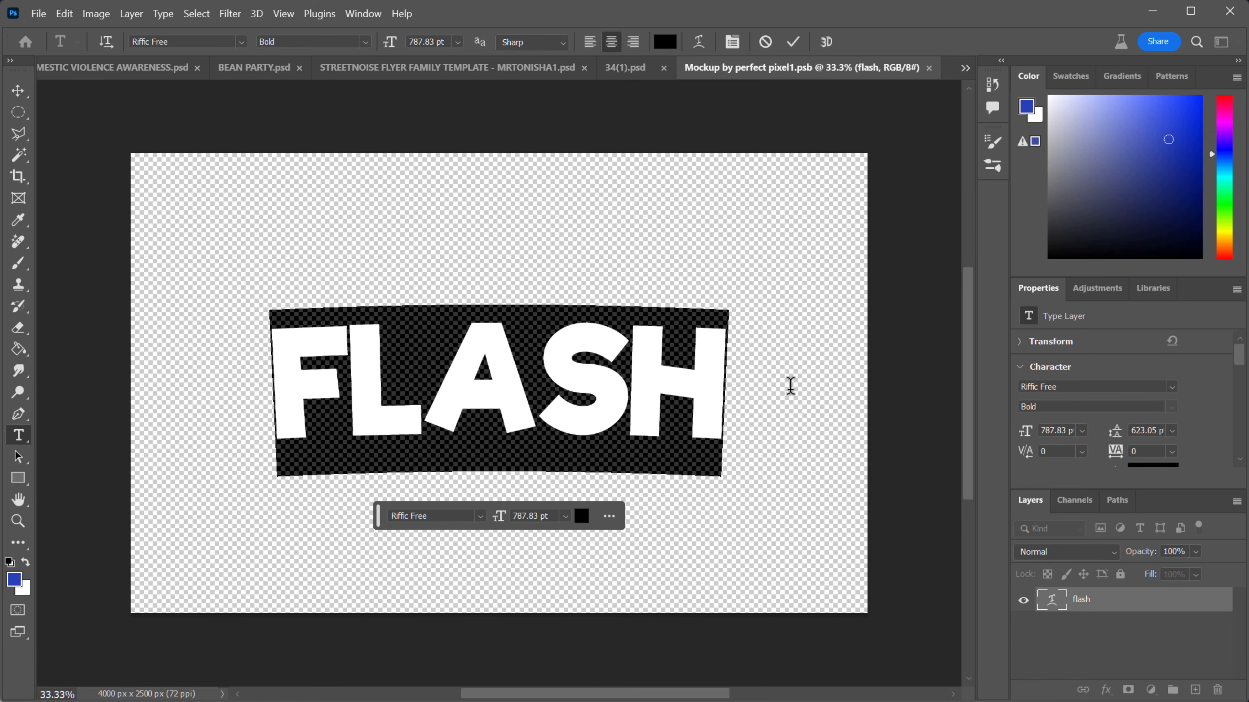
pyautogui.write('PARTY')
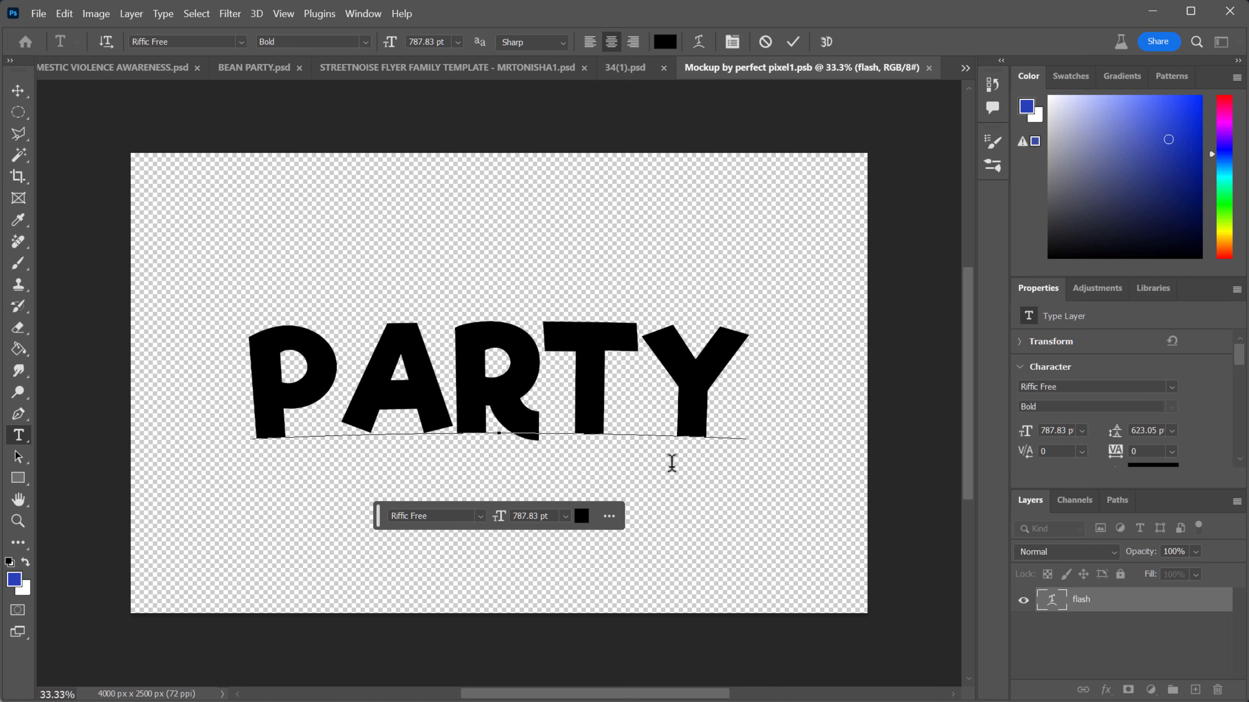
pyautogui.hotkey('ctrl', 'Return')
pyautogui.press('v')
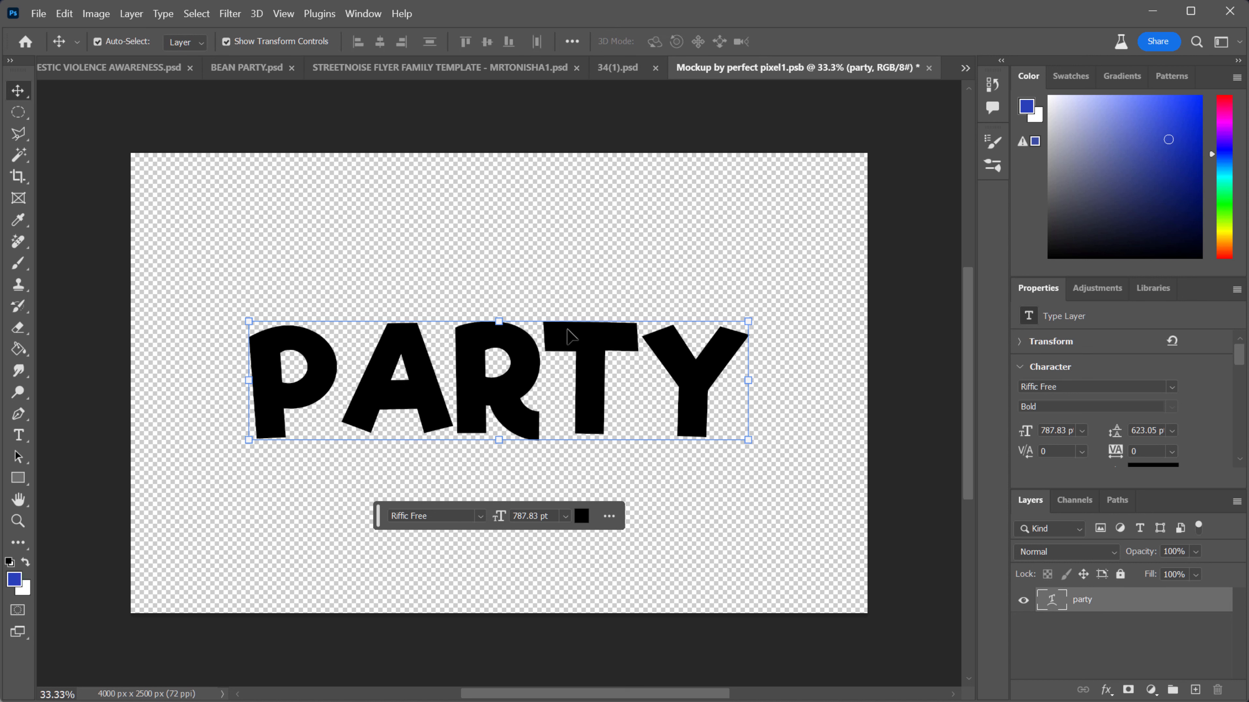
pyautogui.click(33, 14)
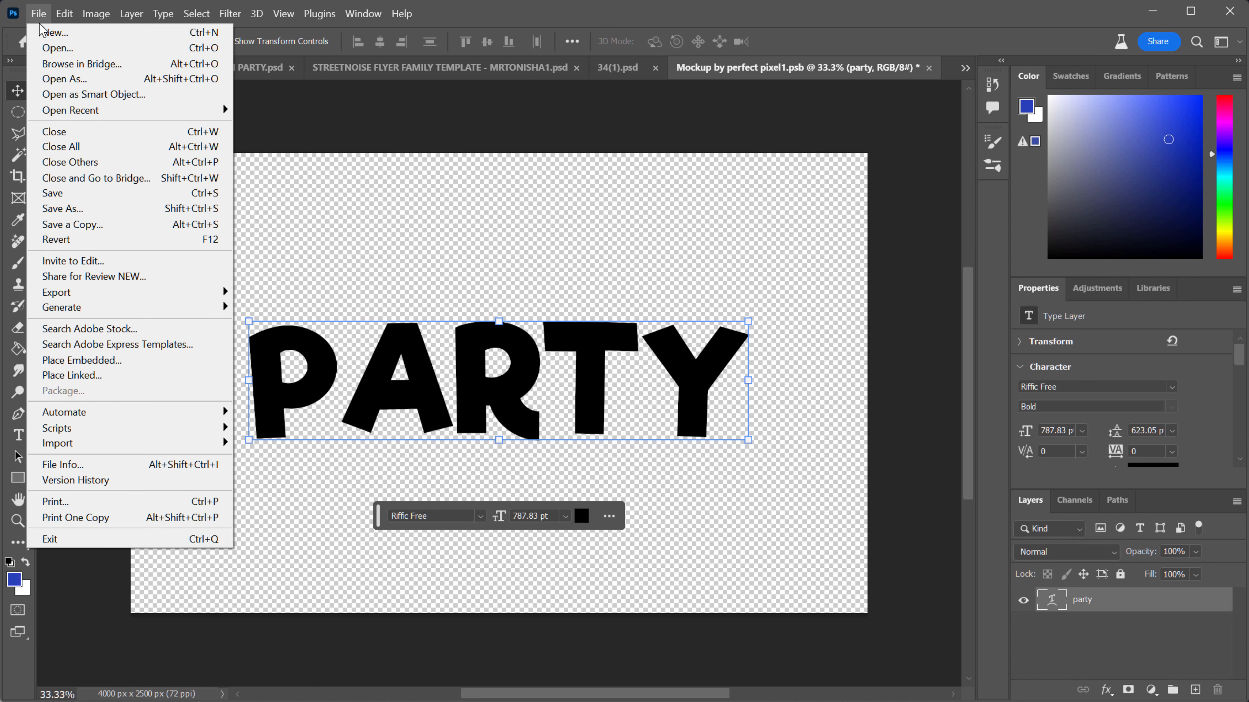
pyautogui.click(75, 195)
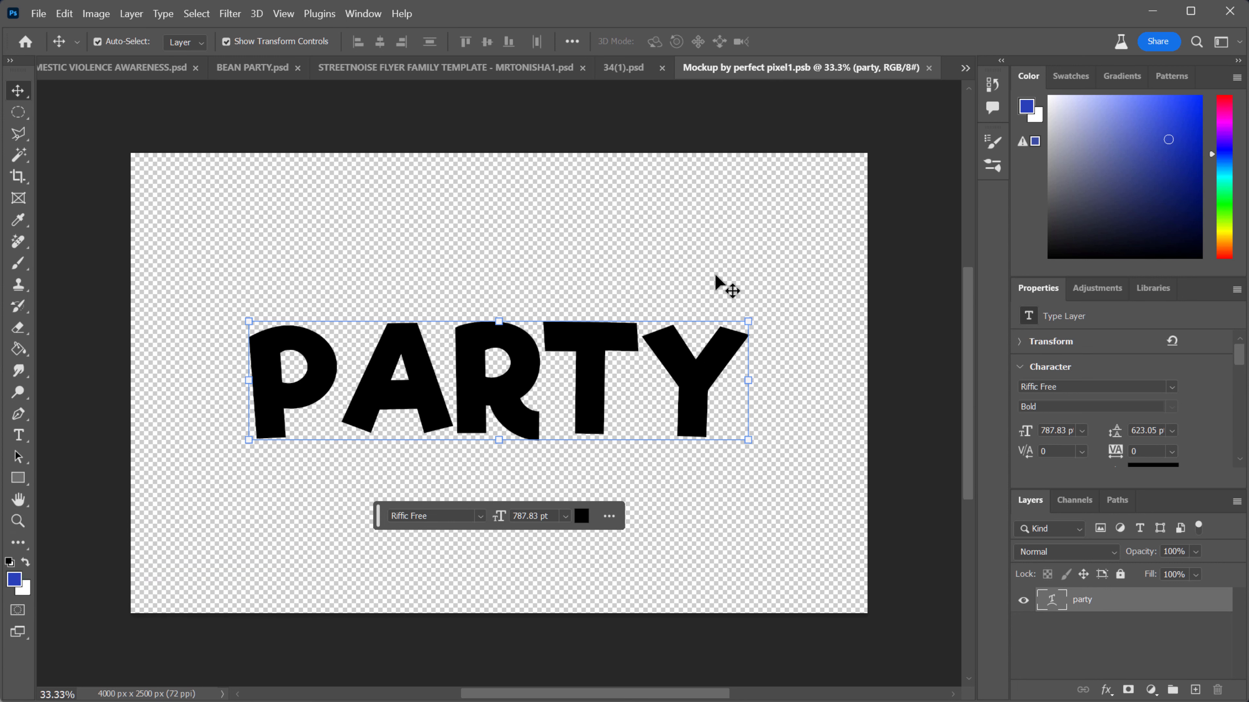
# - Switch back to 34(1).psd and detach it as a floating window, moving it out of the main workspace
pyautogui.click(623, 67)
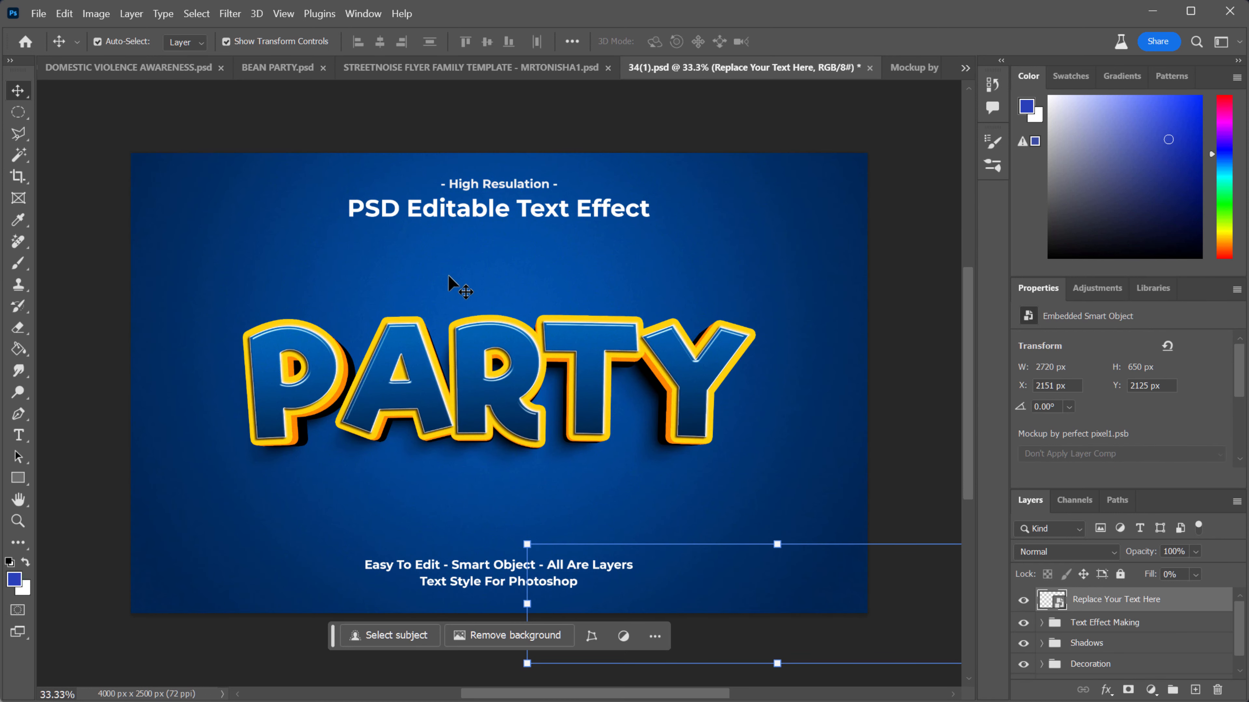
pyautogui.moveTo(699, 70); pyautogui.dragTo(698, 120)
pyautogui.moveTo(847, 119); pyautogui.dragTo(0, 205)
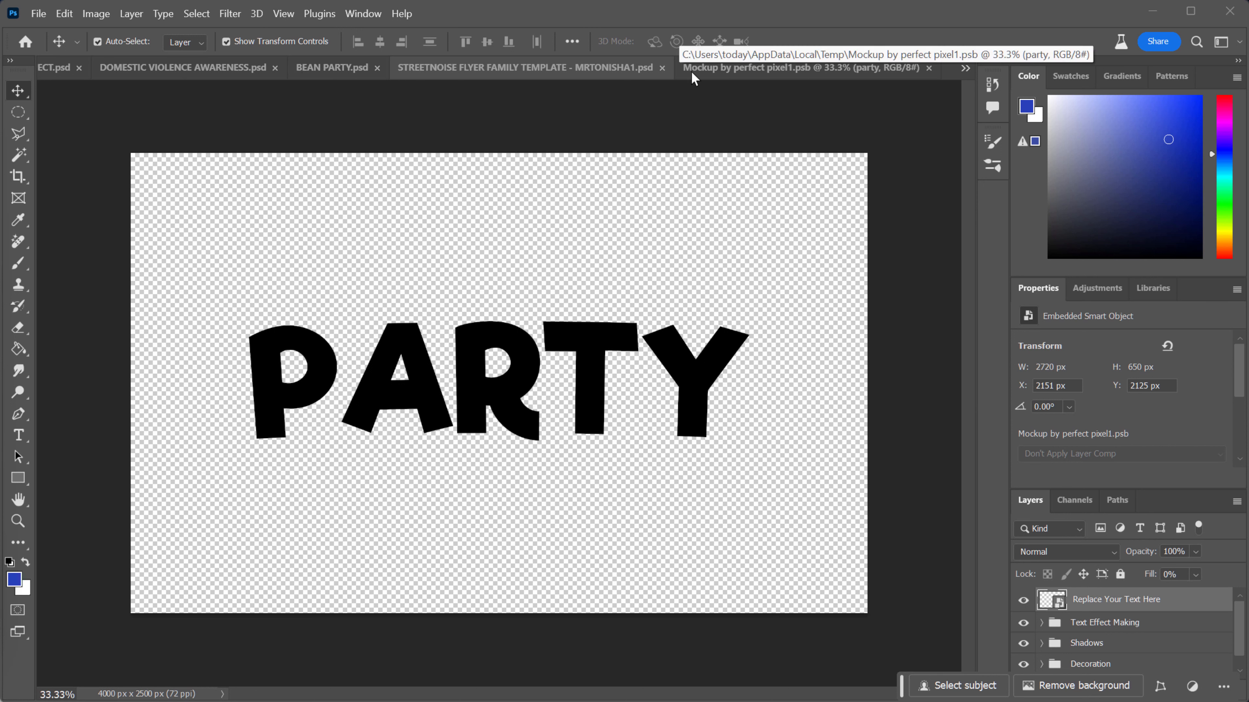
# - Close the STREETNOISE FLYER FAMILY TEMPLATE document and homecoming event-Recovered.psd without saving changes
pyautogui.click(602, 69)
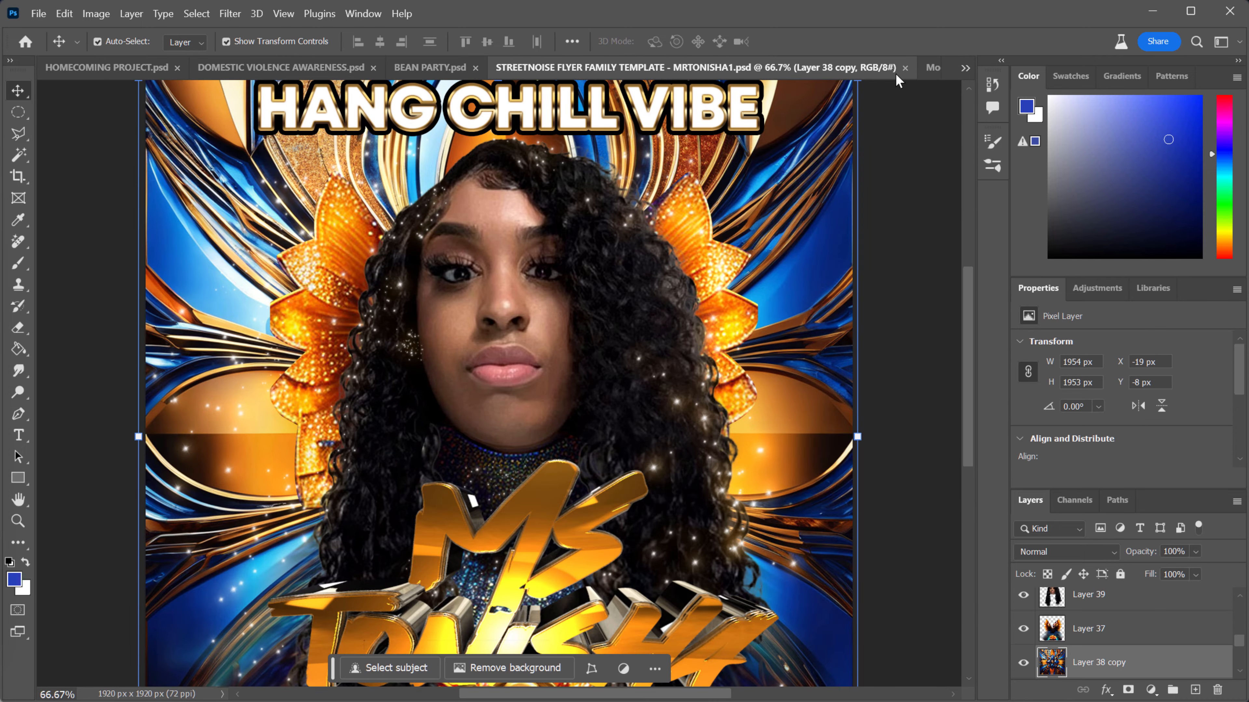
pyautogui.click(905, 67)
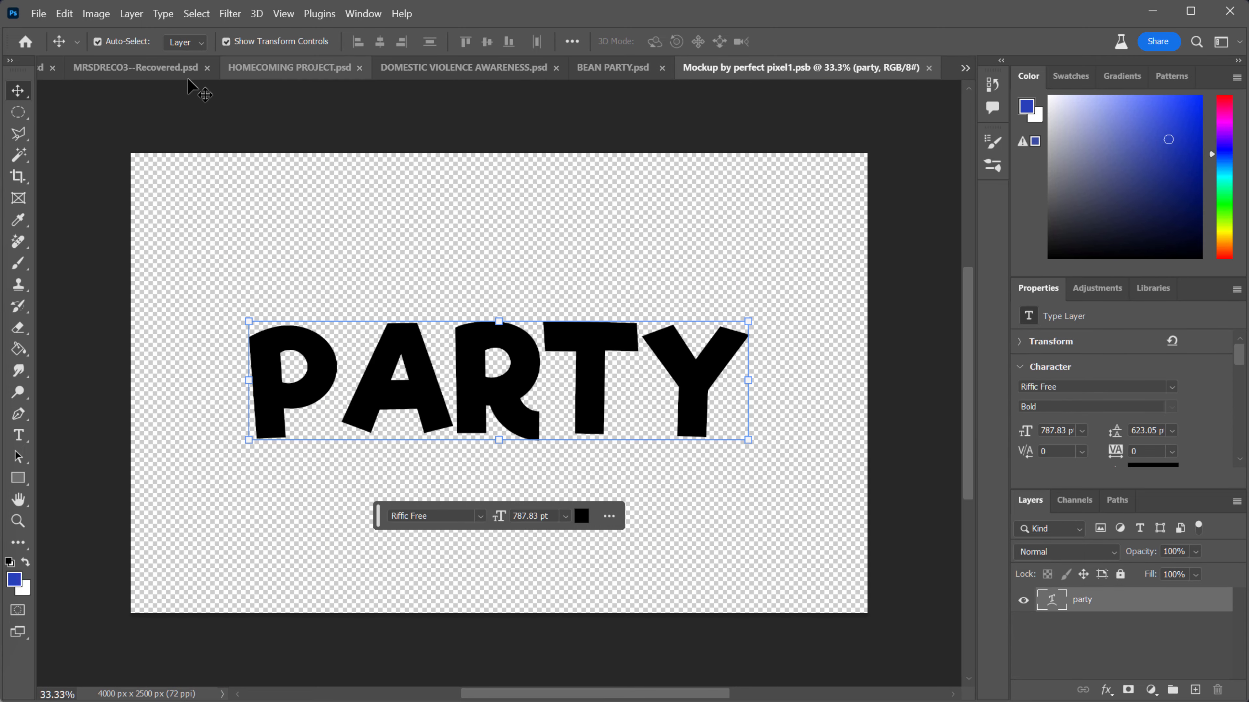
pyautogui.click(118, 70)
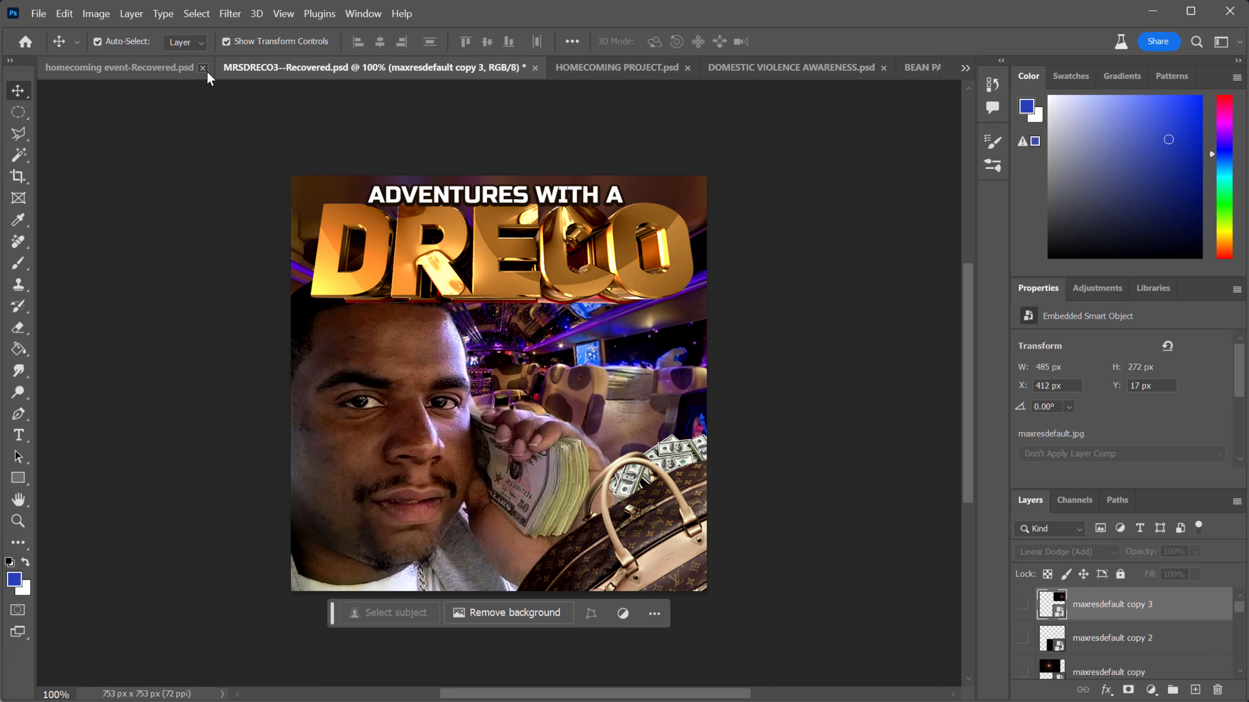
pyautogui.click(202, 69)
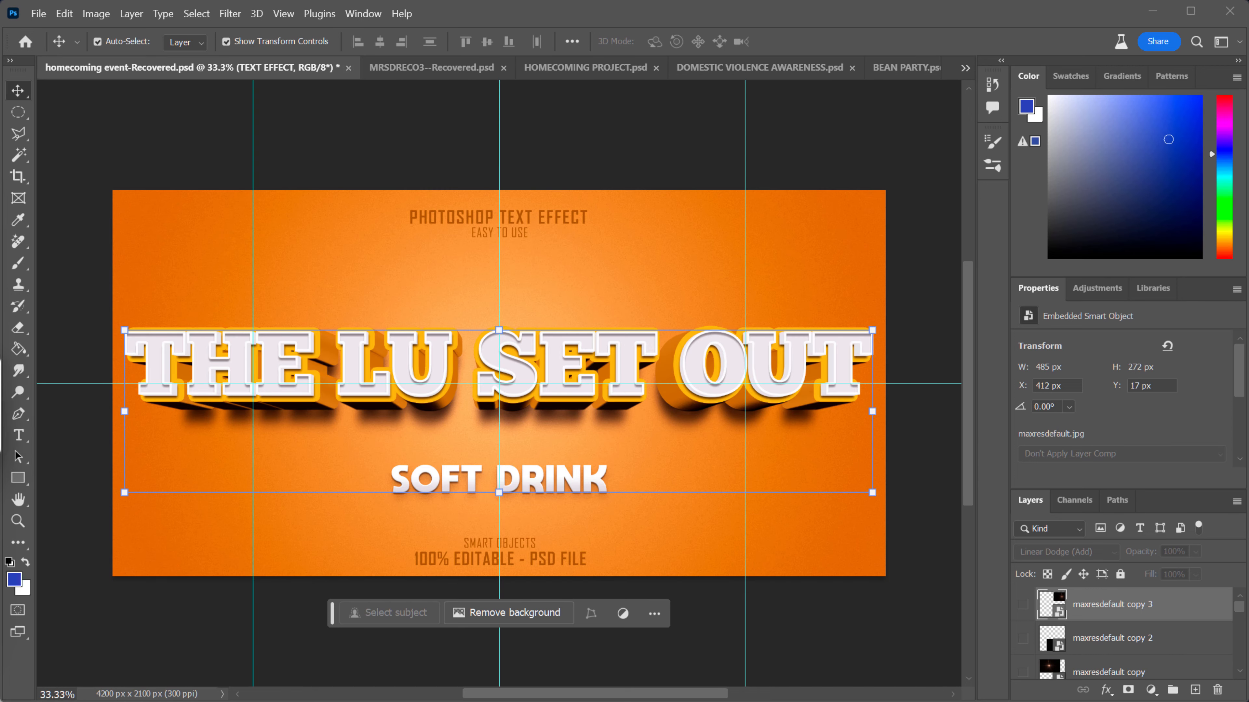
pyautogui.press('n')
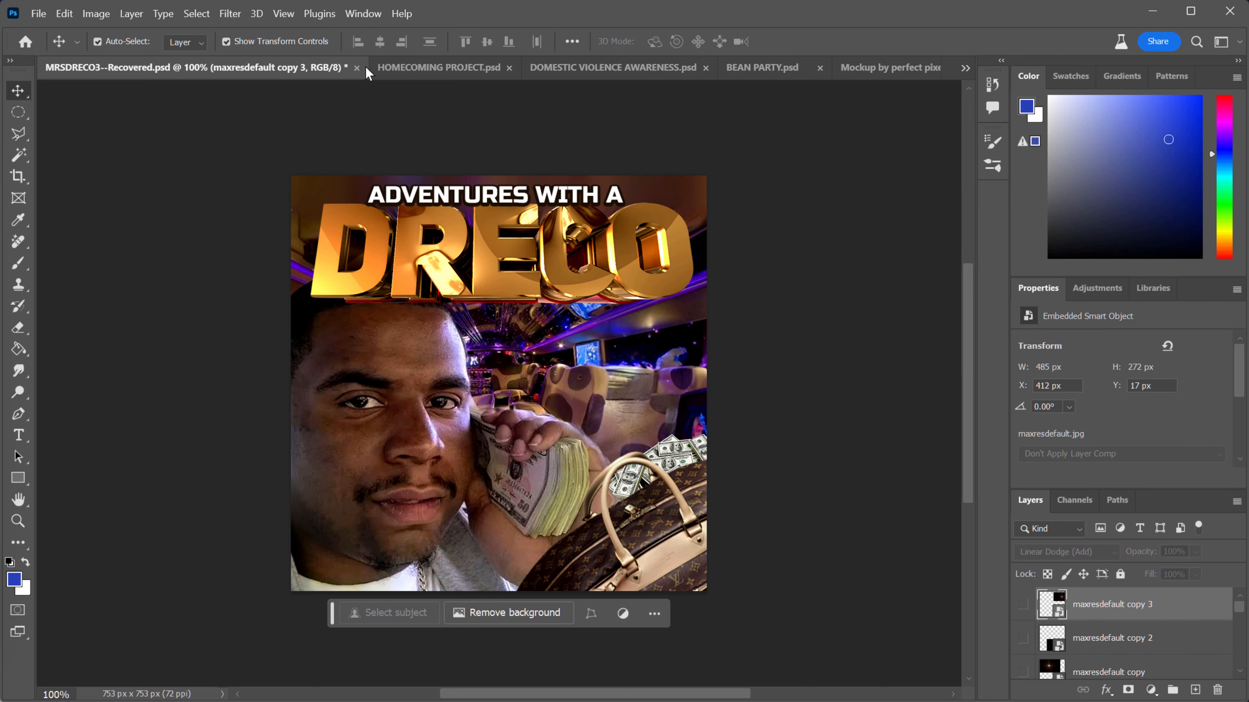
# - Close MRSDRECO3--Recovered.psd and h party-Recovered.psd without saving changes
pyautogui.click(357, 68)
pyautogui.press('n')
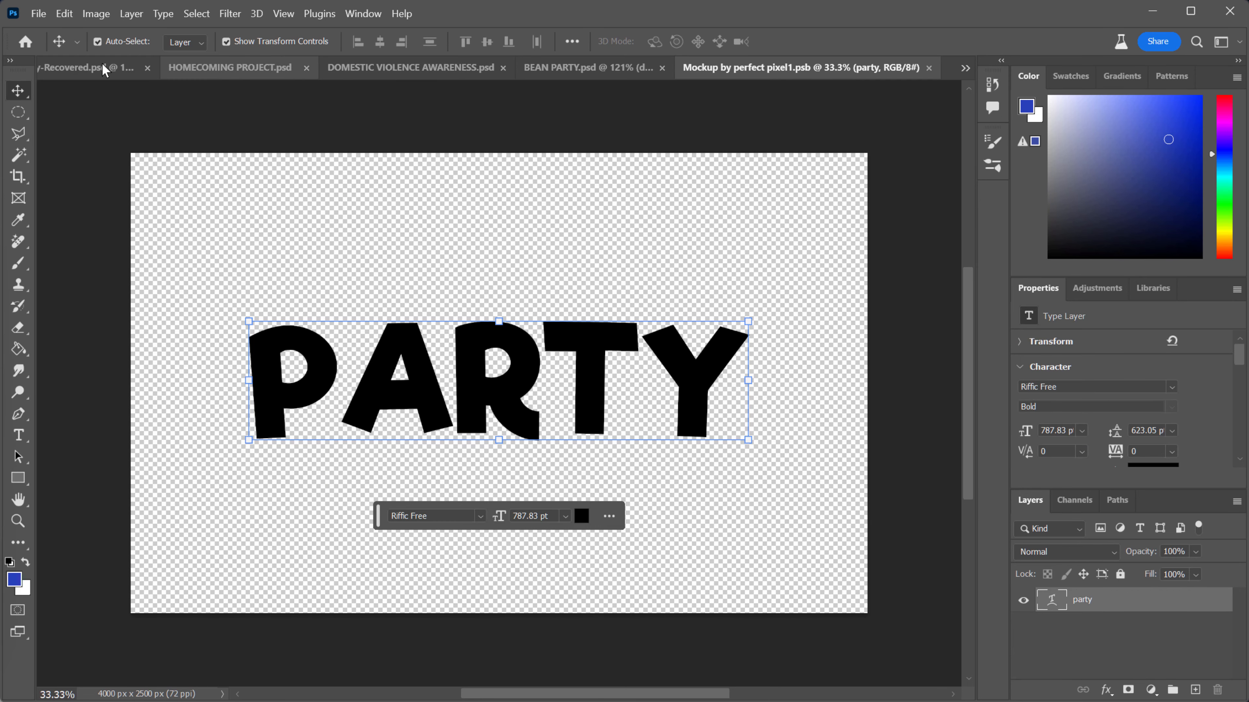
pyautogui.click(105, 69)
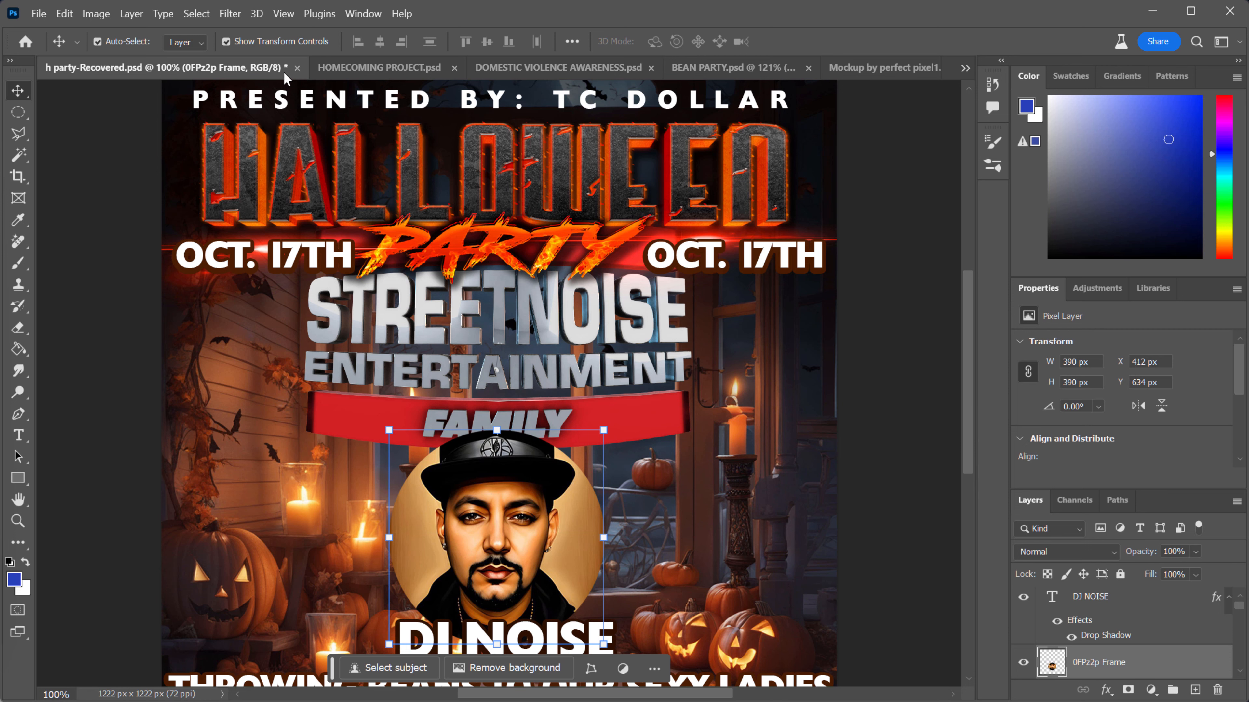
pyautogui.click(297, 68)
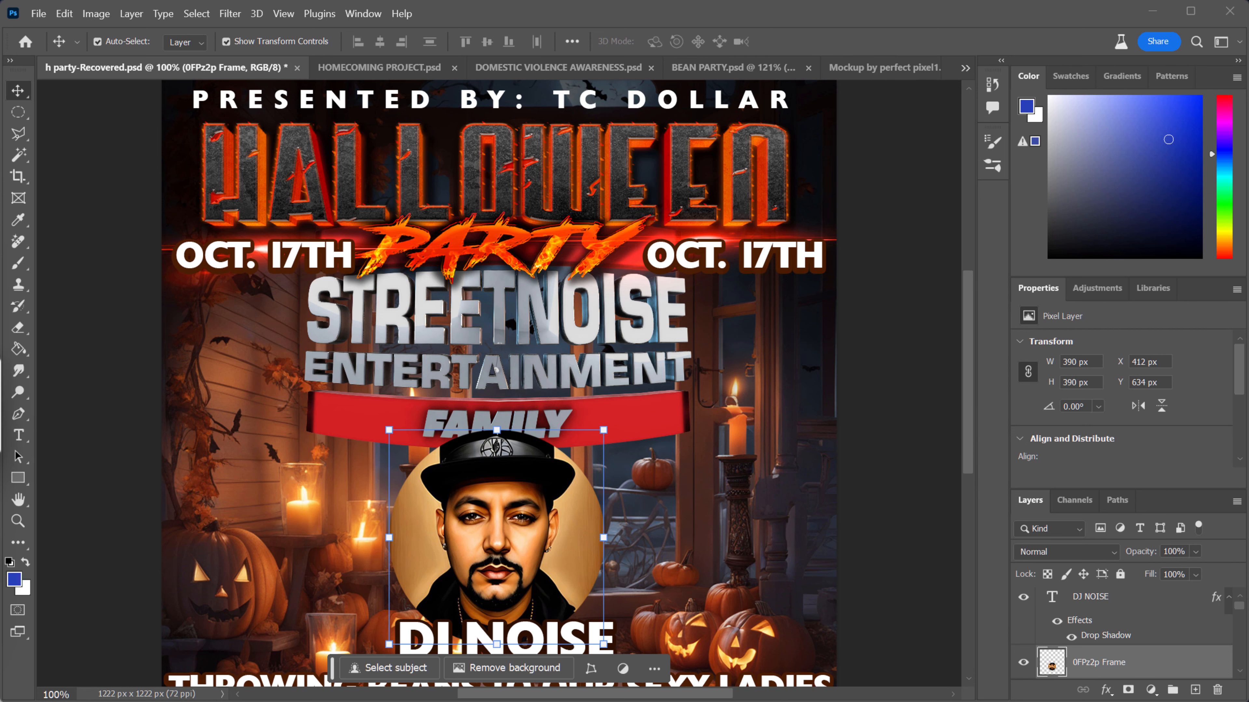
pyautogui.press('n')
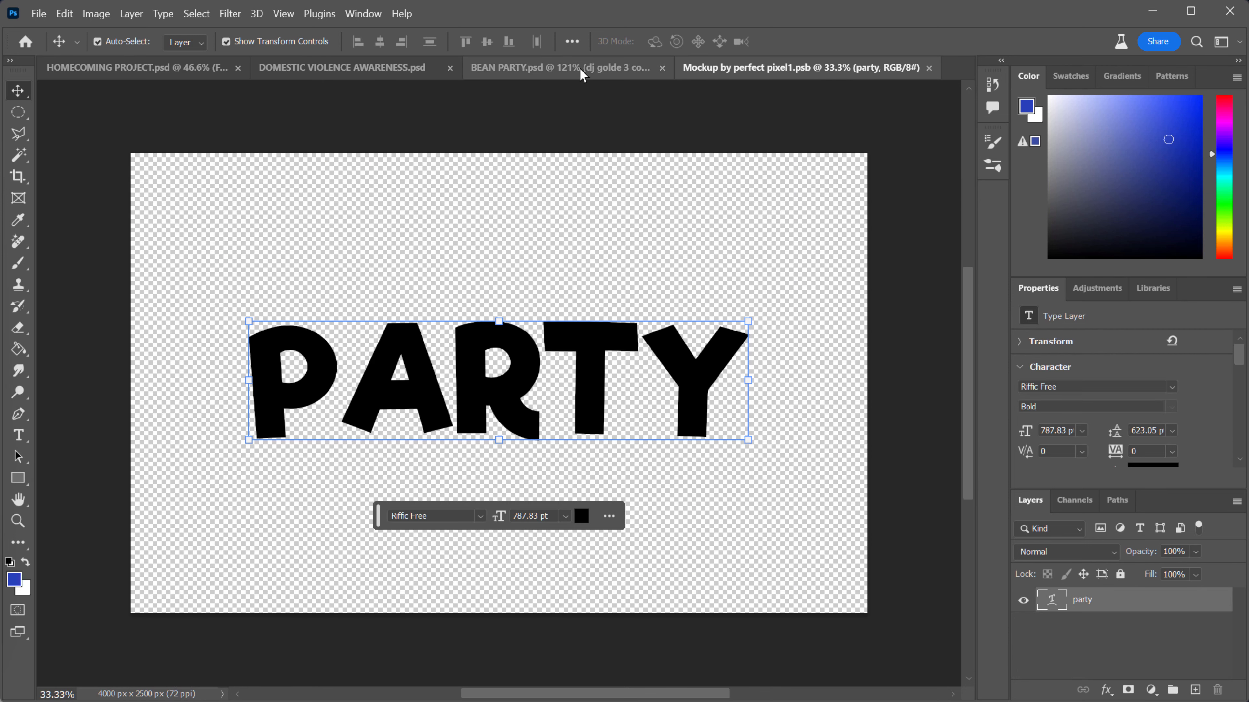
# - Switch to HOMECOMING PROJECT.psd and copy the Text Effect Making group from 34(1).psd into the flyer
pyautogui.click(153, 72)
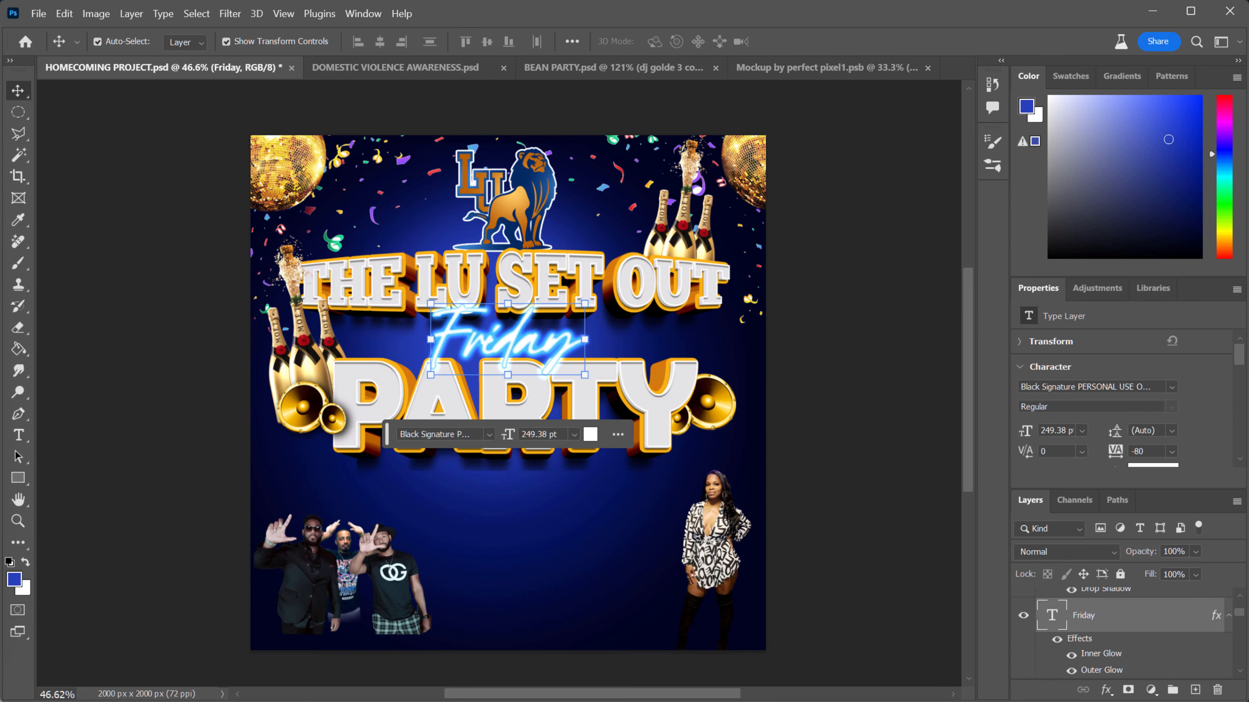
pyautogui.moveTo(1, 149); pyautogui.dragTo(435, 135)
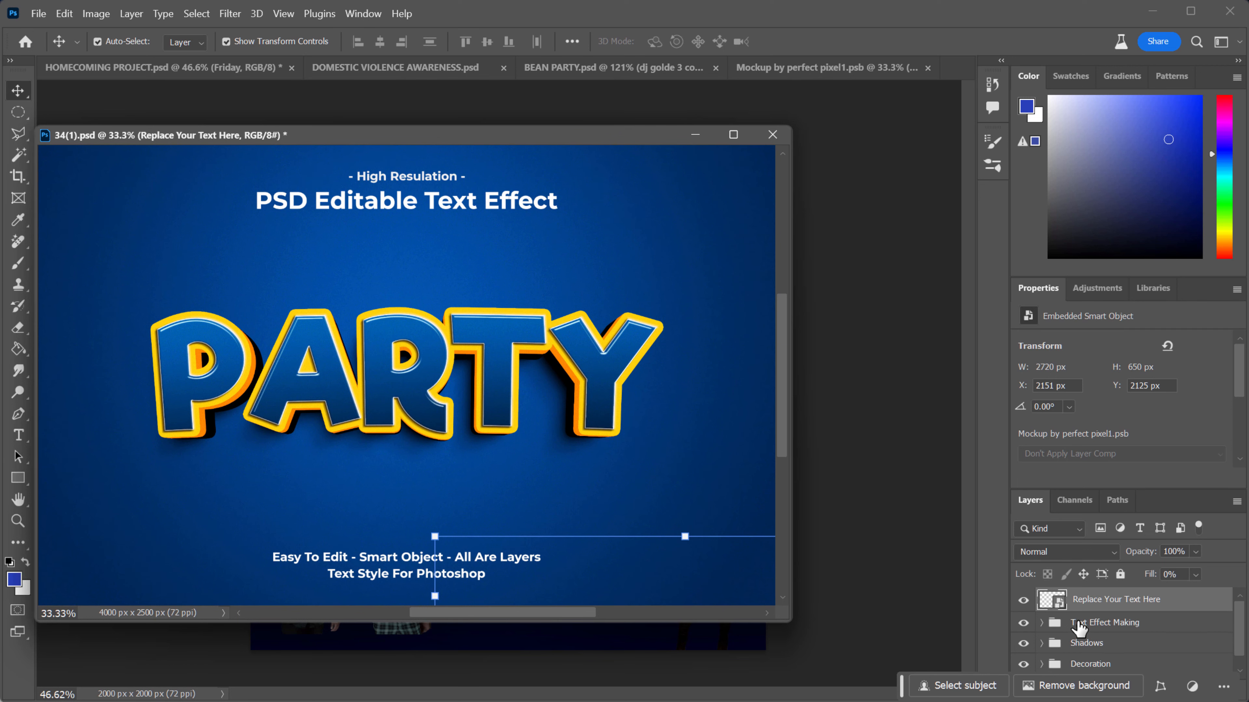
pyautogui.moveTo(521, 146); pyautogui.dragTo(0, 172)
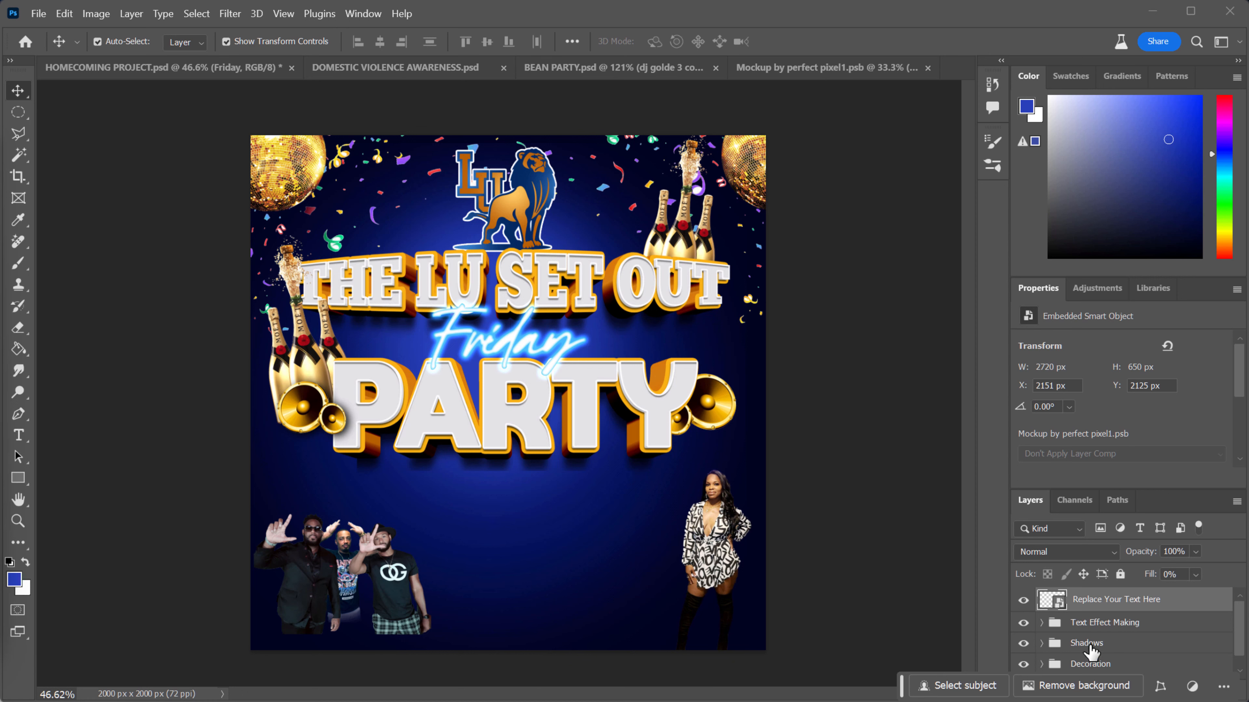
pyautogui.moveTo(1055, 628); pyautogui.dragTo(433, 421)
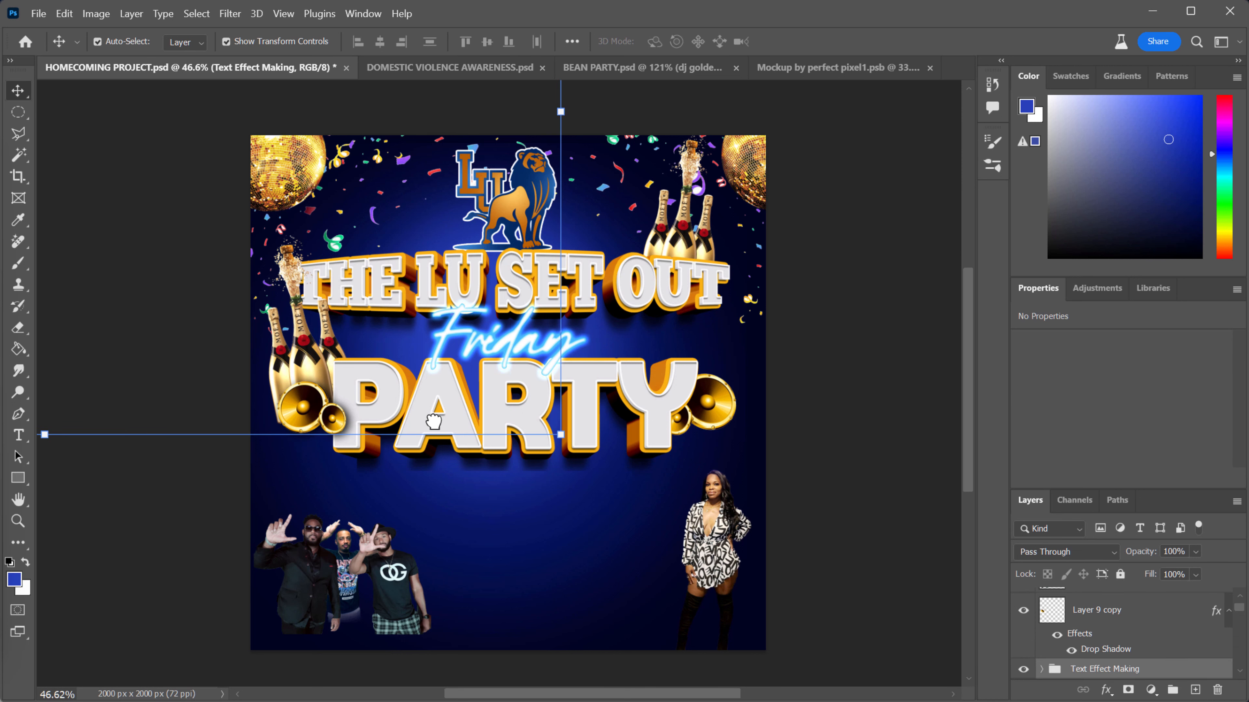
# - Try to move the imported PARTY text effect farther onto the flyer and undo the move
pyautogui.moveTo(314, 167); pyautogui.dragTo(373, 239)
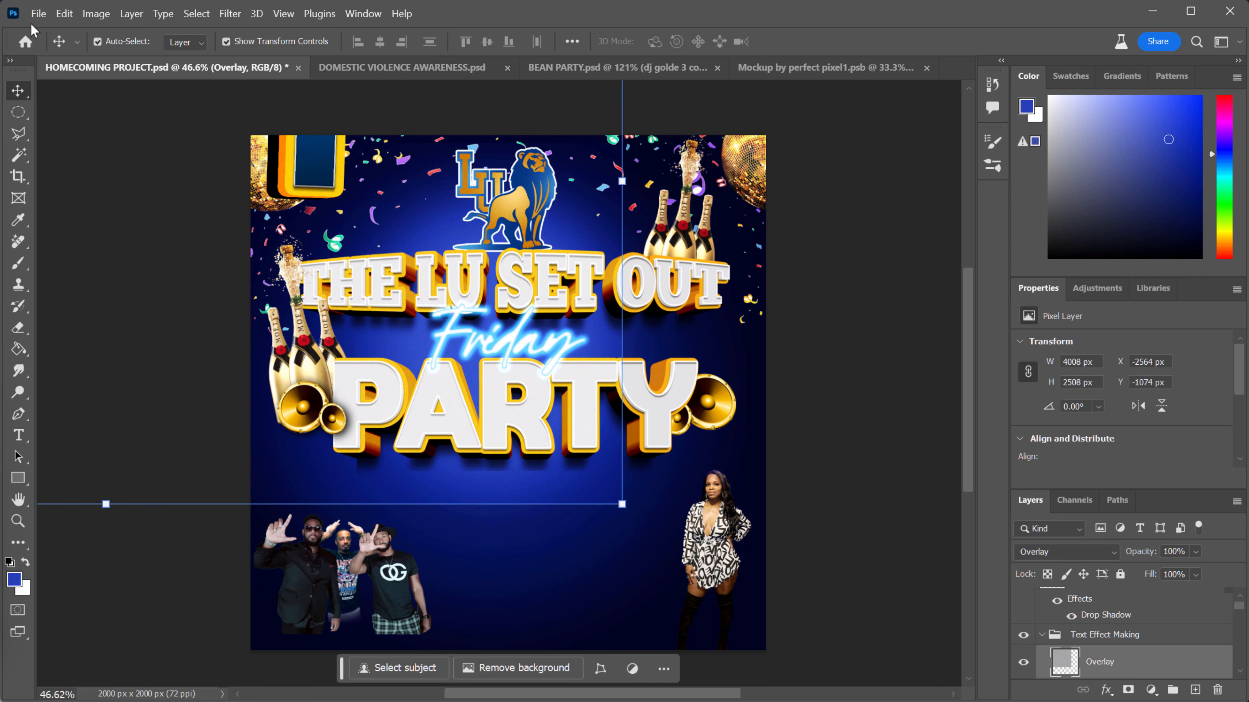
pyautogui.click(64, 13)
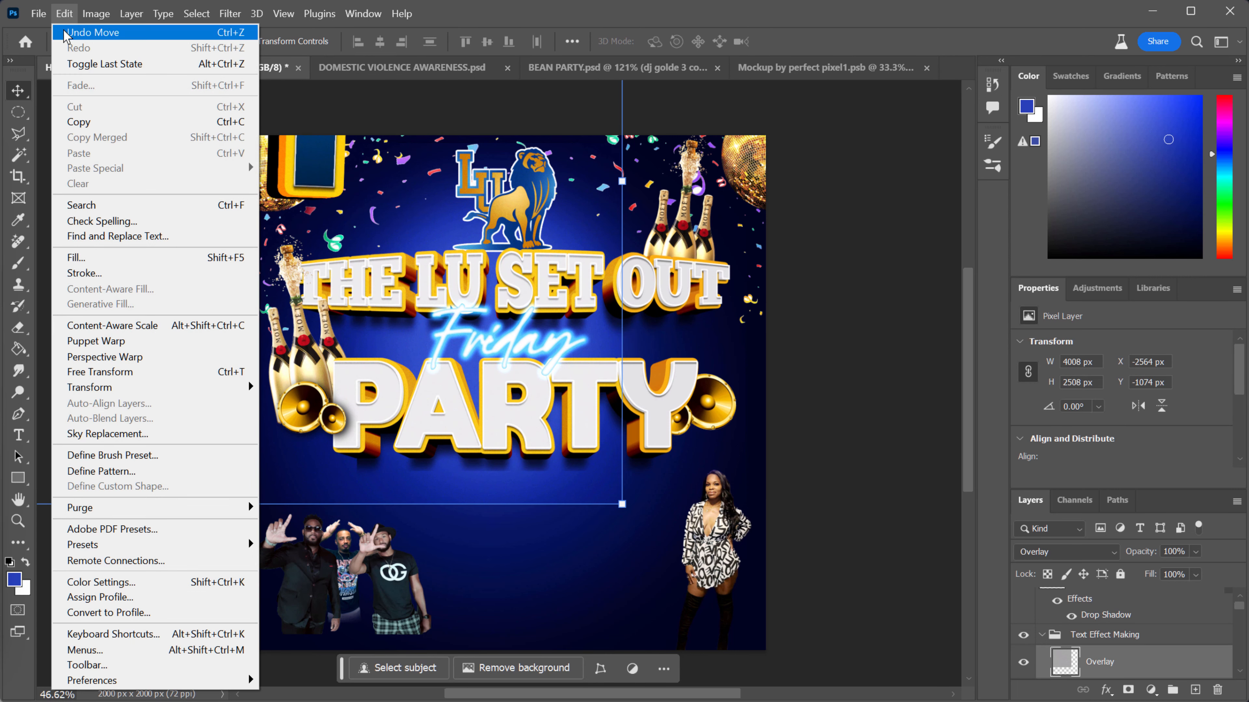
pyautogui.click(86, 32)
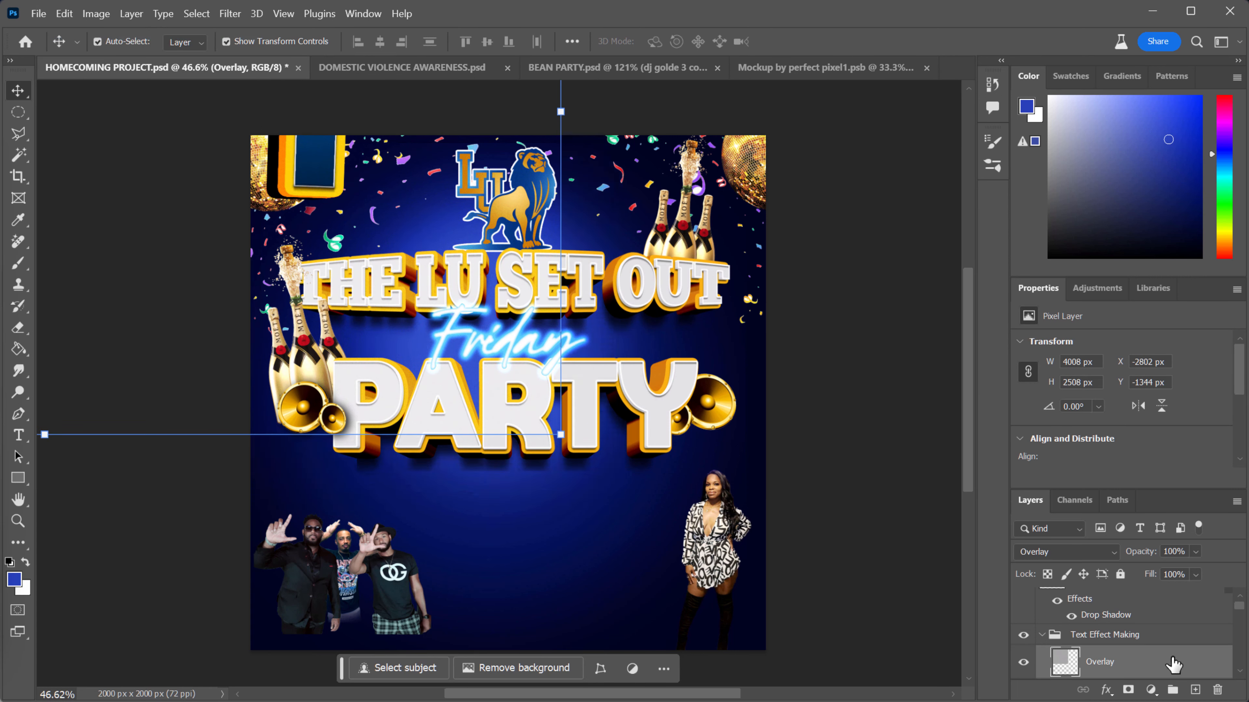
# - Try to merge the Text Effect Making group with its Overlay layer included, and undo the merge
pyautogui.scroll(2, 1160, 647)
pyautogui.scroll(-3, 1161, 646)
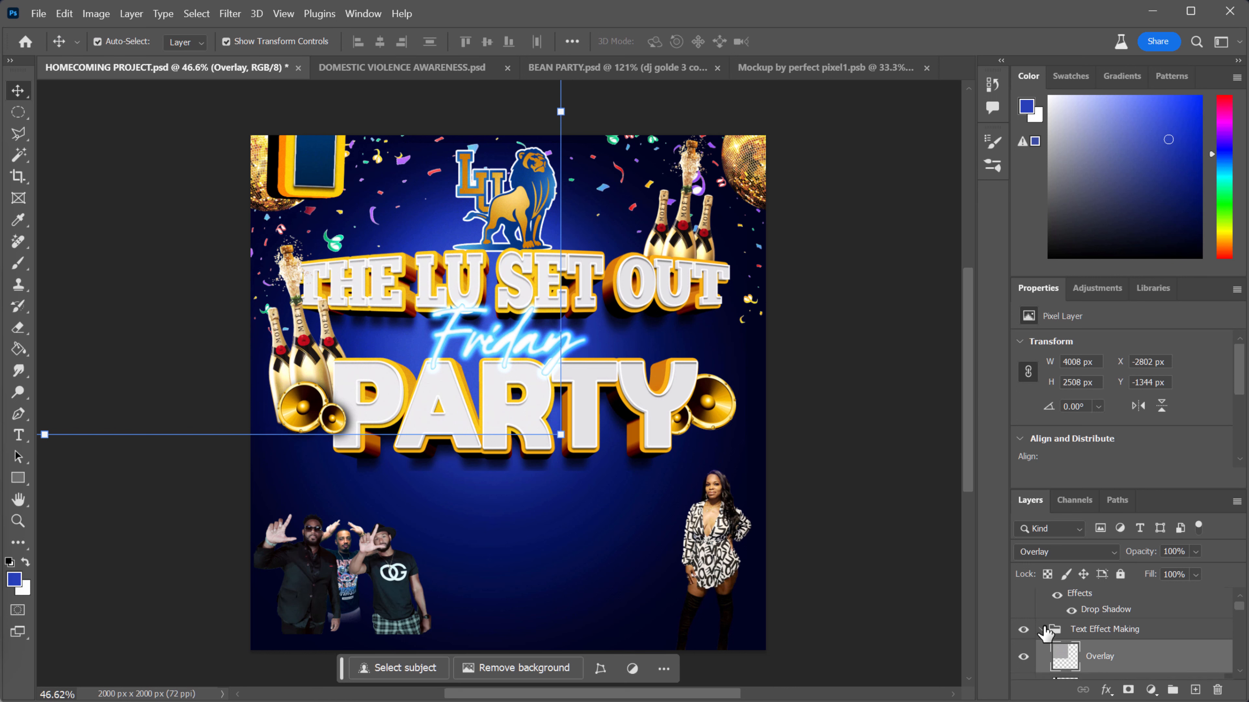
pyautogui.click(1044, 630)
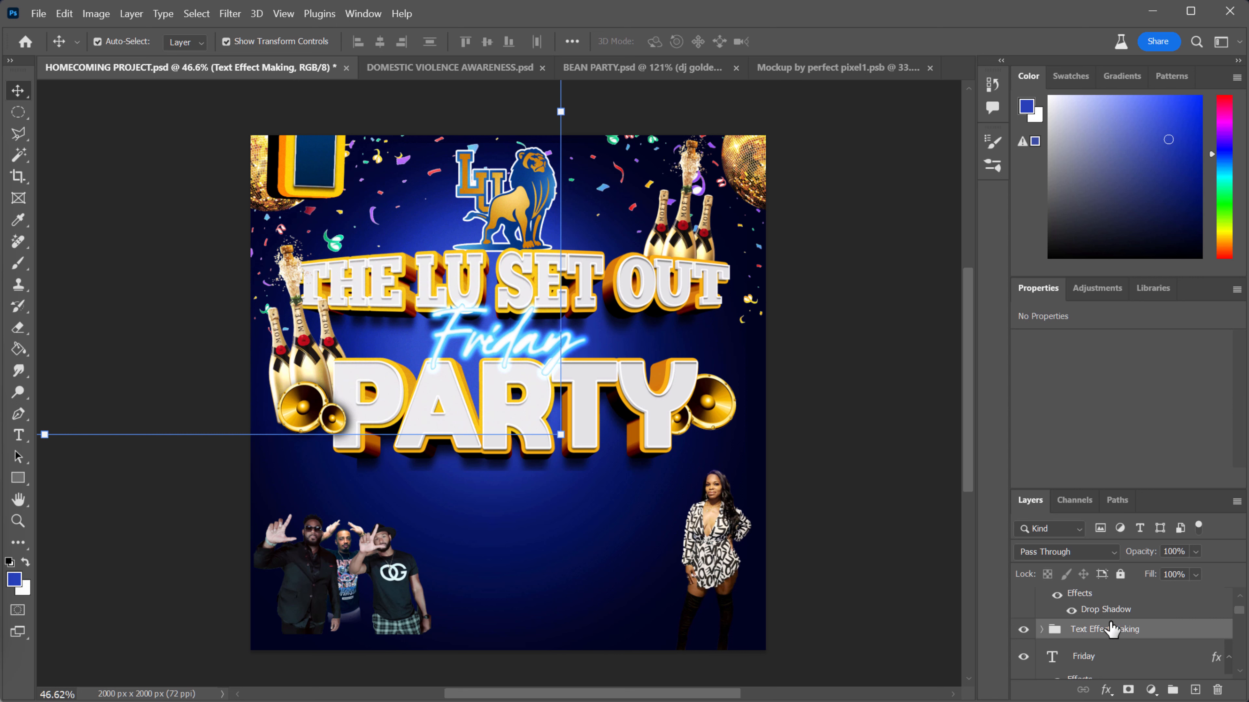
pyautogui.press('ctrl')
pyautogui.hotkey('ctrl', 'e')
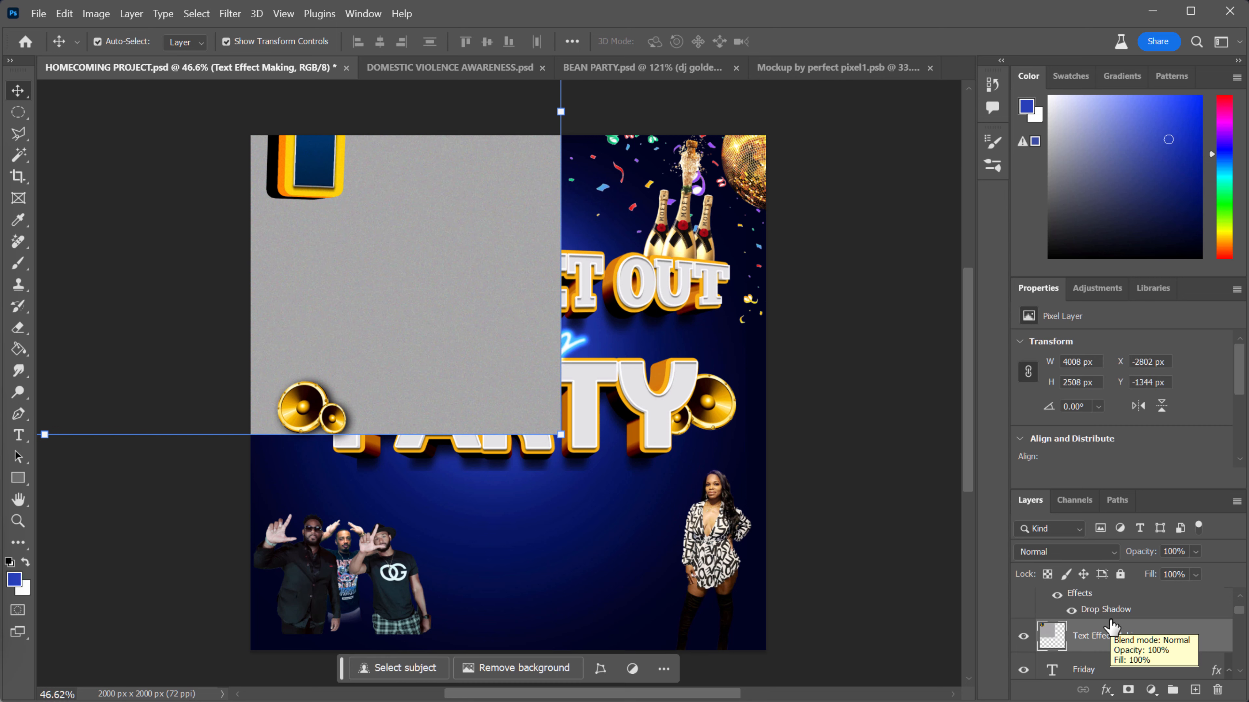
pyautogui.click(65, 13)
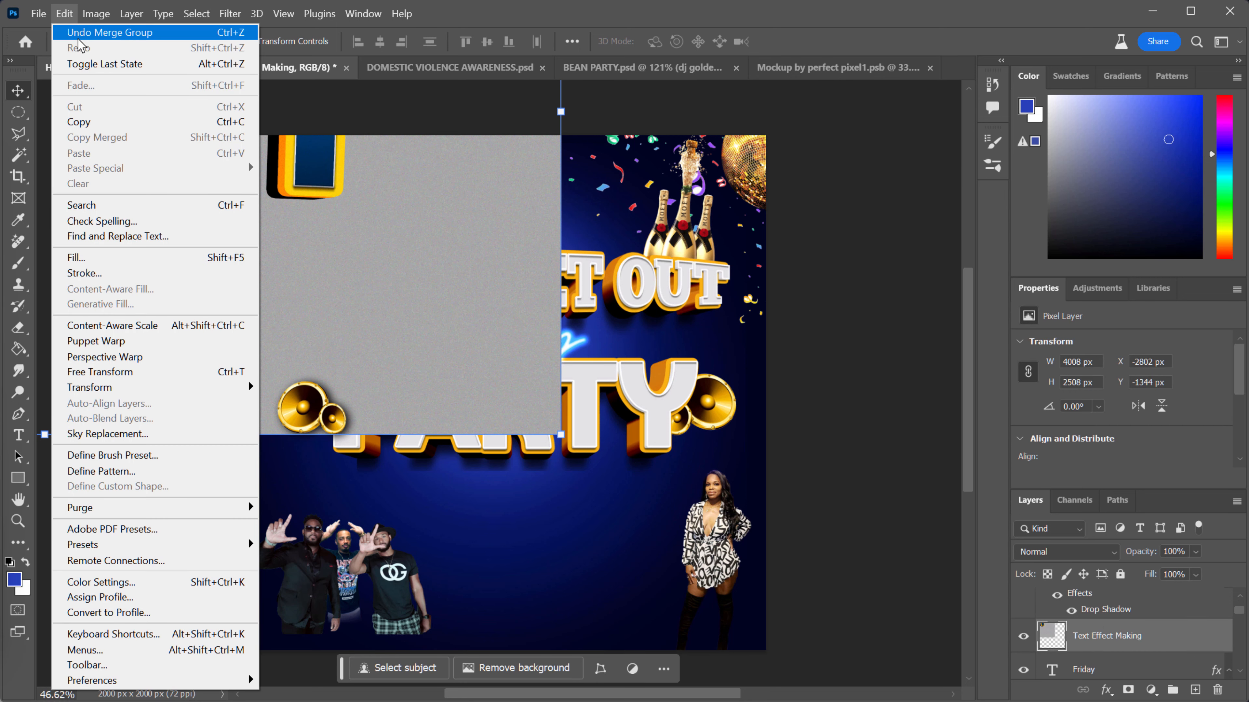
pyautogui.click(81, 35)
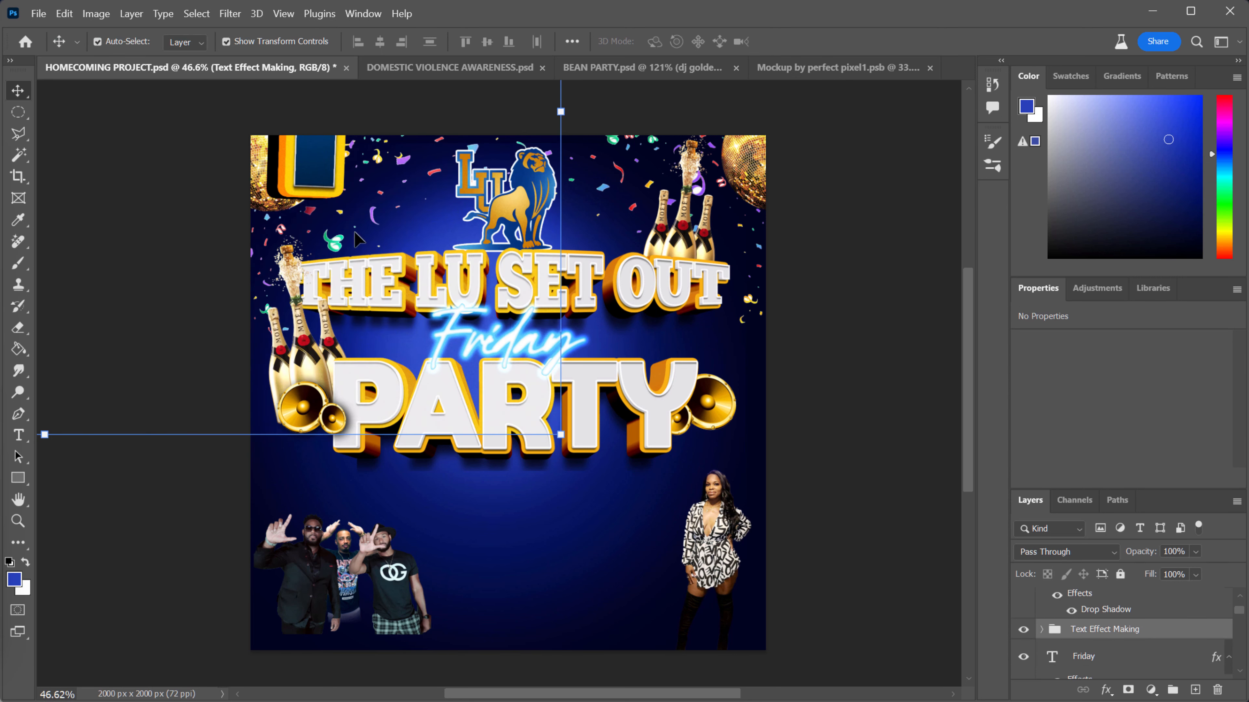
# - Delete the Overlay layer from the Text Effect Making group and merge the group into a single layer
pyautogui.click(1041, 631)
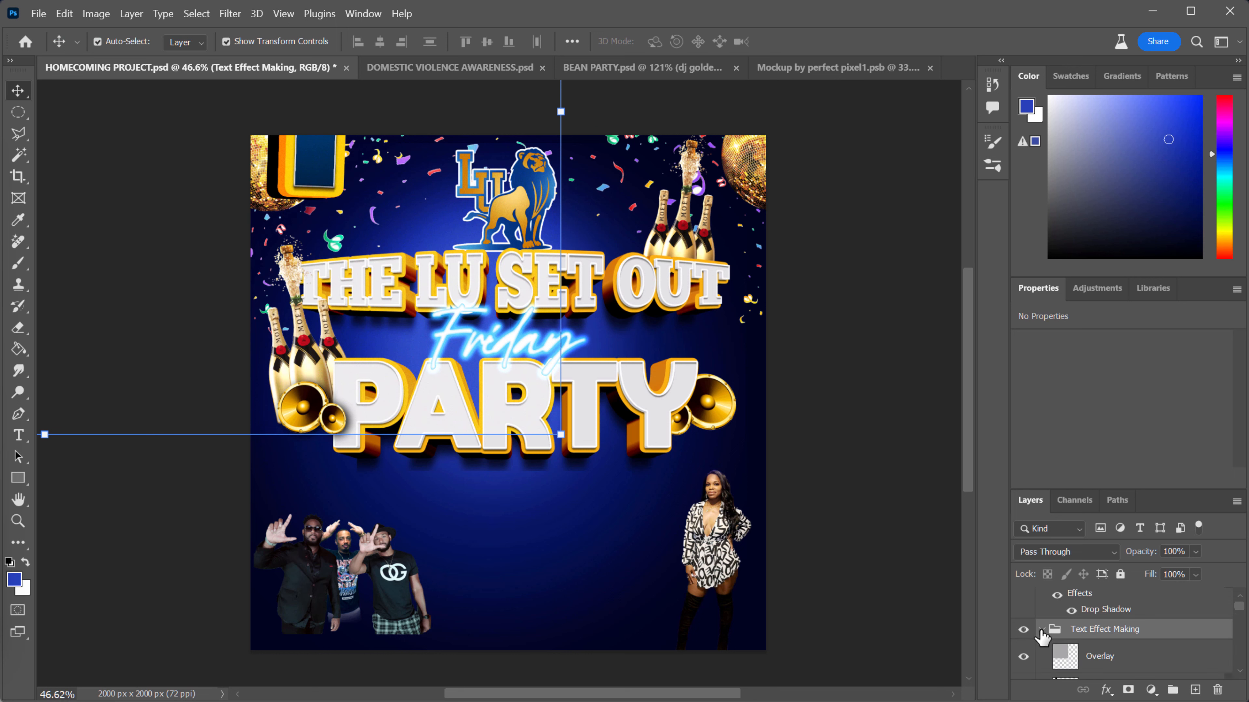
pyautogui.click(1023, 657)
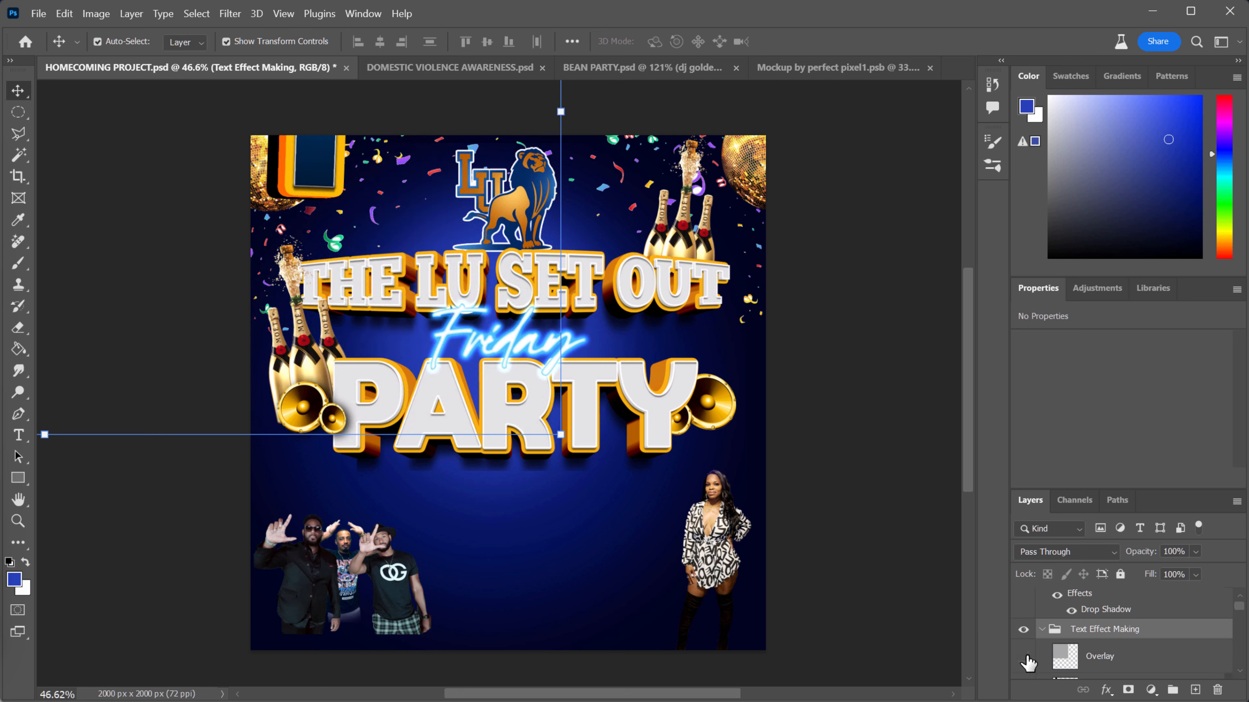
pyautogui.click(1146, 665)
pyautogui.press('Delete')
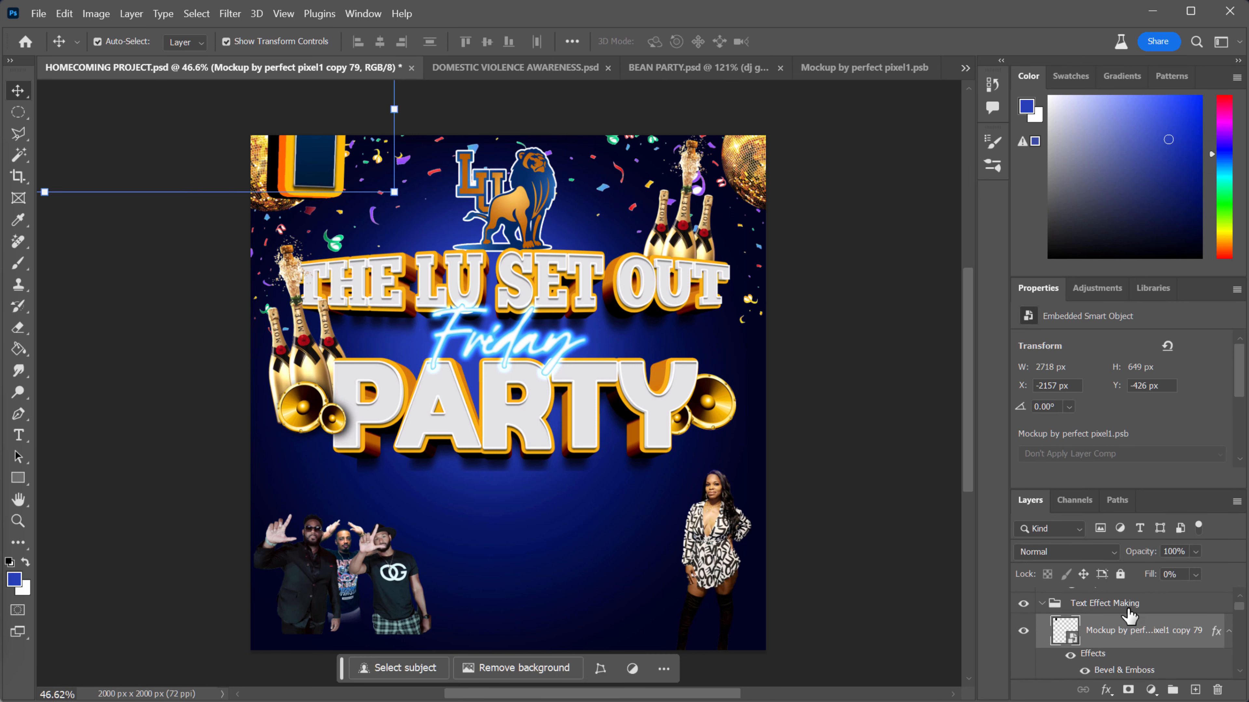
pyautogui.click(1042, 608)
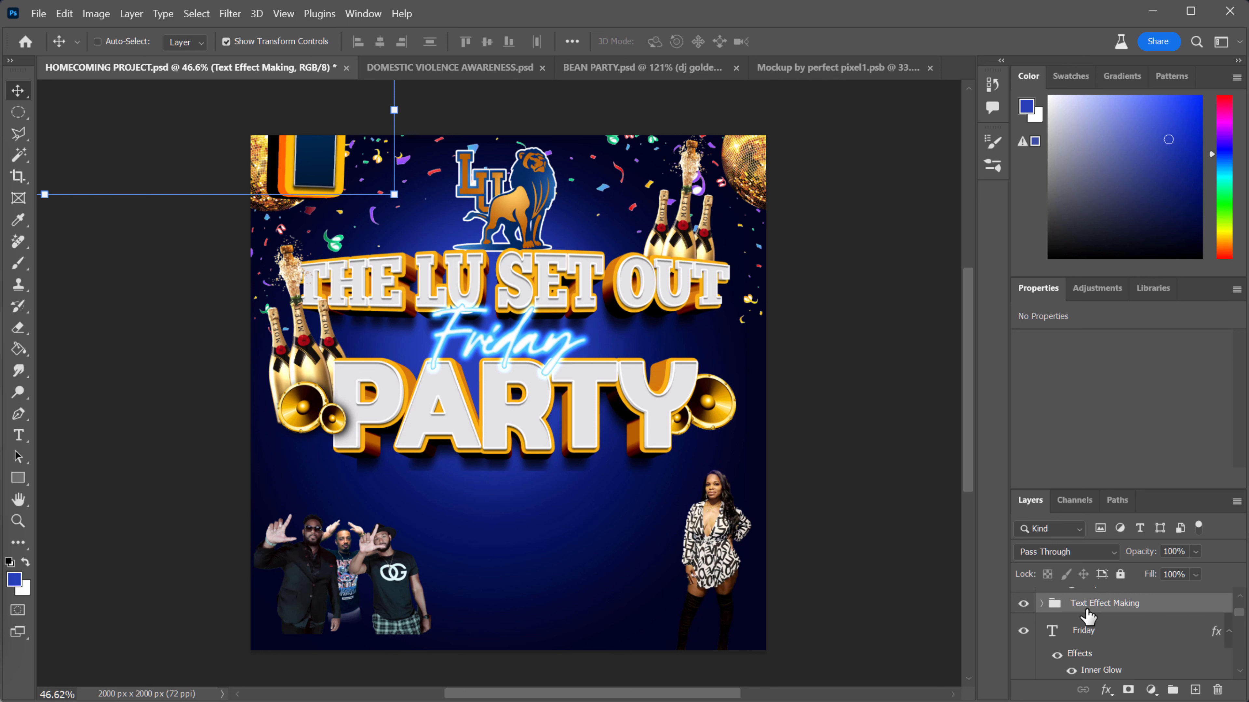
pyautogui.hotkey('ctrl', 'e')
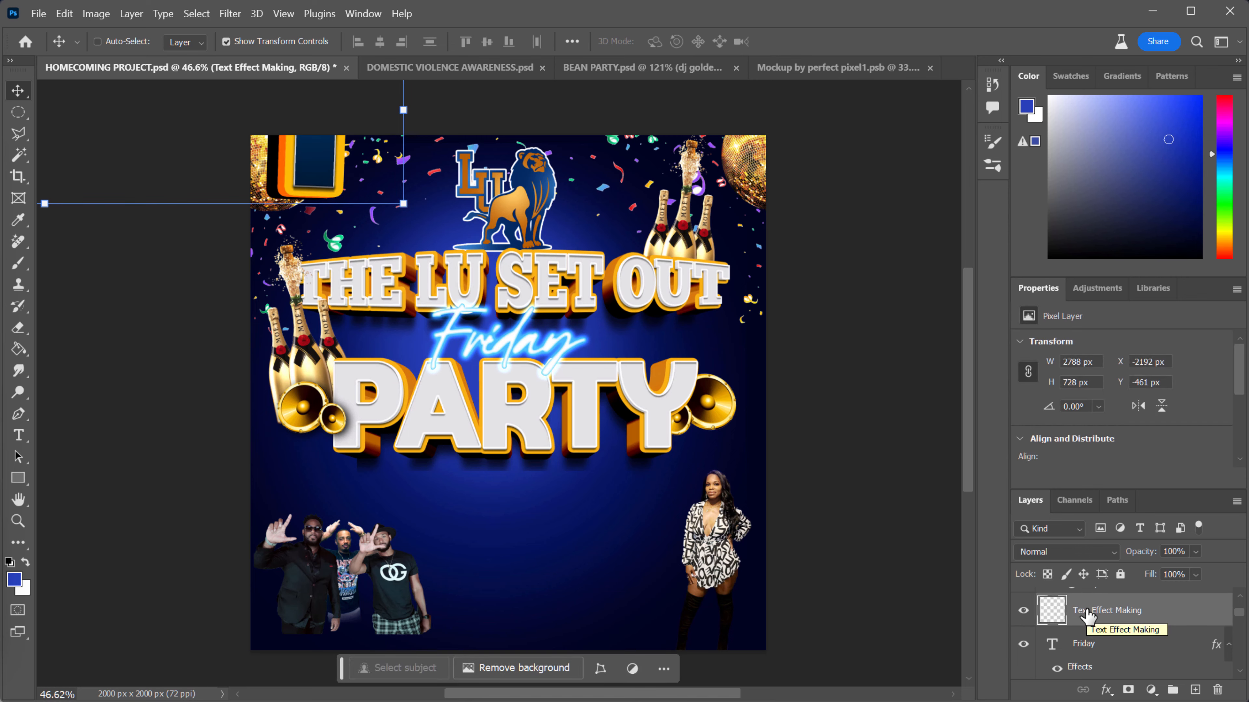
# - Scale the blue PARTY text to about 65% and place it below the white PARTY title
pyautogui.moveTo(438, 268); pyautogui.dragTo(614, 419)
pyautogui.click(866, 420)
pyautogui.moveTo(525, 415); pyautogui.dragTo(728, 523)
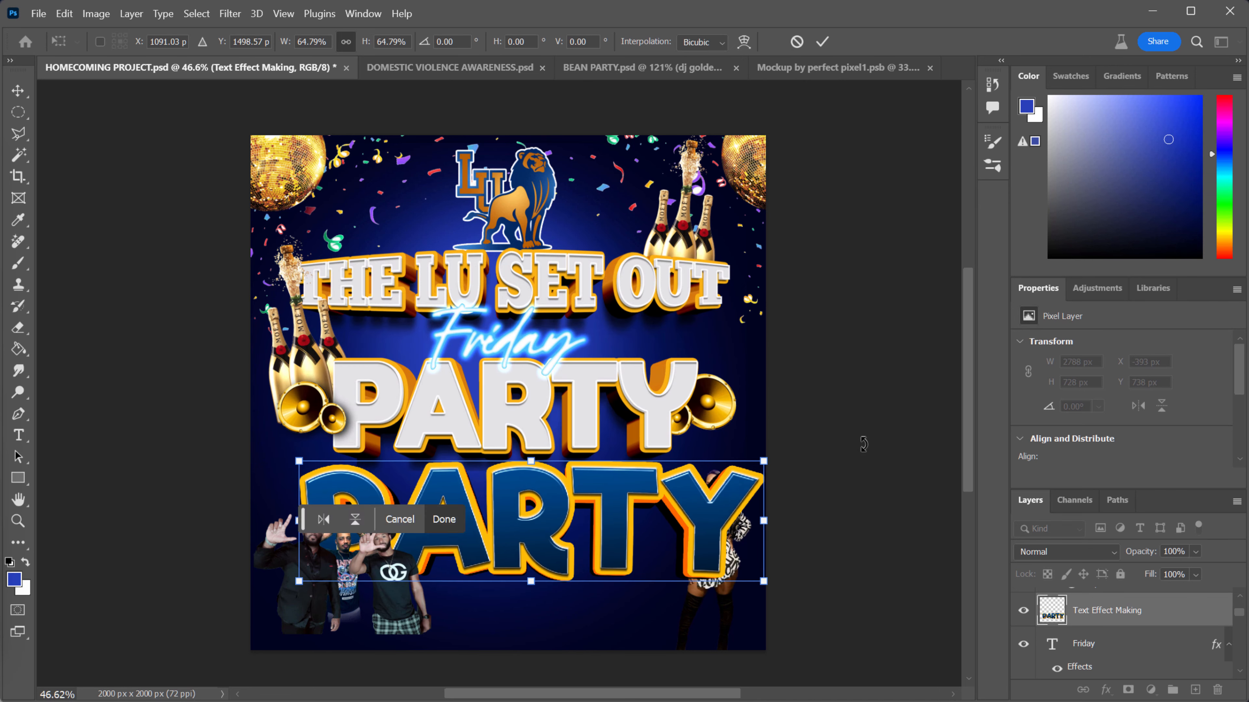
pyautogui.press('Return')
# - Delete the old white PARTY title and move the blue PARTY text up into its place
pyautogui.click(580, 389)
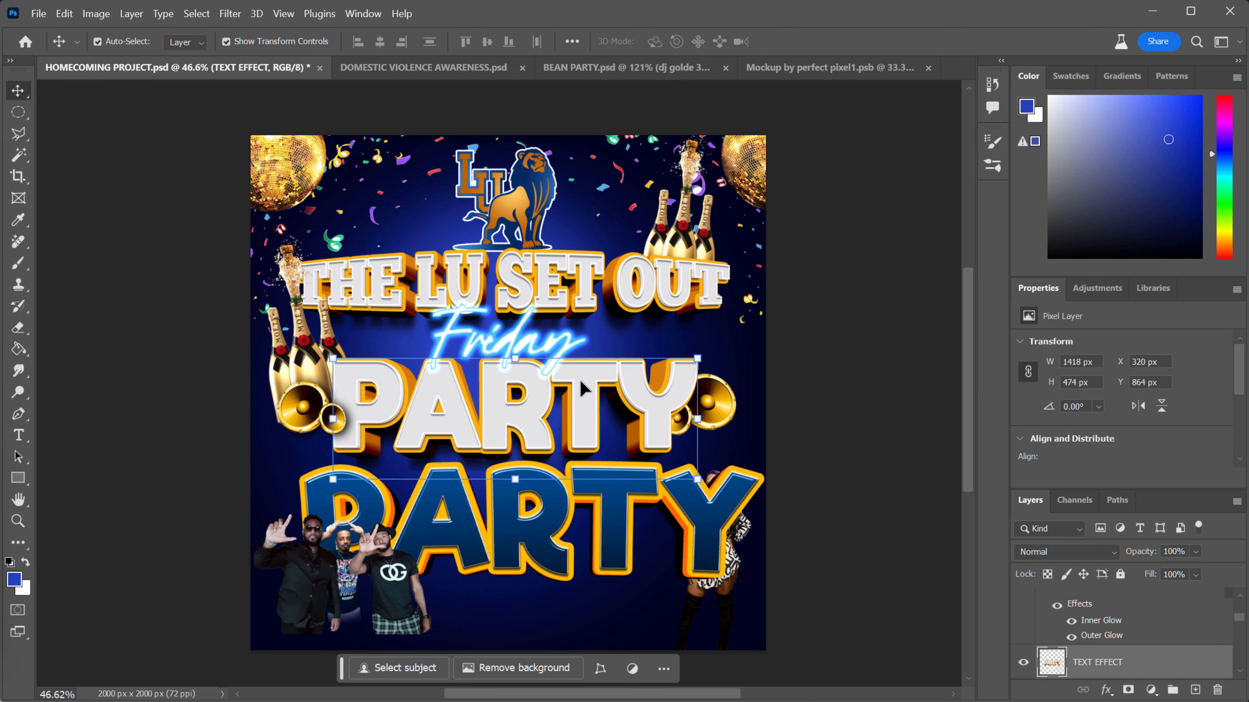
pyautogui.press('Delete')
pyautogui.click(856, 459)
pyautogui.moveTo(592, 480); pyautogui.dragTo(599, 396)
pyautogui.click(512, 451)
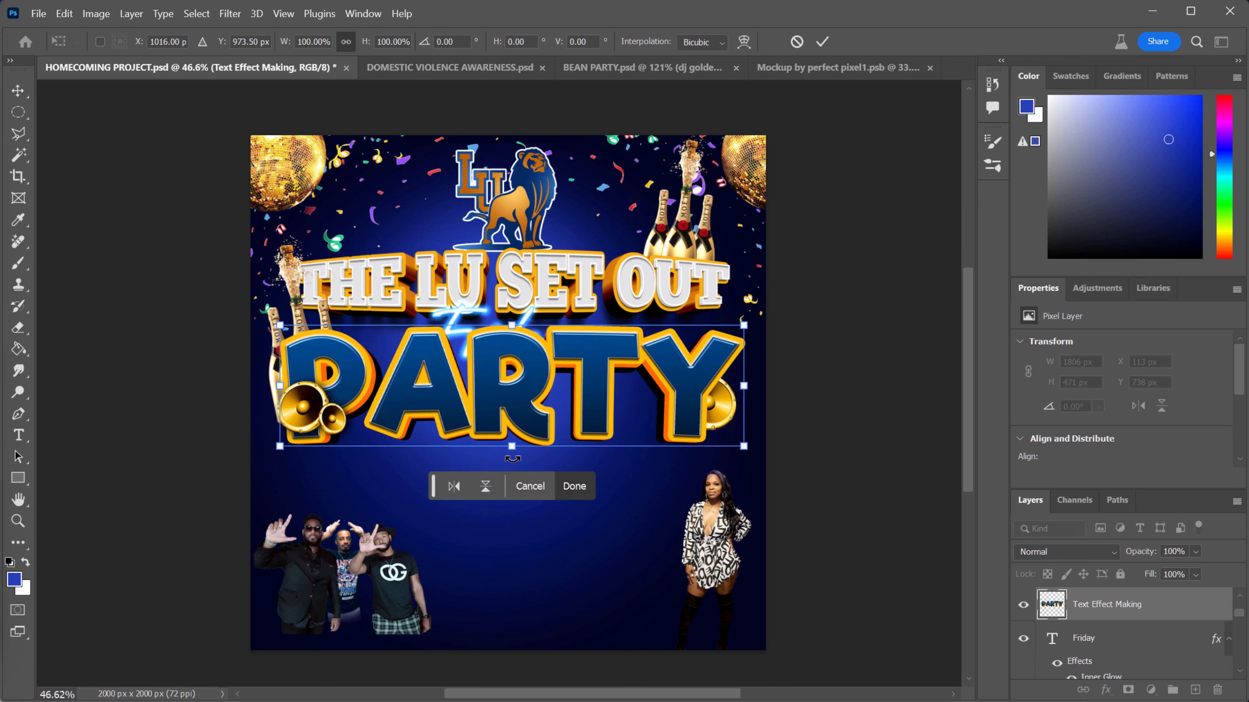
# - Scale the blue PARTY title down to about 86% and center it between the two speakers
pyautogui.moveTo(514, 446); pyautogui.dragTo(569, 407)
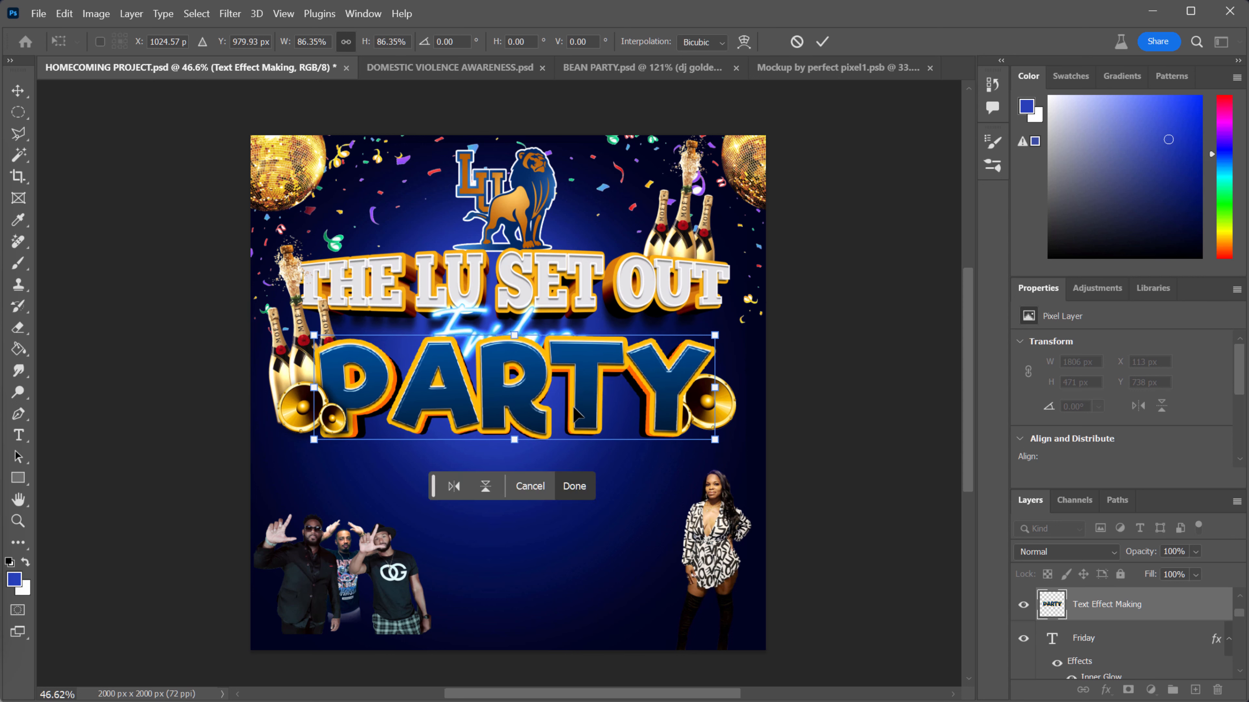
pyautogui.press('Return')
pyautogui.click(446, 474)
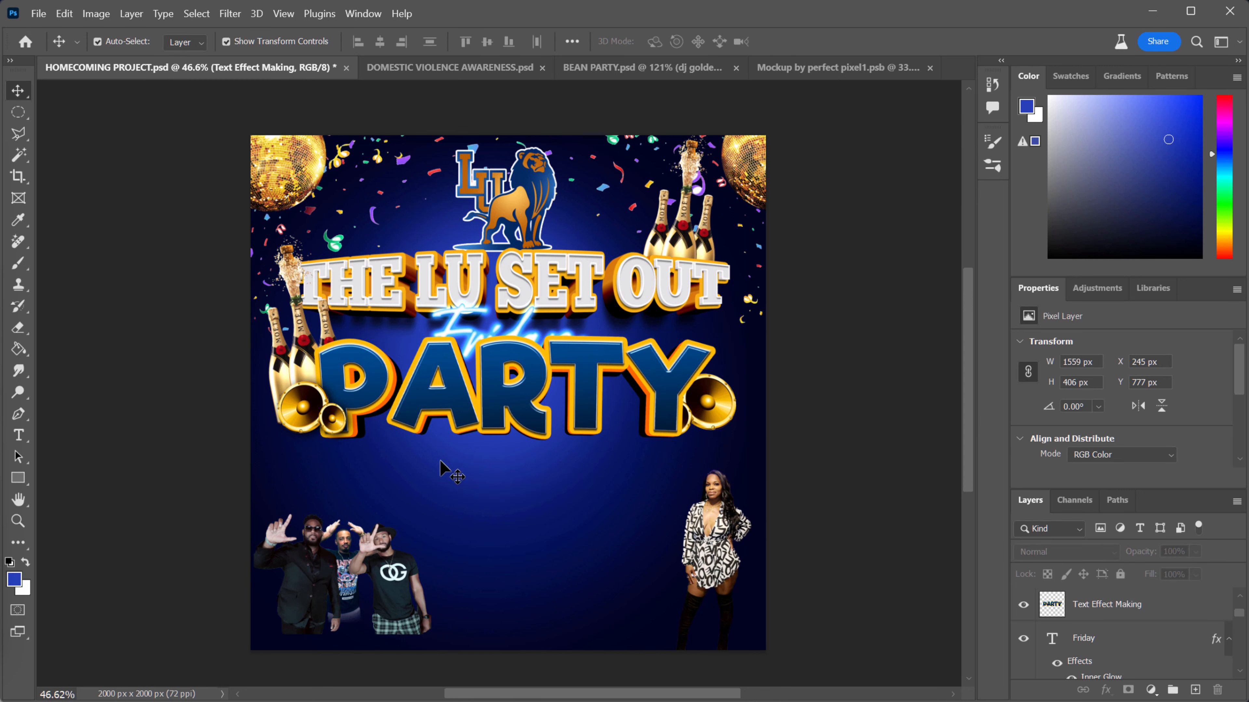
# - Shrink the left gold speaker slightly and shift both speakers outward from the PARTY title
pyautogui.click(319, 408)
pyautogui.moveTo(350, 378); pyautogui.dragTo(334, 391)
pyautogui.moveTo(310, 431); pyautogui.dragTo(306, 433)
pyautogui.press('Return')
pyautogui.moveTo(712, 408); pyautogui.dragTo(723, 413)
pyautogui.click(885, 418)
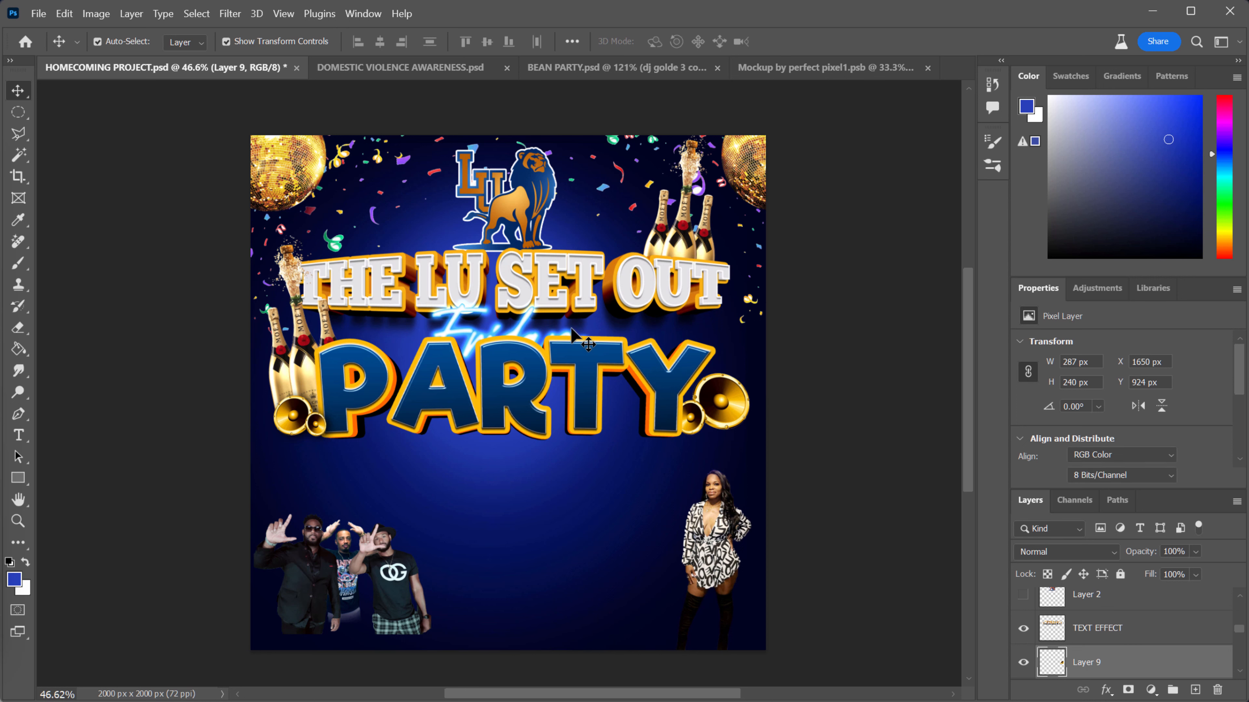
# - Select the Friday text layer and enlarge the layer list so more of the stack is shown
pyautogui.click(529, 319)
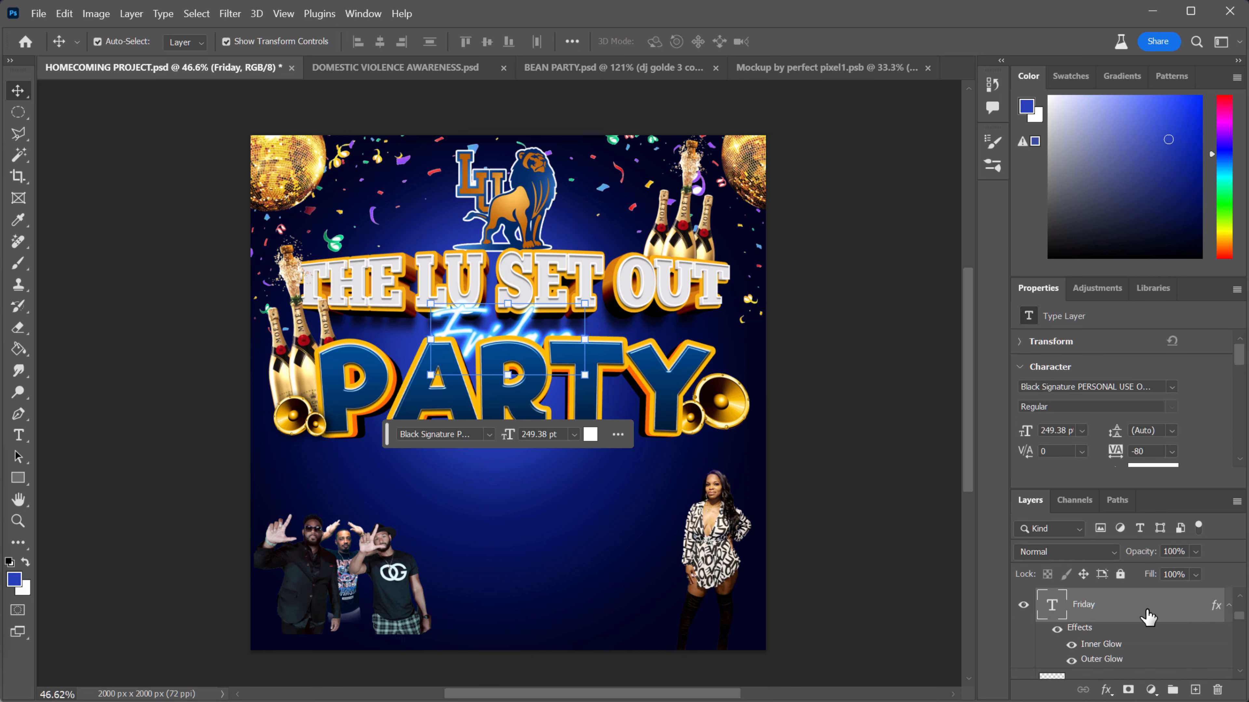
pyautogui.scroll(2, 1143, 640)
pyautogui.scroll(-5, 1141, 625)
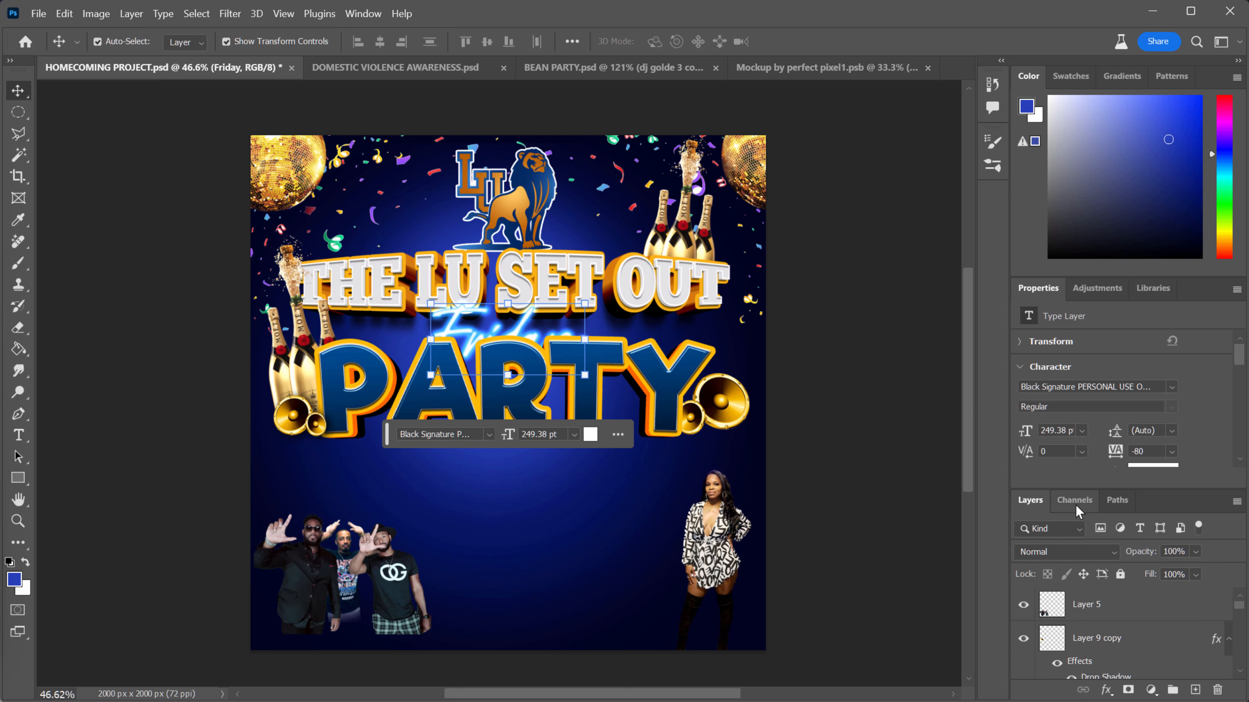
pyautogui.moveTo(1077, 489); pyautogui.dragTo(1118, 305)
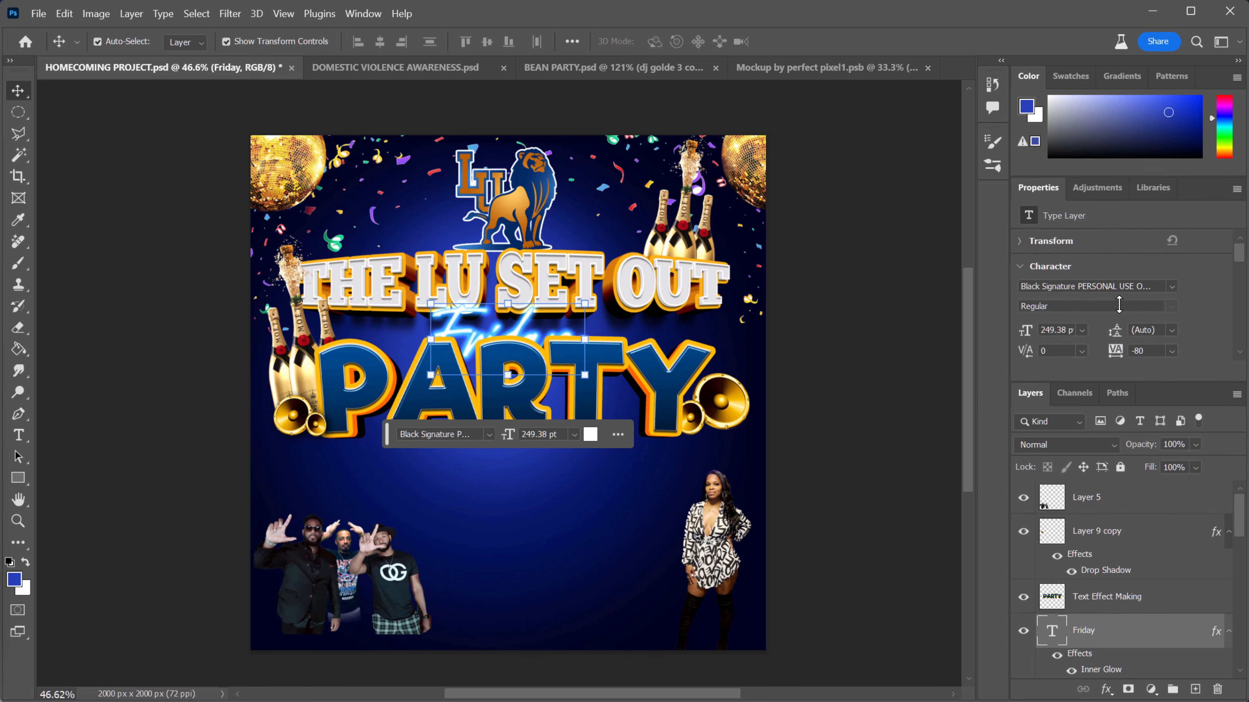
# - Move the Friday text layer up the stack to directly below Layer 5 and nudge the text slightly left and down over PARTY
pyautogui.moveTo(1131, 627); pyautogui.dragTo(1086, 514)
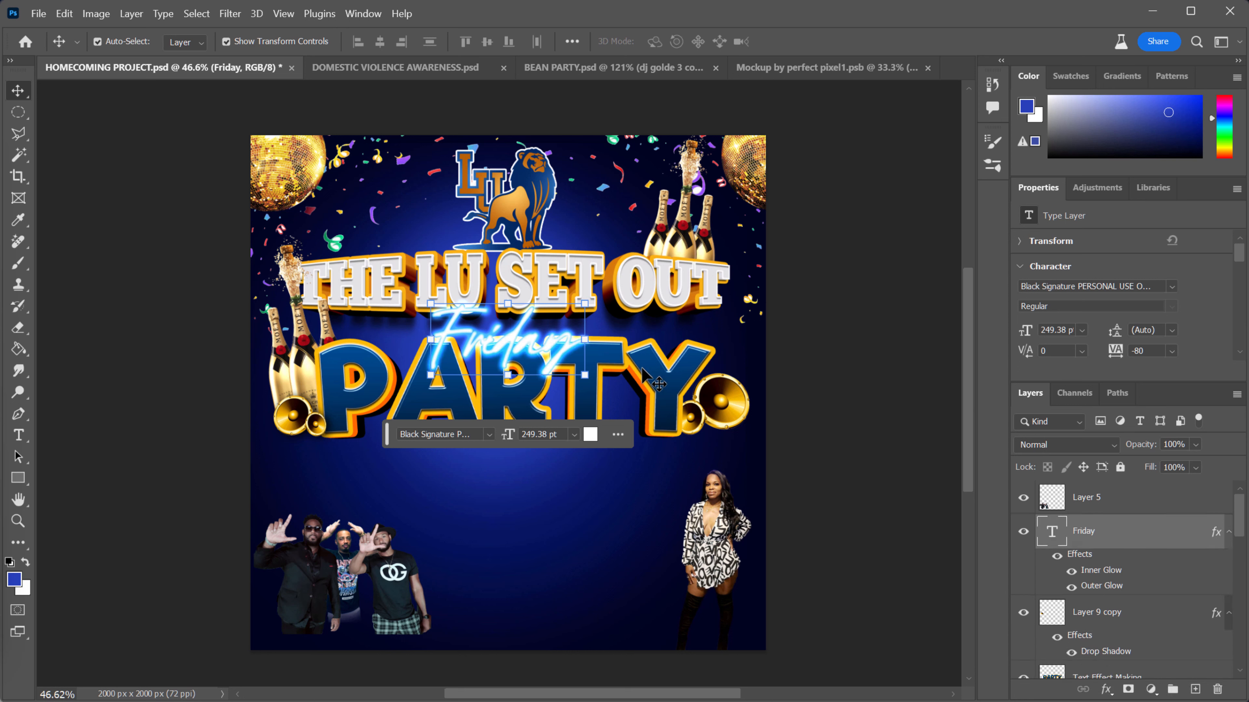
pyautogui.moveTo(643, 368); pyautogui.dragTo(655, 381)
pyautogui.click(880, 373)
pyautogui.scroll(6, 567, 319)
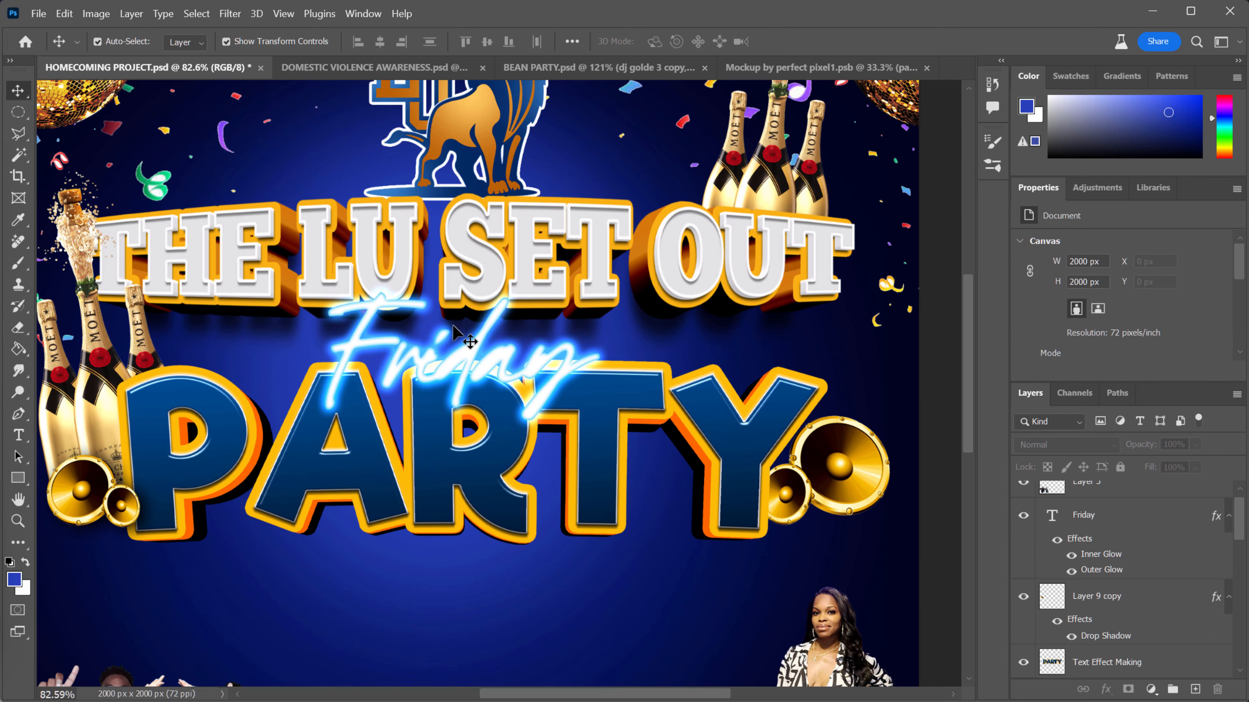
pyautogui.moveTo(467, 355)
pyautogui.mouseDown()
pyautogui.moveTo(452, 310)
pyautogui.moveTo(425, 355)
pyautogui.moveTo(458, 310)
pyautogui.moveTo(445, 314)
pyautogui.moveTo(451, 362)
pyautogui.mouseUp()
# - Open the Friday text's layer style and set its inner glow color to light orange #f7af59
pyautogui.click(18, 435)
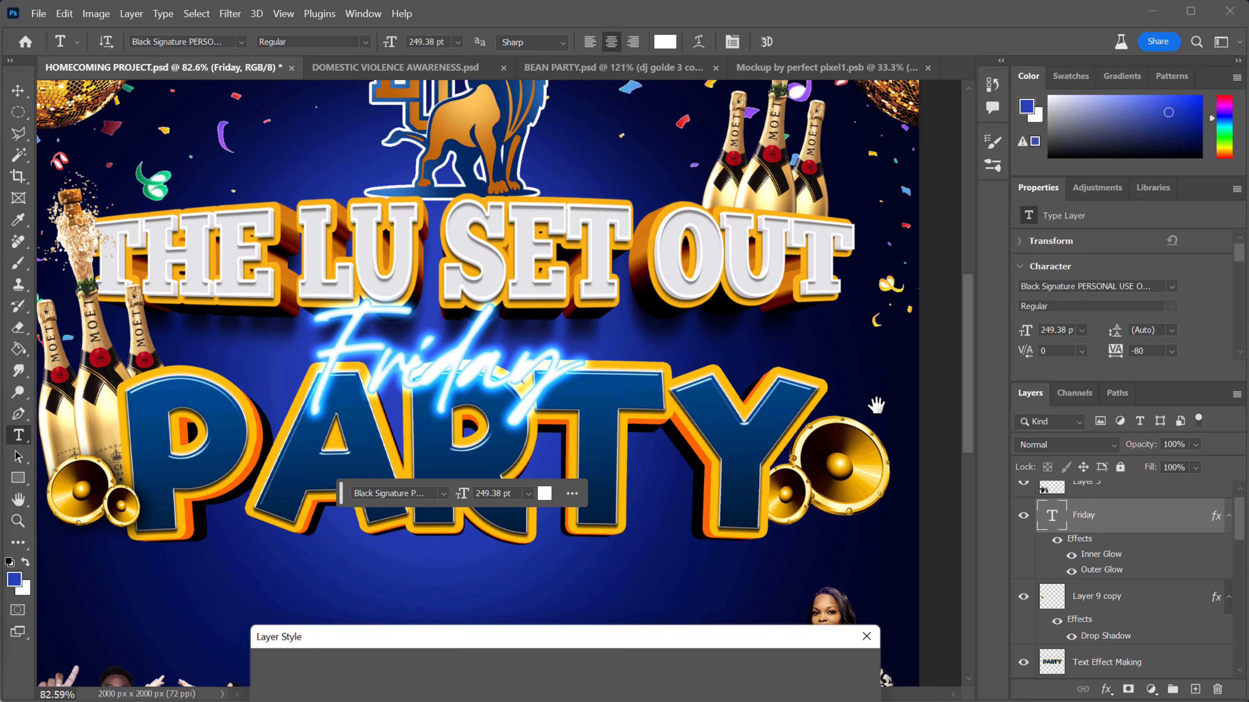
pyautogui.moveTo(644, 634); pyautogui.dragTo(958, 198)
pyautogui.click(612, 394)
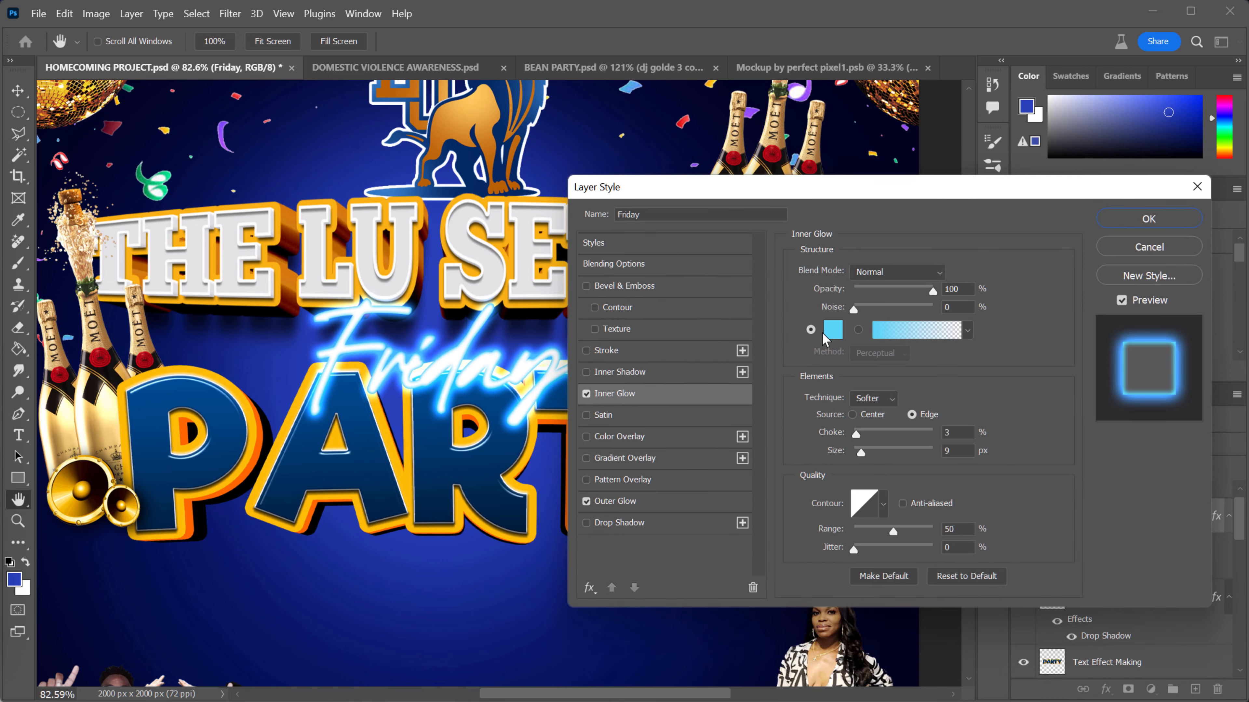
pyautogui.click(831, 335)
pyautogui.click(994, 401)
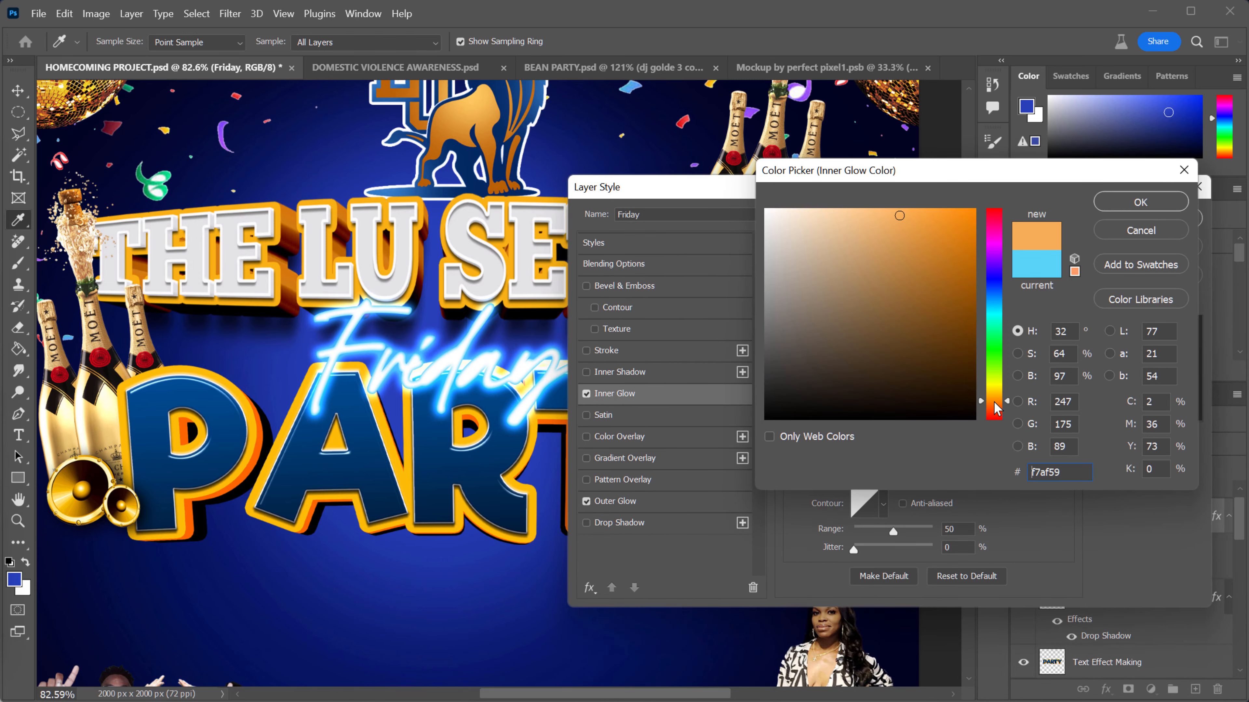
pyautogui.click(1130, 203)
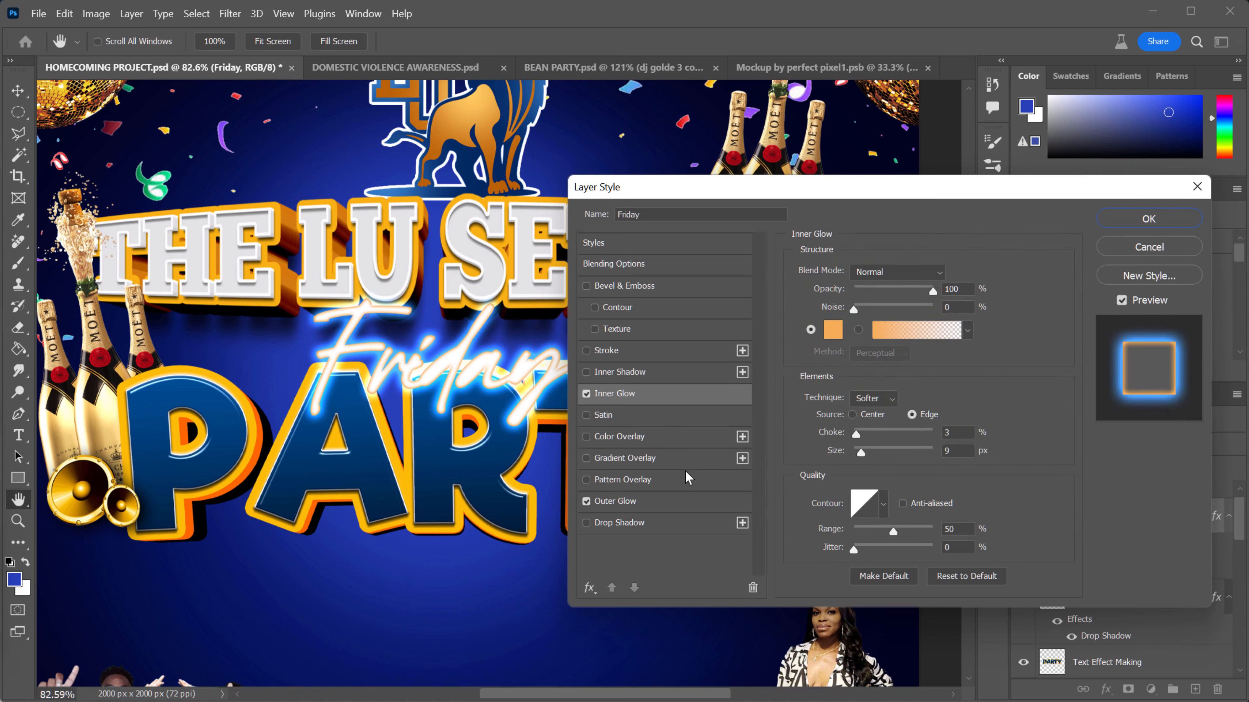
# - Set the Friday text's outer glow color to bright orange #ff7200
pyautogui.click(628, 504)
pyautogui.click(834, 330)
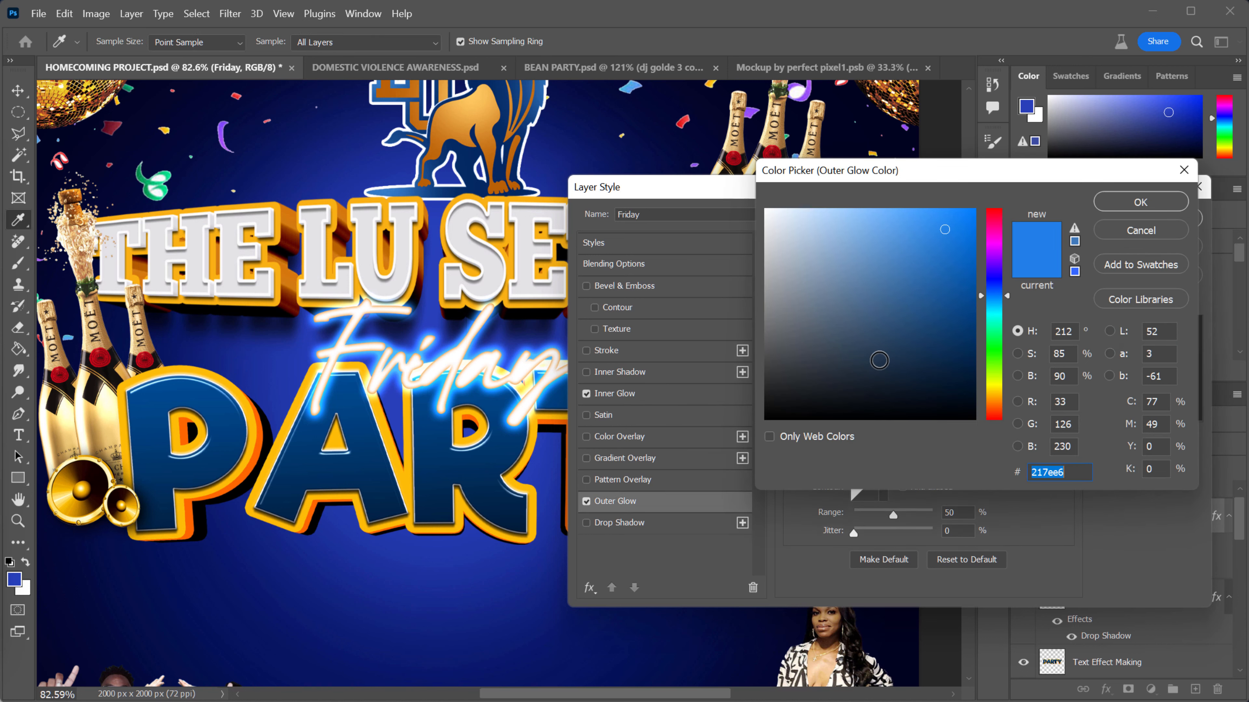
pyautogui.click(997, 402)
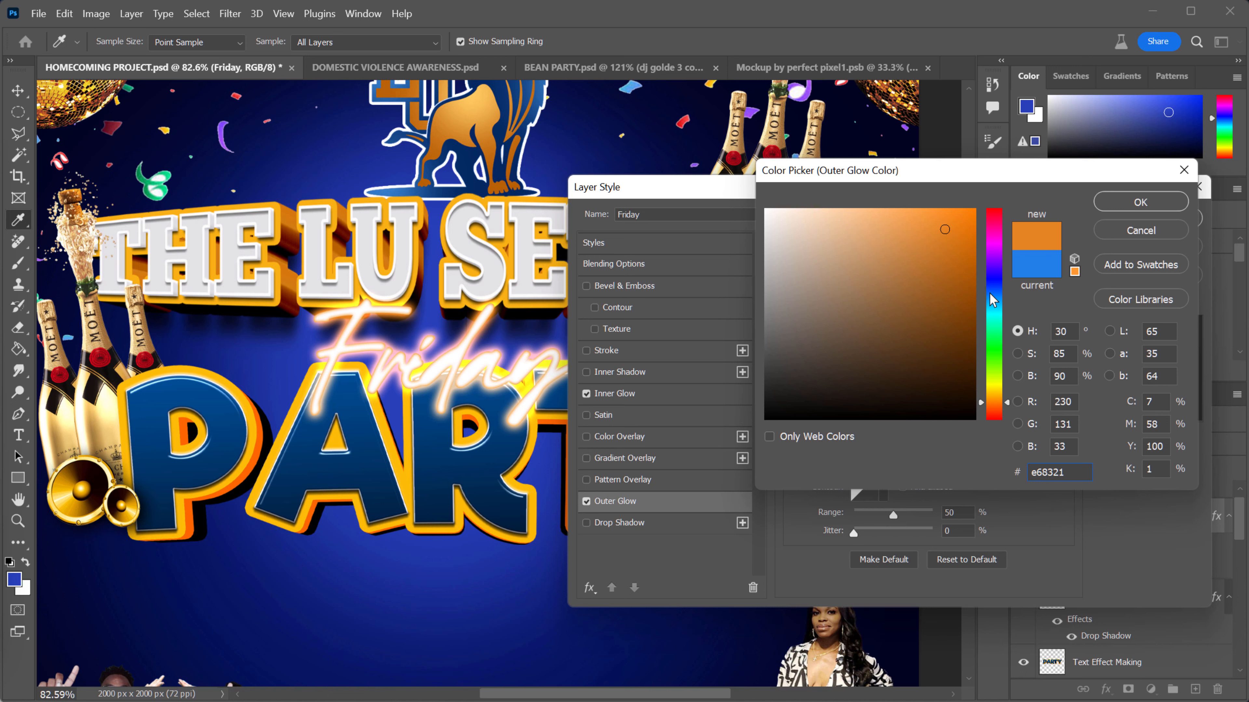
pyautogui.moveTo(969, 224); pyautogui.dragTo(1004, 179)
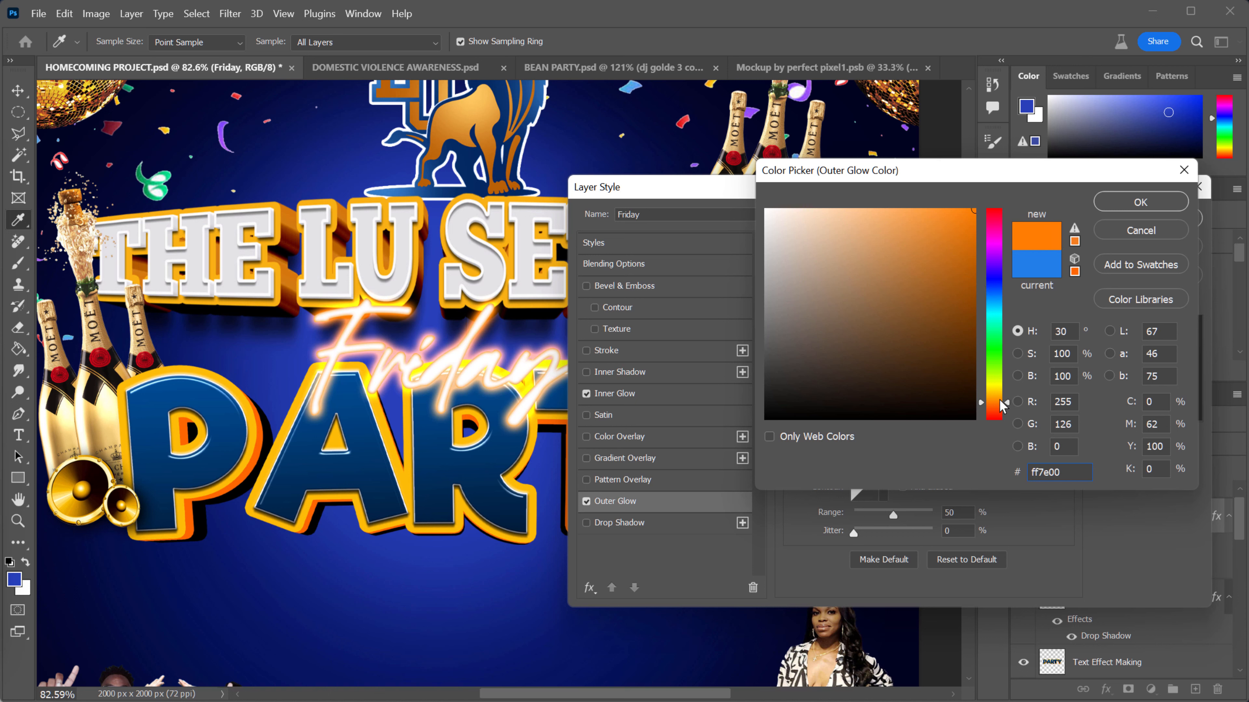
pyautogui.moveTo(1000, 401); pyautogui.dragTo(1000, 404)
pyautogui.click(1117, 209)
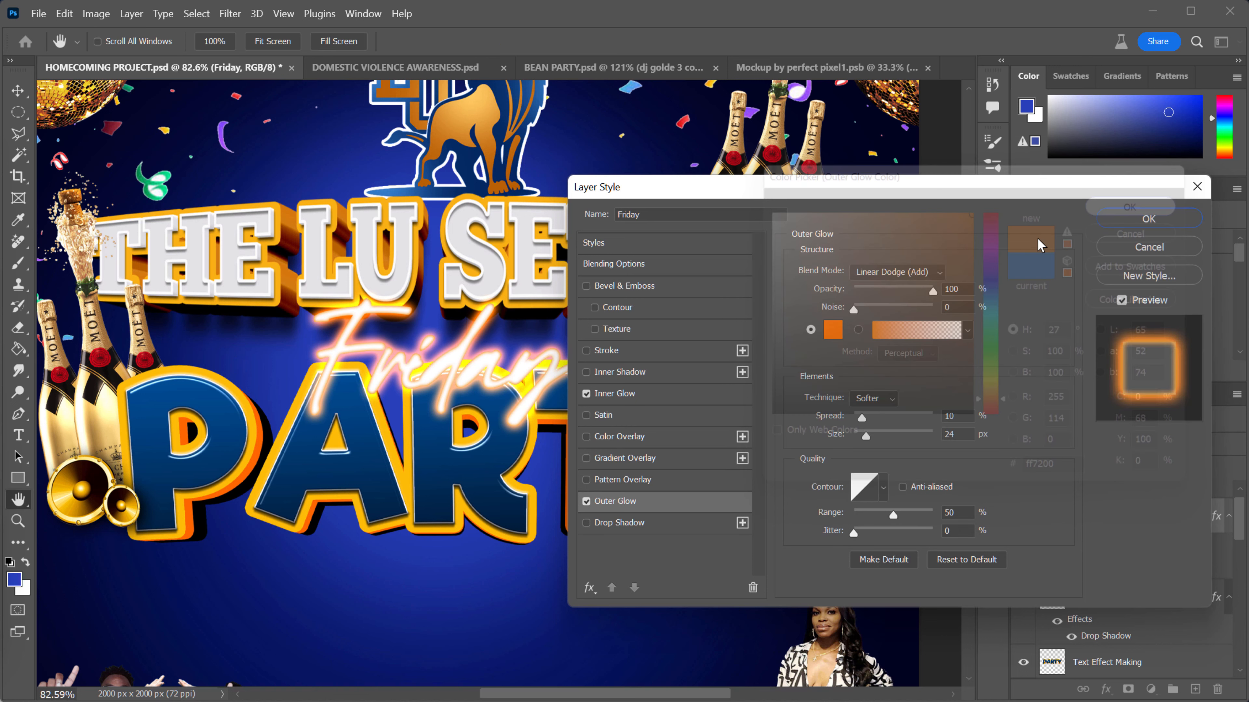
# - Toggle the Friday text's inner glow off and on, and change its color to pale gold #f9d06c
pyautogui.click(622, 398)
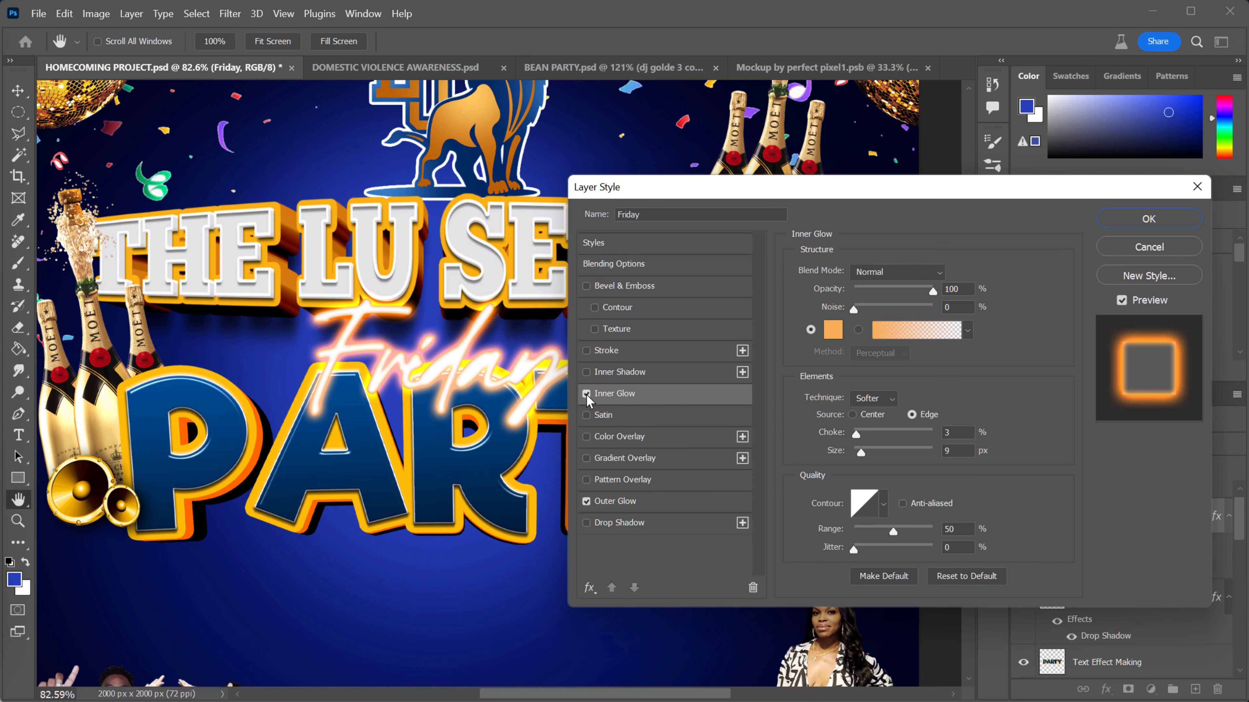
pyautogui.click(586, 394)
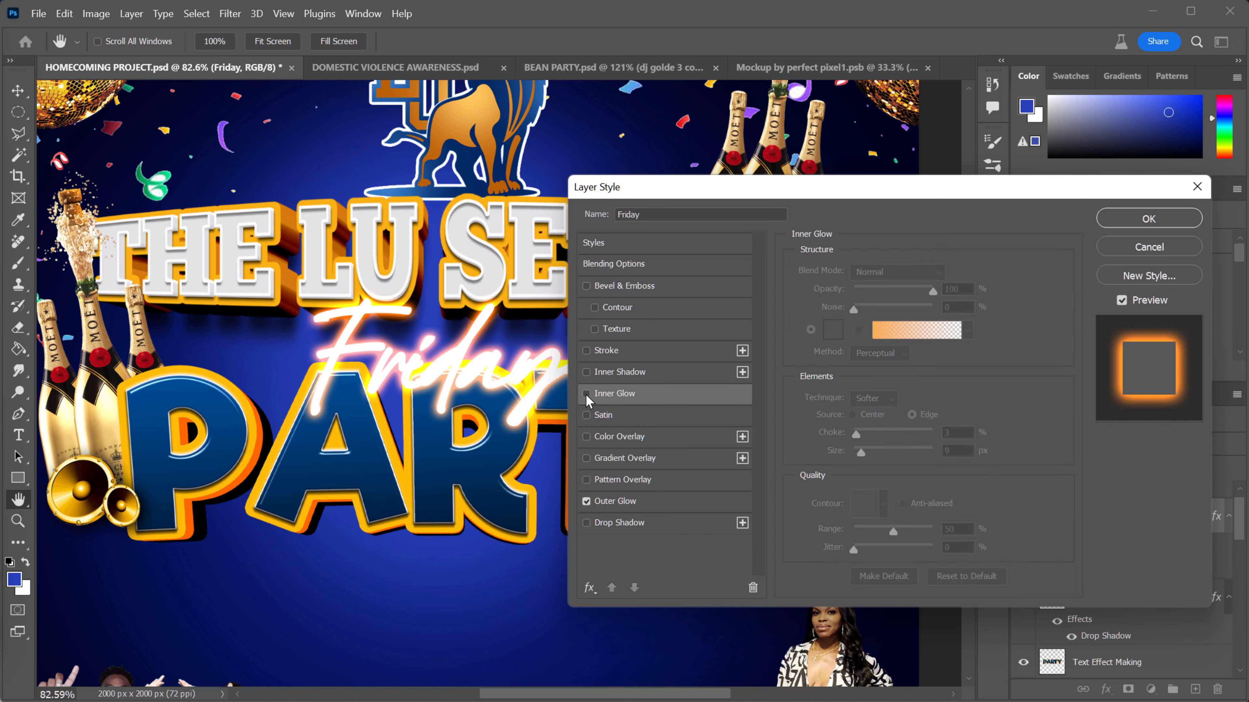
pyautogui.click(585, 394)
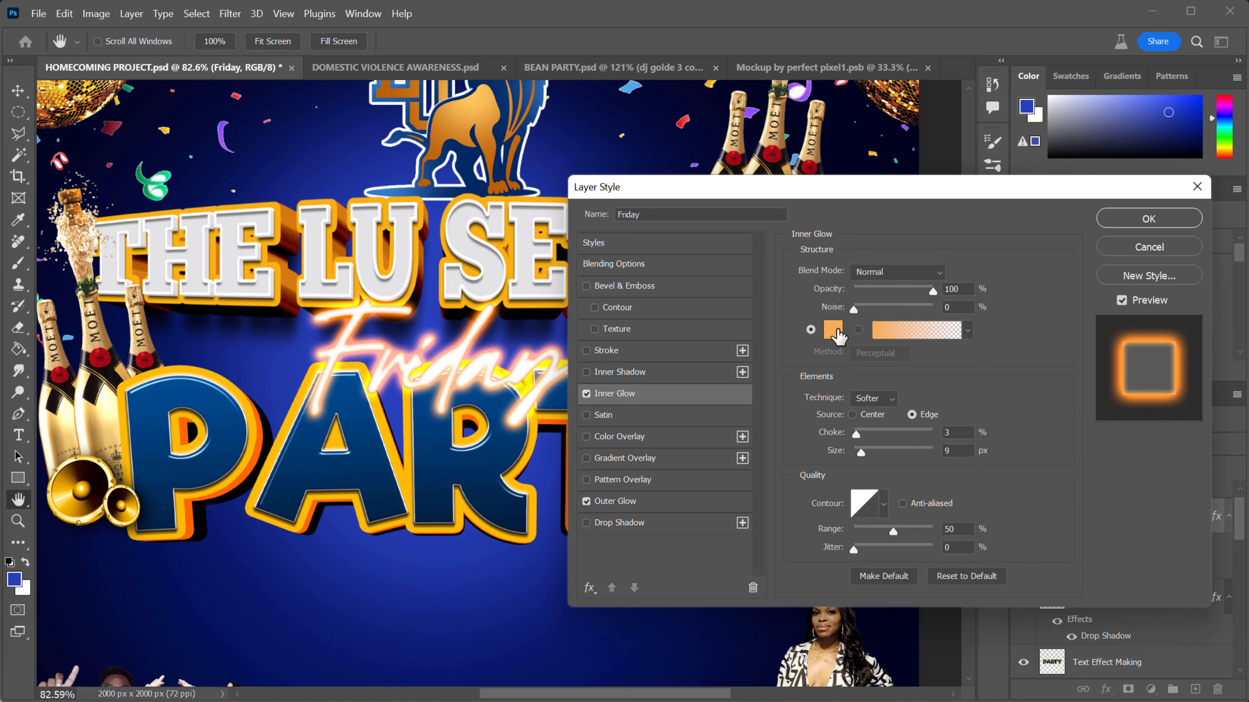
pyautogui.click(834, 330)
pyautogui.click(858, 214)
pyautogui.click(857, 211)
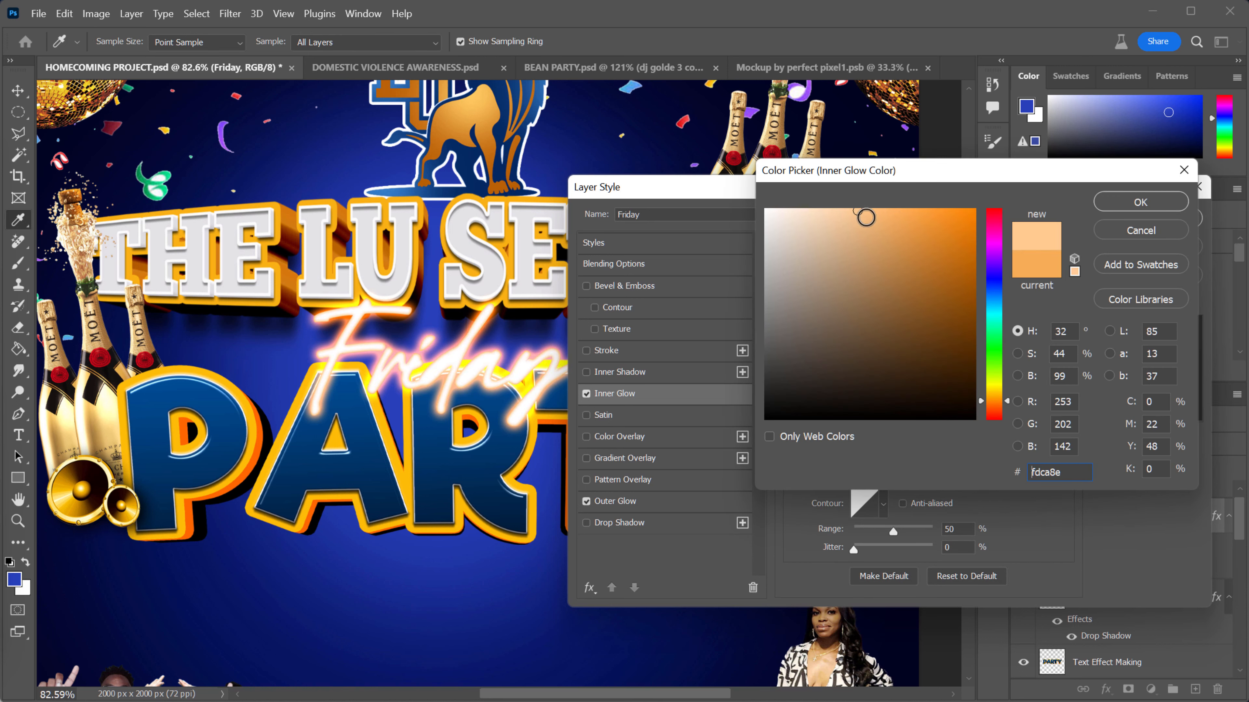
pyautogui.click(1000, 397)
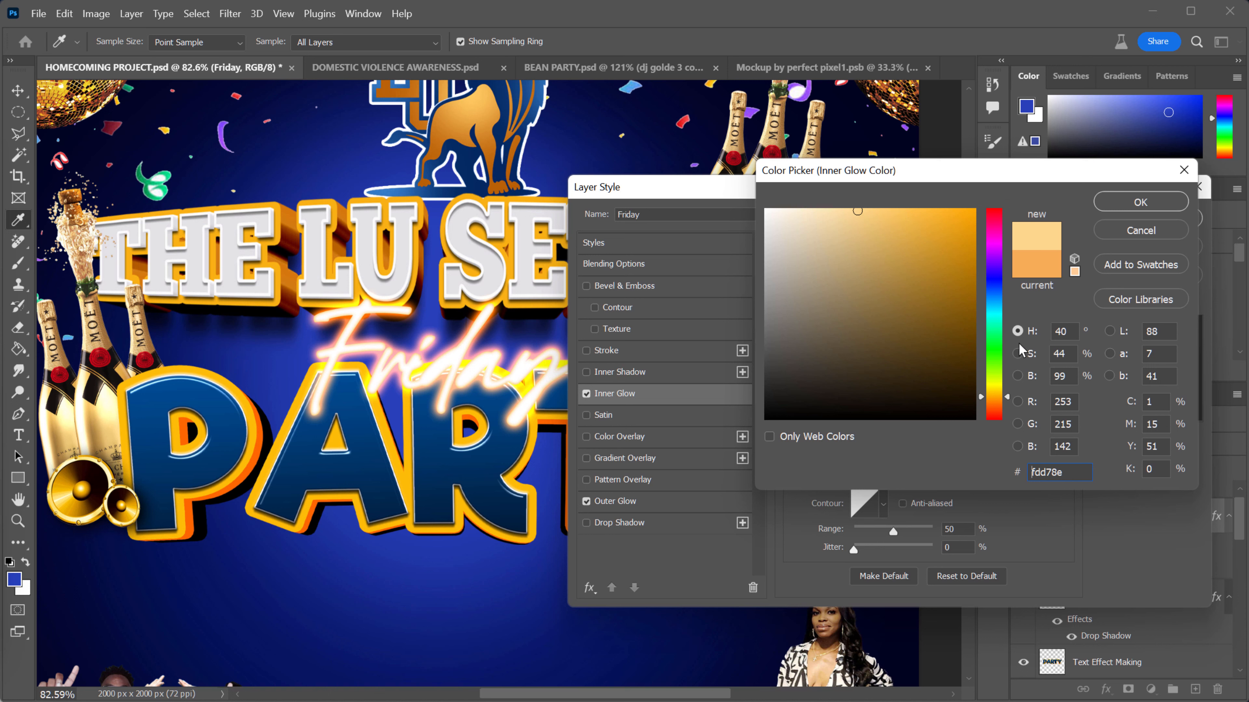
pyautogui.moveTo(1007, 396); pyautogui.dragTo(1007, 395)
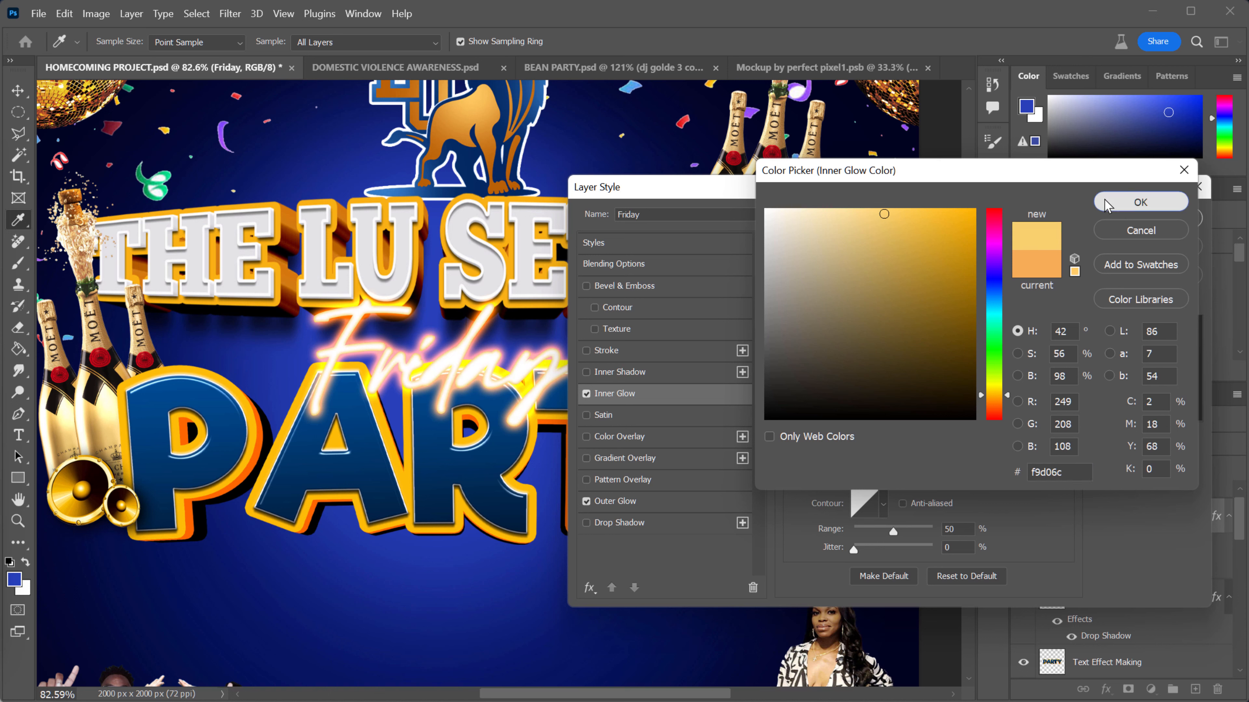
pyautogui.click(1140, 202)
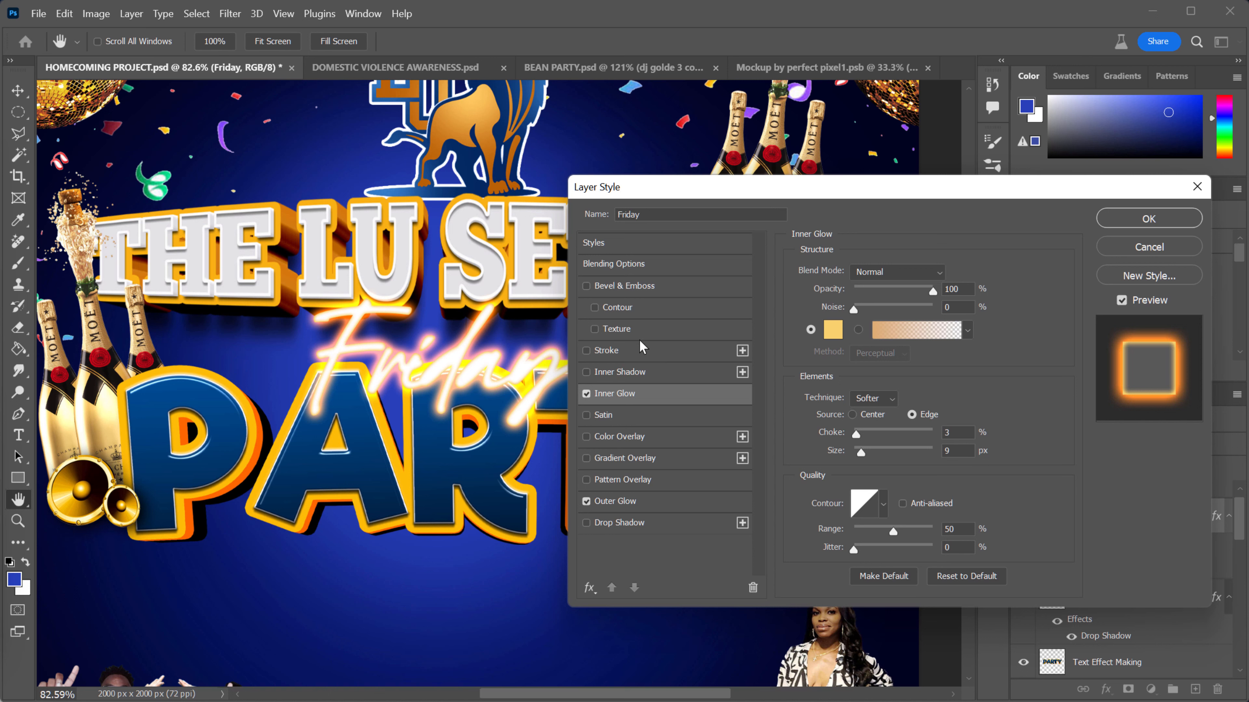
# - Change the Friday text's outer glow to dark orange #c35504 with a 16% spread and apply the layer style
pyautogui.click(615, 501)
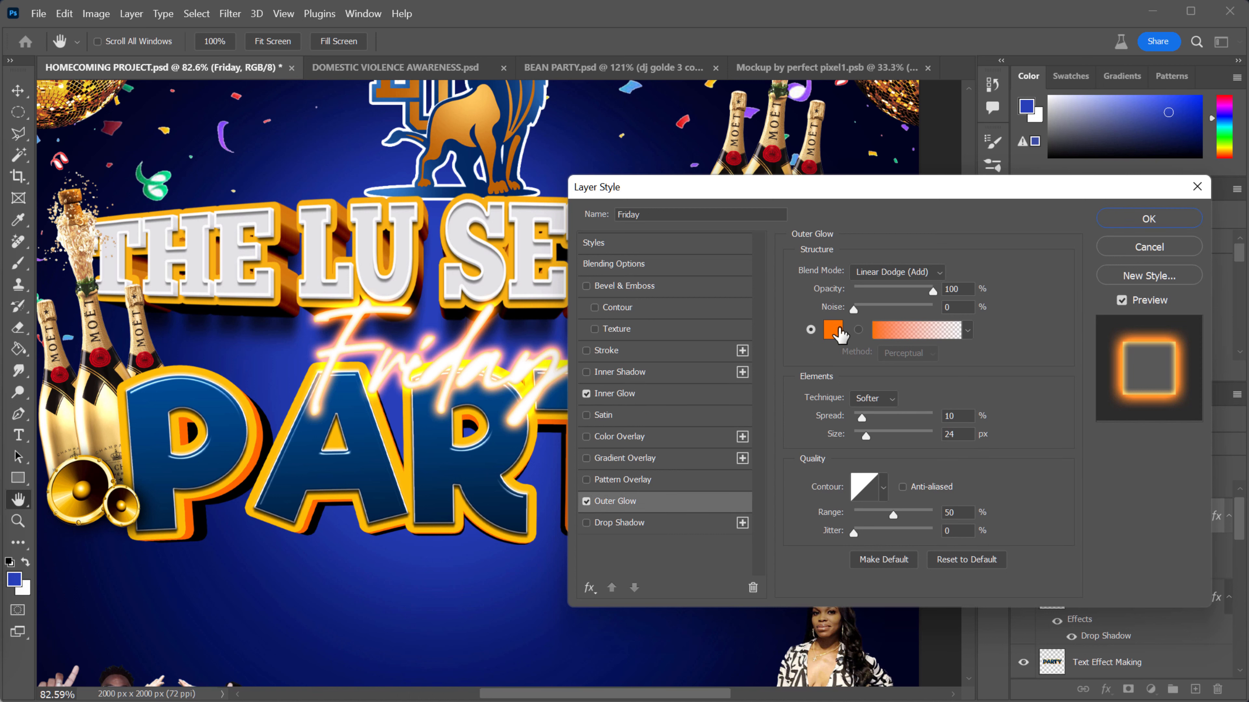
pyautogui.click(833, 330)
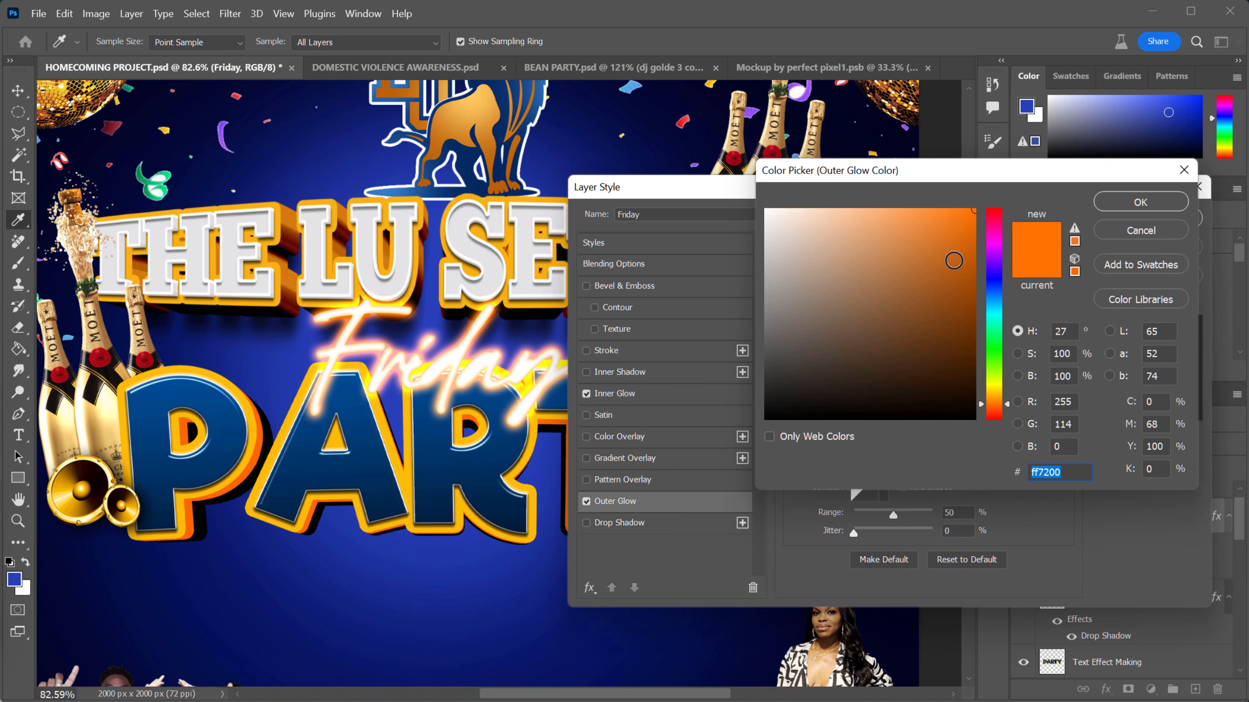
pyautogui.moveTo(1008, 407); pyautogui.dragTo(1005, 400)
pyautogui.click(961, 255)
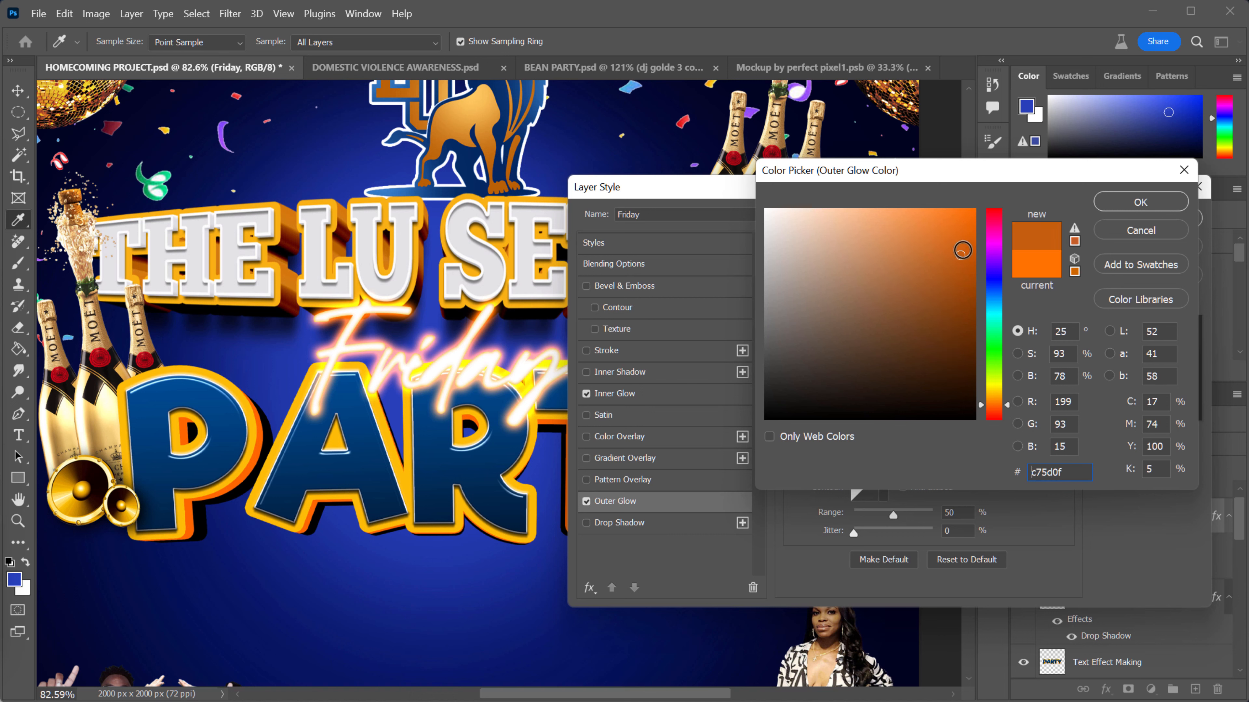
pyautogui.click(949, 233)
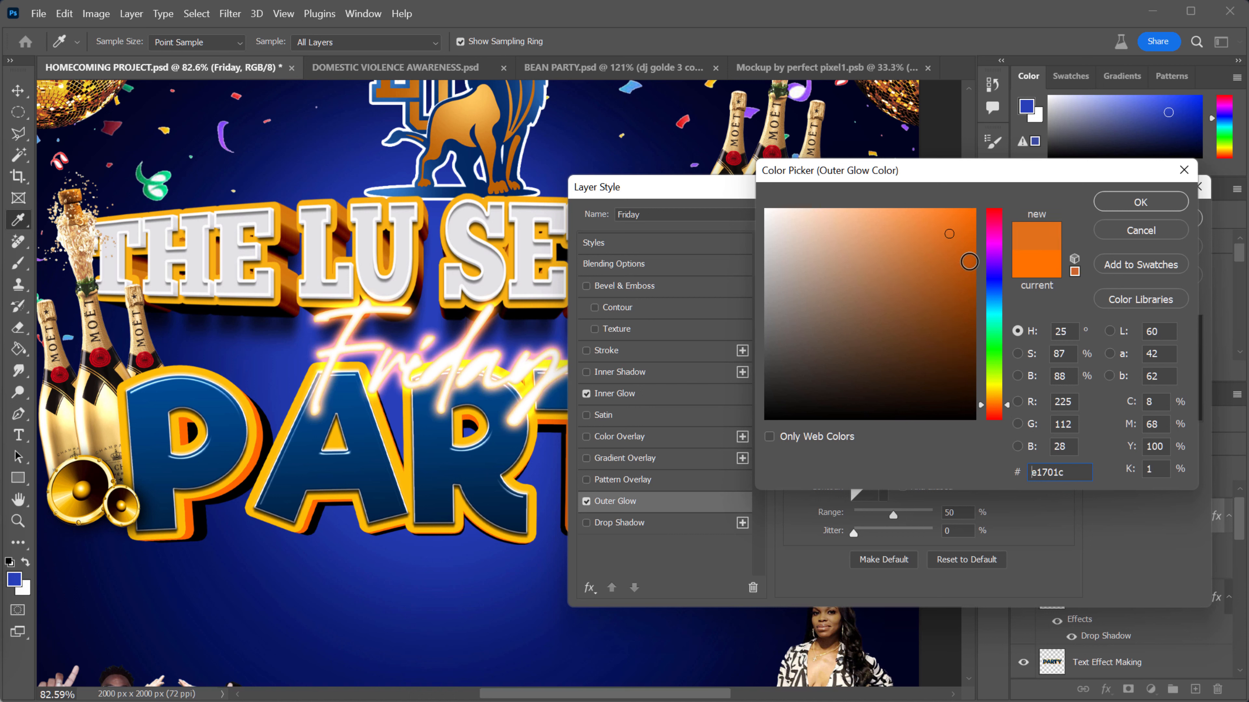
pyautogui.click(969, 261)
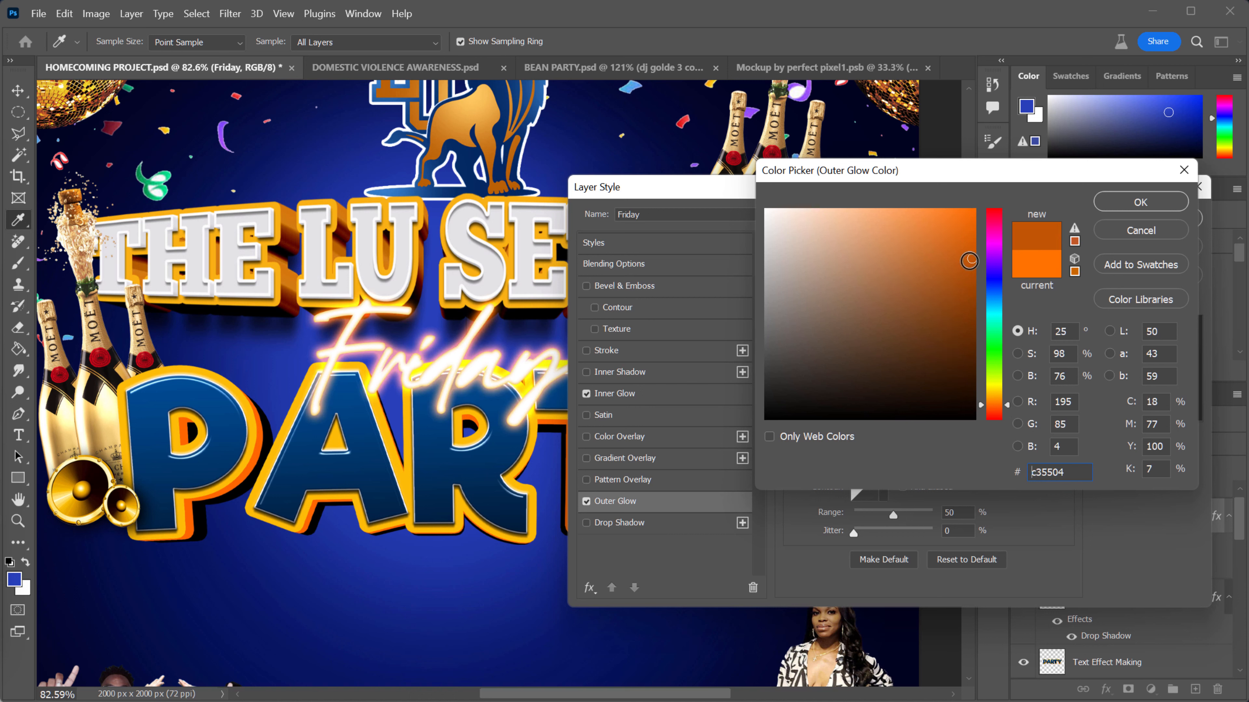
pyautogui.click(1144, 200)
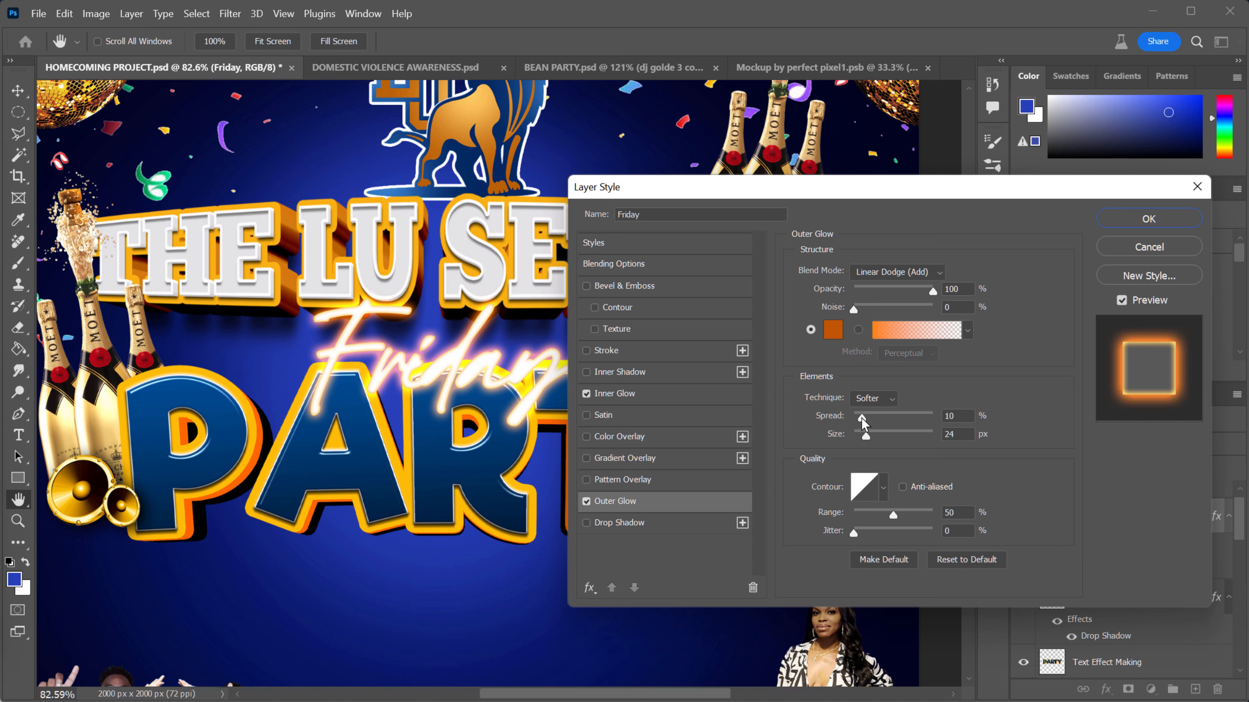
pyautogui.moveTo(865, 422); pyautogui.dragTo(867, 438)
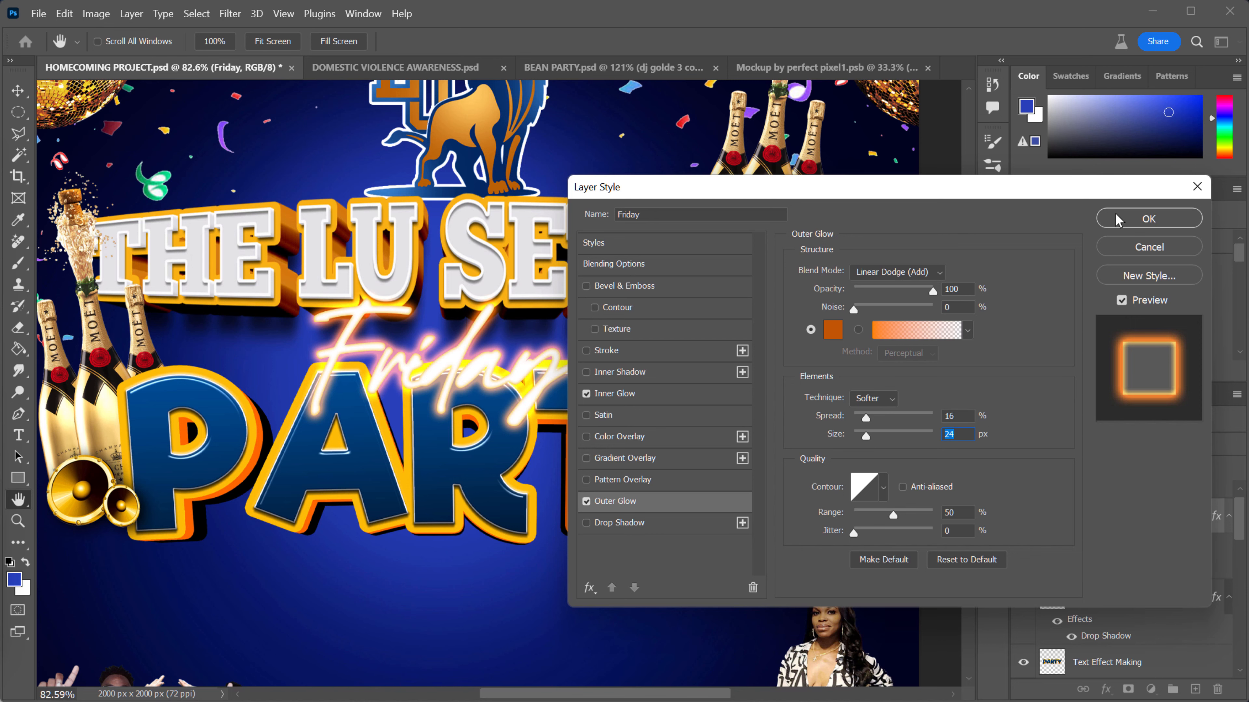
pyautogui.click(1117, 220)
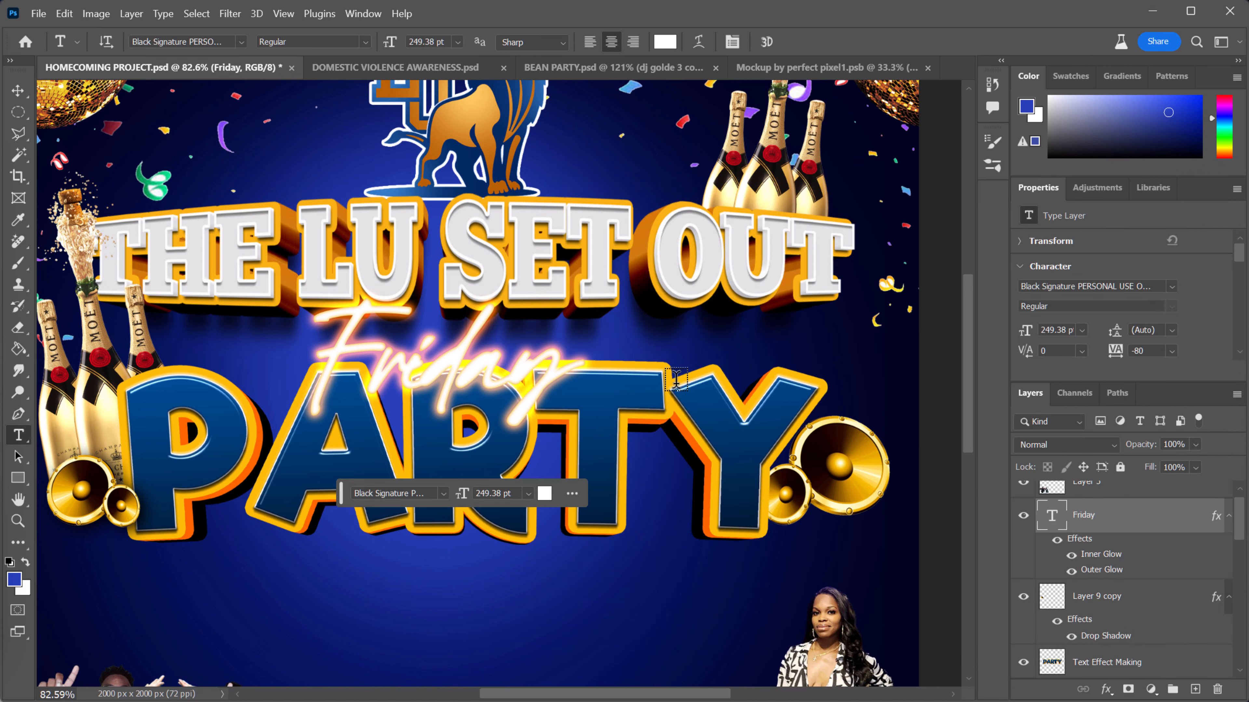
# - Scale the Friday text up to about 104% and center it horizontally over the top of the PARTY title
pyautogui.click(18, 91)
pyautogui.scroll(-3, 732, 512)
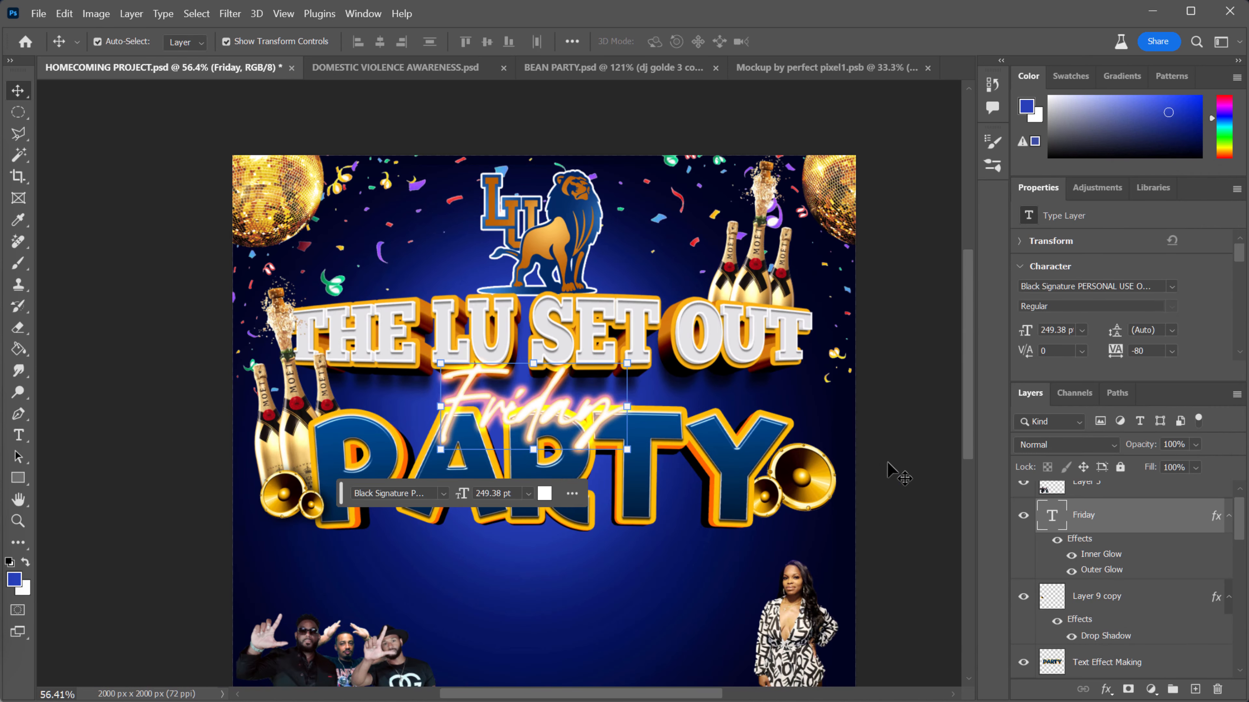
pyautogui.click(888, 463)
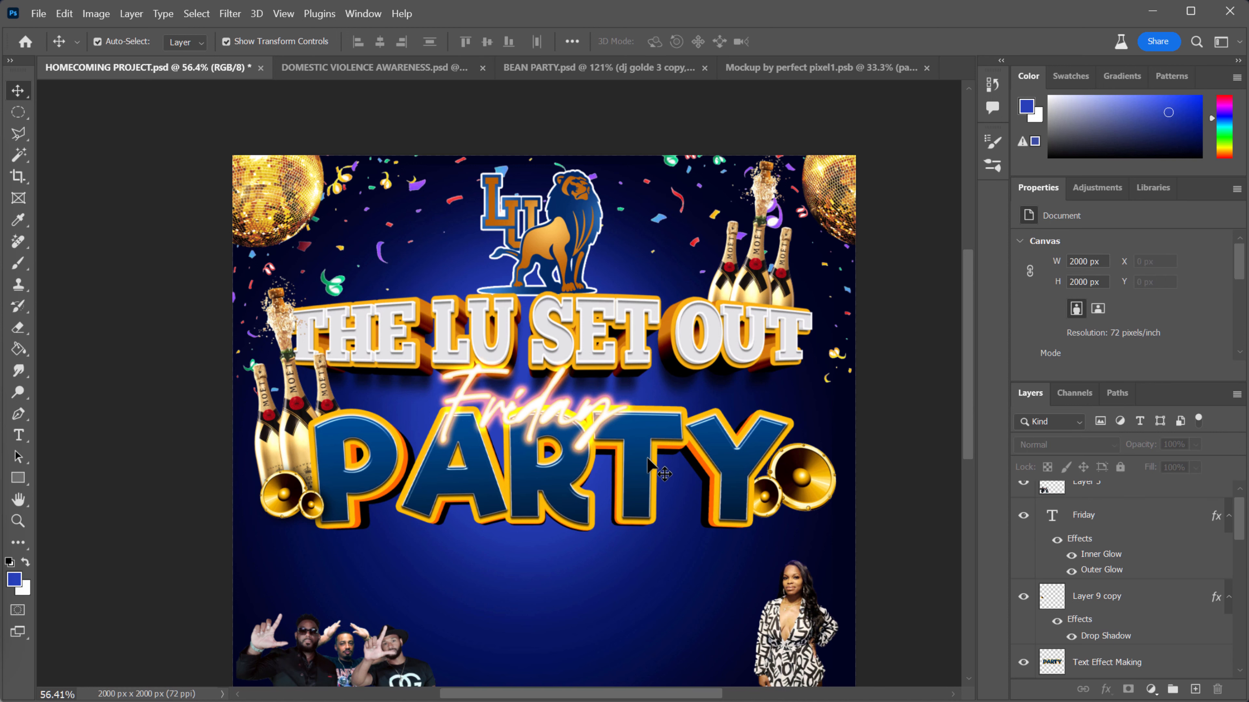
pyautogui.click(608, 423)
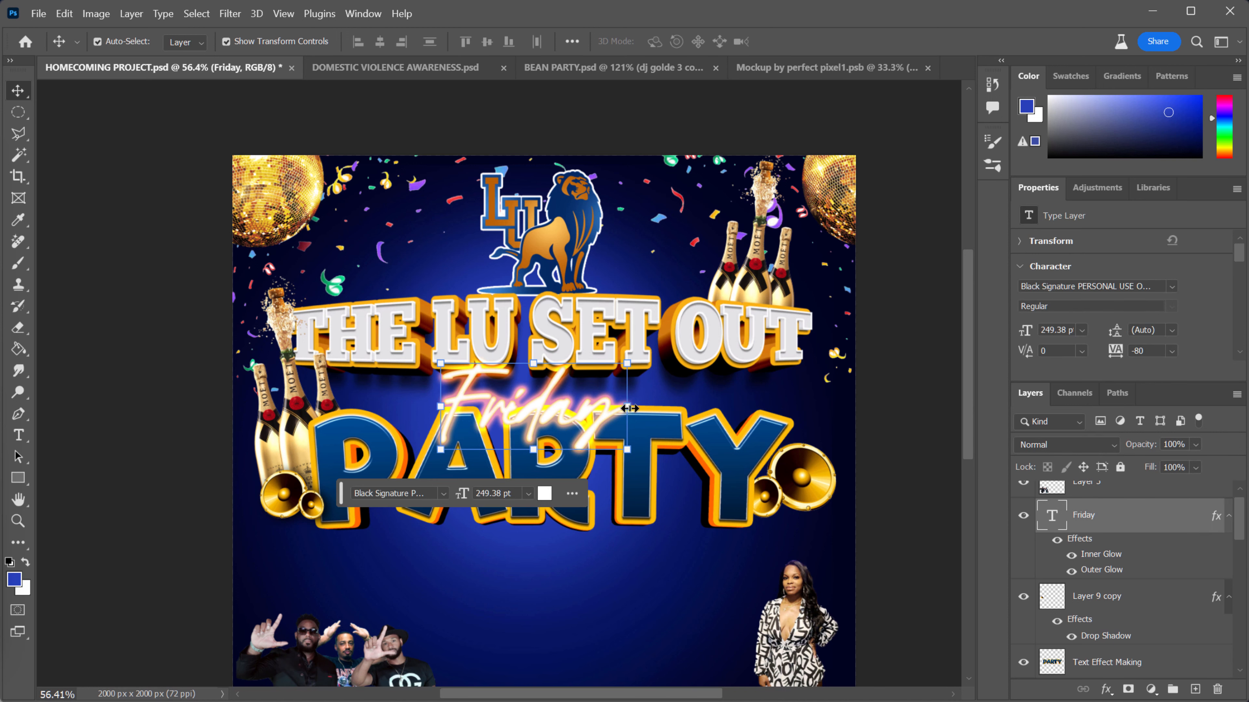
pyautogui.moveTo(629, 408); pyautogui.dragTo(605, 413)
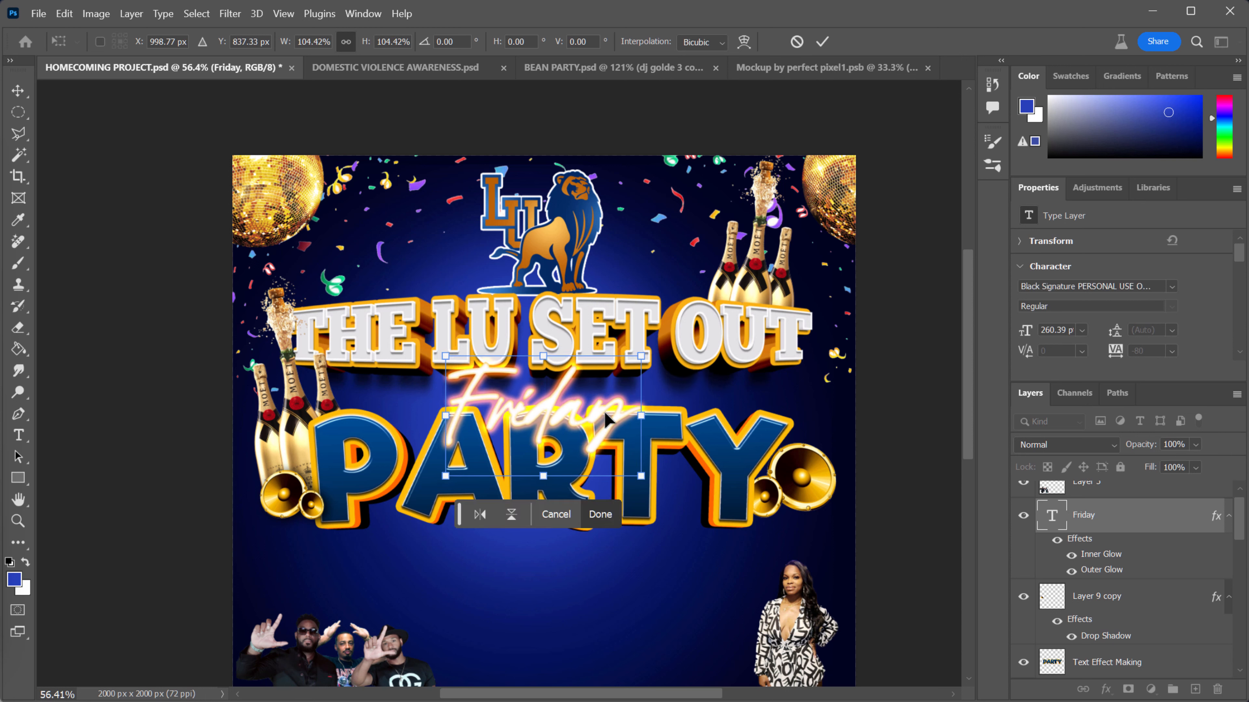
pyautogui.press('Return')
pyautogui.press('v')
pyautogui.moveTo(745, 470); pyautogui.dragTo(733, 488)
pyautogui.click(962, 487)
# - Enlarge the Layer 11 blue glow to about 2028 × 2235 px, positioned at about X 0, Y -238 px
pyautogui.hotkey('ctrl', '-')
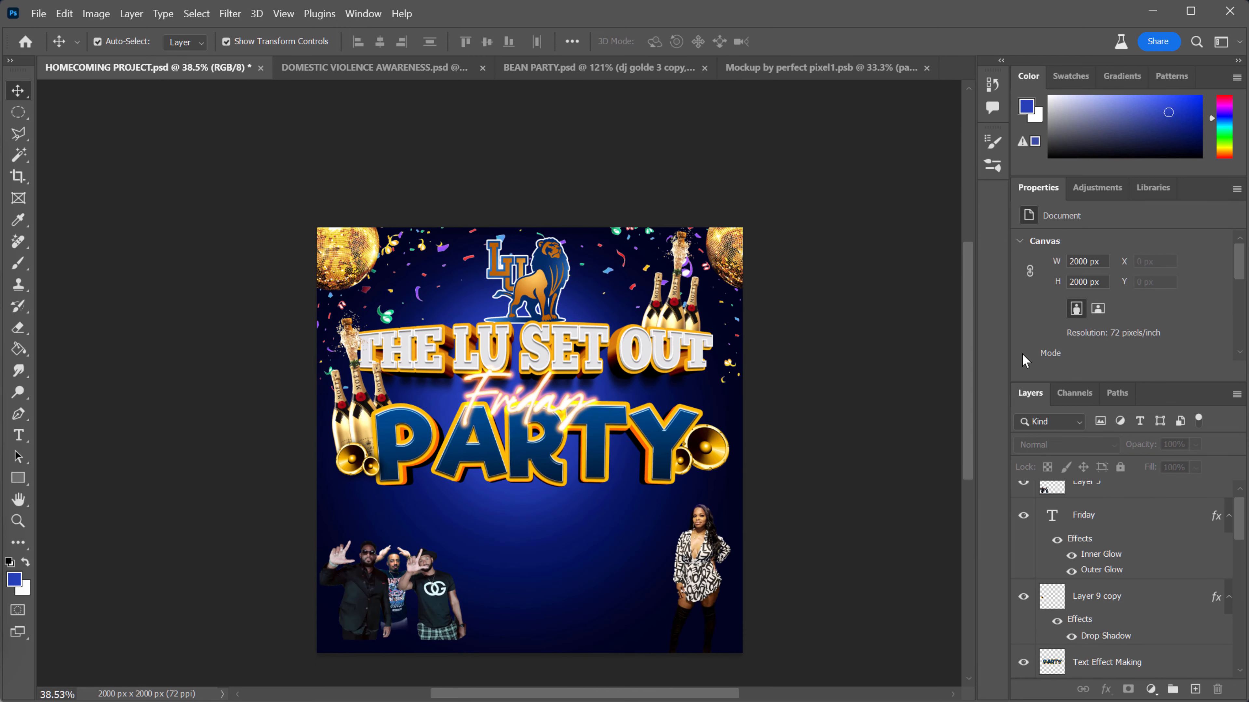
pyautogui.moveTo(966, 328); pyautogui.dragTo(967, 344)
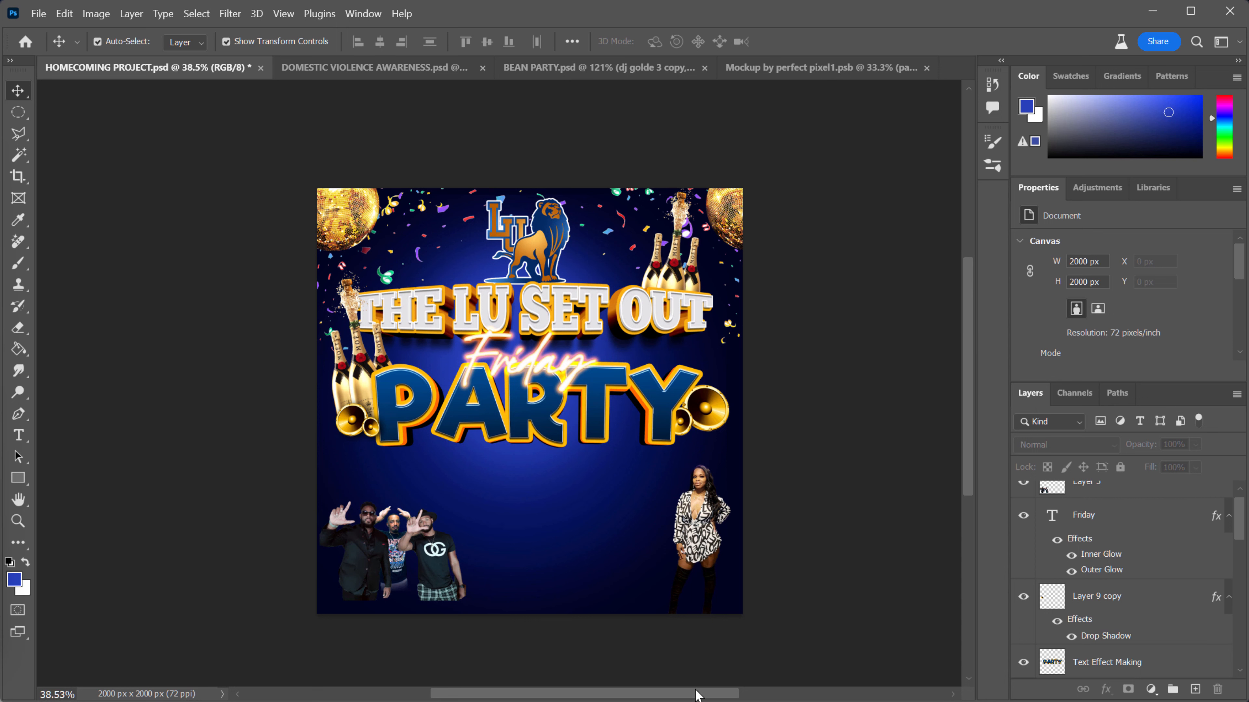
pyautogui.moveTo(704, 696); pyautogui.dragTo(726, 697)
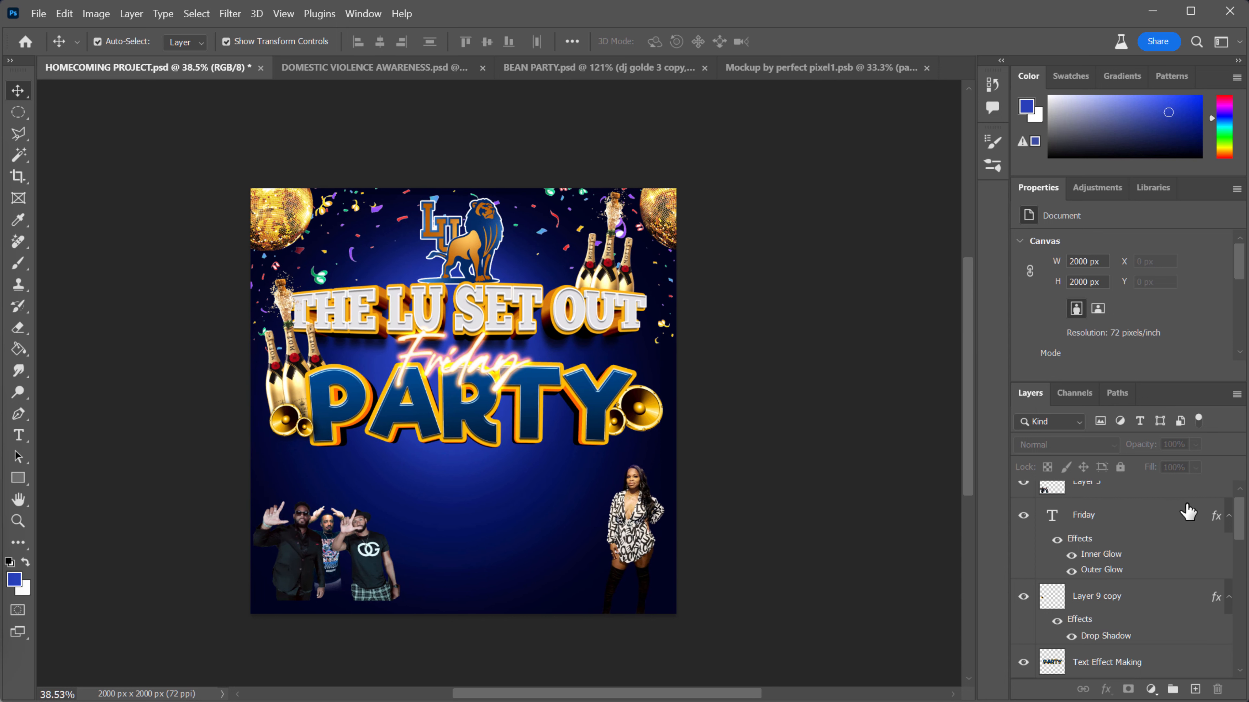
pyautogui.moveTo(1240, 522); pyautogui.dragTo(1243, 650)
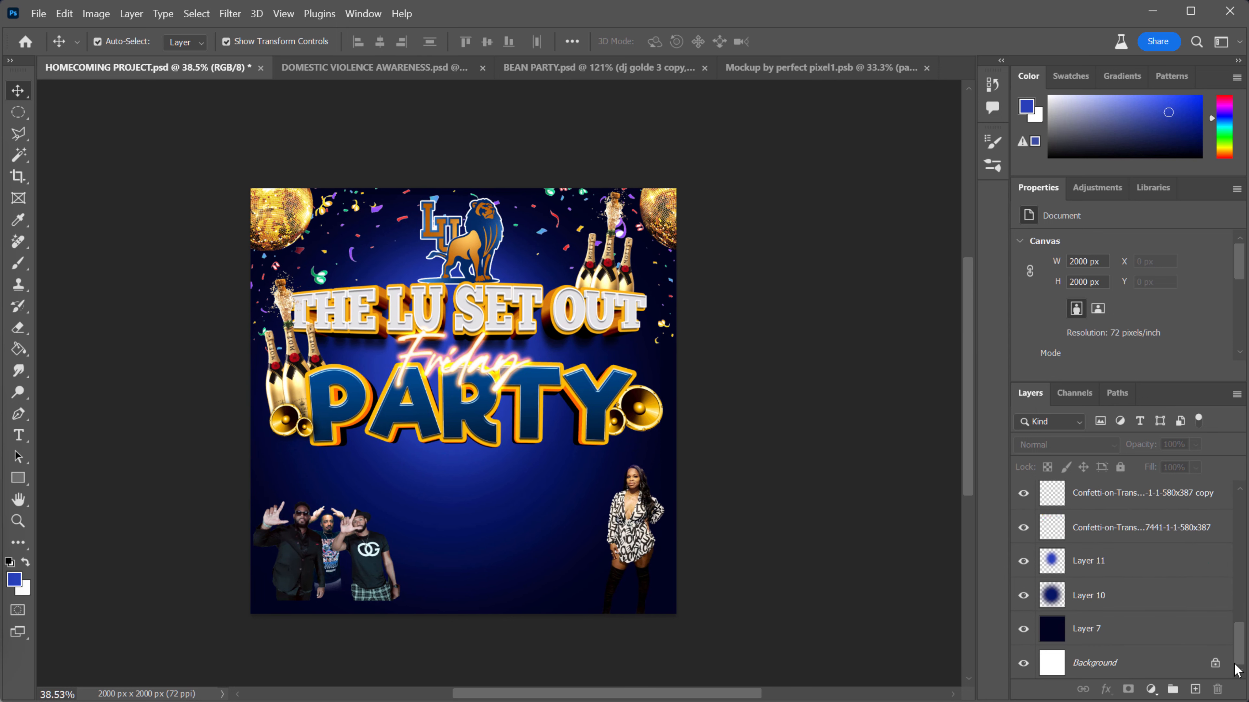
pyautogui.click(1105, 601)
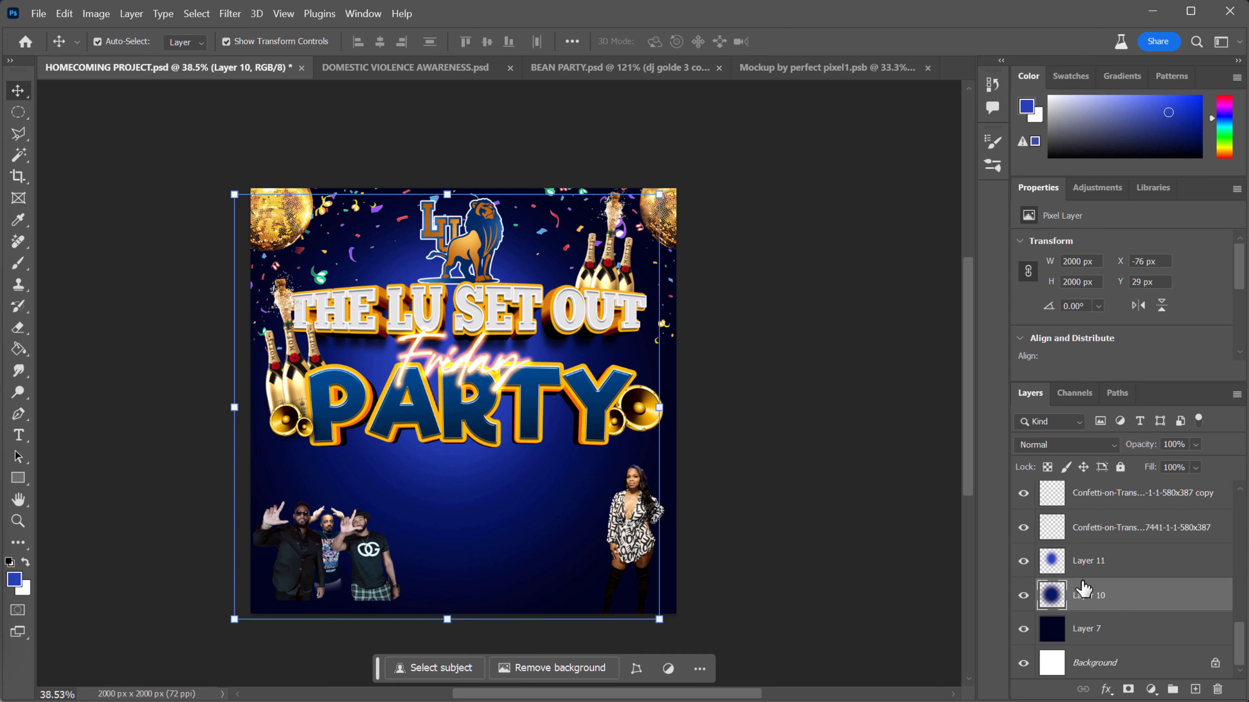
pyautogui.click(1102, 567)
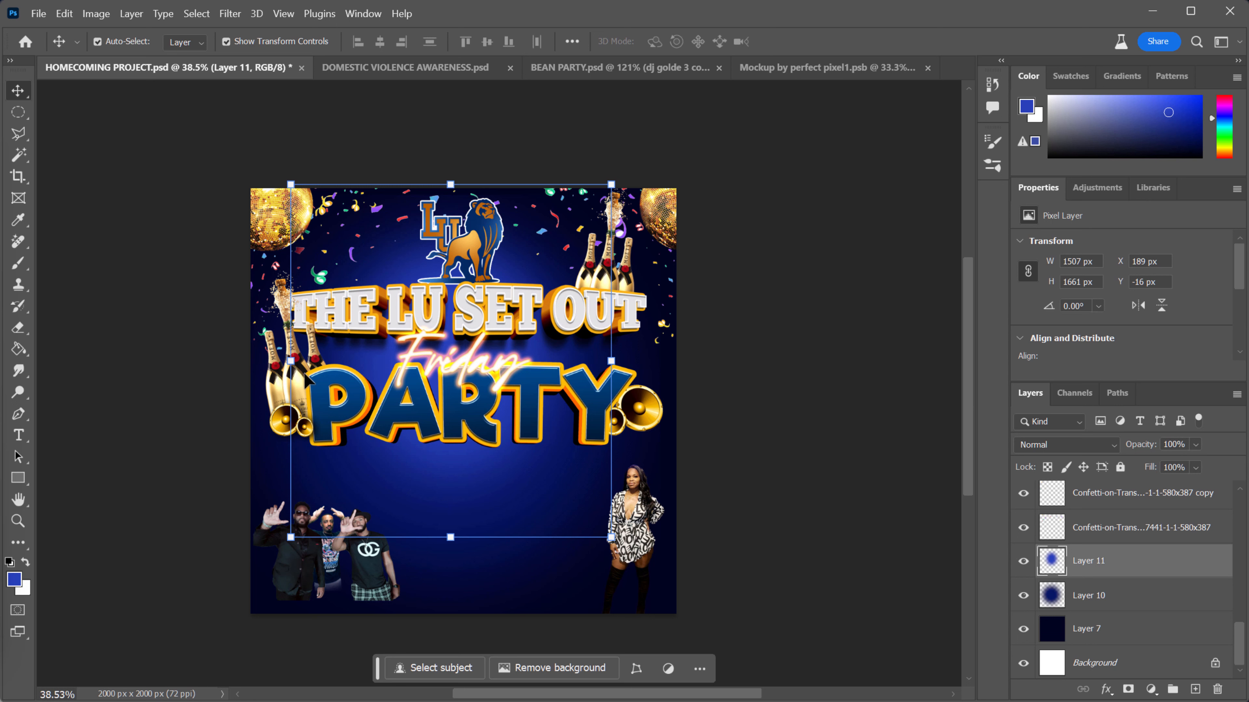
pyautogui.moveTo(290, 362); pyautogui.dragTo(256, 362)
pyautogui.moveTo(622, 362); pyautogui.dragTo(688, 361)
pyautogui.moveTo(538, 470); pyautogui.dragTo(532, 483)
pyautogui.press('Return')
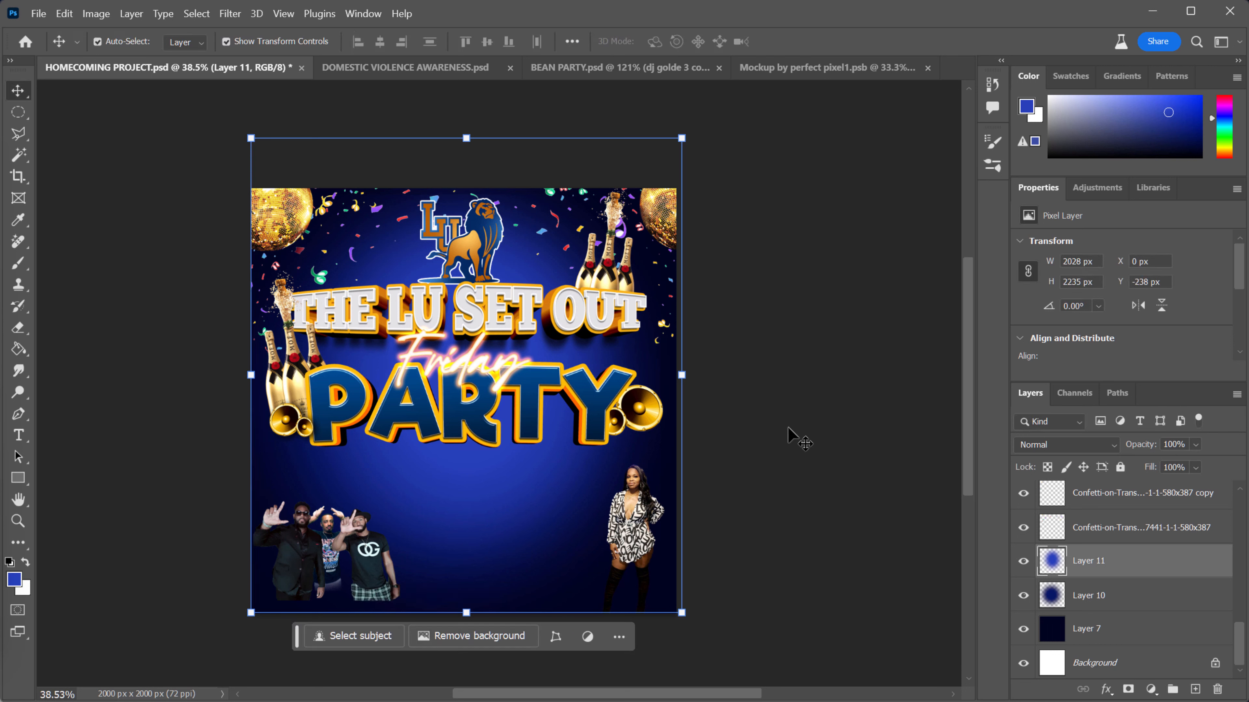
pyautogui.click(786, 459)
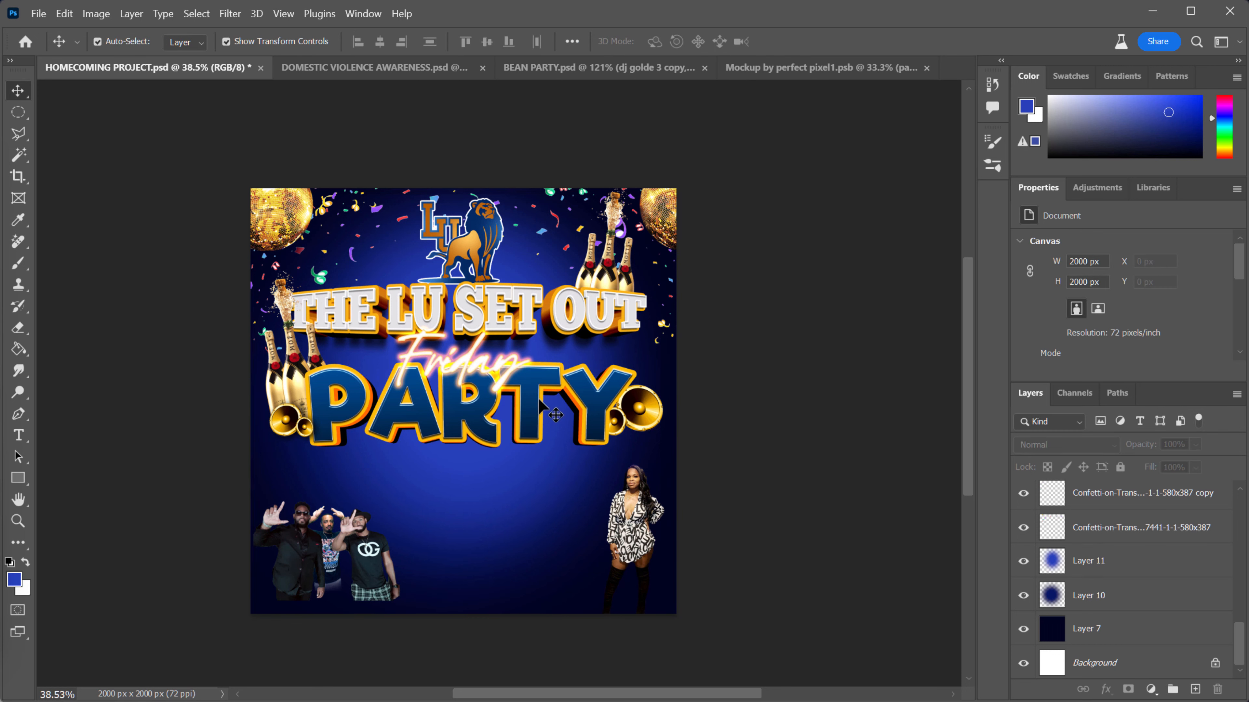
# - Switch to the Chrome window with the party silhouette results and inspect the purple-and-gold crowd image and its Freepik source page
pyautogui.scroll(2, 681, 351)
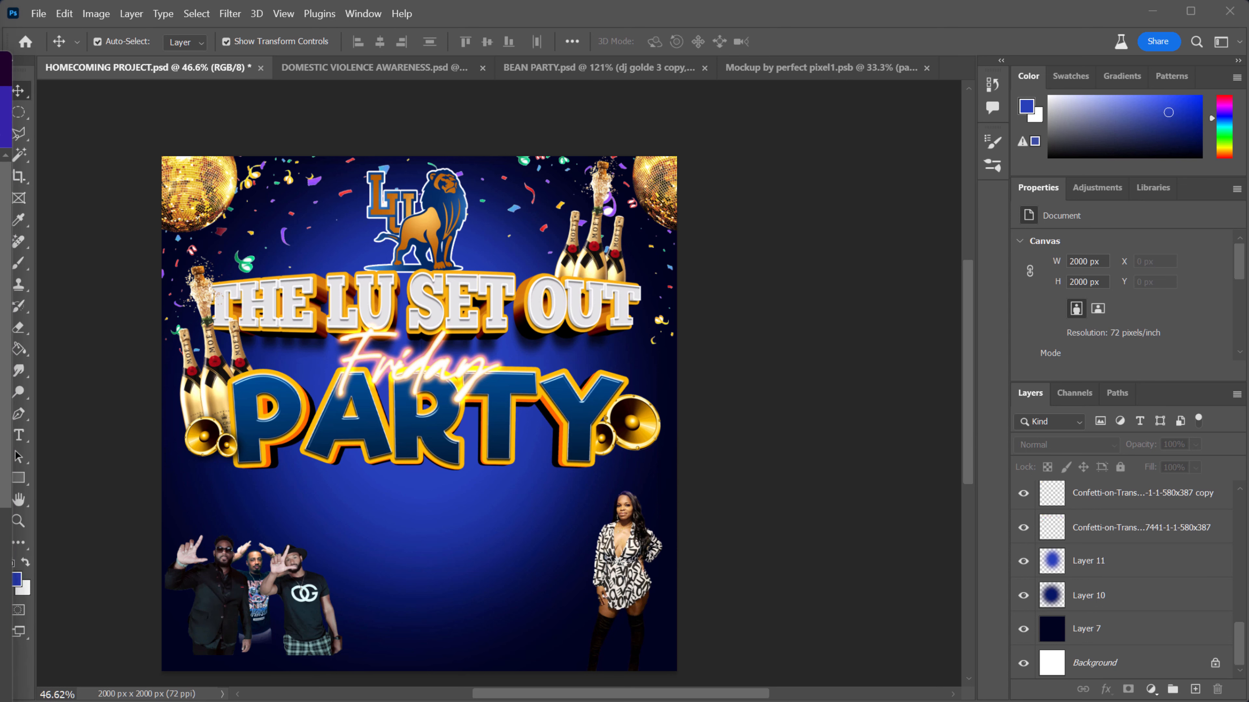
pyautogui.moveTo(5, 75); pyautogui.dragTo(291, 111)
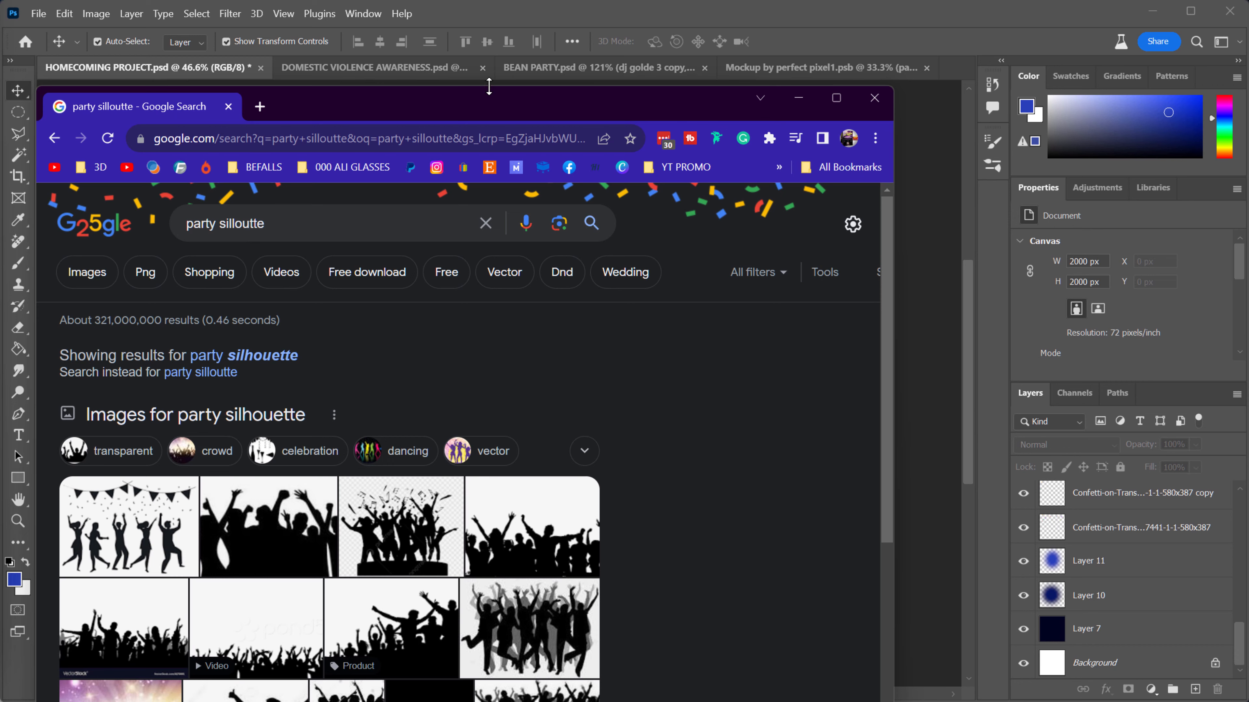
pyautogui.moveTo(489, 87); pyautogui.dragTo(543, 33)
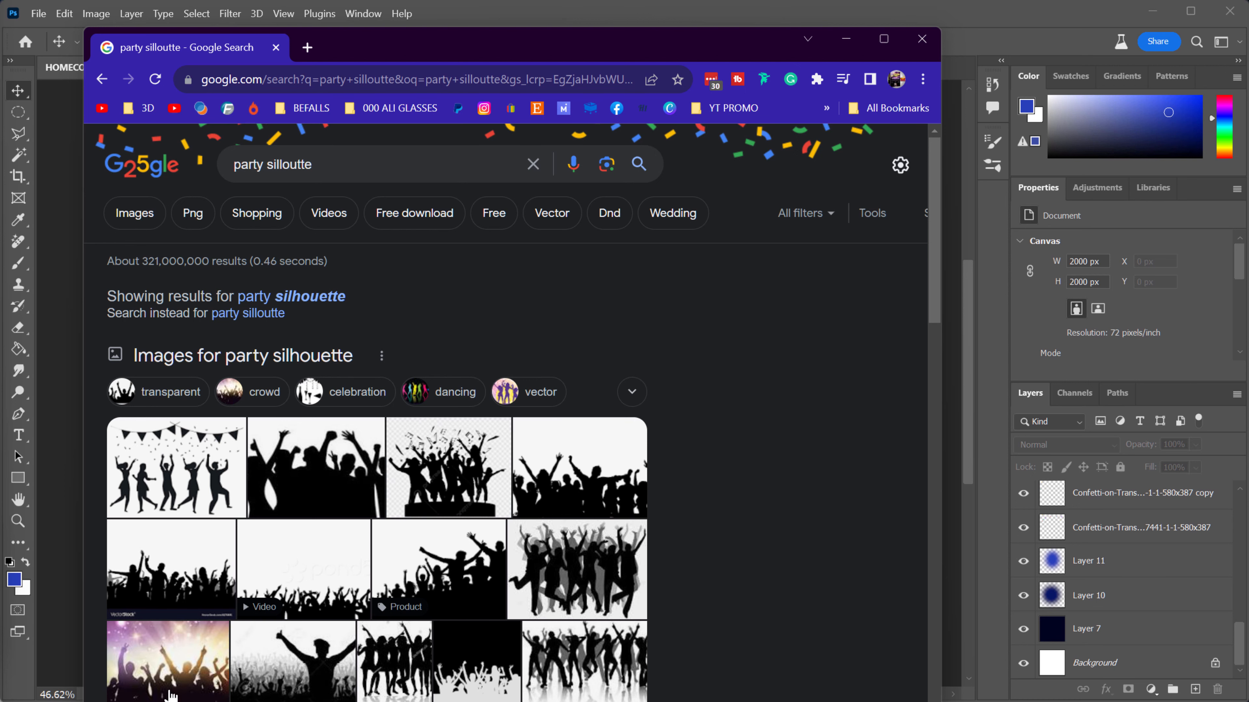
pyautogui.click(172, 661)
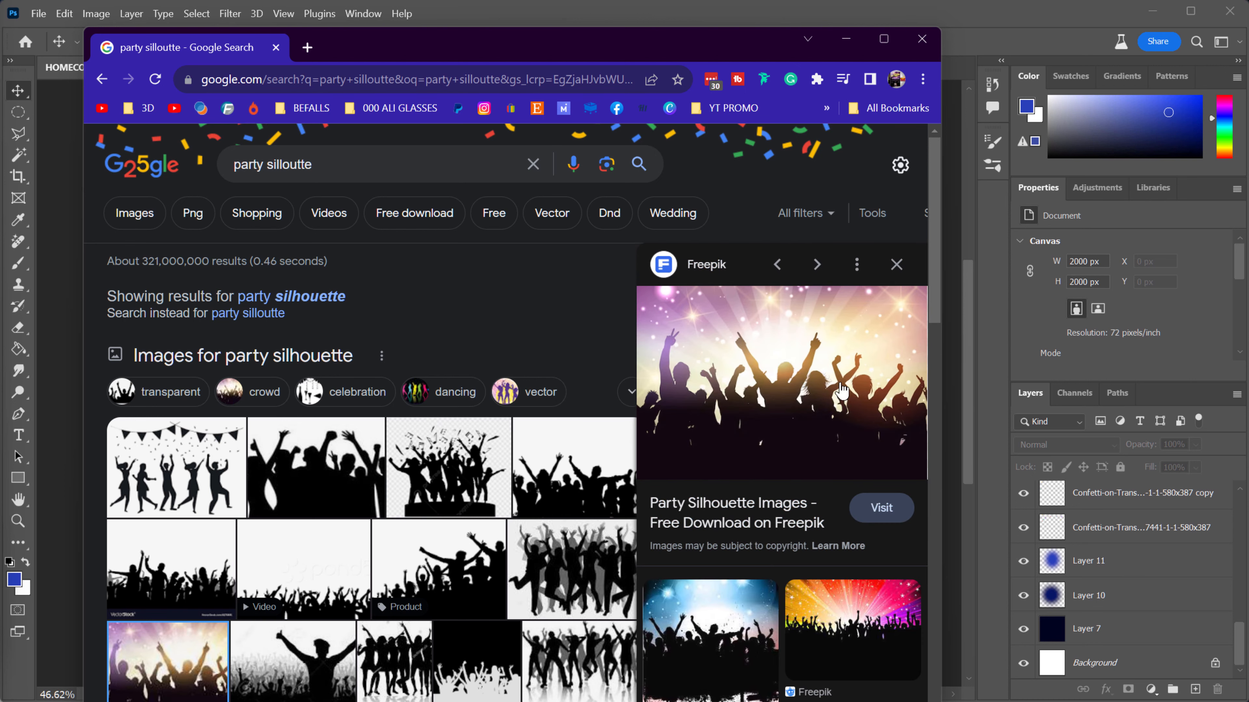
pyautogui.click(812, 381)
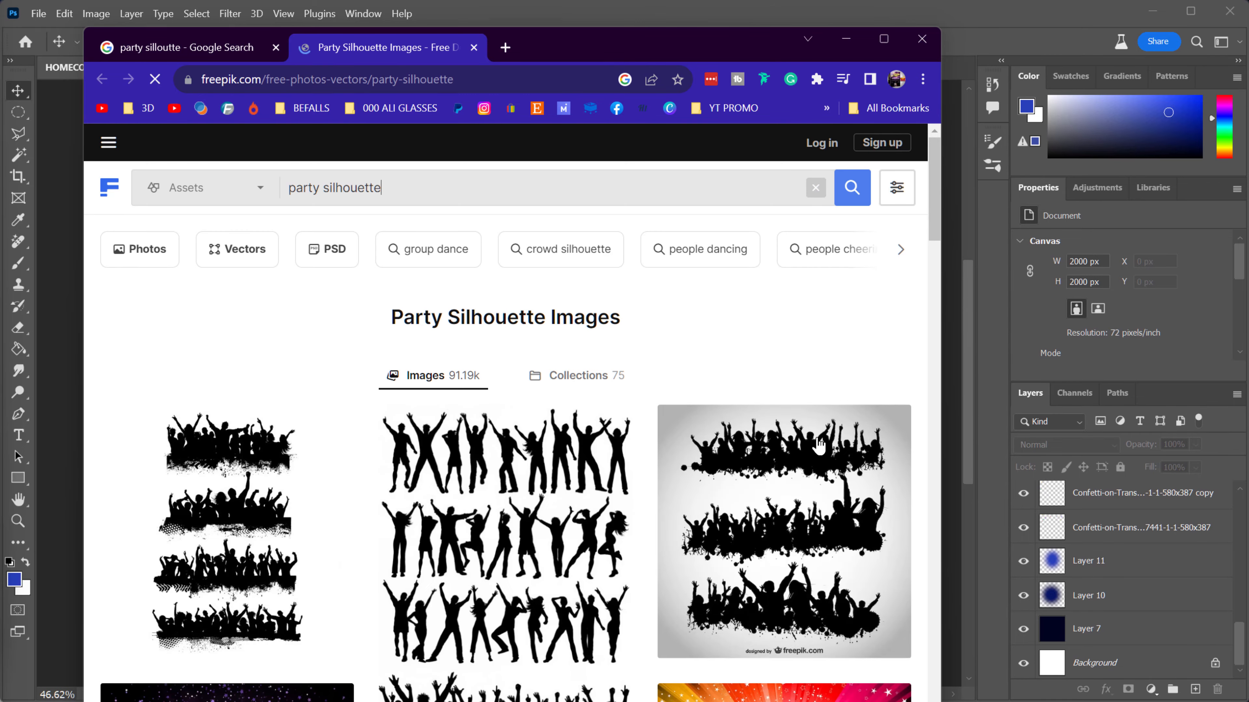
pyautogui.click(222, 48)
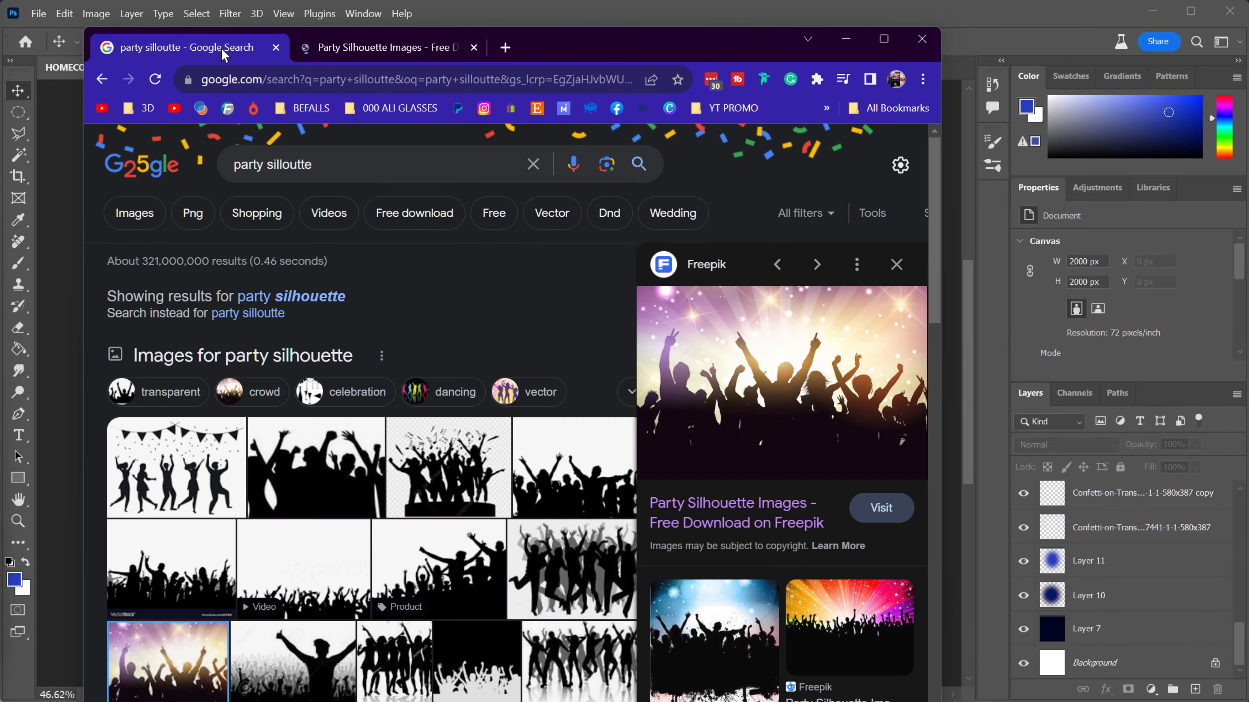
pyautogui.rightClick(774, 352)
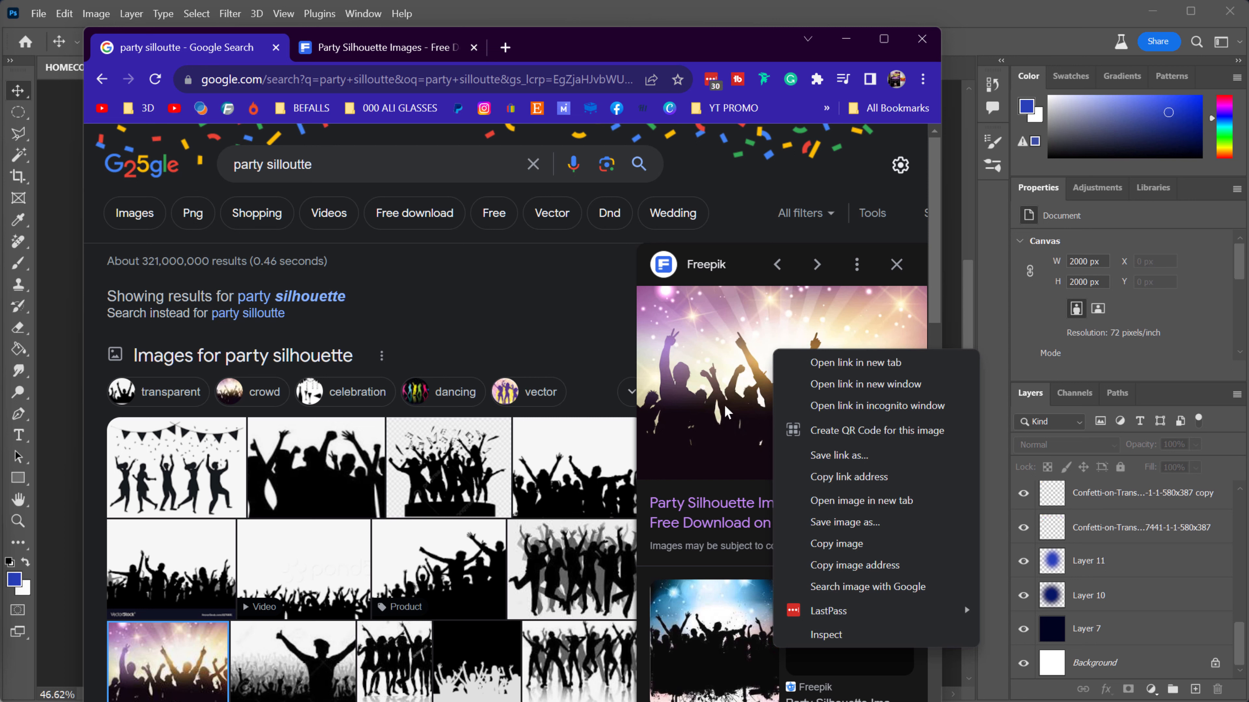
# - Copy the black crowd silhouette image with the plain white background from the search results and move the browser out of the way
pyautogui.click(585, 492)
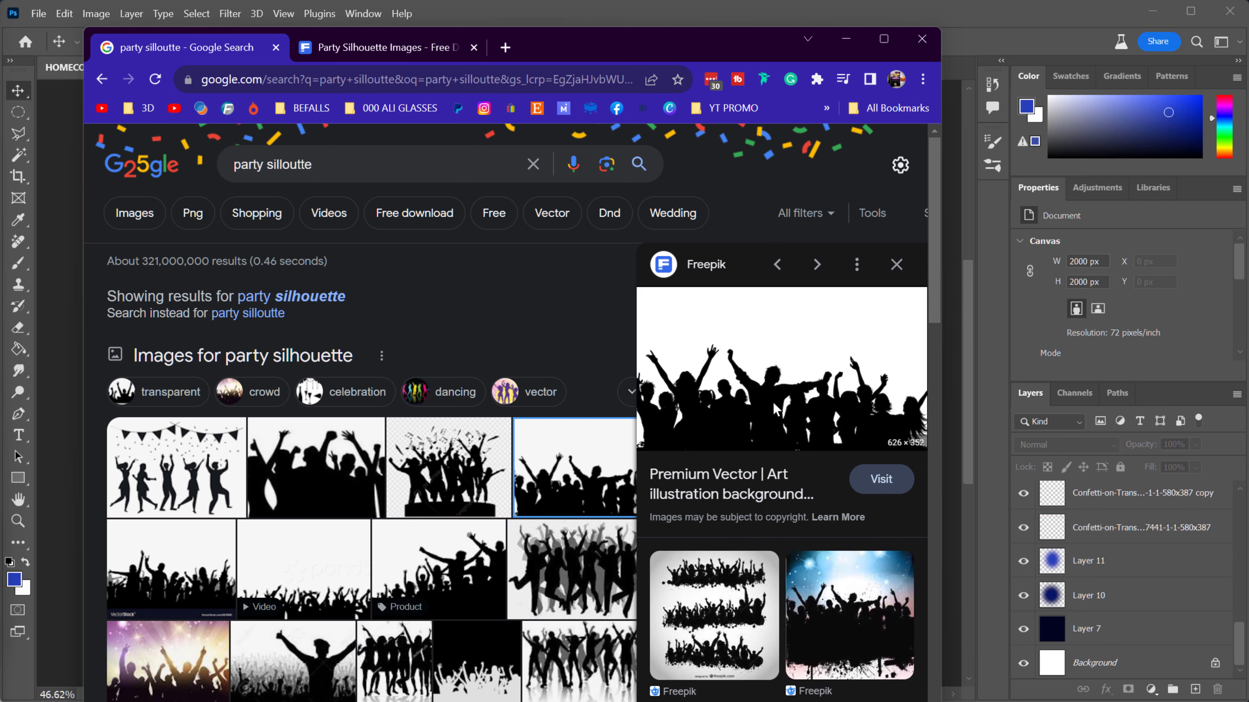
pyautogui.rightClick(777, 401)
pyautogui.click(850, 593)
pyautogui.click(170, 662)
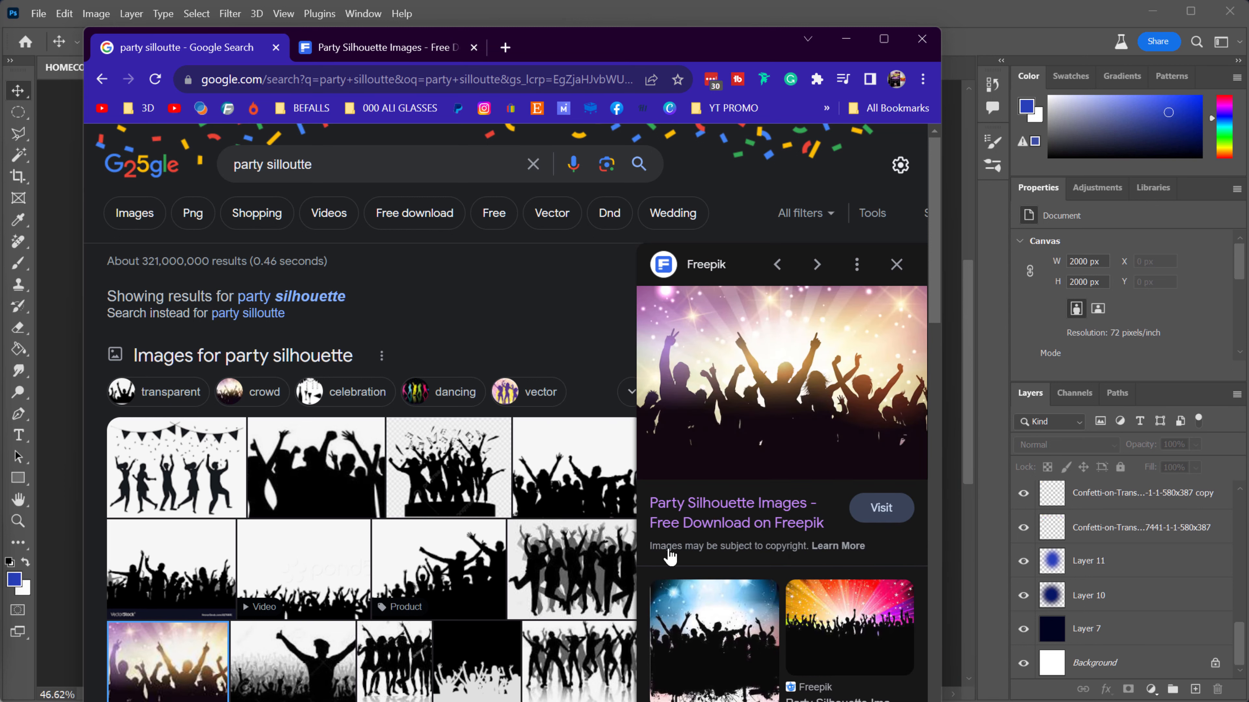
pyautogui.moveTo(637, 48); pyautogui.dragTo(0, 118)
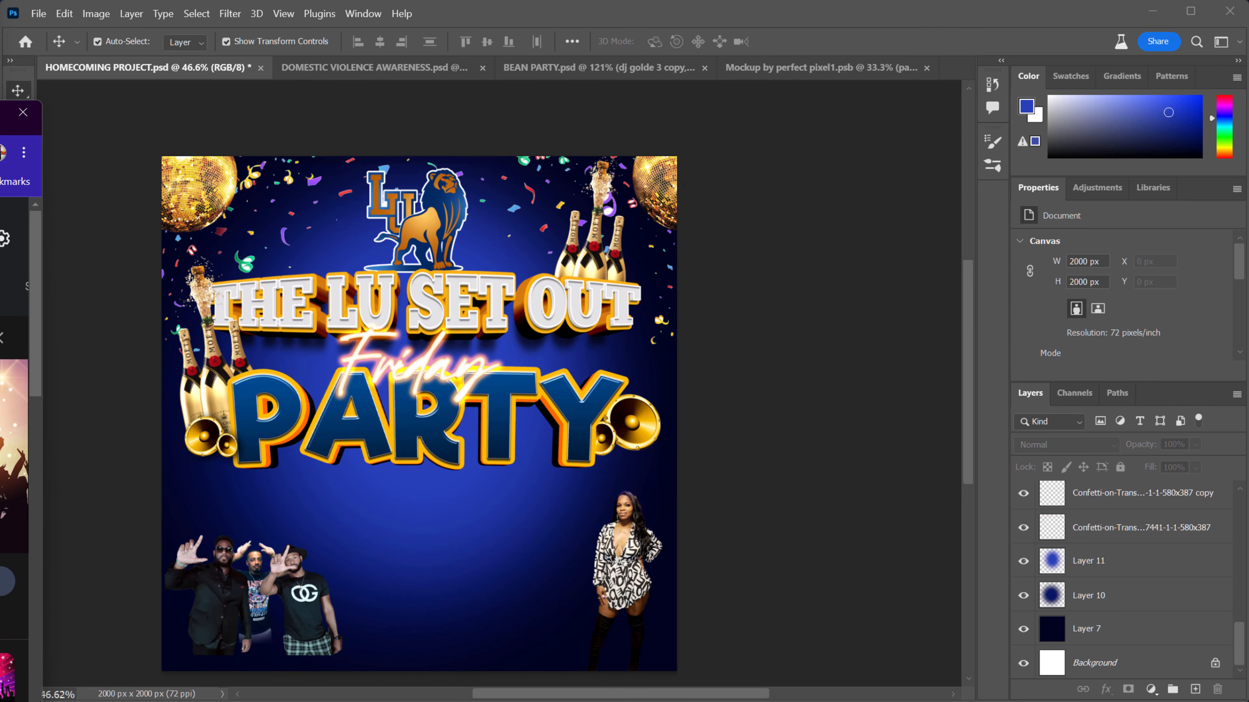
# - Paste the crowd silhouette into the flyer and scale it to about 319% so it spans the canvas width
pyautogui.click(63, 18)
pyautogui.click(64, 18)
pyautogui.click(66, 18)
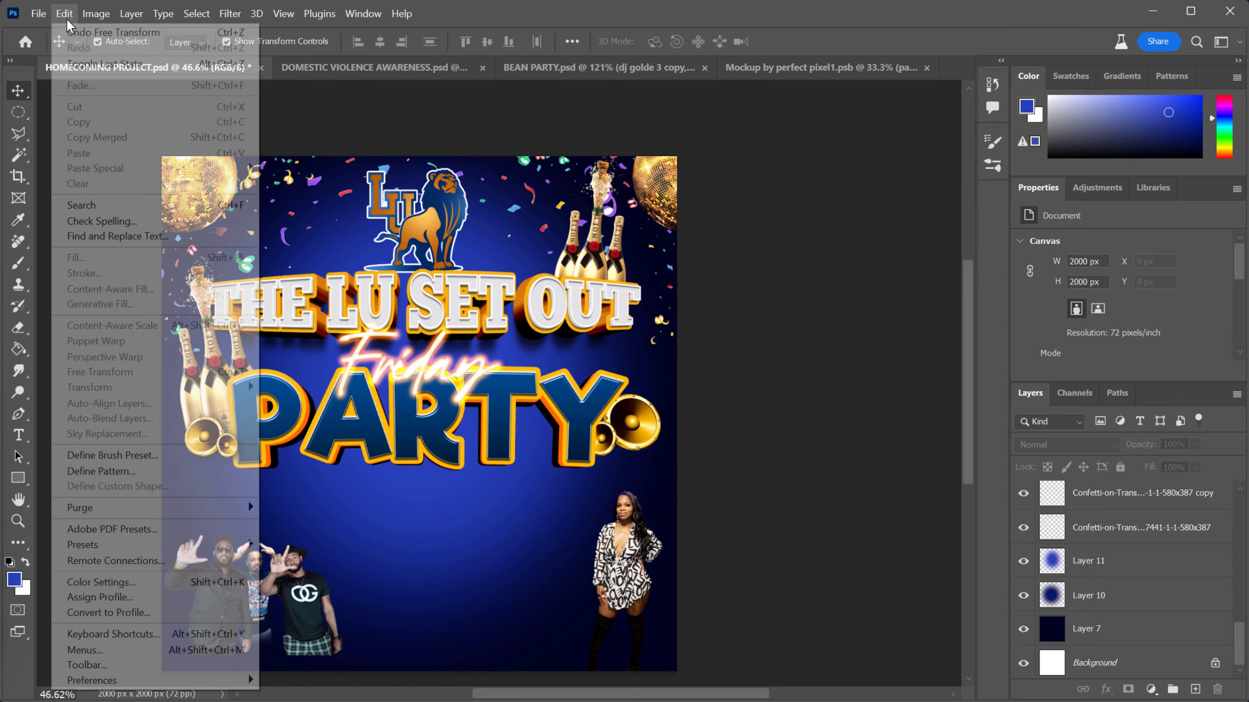
pyautogui.click(924, 436)
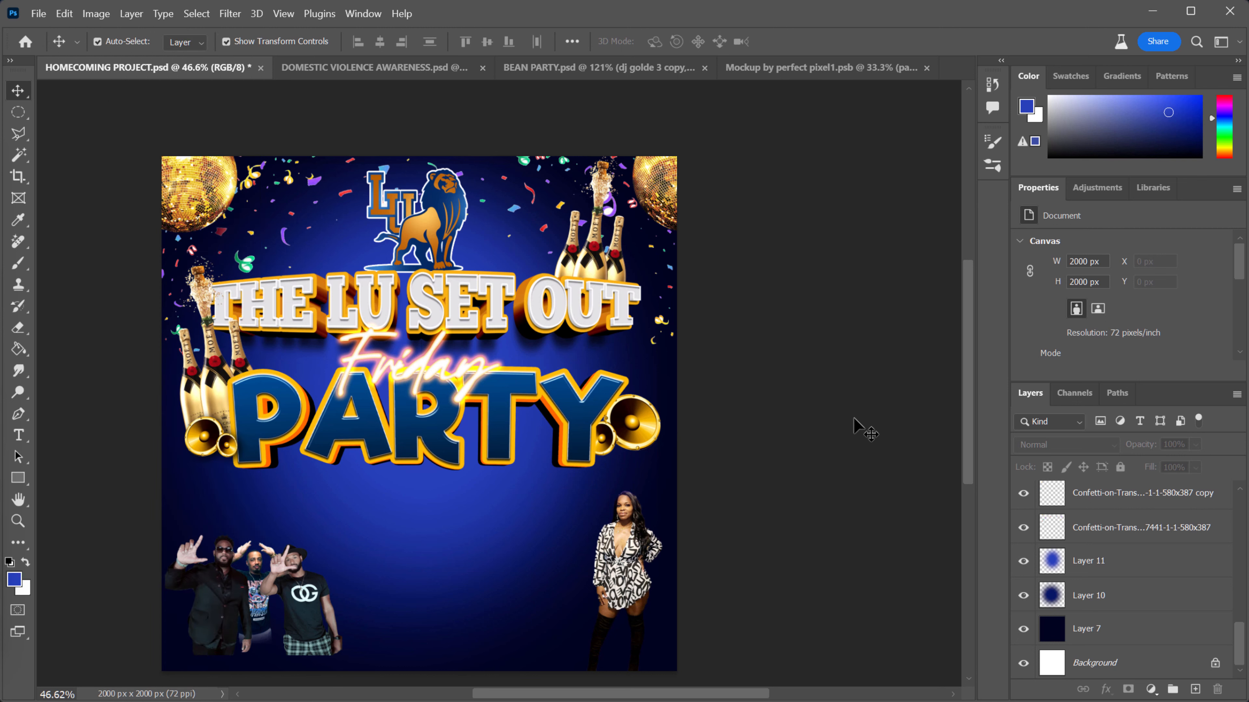
pyautogui.click(65, 13)
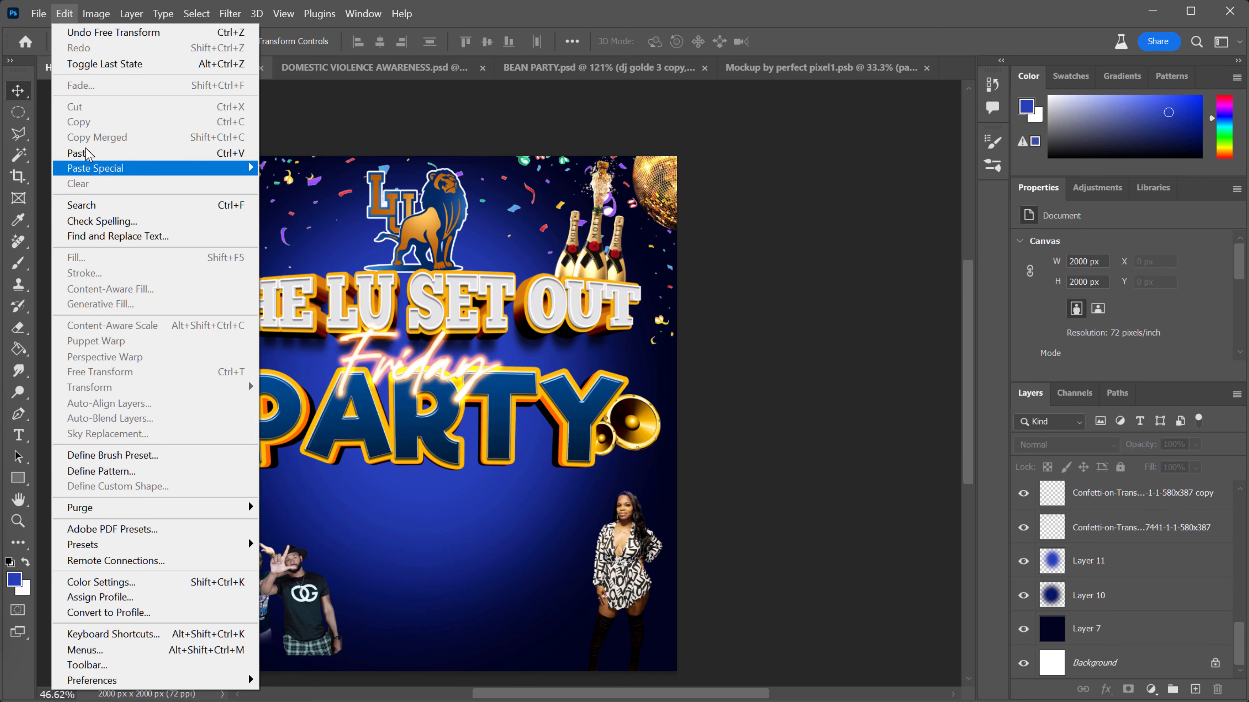
pyautogui.click(81, 152)
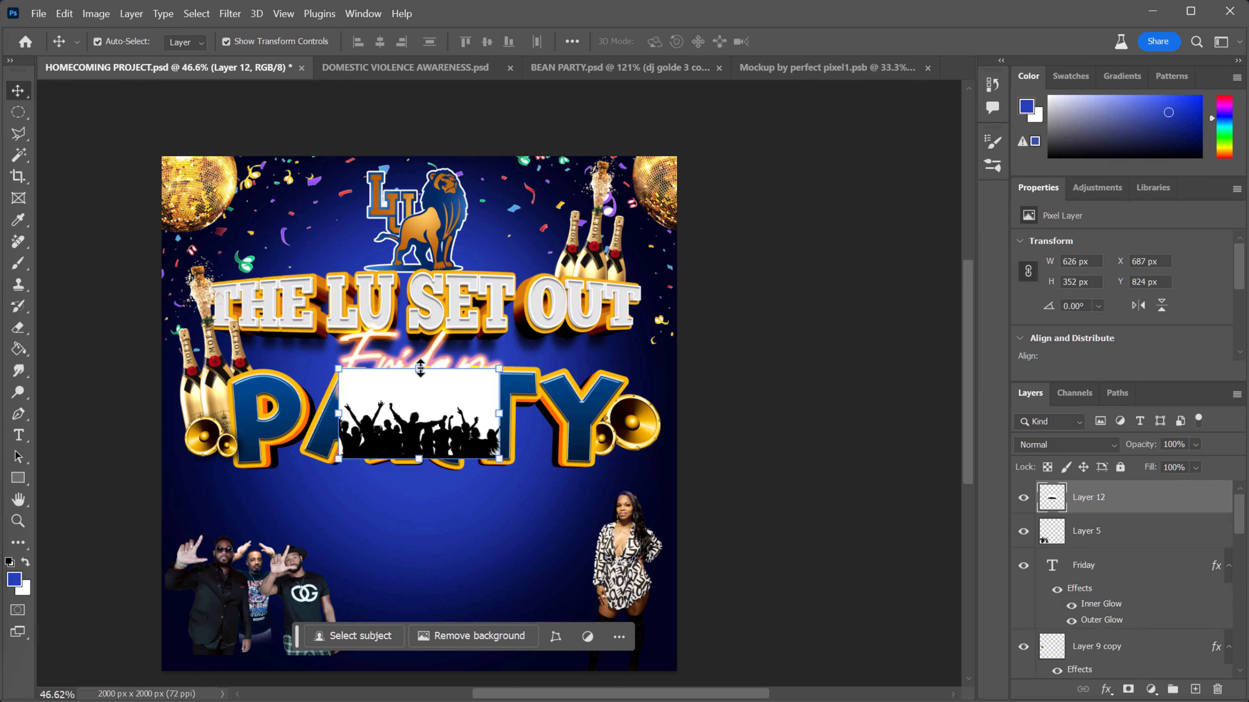
pyautogui.moveTo(421, 369); pyautogui.dragTo(418, 169)
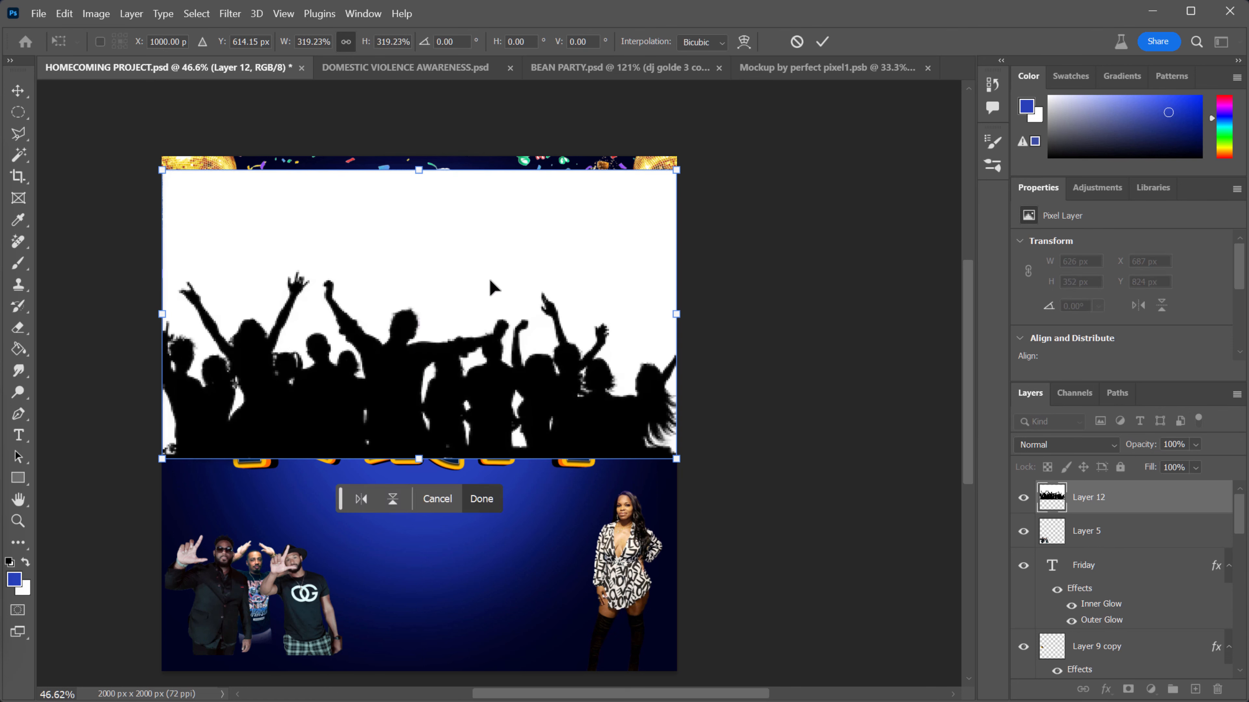
pyautogui.press('Return')
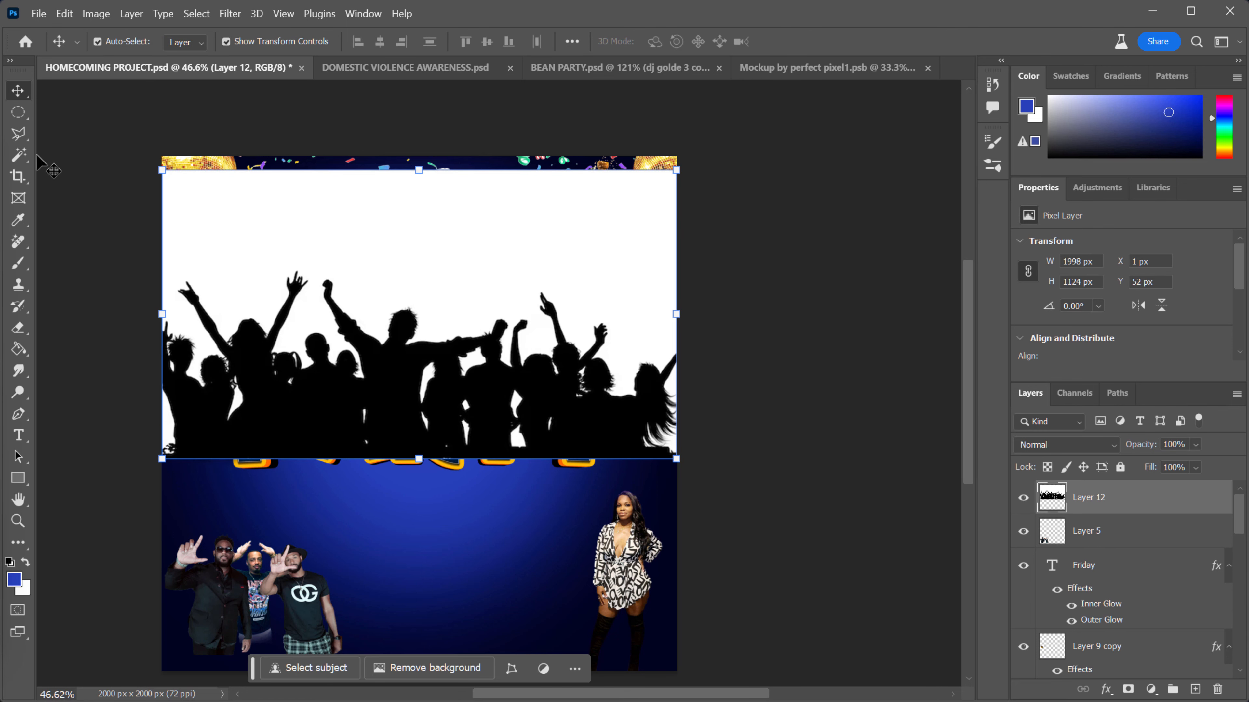
# - Try to cut out the crowd with Remove Background and move it down over the area below the PARTY title
pyautogui.click(18, 155)
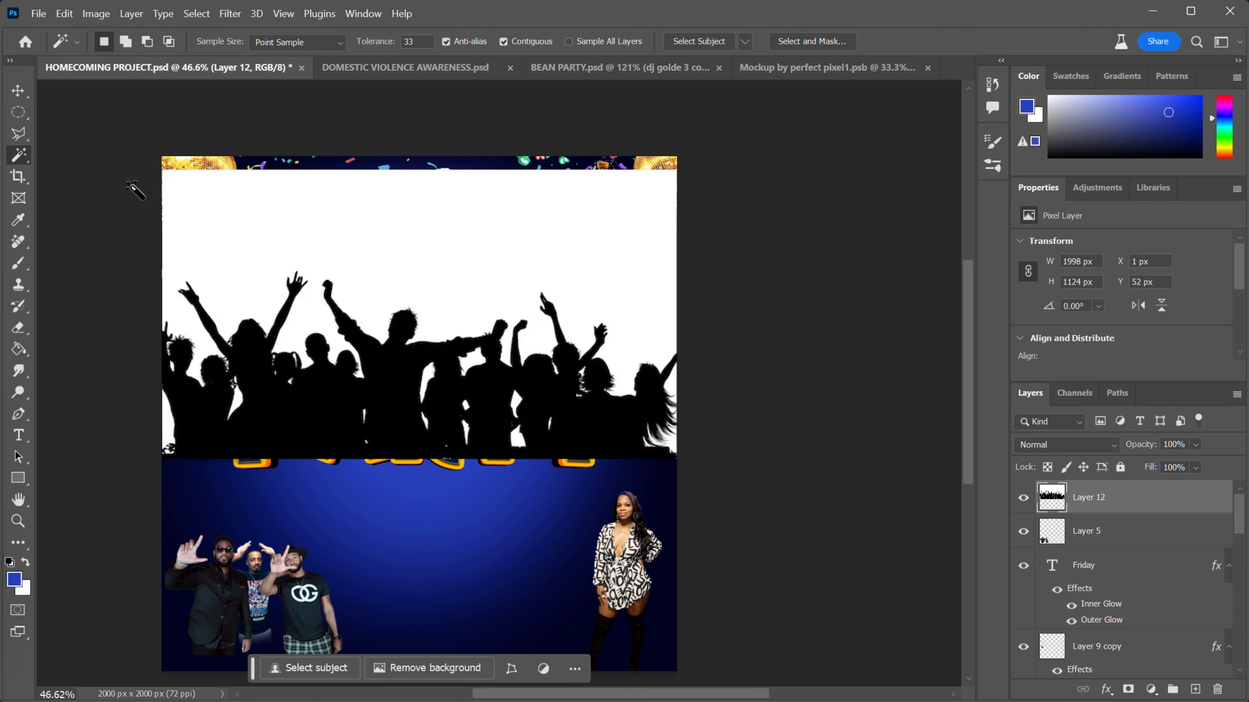
pyautogui.click(433, 669)
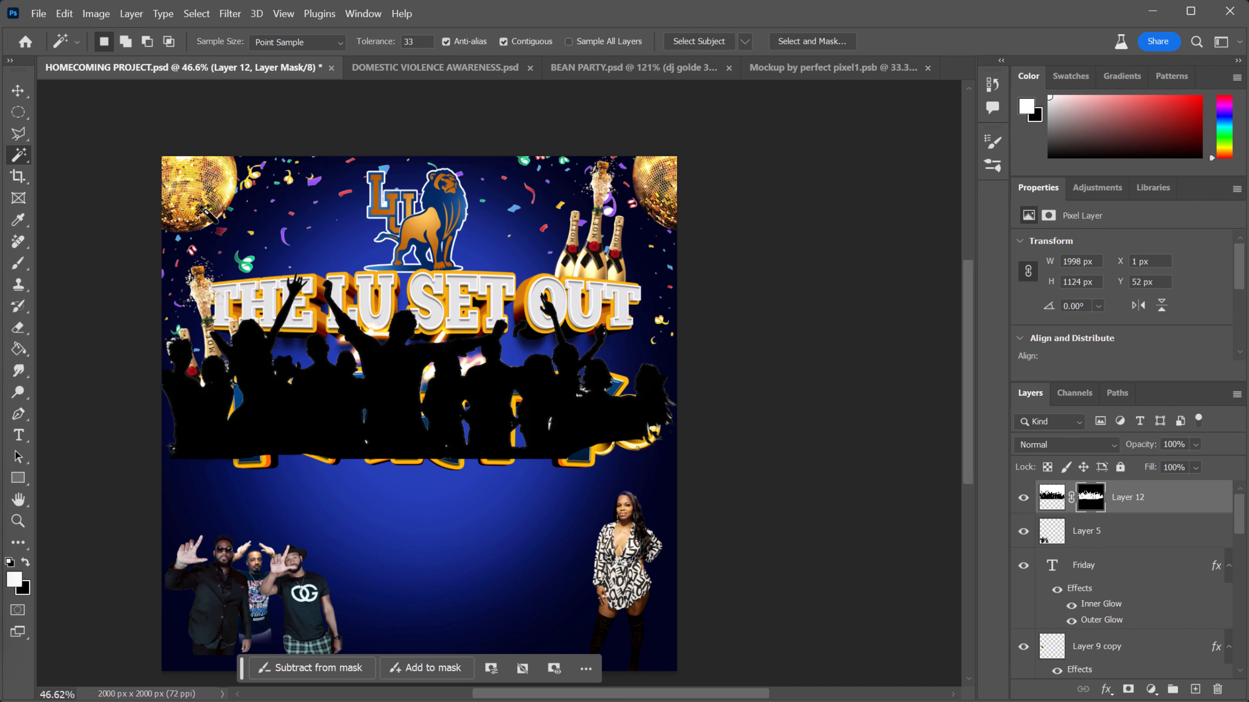
pyautogui.click(17, 91)
pyautogui.moveTo(443, 392); pyautogui.dragTo(453, 556)
# - Undo the crowd layer's move and its background removal
pyautogui.click(64, 13)
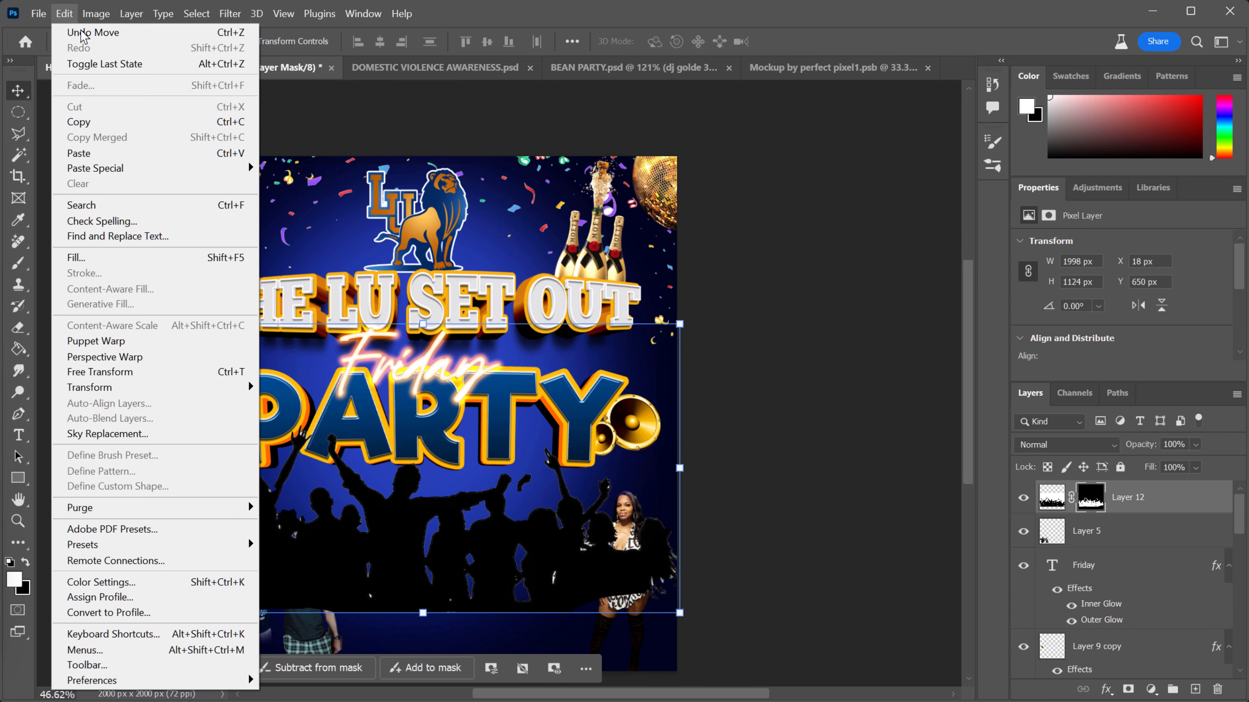
pyautogui.click(79, 31)
pyautogui.click(66, 14)
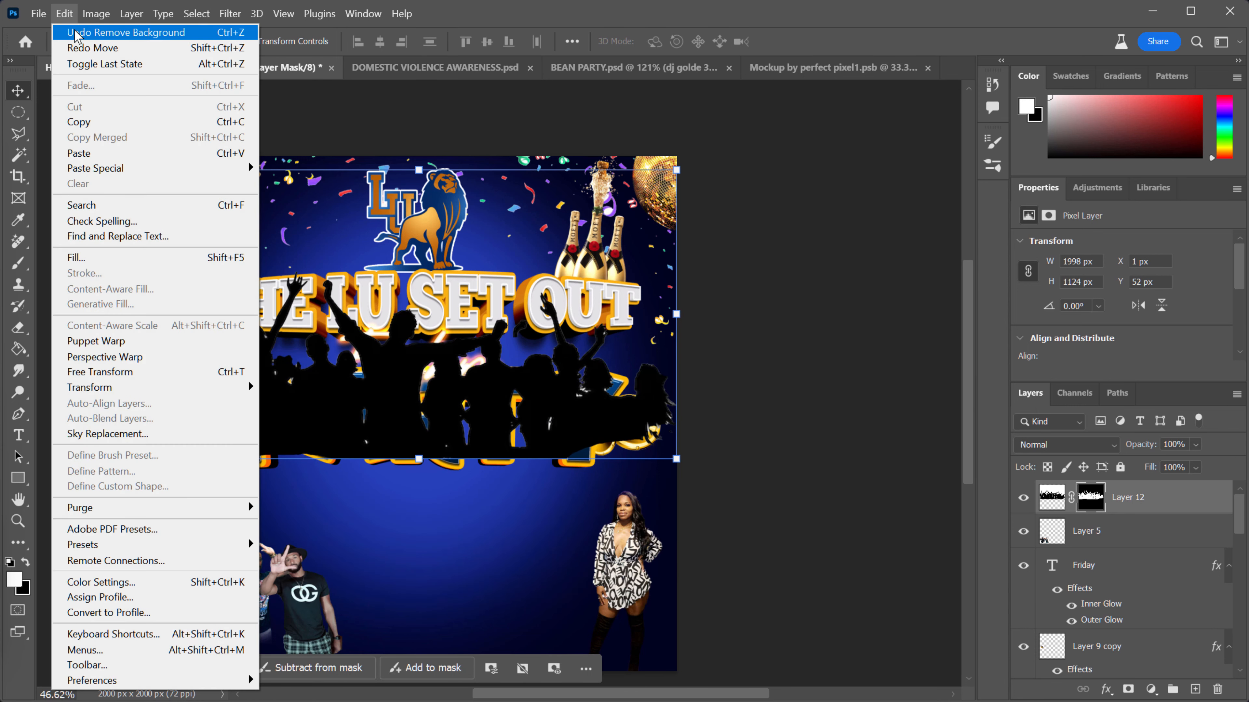
pyautogui.click(78, 32)
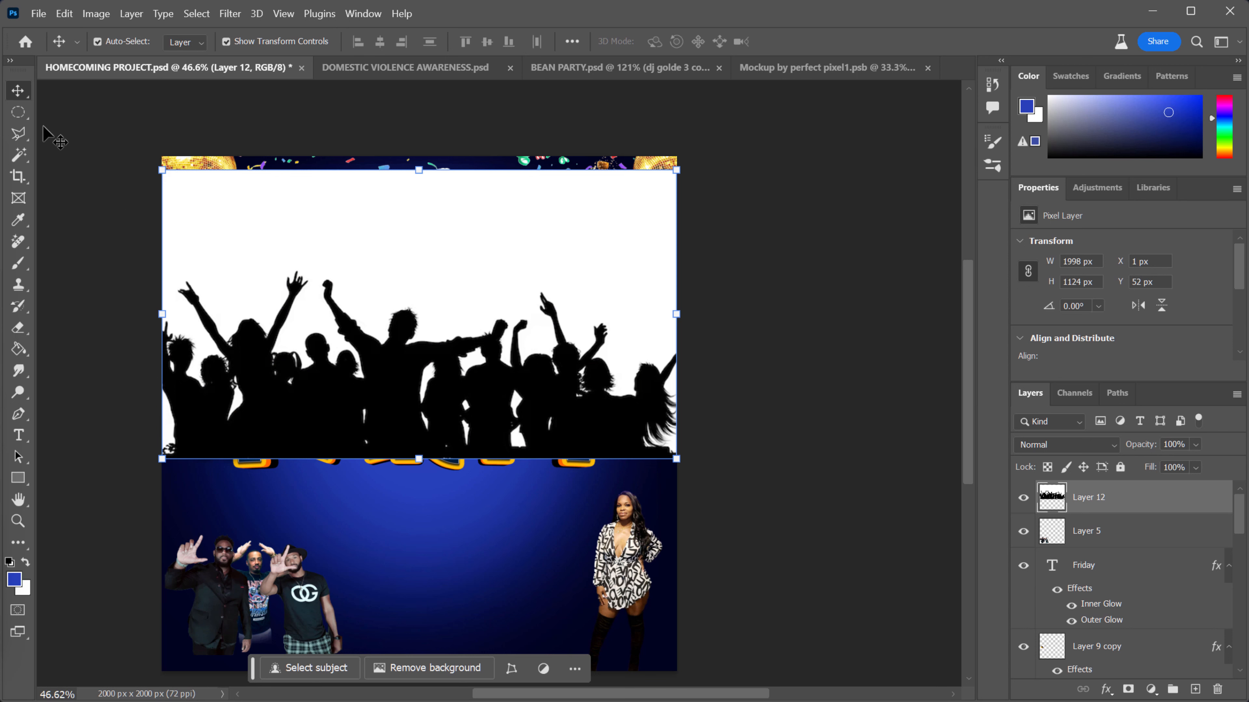
# - Select the white area above the crowd silhouette with the Magic Wand Tool and delete it
pyautogui.click(20, 154)
pyautogui.rightClick(22, 154)
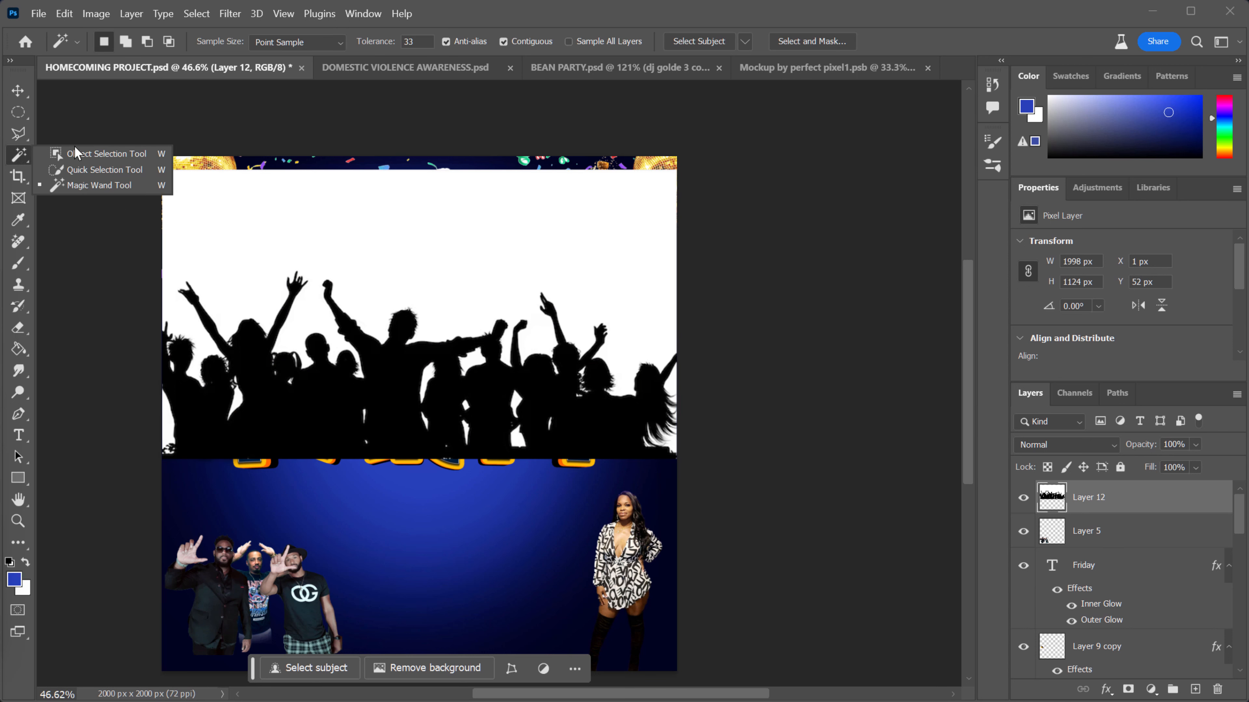
pyautogui.click(67, 170)
pyautogui.rightClick(22, 157)
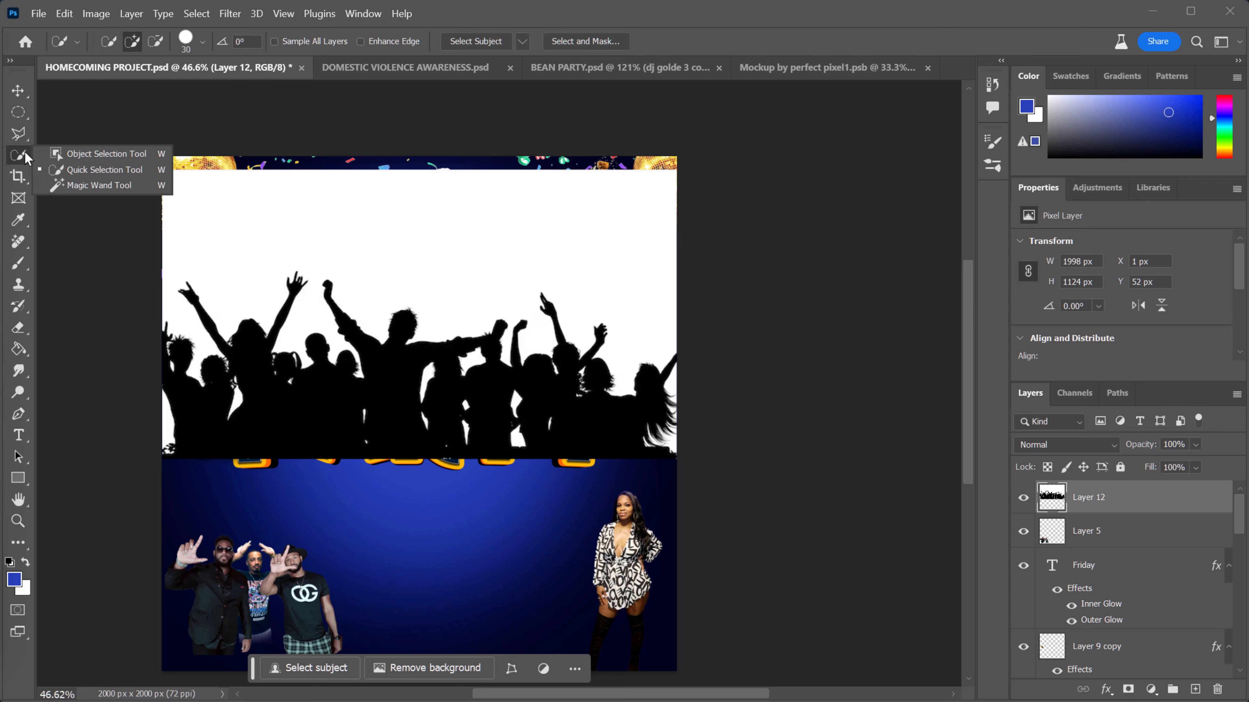
pyautogui.click(81, 188)
pyautogui.click(357, 250)
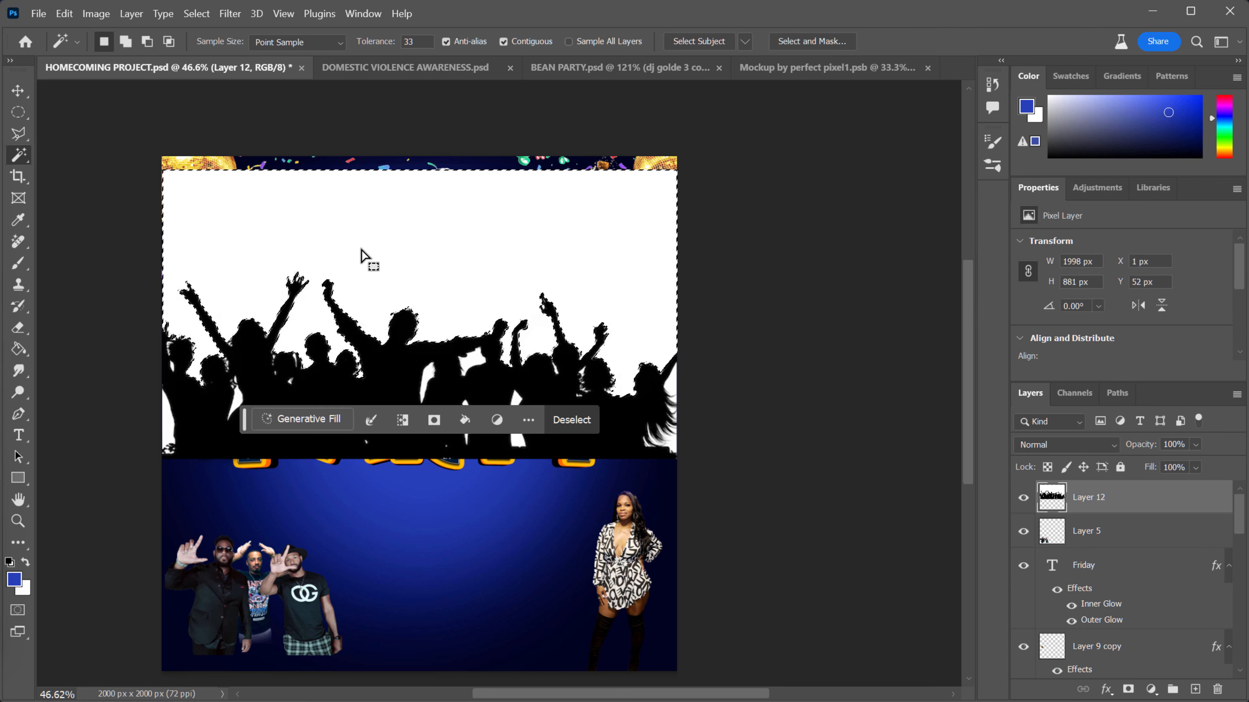
pyautogui.press('Delete')
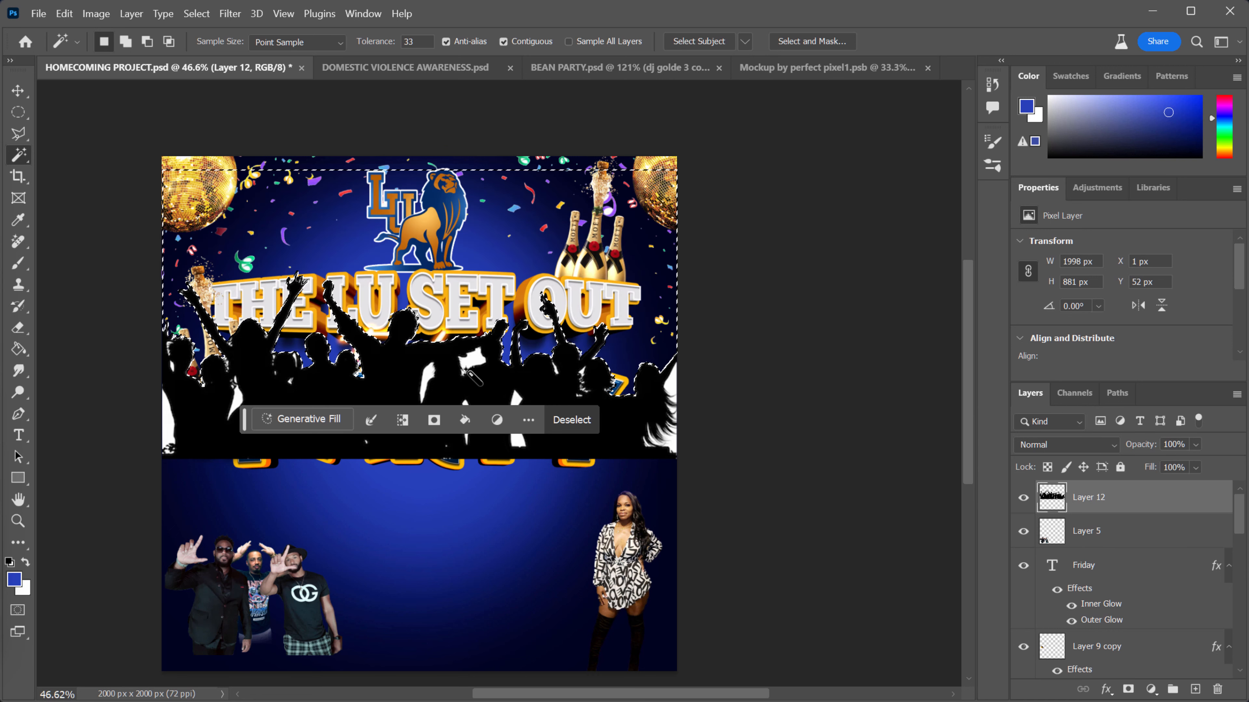
# - Delete the white areas enclosed between the middle figures of the crowd silhouette using the Magic Wand Tool
pyautogui.click(472, 363)
pyautogui.press('Delete')
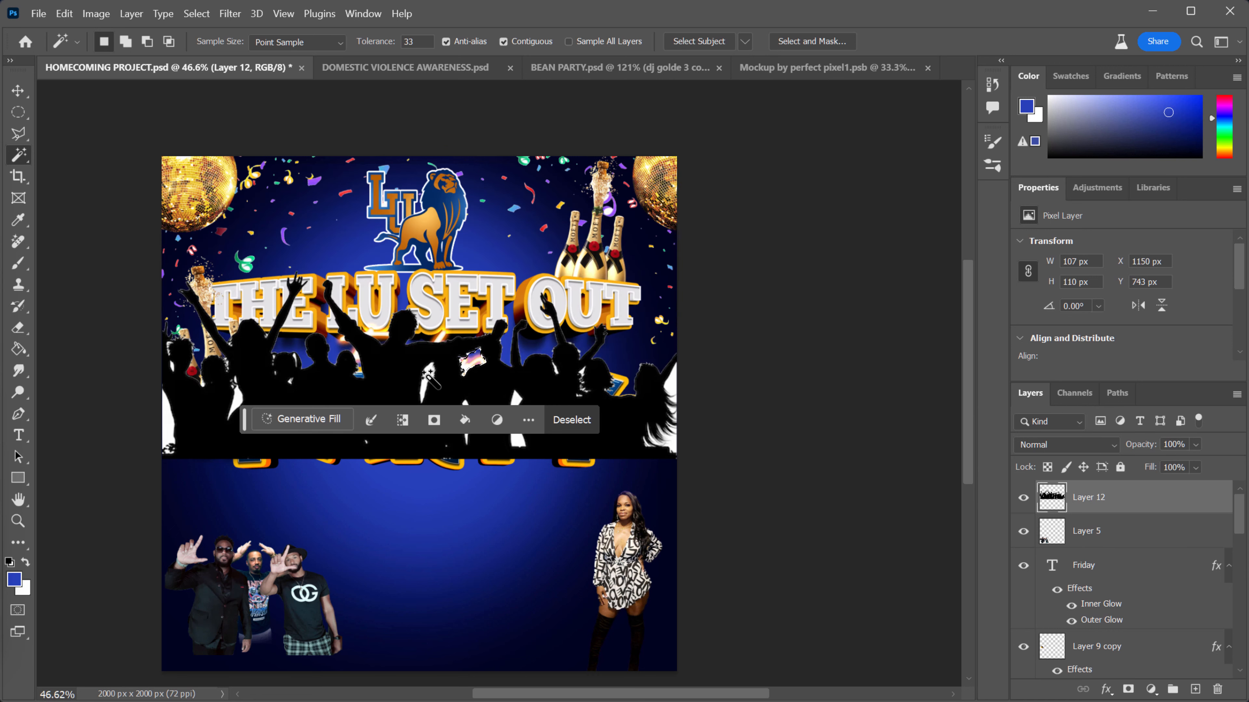
pyautogui.click(428, 376)
pyautogui.press('Delete')
pyautogui.click(515, 399)
pyautogui.press('Delete')
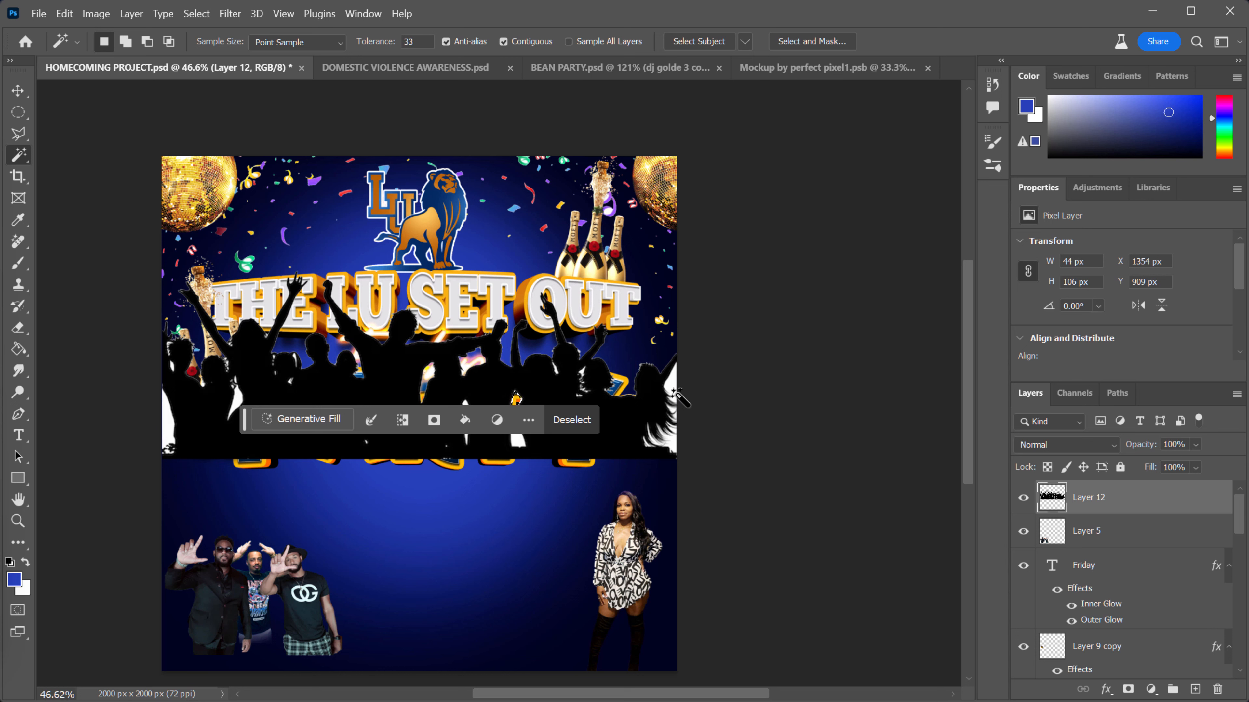
# - Delete the white patches at the crowd silhouette's right and left edges and between its left-hand figures
pyautogui.click(672, 381)
pyautogui.press('Delete')
pyautogui.click(170, 416)
pyautogui.press('Delete')
pyautogui.click(238, 405)
pyautogui.press('Delete')
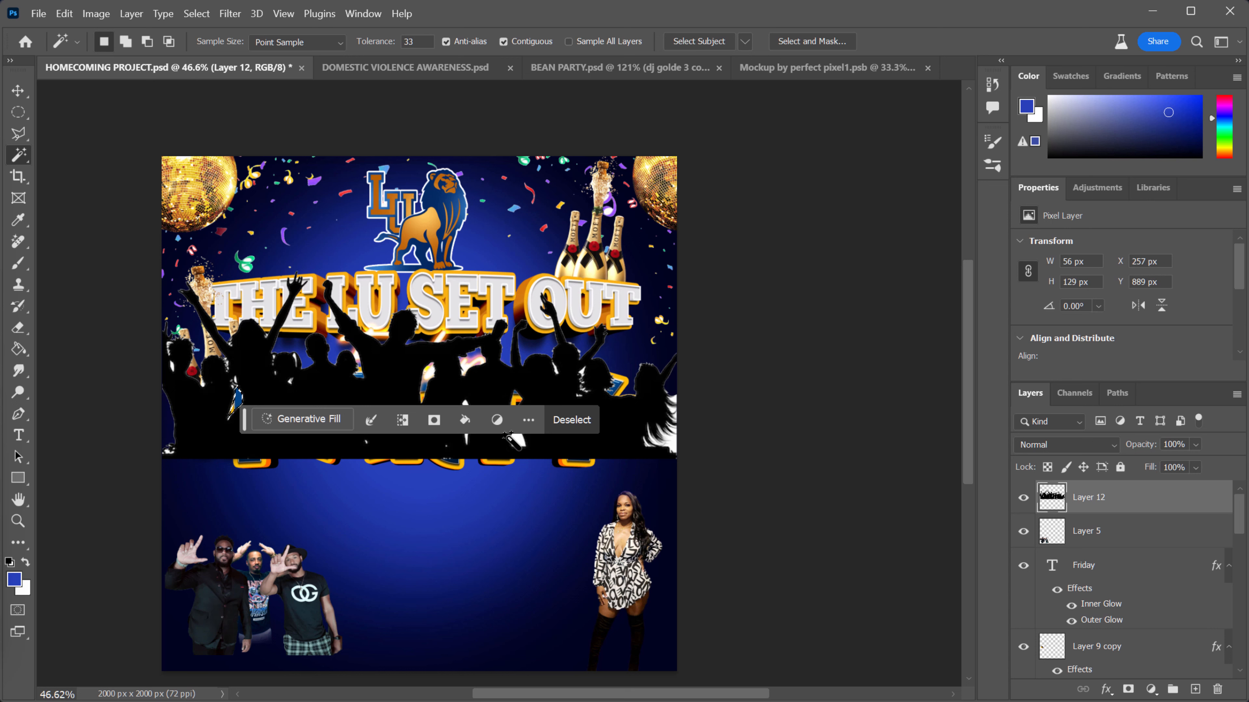
# - Delete the narrow white sliver beside the central figure with raised arms in the crowd silhouette
pyautogui.moveTo(244, 423); pyautogui.dragTo(467, 598)
pyautogui.scroll(5, 438, 458)
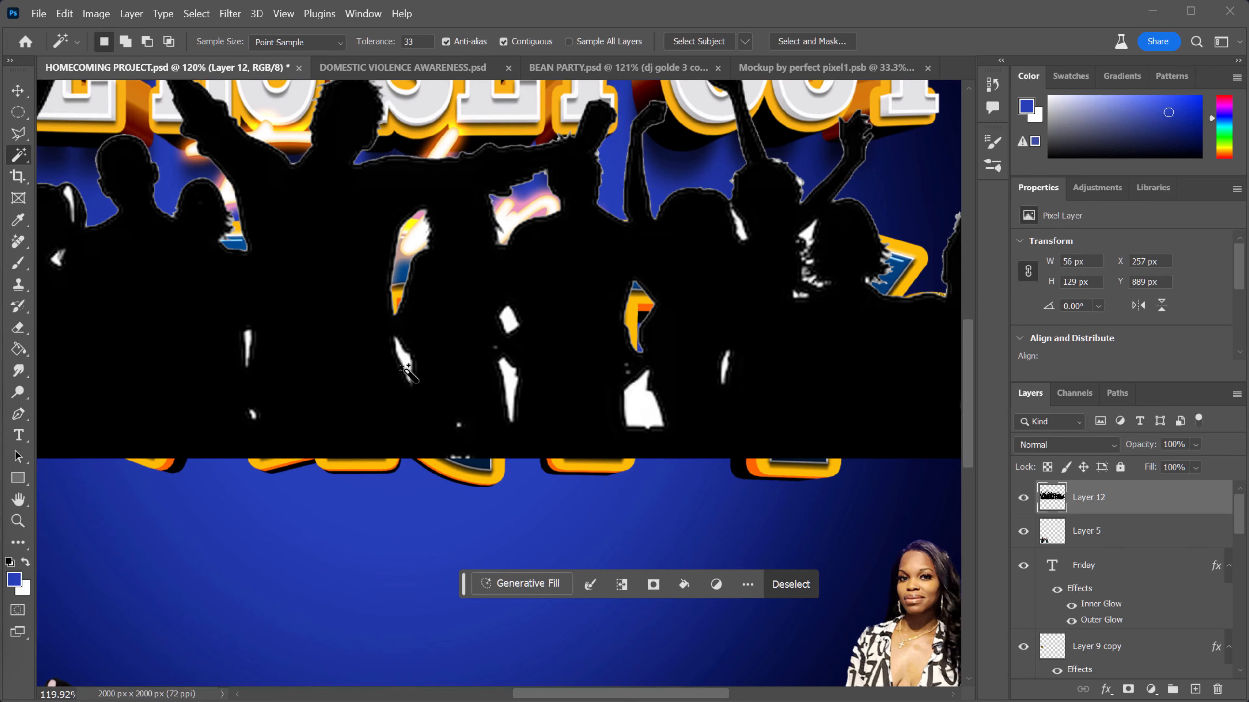
pyautogui.click(401, 362)
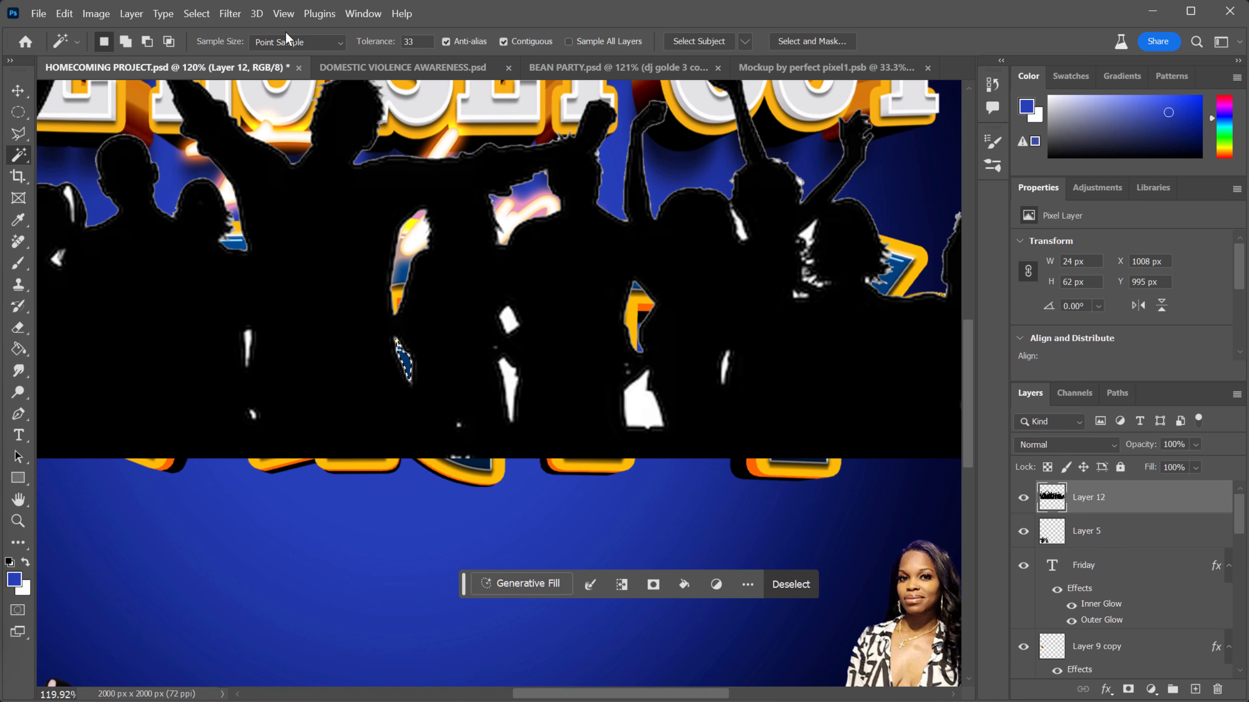
# - Try the crowd layer at 66% opacity, and undo the opacity change
pyautogui.press('6')
pyautogui.press('6')
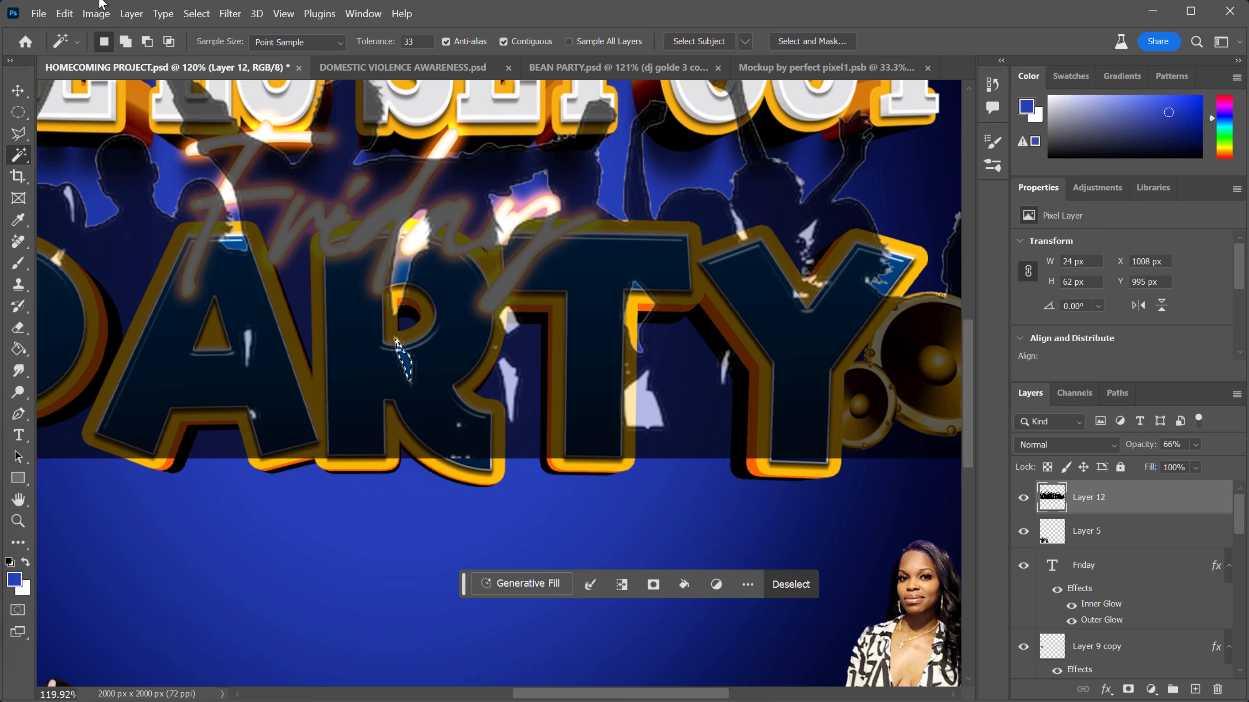
pyautogui.click(65, 13)
pyautogui.click(98, 30)
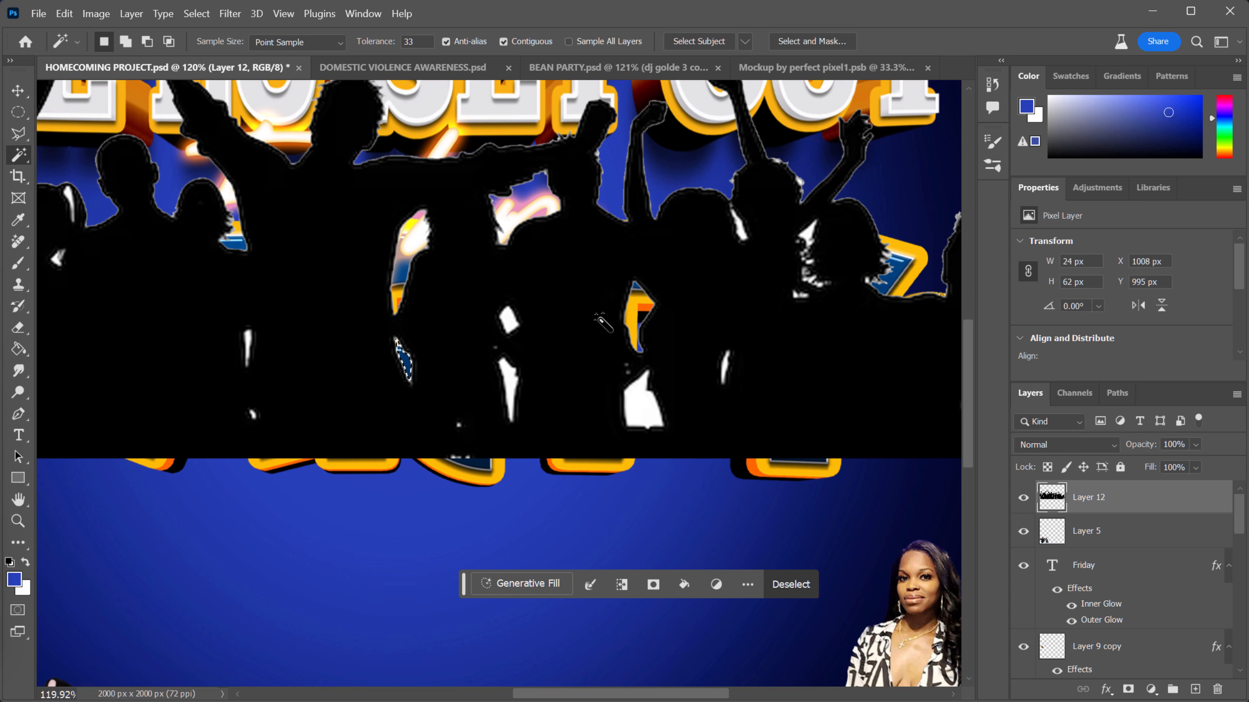
# - Delete the three white gaps between the torsos of the figures just right of the crowd's centre
pyautogui.click(642, 413)
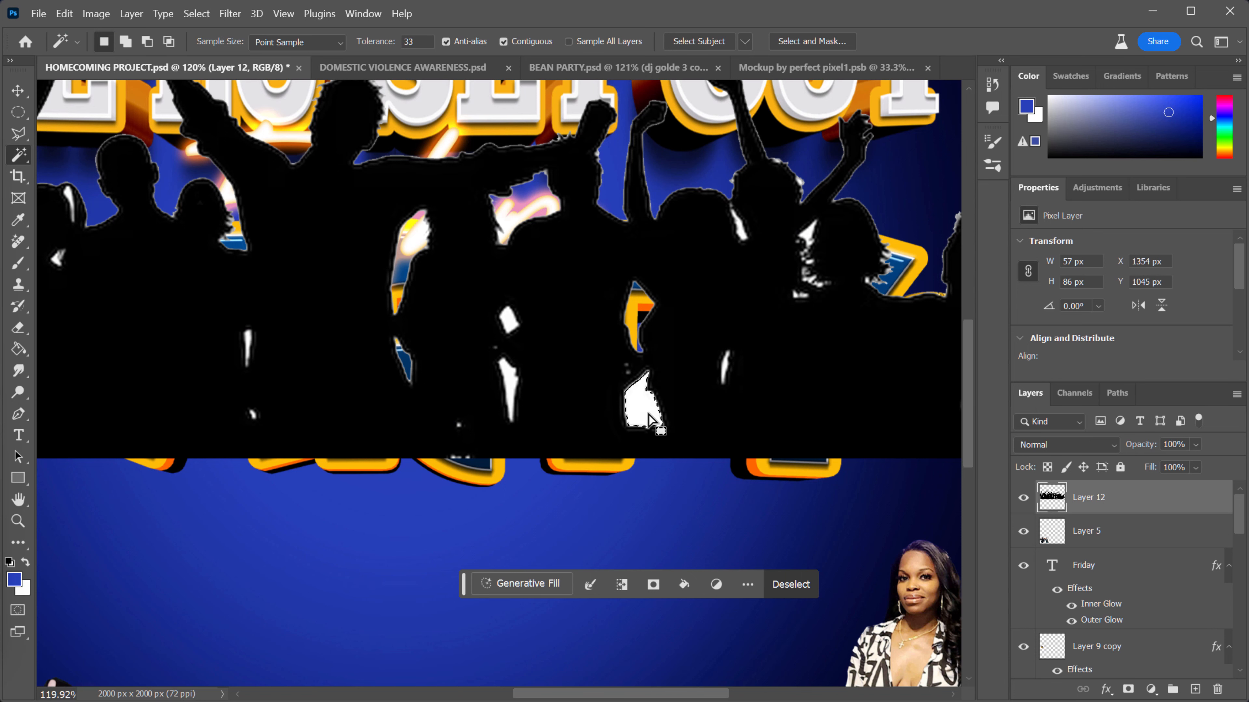
pyautogui.press('Delete')
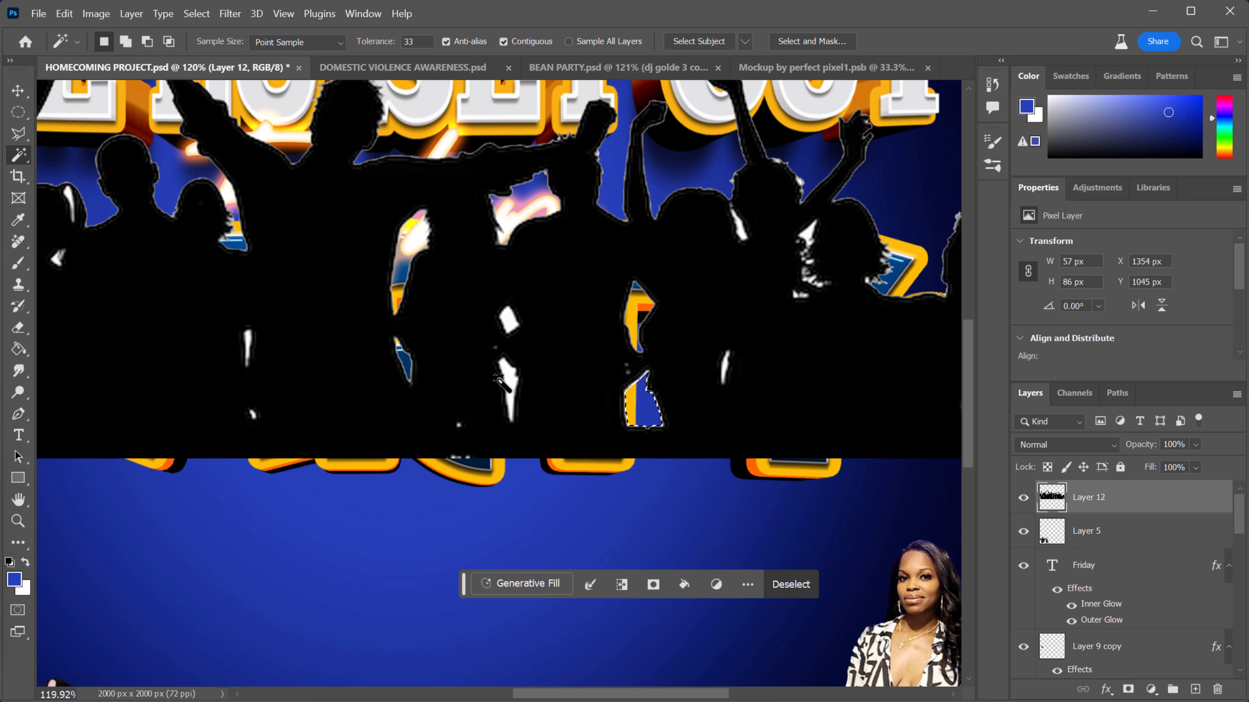
pyautogui.click(509, 379)
pyautogui.press('Delete')
pyautogui.click(509, 320)
pyautogui.press('Delete')
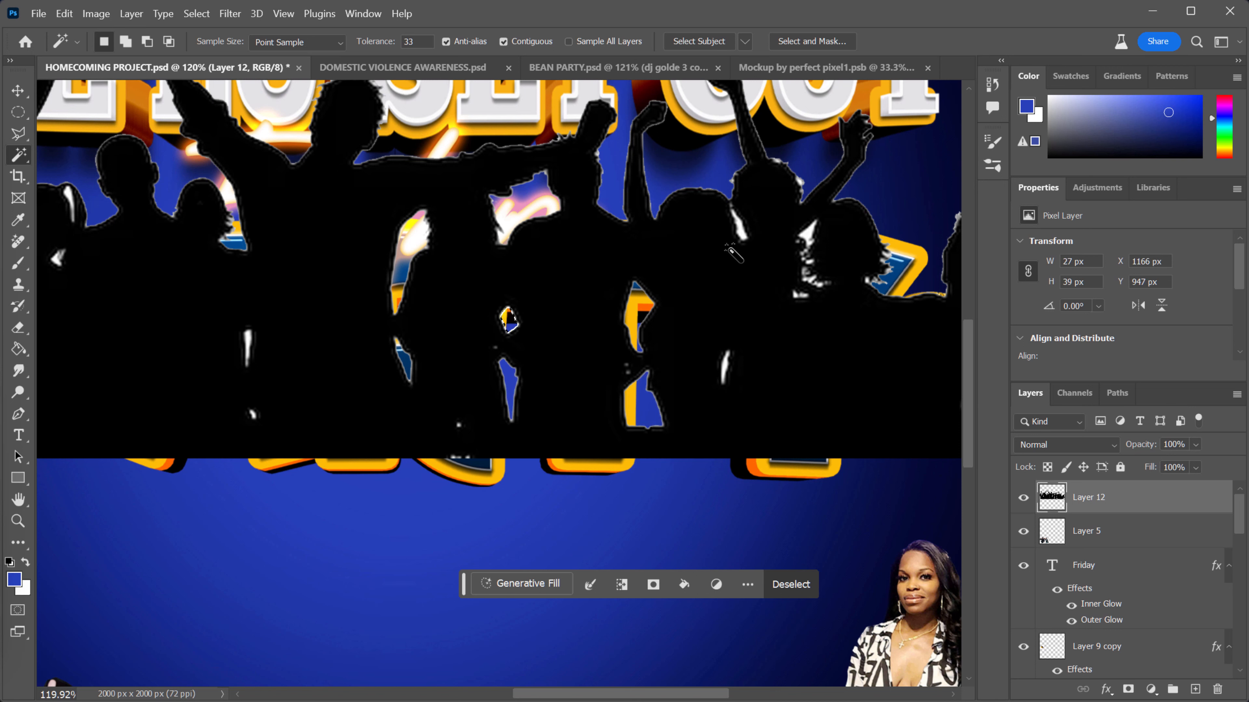
# - Delete the white spots beside the heads and the thin sliver among the crowd's right-hand figures
pyautogui.click(736, 228)
pyautogui.press('Delete')
pyautogui.click(808, 233)
pyautogui.press('Delete')
pyautogui.click(723, 364)
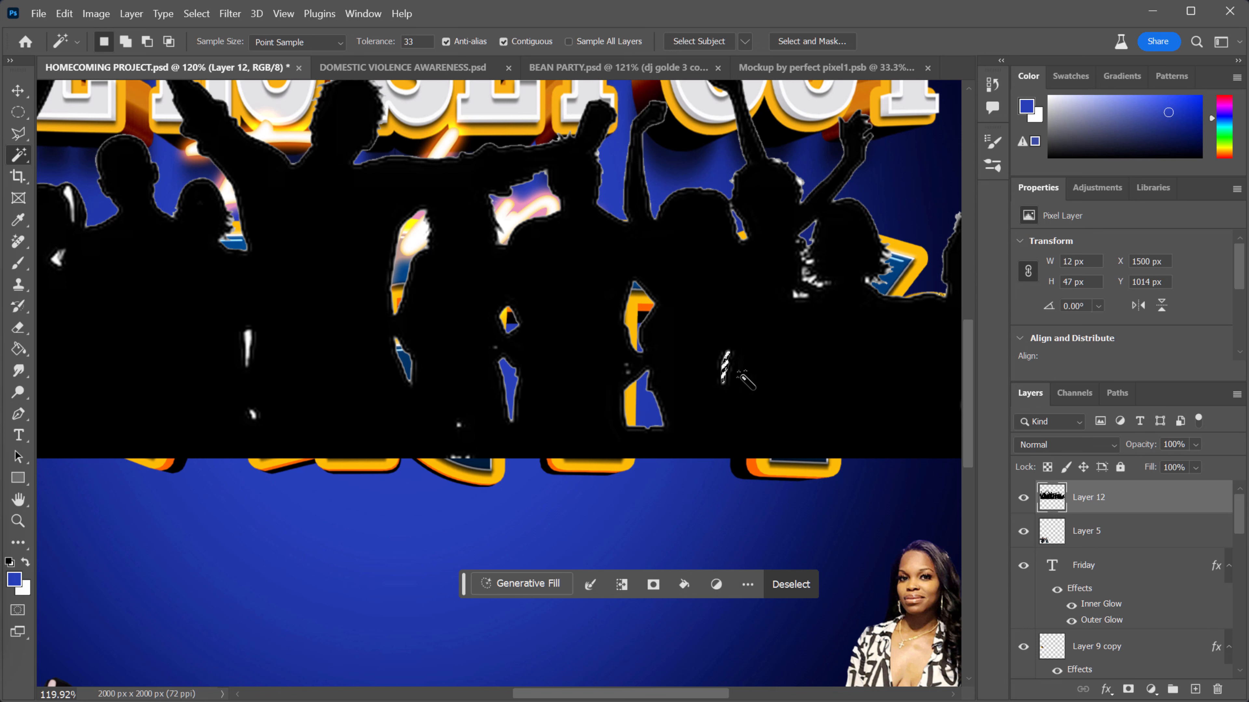
pyautogui.press('Delete')
# - Delete the small white slivers around the figures left of the crowd's centre
pyautogui.click(69, 196)
pyautogui.press('Delete')
pyautogui.click(57, 257)
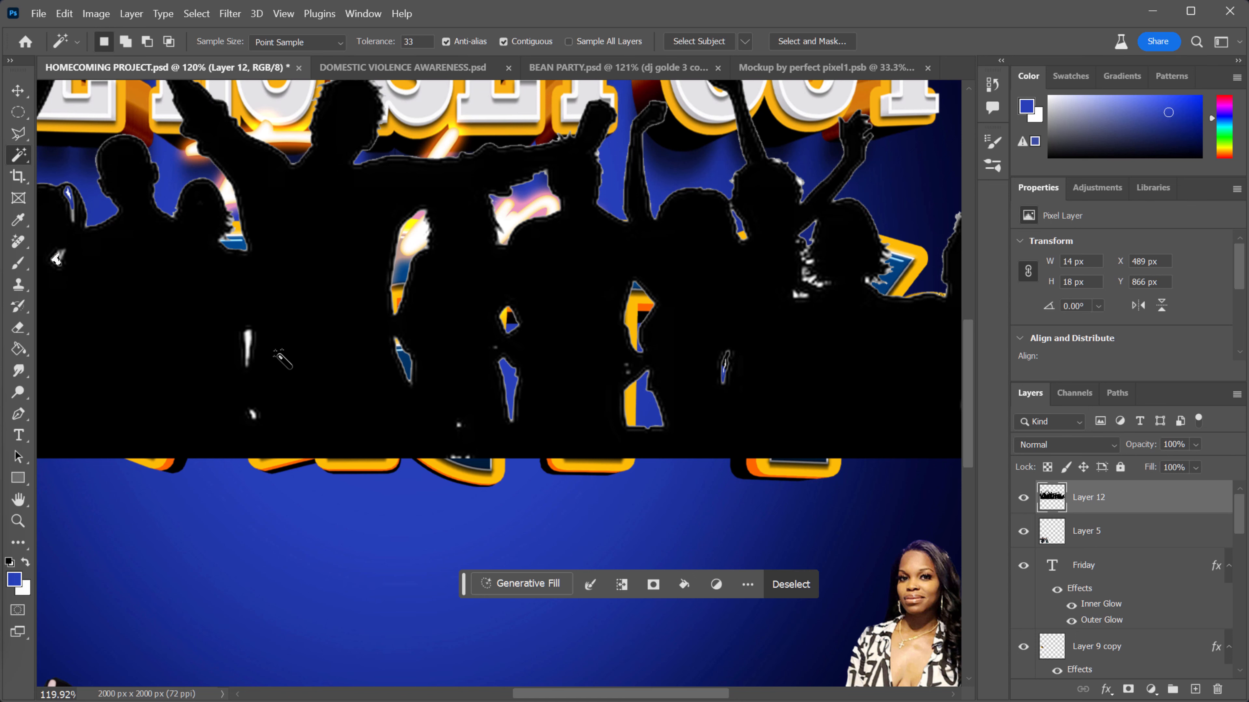
pyautogui.press('Delete')
pyautogui.click(248, 337)
# - Delete the white patch by the long hair at the crowd's lower-right corner and clear the selection
pyautogui.scroll(-2, 440, 383)
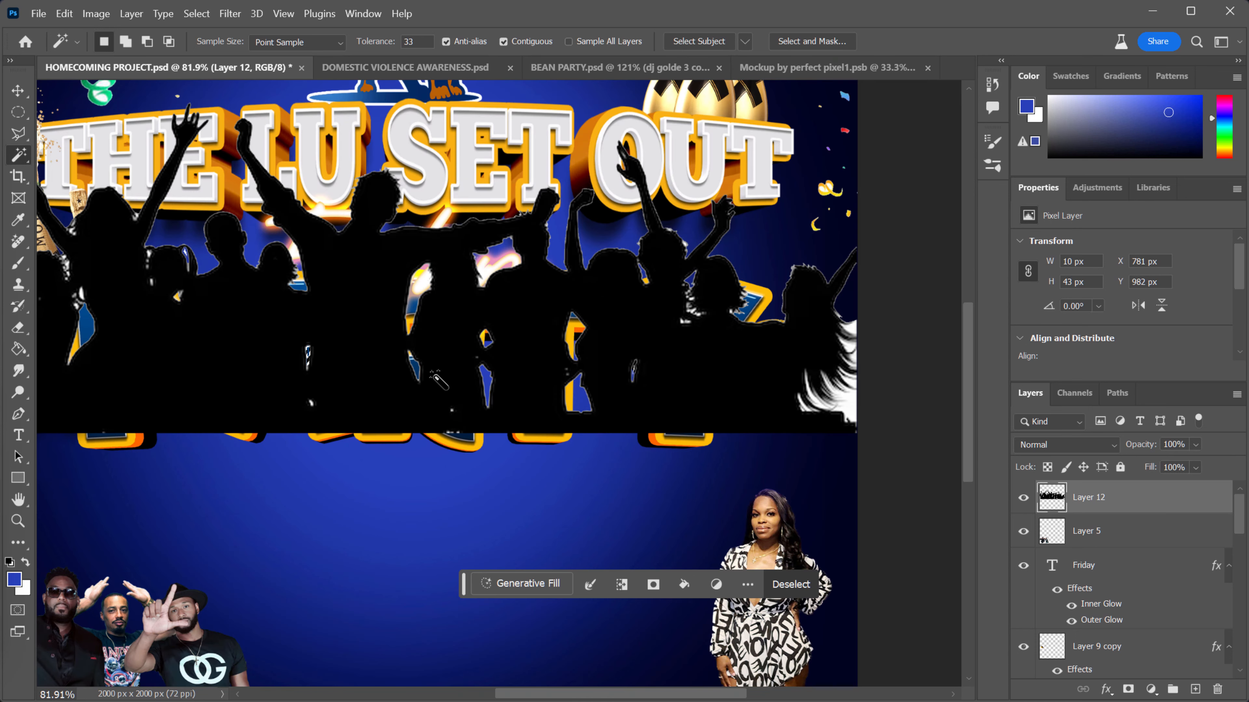
pyautogui.click(721, 408)
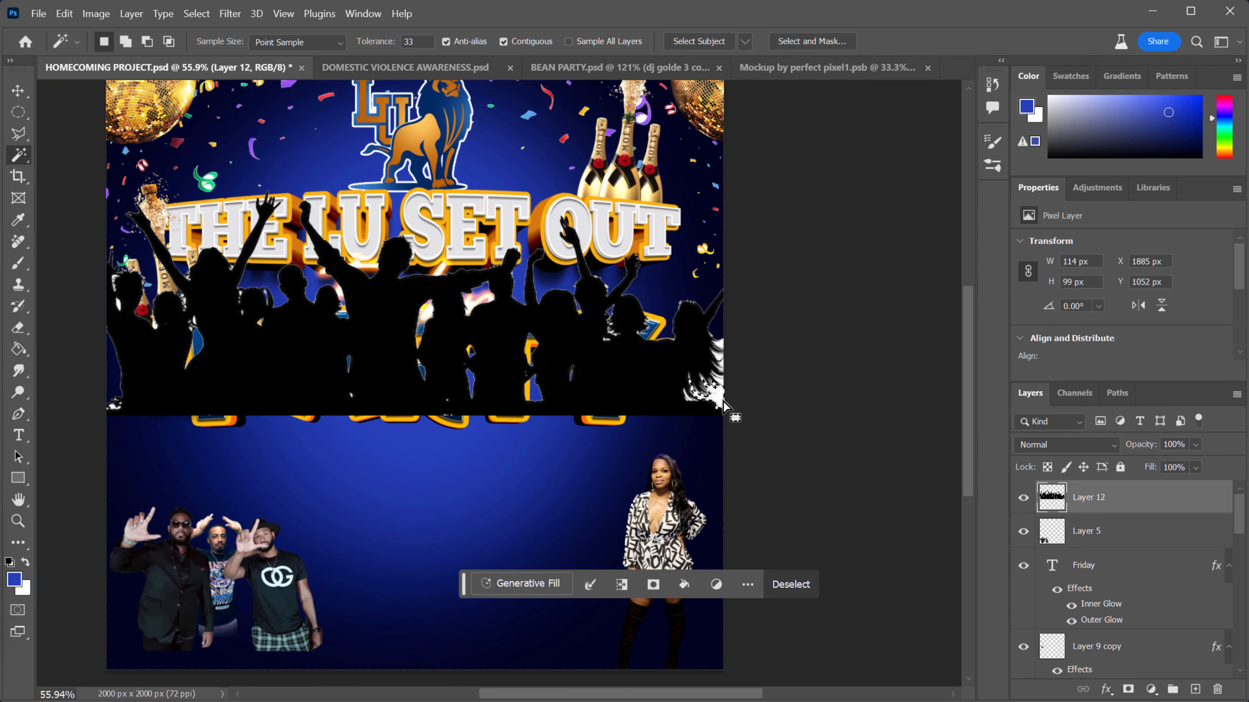
pyautogui.press('Delete')
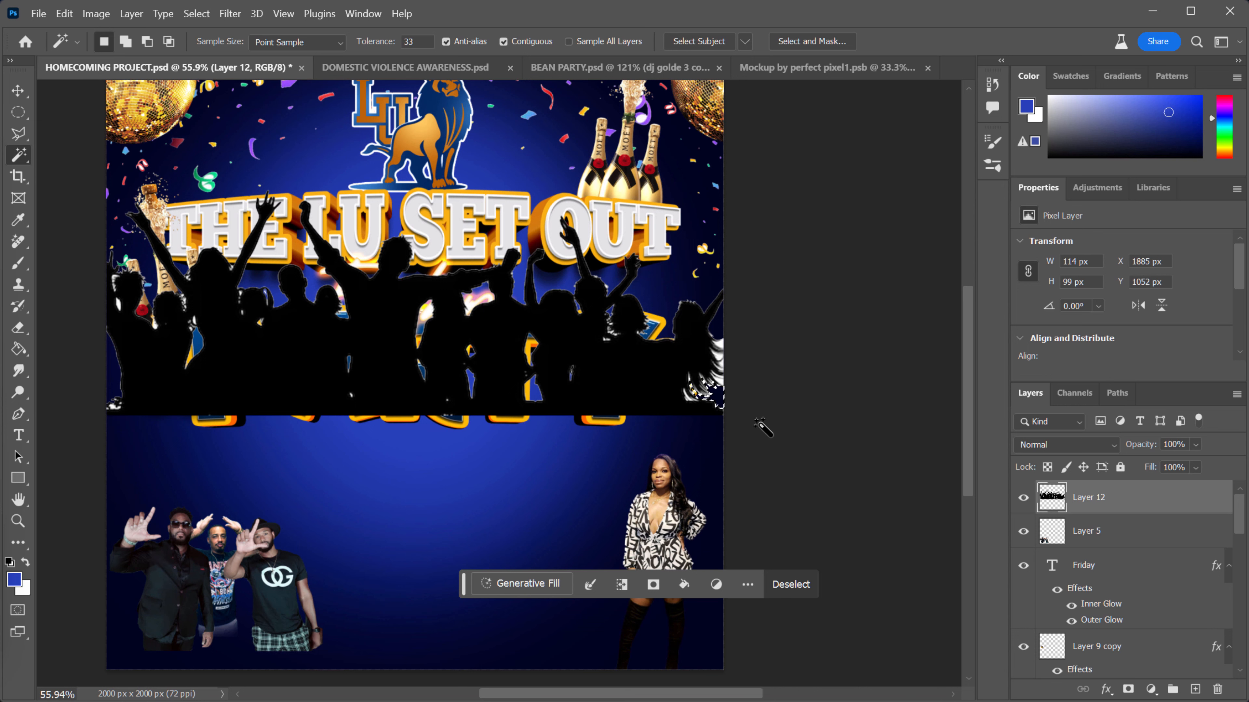
pyautogui.hotkey('ctrl', 'd')
# - Scale the crowd silhouette to about 73% and place it centrally just below the PARTY title
pyautogui.hotkey('ctrl', 't')
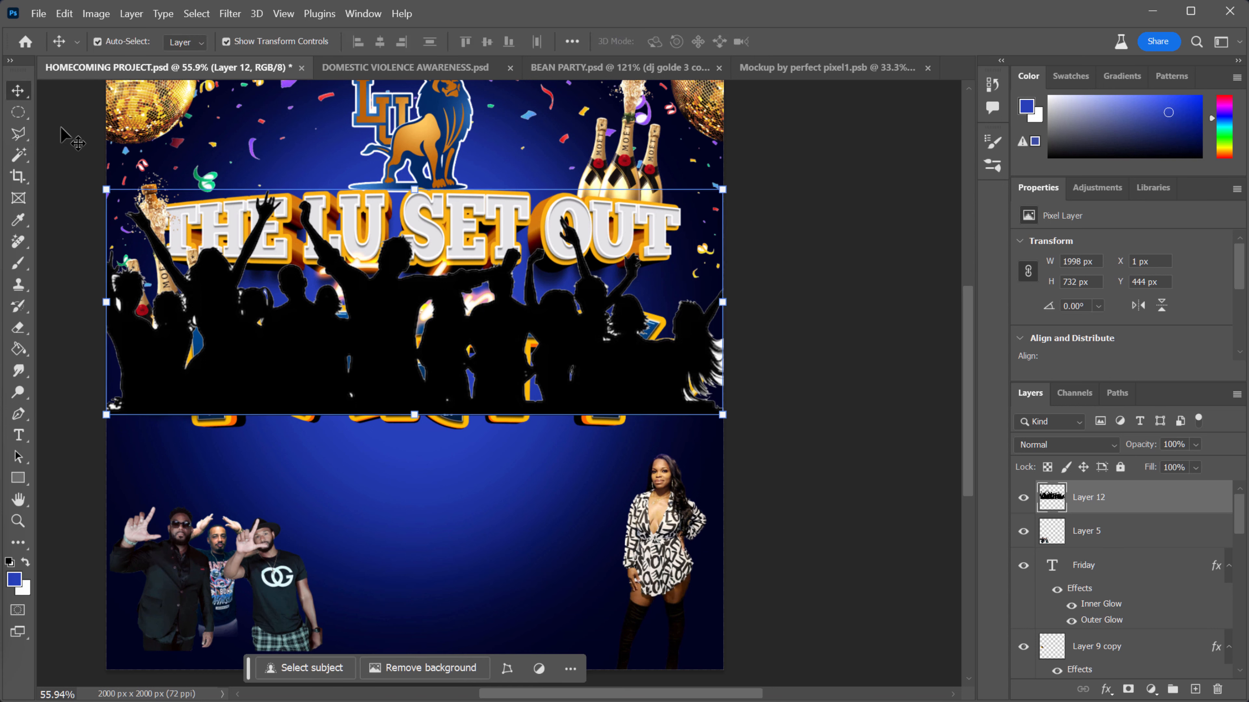
pyautogui.moveTo(414, 193); pyautogui.dragTo(405, 239)
pyautogui.moveTo(454, 358); pyautogui.dragTo(475, 531)
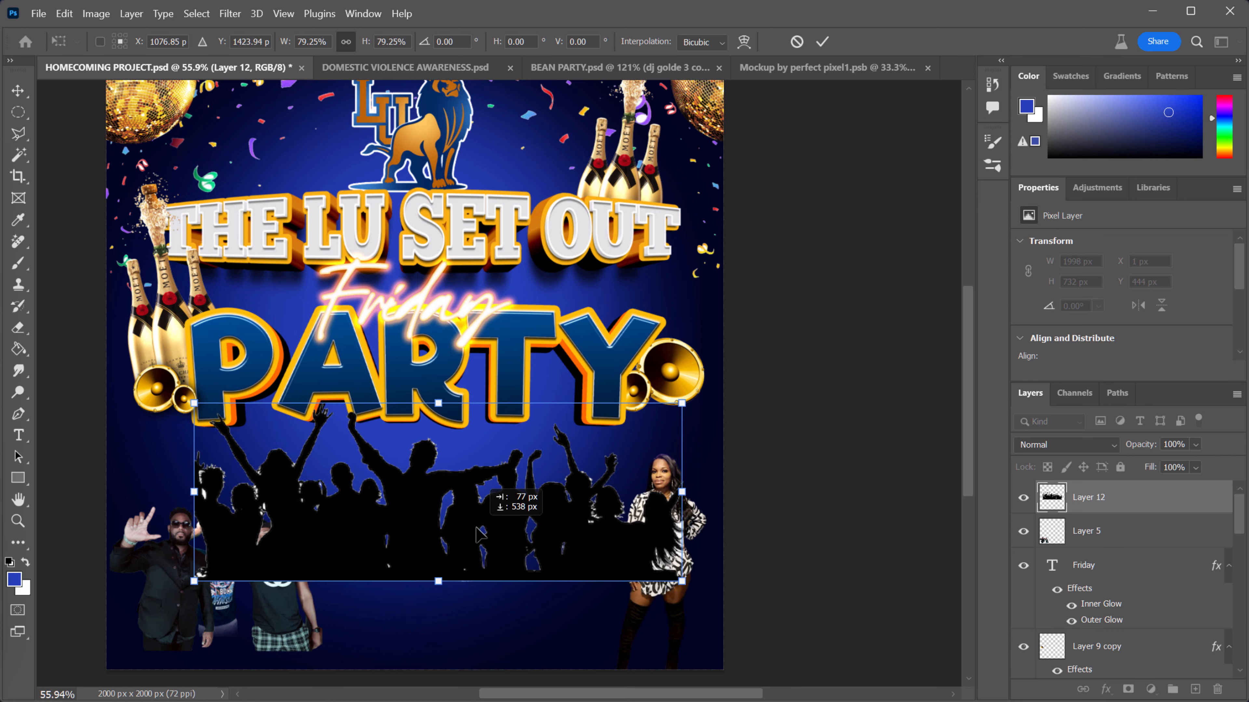
pyautogui.moveTo(436, 403); pyautogui.dragTo(436, 418)
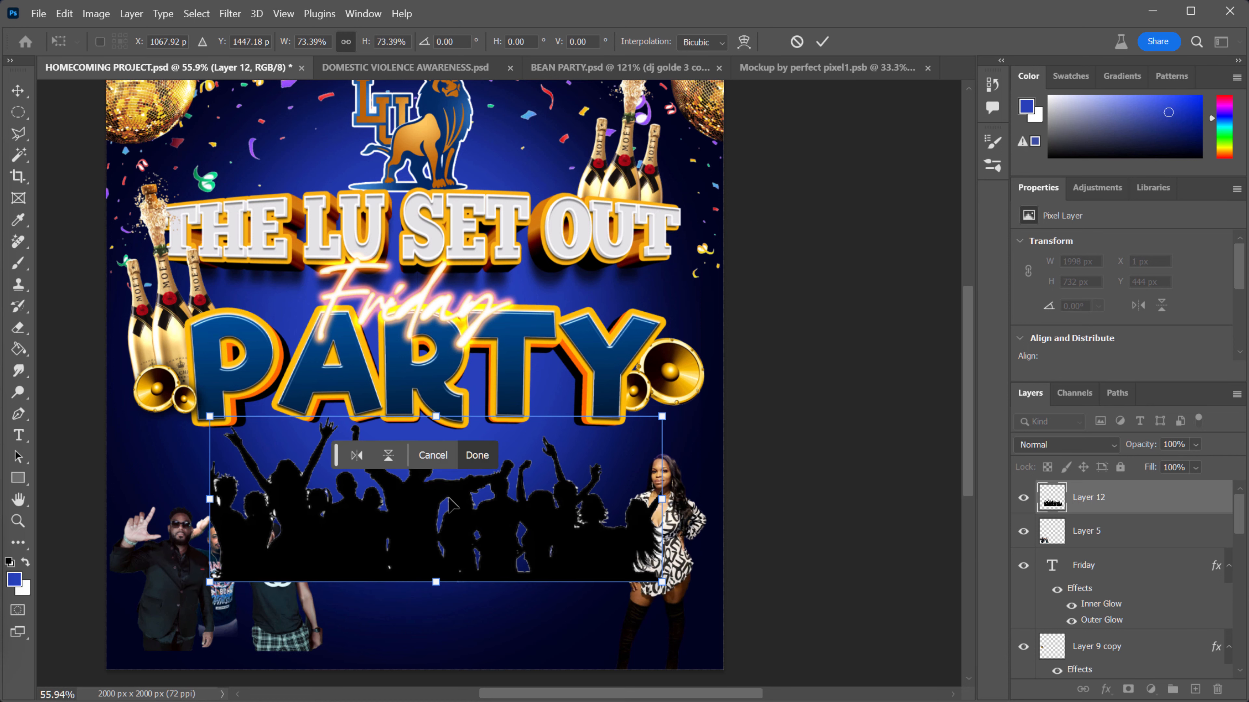
pyautogui.moveTo(449, 501); pyautogui.dragTo(447, 488)
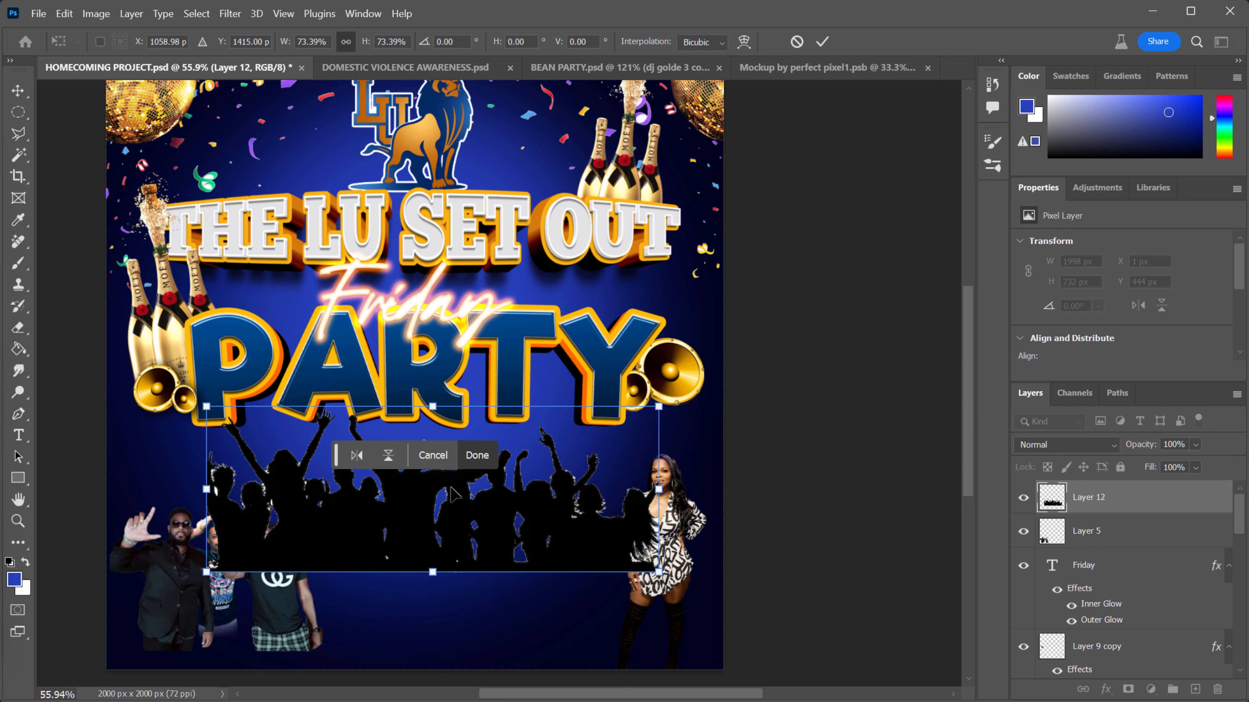
pyautogui.press('Return')
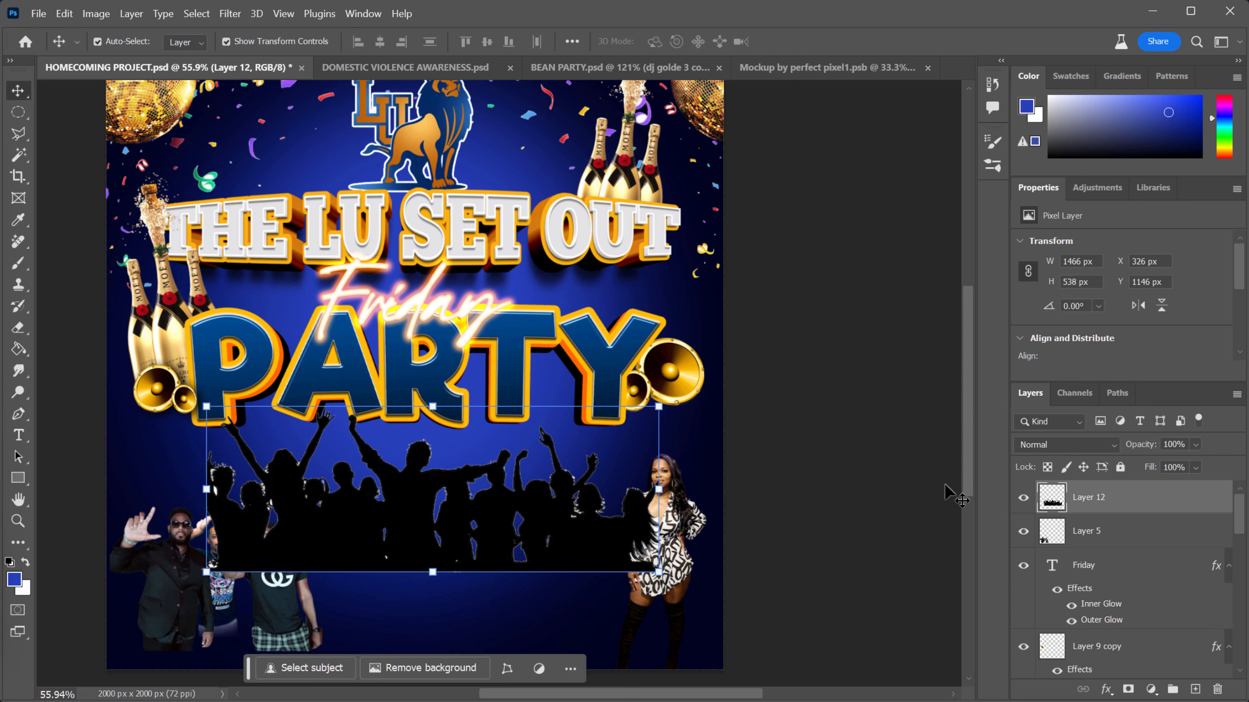
# - Move the crowd layer down the stack to sit between the confetti layer and Layer 11, and keep it selected
pyautogui.moveTo(1154, 503); pyautogui.dragTo(1099, 545)
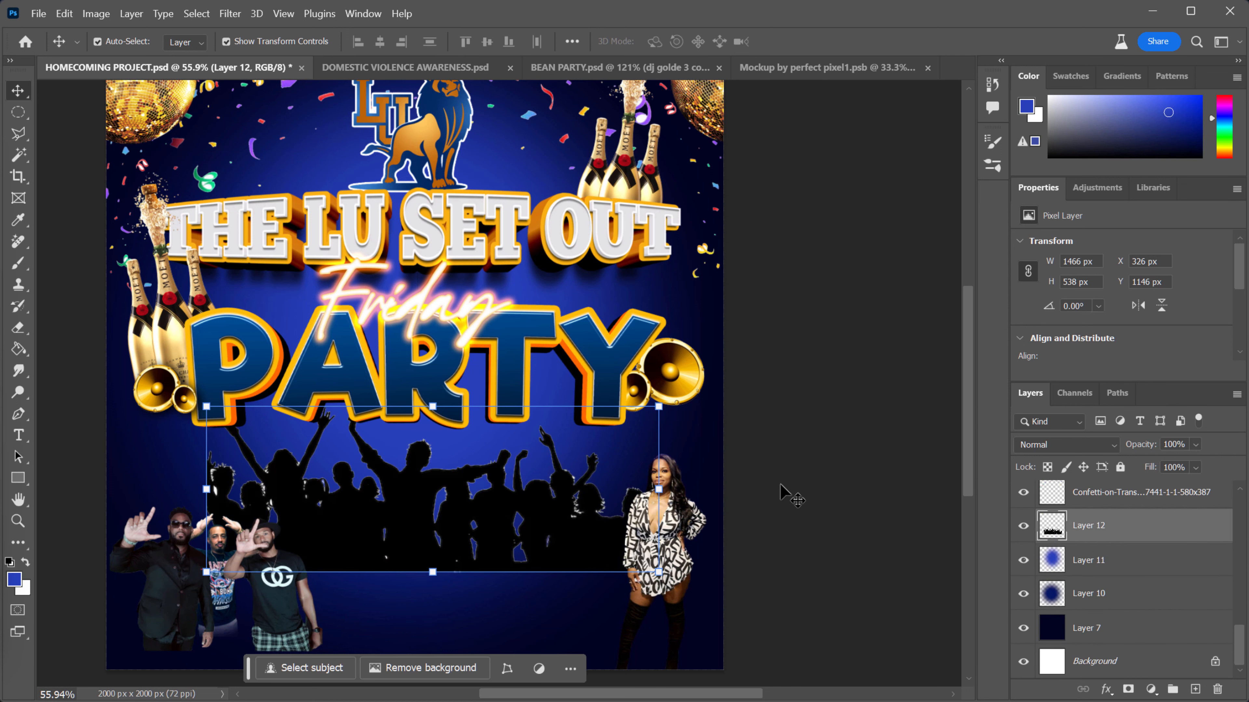
pyautogui.click(1099, 563)
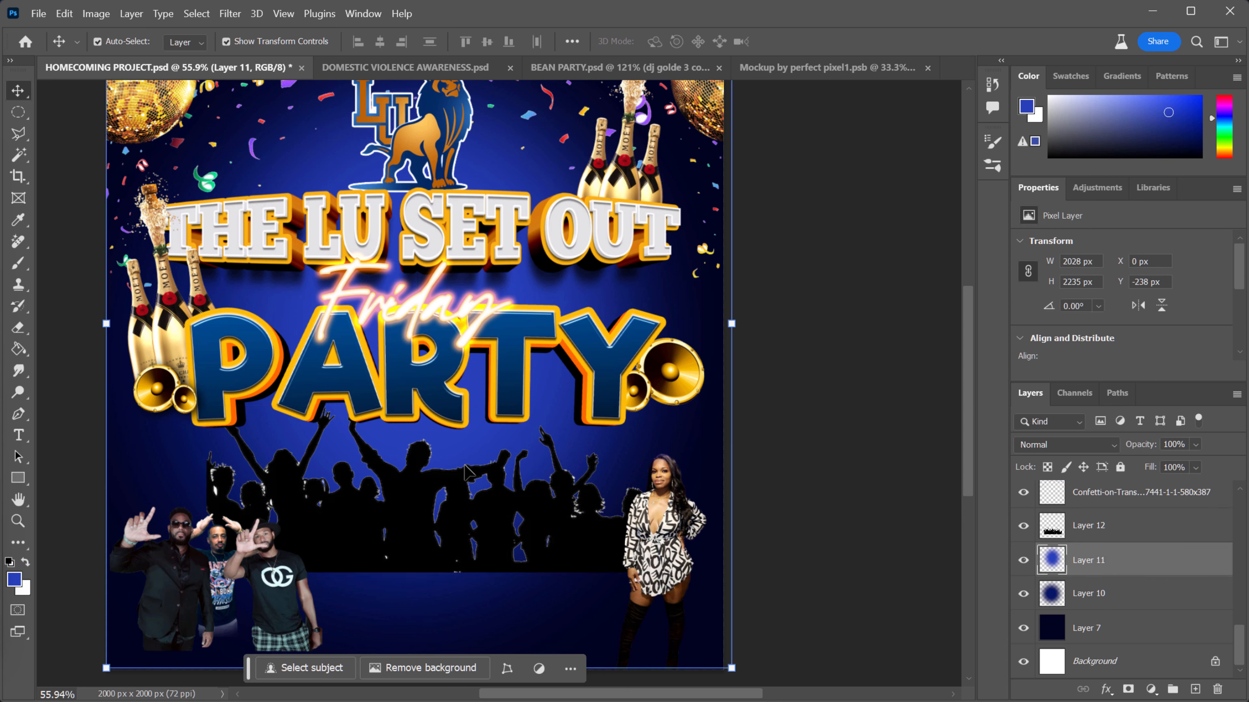
pyautogui.click(1101, 537)
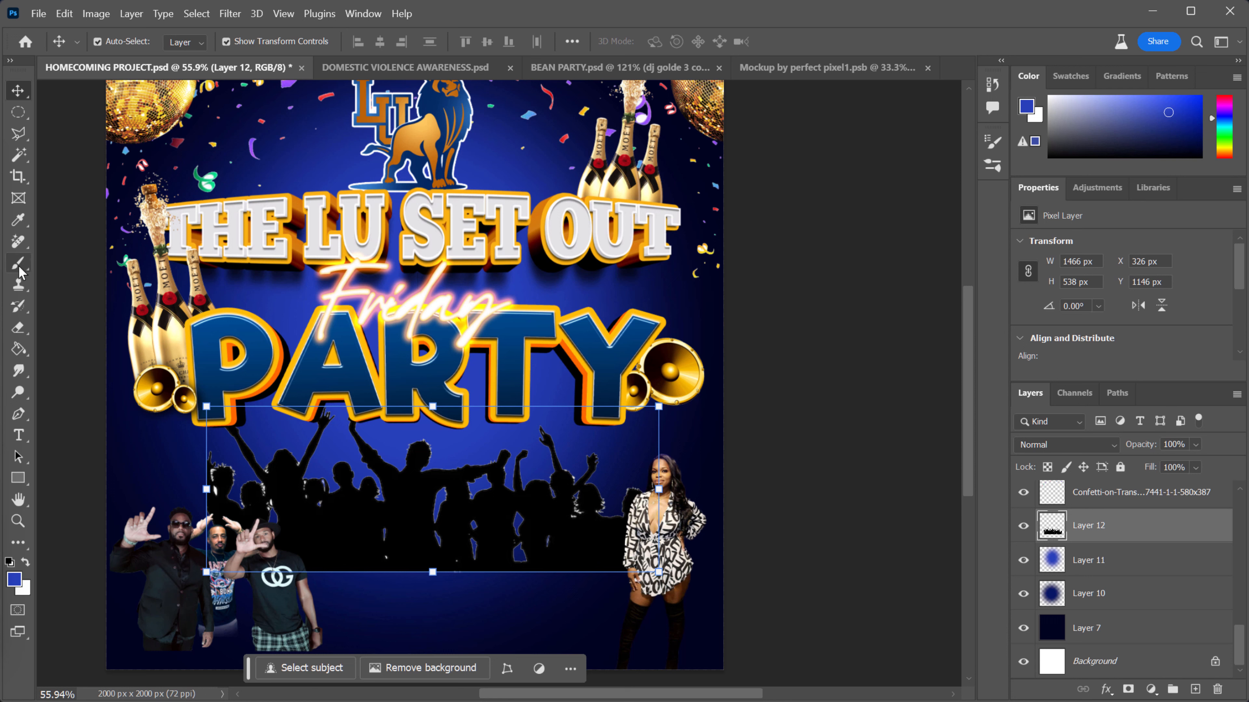
# - Set the foreground color to black (000000) and choose the Soft Round brush
pyautogui.press('i')
pyautogui.click(13, 580)
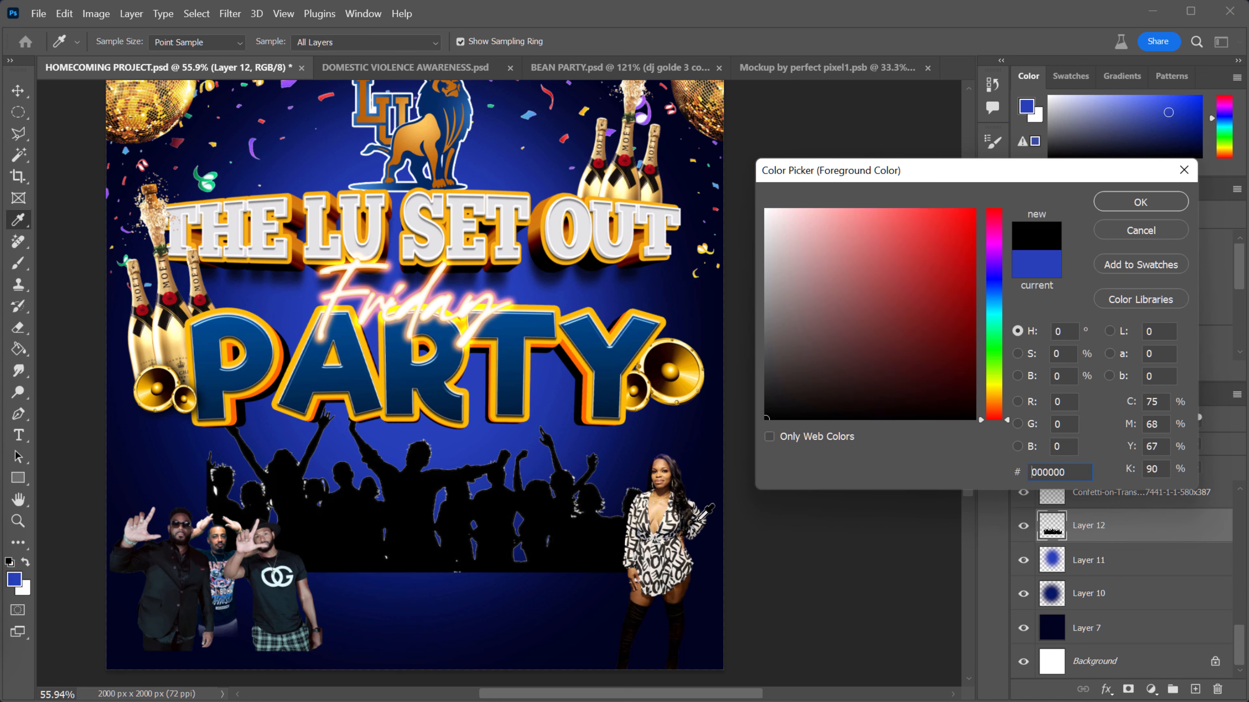
pyautogui.click(1108, 206)
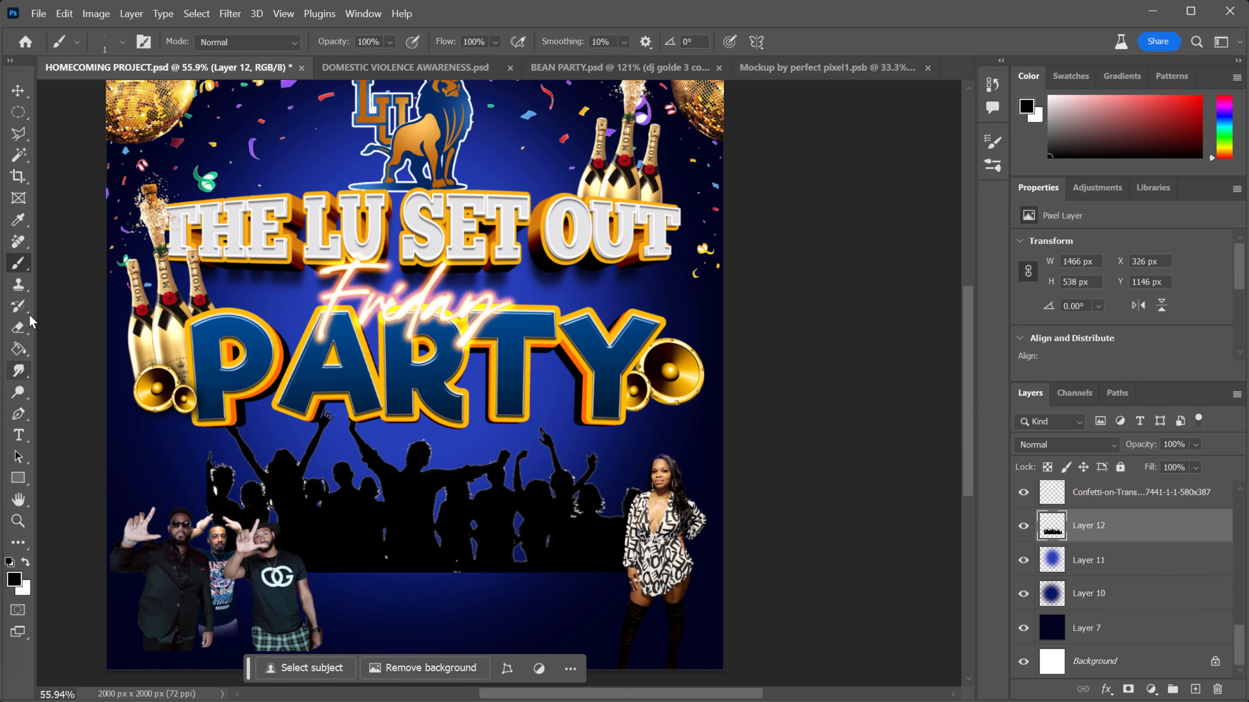
pyautogui.click(123, 43)
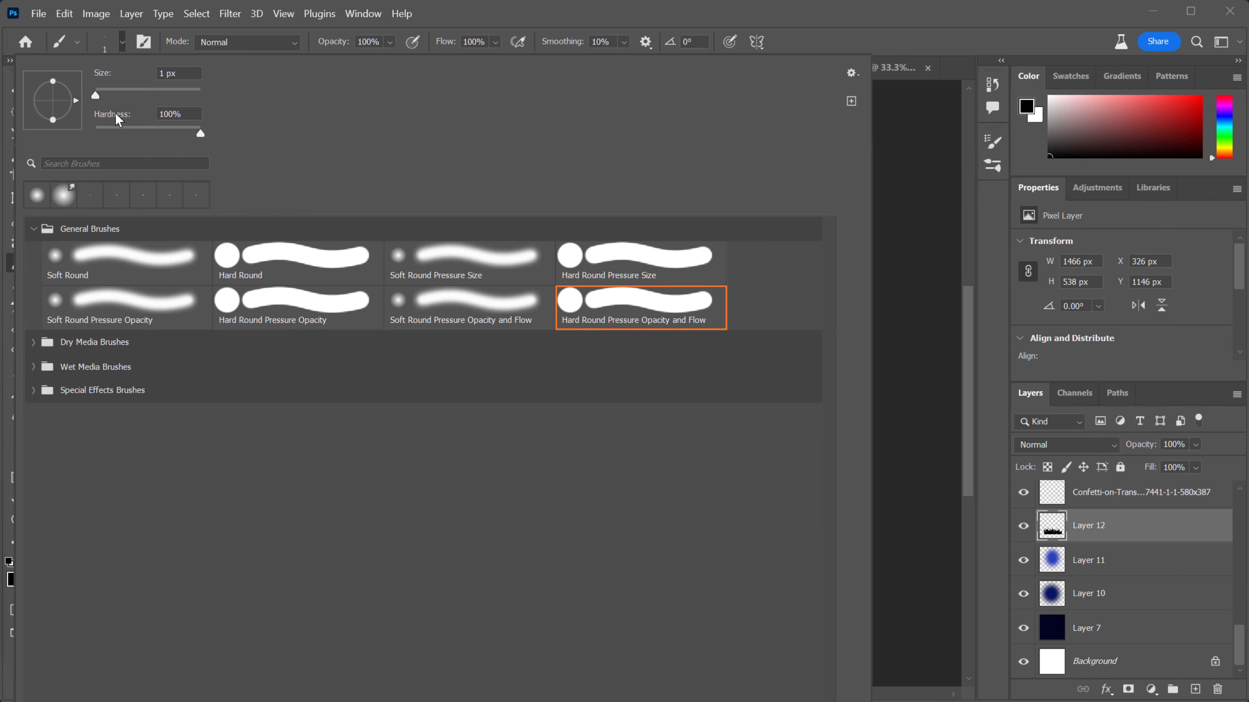
pyautogui.doubleClick(131, 264)
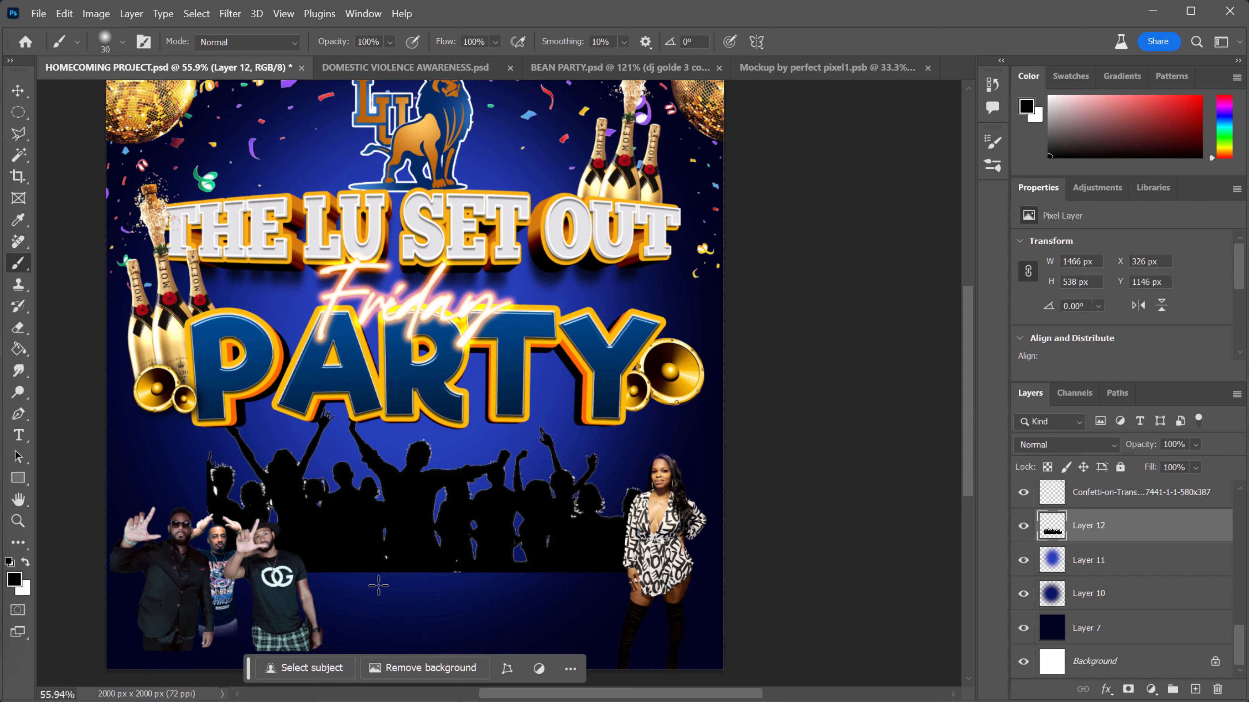
# - Paint soft black below the crowd silhouette across the flyer's full width, enlarging the brush to 250 px
pyautogui.moveTo(378, 585); pyautogui.dragTo(420, 584)
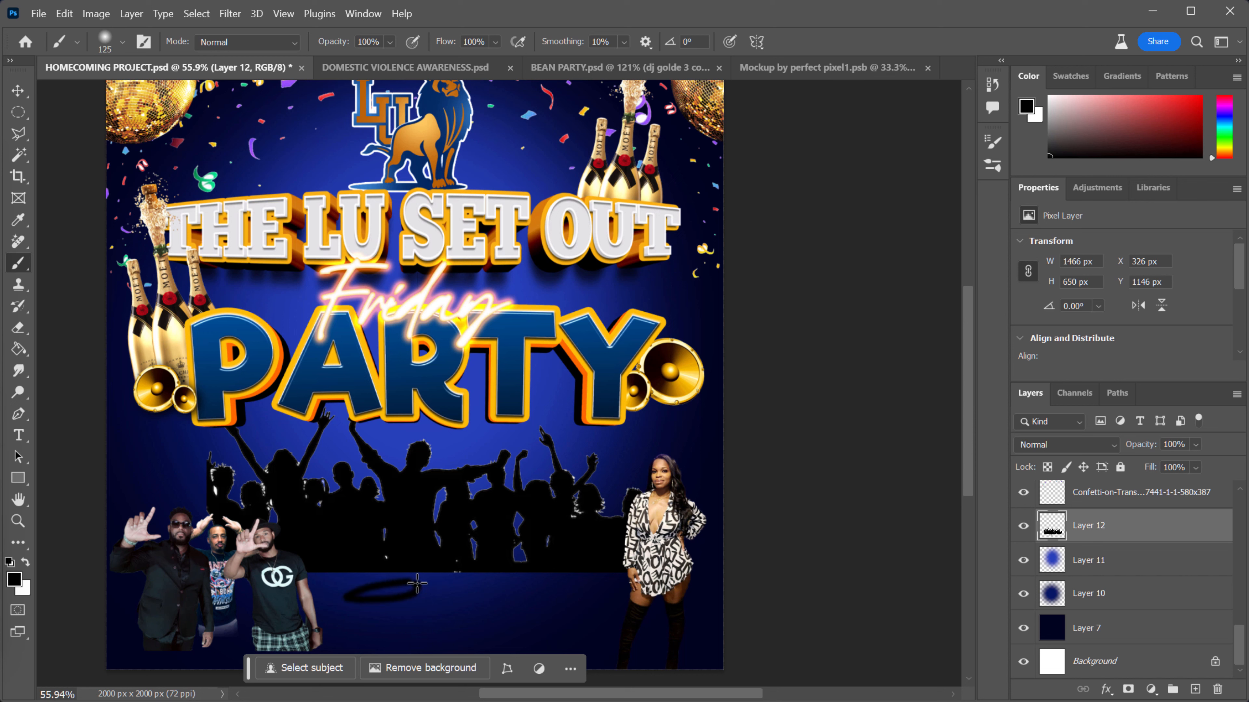
pyautogui.moveTo(418, 589); pyautogui.dragTo(298, 590)
pyautogui.moveTo(252, 624)
pyautogui.mouseDown()
pyautogui.moveTo(445, 602)
pyautogui.moveTo(332, 593)
pyautogui.moveTo(552, 608)
pyautogui.moveTo(624, 591)
pyautogui.moveTo(416, 590)
pyautogui.moveTo(419, 602)
pyautogui.moveTo(358, 577)
pyautogui.moveTo(684, 606)
pyautogui.moveTo(496, 640)
pyautogui.moveTo(547, 672)
pyautogui.moveTo(740, 667)
pyautogui.moveTo(626, 595)
pyautogui.mouseUp()
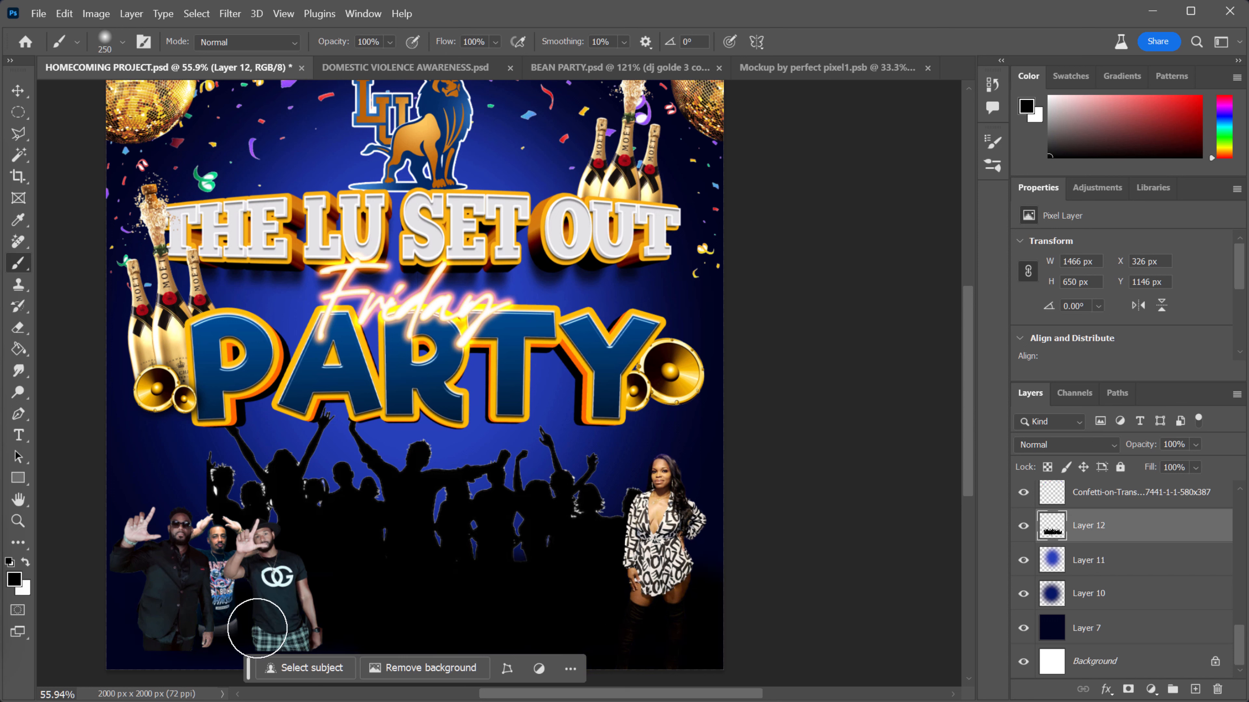
pyautogui.moveTo(116, 591)
pyautogui.mouseDown()
pyautogui.moveTo(191, 610)
pyautogui.moveTo(355, 616)
pyautogui.mouseUp()
# - Add a new layer directly above Layer 11 and pick a blue hue of 205° for the foreground color
pyautogui.click(1123, 562)
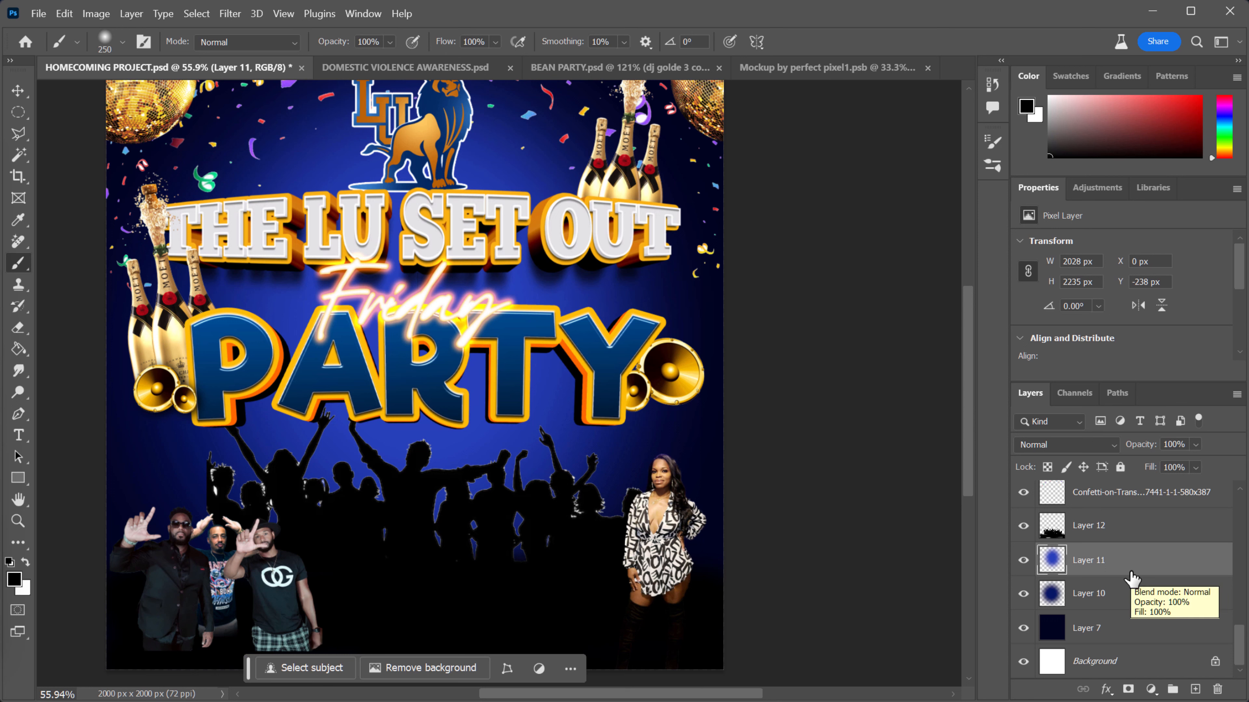
pyautogui.click(1195, 689)
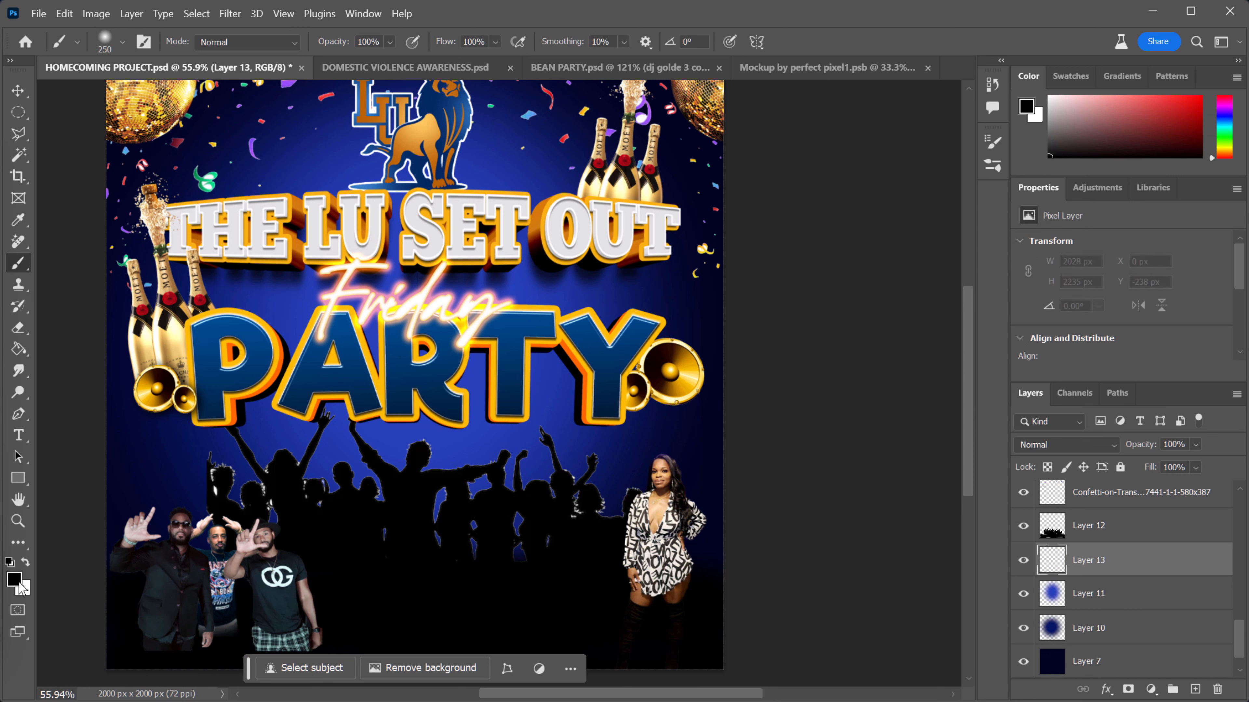
pyautogui.click(14, 581)
pyautogui.write('ffffff')
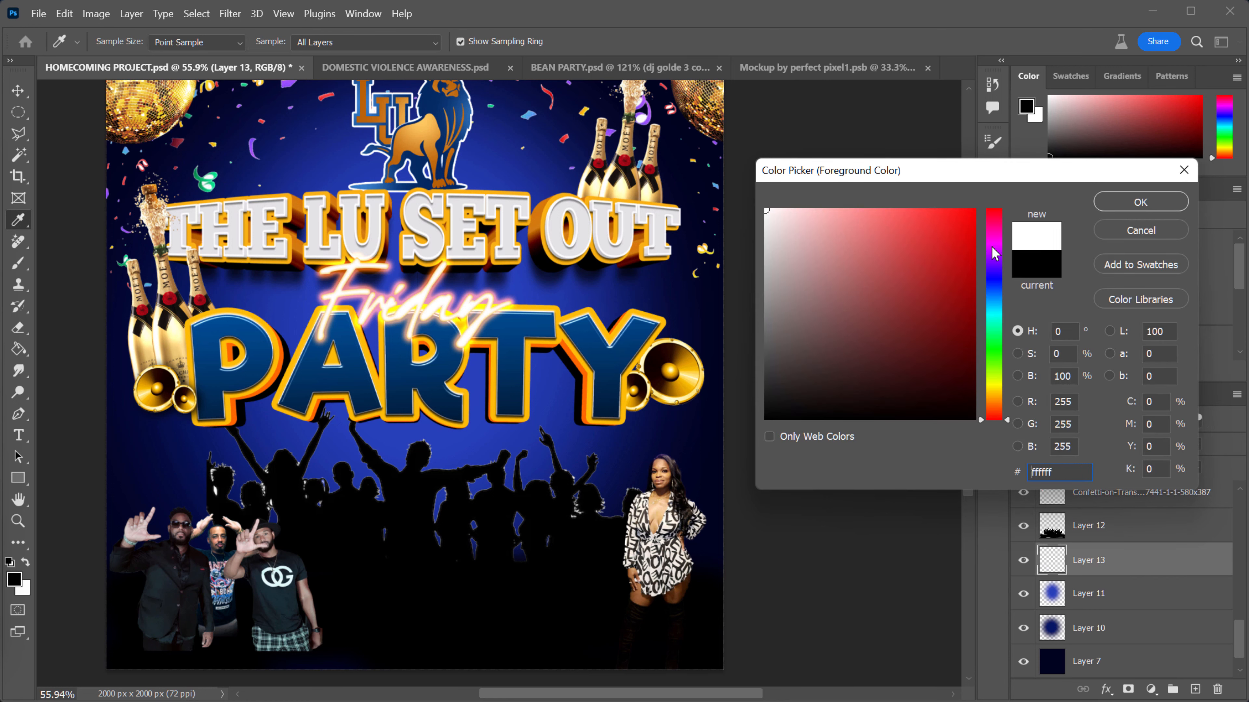
pyautogui.click(994, 301)
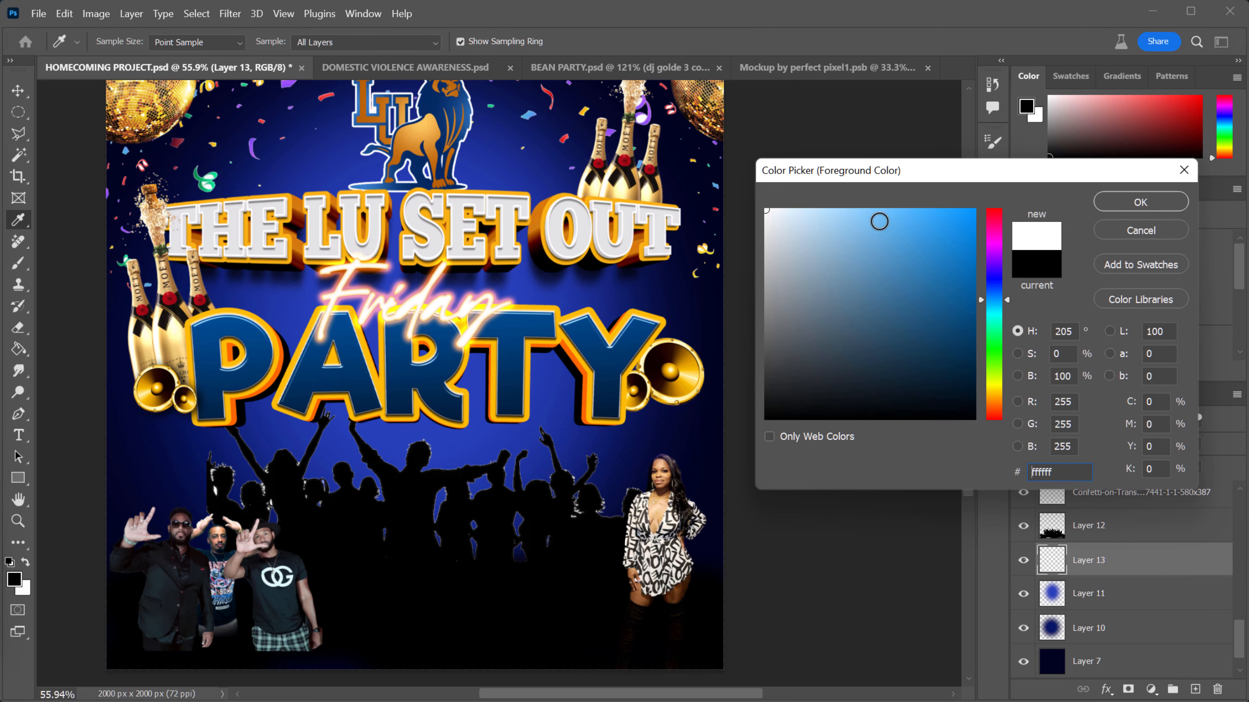
# - Set the foreground colour to light blue b3e0ff and brush a soft 250 px glow behind the crowd silhouette on Layer 13
pyautogui.moveTo(854, 218); pyautogui.dragTo(827, 188)
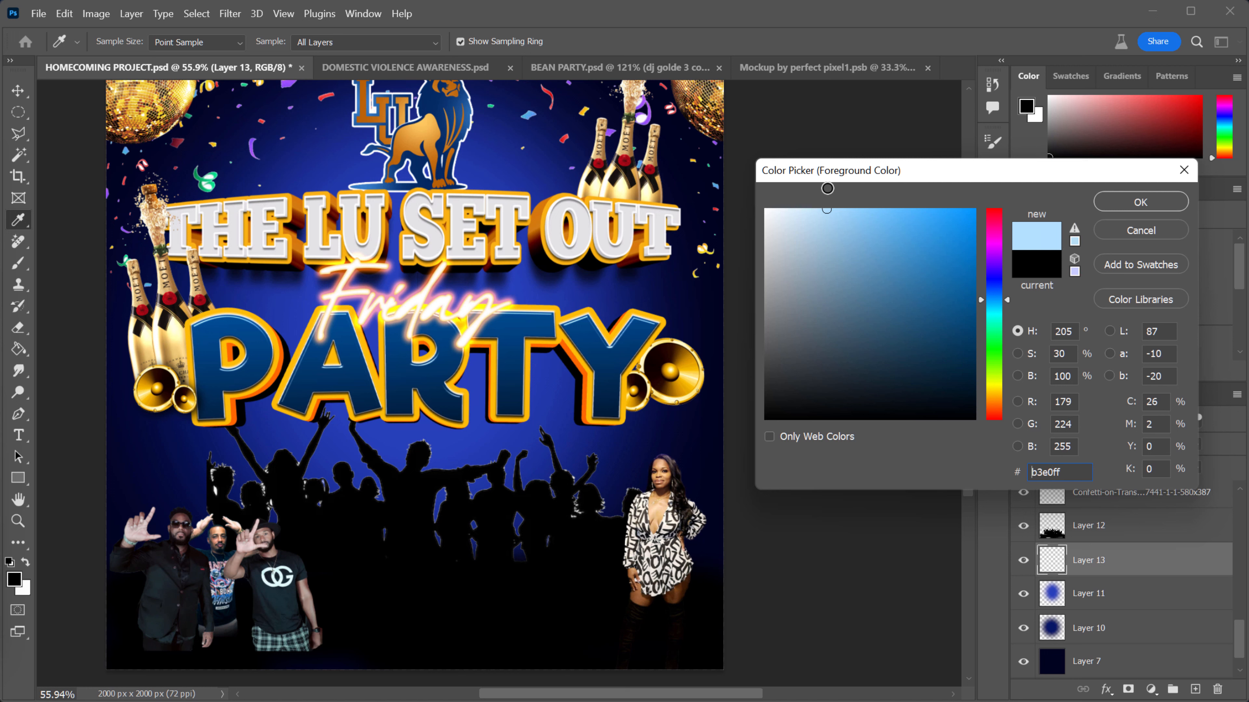
pyautogui.click(1123, 204)
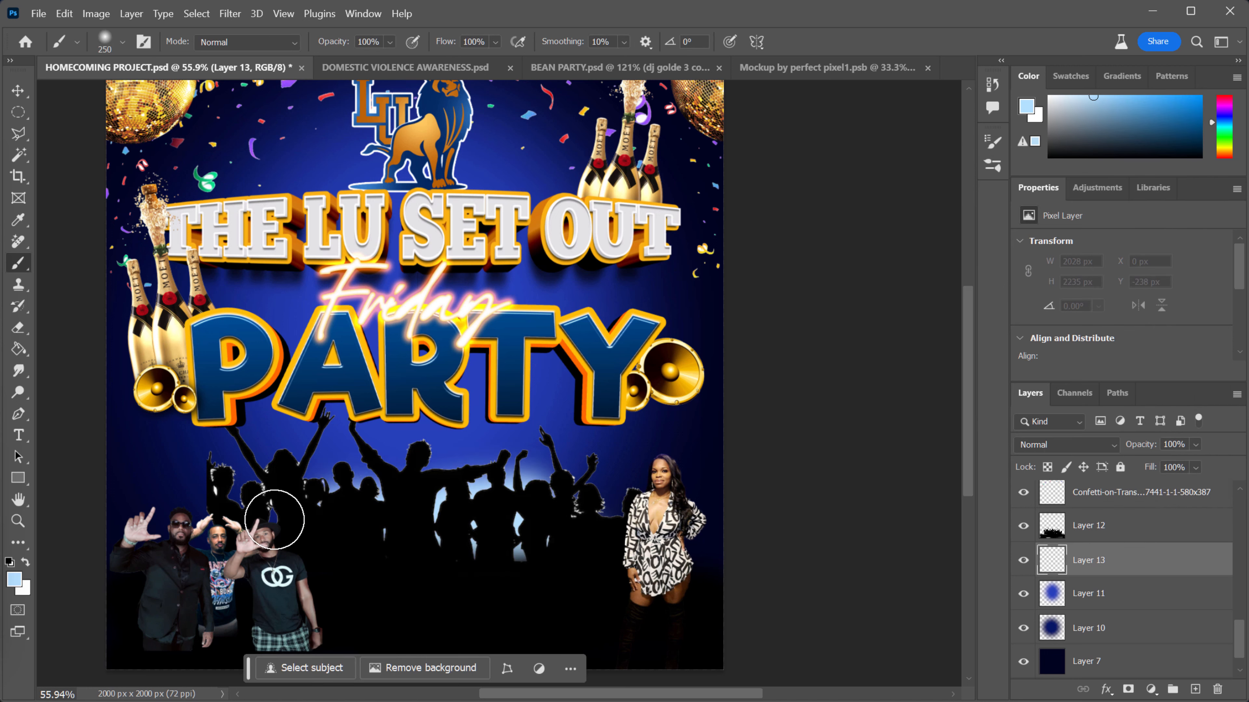
pyautogui.moveTo(275, 519)
pyautogui.mouseDown()
pyautogui.moveTo(551, 516)
pyautogui.moveTo(516, 474)
pyautogui.moveTo(315, 505)
pyautogui.moveTo(378, 481)
pyautogui.moveTo(455, 484)
pyautogui.moveTo(471, 497)
pyautogui.moveTo(463, 521)
pyautogui.mouseUp()
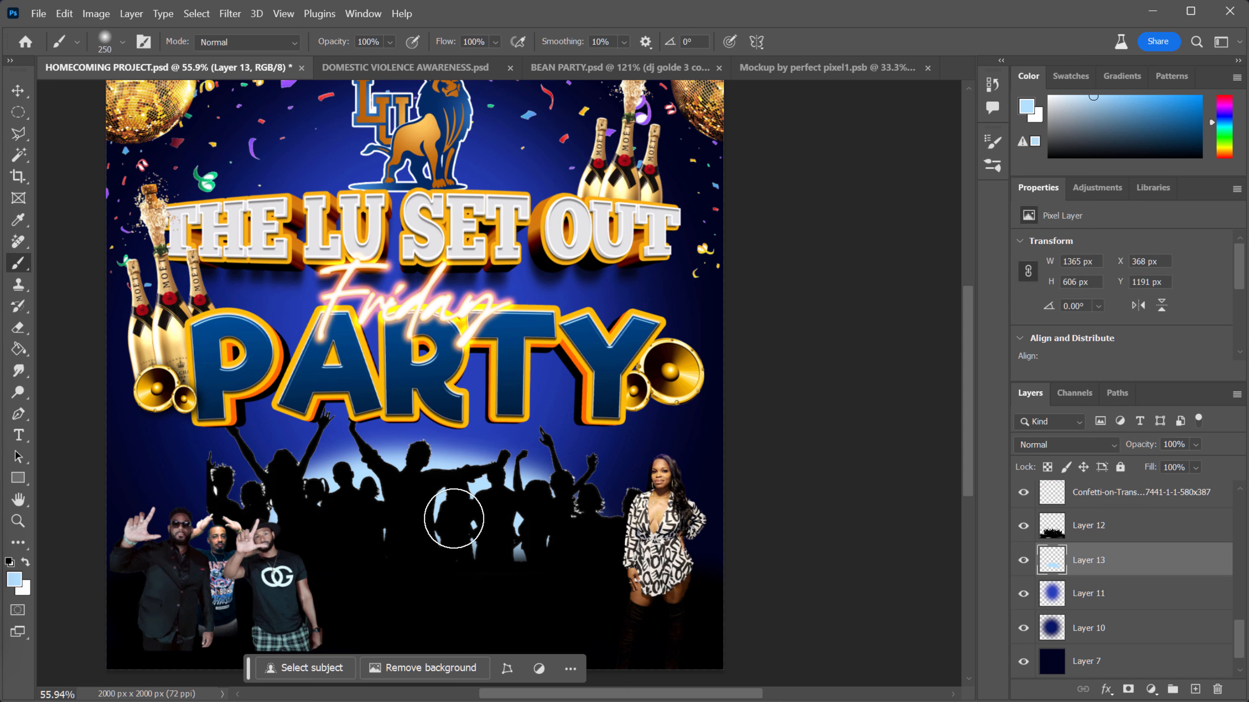
# - Enlarge the brush to 800 px, paint a broader light blue glow behind the lower crowd, and reduce the brush to 600 px
pyautogui.press(']')
pyautogui.press(']')
pyautogui.press(']')
pyautogui.press(']')
pyautogui.press(']')
pyautogui.press(']')
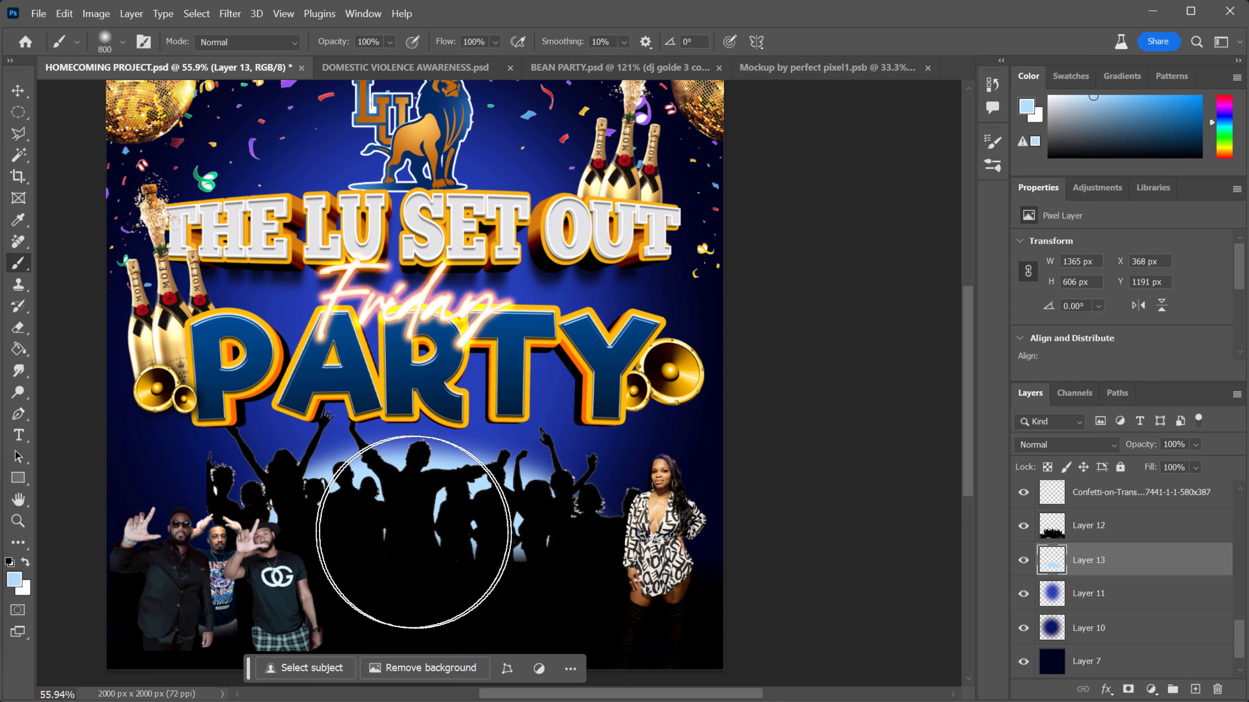
pyautogui.moveTo(416, 560)
pyautogui.mouseDown()
pyautogui.moveTo(320, 581)
pyautogui.moveTo(512, 554)
pyautogui.moveTo(507, 591)
pyautogui.moveTo(549, 590)
pyautogui.mouseUp()
pyautogui.press('[')
pyautogui.press('[')
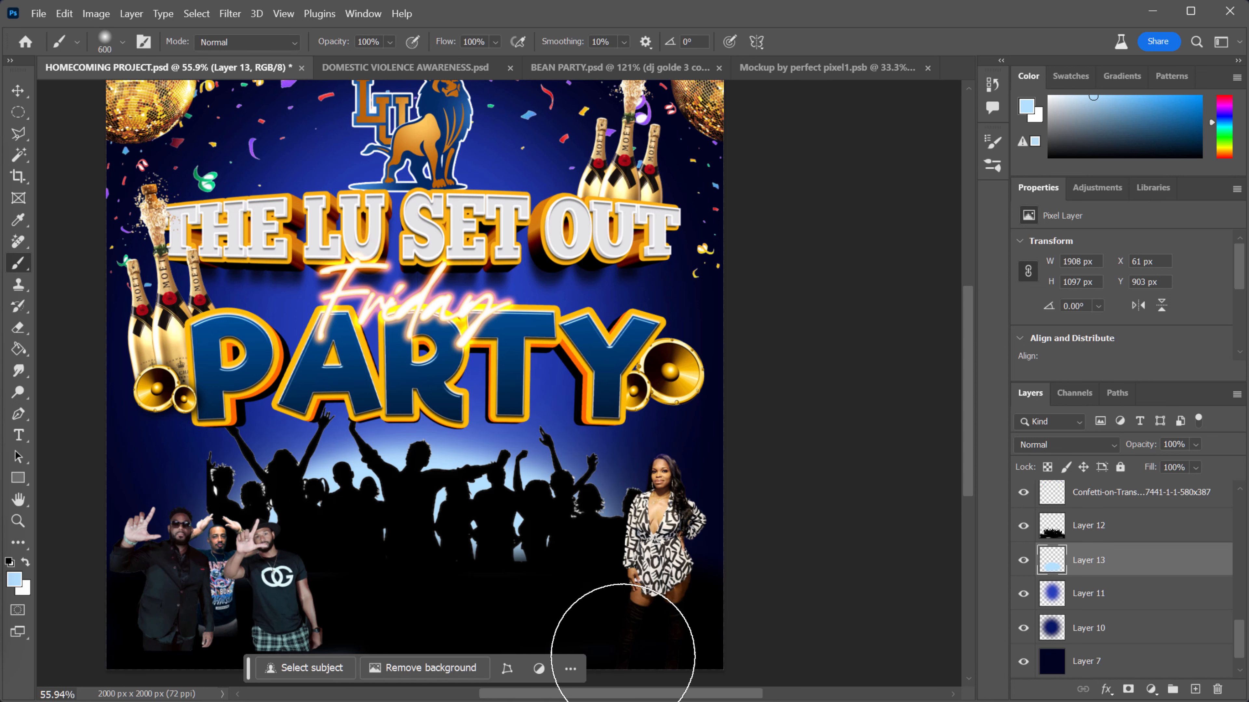
# - Add a new layer directly above the crowd silhouette's Layer 12 and name it "lens flare"
pyautogui.scroll(-2, 764, 403)
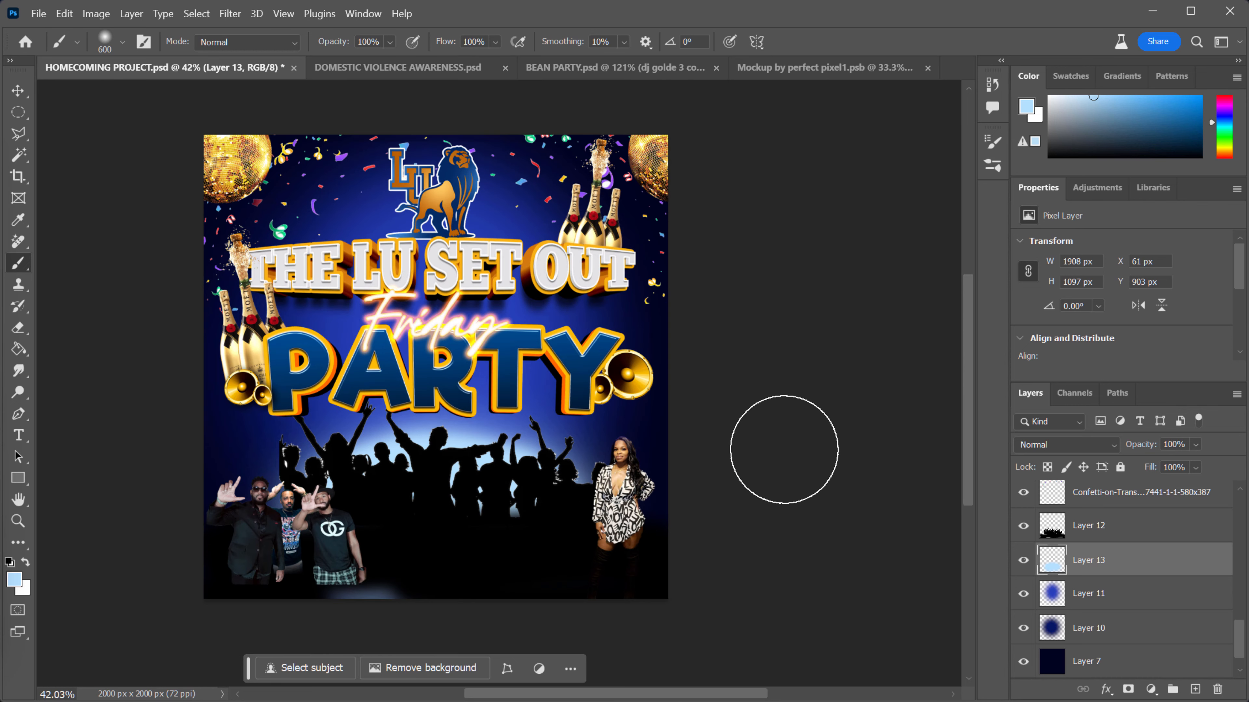
pyautogui.scroll(2, 783, 447)
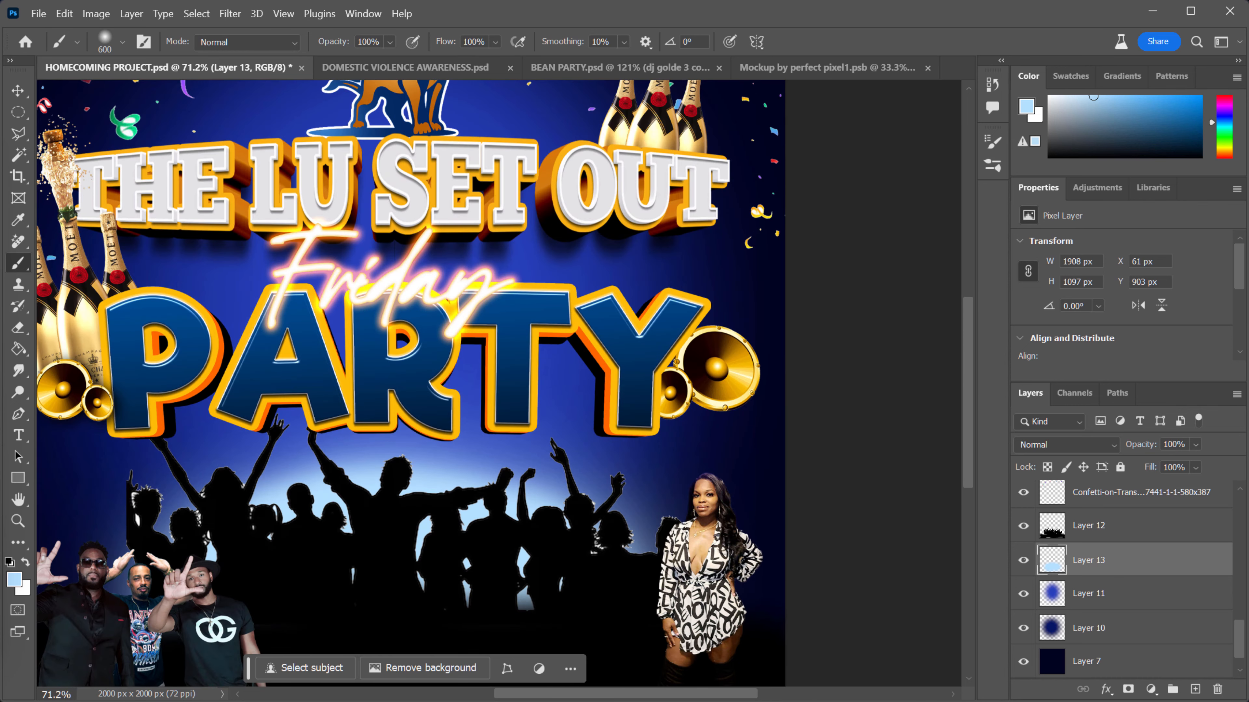
pyautogui.moveTo(650, 694); pyautogui.dragTo(788, 683)
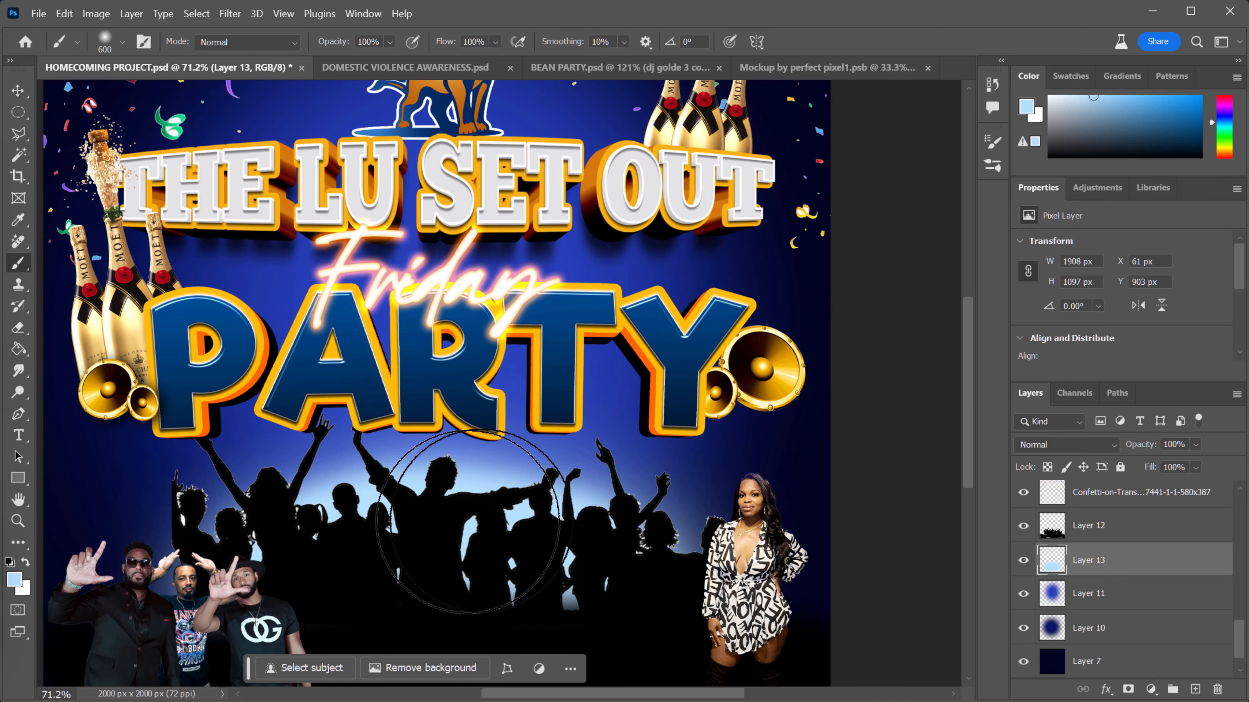
pyautogui.click(1134, 531)
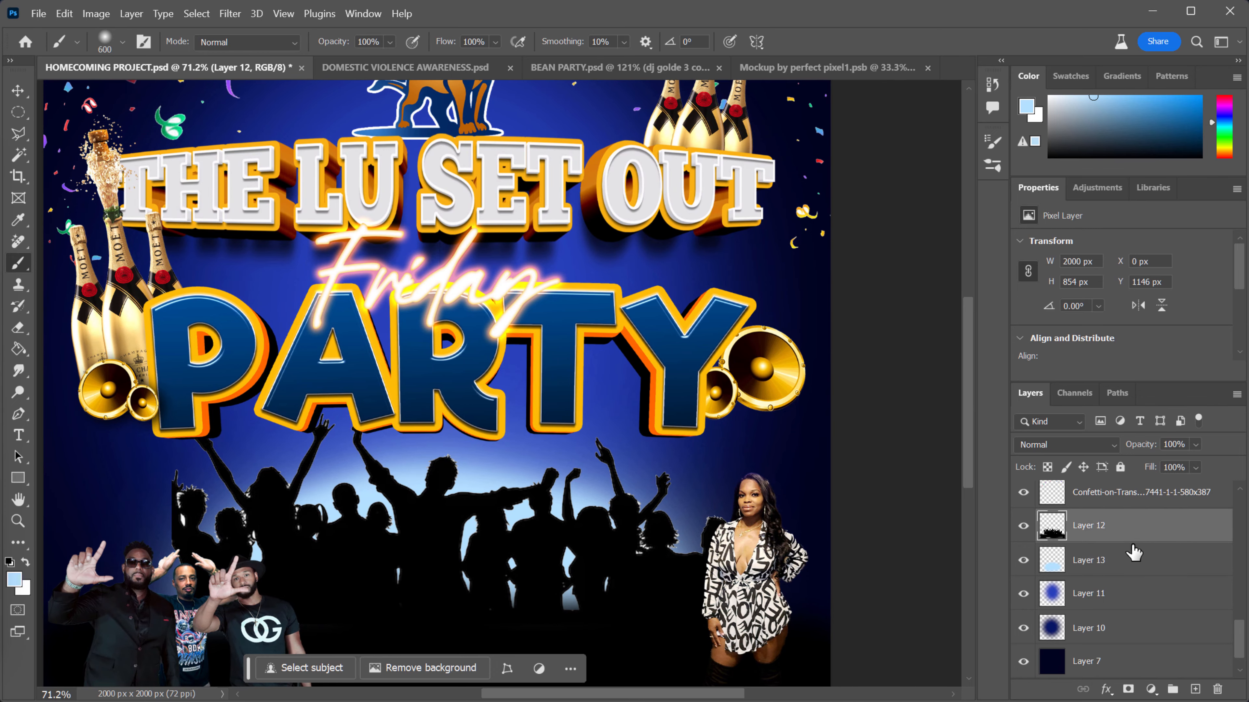
pyautogui.click(1196, 690)
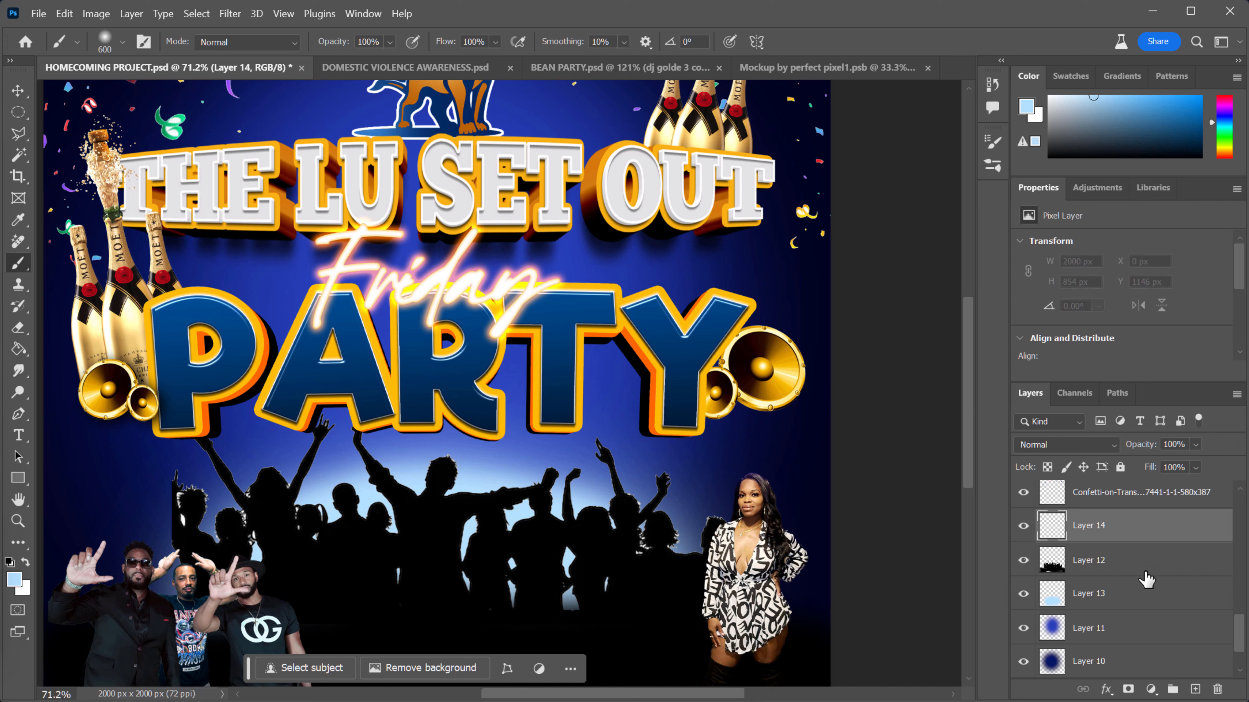
pyautogui.doubleClick(1092, 525)
# - Switch to the browser and examine how light flares through the hands in a party silhouette reference image, then return to Photoshop
pyautogui.hotkey('alt', 'Tab')
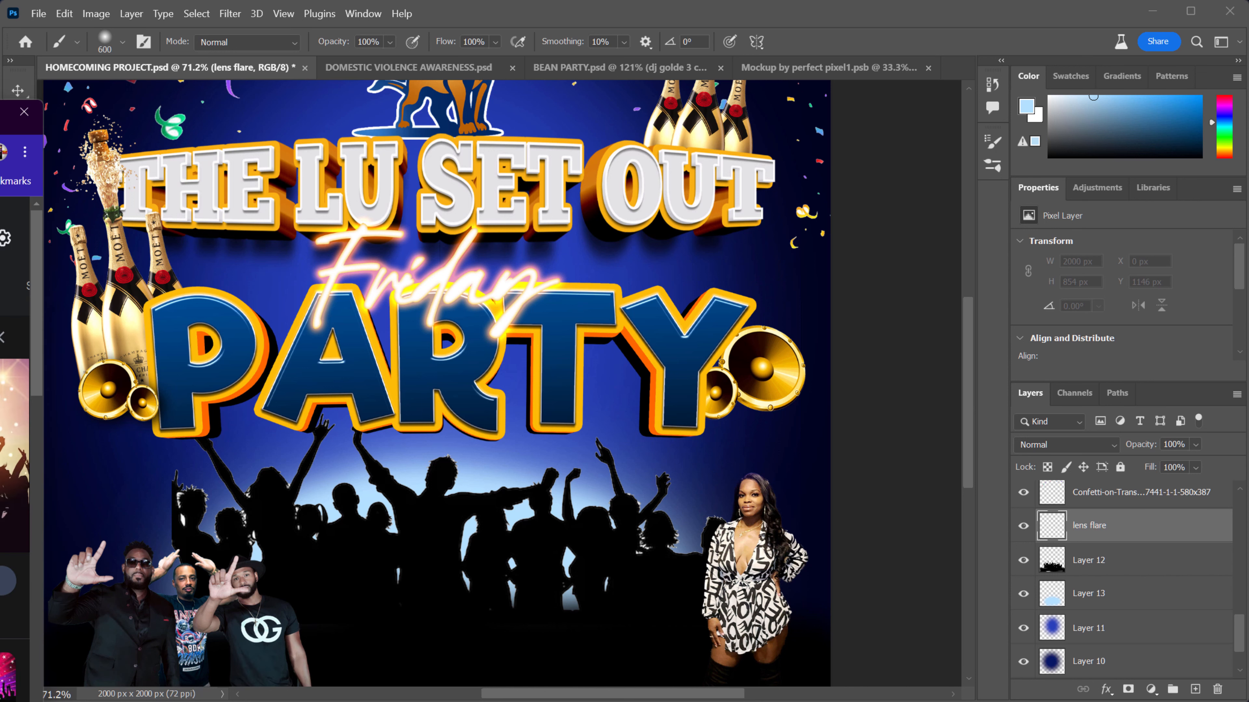
pyautogui.moveTo(0, 120); pyautogui.dragTo(376, 41)
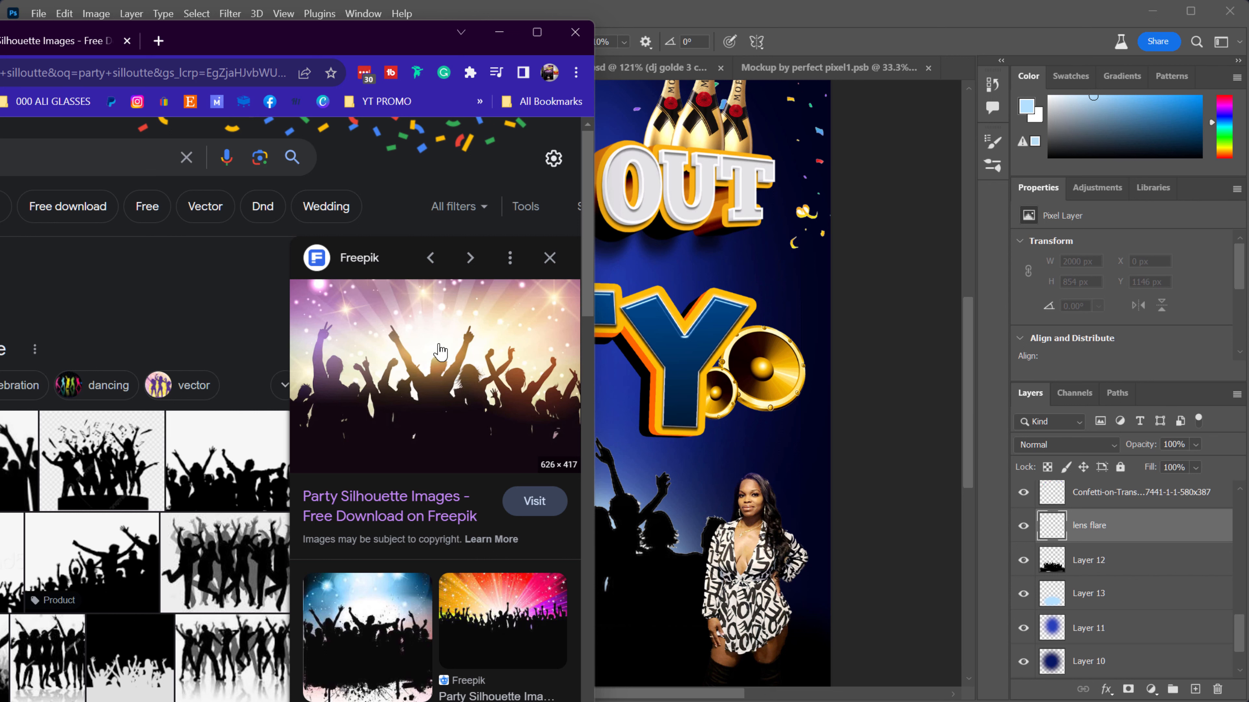
pyautogui.scroll(-4, 435, 467)
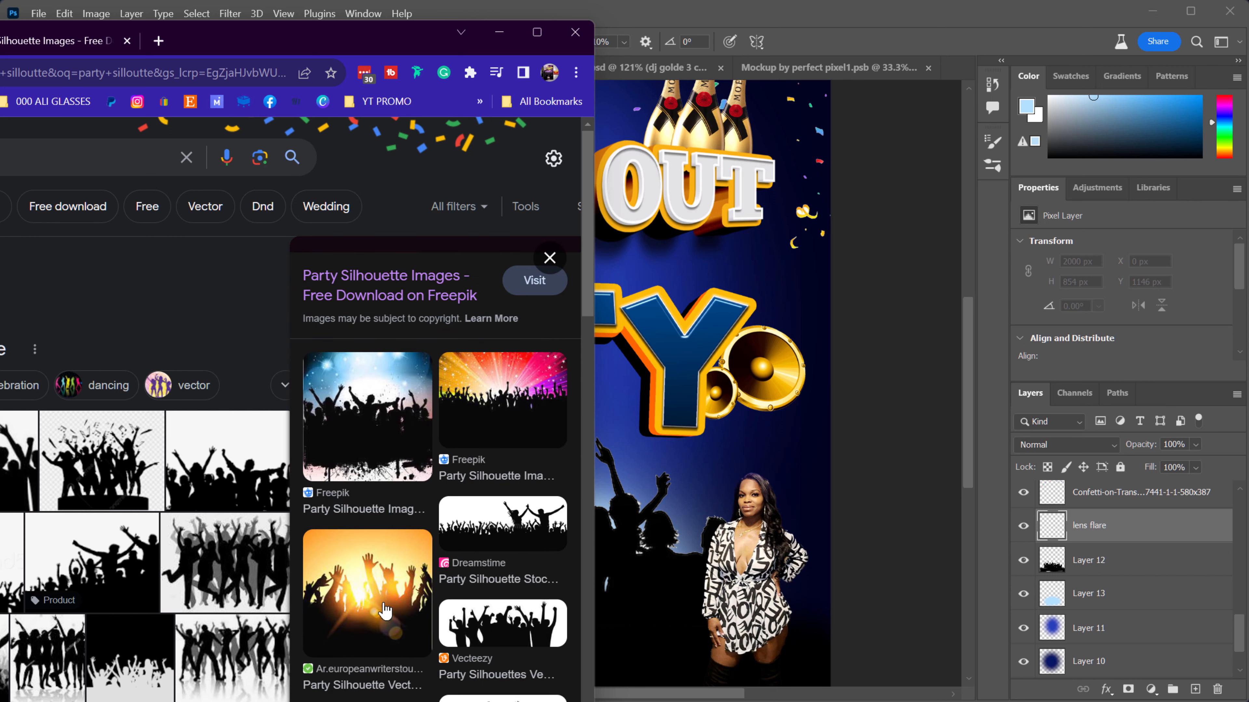
pyautogui.scroll(-2, 382, 525)
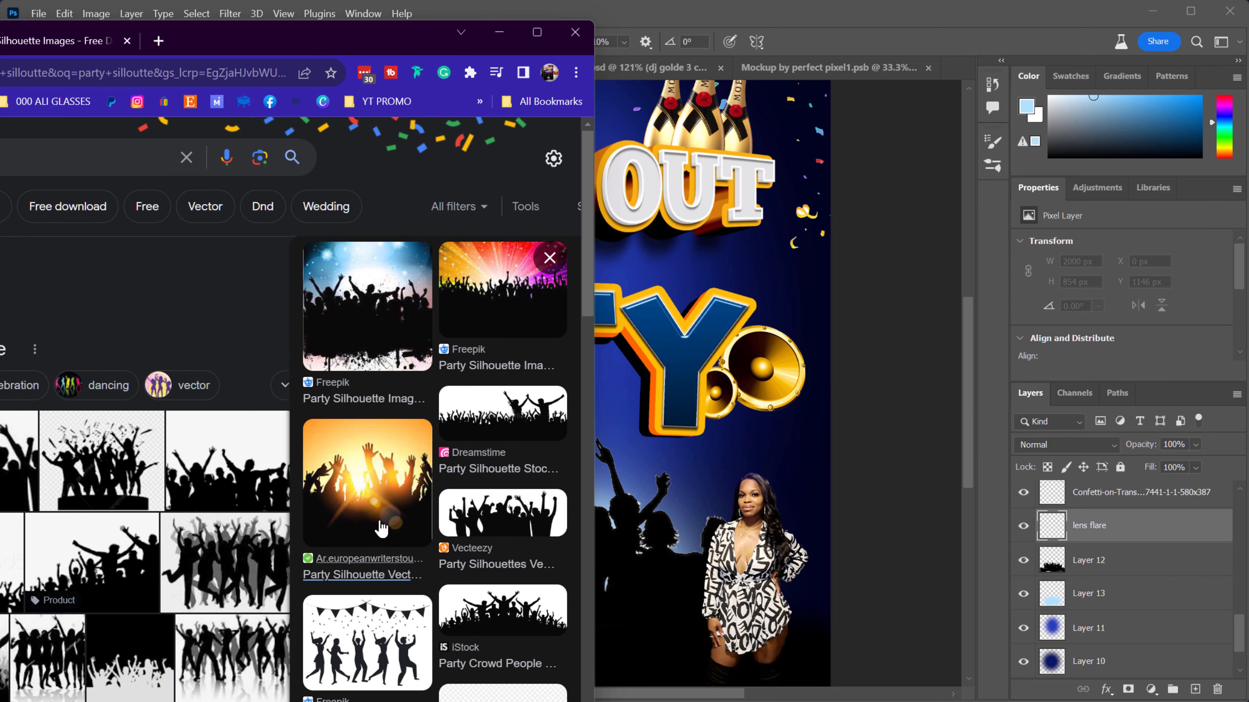
pyautogui.click(369, 488)
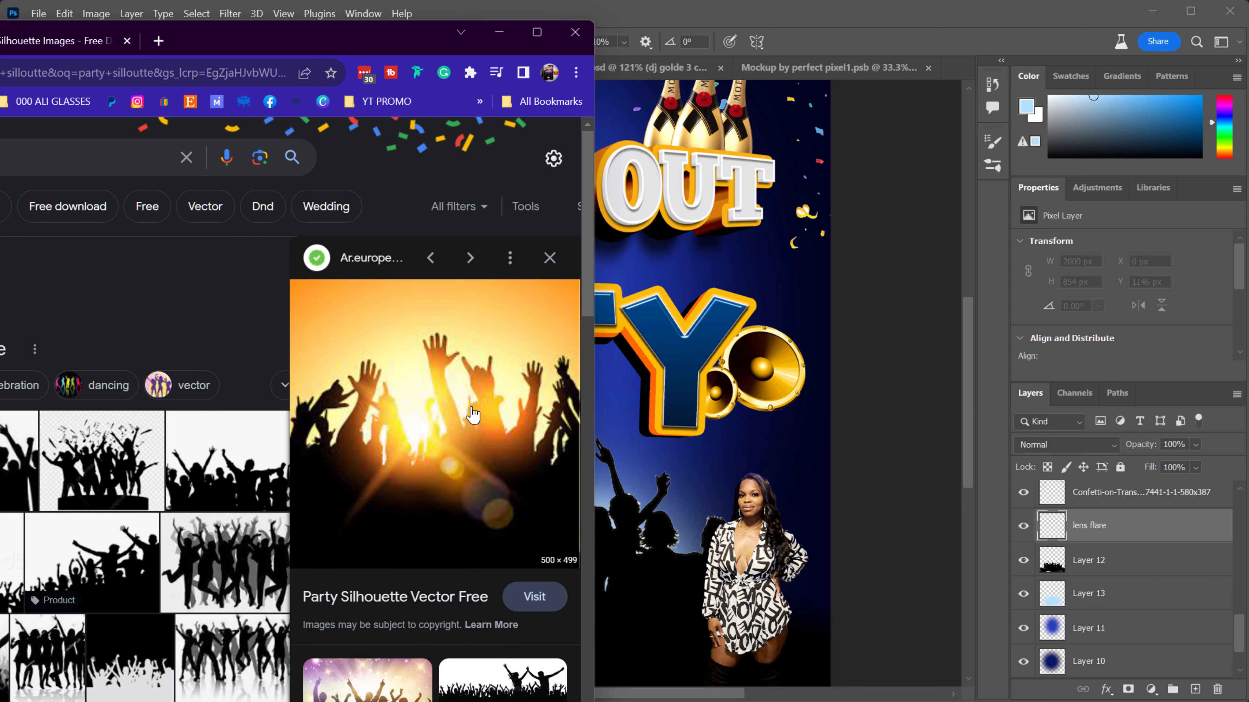
pyautogui.moveTo(393, 36); pyautogui.dragTo(0, 62)
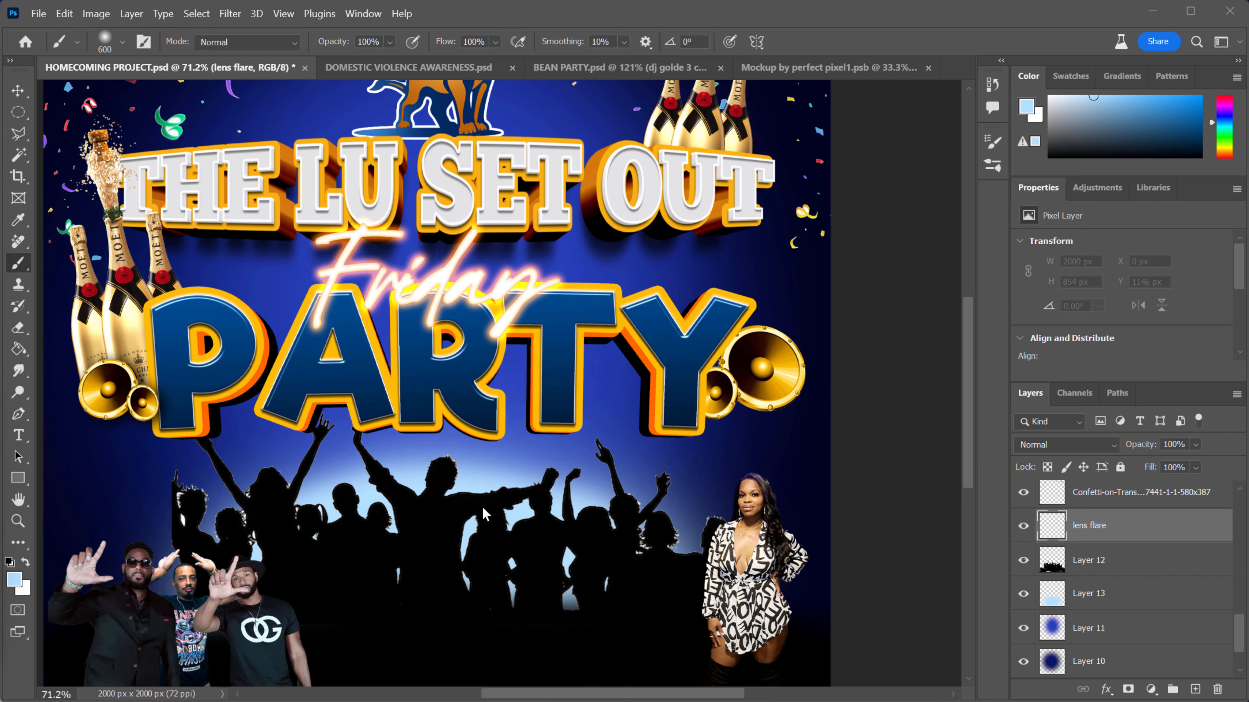
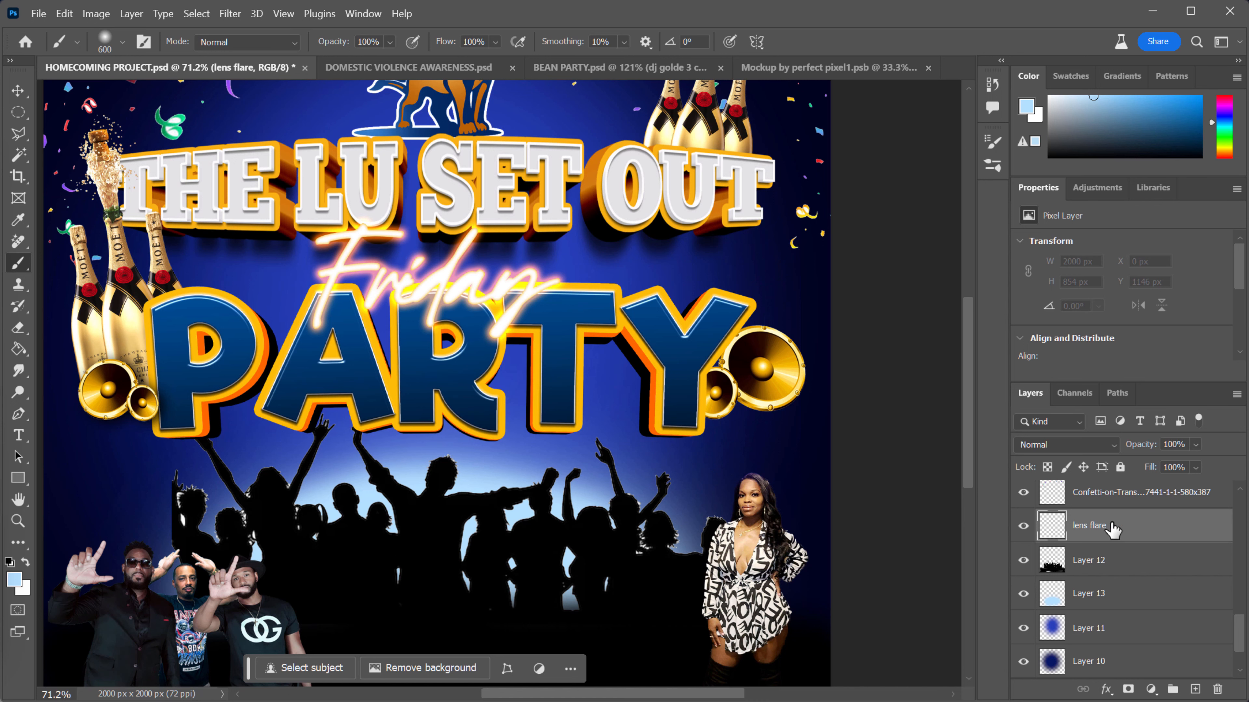
# - Set the lens flare layer's blend mode to Linear Dodge (Add) and the foreground colour to medium blue 418ec4
pyautogui.click(1112, 448)
pyautogui.click(1101, 632)
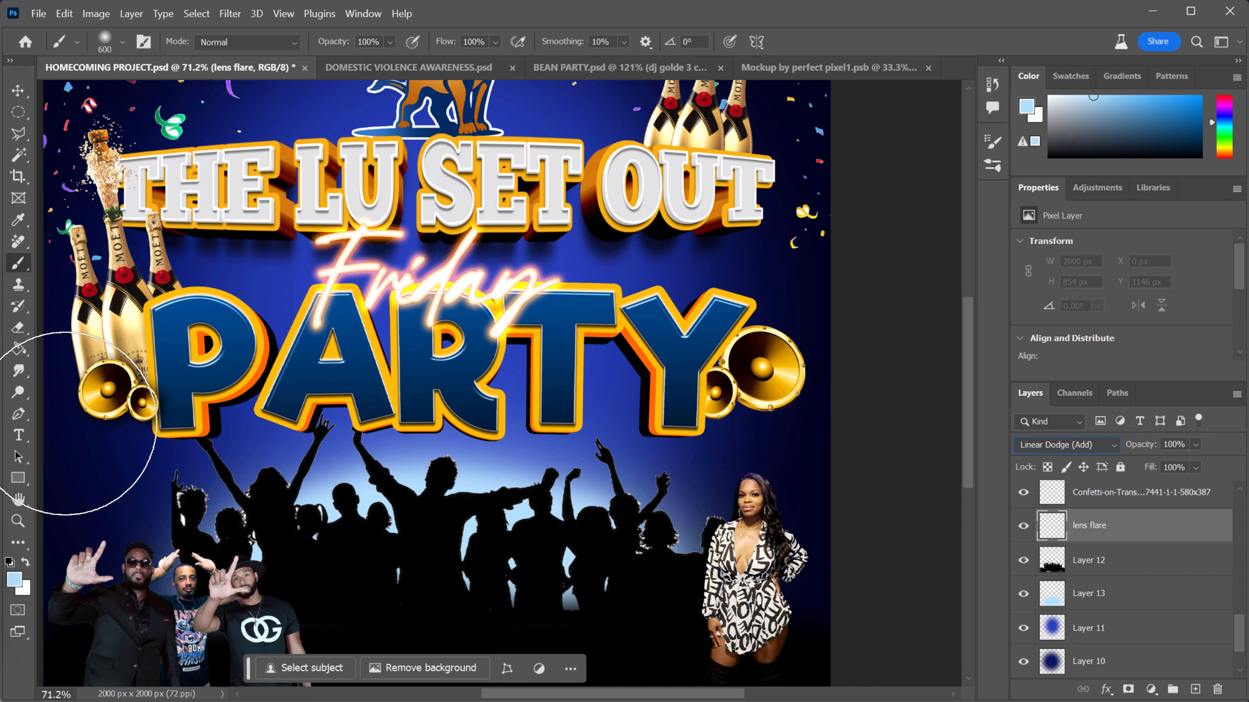
pyautogui.click(14, 579)
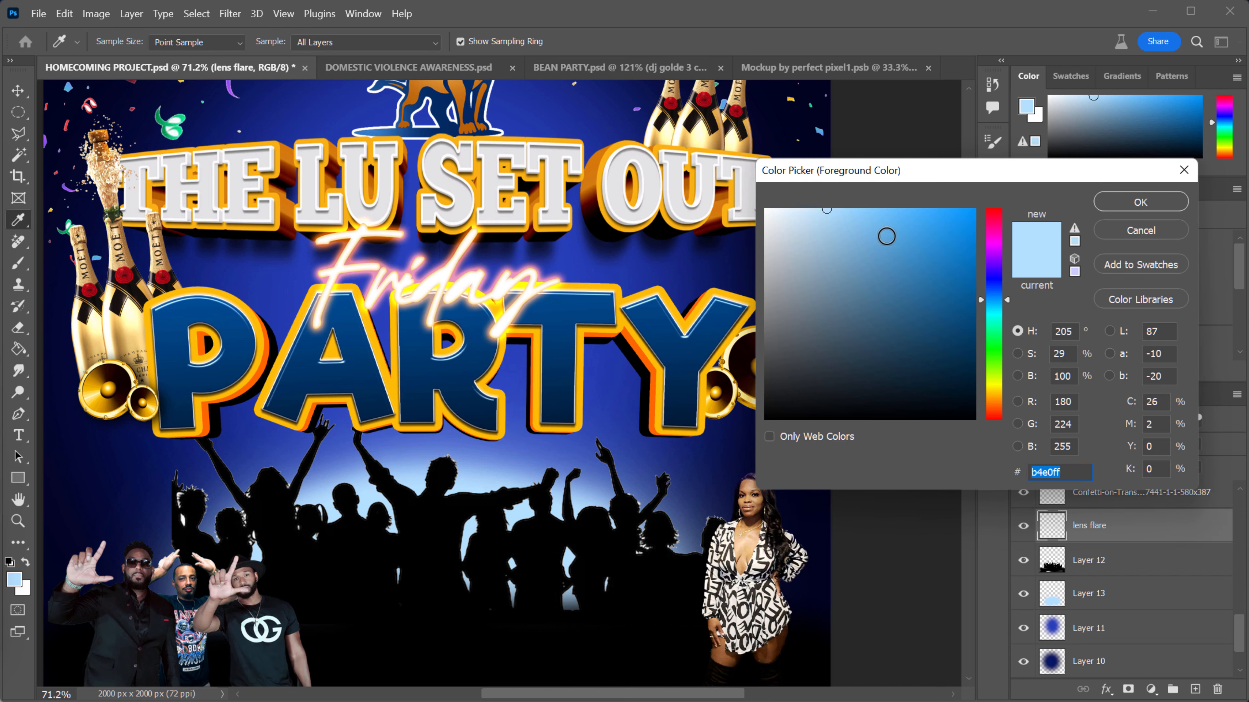
pyautogui.moveTo(849, 218); pyautogui.dragTo(877, 200)
pyautogui.moveTo(891, 244); pyautogui.dragTo(903, 255)
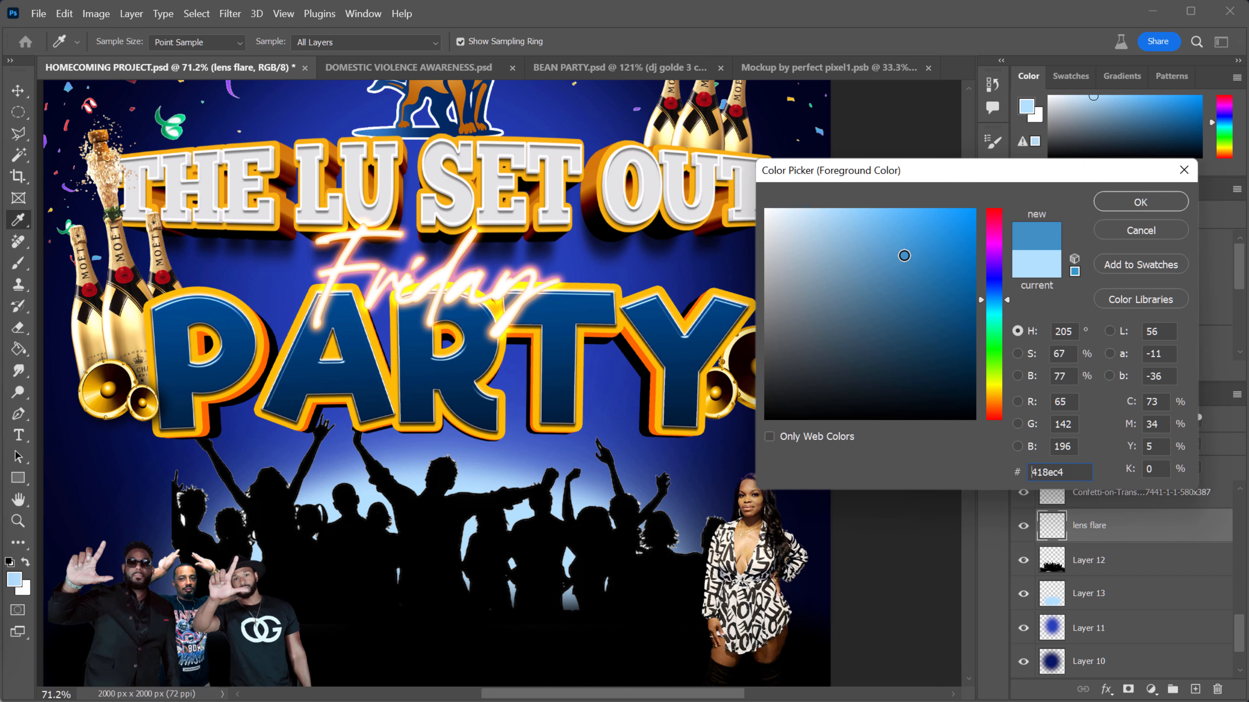
pyautogui.click(1140, 202)
pyautogui.press('b')
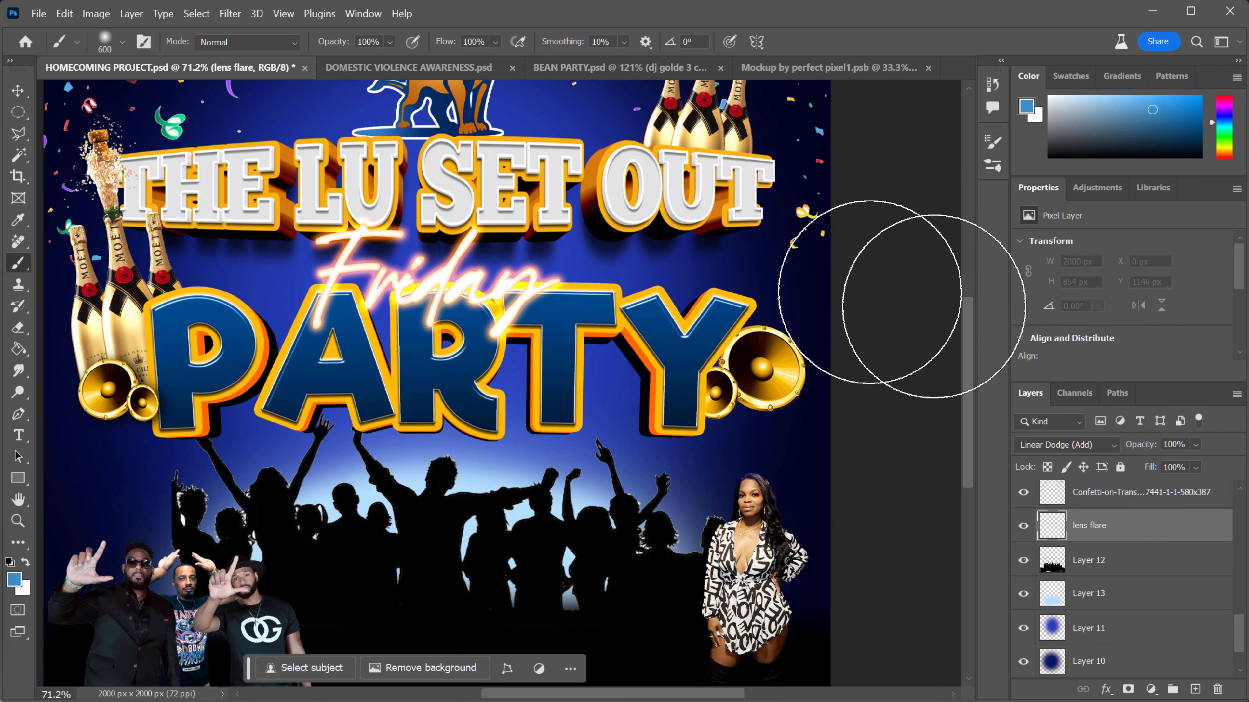
# - Reduce the brush to 150 px and dab a blue flare on each side of the central figure's head
pyautogui.press('[')
pyautogui.press('[')
pyautogui.press('[')
pyautogui.press('[')
pyautogui.press('[')
pyautogui.press('[')
pyautogui.press('[')
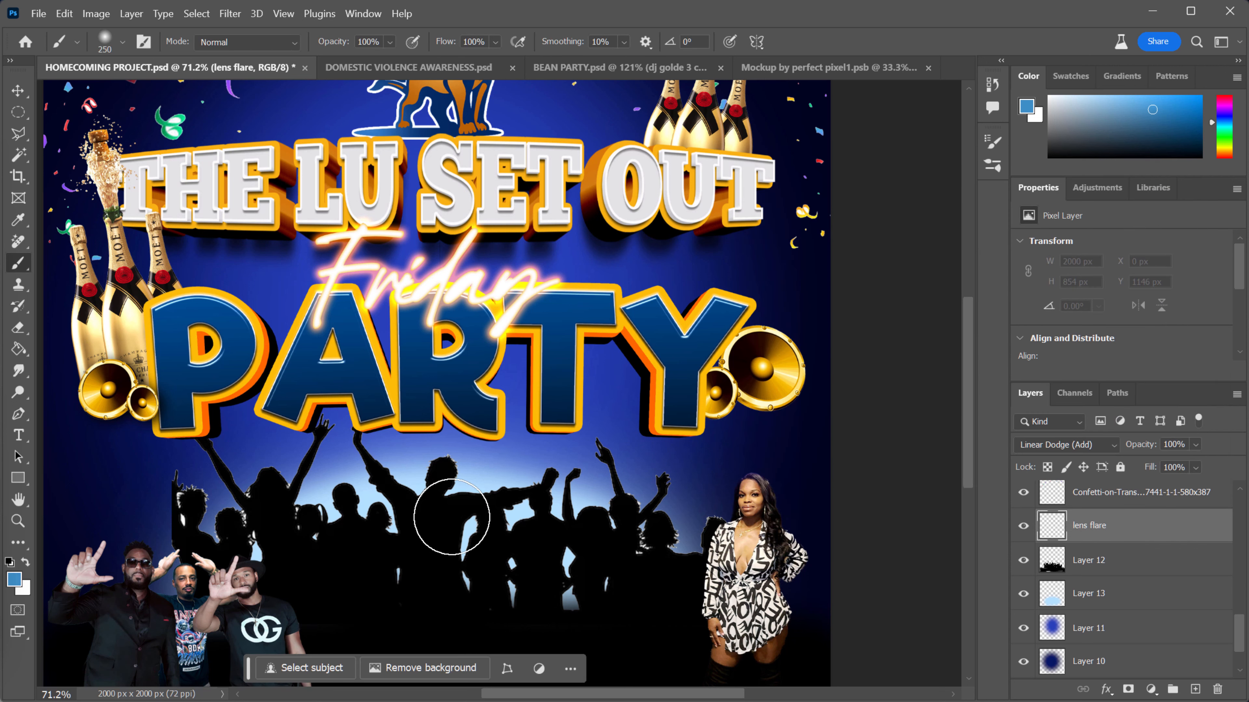
pyautogui.click(490, 480)
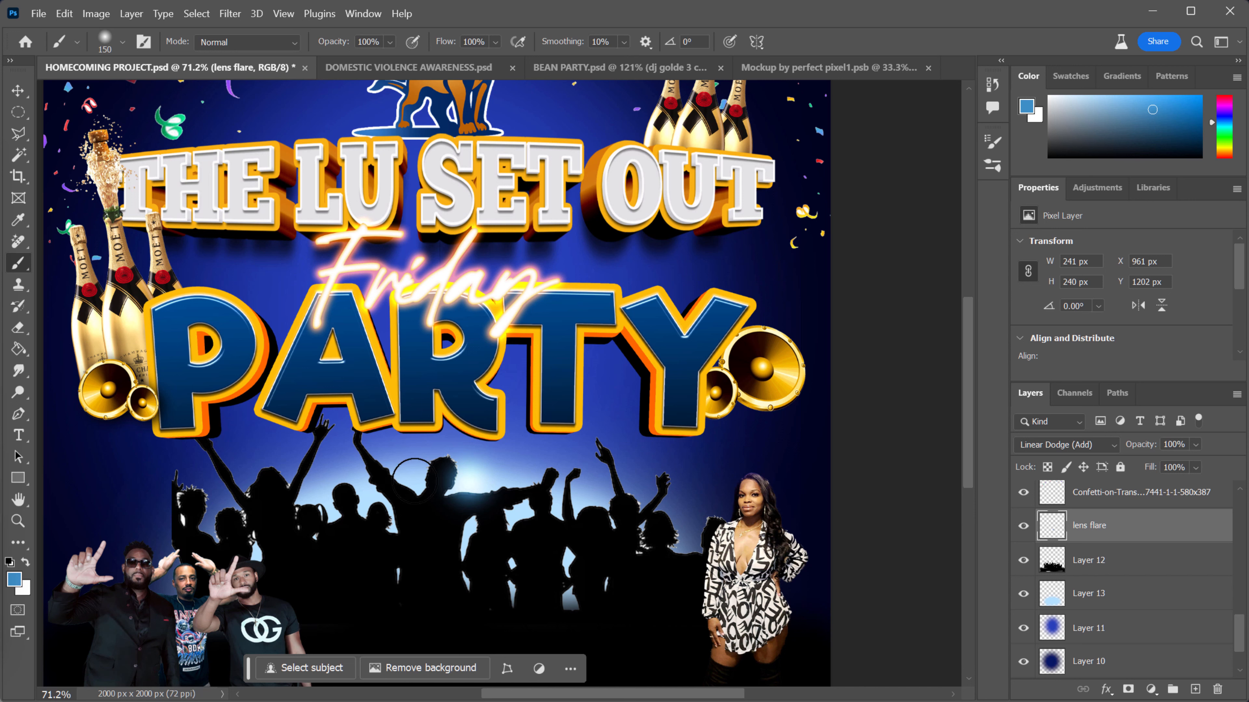
pyautogui.click(415, 479)
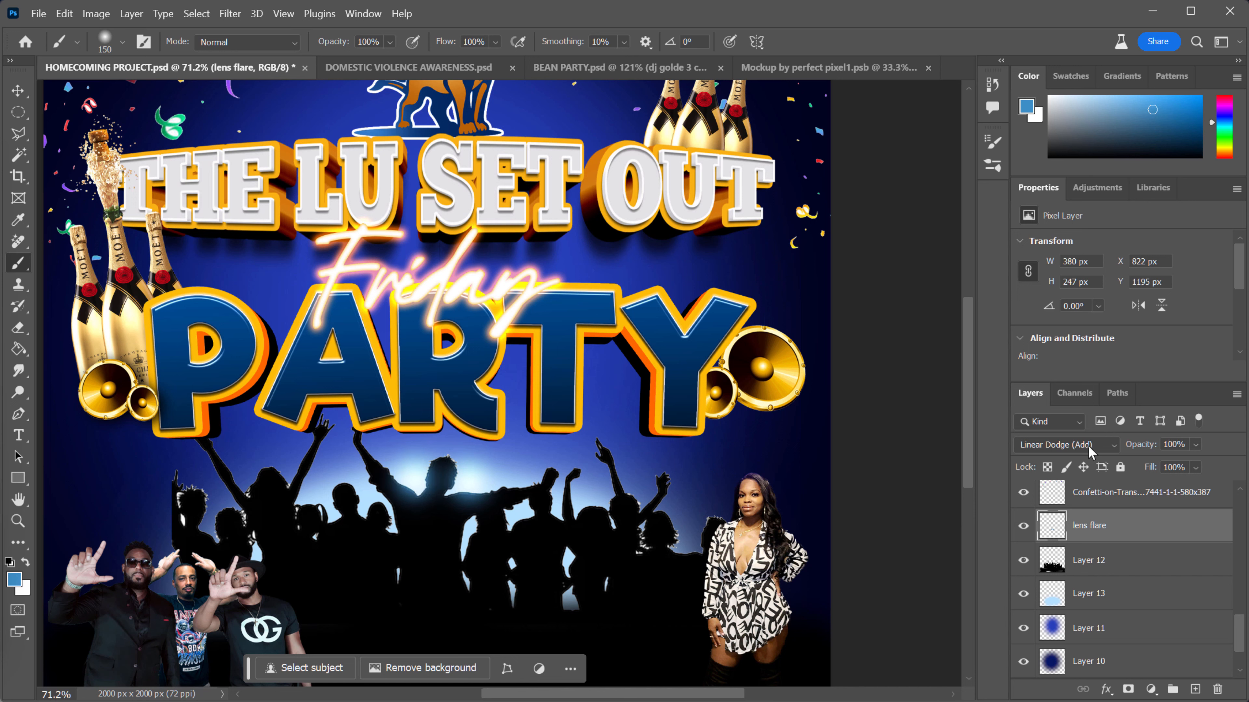
# - Dab 150 px blue flares under the central figure's arm and between the neighbouring silhouettes on both sides
pyautogui.click(468, 529)
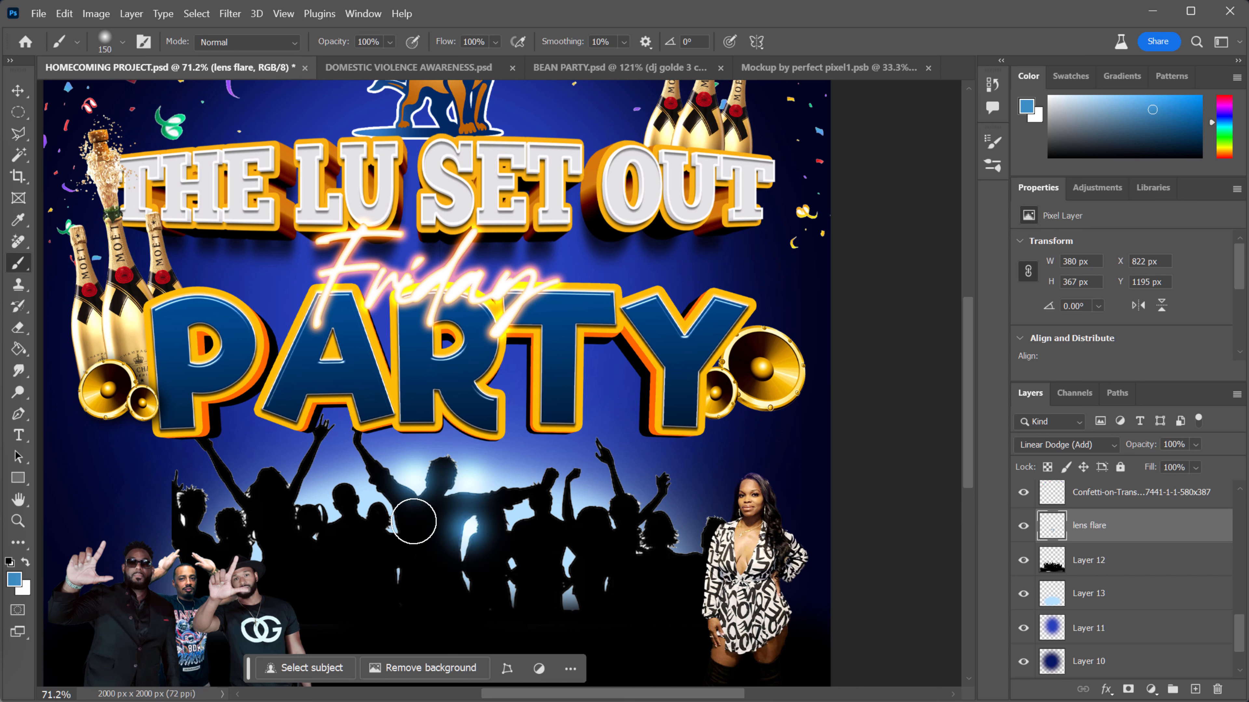
pyautogui.click(382, 523)
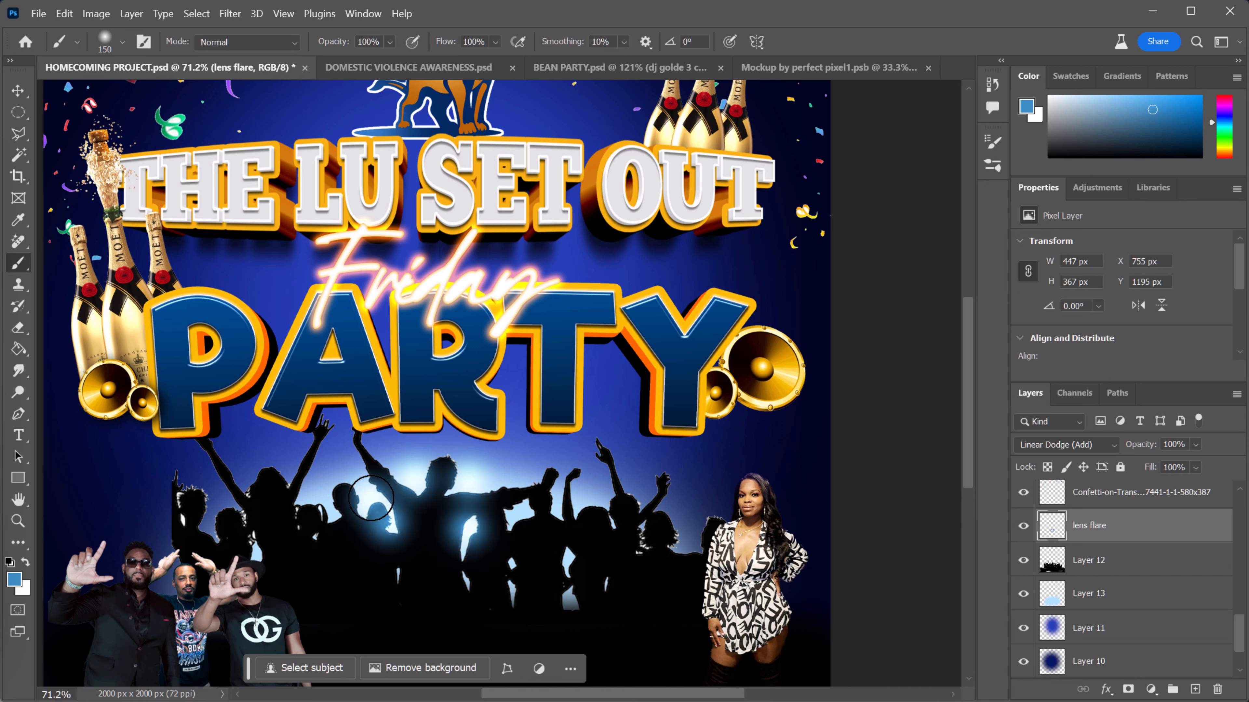
pyautogui.click(333, 509)
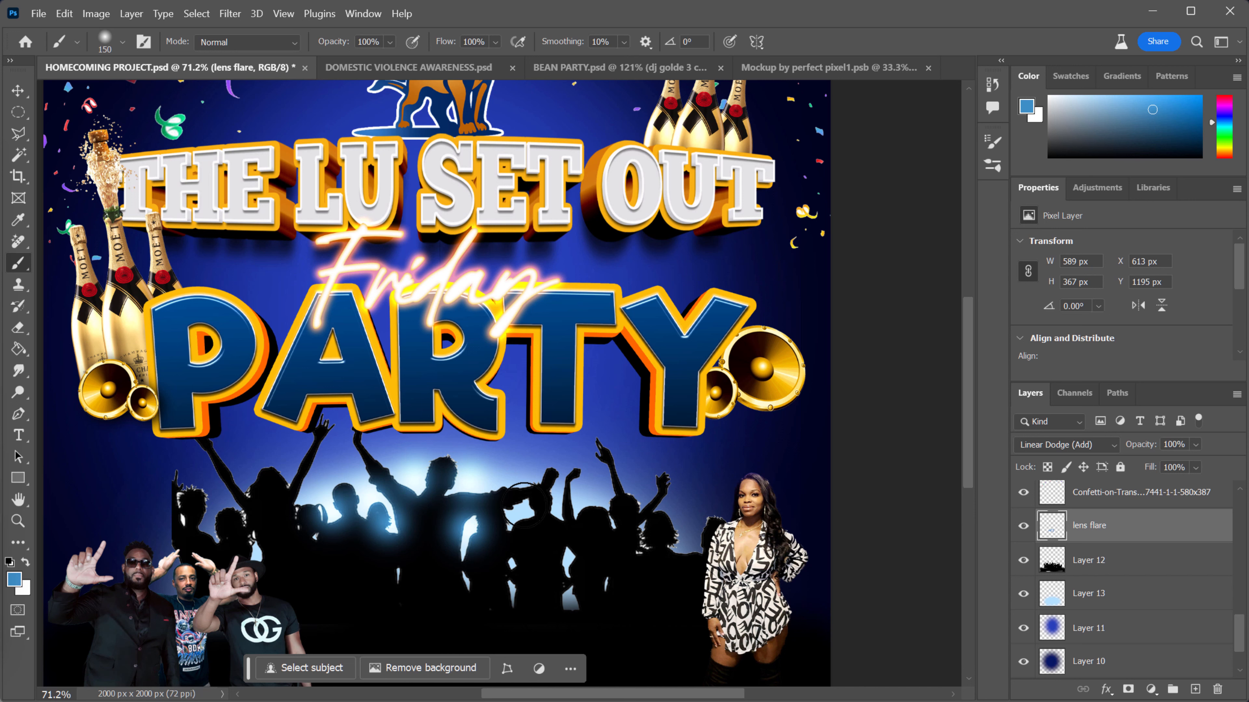
pyautogui.click(525, 505)
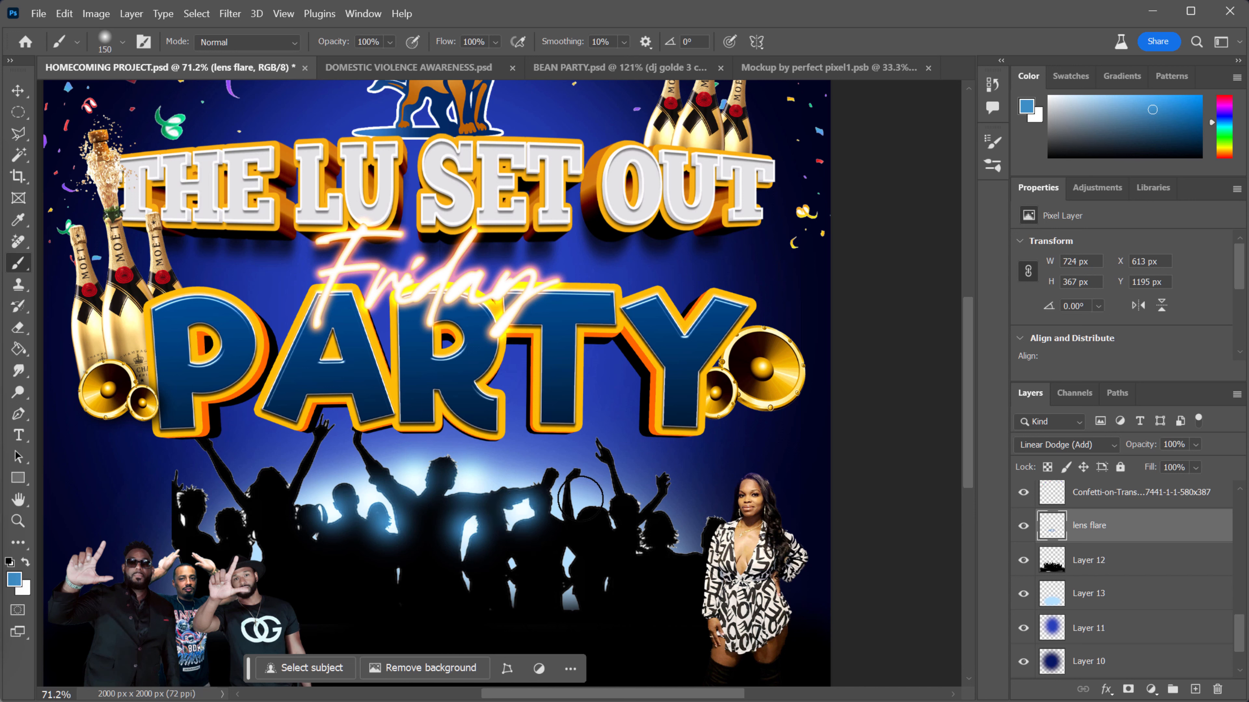
pyautogui.click(580, 498)
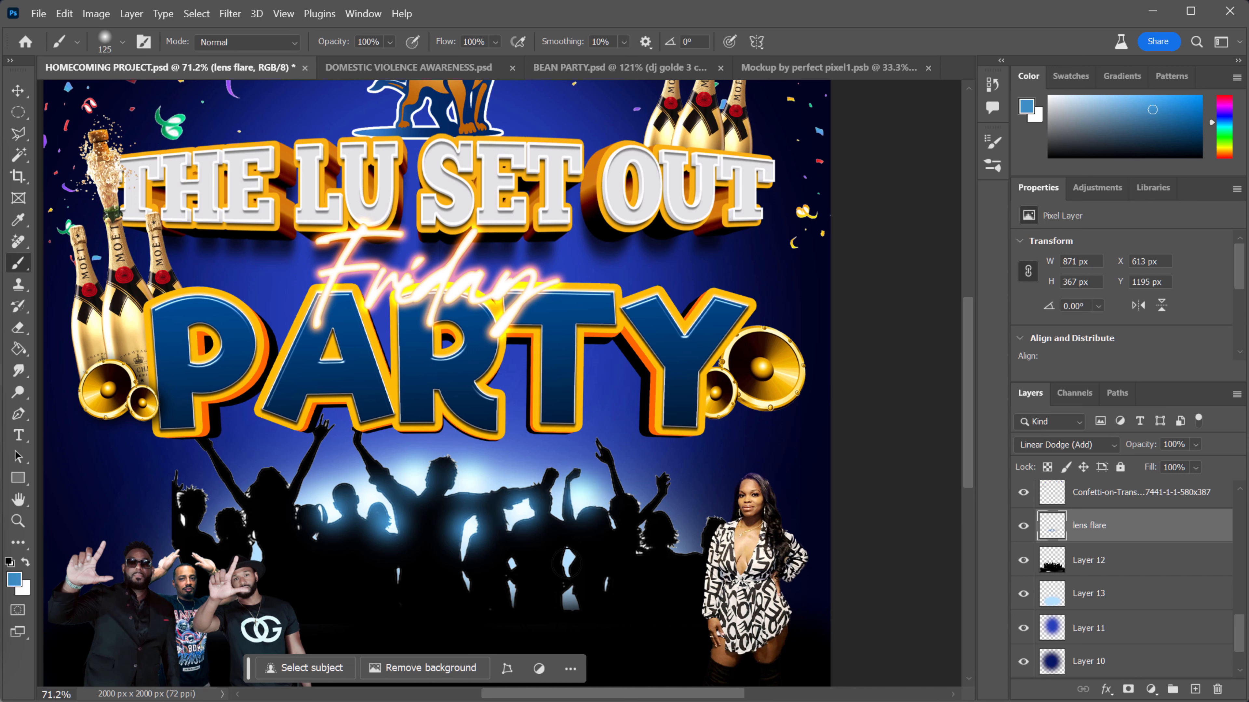
# - Shrink the brush from 125 to 90 px and dab small flares in the narrow gaps between the silhouettes' bodies
pyautogui.press('[')
pyautogui.click(565, 571)
pyautogui.click(570, 600)
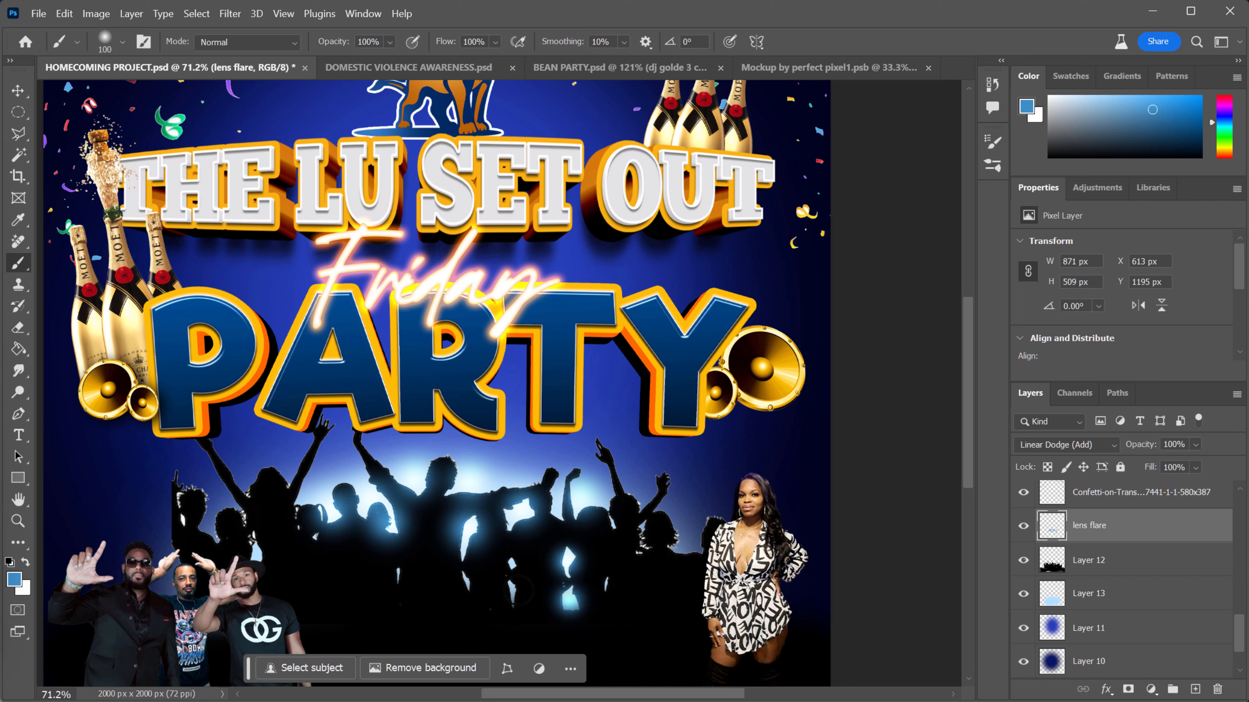
pyautogui.click(513, 587)
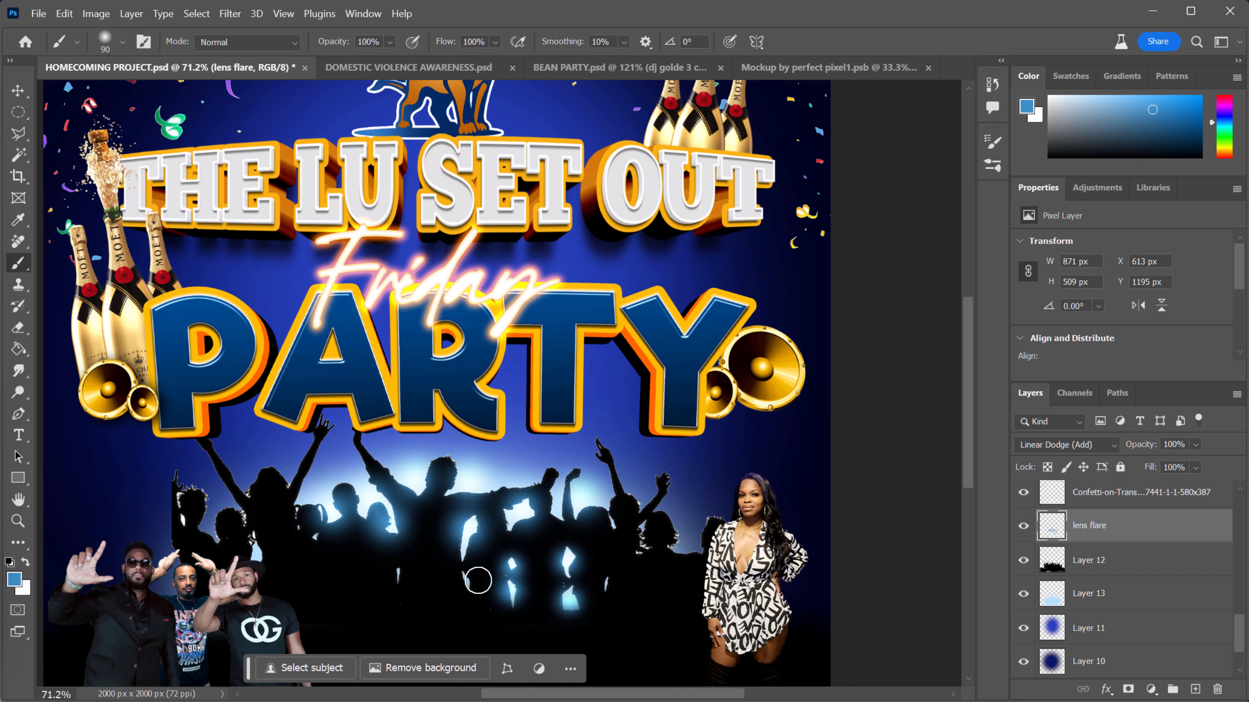
pyautogui.click(469, 580)
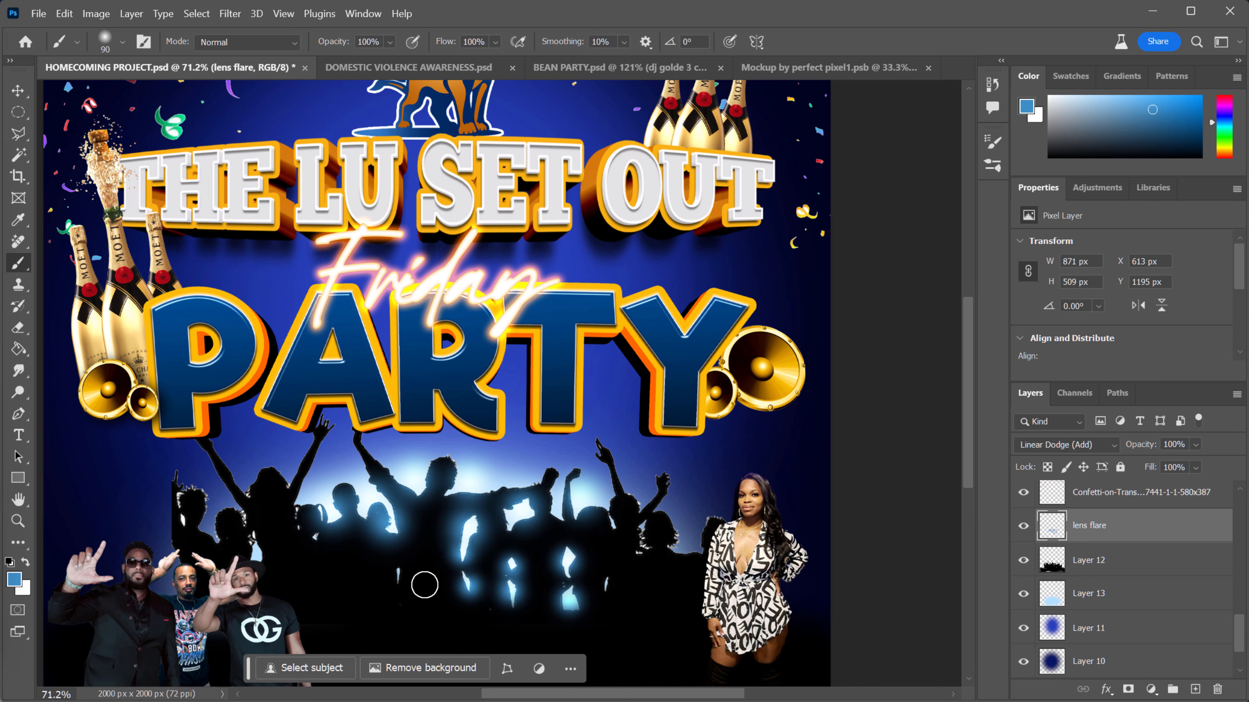
pyautogui.click(398, 577)
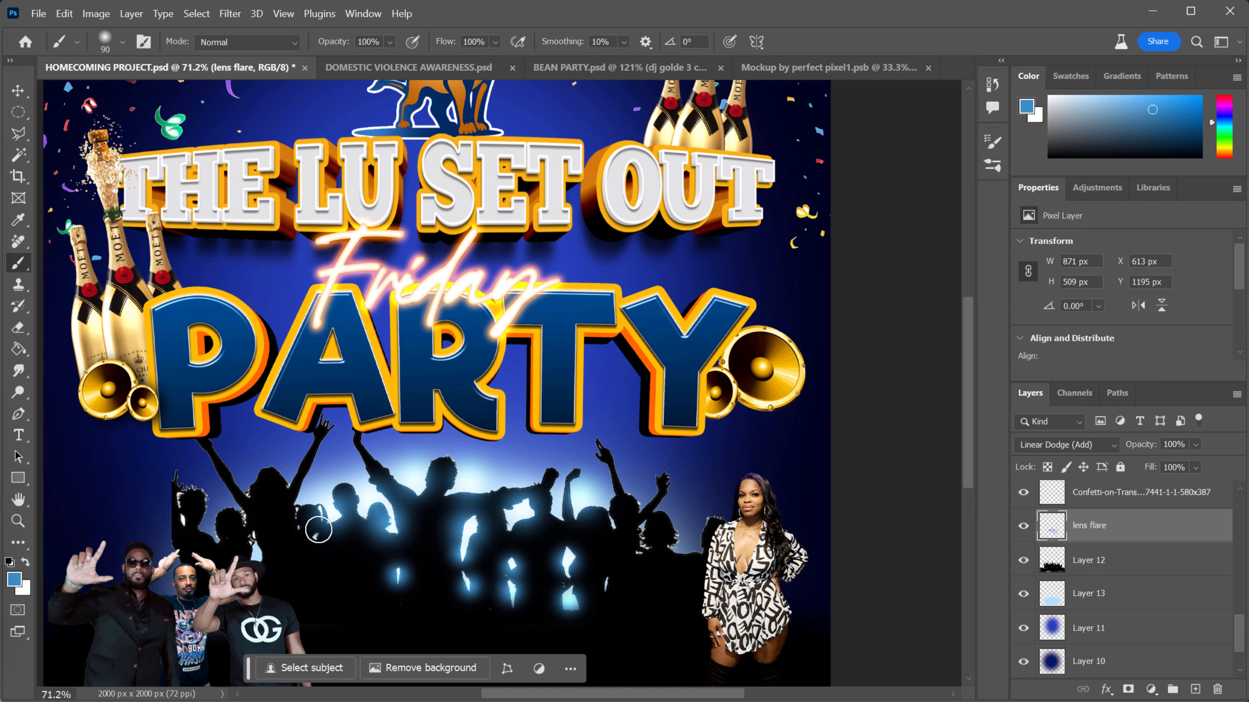
pyautogui.click(319, 531)
# - Enlarge the brush to between 200 and 300 px and dab broad blue flares on both sides above the central figure's shoulders
pyautogui.press(']')
pyautogui.press(']')
pyautogui.press(']')
pyautogui.press(']')
pyautogui.press(']')
pyautogui.press(']')
pyautogui.press(']')
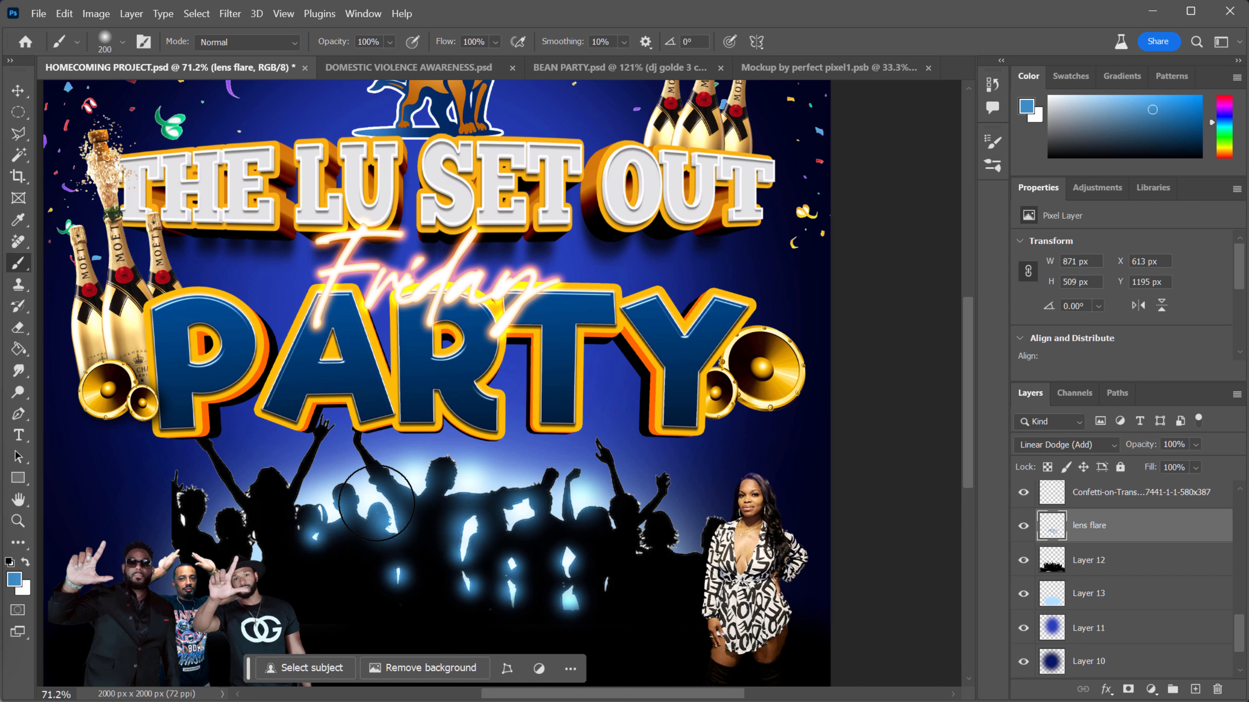
pyautogui.click(391, 498)
pyautogui.click(503, 476)
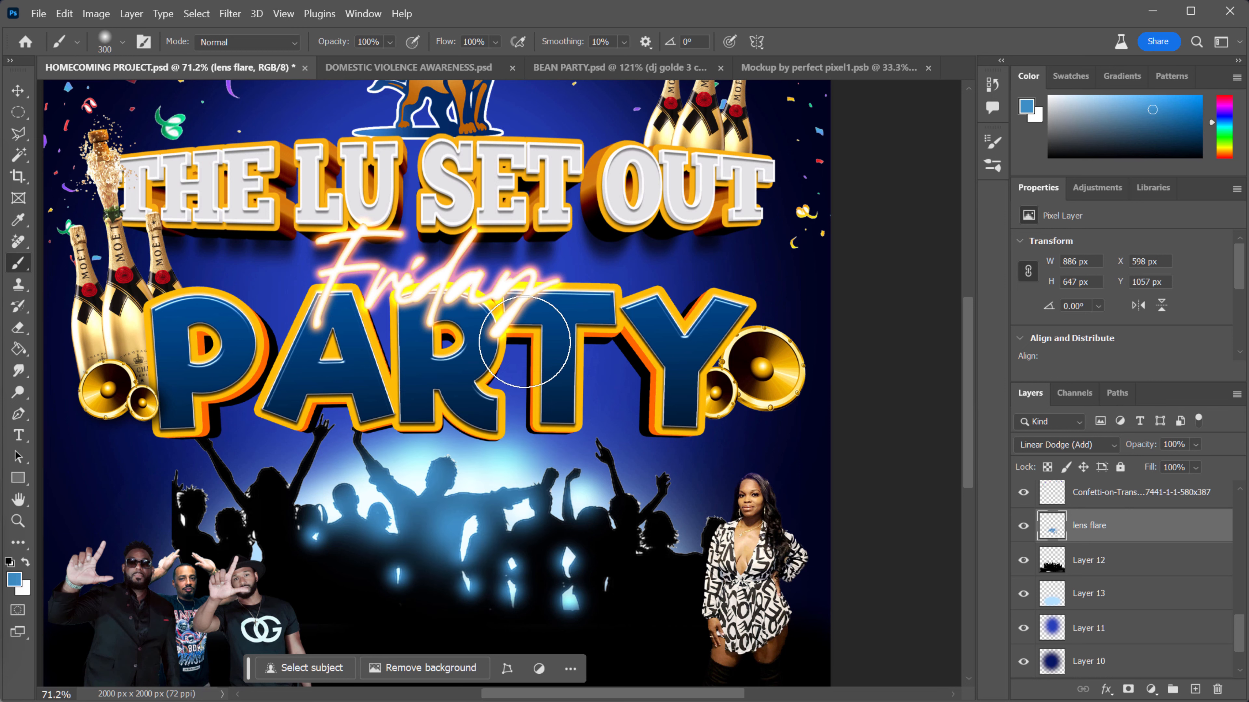
# - Undo the latest broad 300 px flare dabs over the central figure on the lens flare layer
pyautogui.scroll(-3, 669, 462)
pyautogui.scroll(1, 664, 514)
pyautogui.scroll(2, 664, 514)
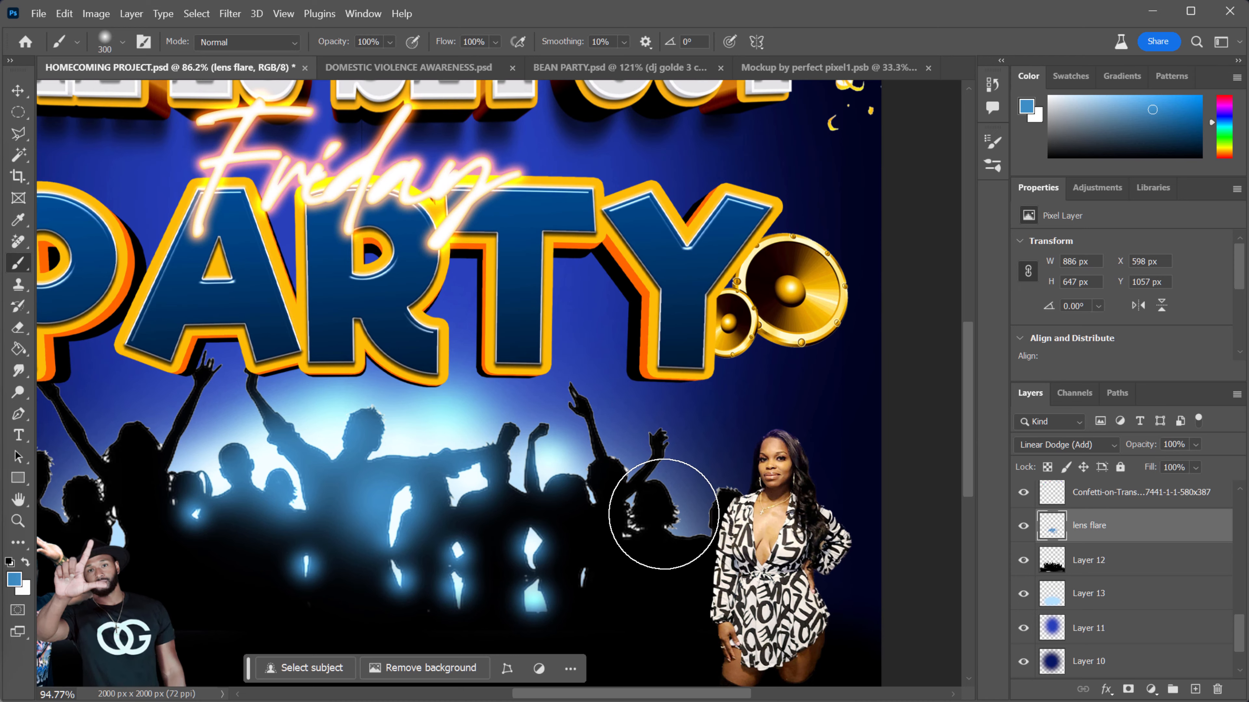
pyautogui.click(64, 13)
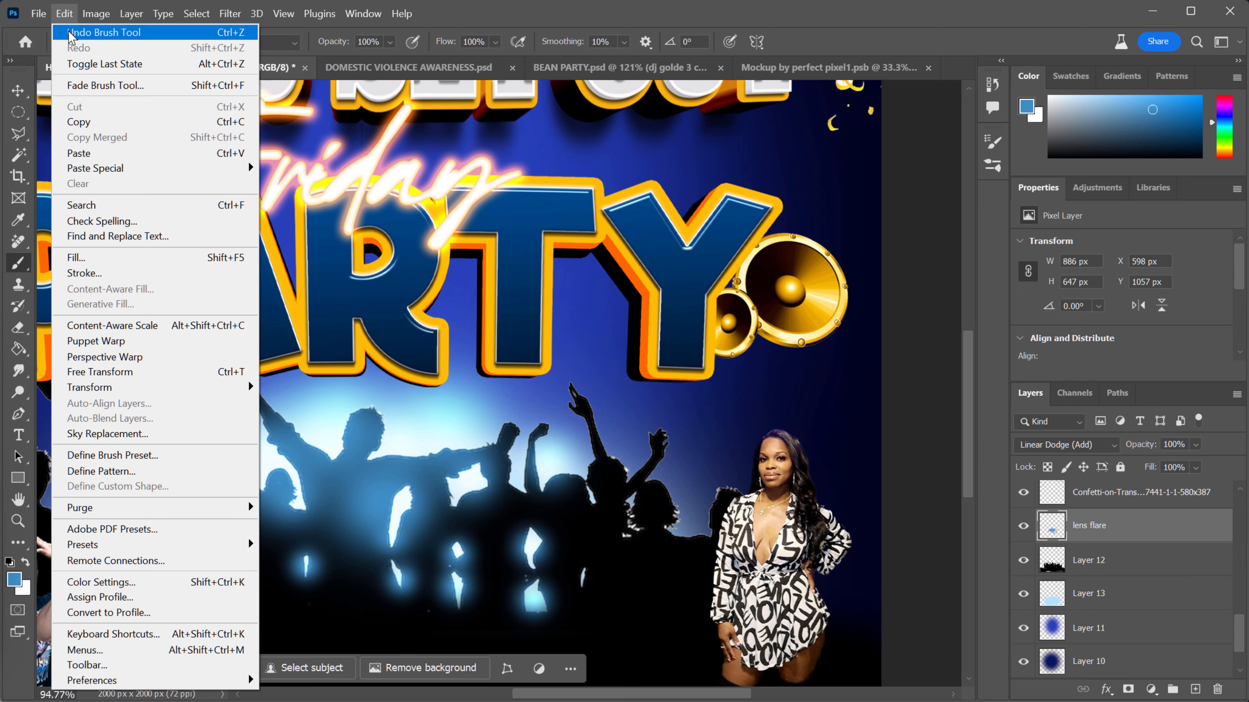
pyautogui.click(69, 33)
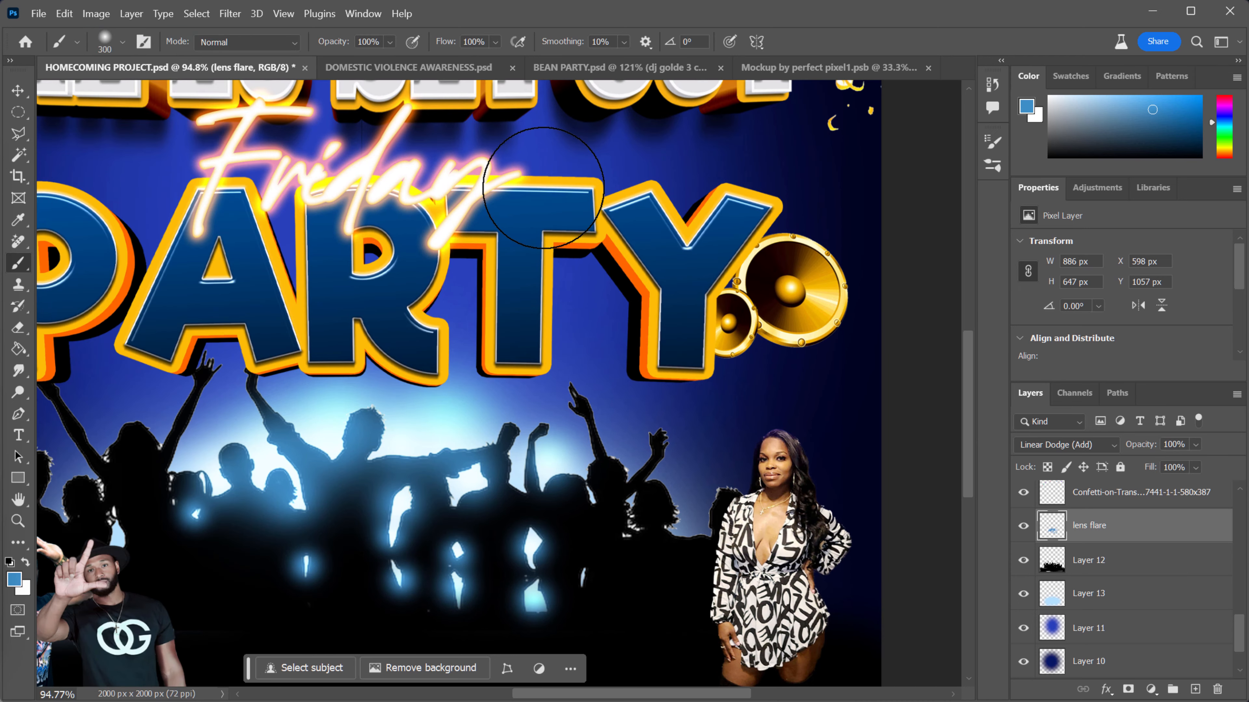
pyautogui.hotkey('ctrl', 'z')
pyautogui.hotkey('ctrl', 'z')
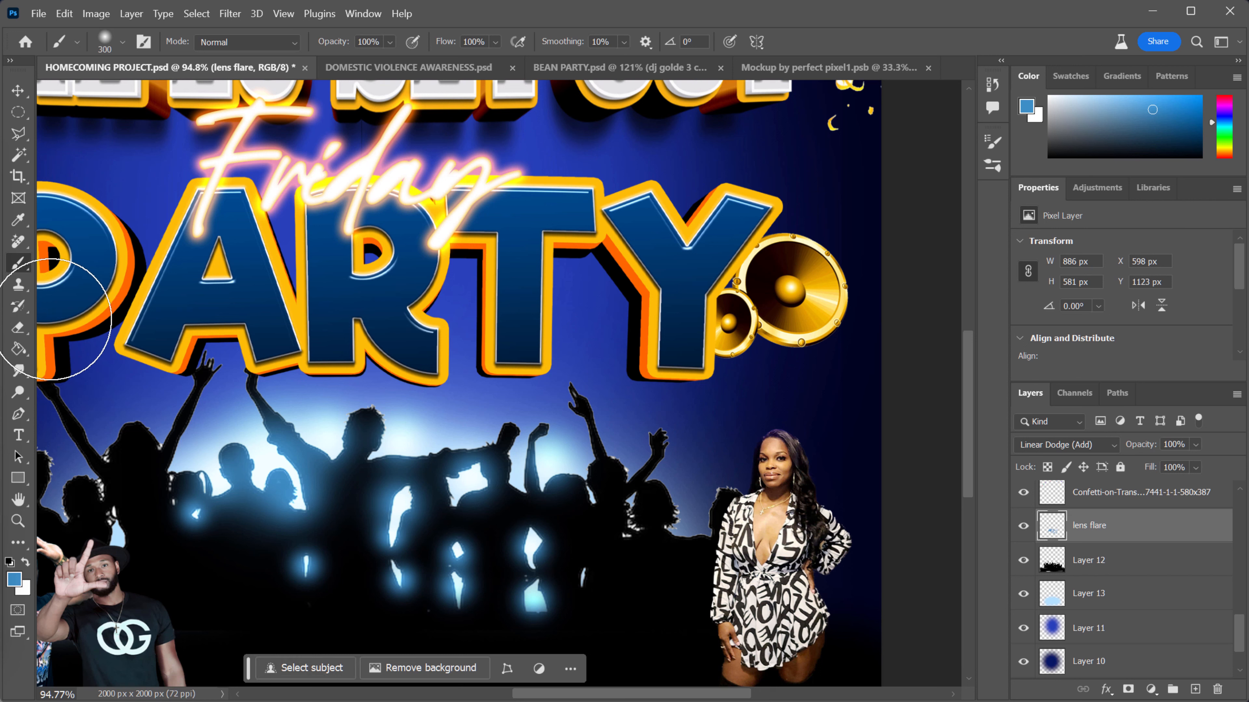
# - Erase the blue glow spilling onto the silhouettes left of the central figure with a 175 px eraser
pyautogui.click(17, 331)
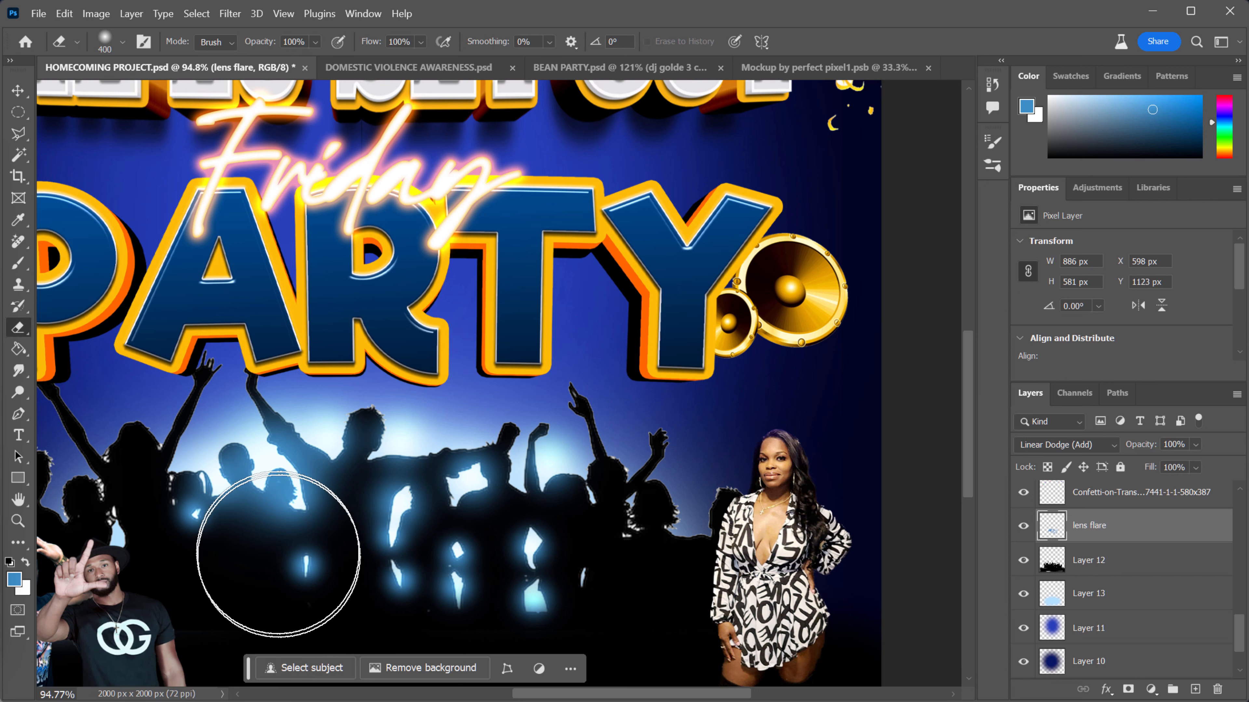
pyautogui.press('[')
pyautogui.press('[')
pyautogui.press('[')
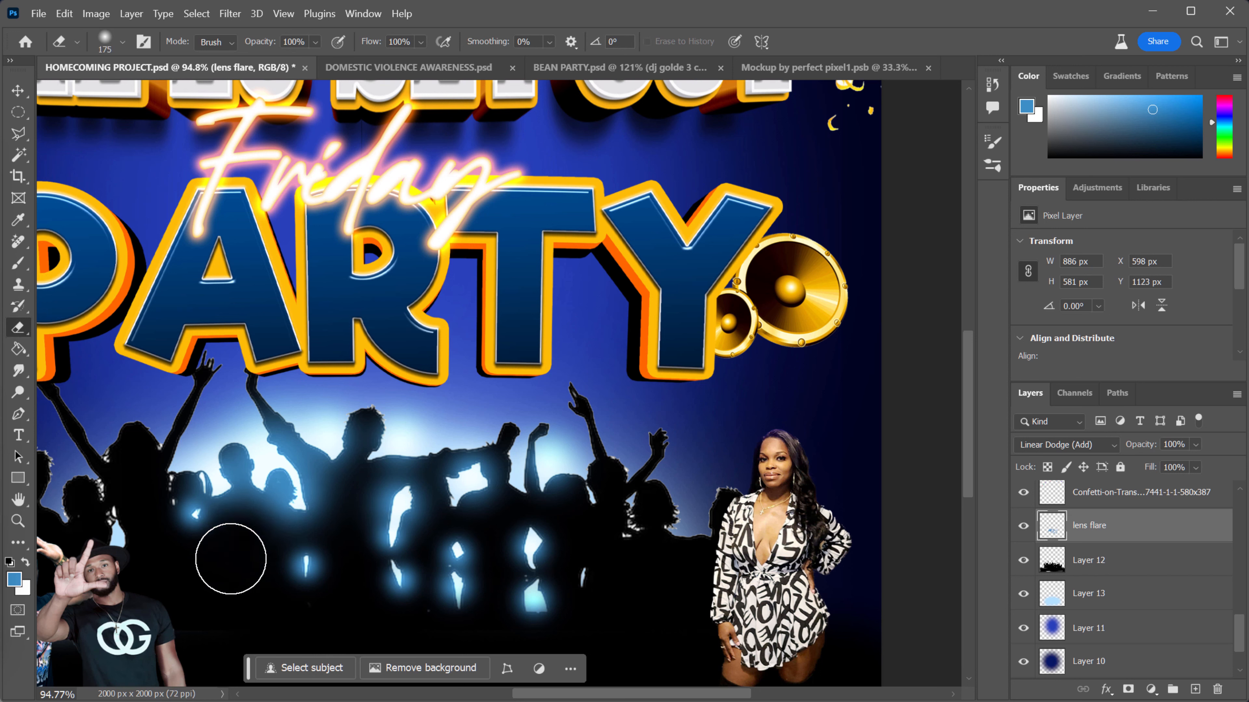
pyautogui.moveTo(252, 538); pyautogui.dragTo(259, 527)
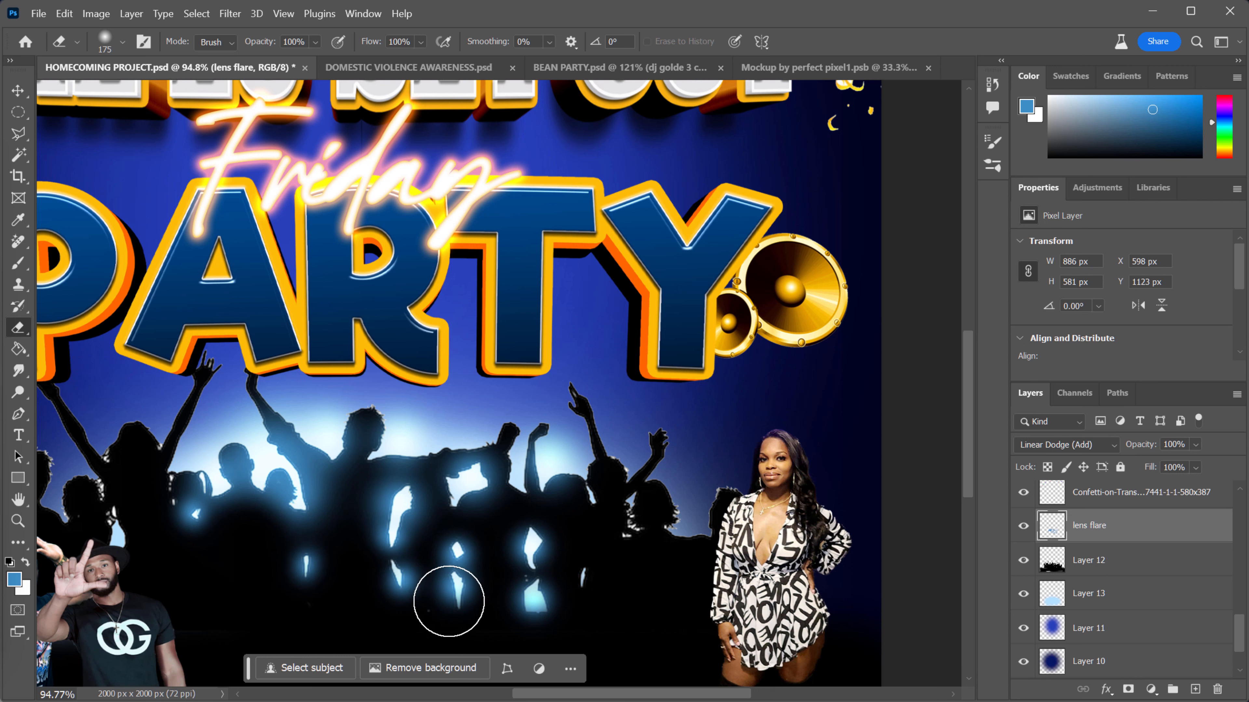
# - Reduce the eraser to 100 px and erase the glow spilling onto the central figure's torso and the bodies beside the lower gaps
pyautogui.press('[')
pyautogui.press('[')
pyautogui.press('[')
pyautogui.moveTo(429, 586); pyautogui.dragTo(435, 621)
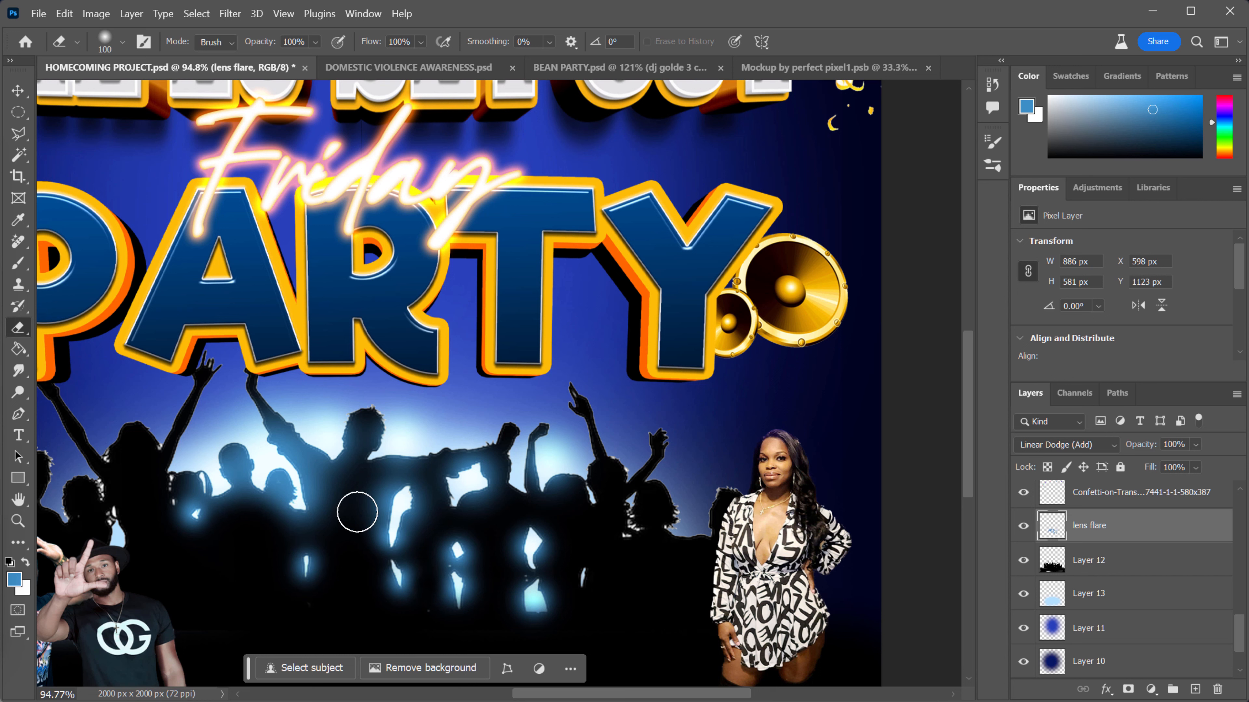
pyautogui.moveTo(363, 494)
pyautogui.mouseDown()
pyautogui.moveTo(333, 505)
pyautogui.moveTo(339, 489)
pyautogui.moveTo(322, 480)
pyautogui.moveTo(322, 494)
pyautogui.moveTo(366, 492)
pyautogui.mouseUp()
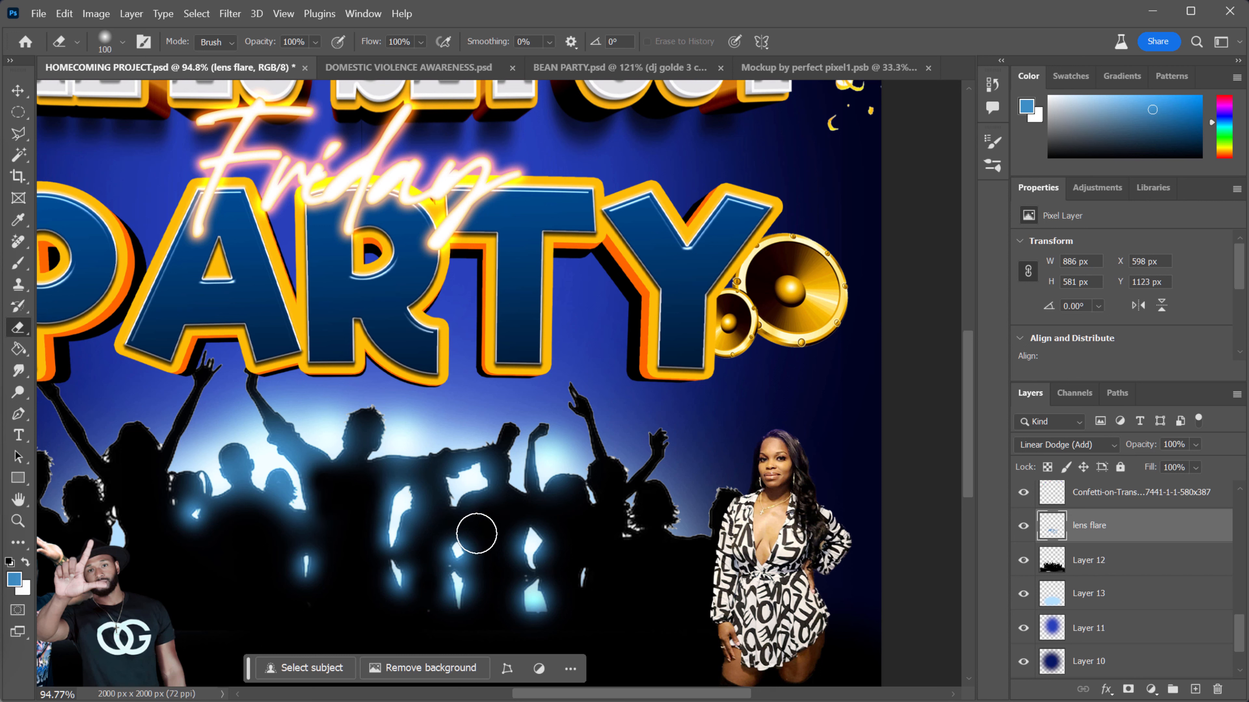
pyautogui.moveTo(554, 592); pyautogui.dragTo(553, 584)
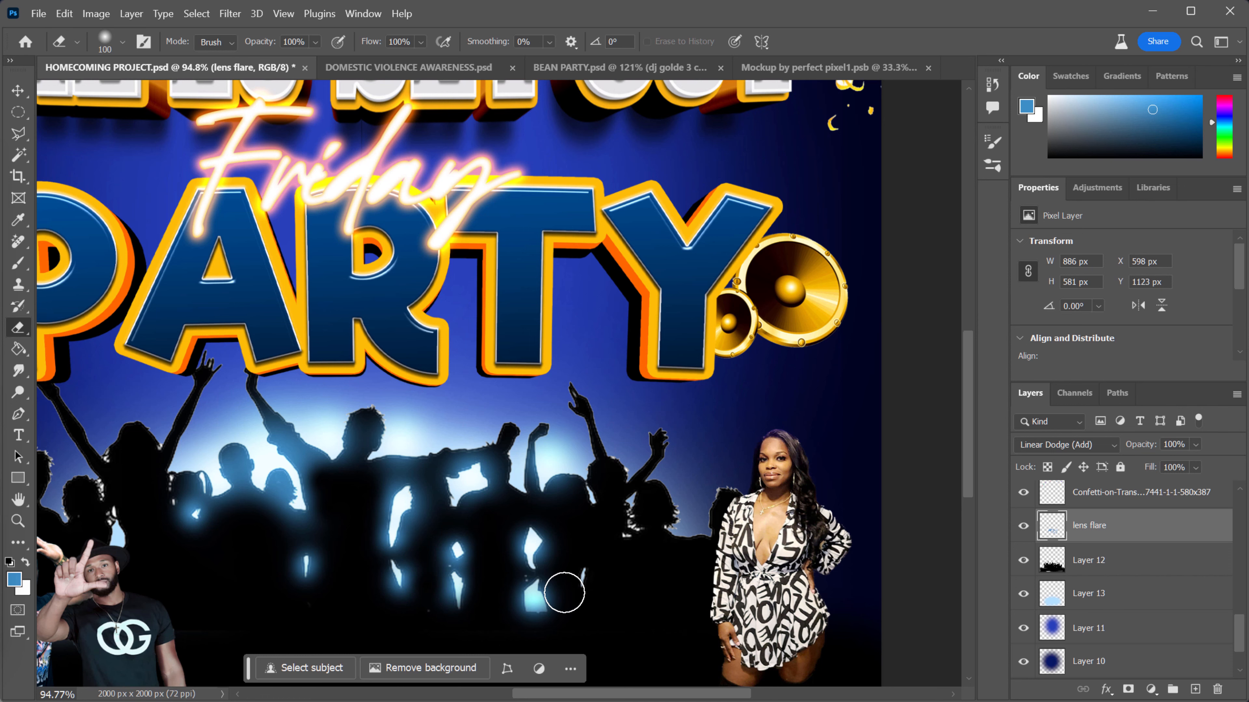
pyautogui.scroll(-3, 565, 571)
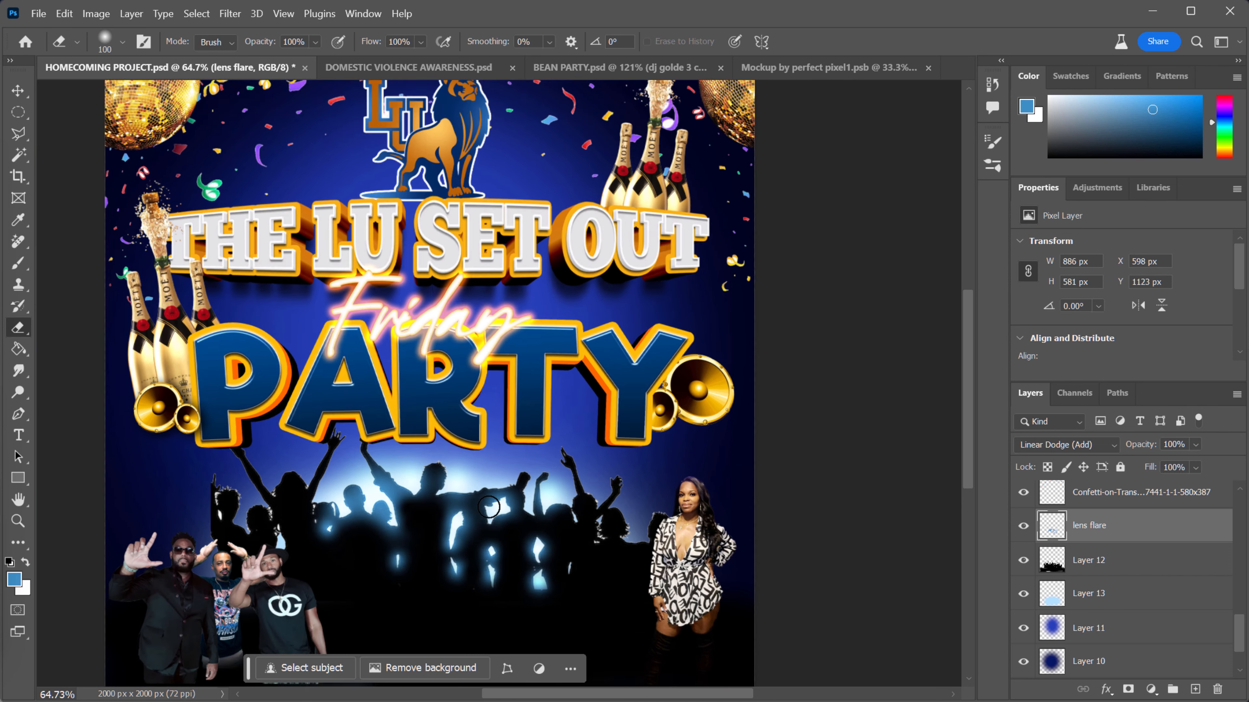
pyautogui.scroll(-2, 489, 506)
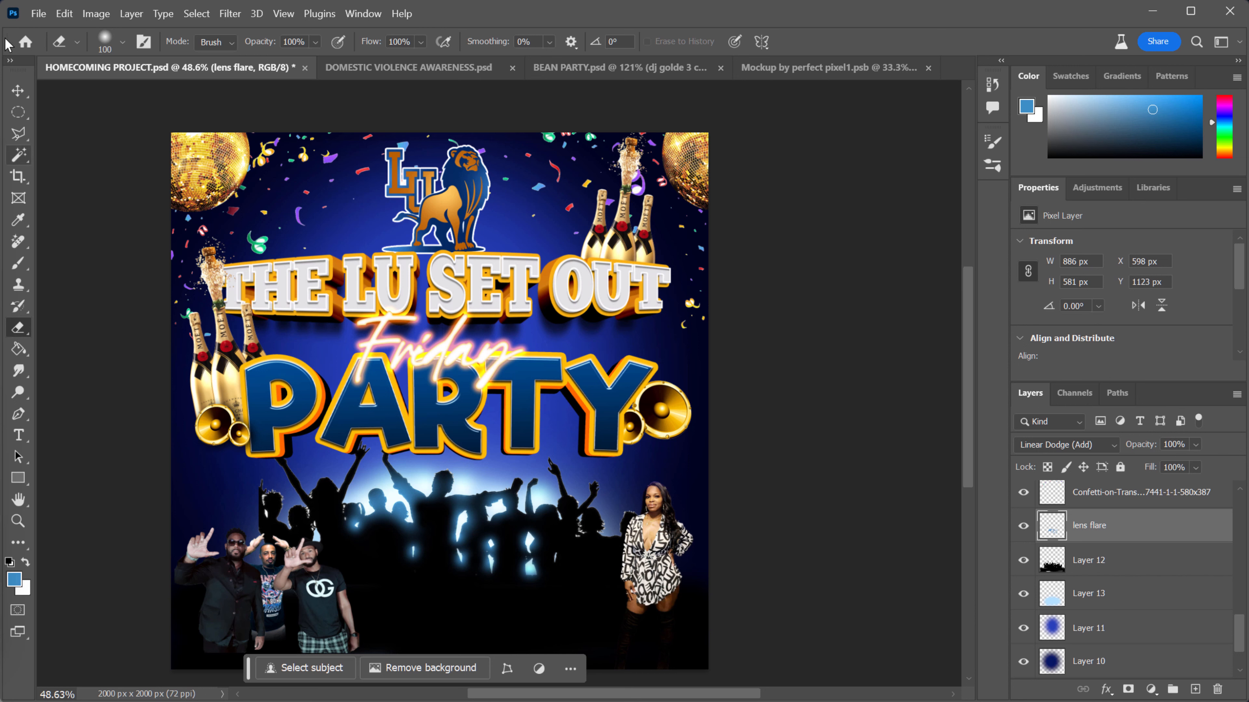
pyautogui.click(39, 13)
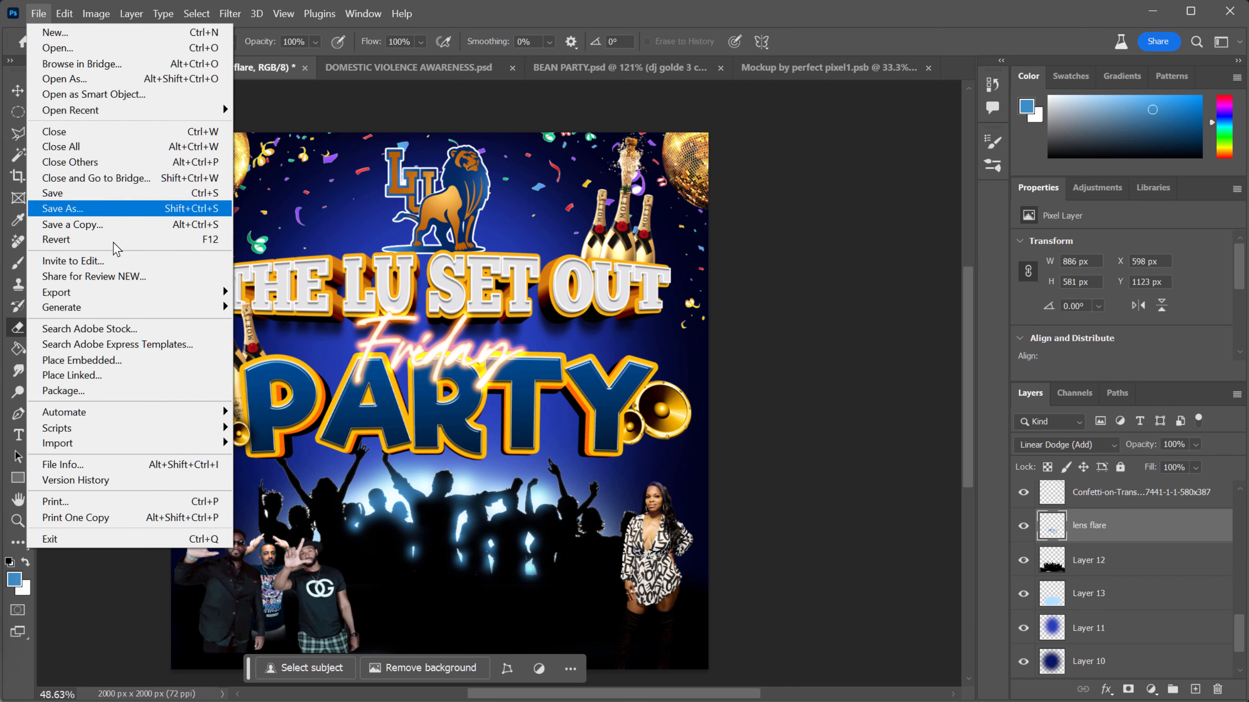
pyautogui.click(100, 363)
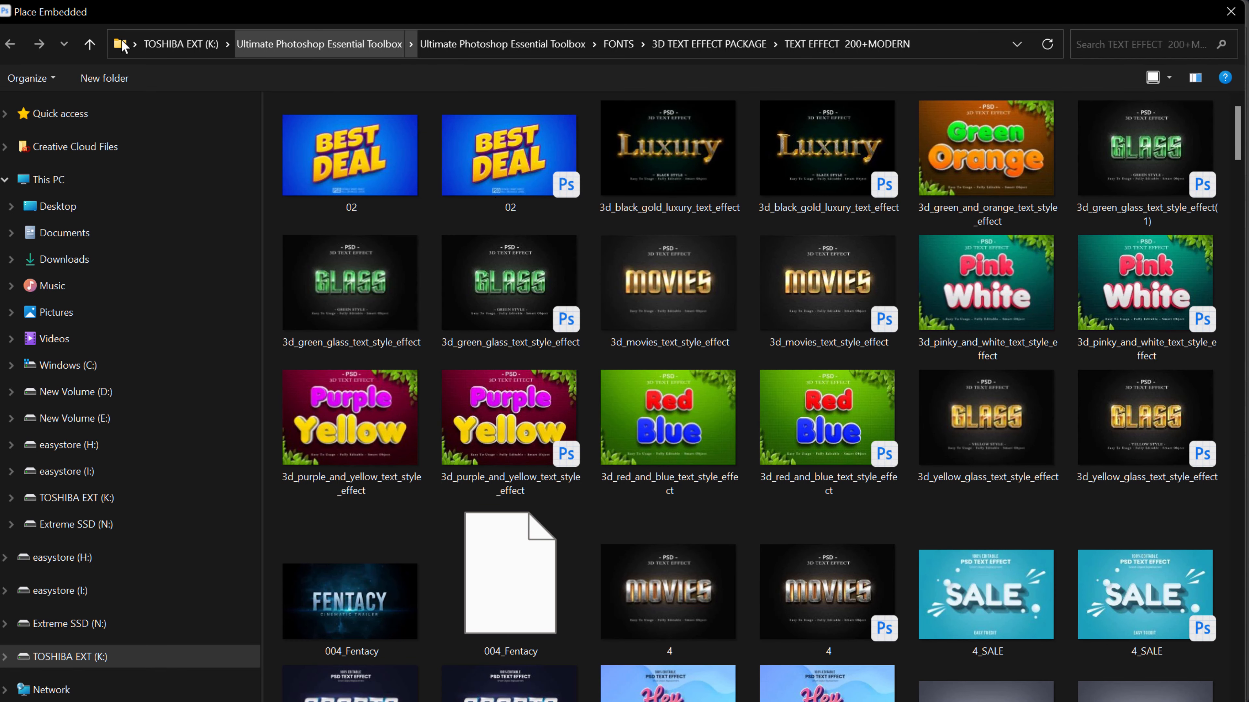
pyautogui.click(283, 44)
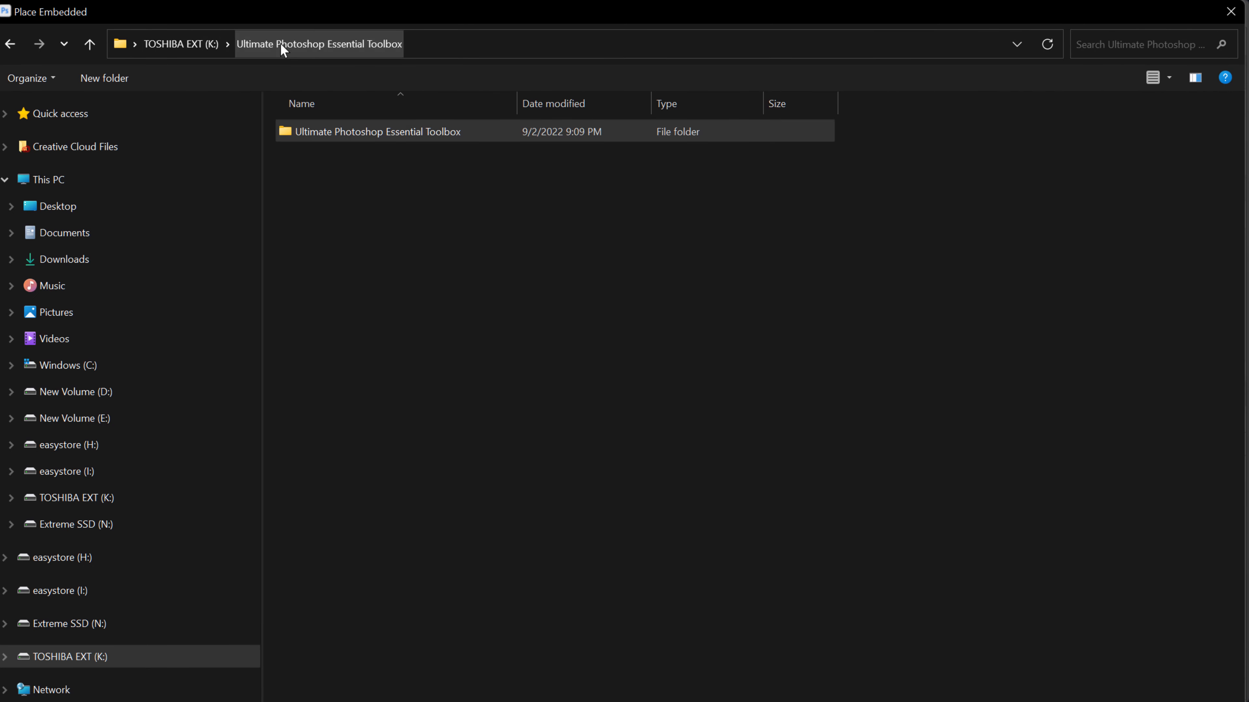
pyautogui.doubleClick(313, 131)
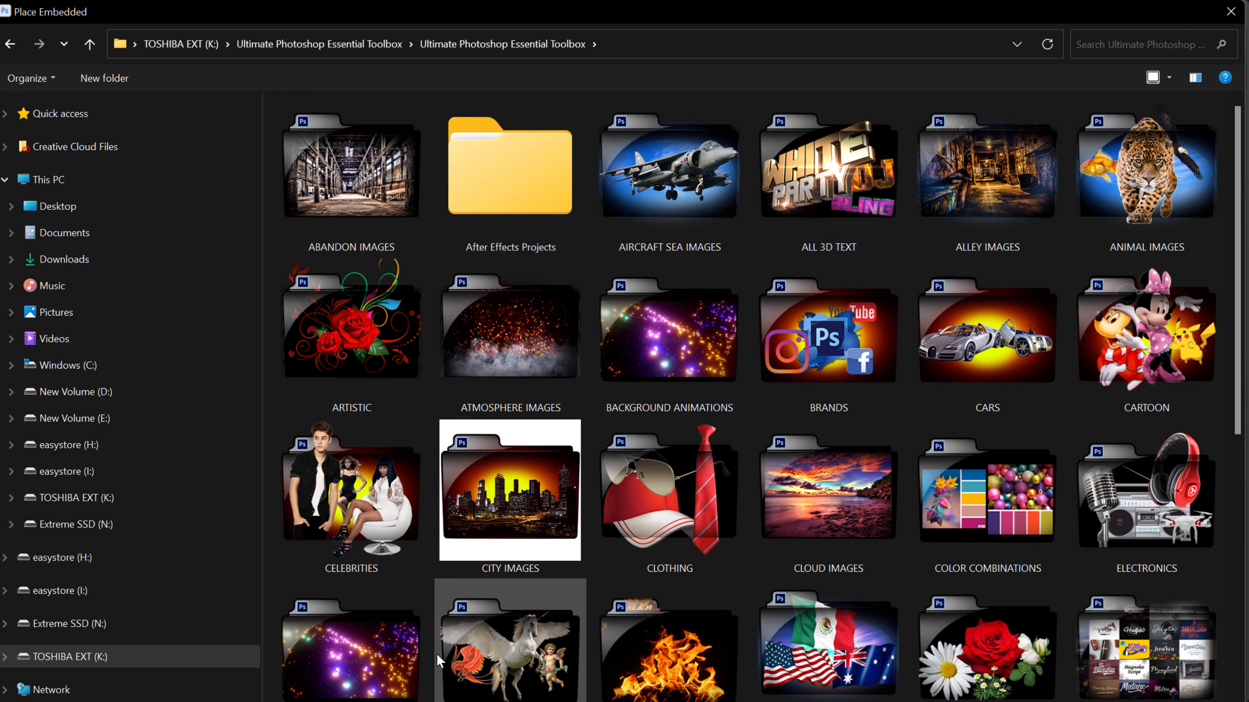
pyautogui.doubleClick(342, 656)
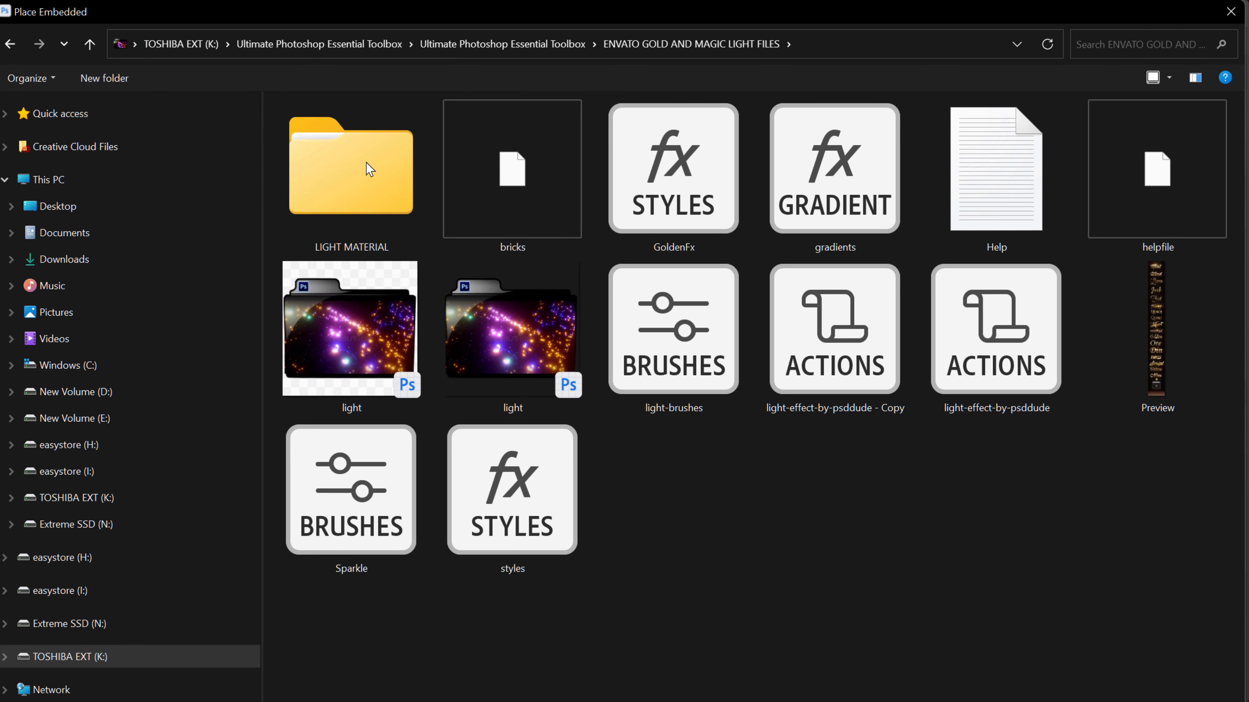
pyautogui.doubleClick(347, 167)
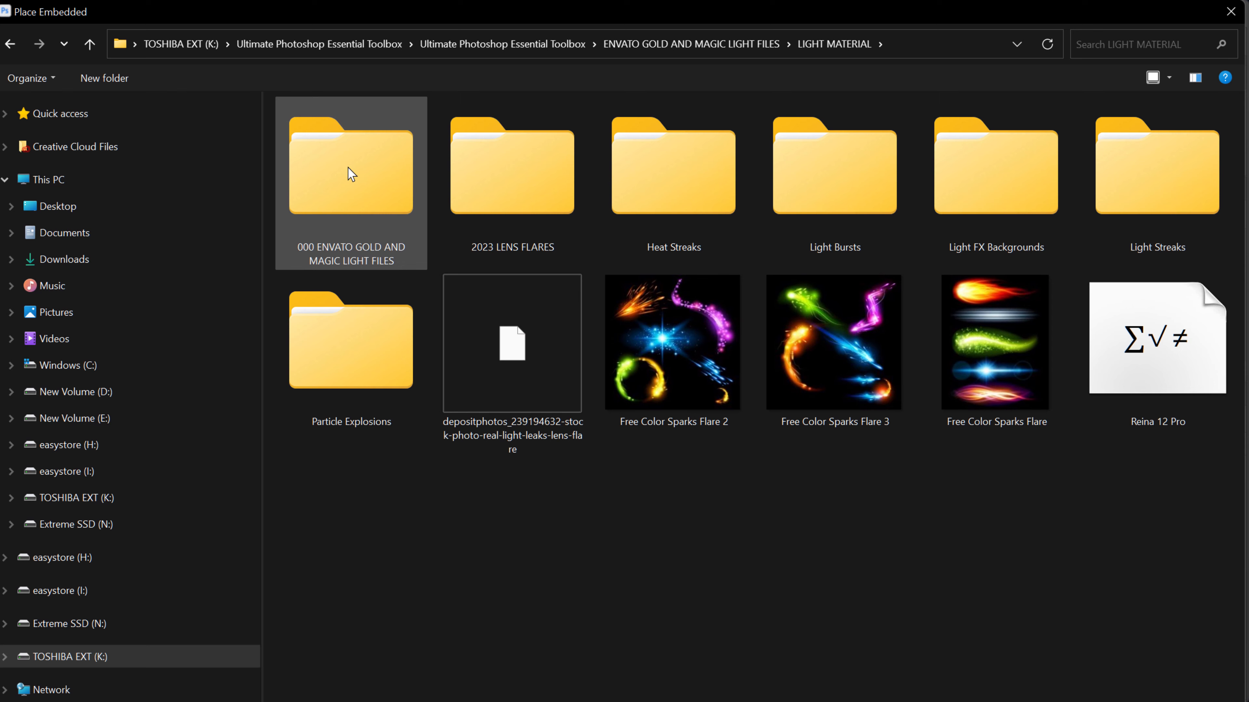
pyautogui.doubleClick(502, 157)
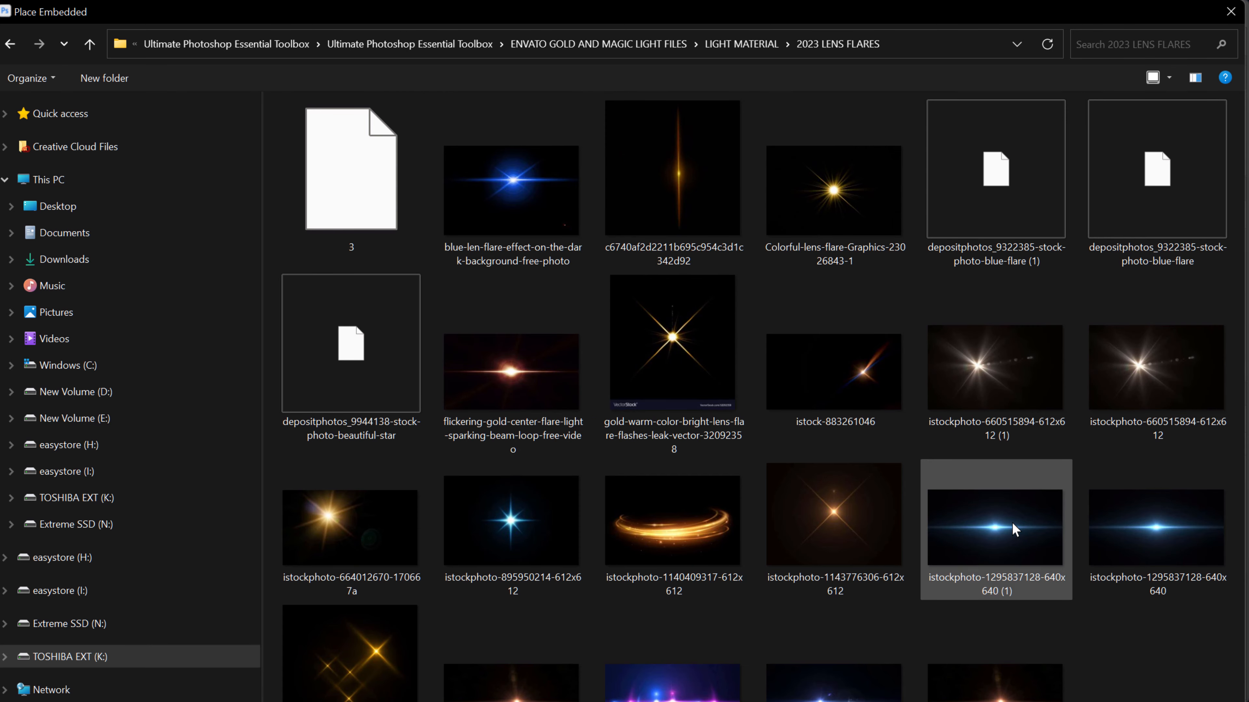
pyautogui.doubleClick(978, 528)
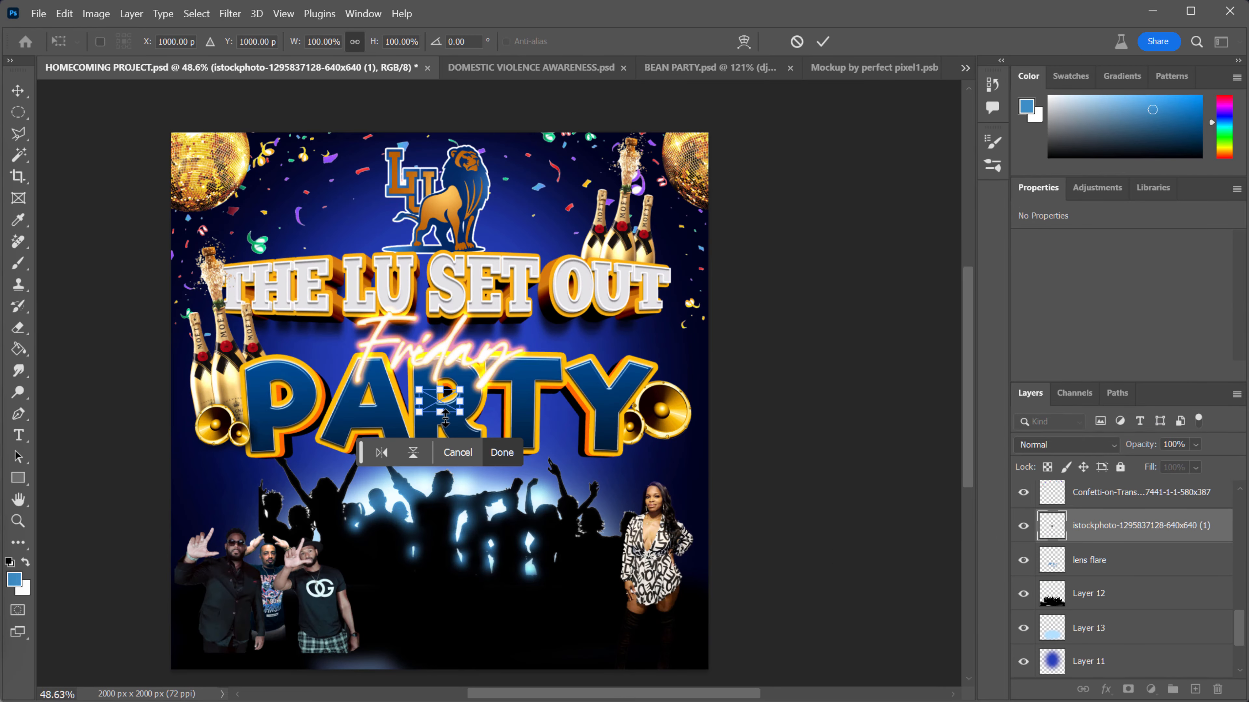
# - Enlarge the placed flare image to about 1320 by 742 px over the crowd and commit the placement
pyautogui.moveTo(445, 417); pyautogui.dragTo(425, 597)
pyautogui.press('Return')
pyautogui.press('e')
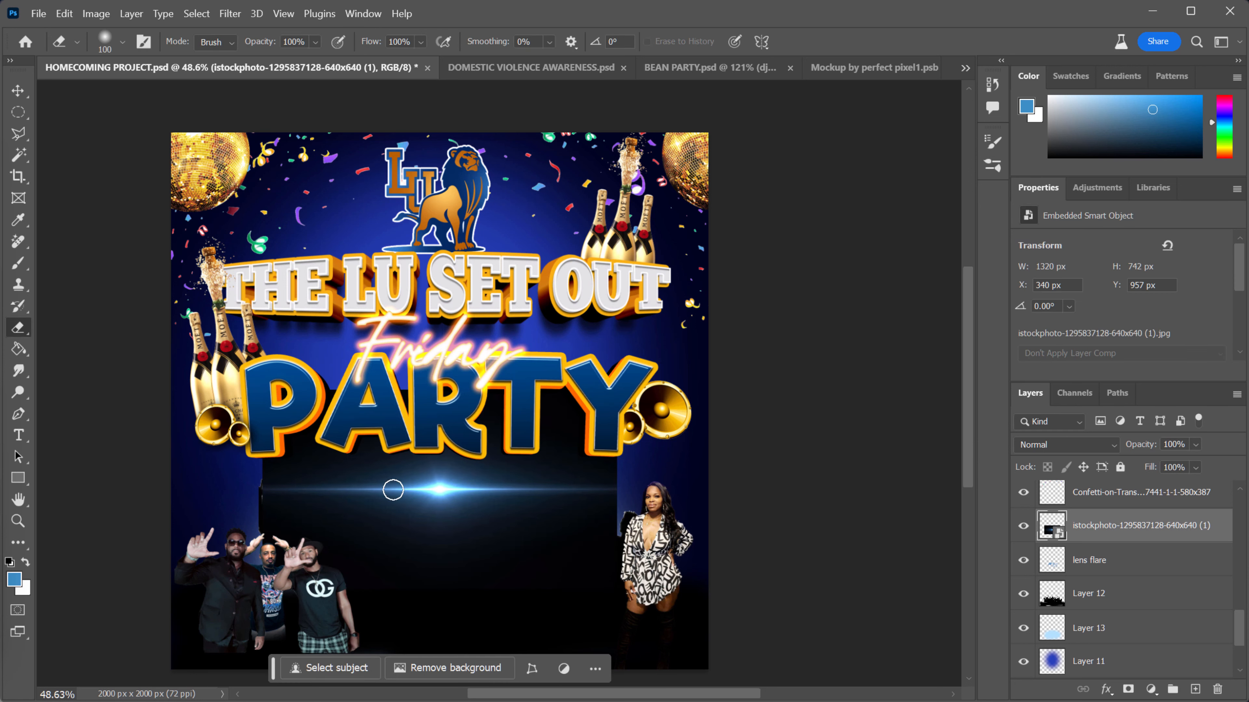
# - Try the Linear Dodge (Add) and Screen blend modes on the placed flare layer
pyautogui.click(1101, 444)
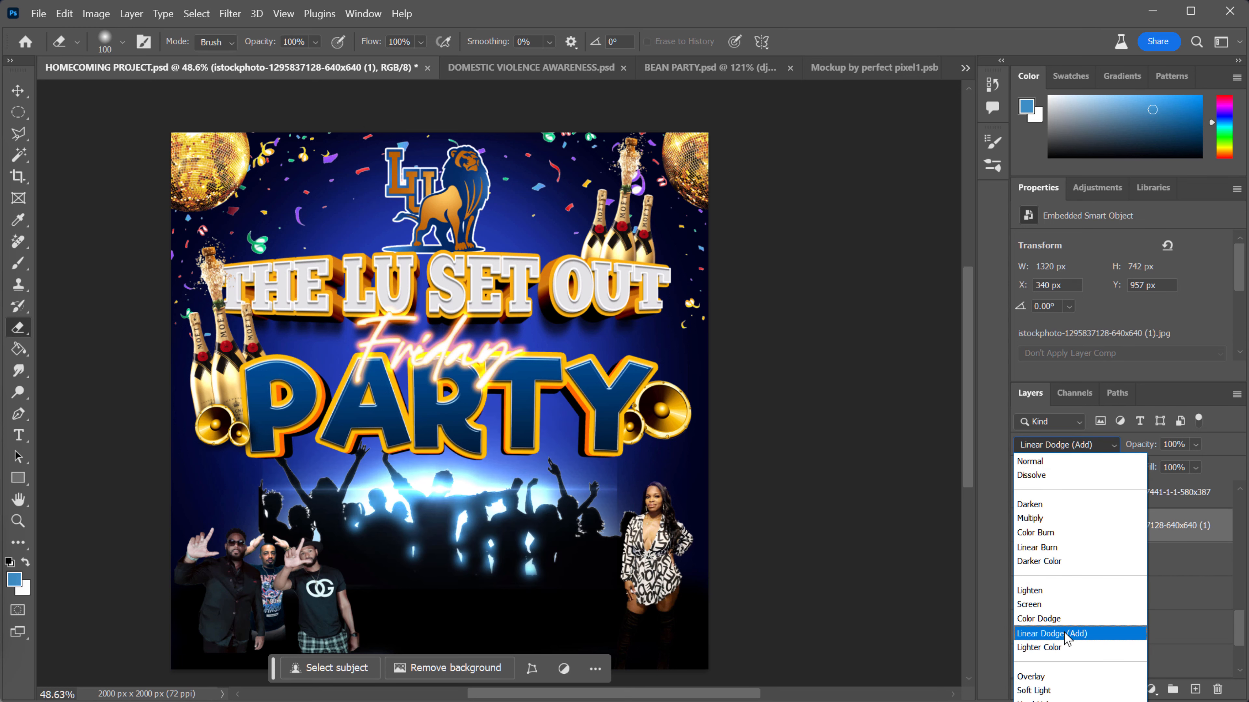
pyautogui.click(1066, 634)
pyautogui.click(1099, 444)
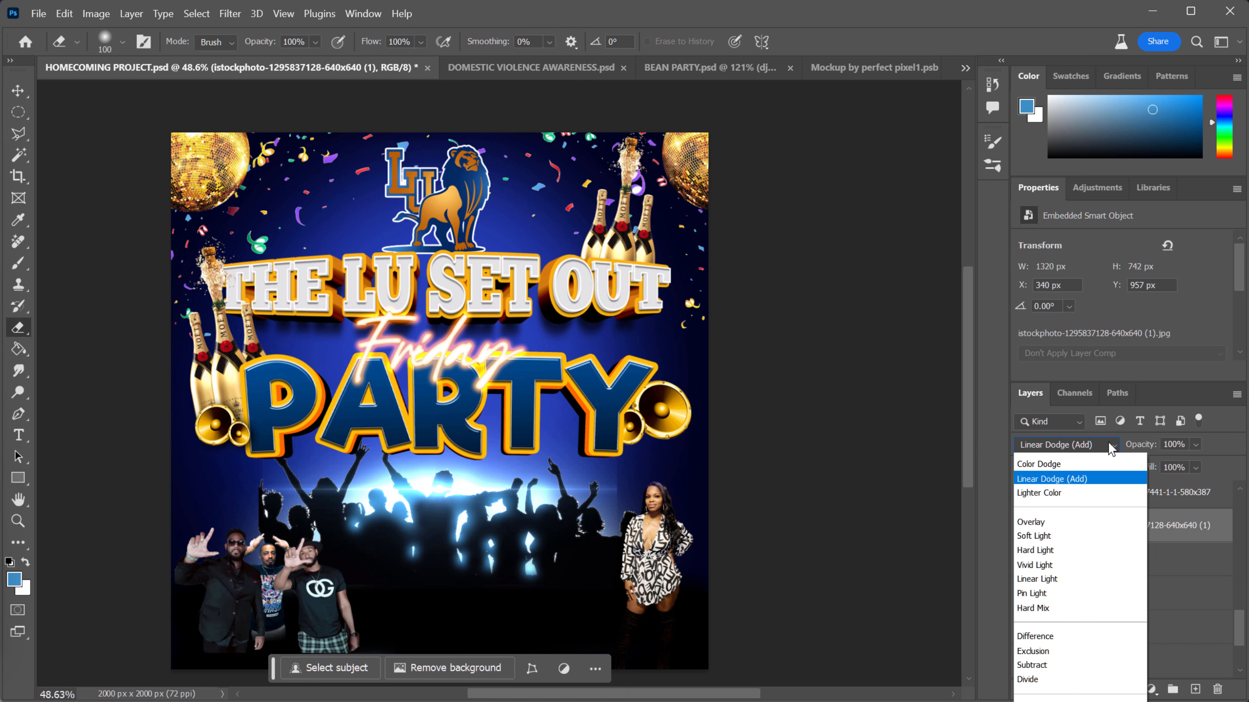
pyautogui.click(1051, 605)
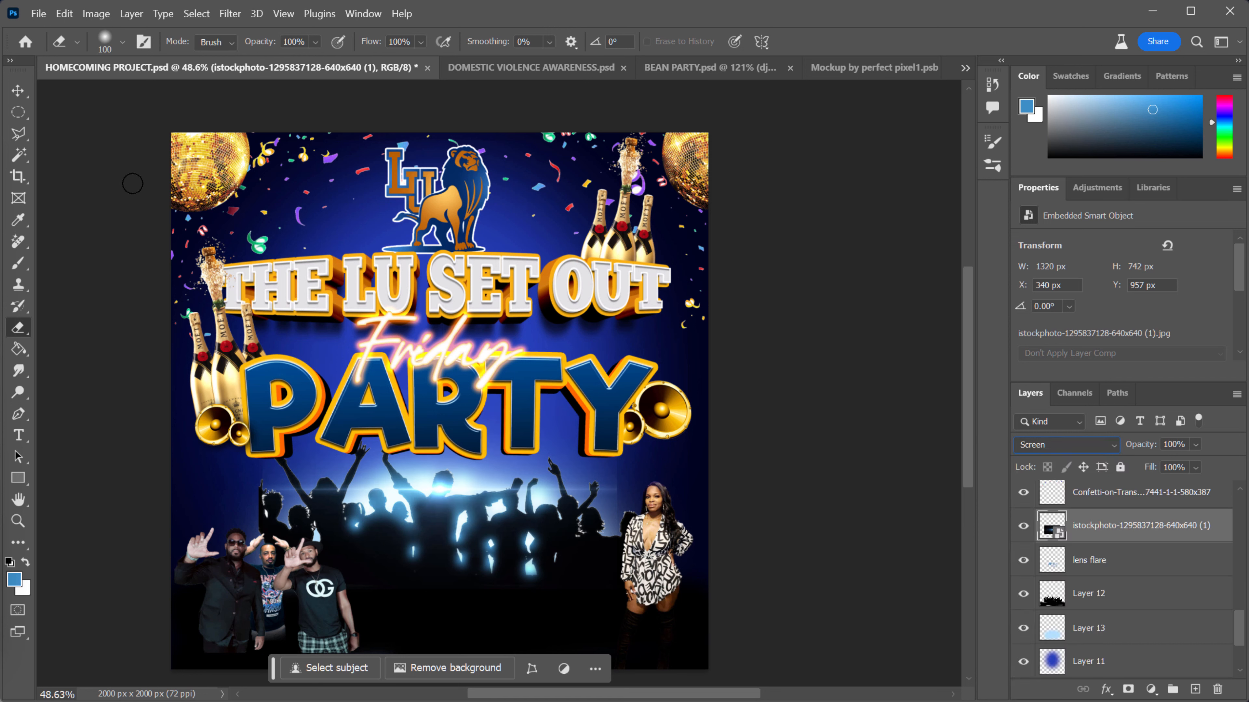
# - Move the flare to the right of the central figure, at about X 550, Y 1031 px, and set its blend mode to Linear Dodge (Add)
pyautogui.click(18, 90)
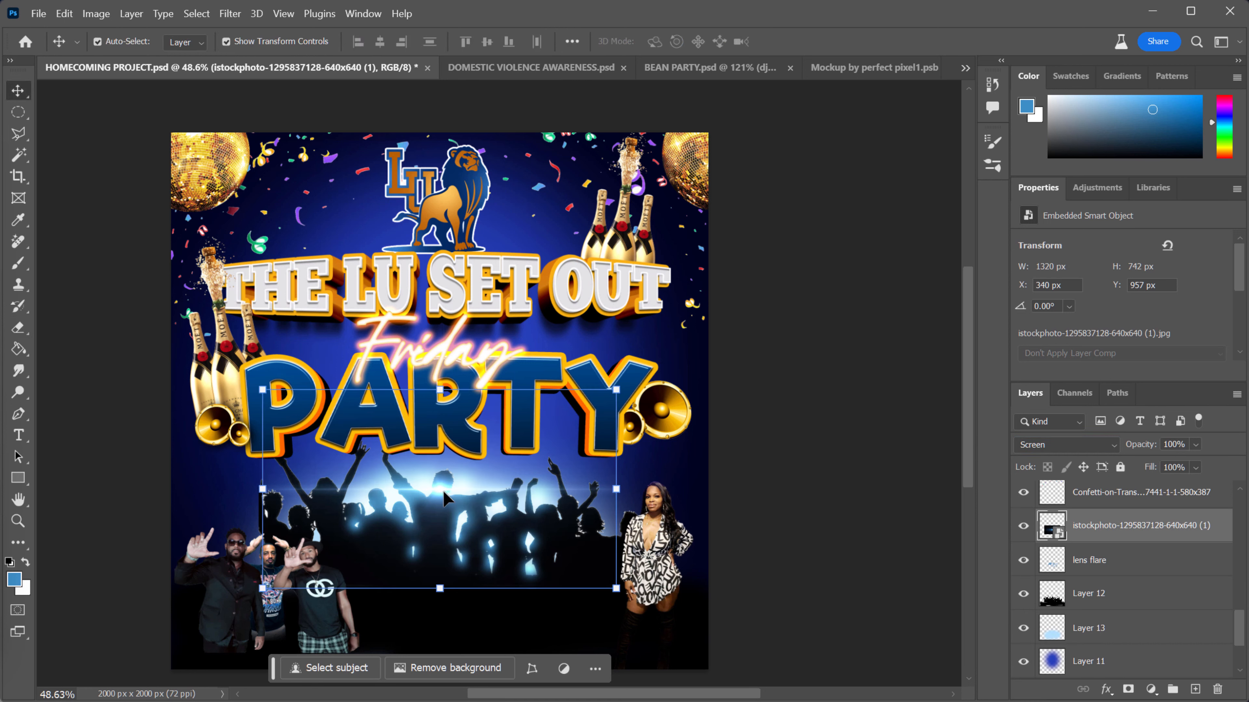
pyautogui.moveTo(444, 497); pyautogui.dragTo(494, 520)
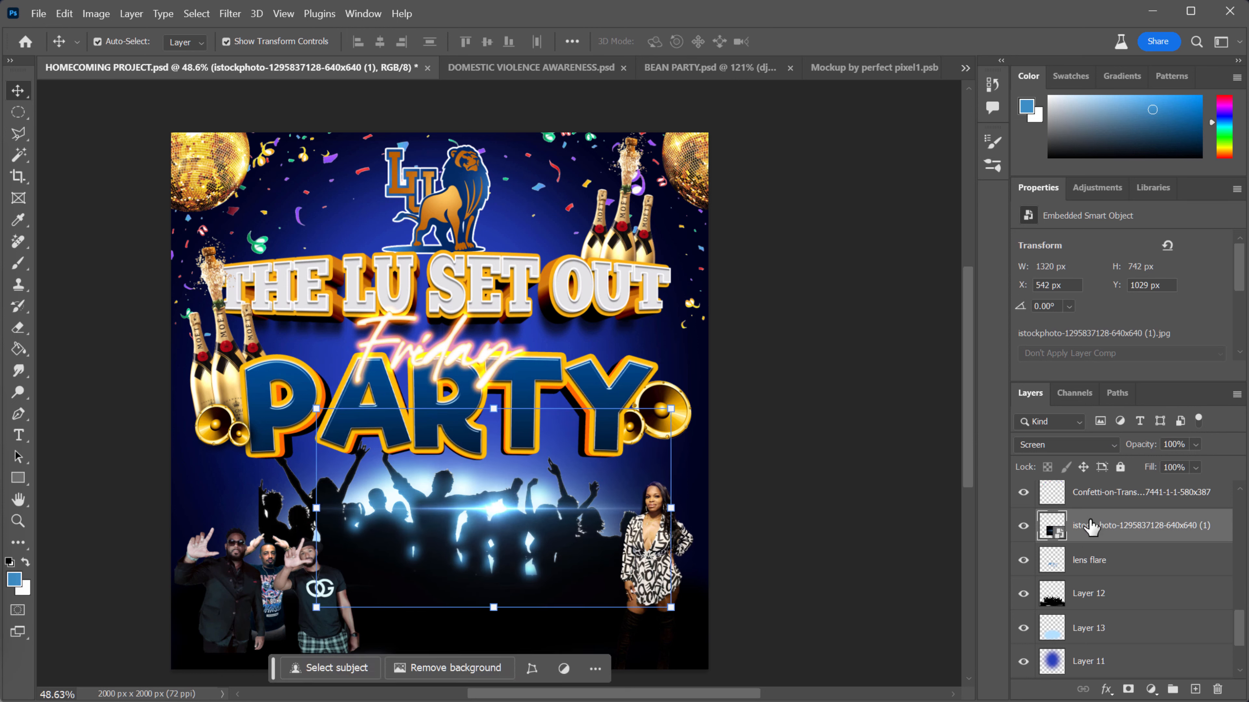
pyautogui.click(1114, 446)
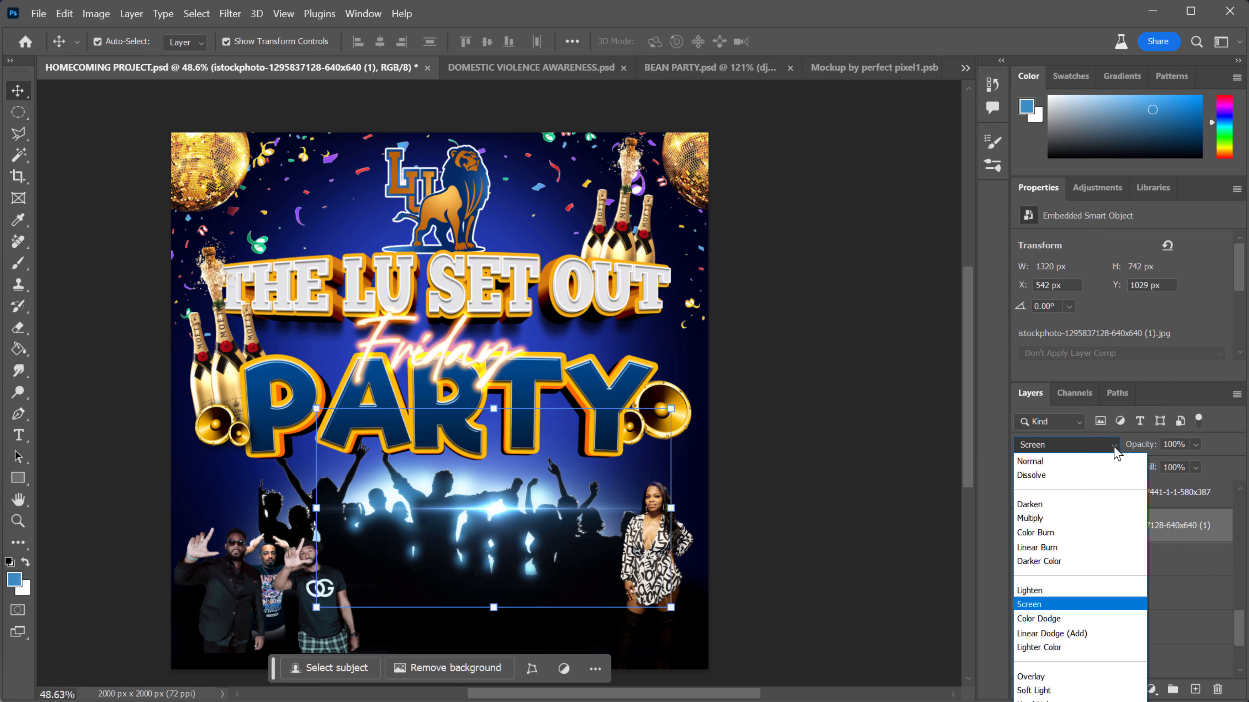
pyautogui.click(1058, 635)
pyautogui.moveTo(497, 515)
pyautogui.mouseDown()
pyautogui.moveTo(516, 499)
pyautogui.moveTo(500, 502)
pyautogui.mouseUp()
# - Apply a Levels adjustment to the flare with input black at 34 and input white at 246
pyautogui.click(97, 15)
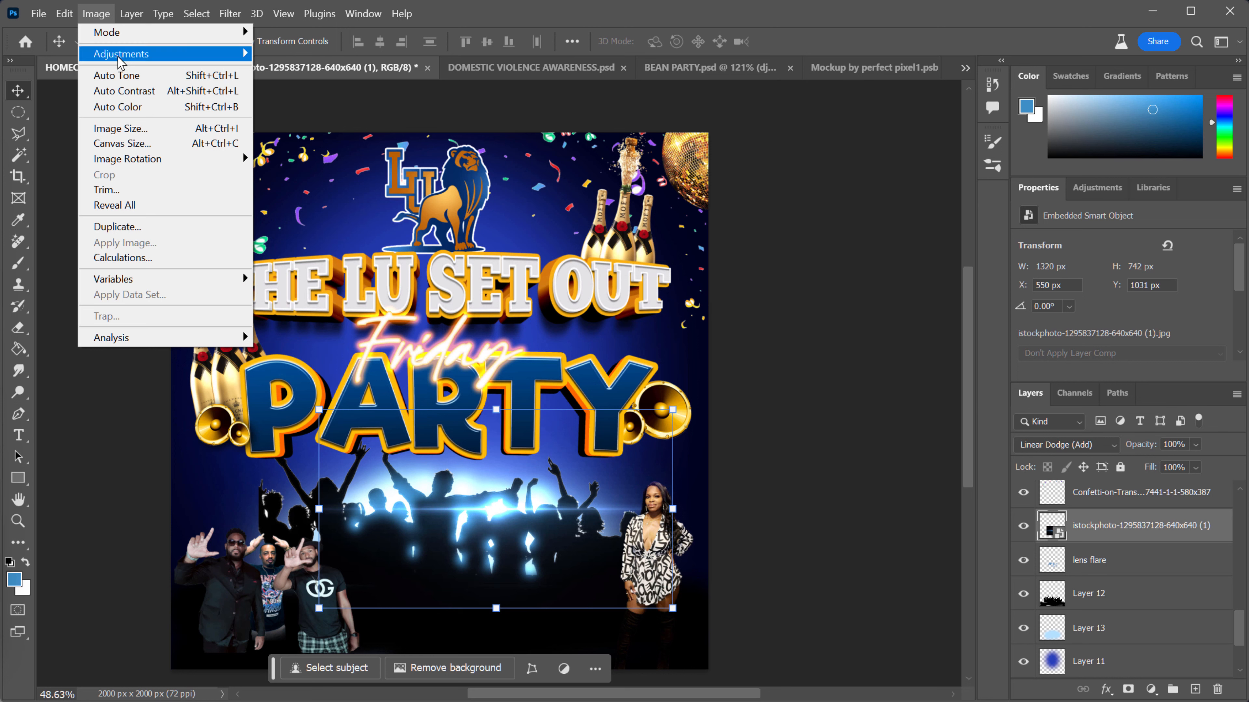
pyautogui.moveTo(176, 56)
pyautogui.click(300, 73)
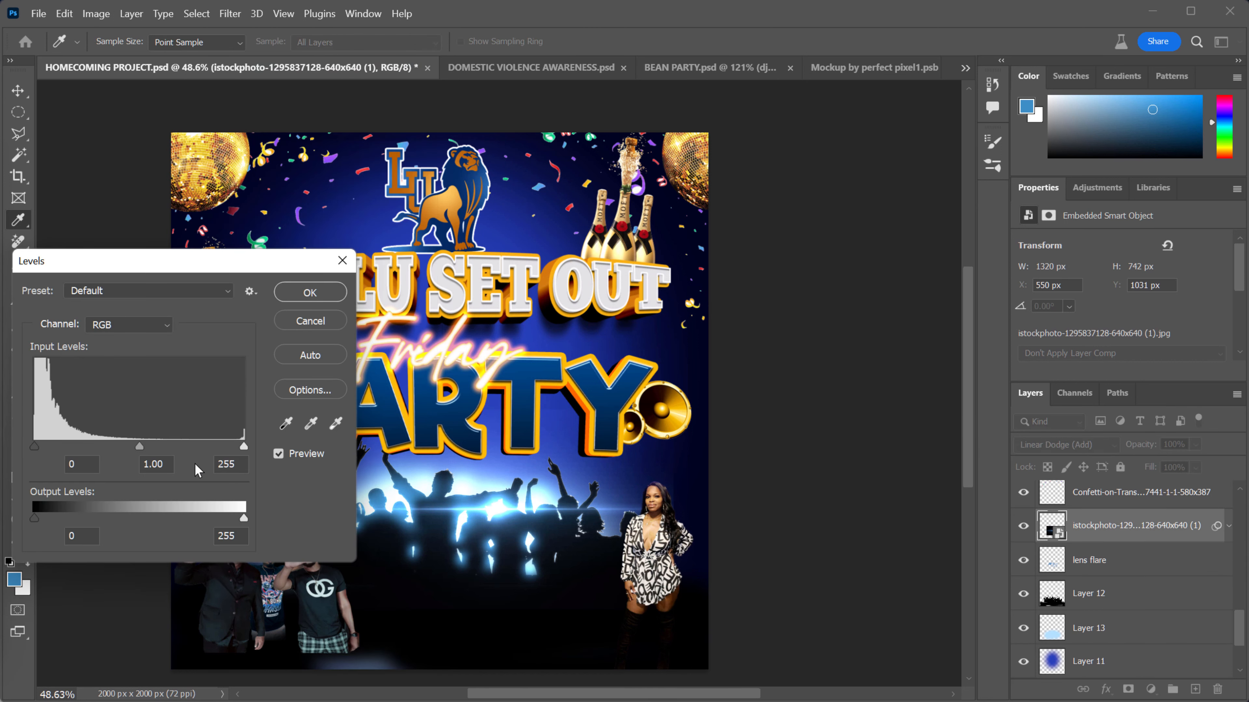
pyautogui.moveTo(35, 449); pyautogui.dragTo(62, 445)
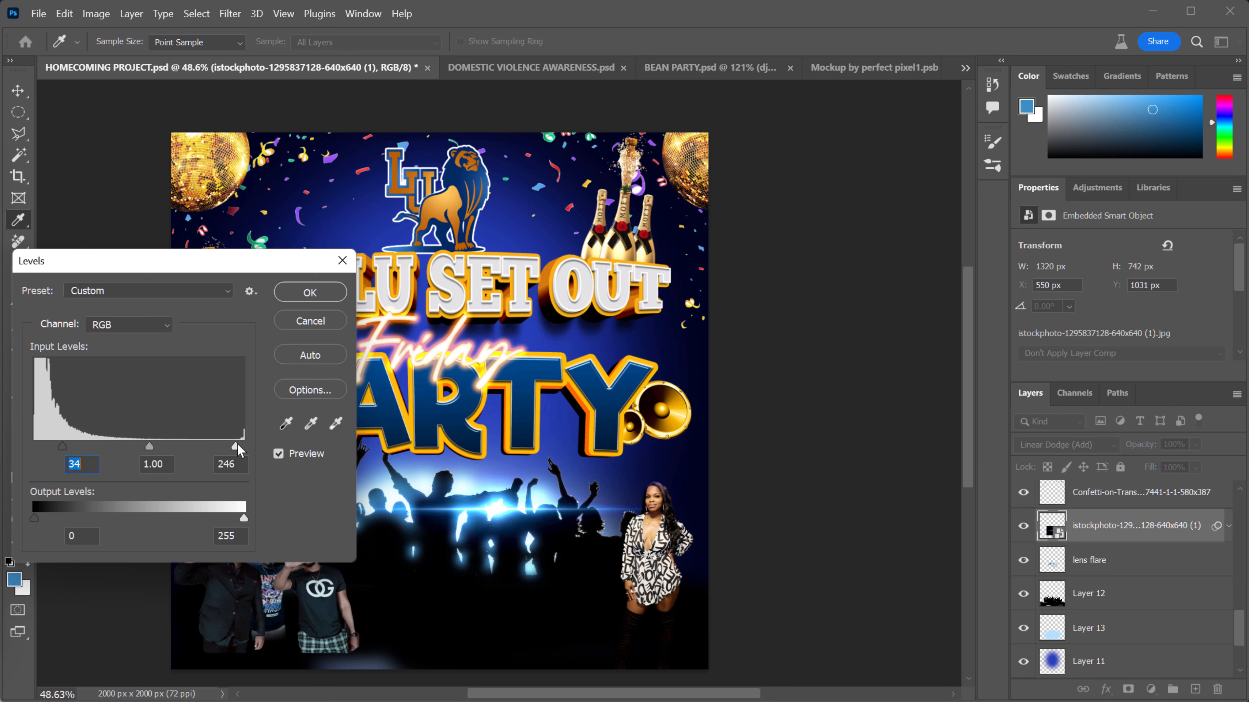
pyautogui.click(236, 446)
pyautogui.click(309, 292)
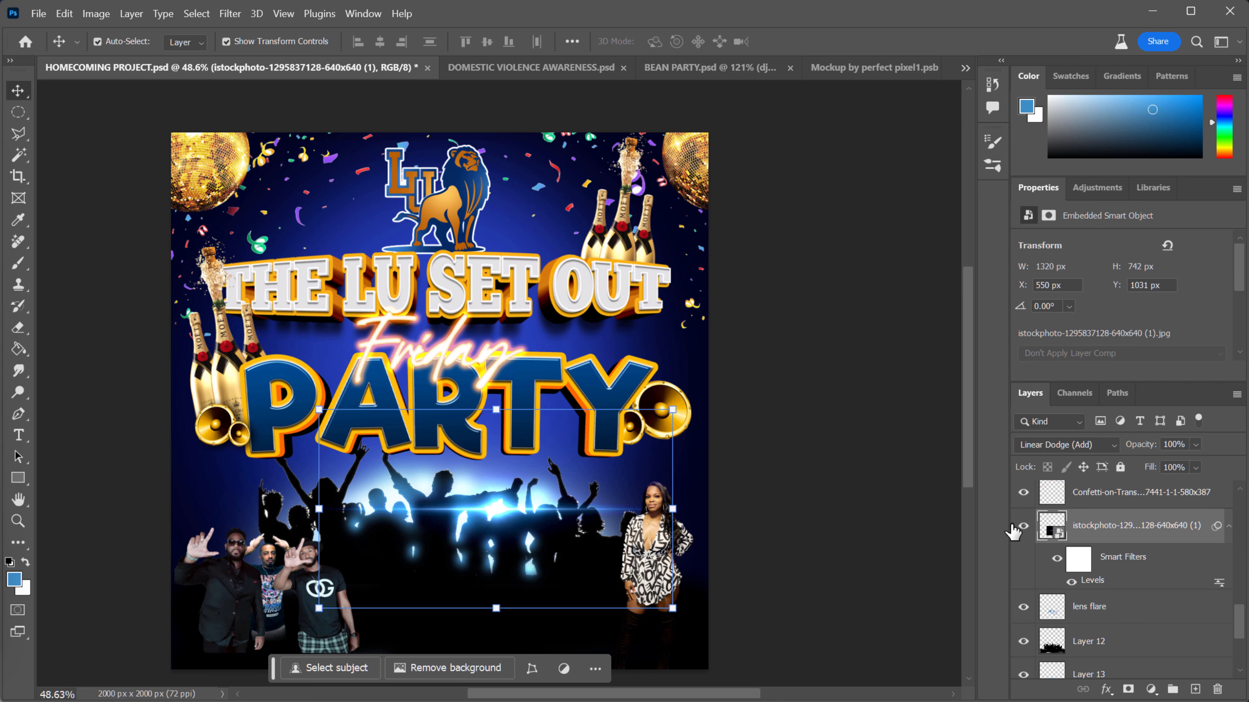
# - Duplicate the flare layer, compare with the copy hidden and shown, and move the copy to about X 162, Y 976 px
pyautogui.moveTo(1168, 534); pyautogui.dragTo(1196, 690)
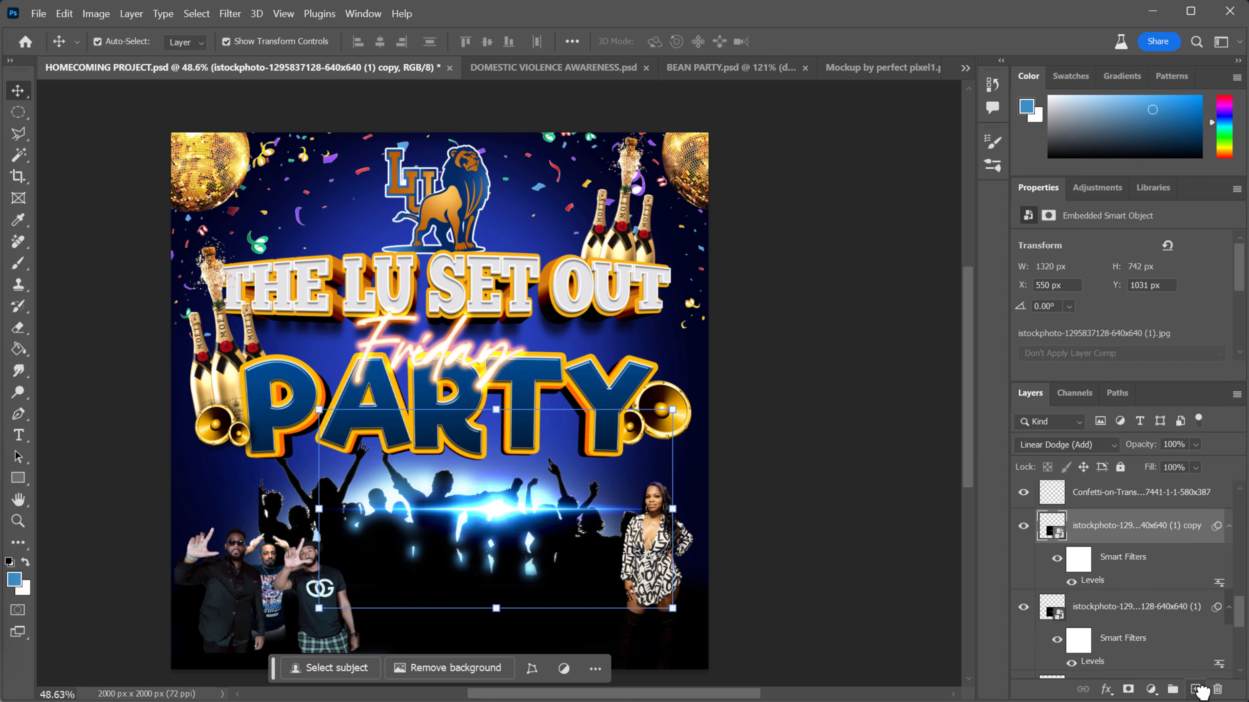
pyautogui.click(1024, 525)
pyautogui.click(1028, 529)
pyautogui.moveTo(500, 511); pyautogui.dragTo(395, 493)
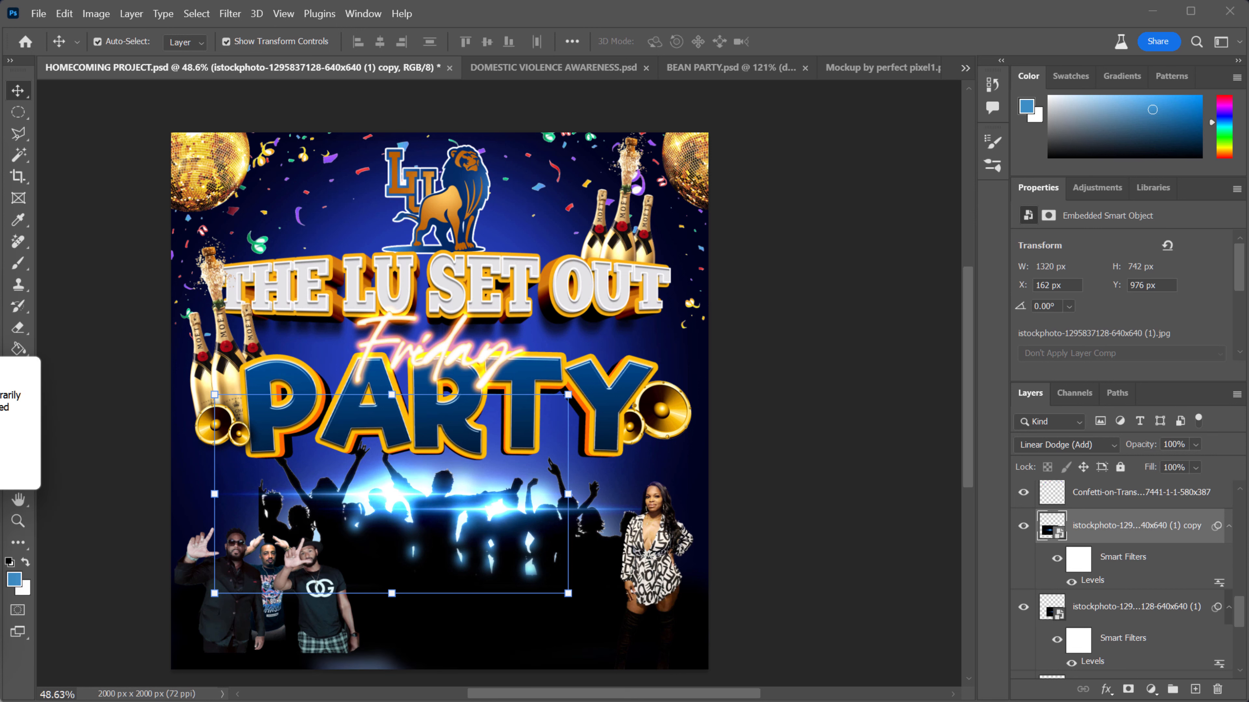
# - Shrink the flare copy to about 997 by 561 px and position it at about X 454, Y 1054 px over the central figure
pyautogui.moveTo(568, 394); pyautogui.dragTo(698, 399)
pyautogui.moveTo(539, 493); pyautogui.dragTo(583, 490)
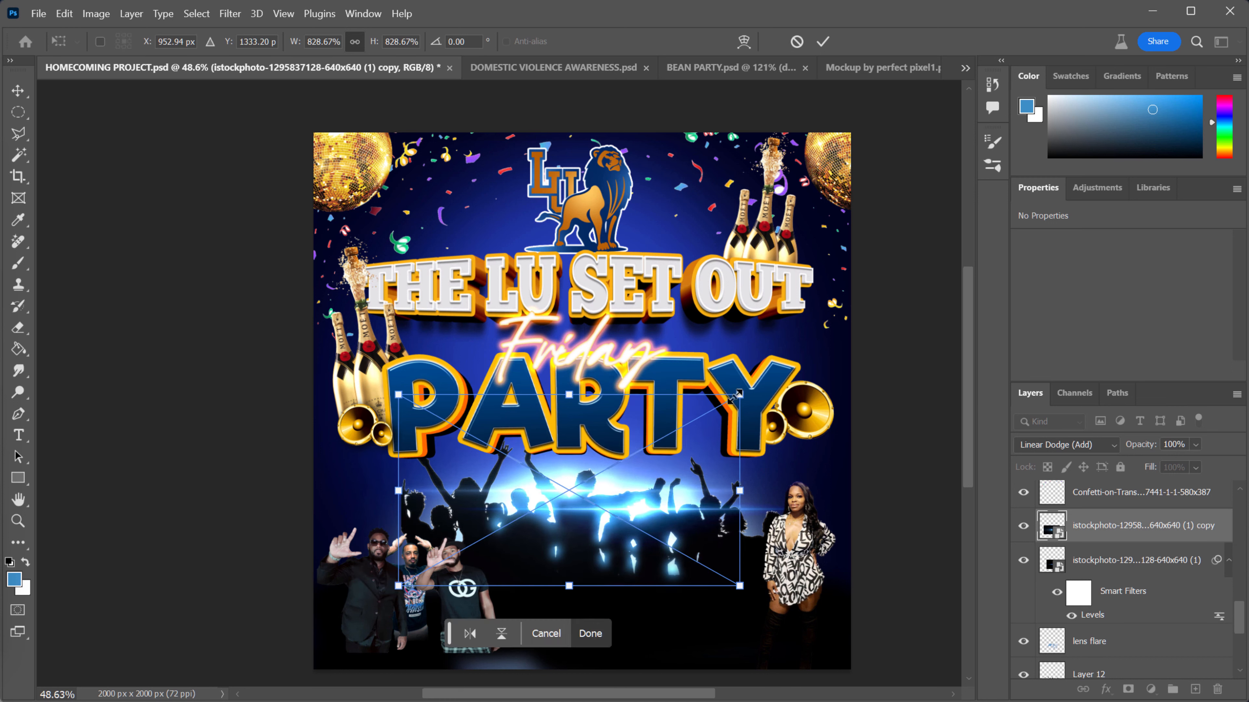
pyautogui.moveTo(740, 393); pyautogui.dragTo(667, 436)
pyautogui.moveTo(608, 510); pyautogui.dragTo(644, 491)
pyautogui.press('Return')
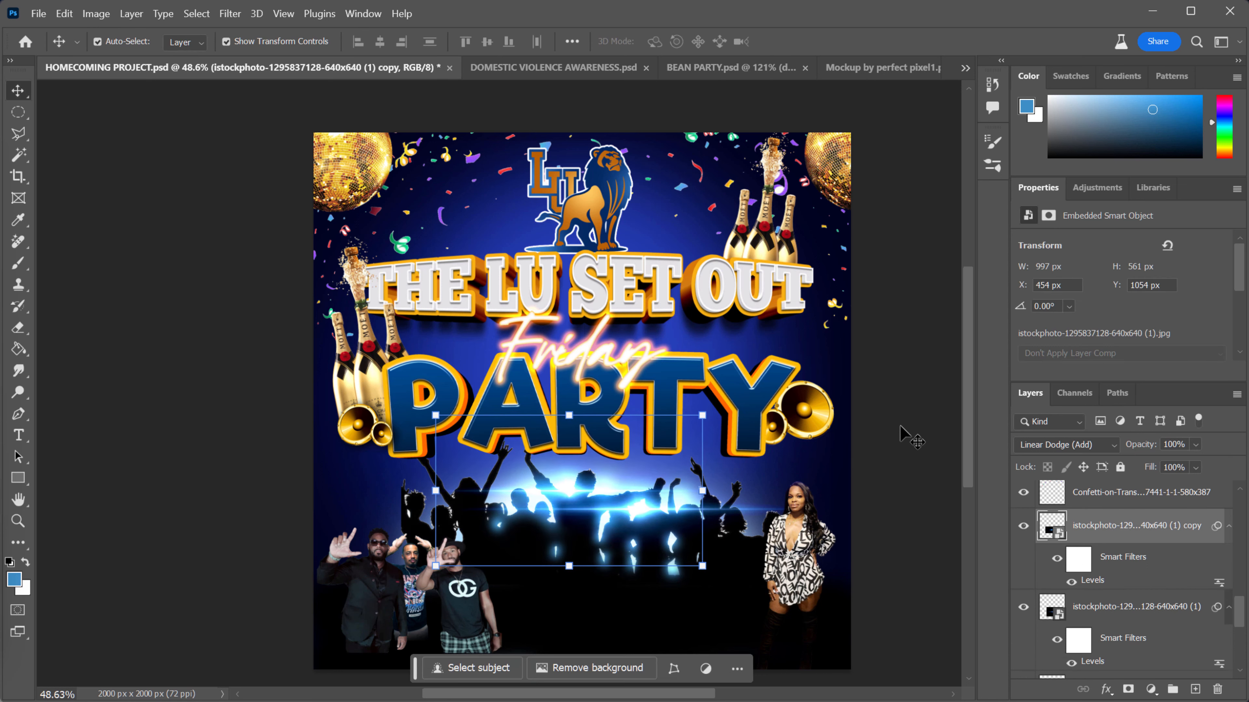
# - Erase the straight cut edge at the left end of the crowd silhouette on Layer 12 with a soft Eraser
pyautogui.moveTo(656, 696); pyautogui.dragTo(686, 697)
pyautogui.scroll(-3, 862, 405)
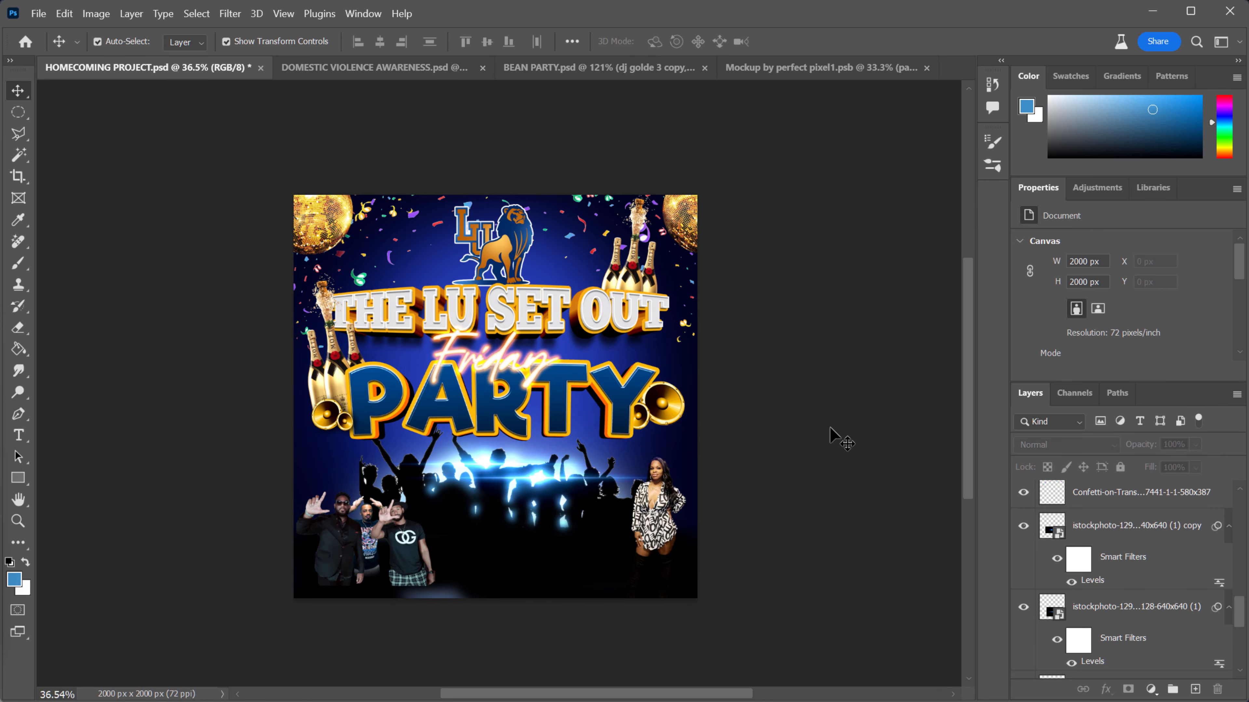
pyautogui.scroll(3, 829, 427)
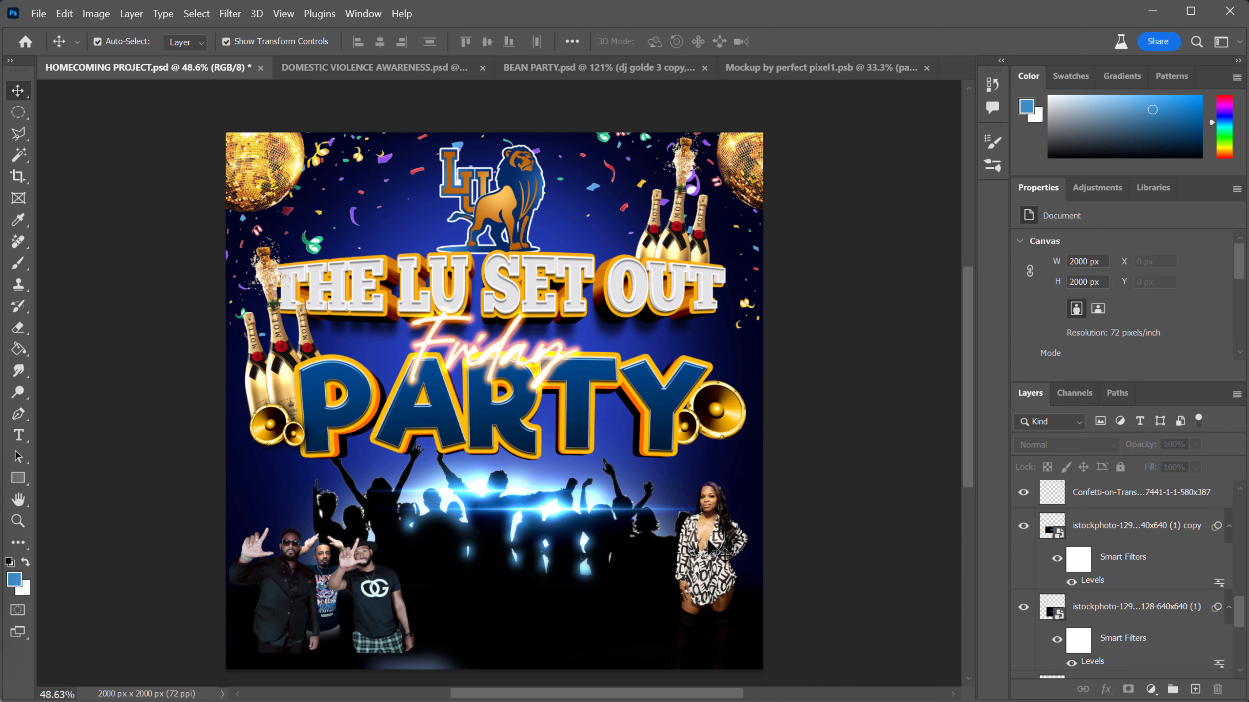
pyautogui.moveTo(708, 540); pyautogui.dragTo(753, 575)
pyautogui.scroll(6, 395, 526)
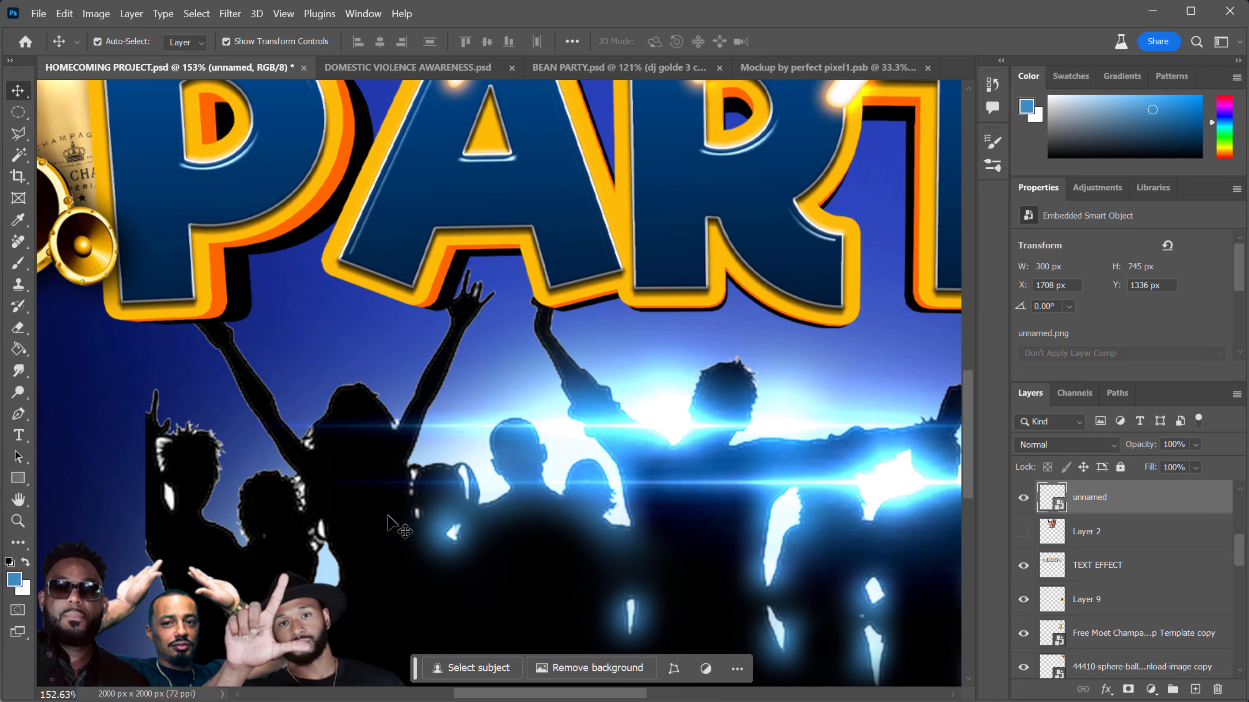
pyautogui.scroll(2, 393, 522)
pyautogui.click(104, 427)
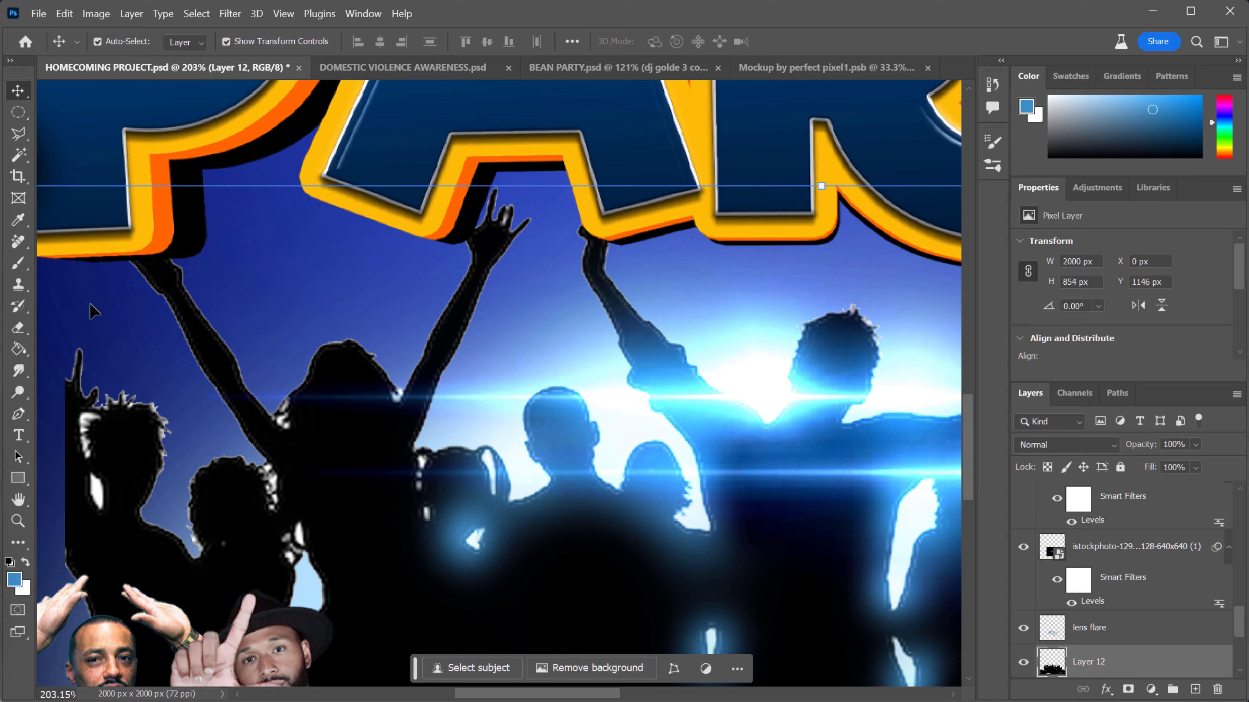
pyautogui.scroll(-5, 94, 311)
pyautogui.click(27, 331)
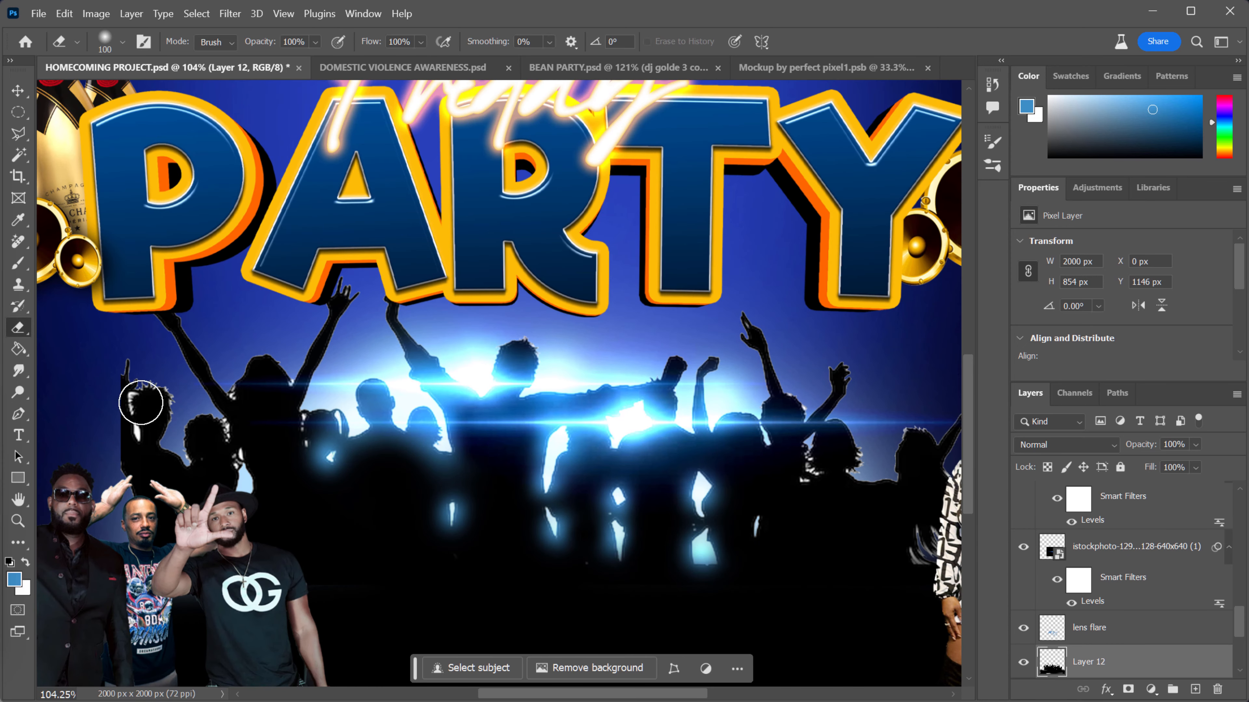
pyautogui.moveTo(126, 367)
pyautogui.mouseDown()
pyautogui.moveTo(107, 398)
pyautogui.moveTo(129, 396)
pyautogui.moveTo(119, 434)
pyautogui.mouseUp()
pyautogui.scroll(-3, 124, 417)
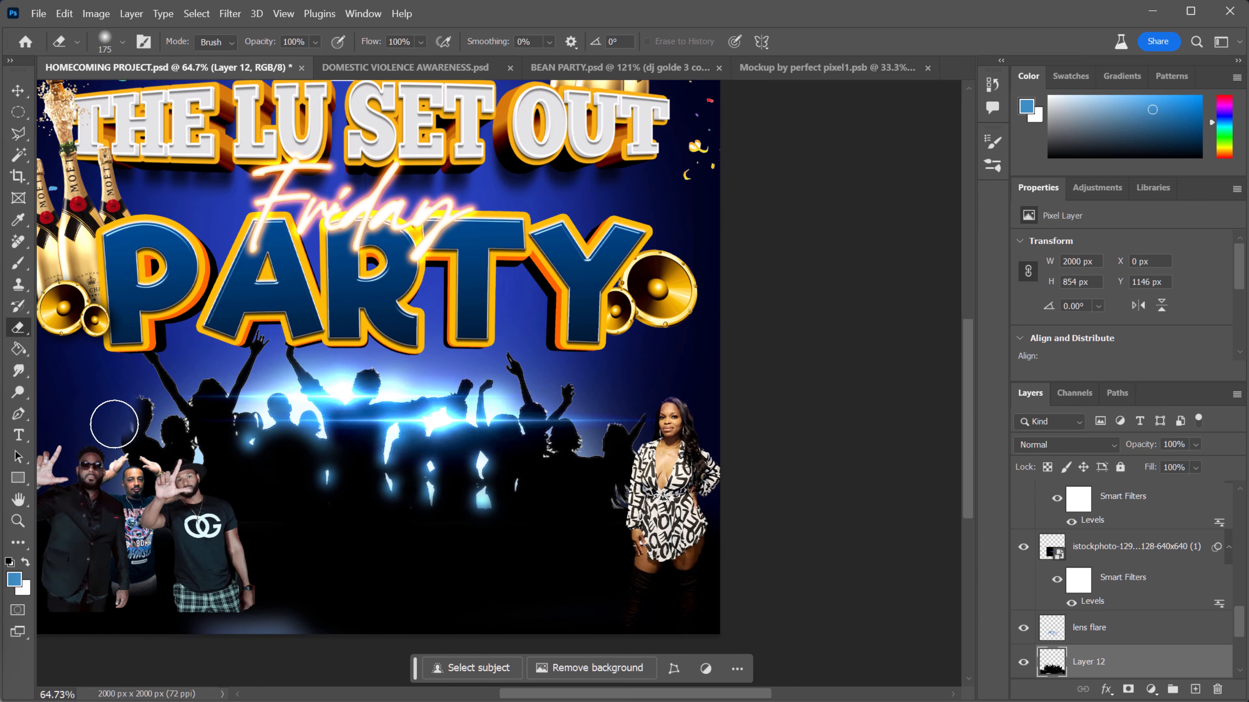
# - Enlarge the Eraser brush to 600 px and fade out the left end of the crowd silhouette behind the men
pyautogui.press(']')
pyautogui.press(']')
pyautogui.press(']')
pyautogui.press(']')
pyautogui.moveTo(107, 439)
pyautogui.mouseDown()
pyautogui.moveTo(103, 459)
pyautogui.moveTo(121, 437)
pyautogui.mouseUp()
pyautogui.press(']')
pyautogui.press(']')
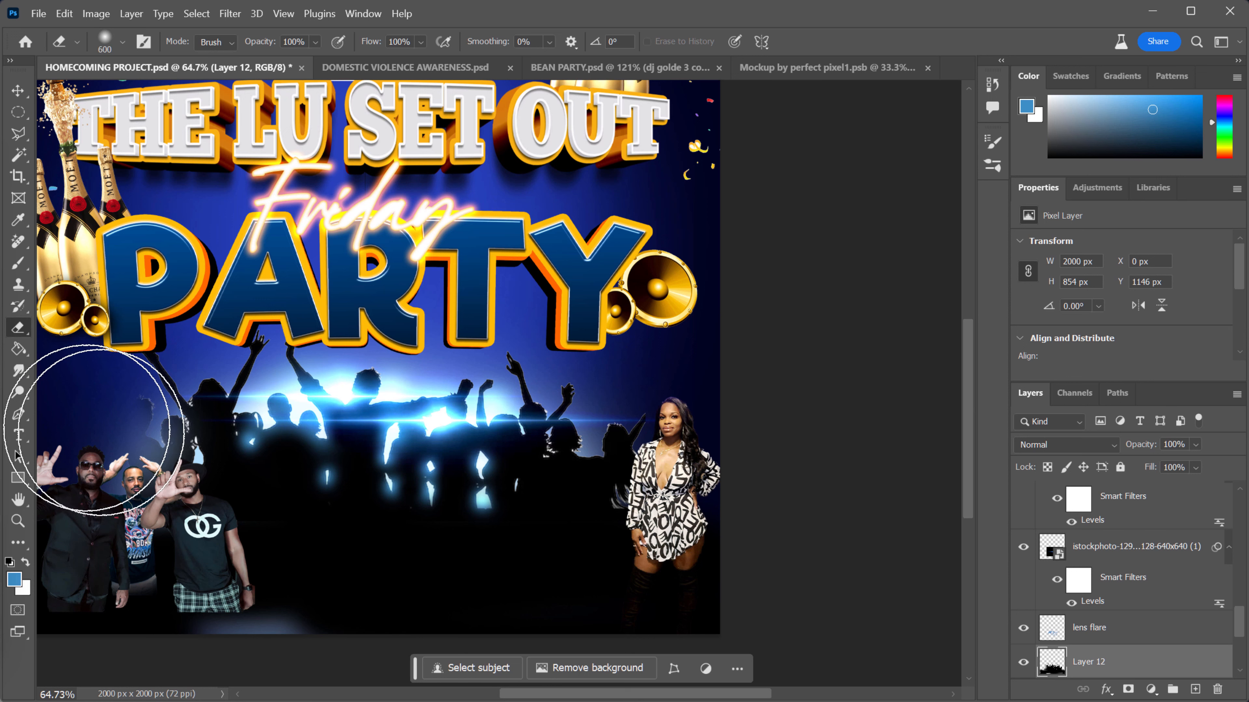
# - Fade out the right end of the crowd silhouette around the woman with the 600 px Eraser
pyautogui.moveTo(713, 475); pyautogui.dragTo(663, 477)
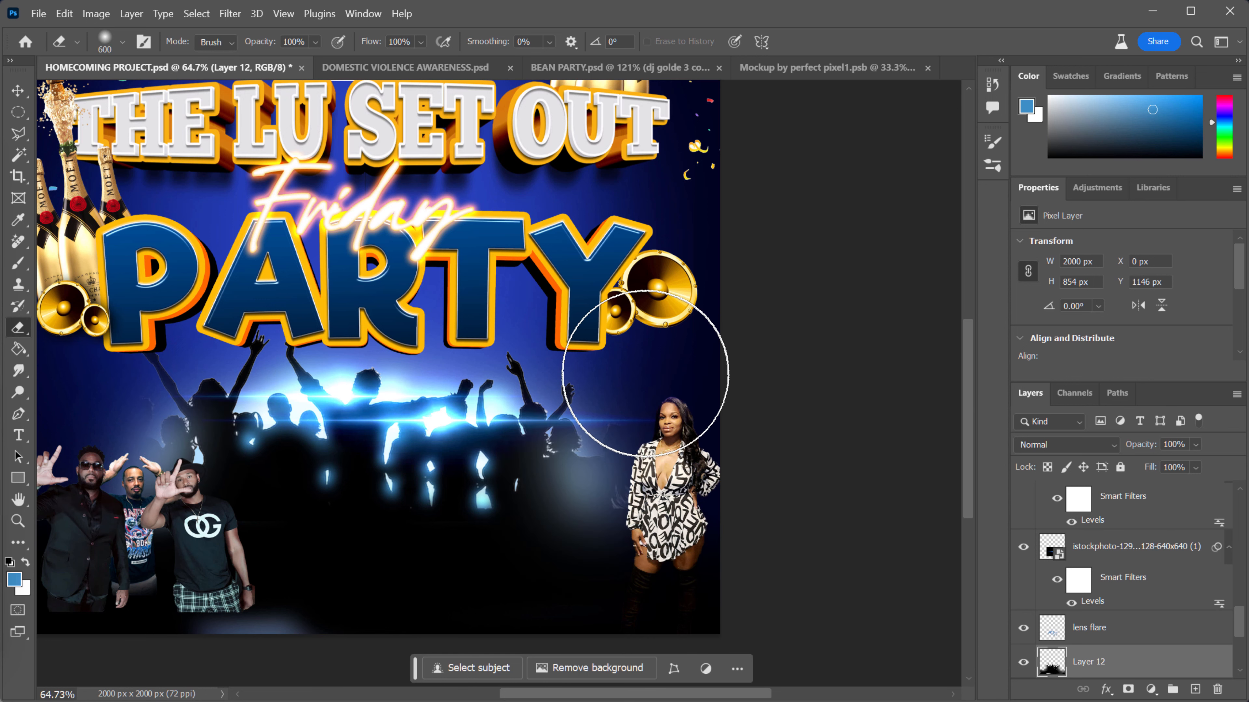
pyautogui.click(631, 403)
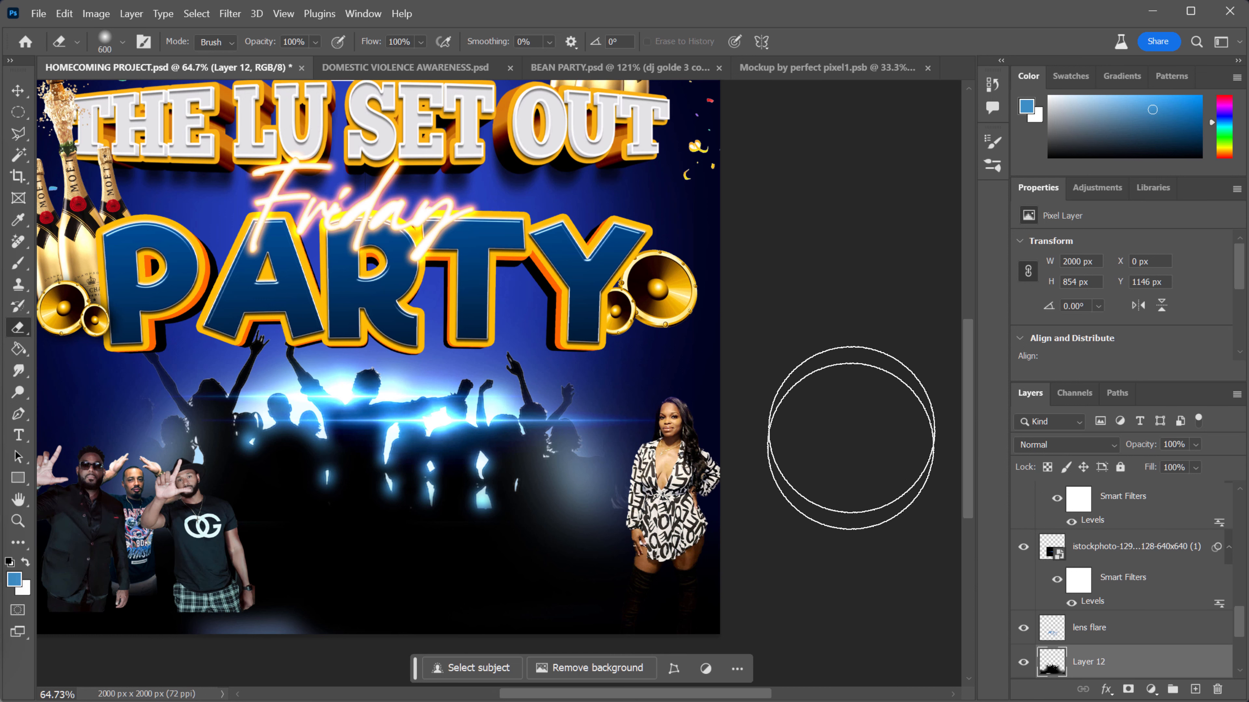
pyautogui.scroll(-3, 851, 425)
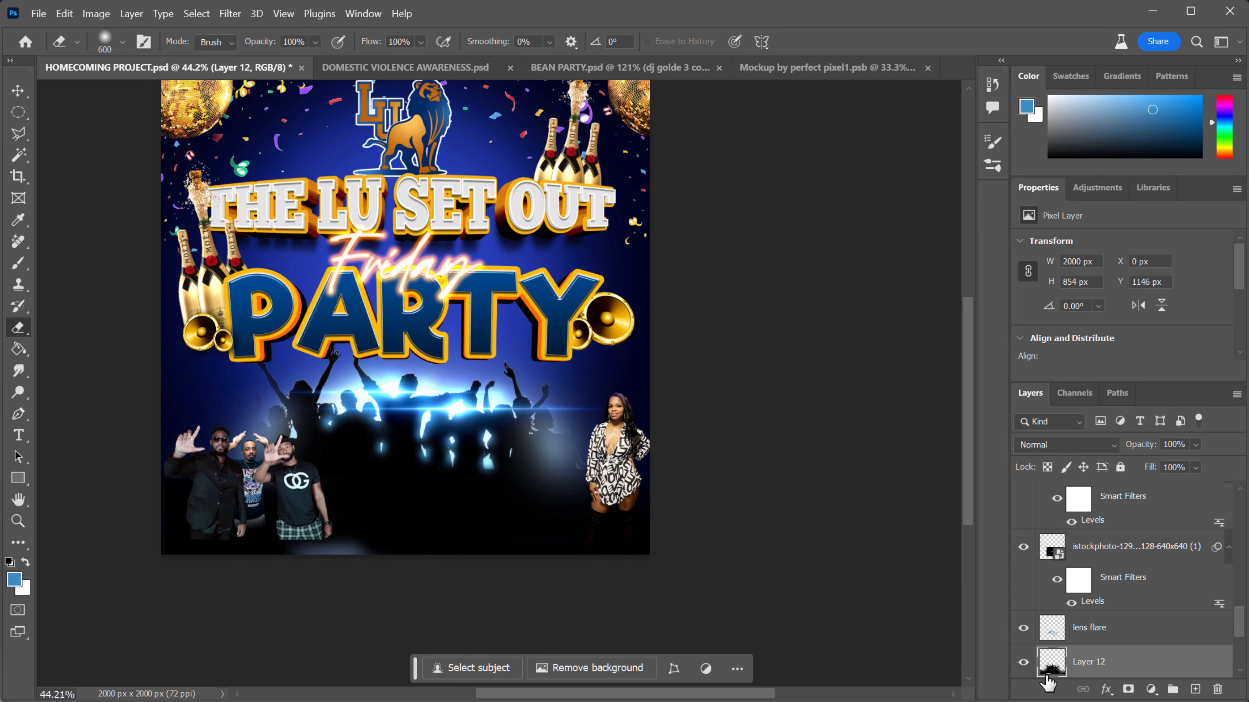
# - Duplicate the crowd silhouette layer, Layer 12, and merge the copy back into it
pyautogui.scroll(-1, 1159, 619)
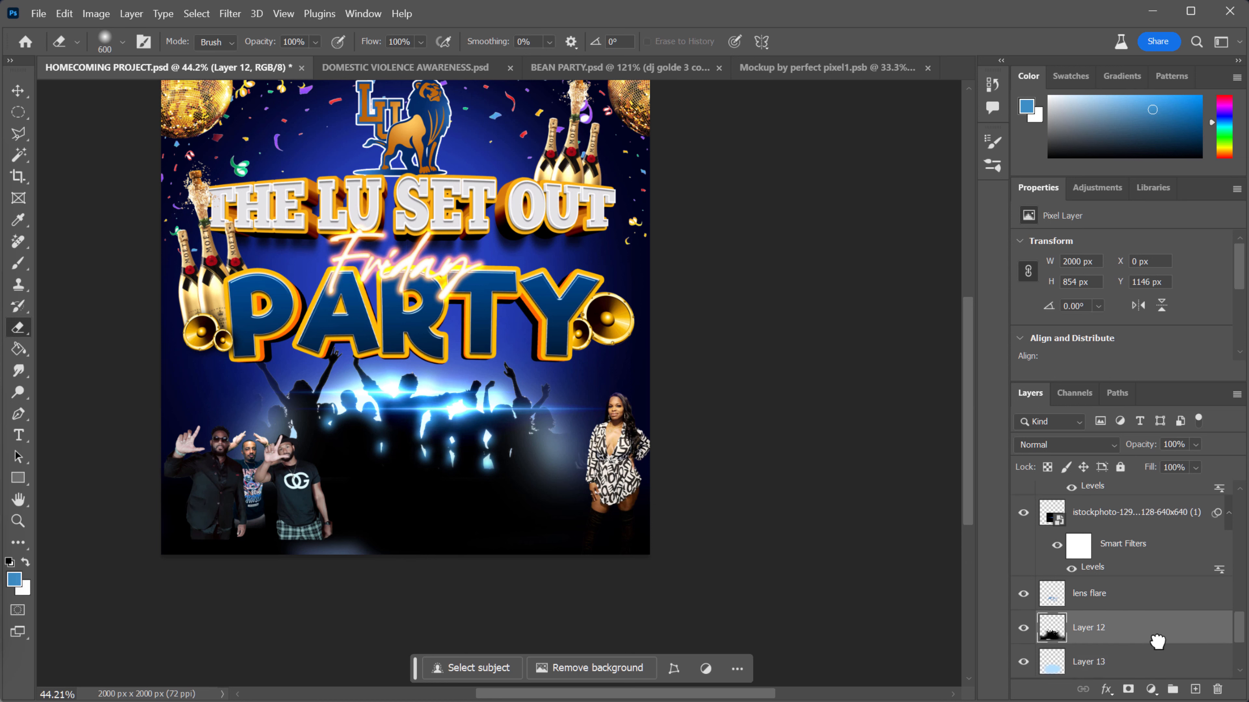
pyautogui.moveTo(1157, 642); pyautogui.dragTo(1196, 689)
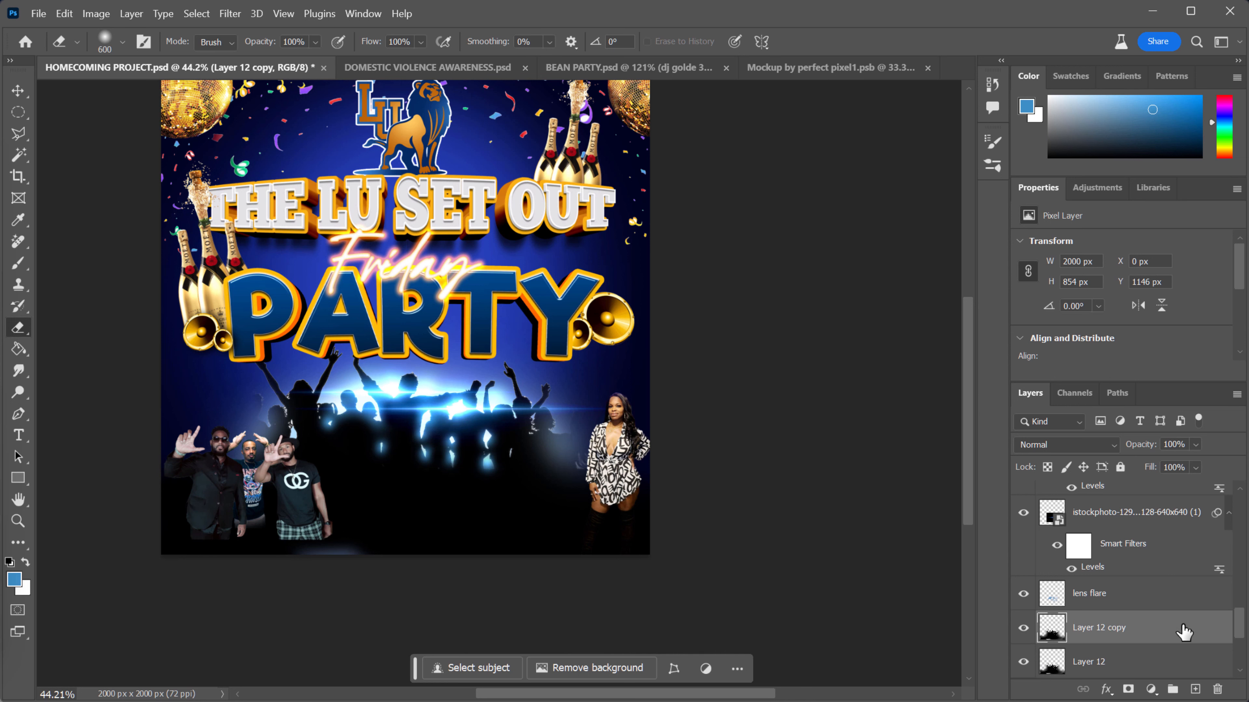
pyautogui.press('Delete')
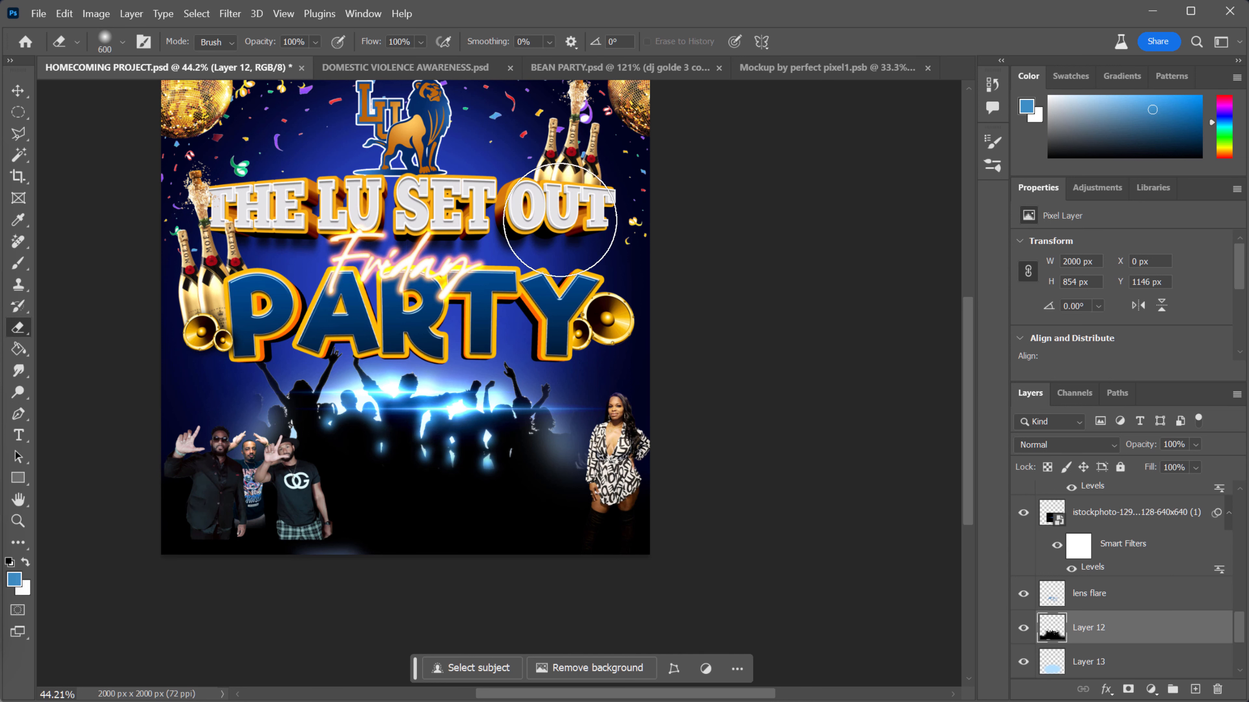
# - Shrink the woman's cutout to about 251 by 624 px and position it at about X 1698, Y 1412 px
pyautogui.scroll(-2, 822, 377)
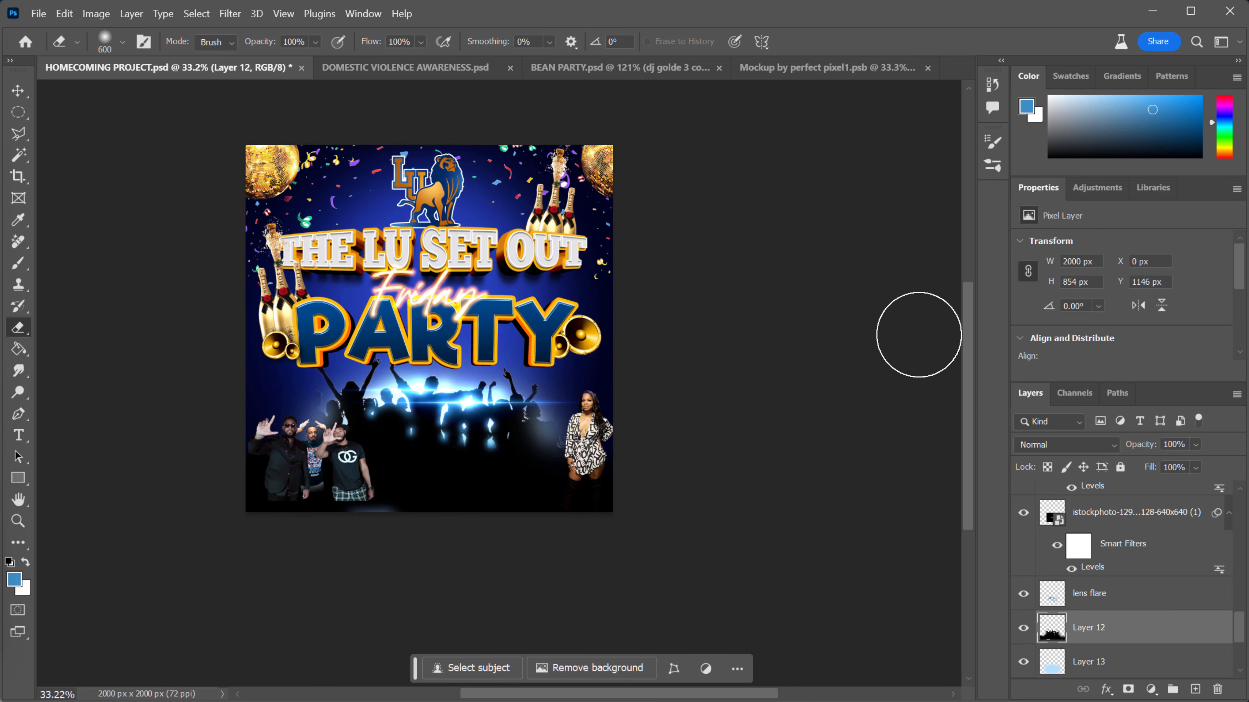
pyautogui.moveTo(965, 350); pyautogui.dragTo(966, 327)
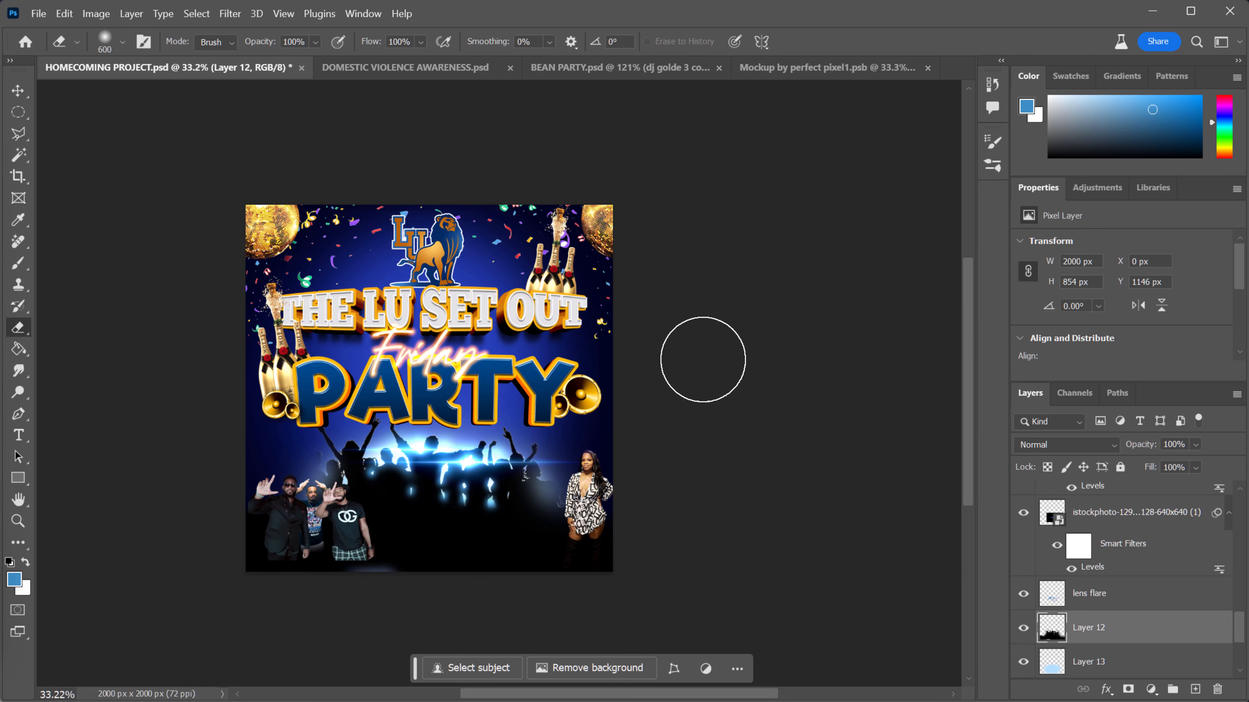
pyautogui.scroll(2, 716, 355)
pyautogui.scroll(1, 721, 353)
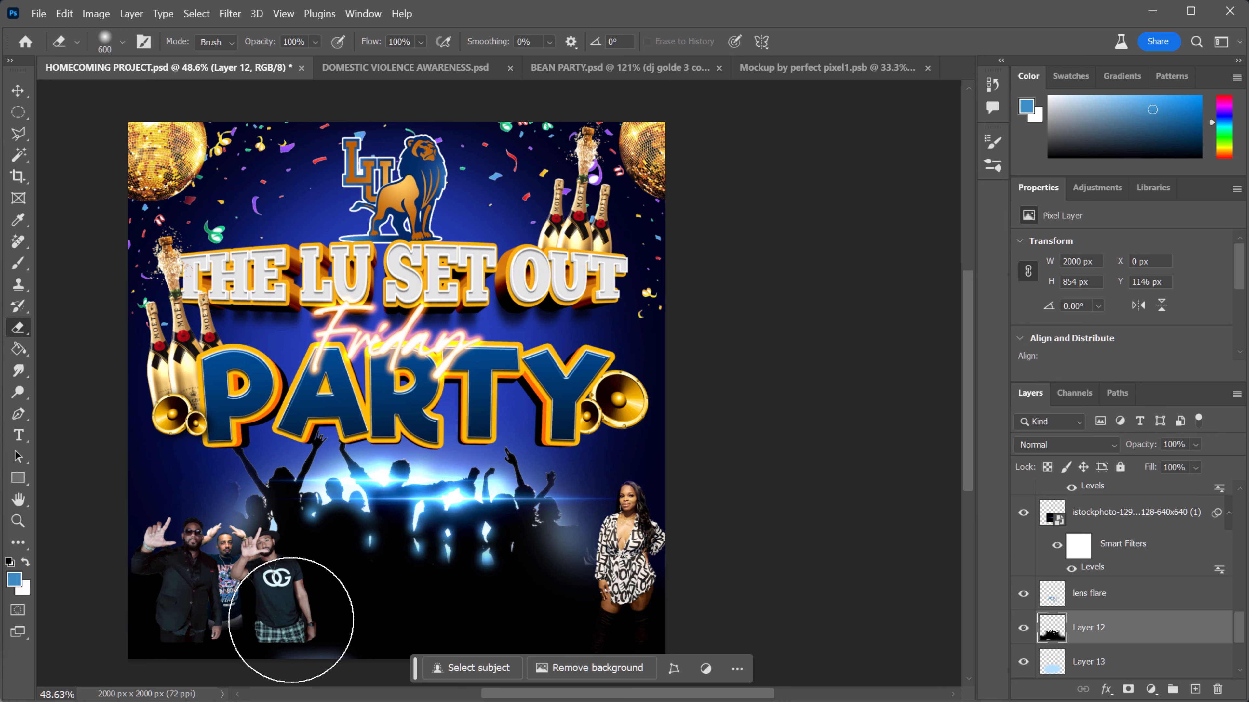
pyautogui.click(11, 91)
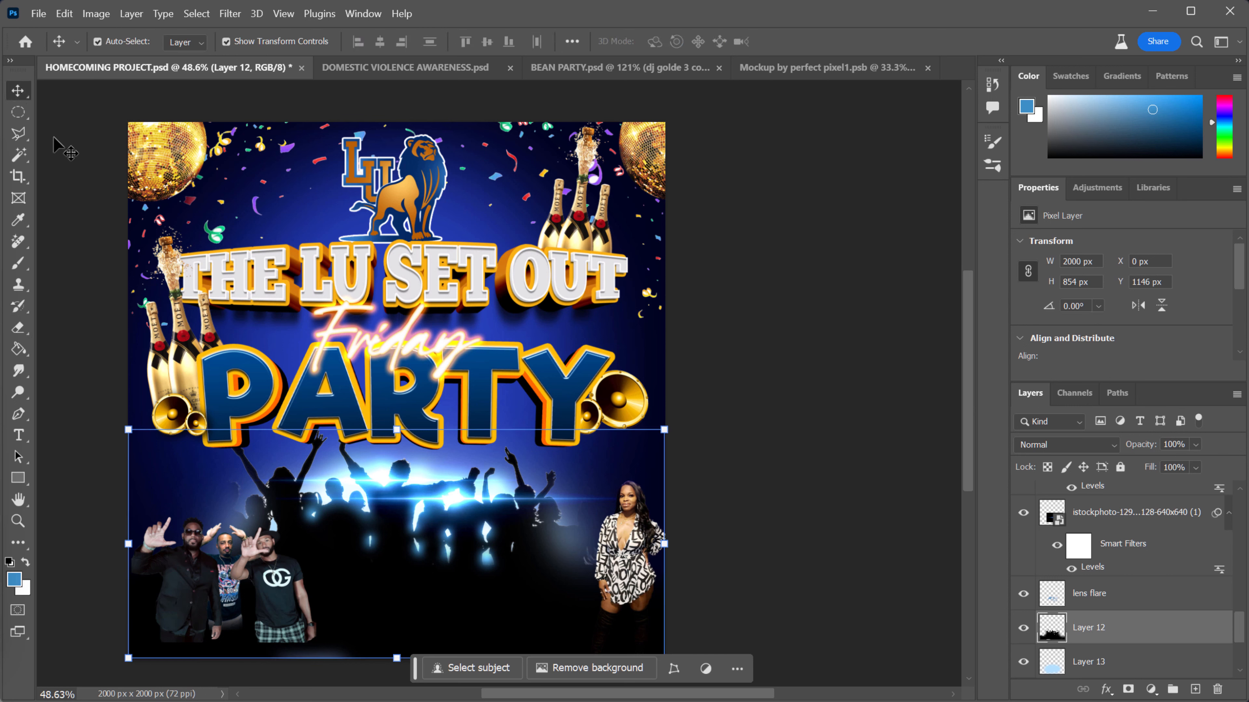
pyautogui.click(681, 558)
pyautogui.click(641, 546)
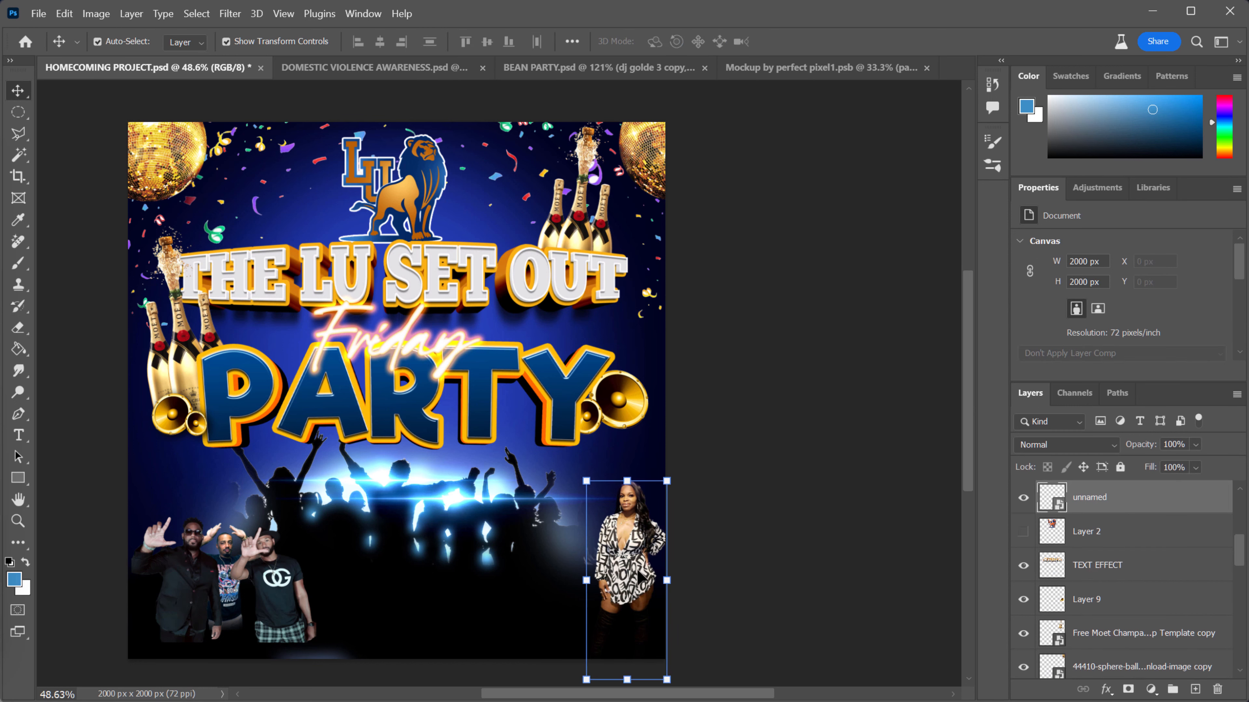
pyautogui.moveTo(636, 477); pyautogui.dragTo(628, 513)
pyautogui.moveTo(627, 558); pyautogui.dragTo(620, 550)
pyautogui.press('Return')
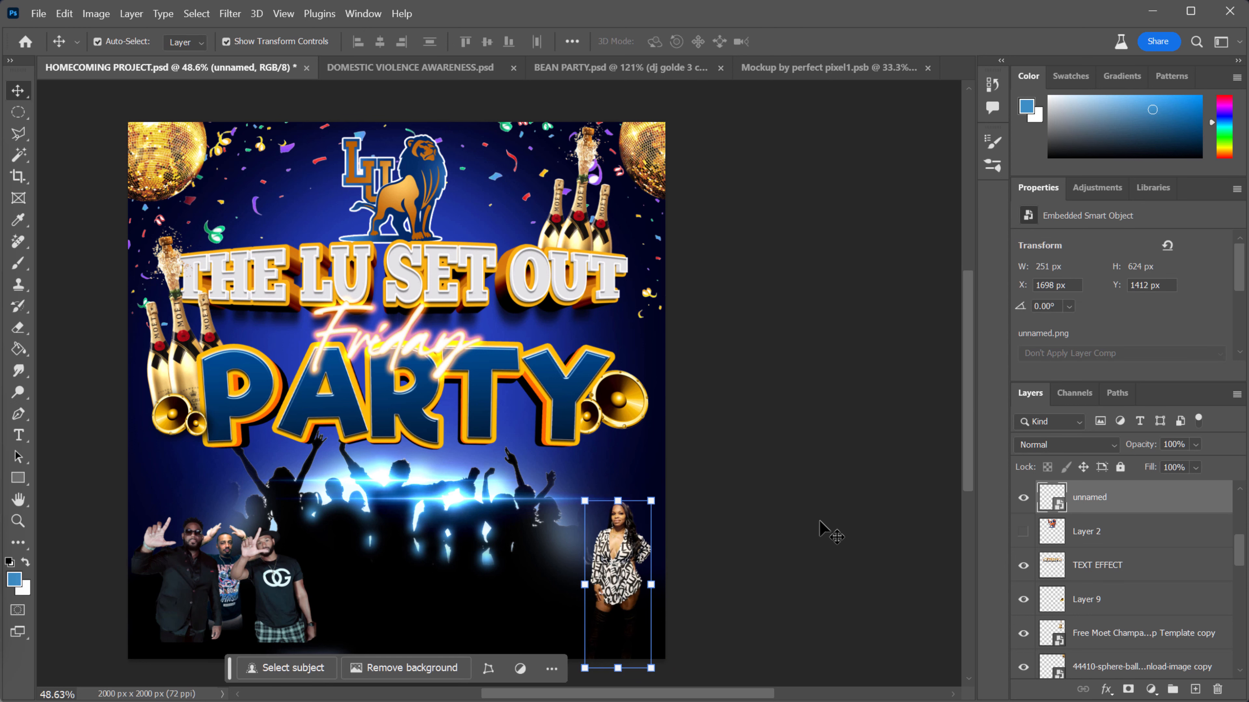
# - Move the cutout of the three men slightly right and down, towards the bottom edge of the flyer
pyautogui.click(309, 576)
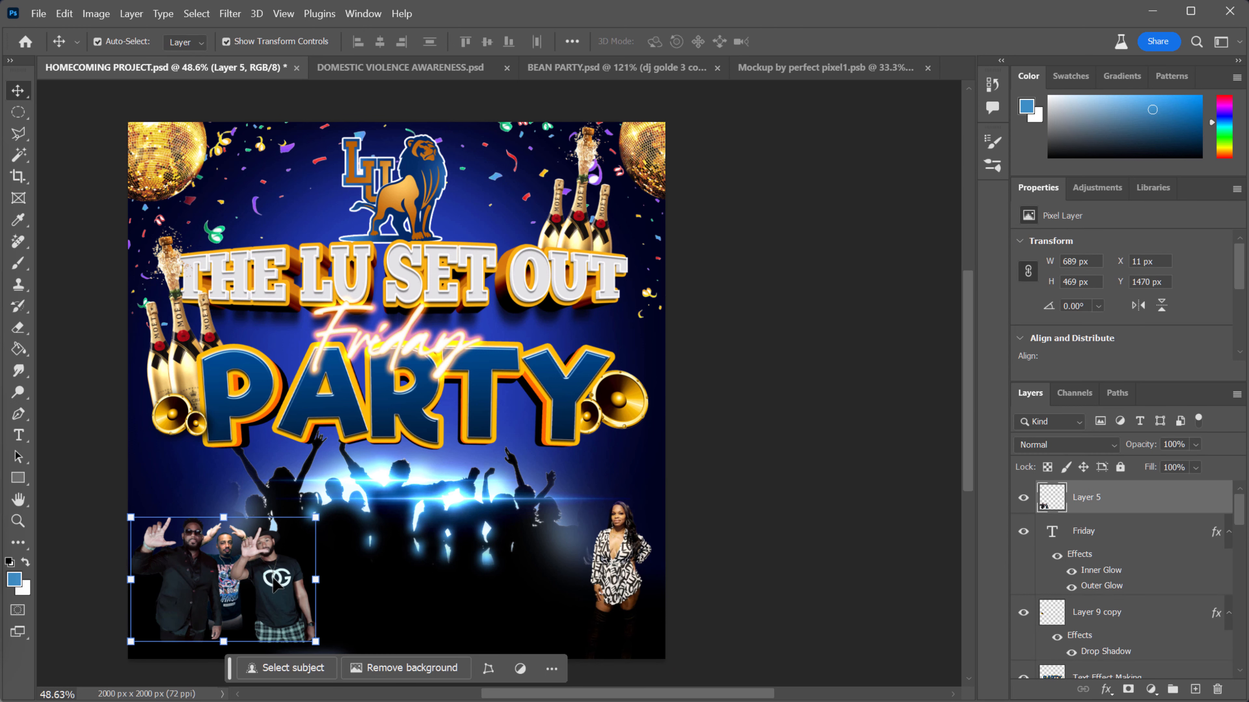
pyautogui.moveTo(274, 582); pyautogui.dragTo(286, 597)
pyautogui.click(733, 417)
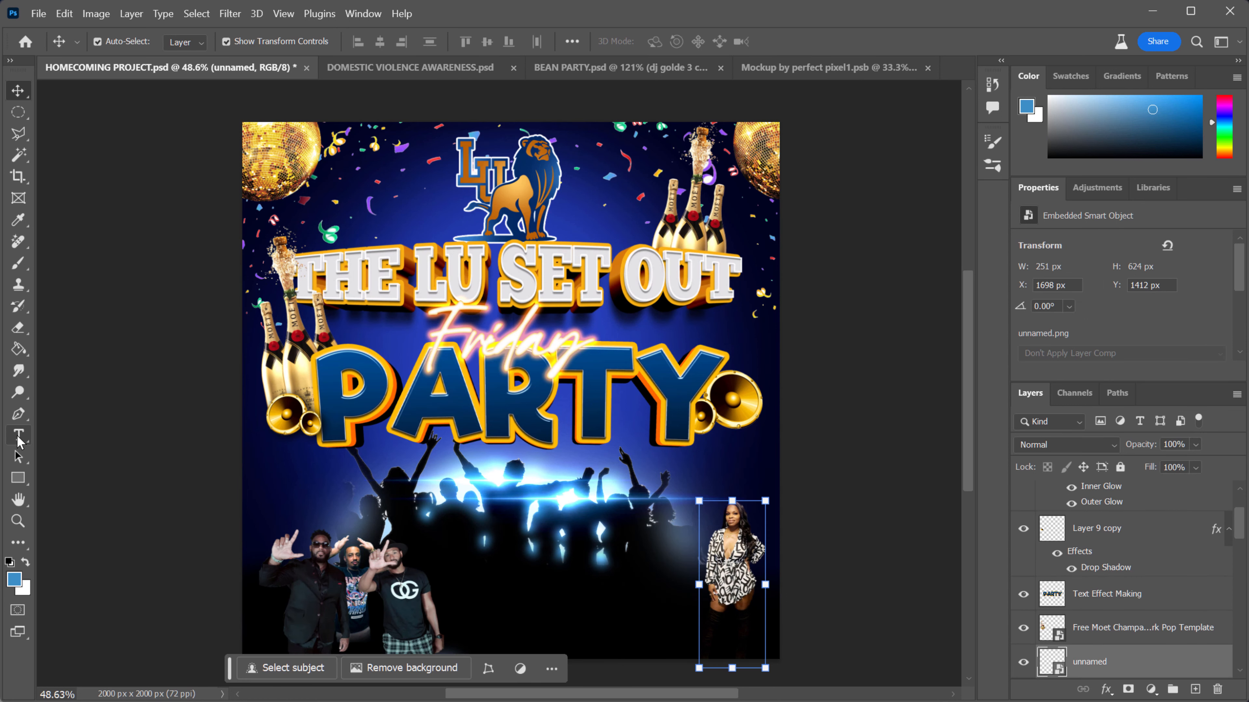
pyautogui.click(18, 435)
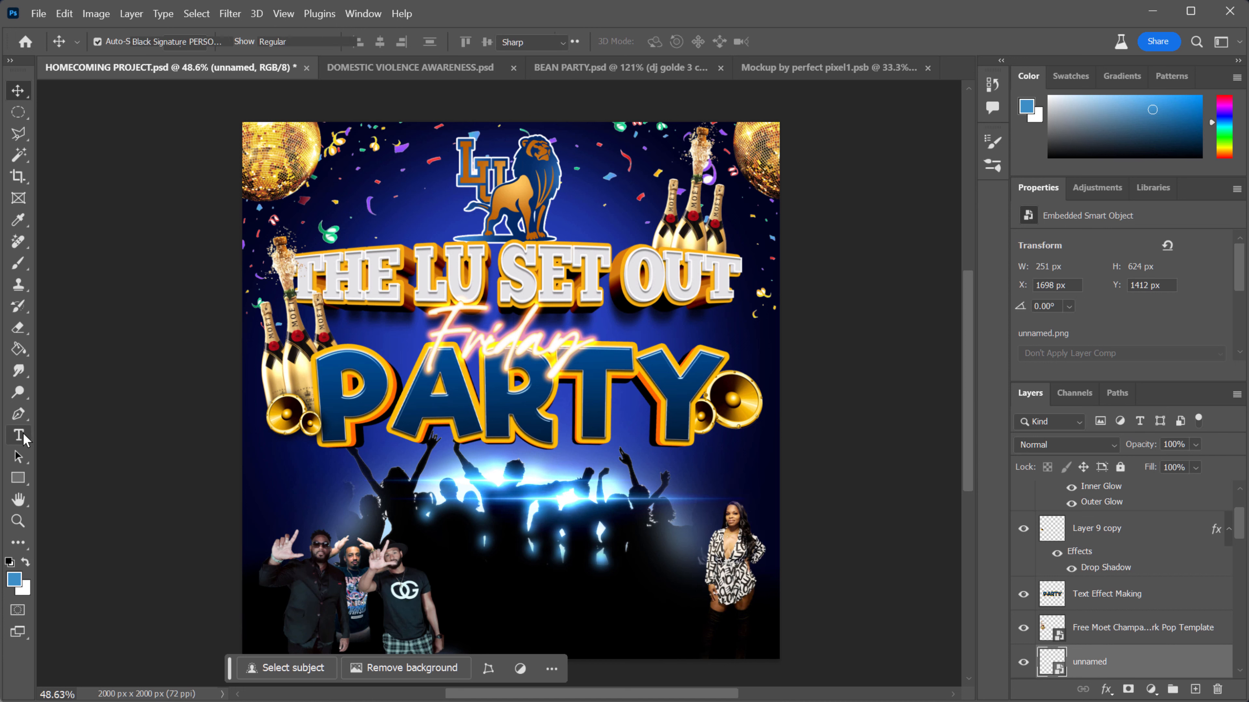
pyautogui.click(451, 565)
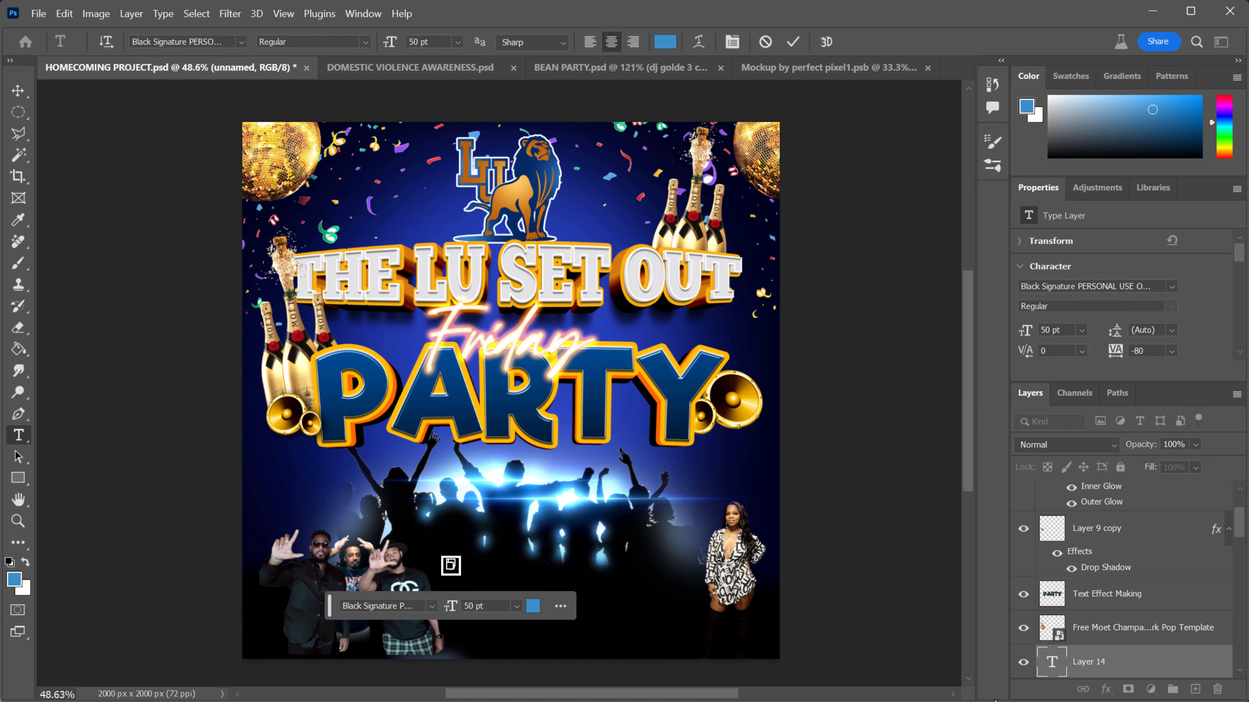
pyautogui.click(19, 92)
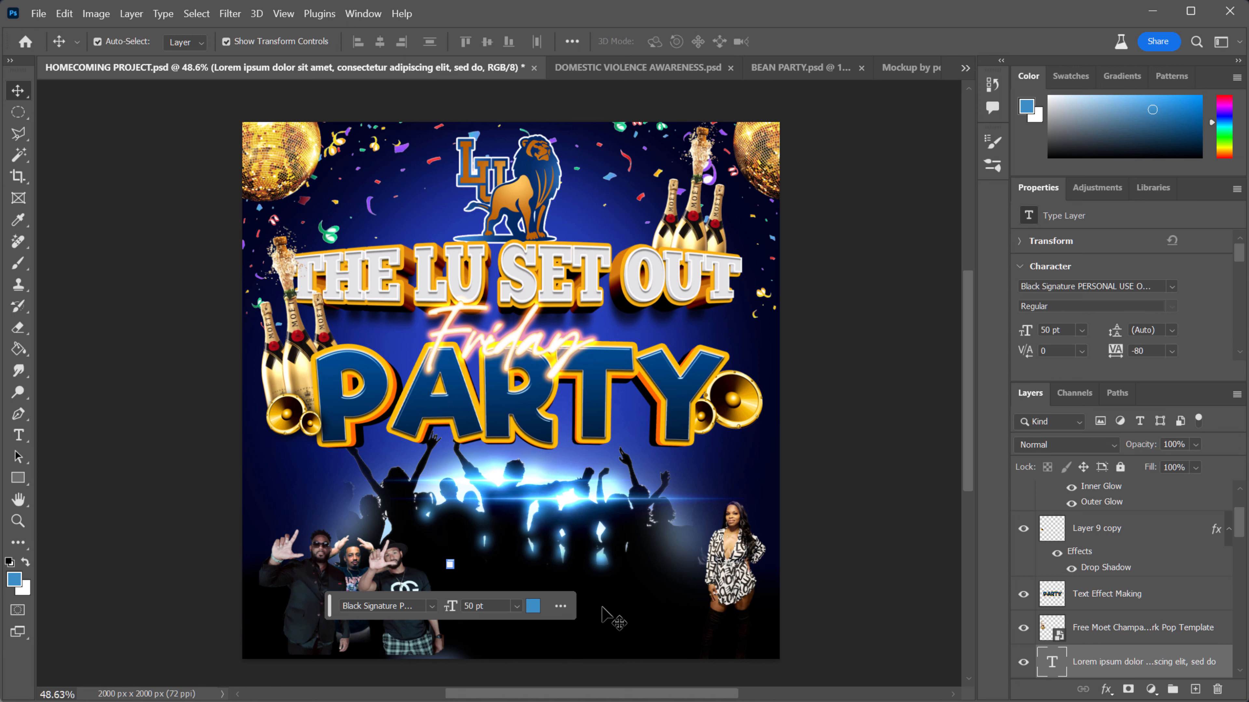
pyautogui.press('Delete')
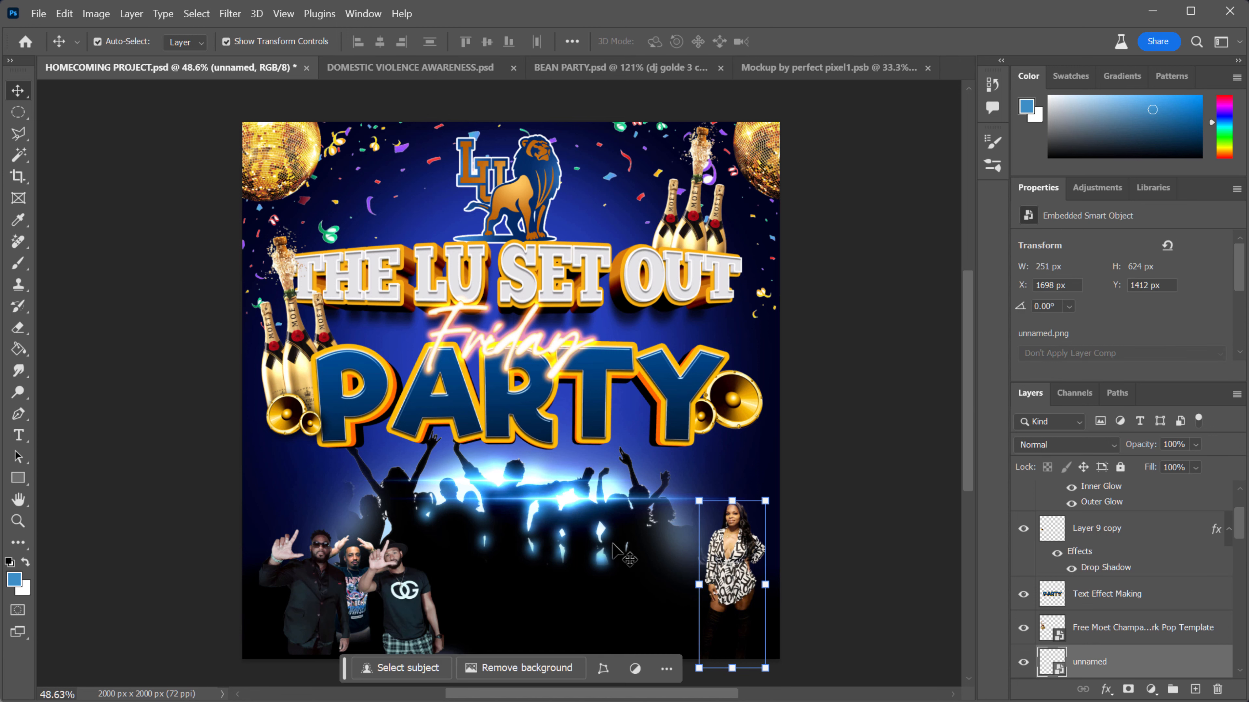
# - Start a new point text line in the dark area below the crowd and clear its placeholder text
pyautogui.click(18, 435)
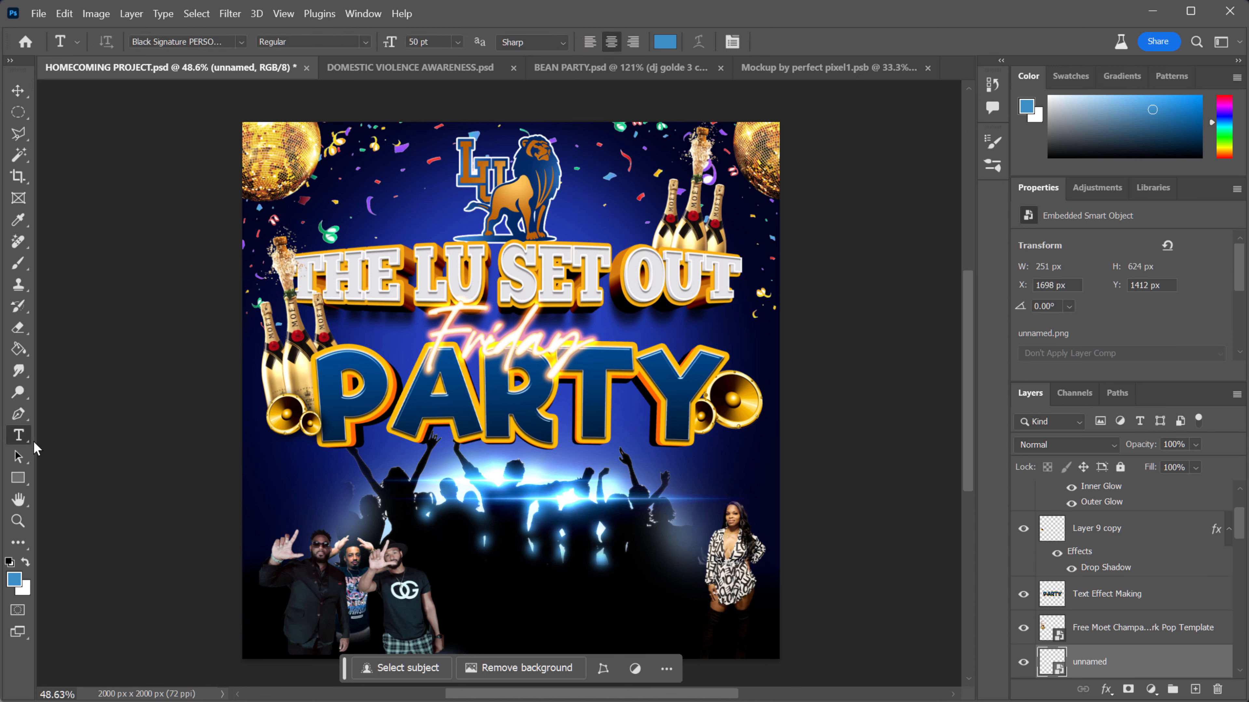
pyautogui.click(487, 607)
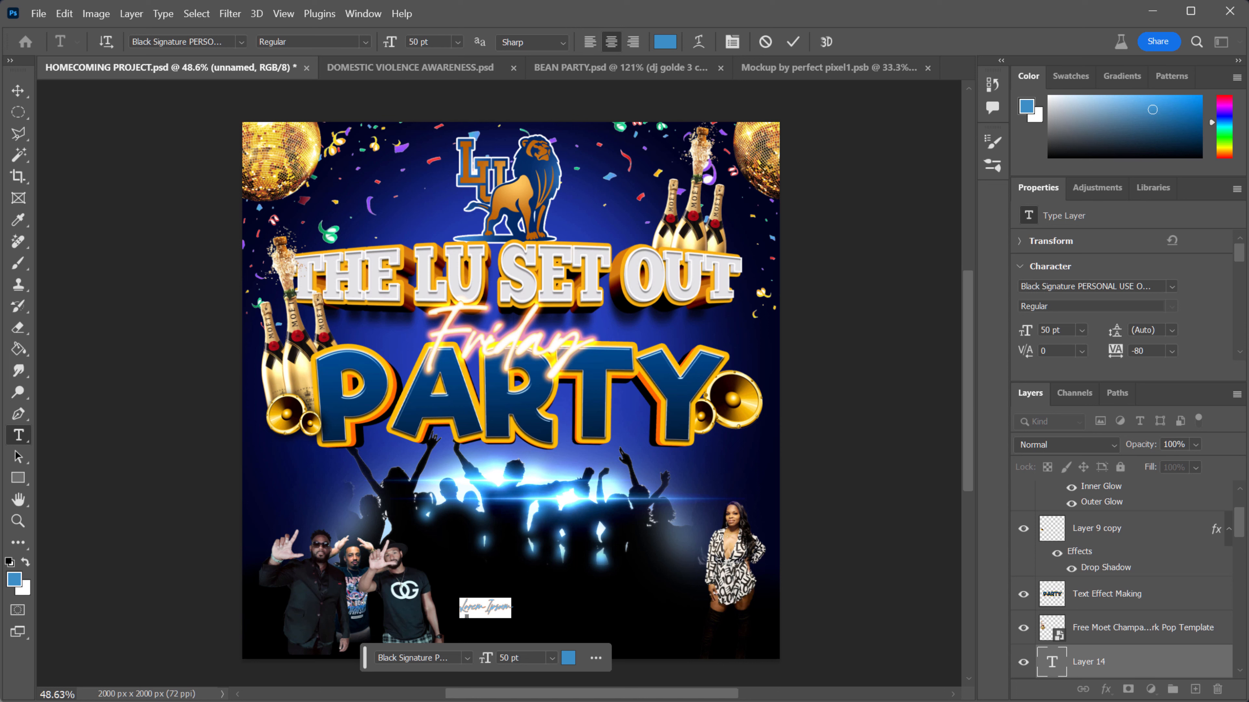
pyautogui.write('A')
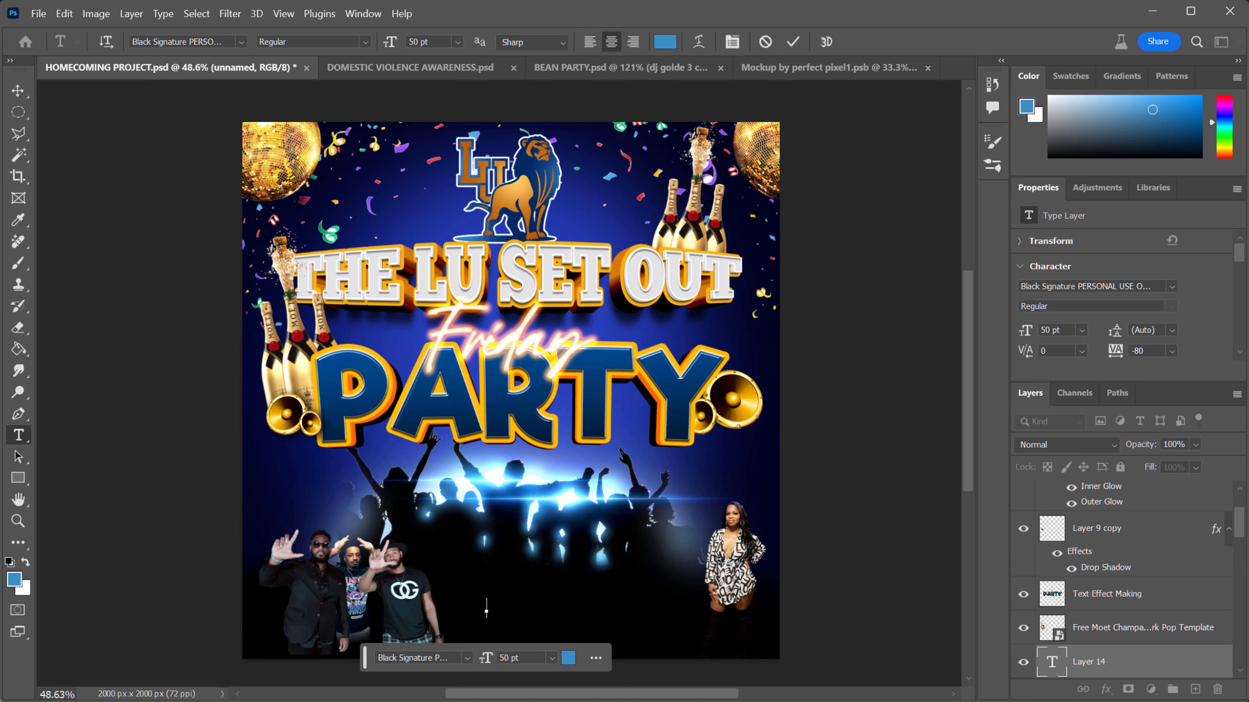
# - Filter the font list to Sans Serif and set the new text's font to Helvetica LT Std Black
pyautogui.click(468, 658)
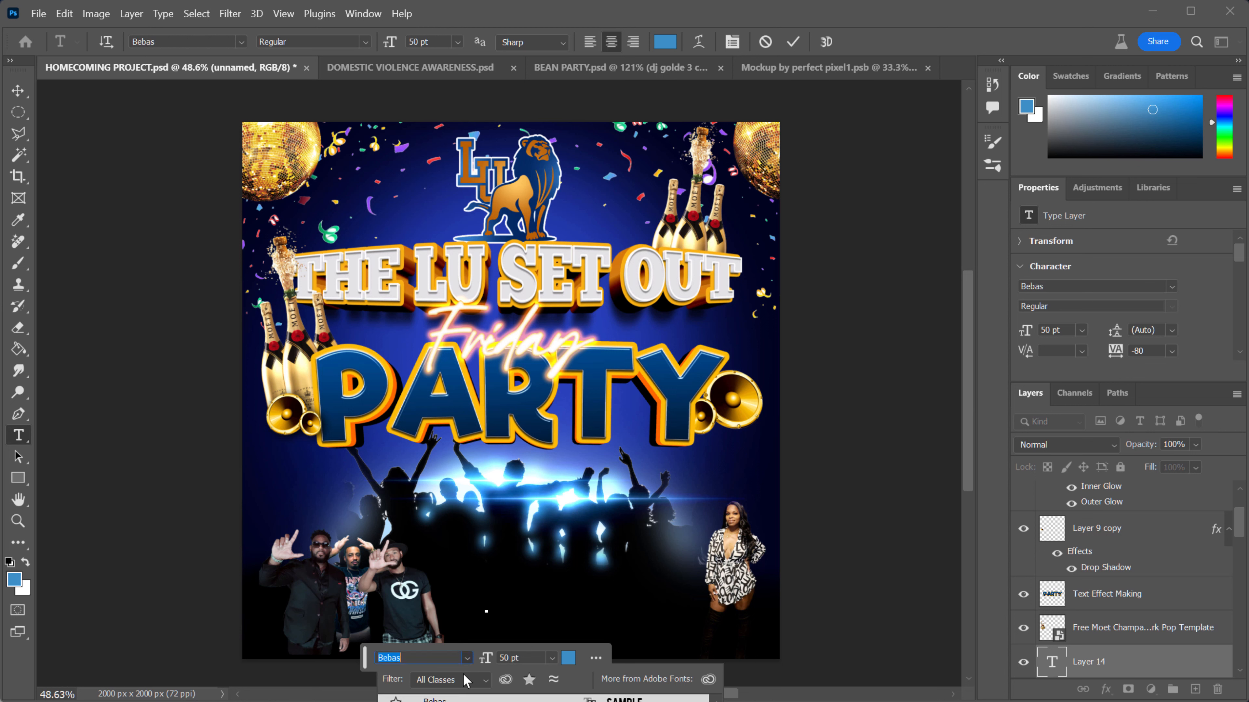
pyautogui.click(487, 681)
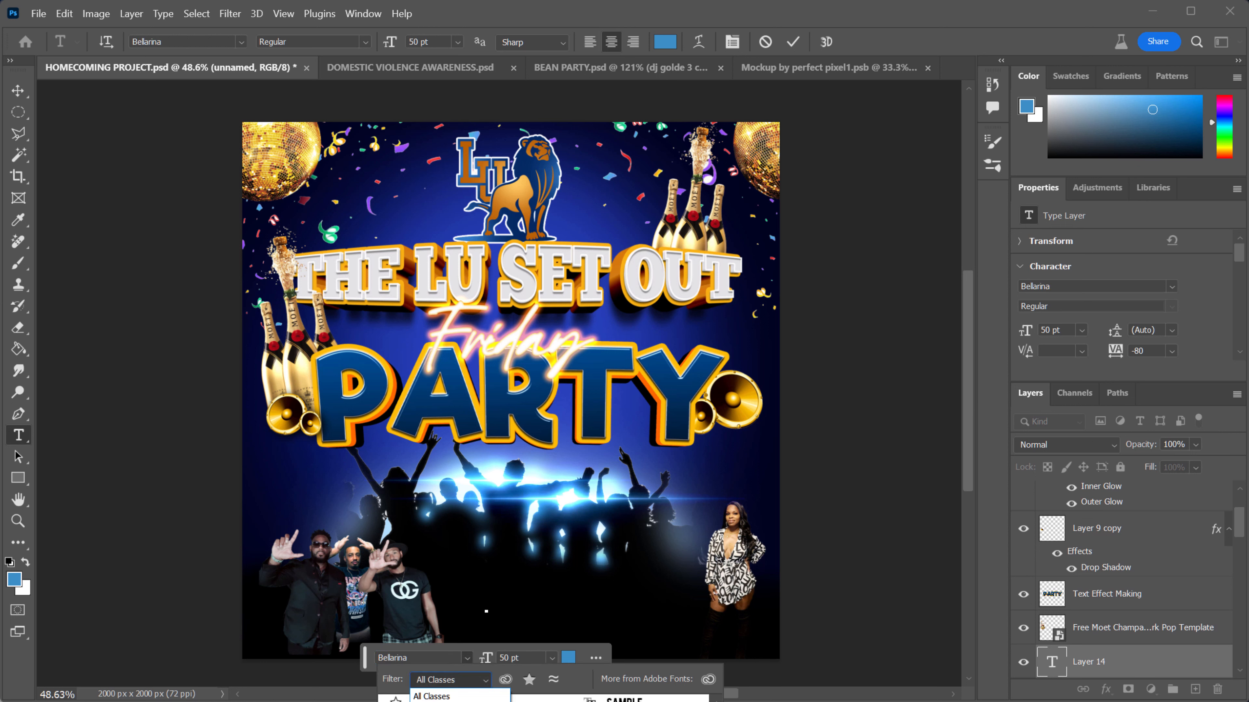
pyautogui.click(455, 701)
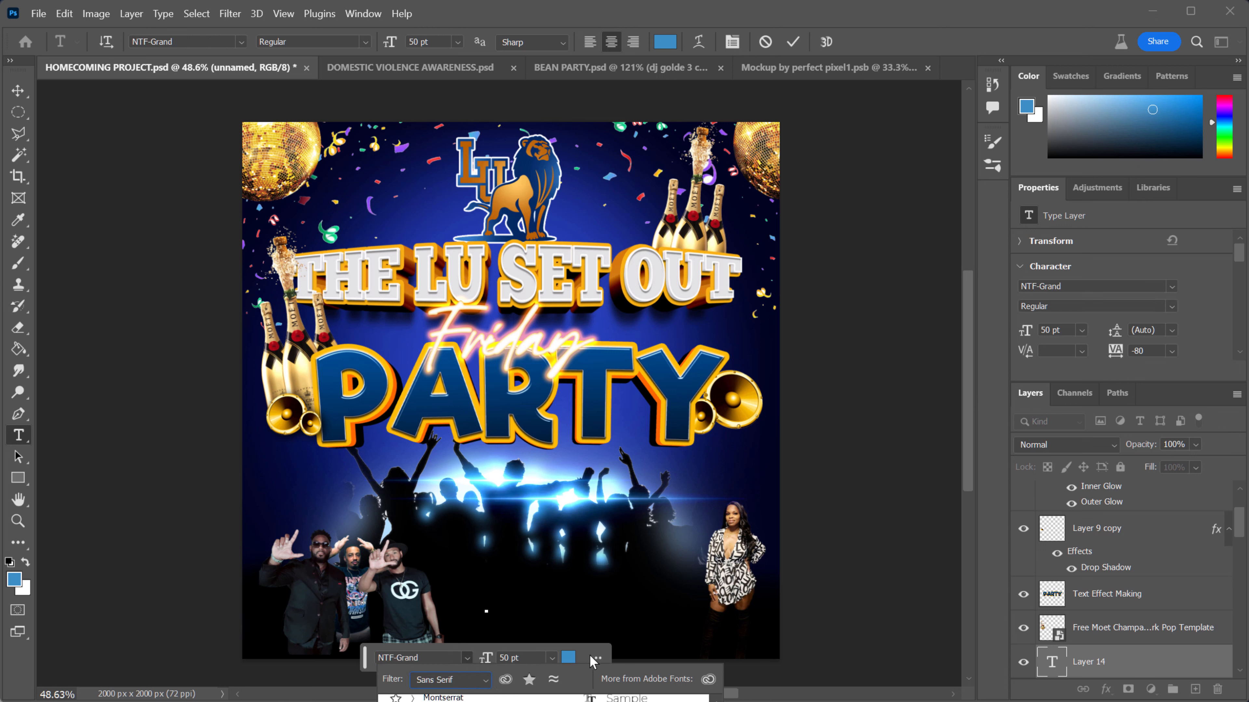
pyautogui.click(382, 581)
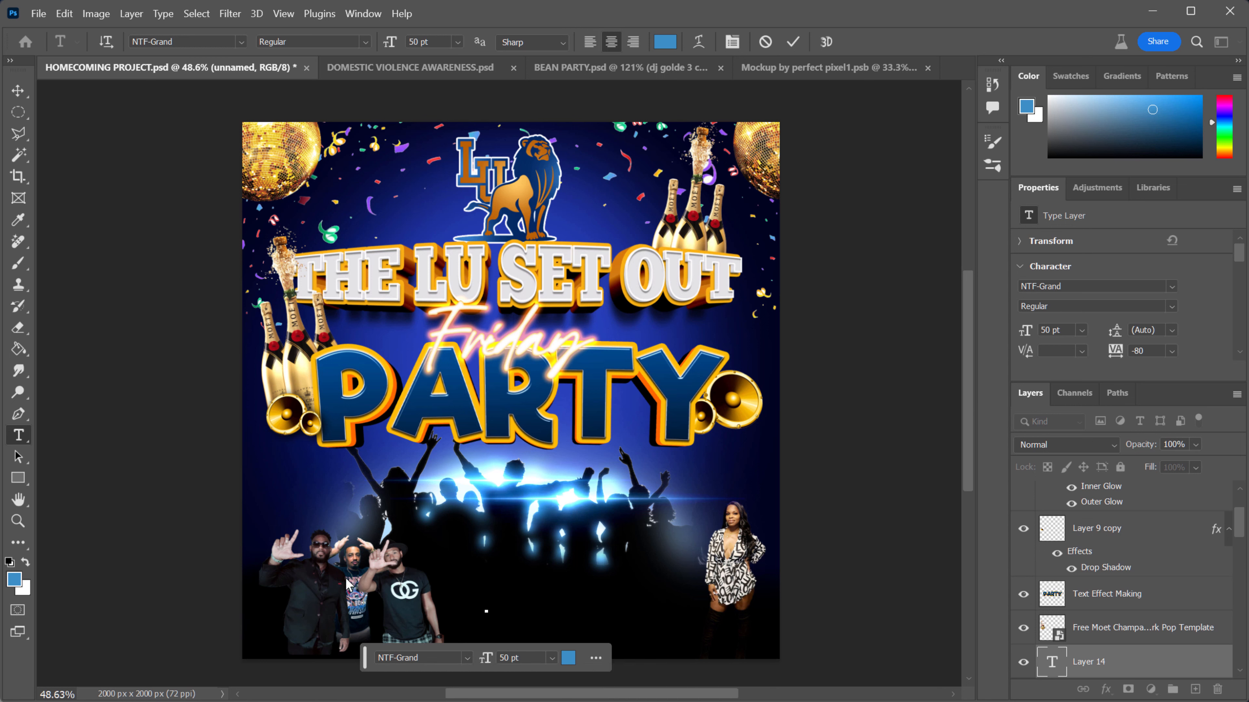
pyautogui.moveTo(365, 659); pyautogui.dragTo(472, 249)
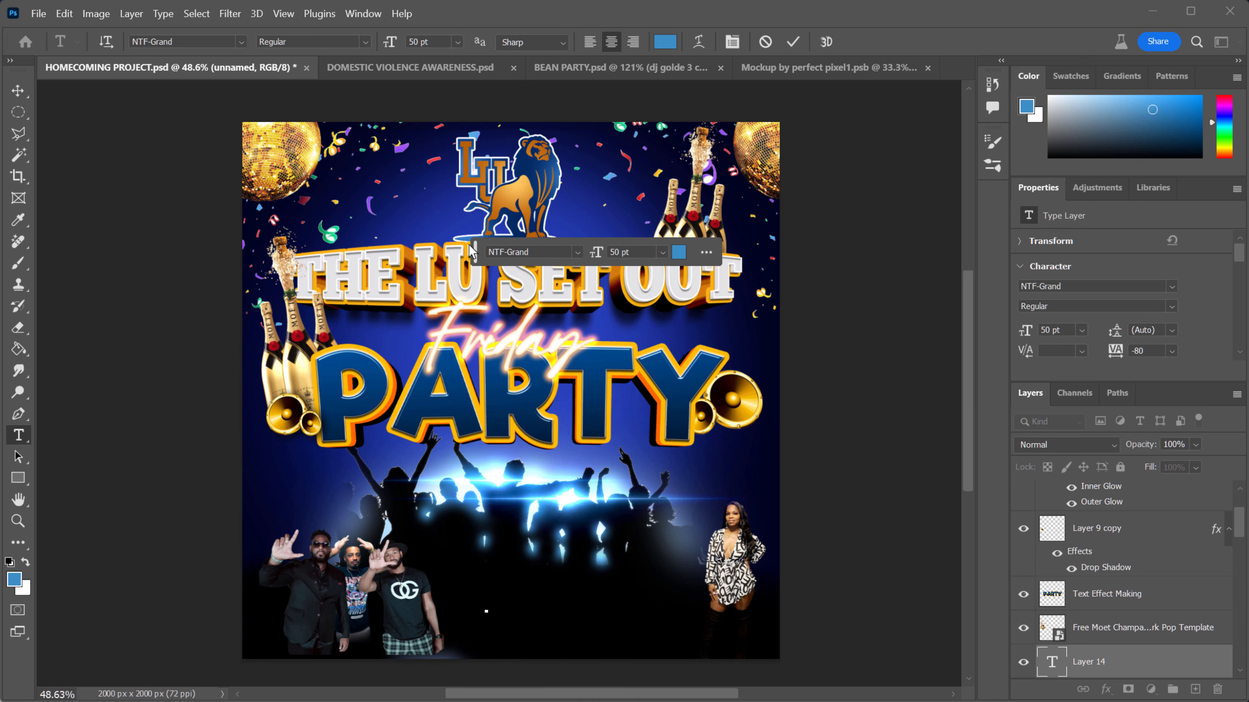
pyautogui.click(575, 245)
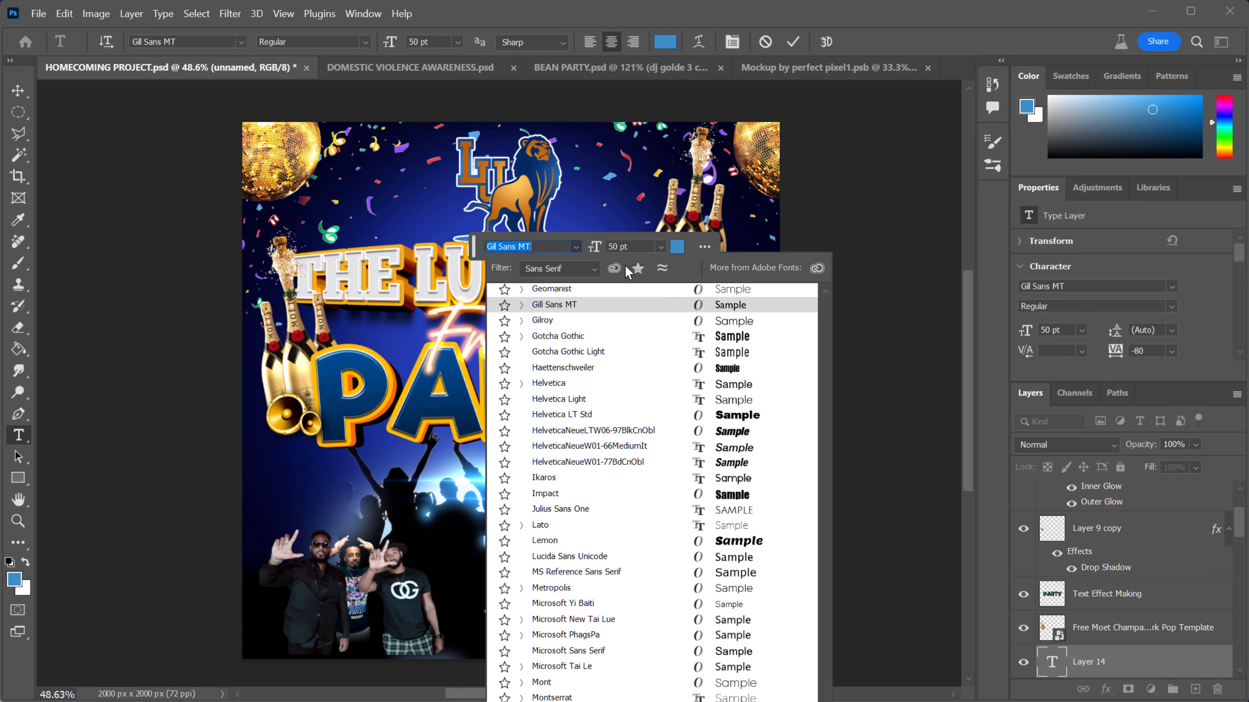
pyautogui.click(741, 421)
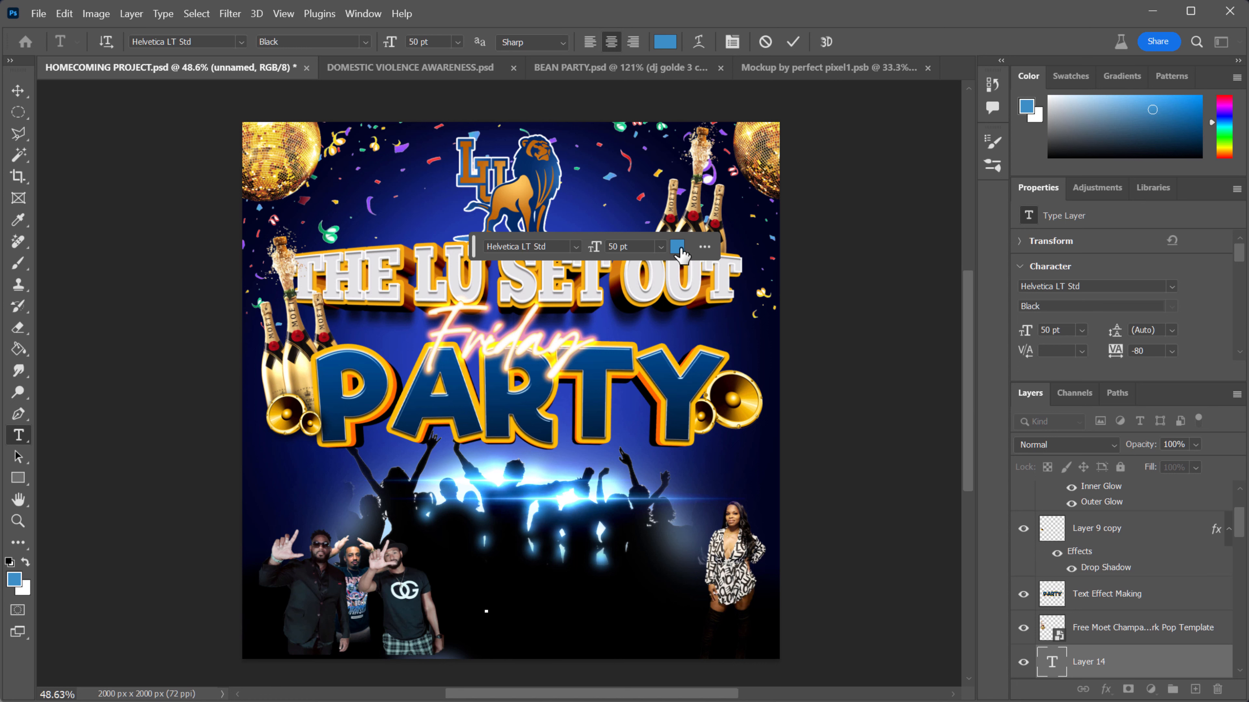
# - Set the new text's colour to white
pyautogui.click(678, 246)
pyautogui.click(763, 212)
pyautogui.click(1137, 201)
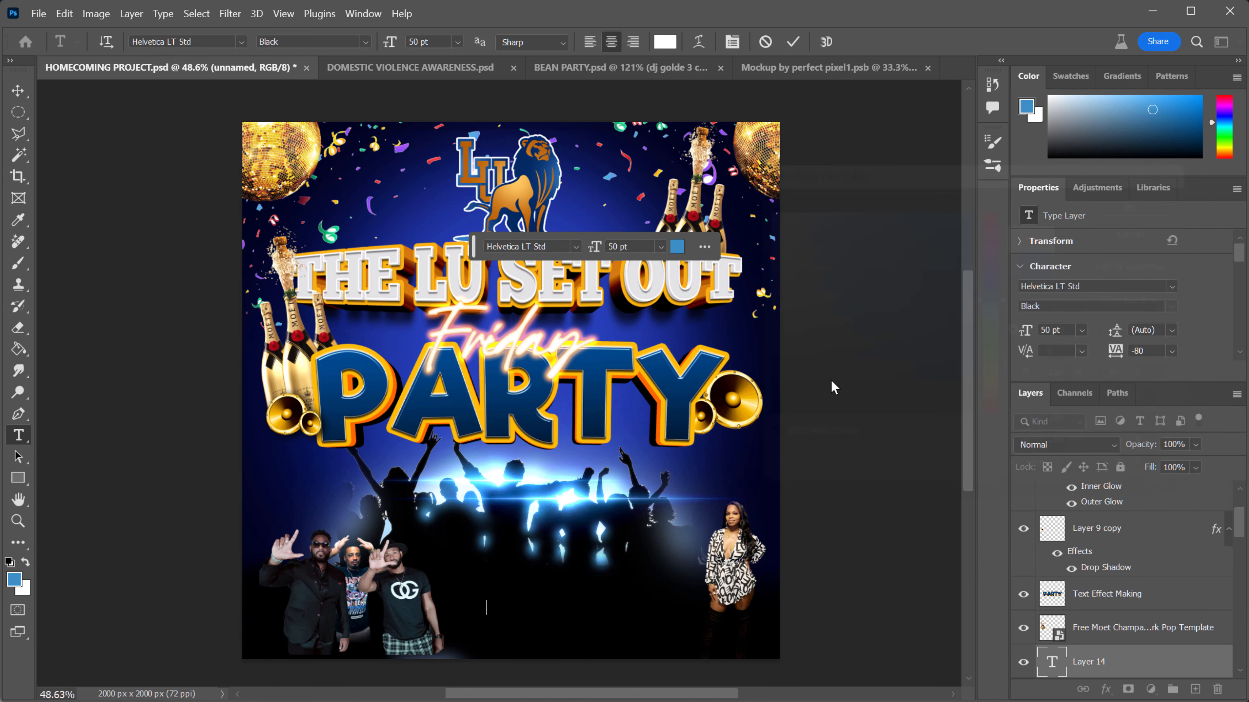
pyautogui.click(17, 90)
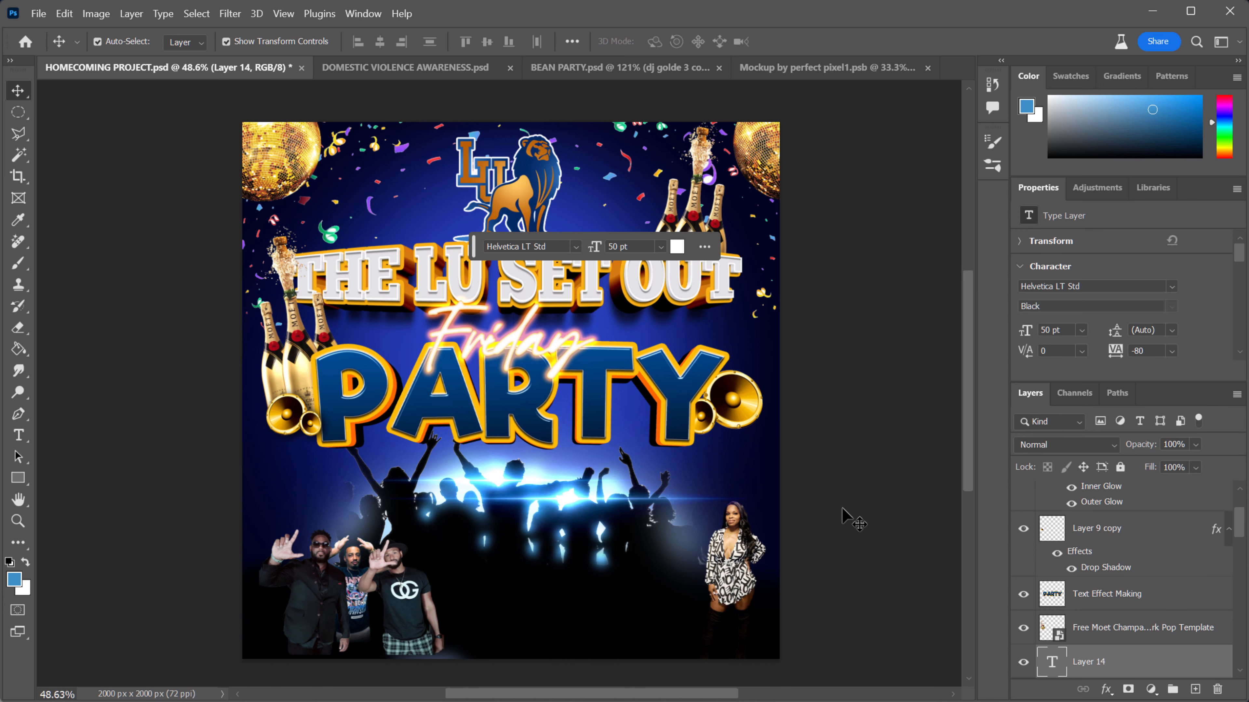
pyautogui.press('o')
pyautogui.press('c')
pyautogui.press('t')
pyautogui.press('o')
pyautogui.press('b')
pyautogui.press('e')
pyautogui.press('r')
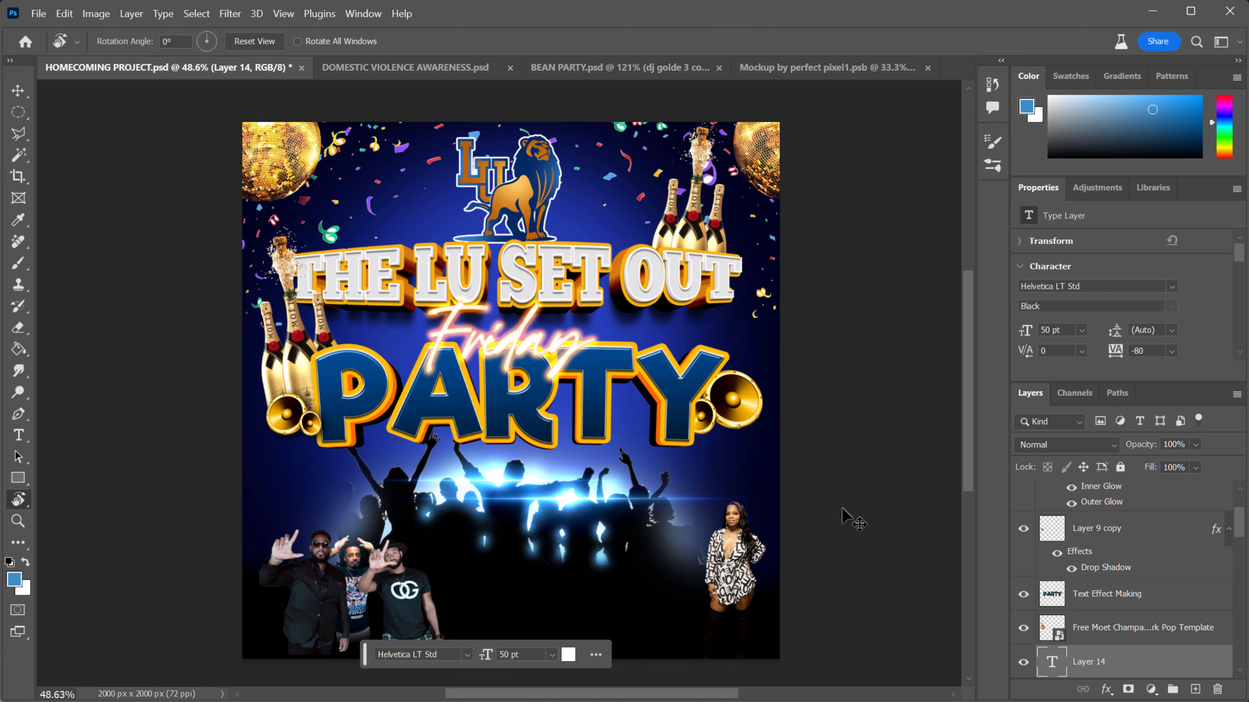
# - Delete the empty text layer from the flyer
pyautogui.click(18, 94)
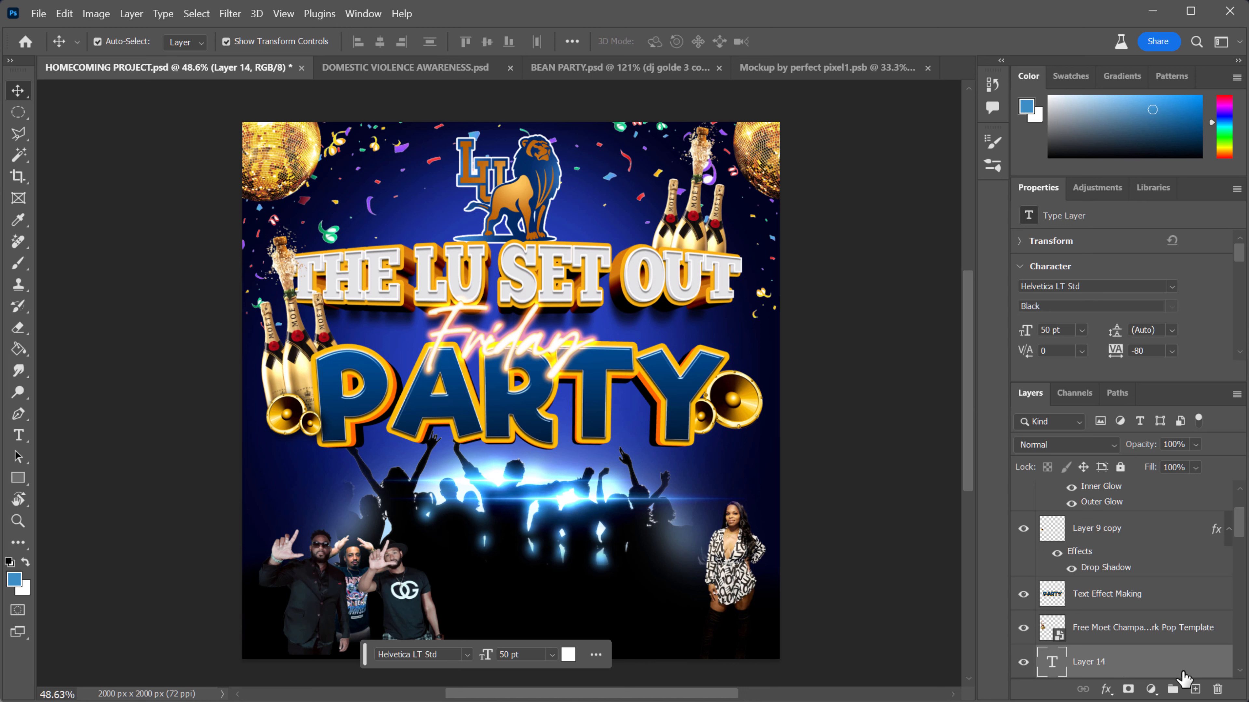
pyautogui.press('Delete')
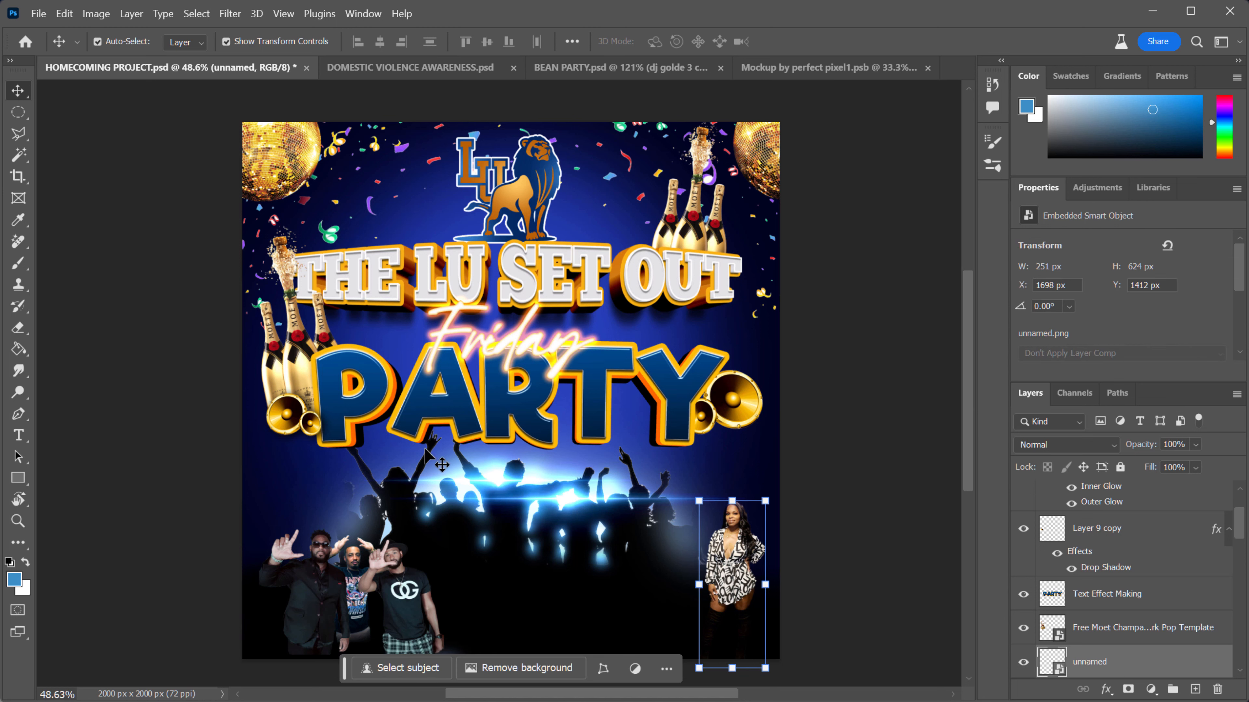
# - Add a new text line reading OCTOBER, enlarged to about 157 pt, in the dark area between the men and the woman
pyautogui.click(25, 436)
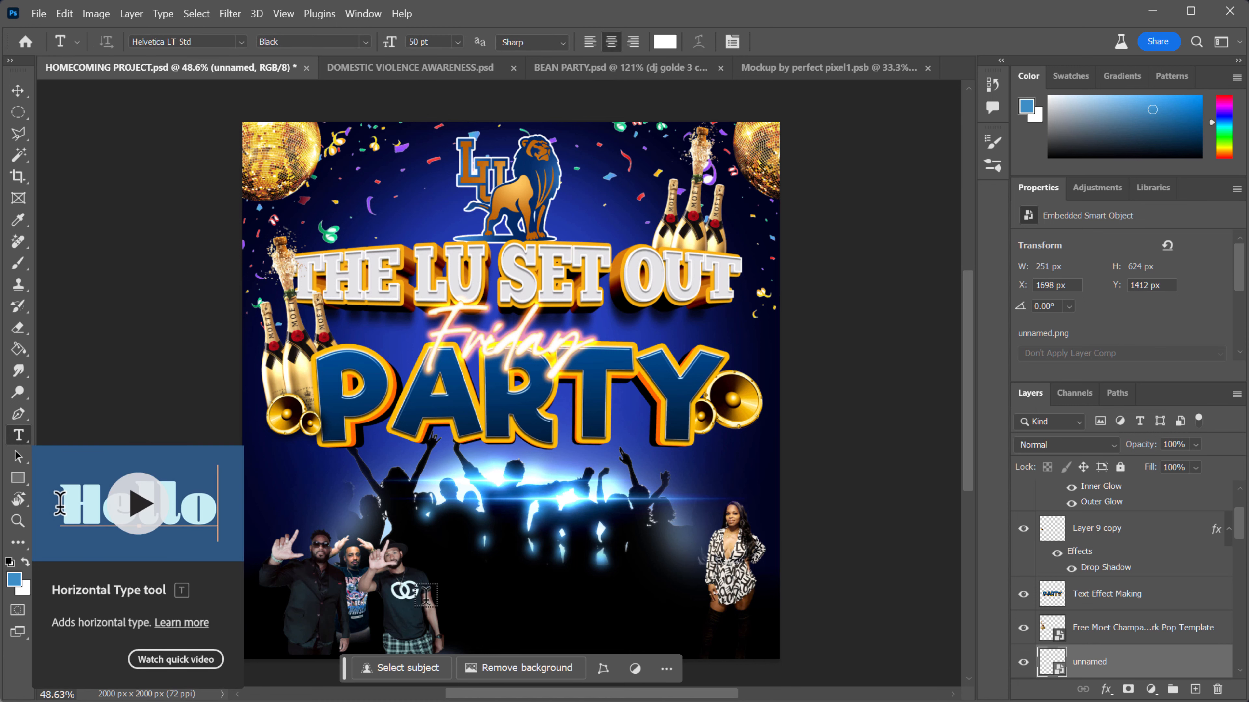
pyautogui.click(407, 498)
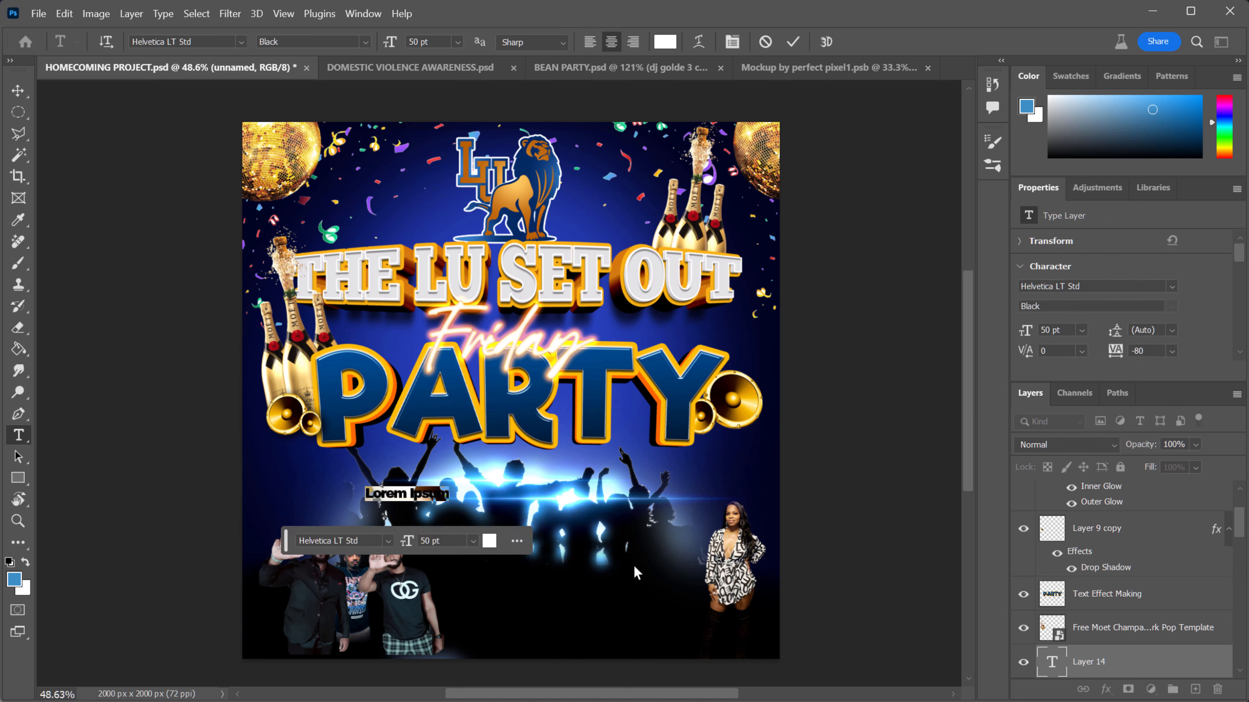
pyautogui.write('OCT')
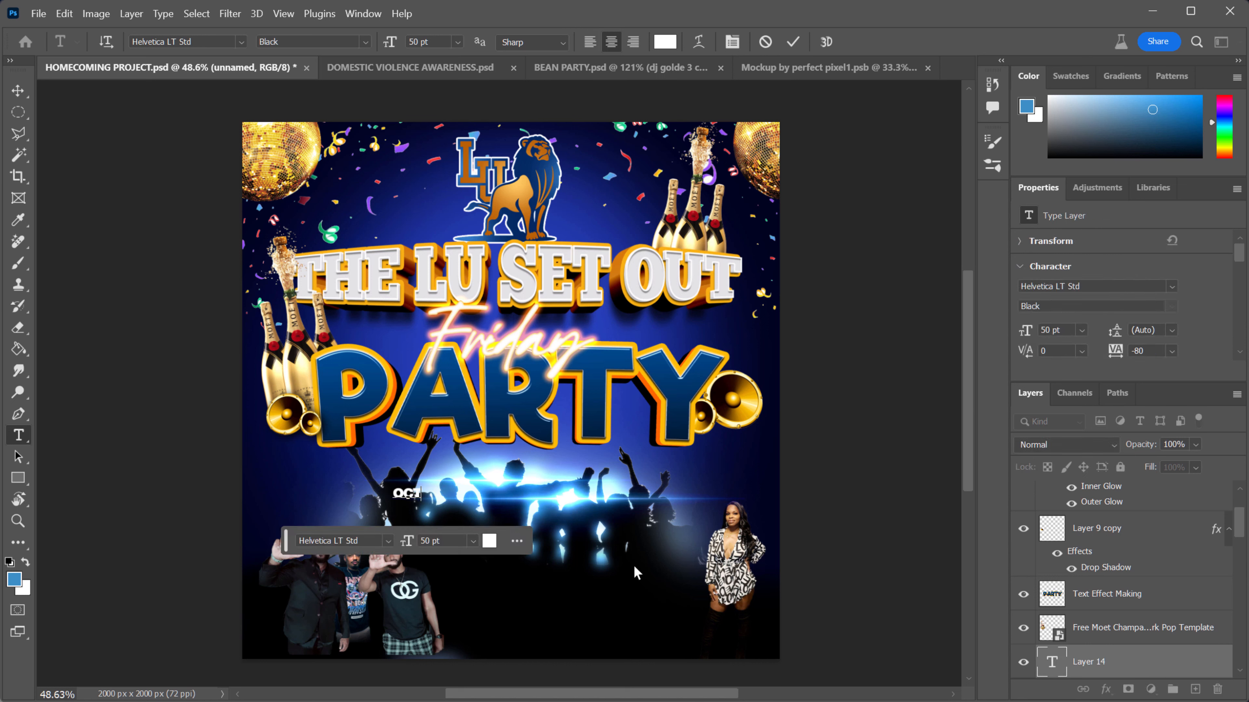
pyautogui.write('OBER')
pyautogui.click(21, 93)
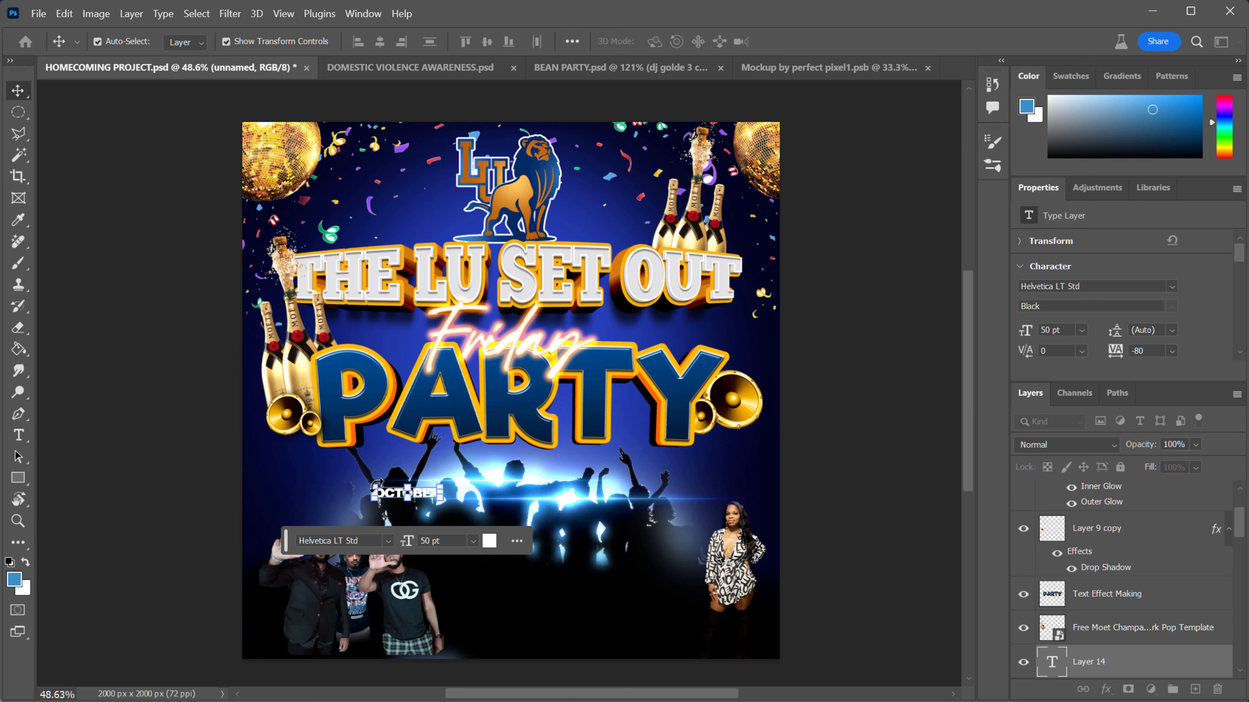
pyautogui.click(441, 487)
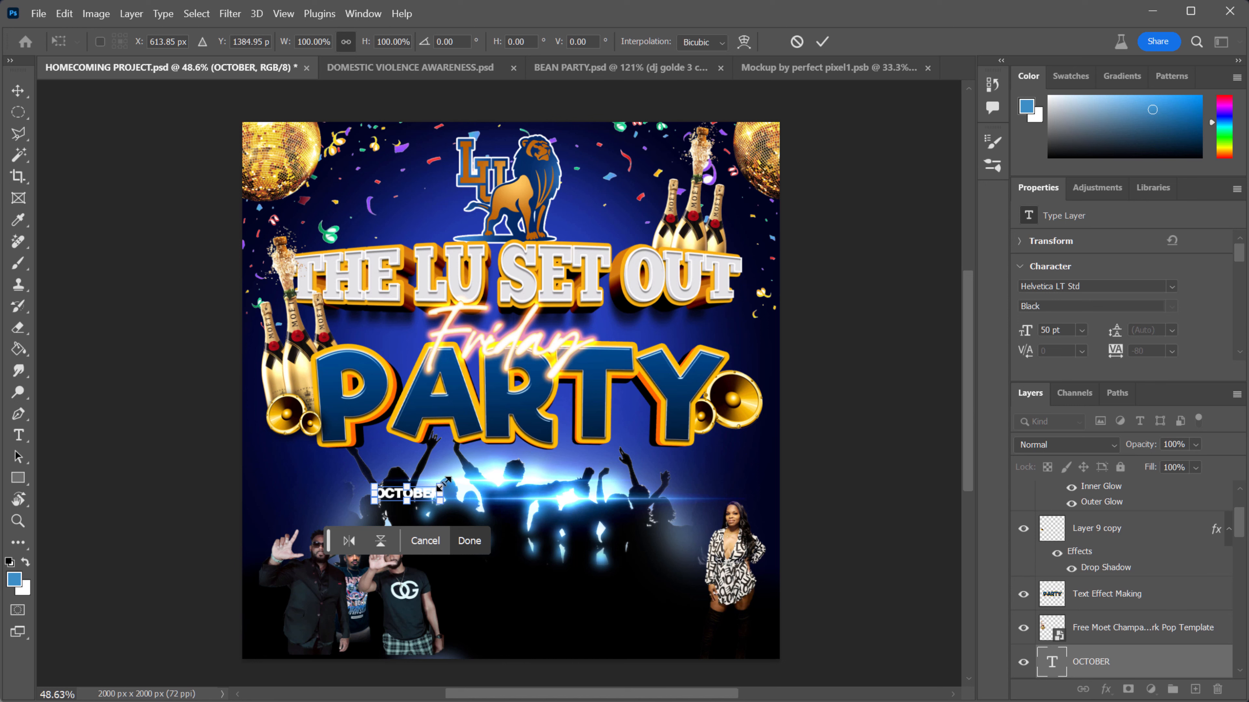
pyautogui.moveTo(441, 484); pyautogui.dragTo(616, 600)
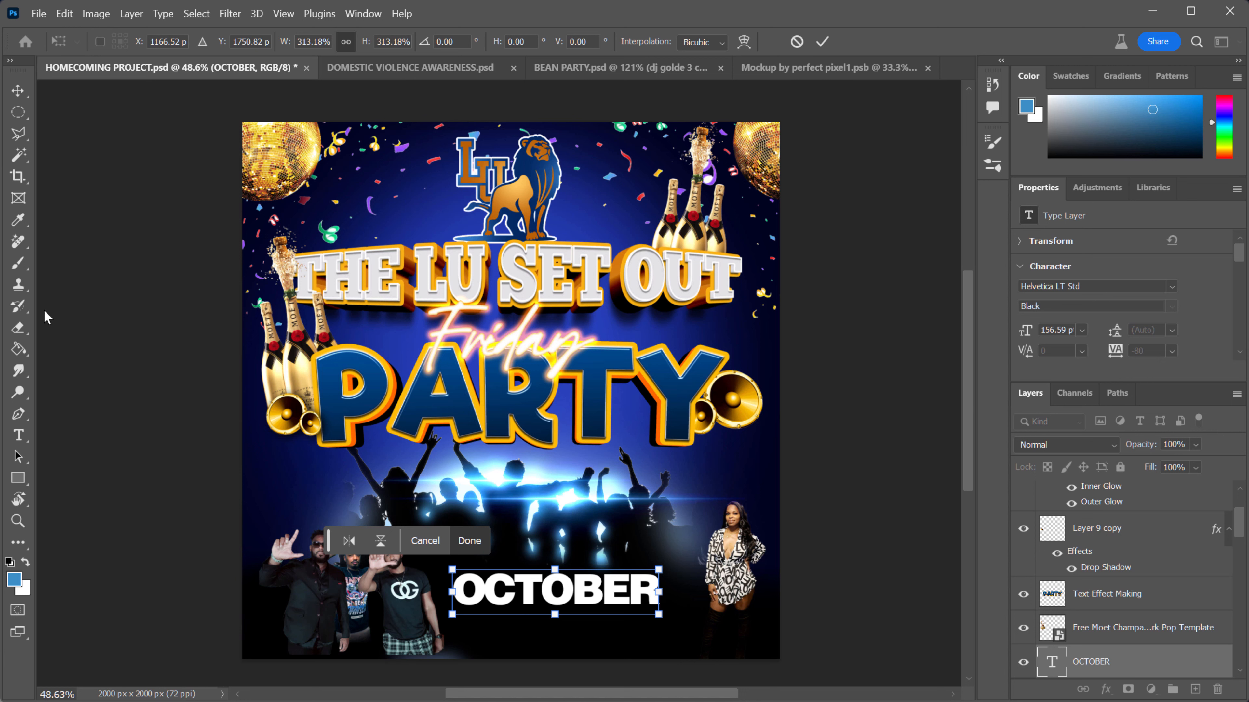
# - Extend the OCTOBER text to read "OCTOBER 20, 2023"
pyautogui.click(18, 435)
pyautogui.click(628, 590)
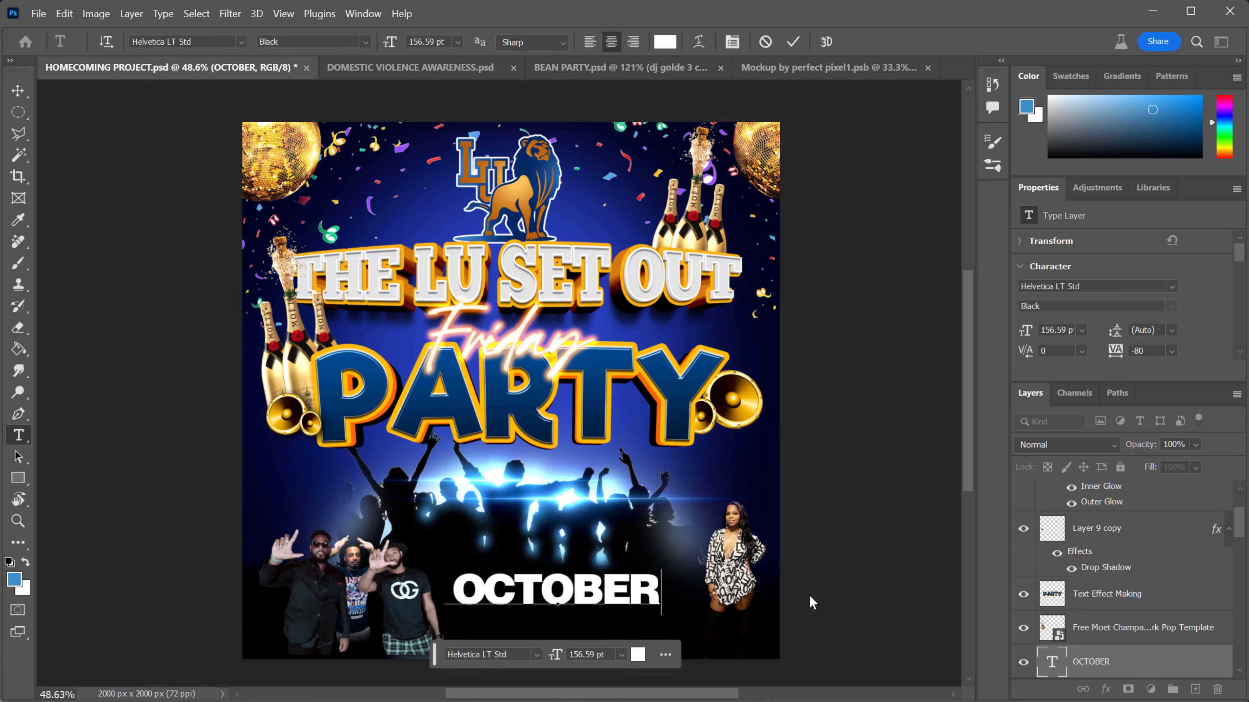
pyautogui.write('20,')
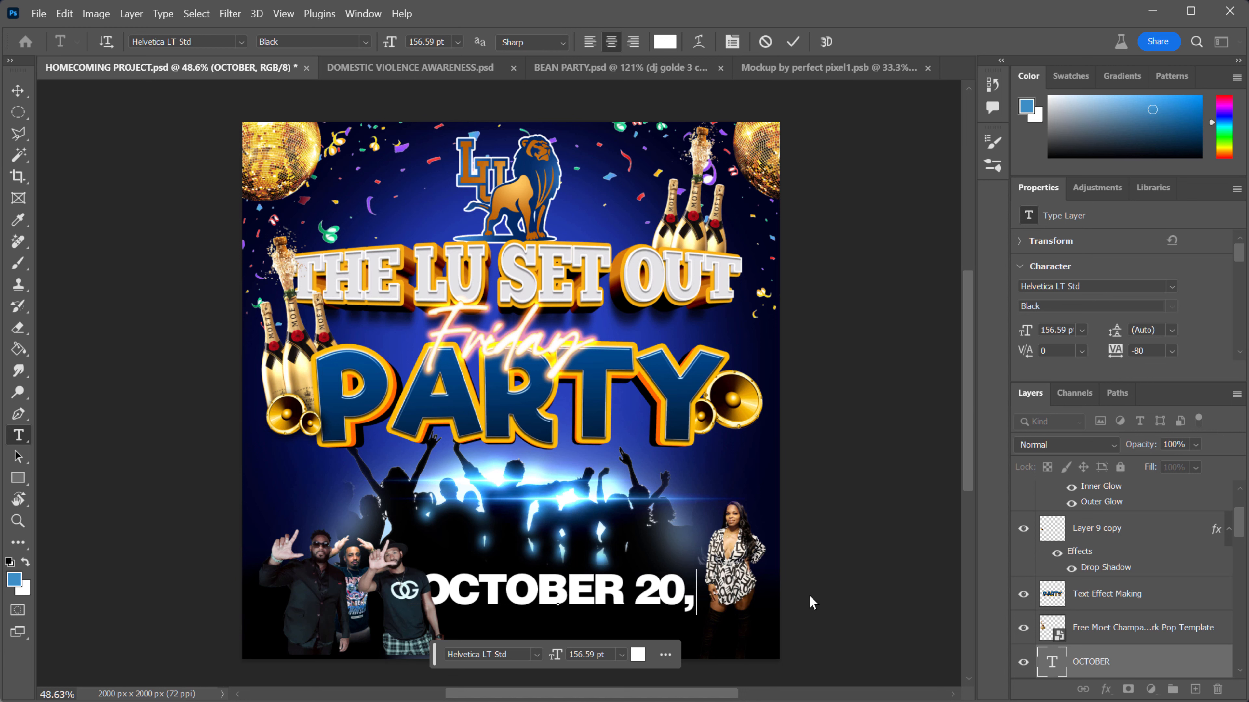
pyautogui.write(' 2023')
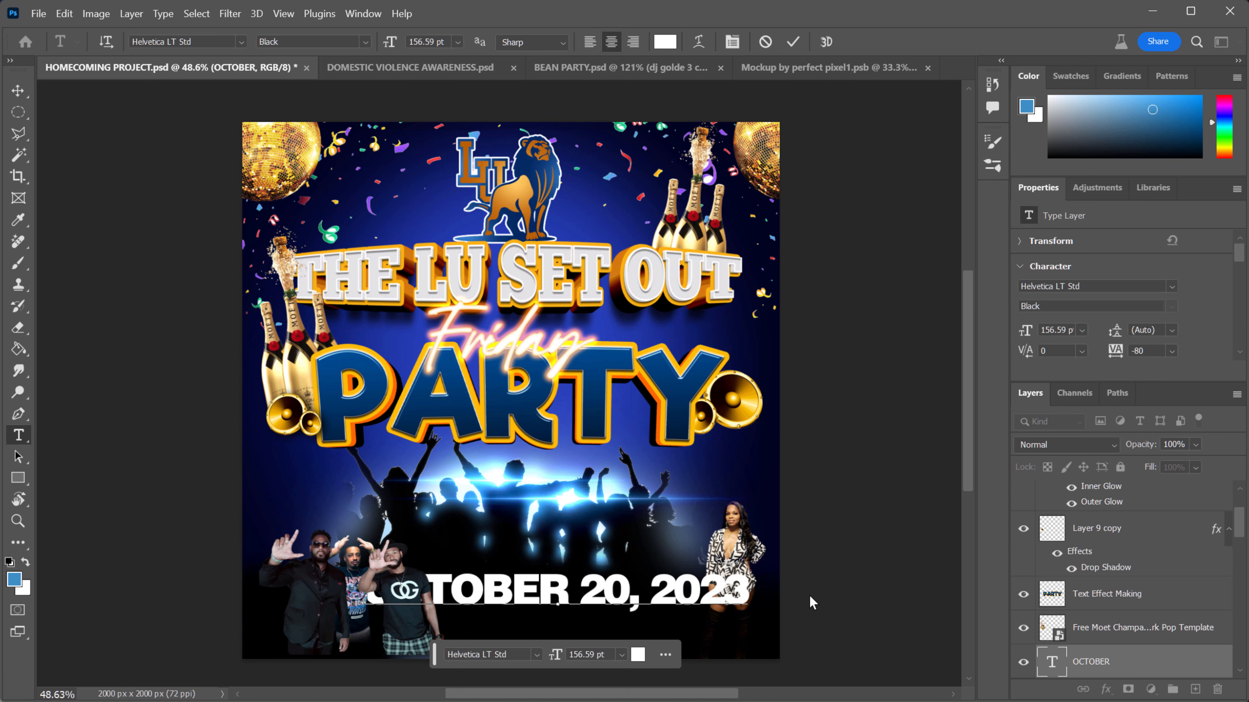
pyautogui.click(17, 90)
# - Scale the LU lion logo down to about 86% and move it slightly up towards the flyer's top edge
pyautogui.click(530, 192)
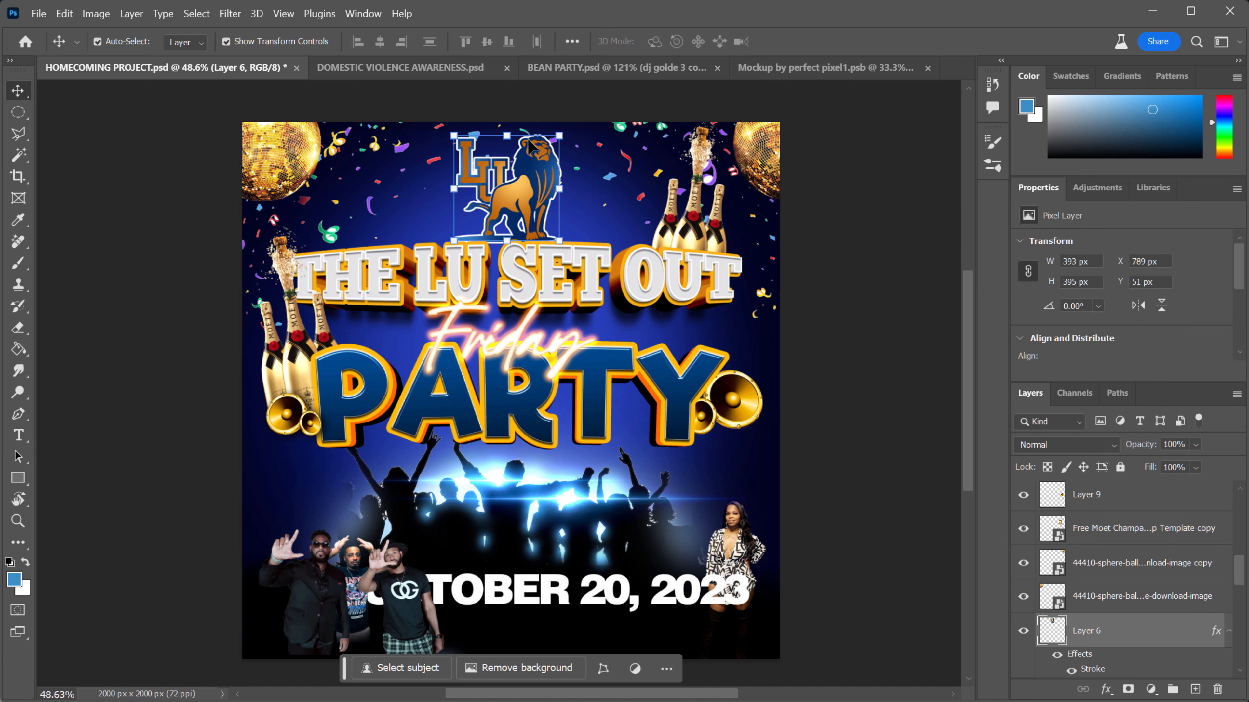
pyautogui.click(509, 138)
pyautogui.moveTo(508, 138); pyautogui.dragTo(507, 150)
pyautogui.moveTo(515, 196); pyautogui.dragTo(521, 177)
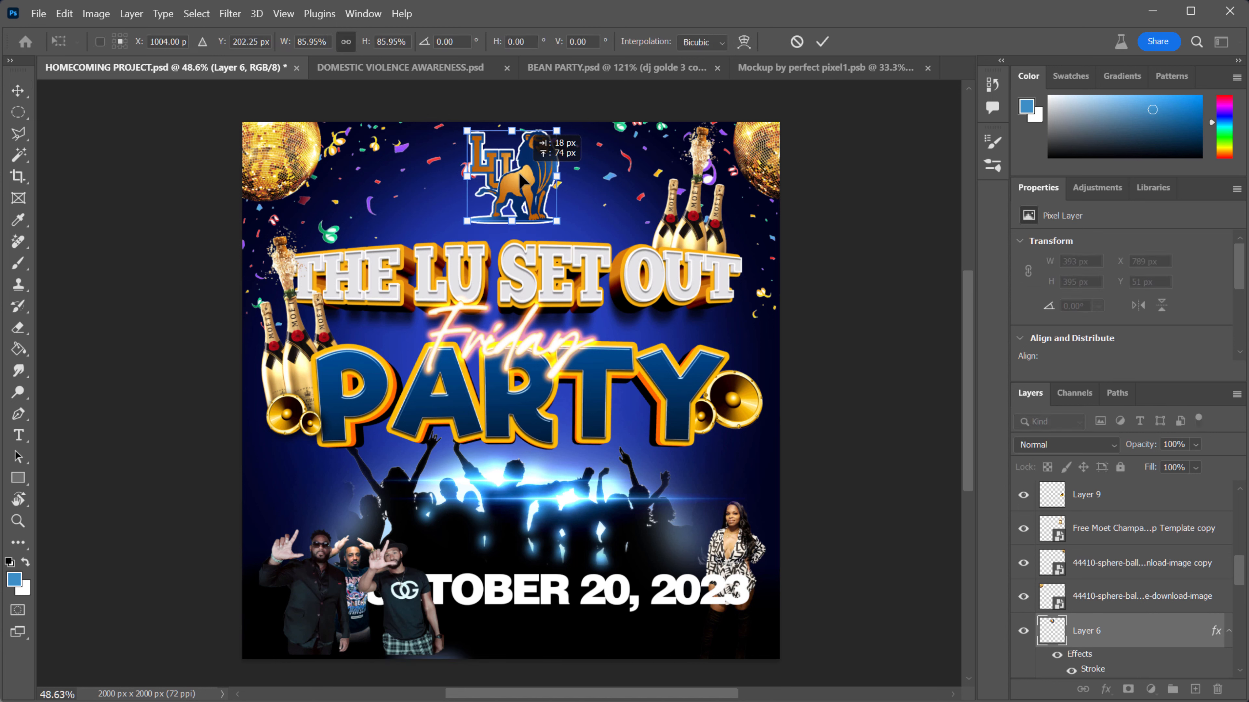
# - Move the THE LU SET OUT title up beneath the logo and the right-hand champagne bottles up to about X 1531, Y -82 px
pyautogui.click(624, 284)
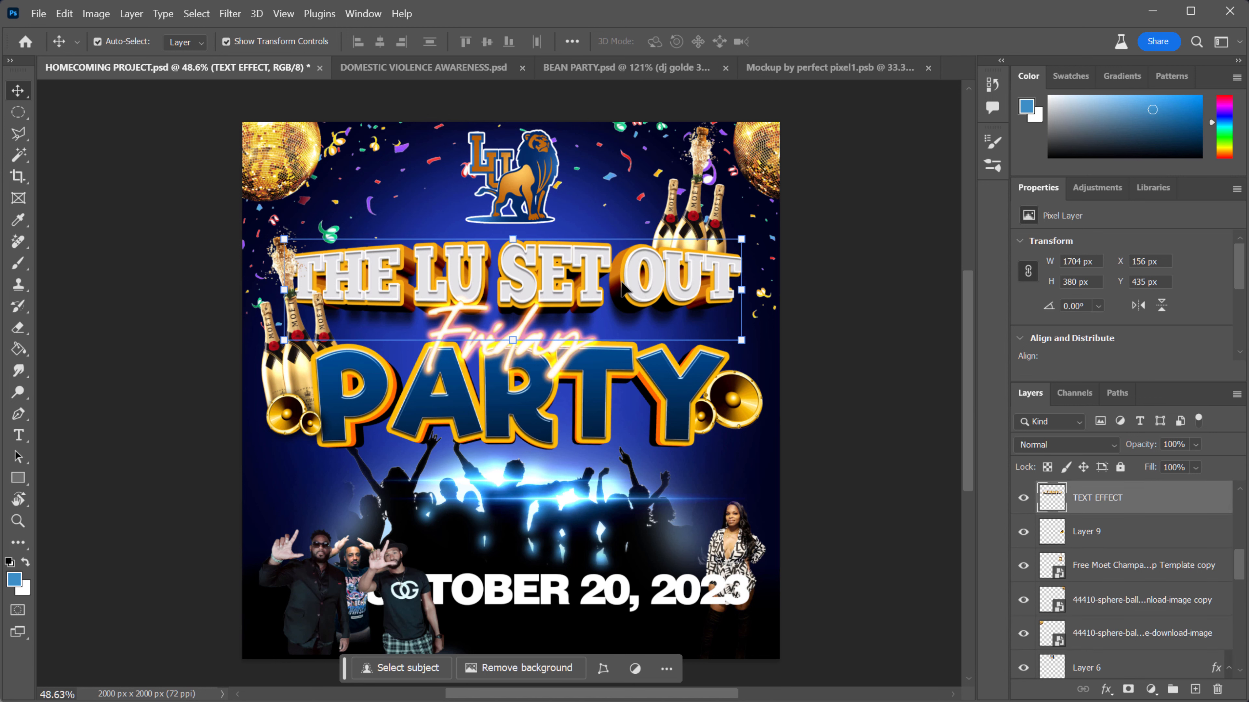
pyautogui.moveTo(623, 284); pyautogui.dragTo(620, 254)
pyautogui.click(942, 271)
pyautogui.click(699, 193)
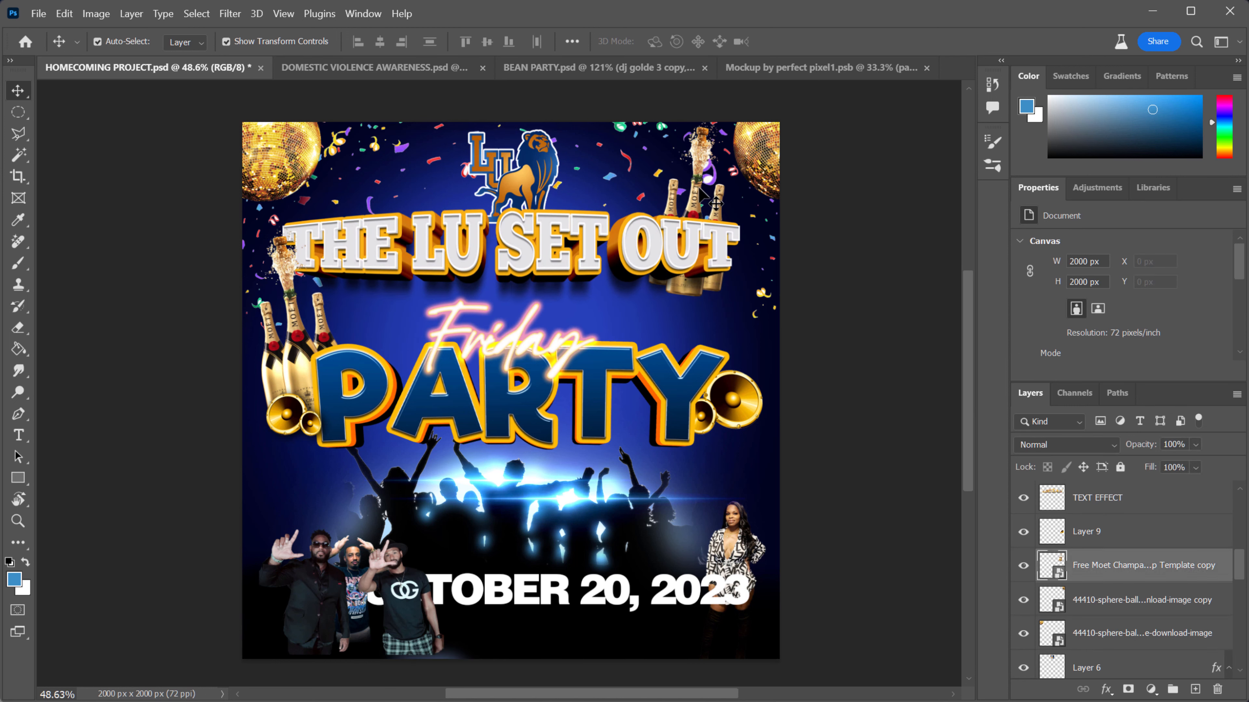
pyautogui.moveTo(699, 193); pyautogui.dragTo(704, 171)
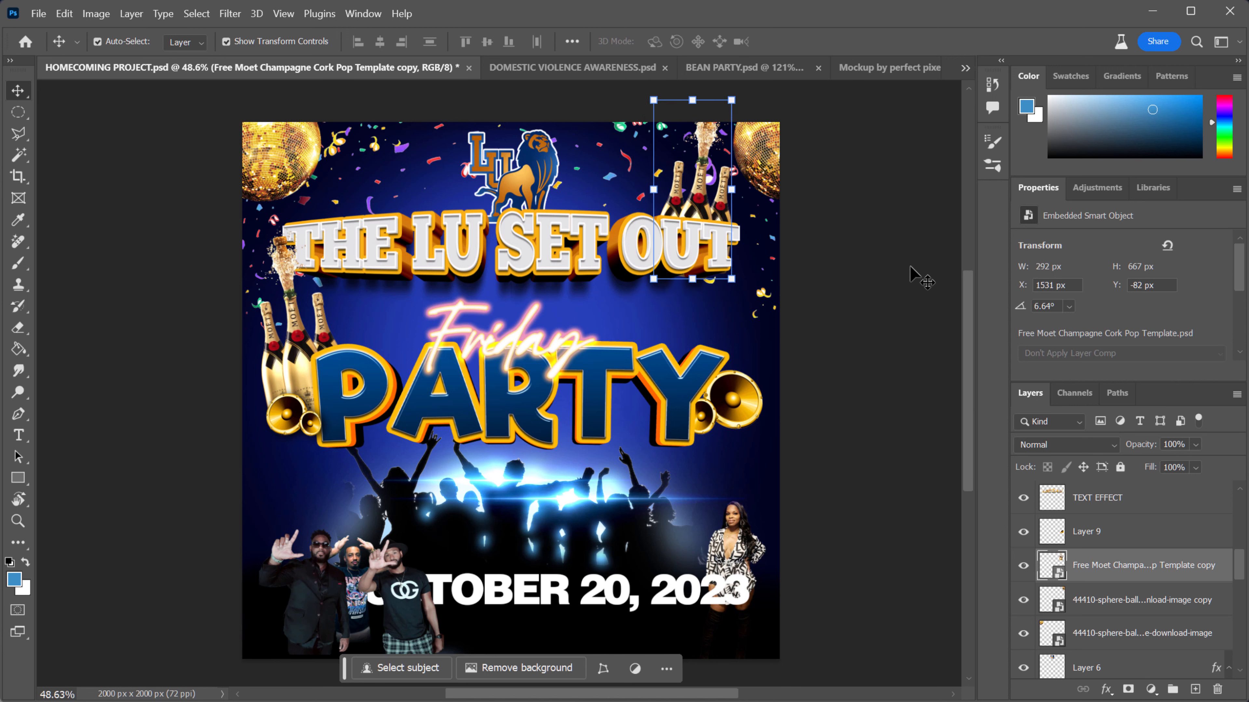
pyautogui.click(911, 270)
# - Move the Friday text up and slightly right beneath the title, and raise the PARTY text to about X 242, Y 704 px
pyautogui.doubleClick(582, 339)
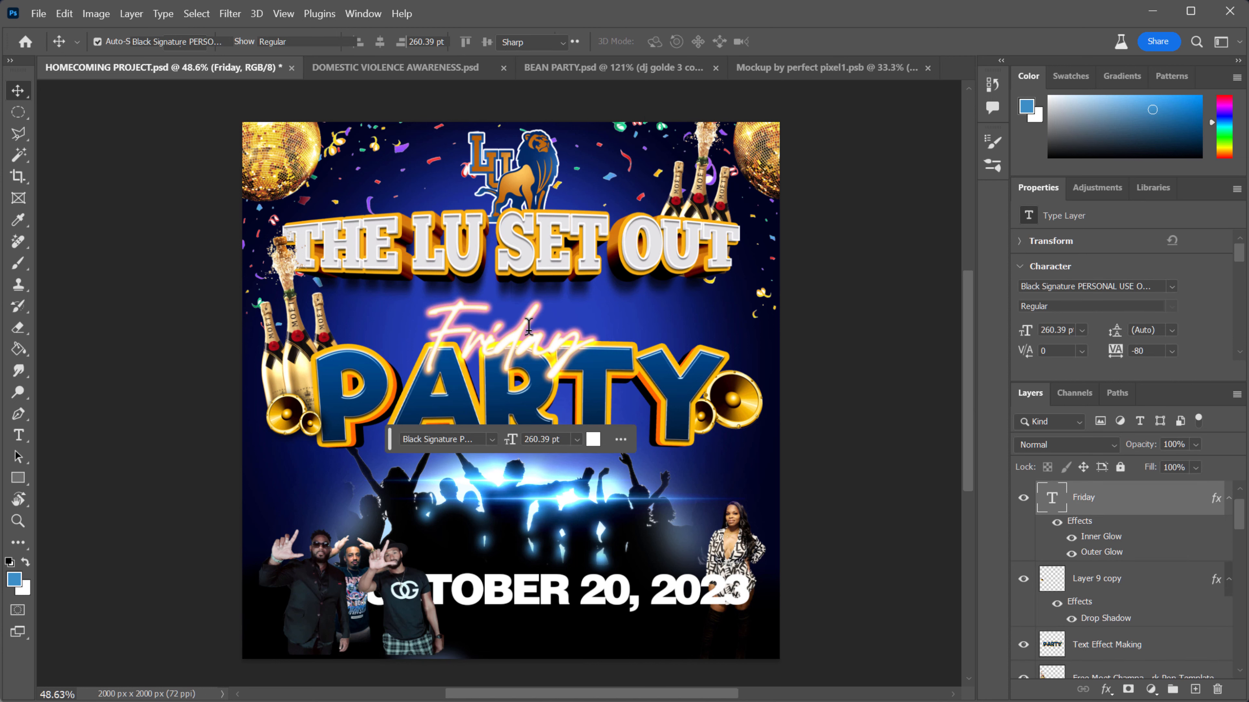
pyautogui.click(17, 90)
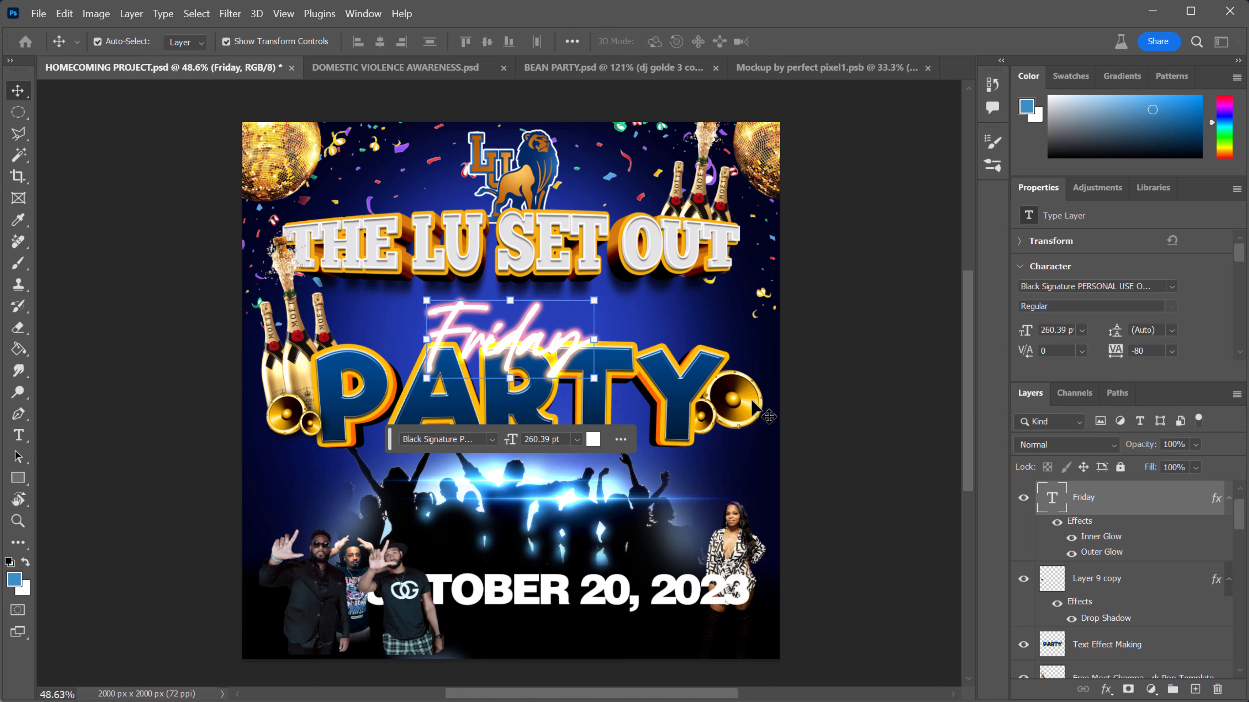
pyautogui.moveTo(530, 342); pyautogui.dragTo(537, 322)
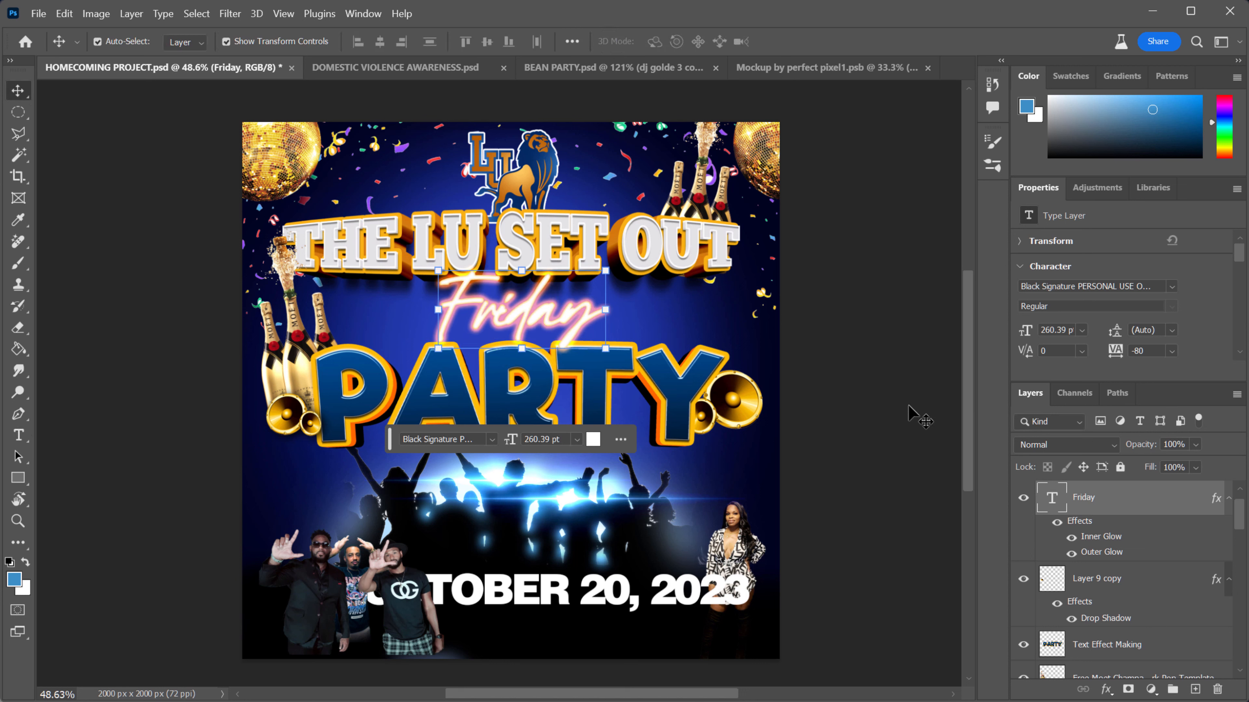
pyautogui.click(676, 408)
pyautogui.moveTo(676, 408); pyautogui.dragTo(674, 378)
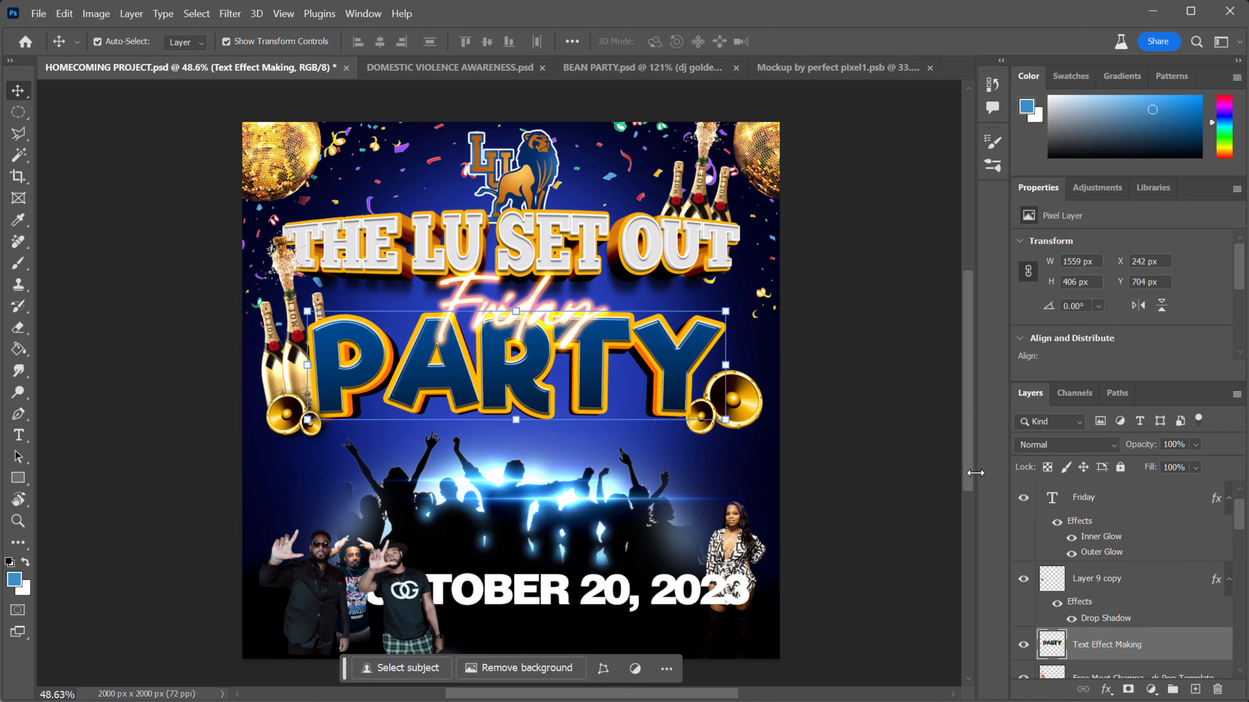
pyautogui.click(928, 494)
# - Move the speakers at the right end of PARTY up to about X 1652, Y 863 px
pyautogui.click(744, 411)
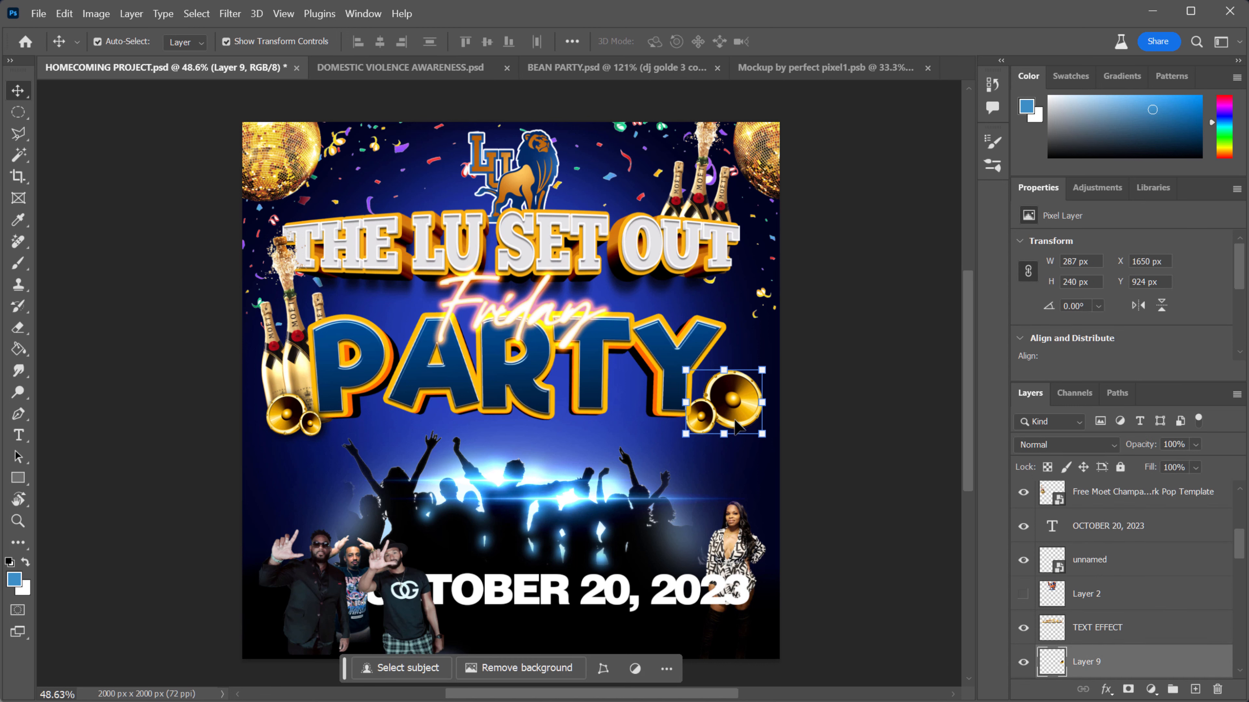
pyautogui.moveTo(741, 410); pyautogui.dragTo(741, 400)
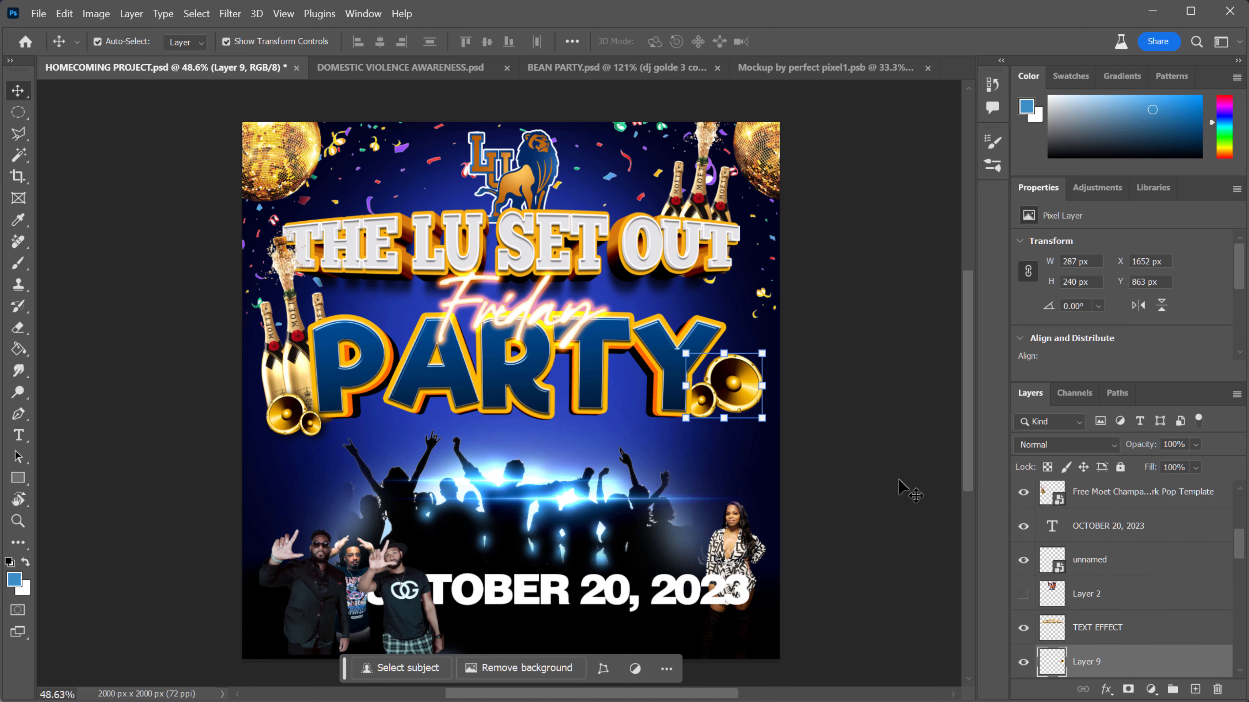
pyautogui.click(909, 490)
# - Move the left-hand champagne bottles up to about X 27, Y 284 px and the left-hand speakers to about X 83, Y 943 px
pyautogui.click(273, 424)
pyautogui.moveTo(302, 367); pyautogui.dragTo(297, 338)
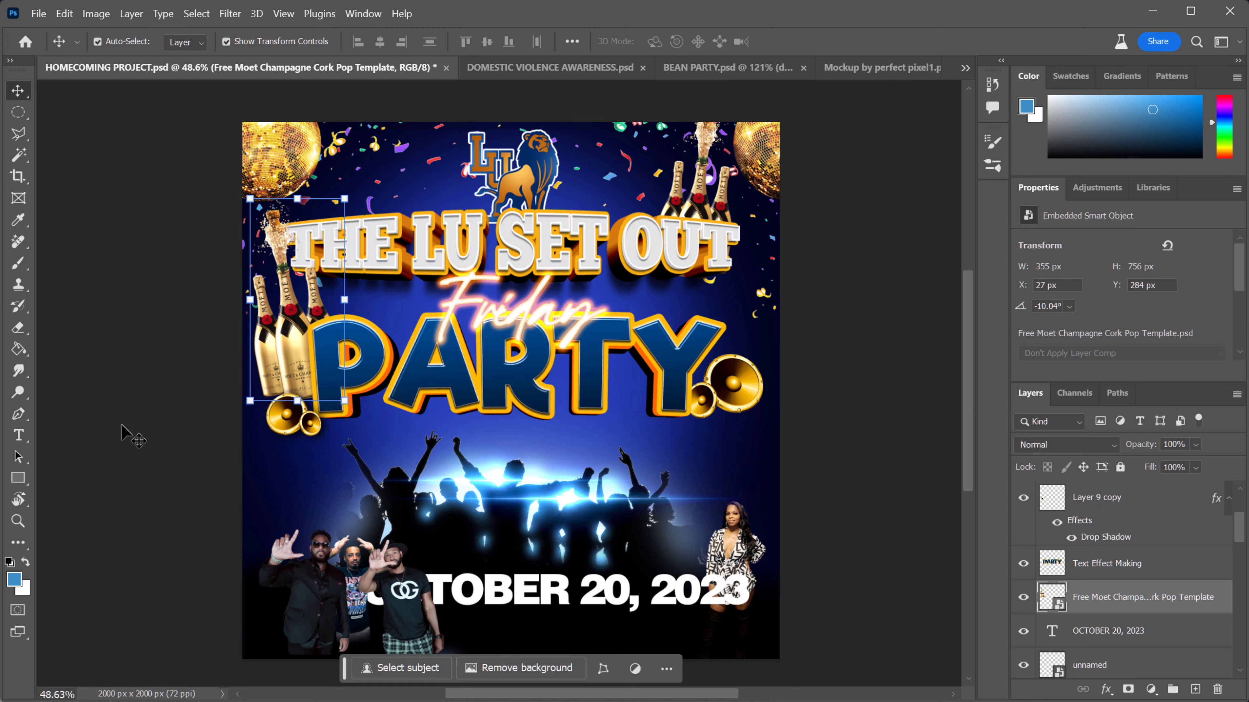
pyautogui.click(123, 427)
pyautogui.click(293, 431)
pyautogui.moveTo(292, 429)
pyautogui.mouseDown()
pyautogui.moveTo(289, 393)
pyautogui.moveTo(288, 421)
pyautogui.mouseUp()
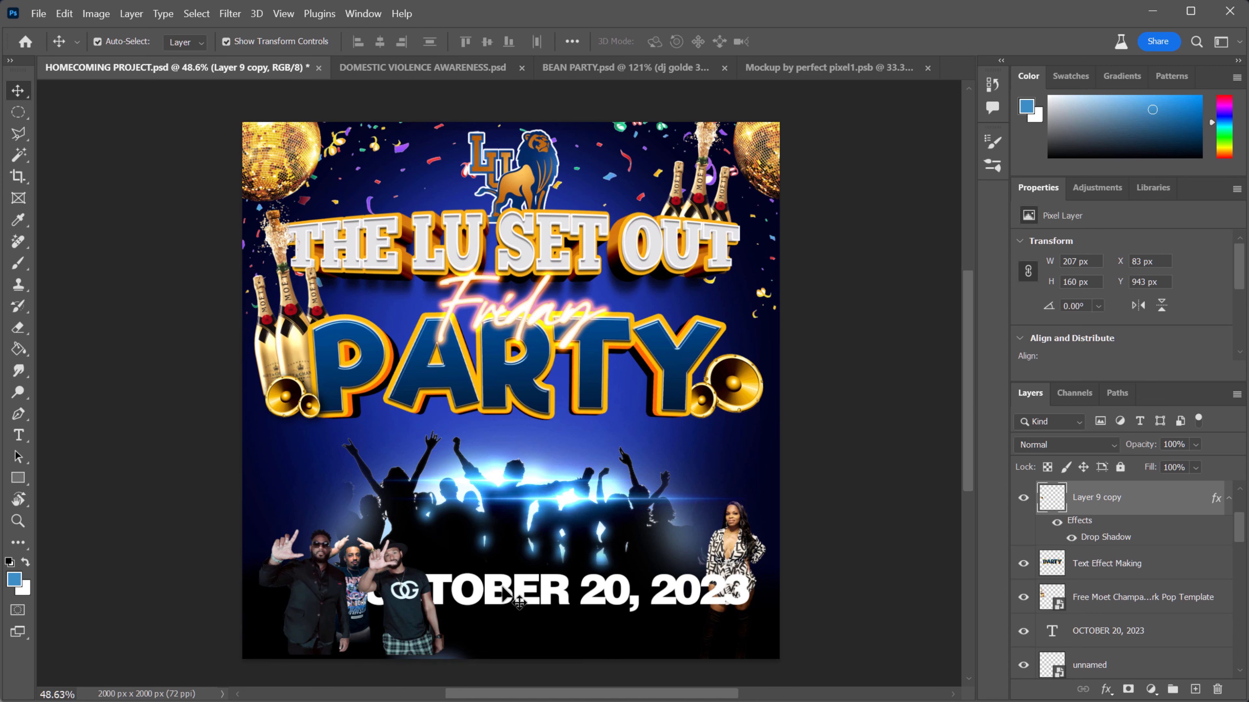
# - Move the date text up directly beneath PARTY and scale it down to about 139 pt
pyautogui.click(507, 599)
pyautogui.moveTo(507, 599); pyautogui.dragTo(458, 451)
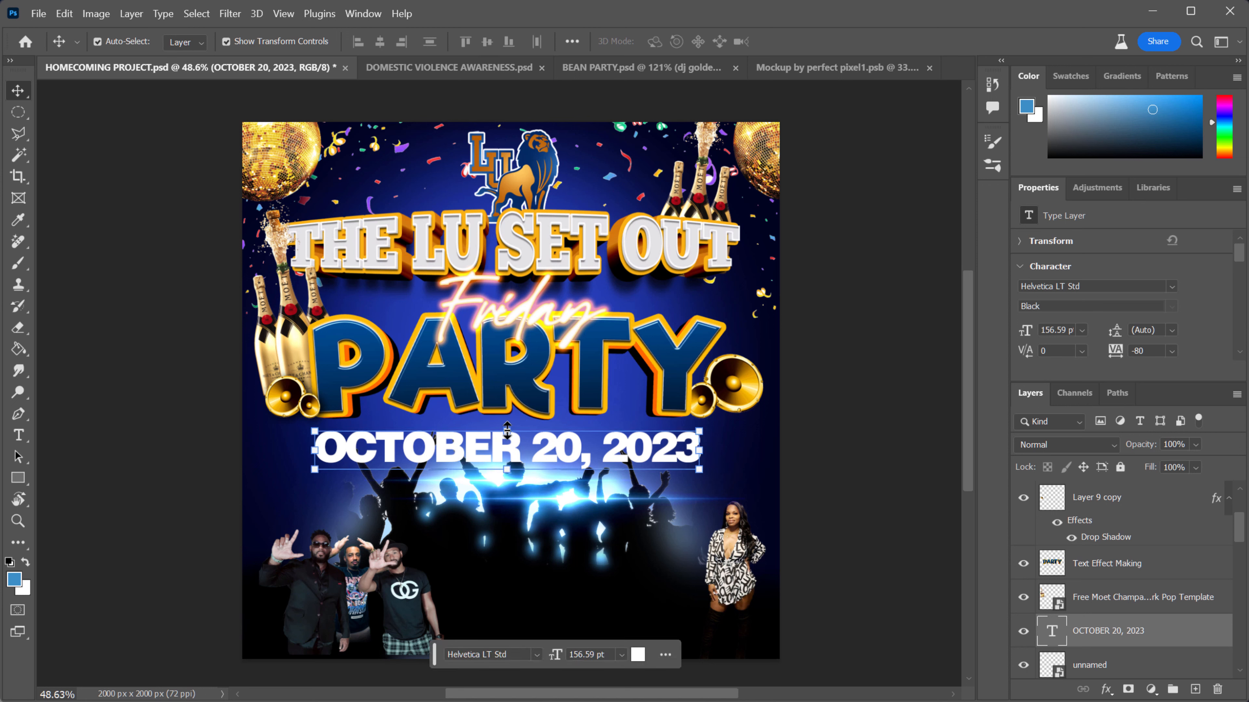
pyautogui.moveTo(507, 430); pyautogui.dragTo(521, 461)
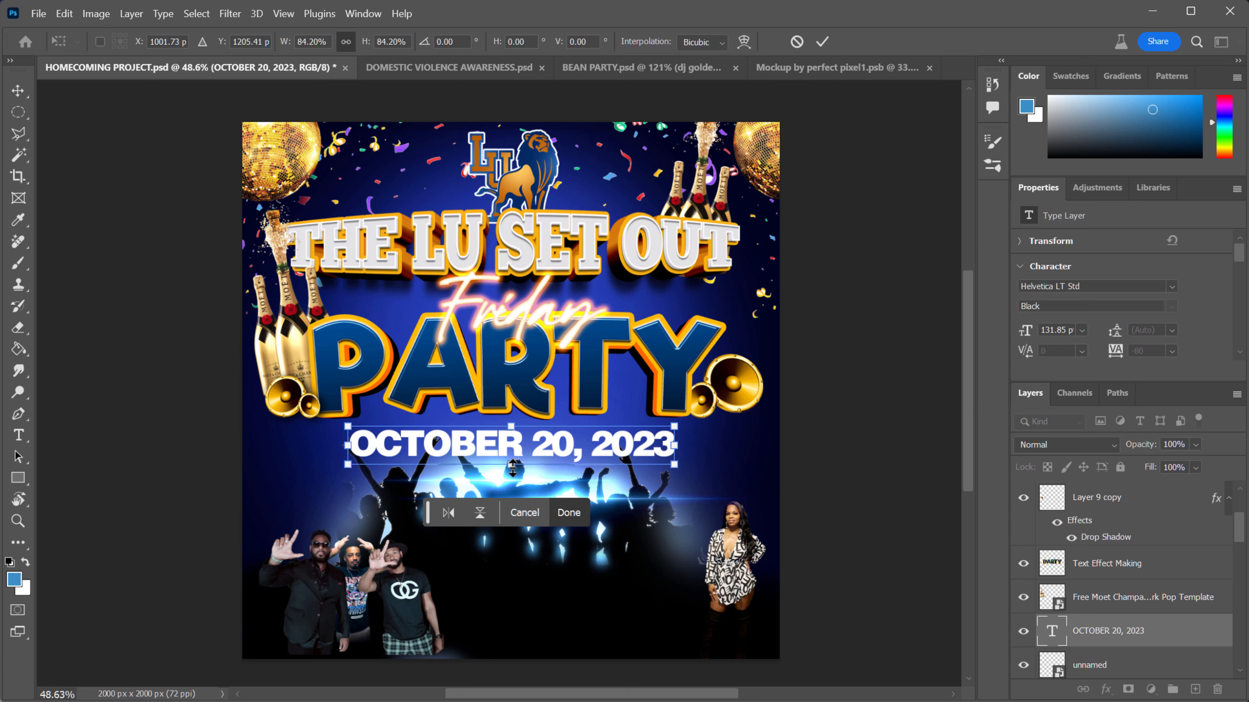
pyautogui.moveTo(511, 469); pyautogui.dragTo(571, 445)
pyautogui.click(17, 90)
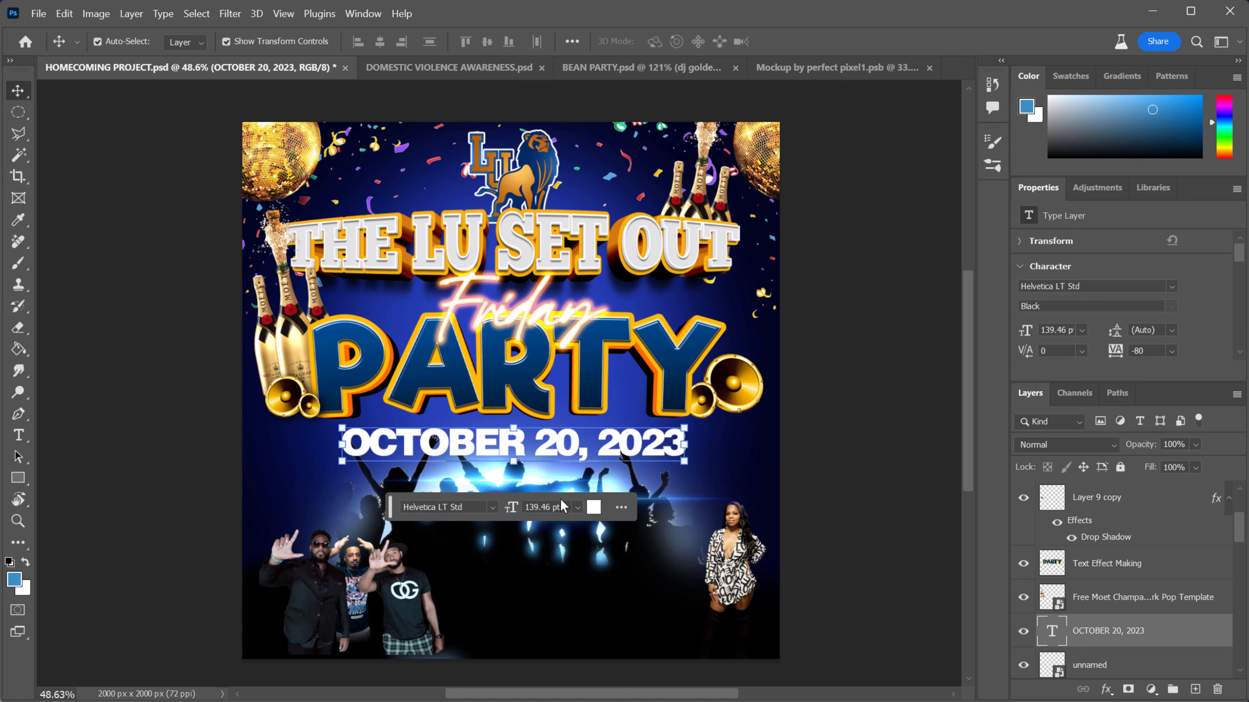
# - Try the Impact and HelveticaNeueLTW06-97BlkCnObl fonts on the date text and reapply Helvetica LT Std
pyautogui.click(495, 507)
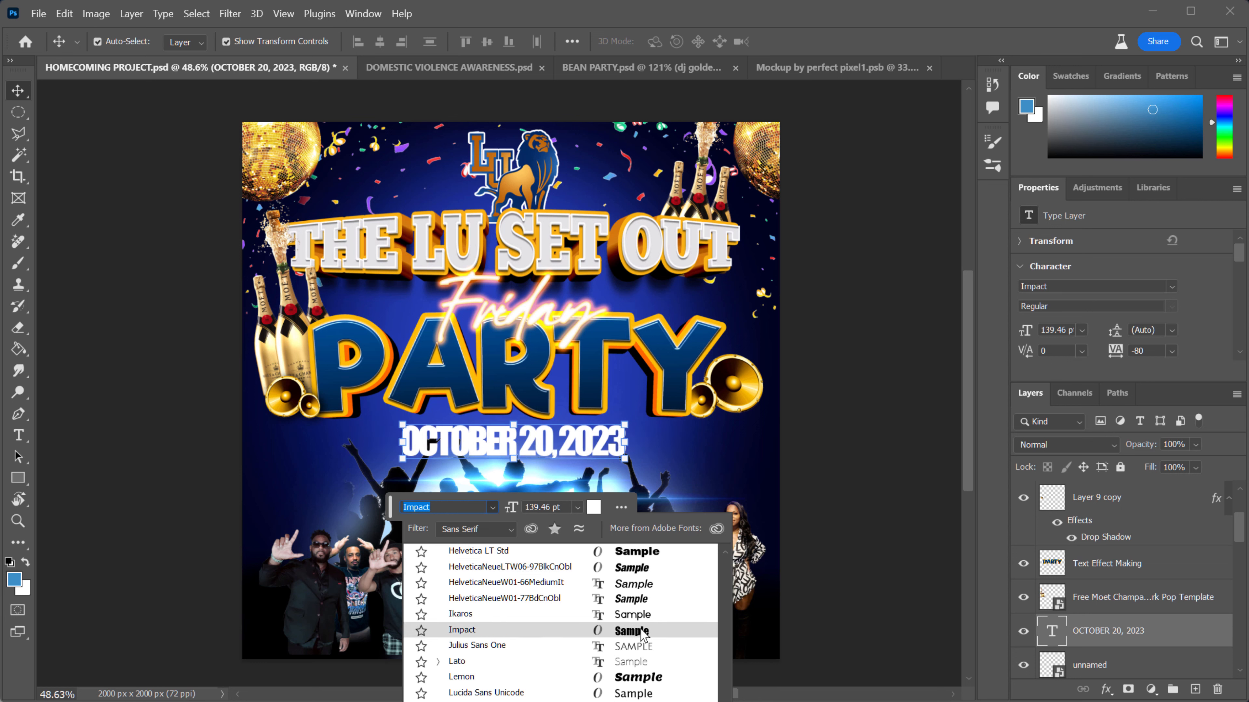
pyautogui.click(634, 570)
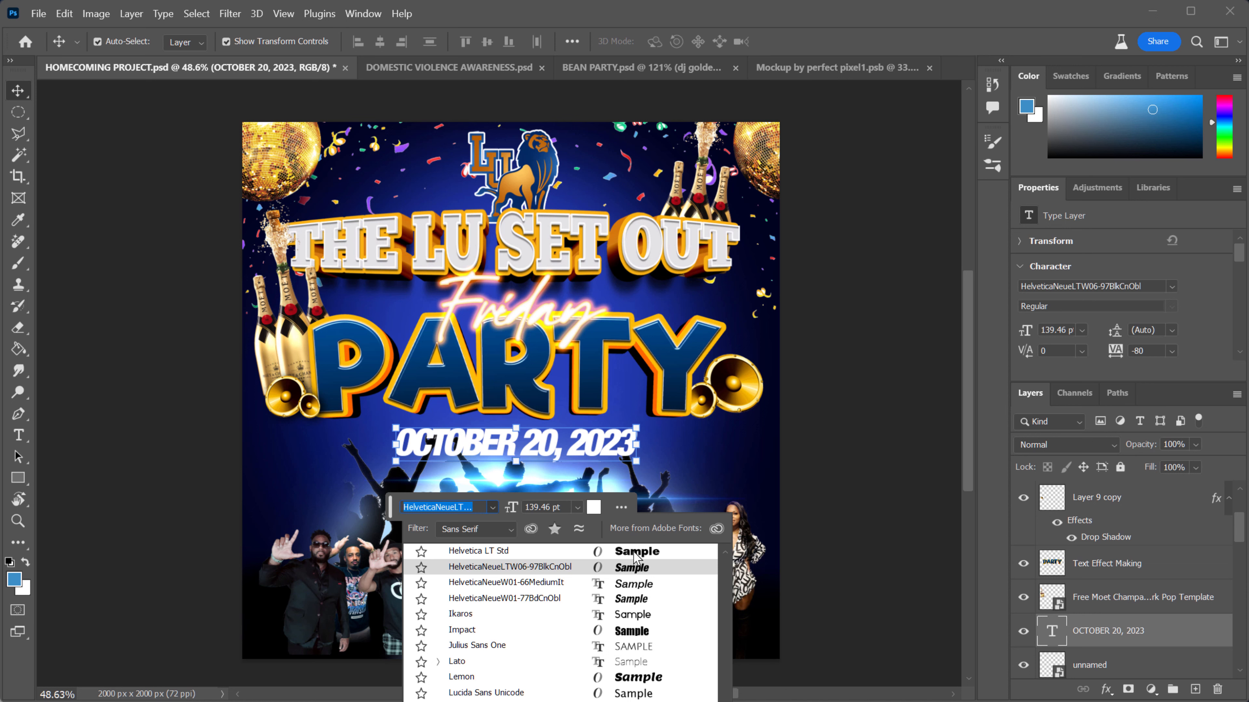
pyautogui.click(634, 558)
pyautogui.click(633, 551)
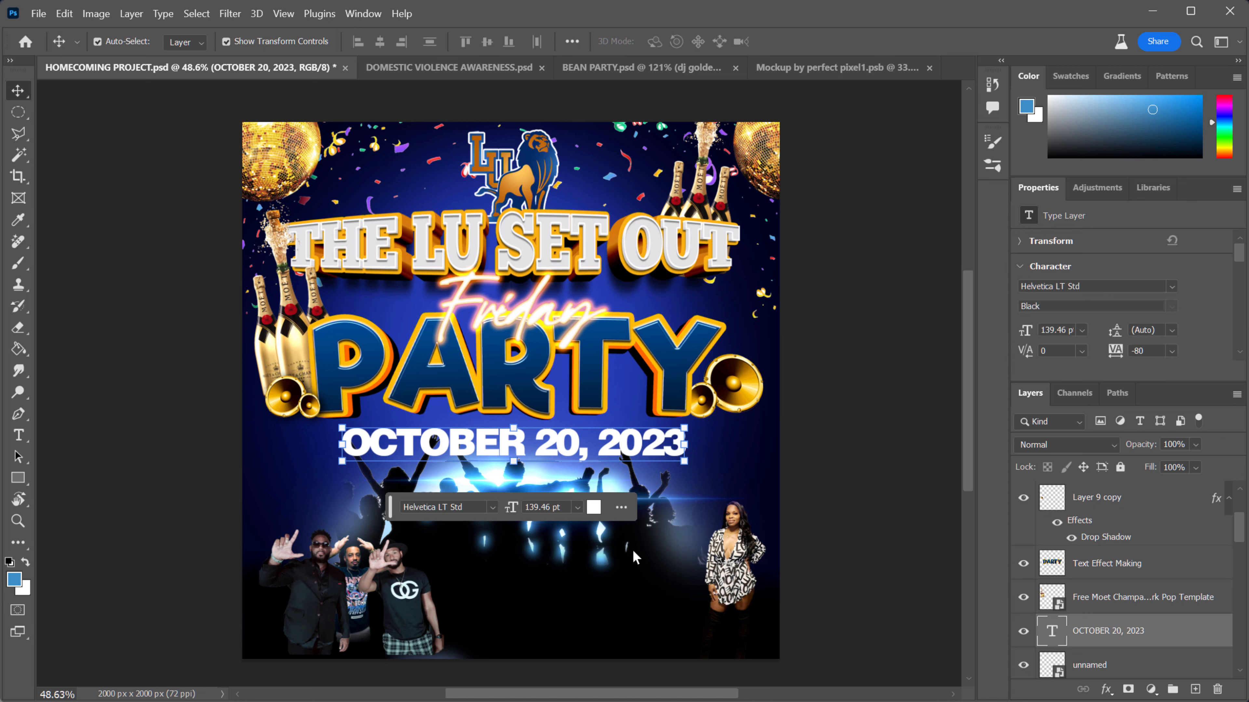
# - Nudge the date text about 2 px to the right beneath PARTY
pyautogui.moveTo(610, 460)
pyautogui.mouseDown()
pyautogui.moveTo(620, 462)
pyautogui.moveTo(607, 457)
pyautogui.mouseUp()
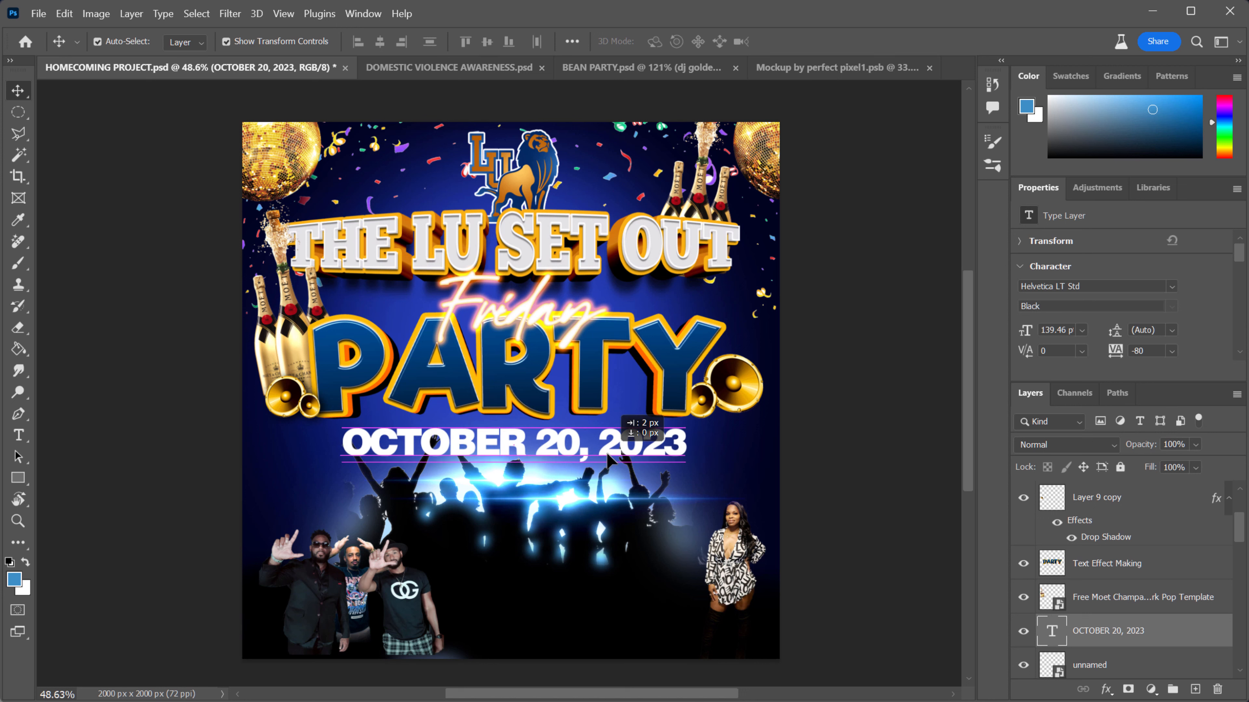
pyautogui.moveTo(607, 458); pyautogui.dragTo(607, 458)
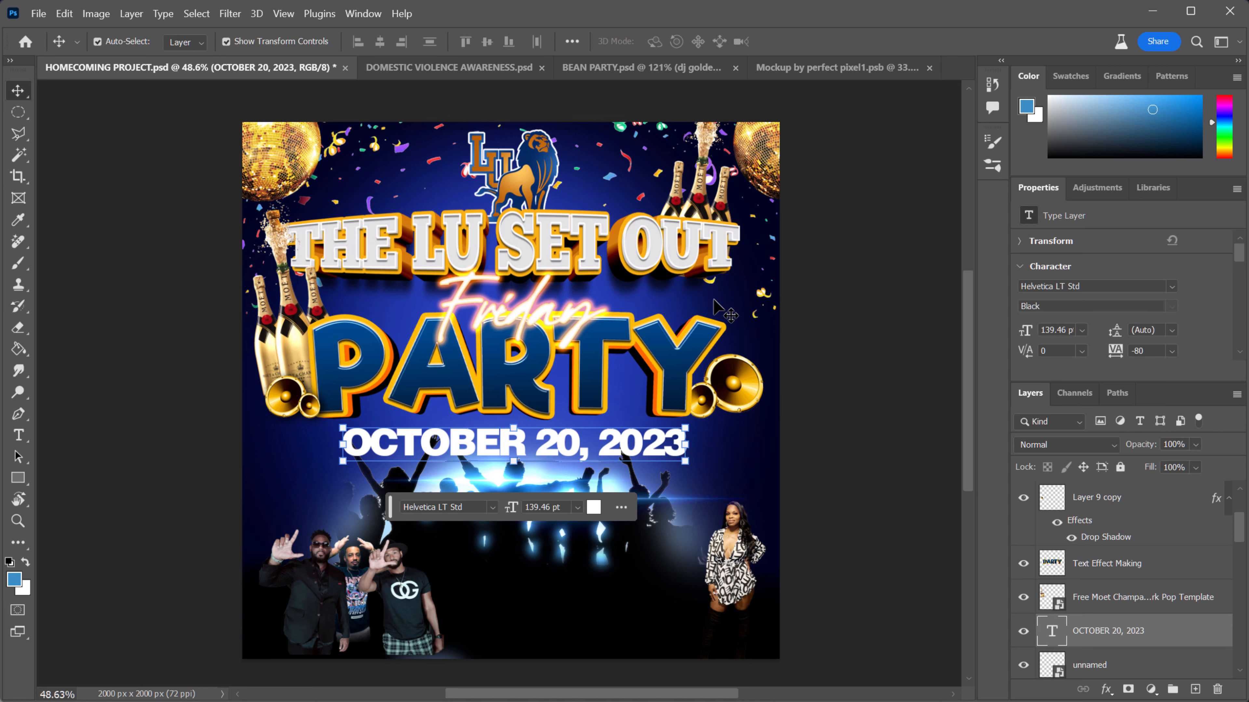
# - Scale the right-hand champagne bottles to 162.76% and position them at about X 1736, Y 246 px beside the disco ball
pyautogui.scroll(-2, 966, 288)
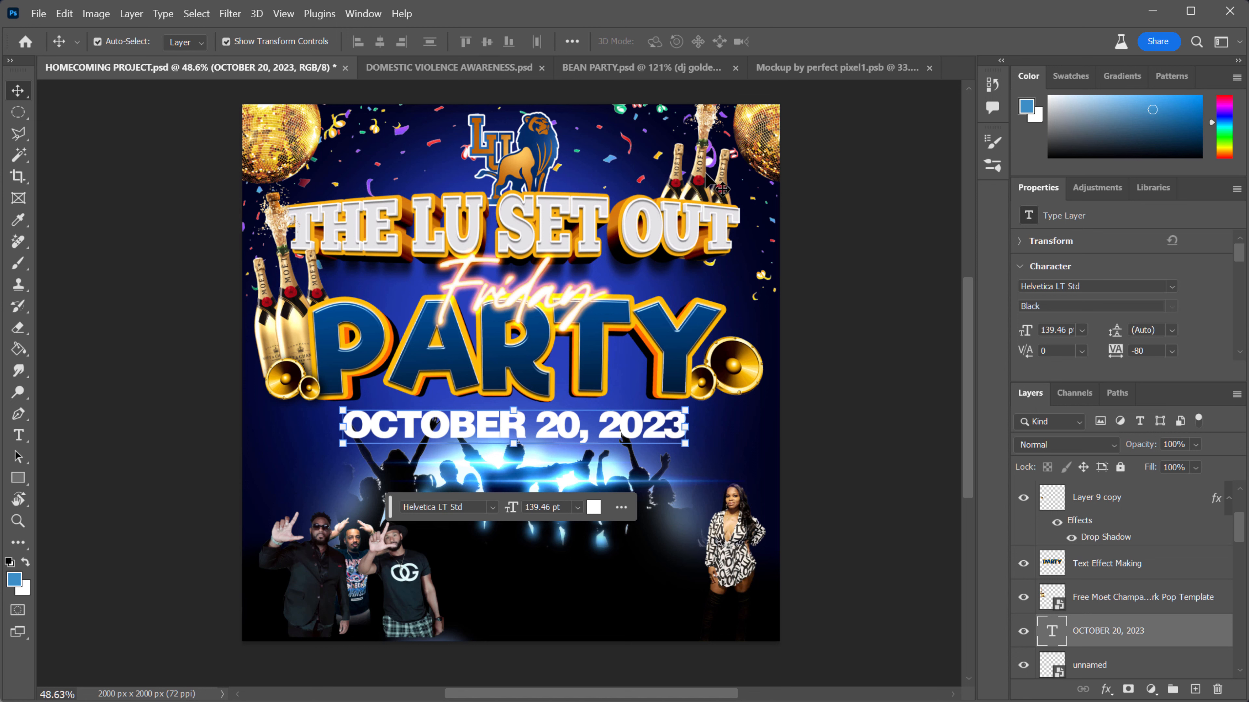
pyautogui.click(706, 192)
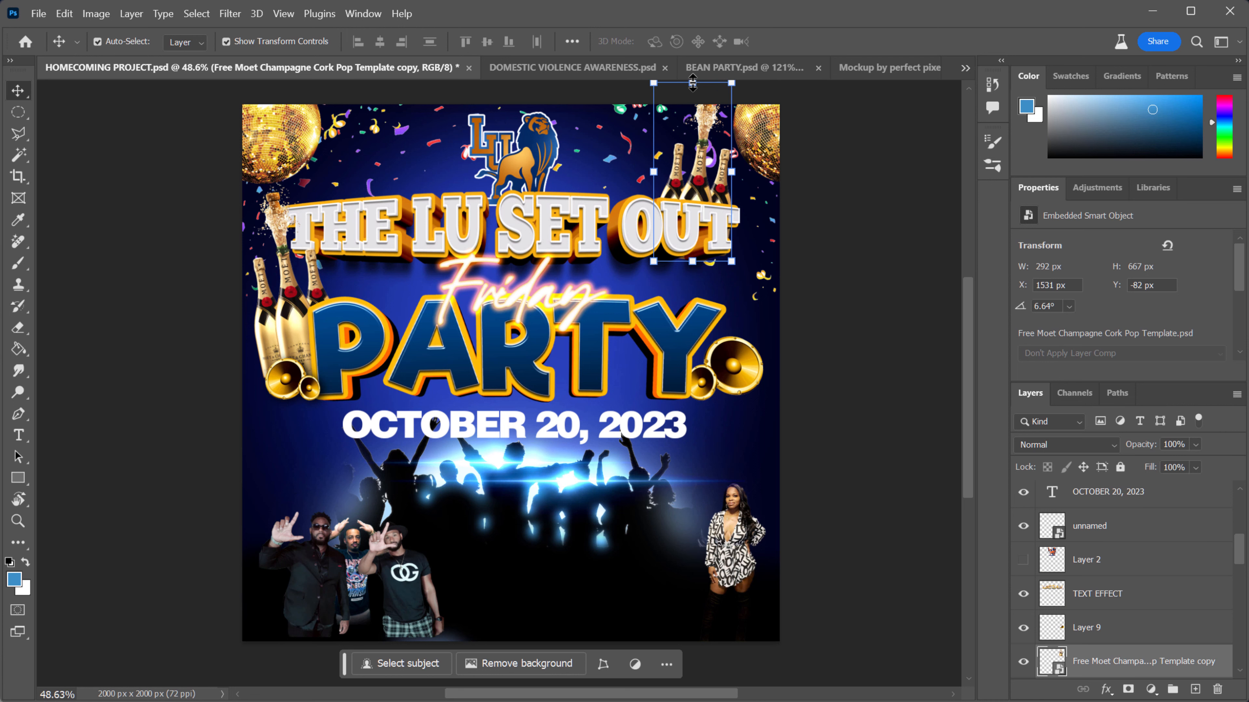
pyautogui.moveTo(692, 83); pyautogui.dragTo(707, 134)
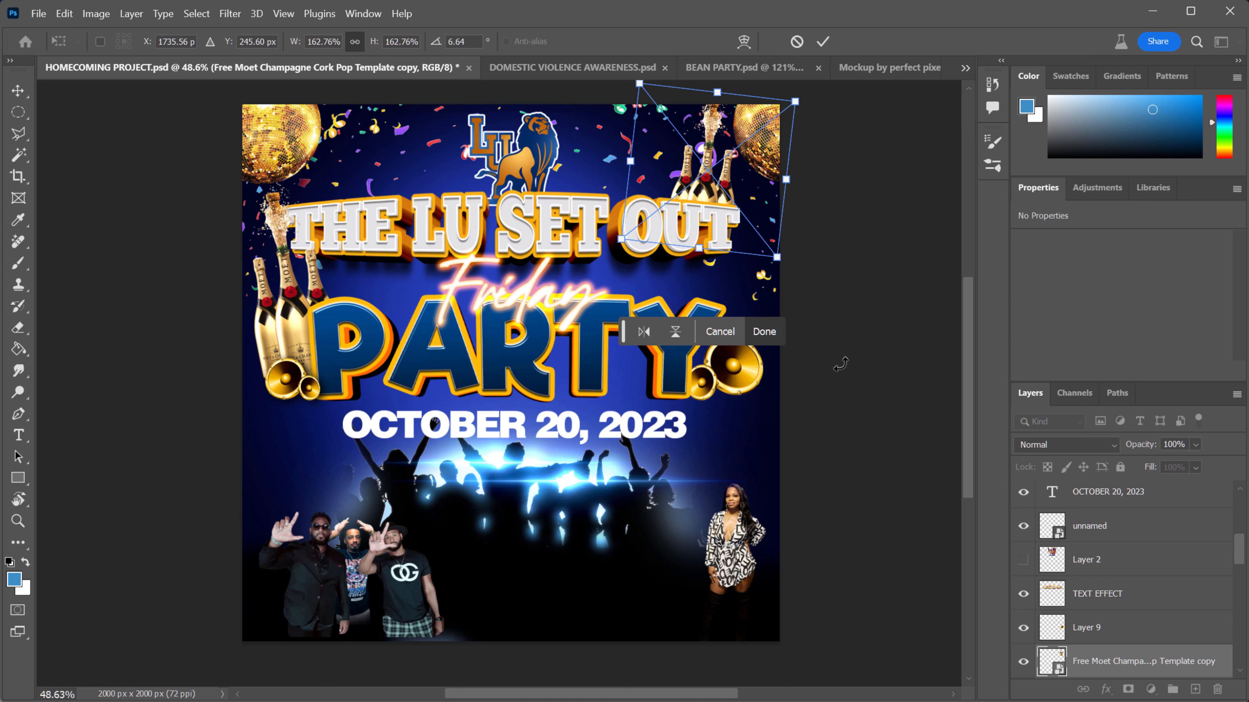
pyautogui.press('Return')
pyautogui.click(880, 384)
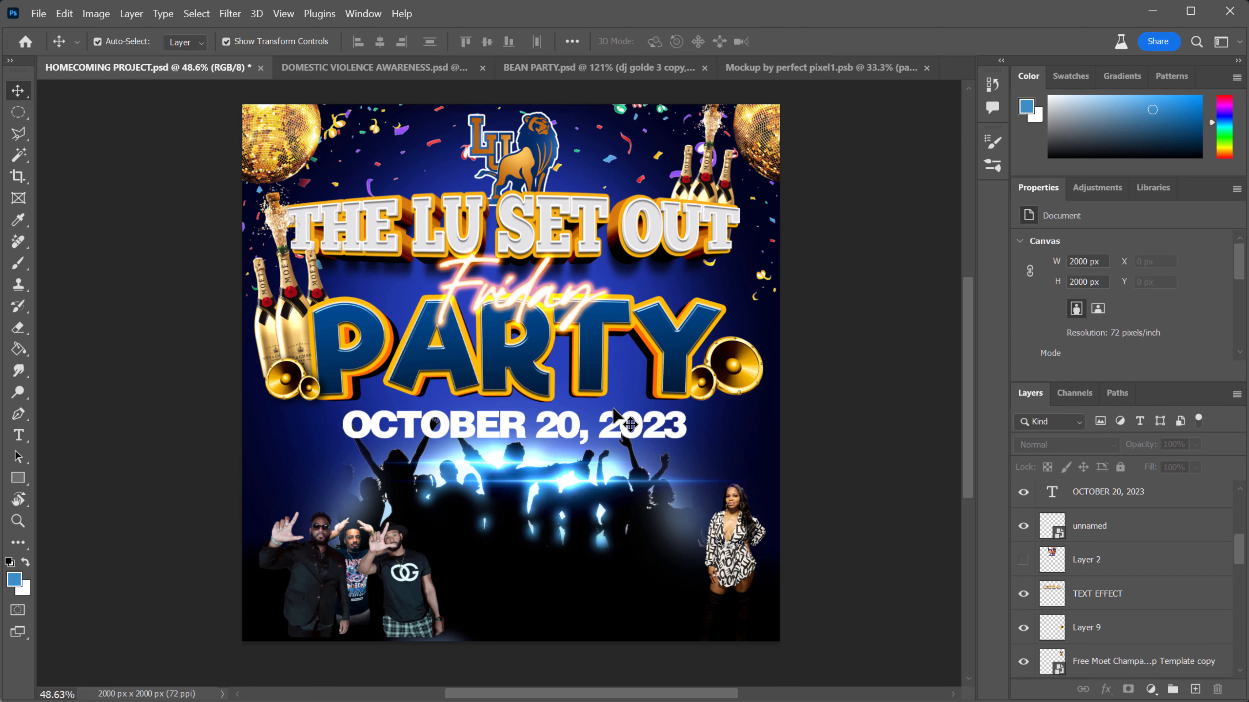
# - Shift the date text slightly up and to the left beneath PARTY, and add a drop shadow to it
pyautogui.moveTo(605, 422); pyautogui.dragTo(608, 421)
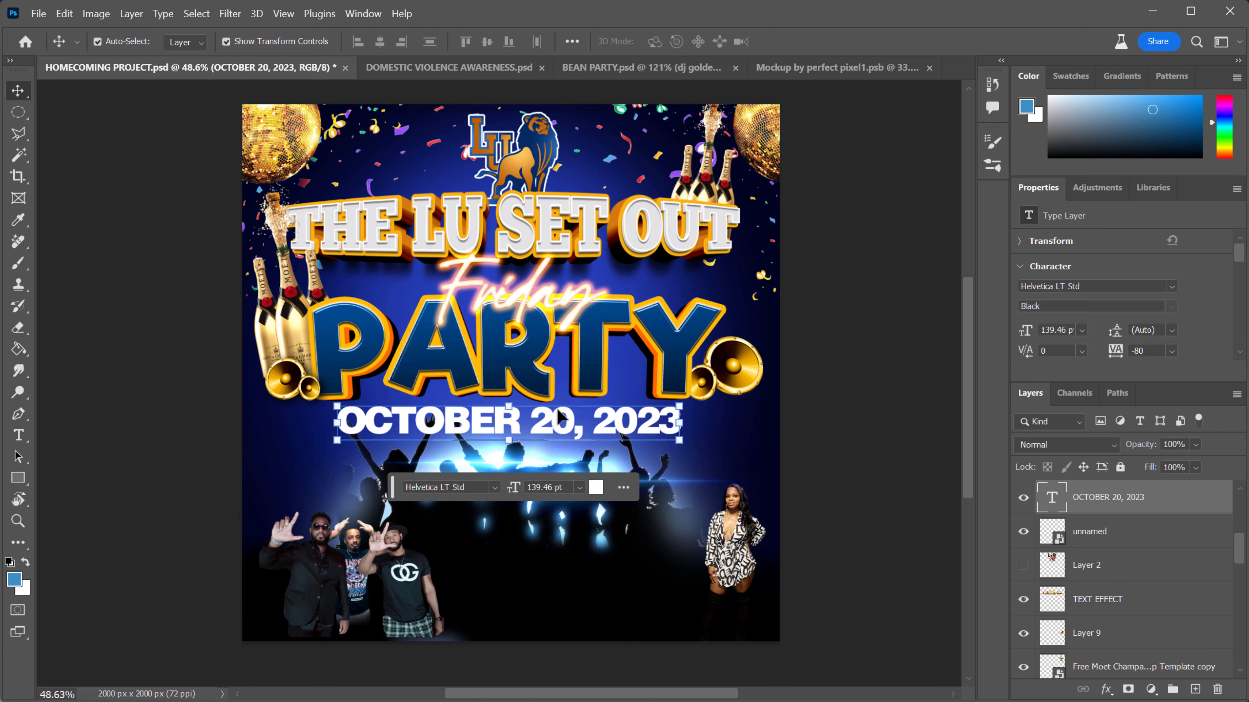
pyautogui.click(101, 13)
pyautogui.moveTo(130, 14)
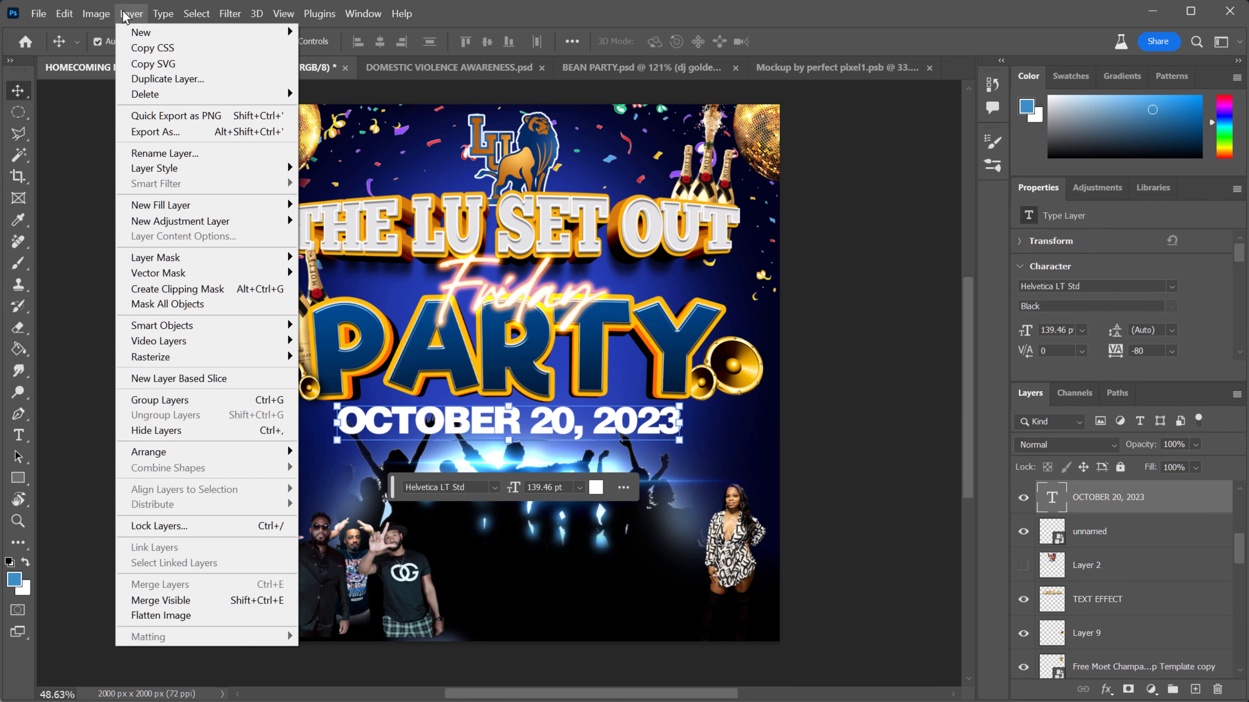
pyautogui.moveTo(178, 169)
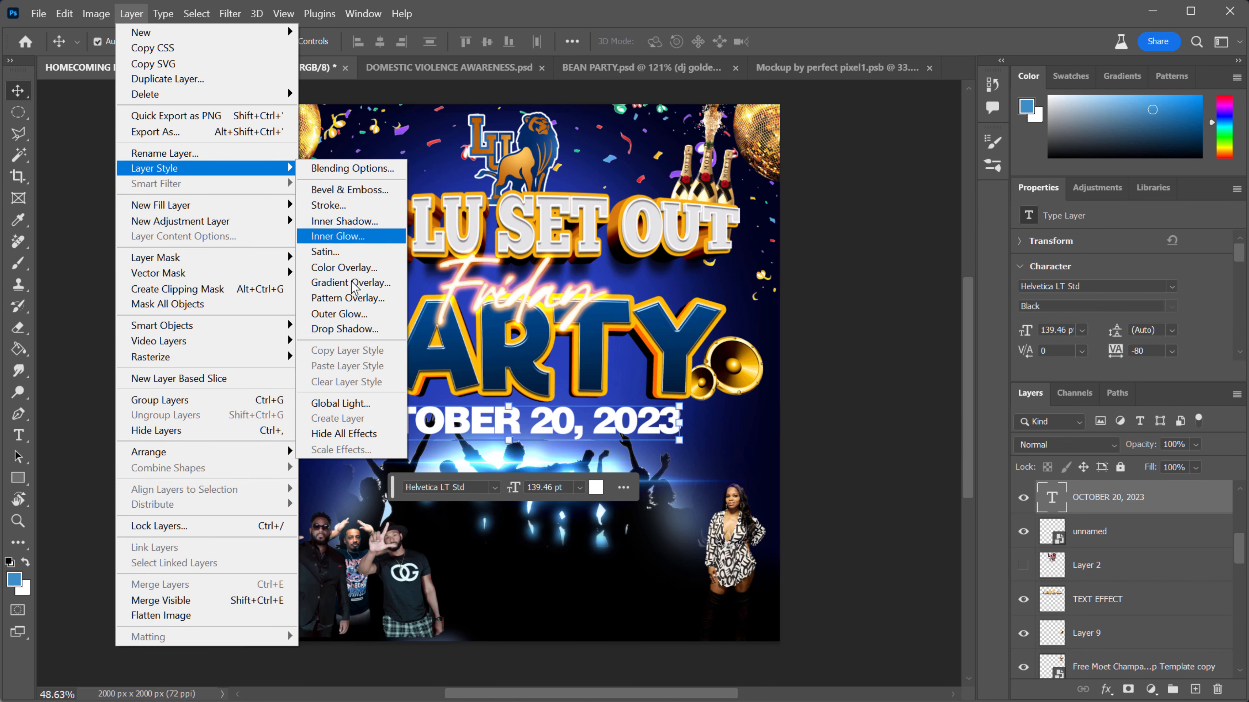
pyautogui.click(360, 329)
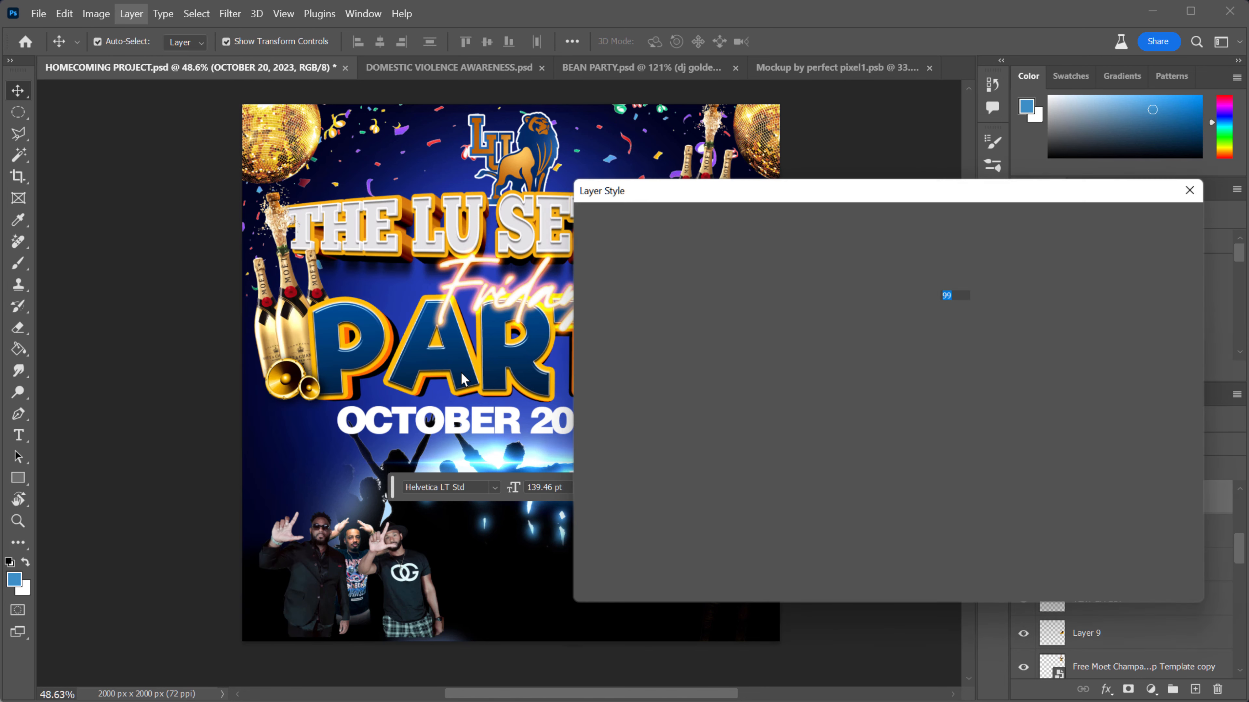
pyautogui.moveTo(735, 184); pyautogui.dragTo(499, 573)
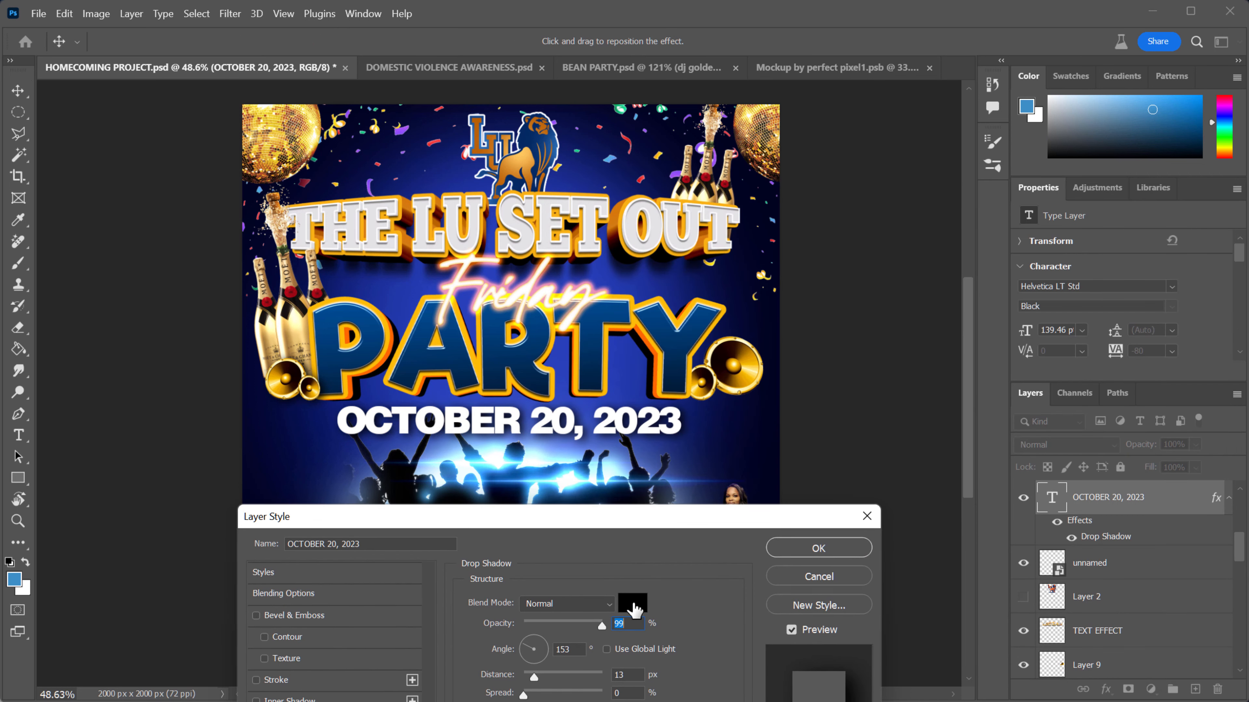
# - Set the date text's drop shadow colour to dark navy #010429 and apply the layer style
pyautogui.click(633, 607)
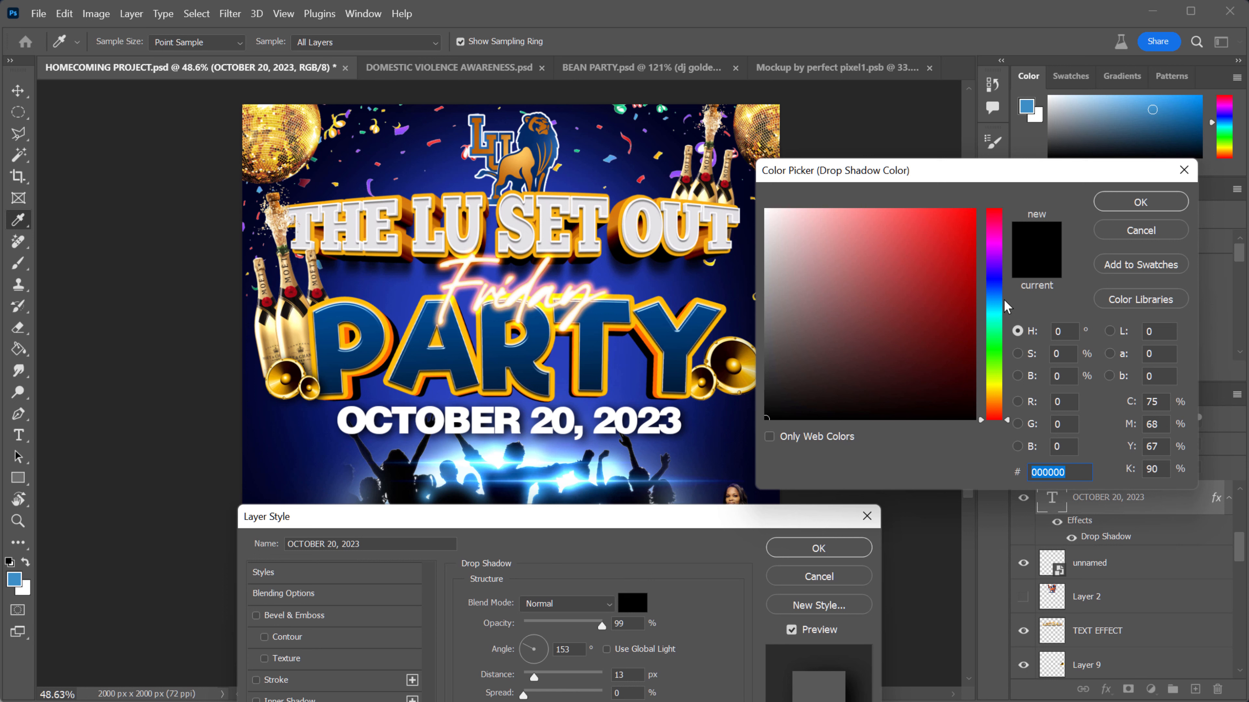
pyautogui.click(996, 283)
pyautogui.click(970, 381)
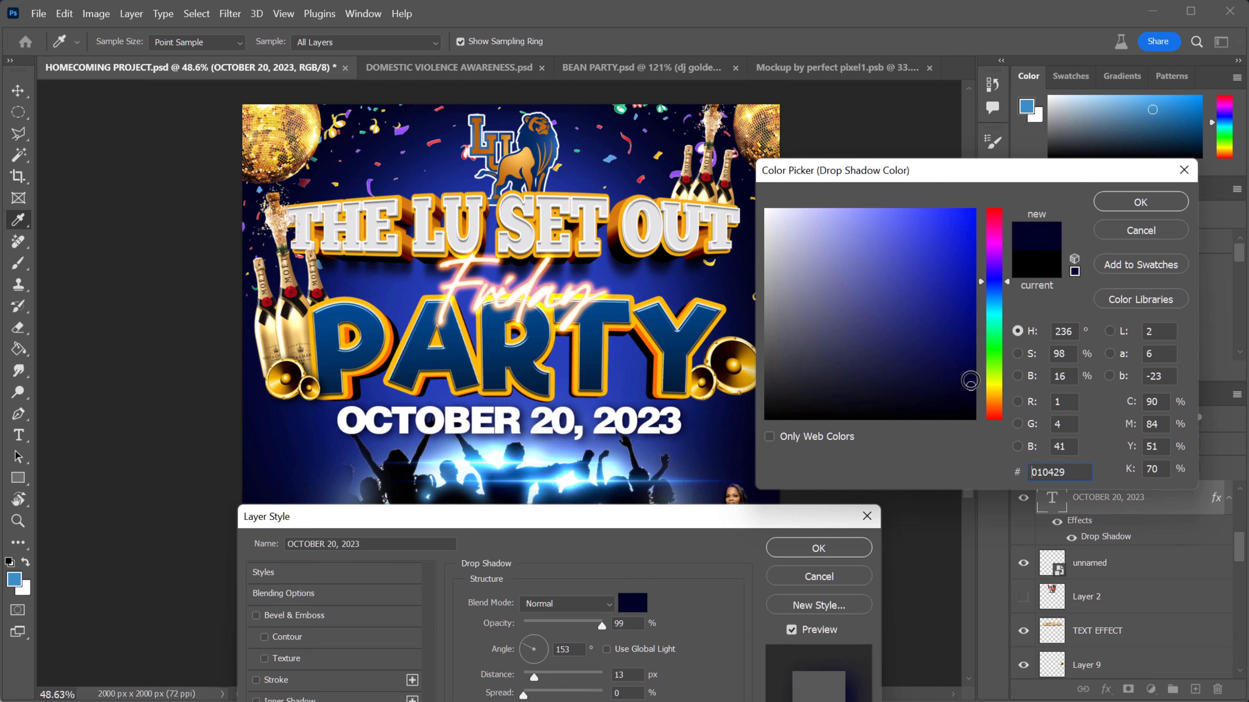
pyautogui.click(1140, 203)
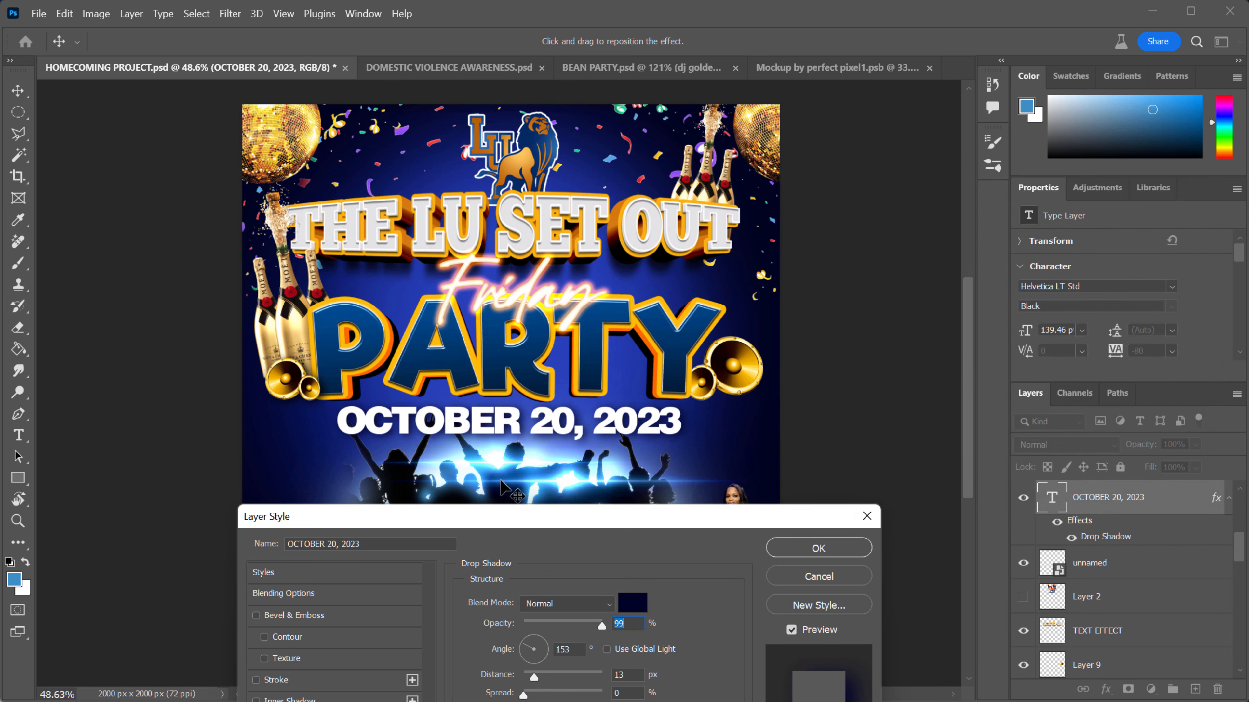
pyautogui.moveTo(565, 516); pyautogui.dragTo(572, 204)
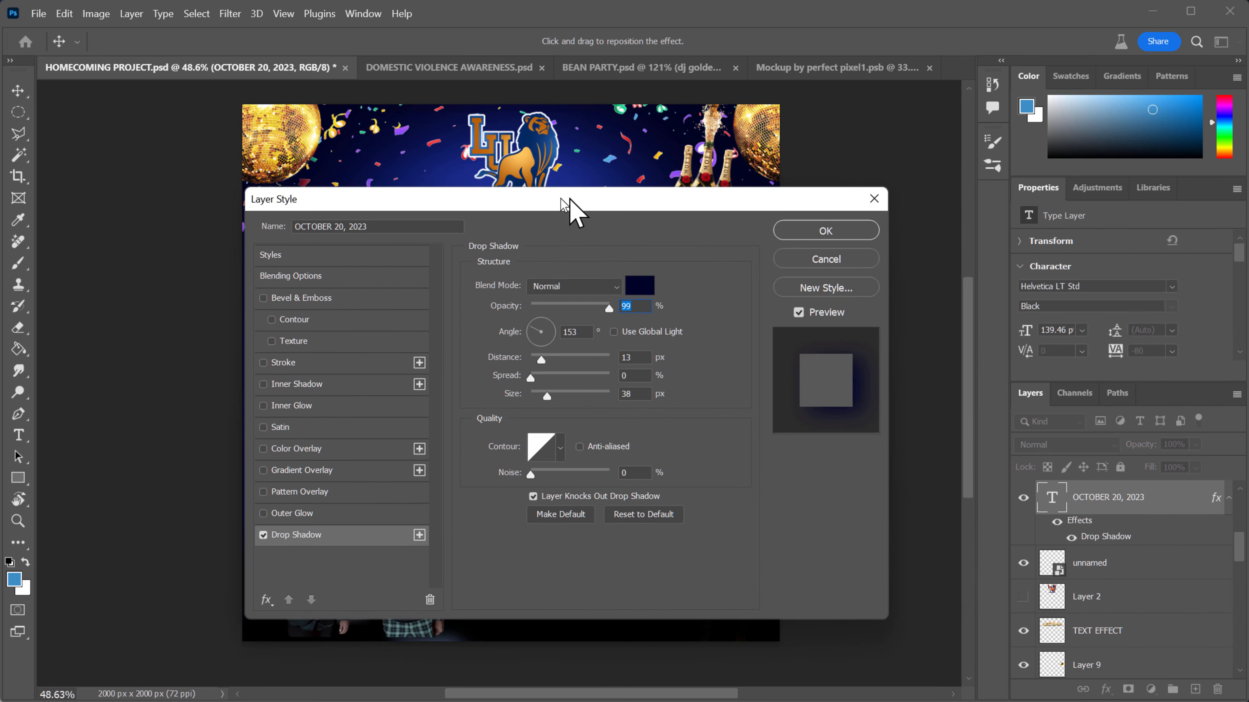
pyautogui.click(818, 233)
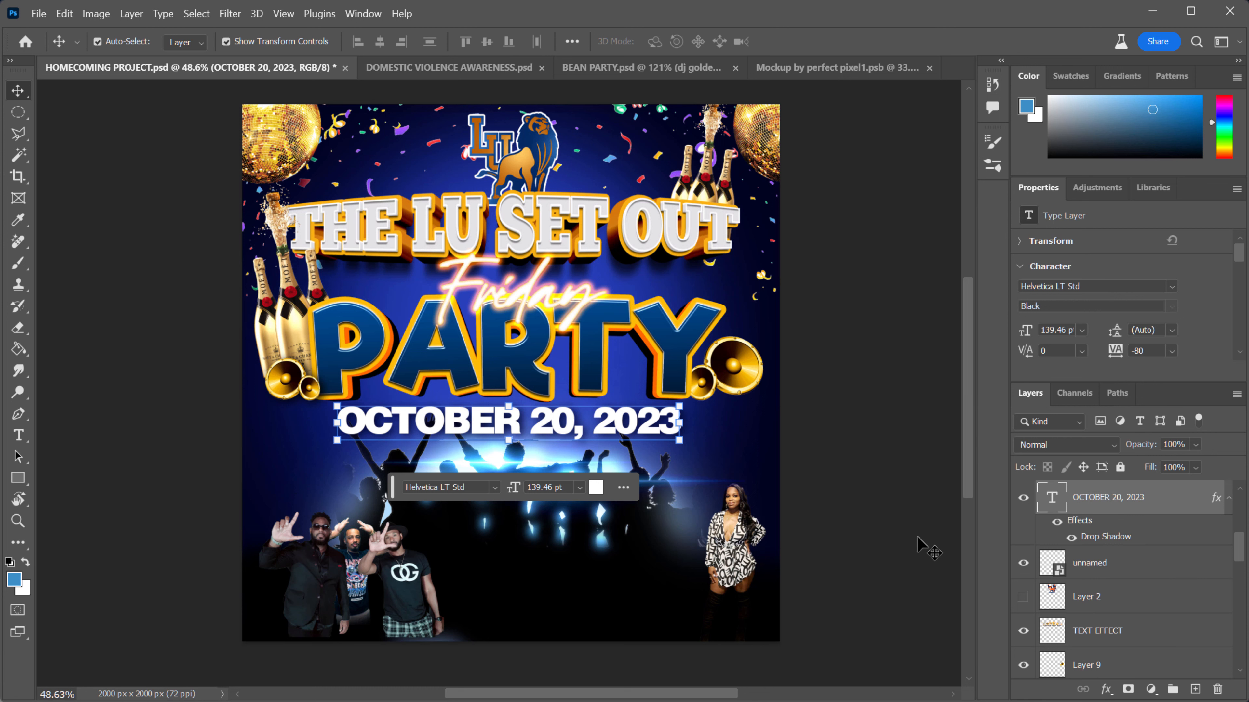
# - Try a yellow #ffcc00 fill on the date text, starting from a colour sampled from the gold speaker
pyautogui.click(18, 435)
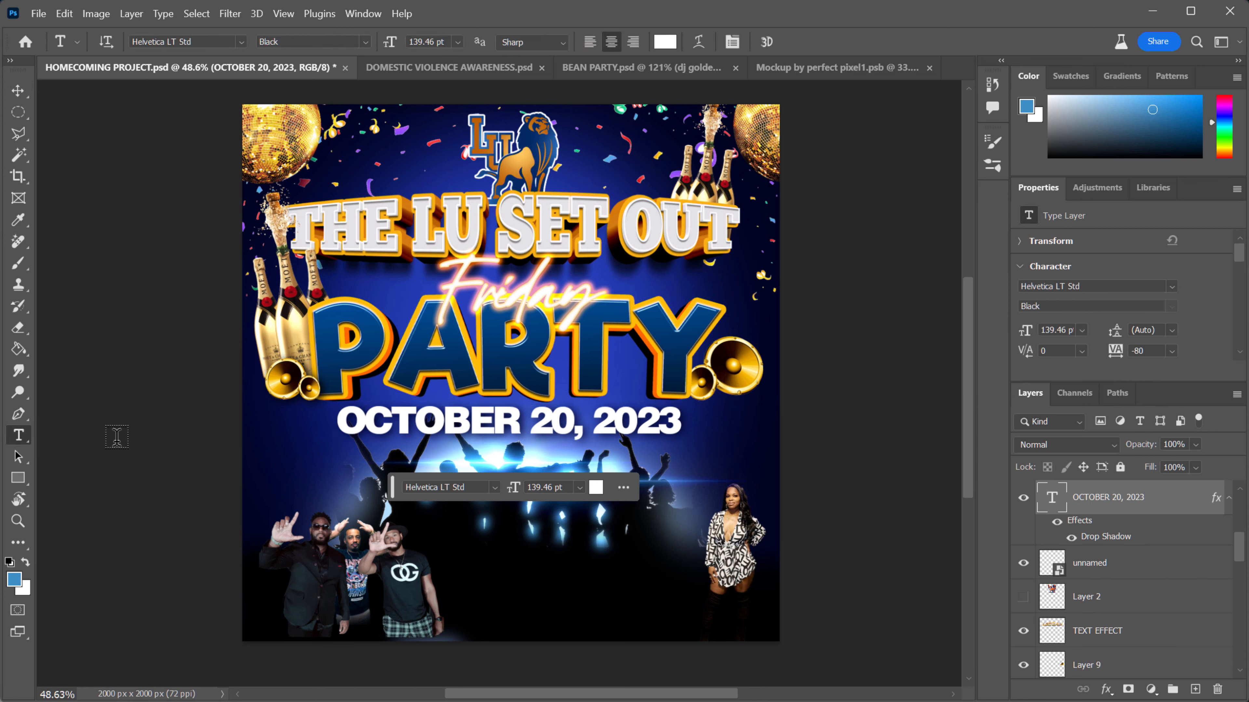
pyautogui.moveTo(341, 426); pyautogui.dragTo(851, 469)
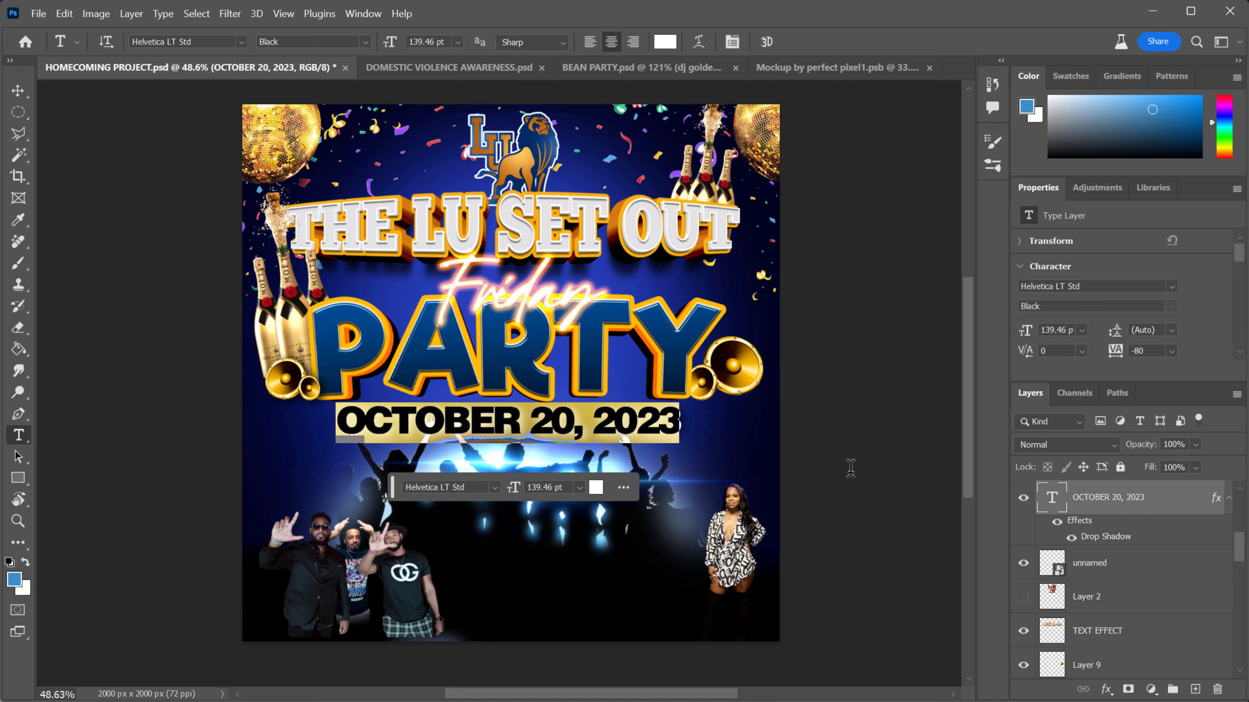
pyautogui.click(665, 43)
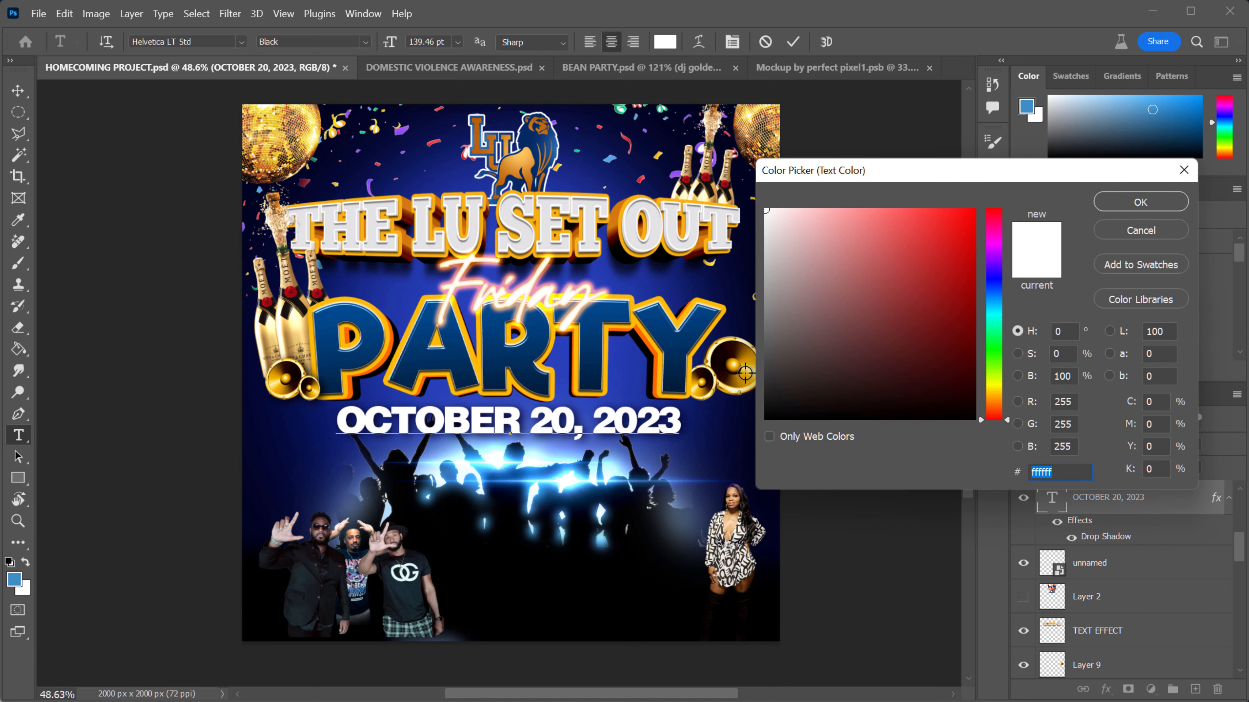
pyautogui.click(747, 362)
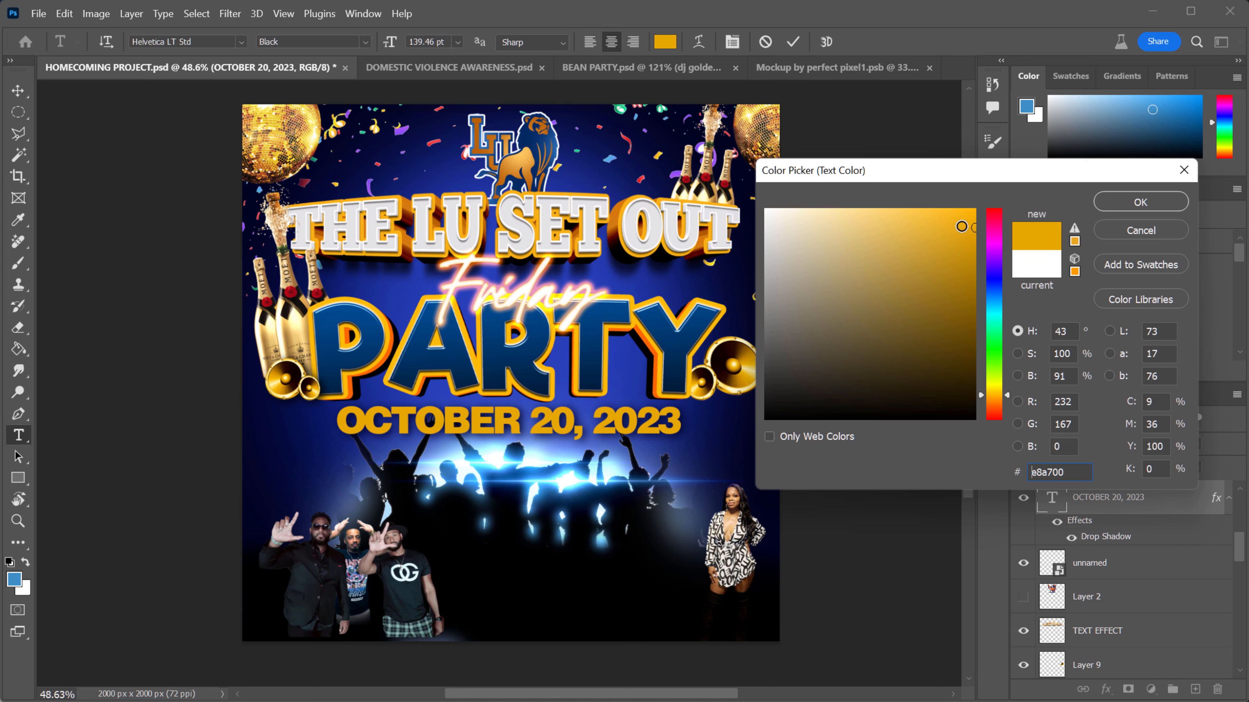
pyautogui.moveTo(961, 227); pyautogui.dragTo(975, 209)
pyautogui.click(994, 394)
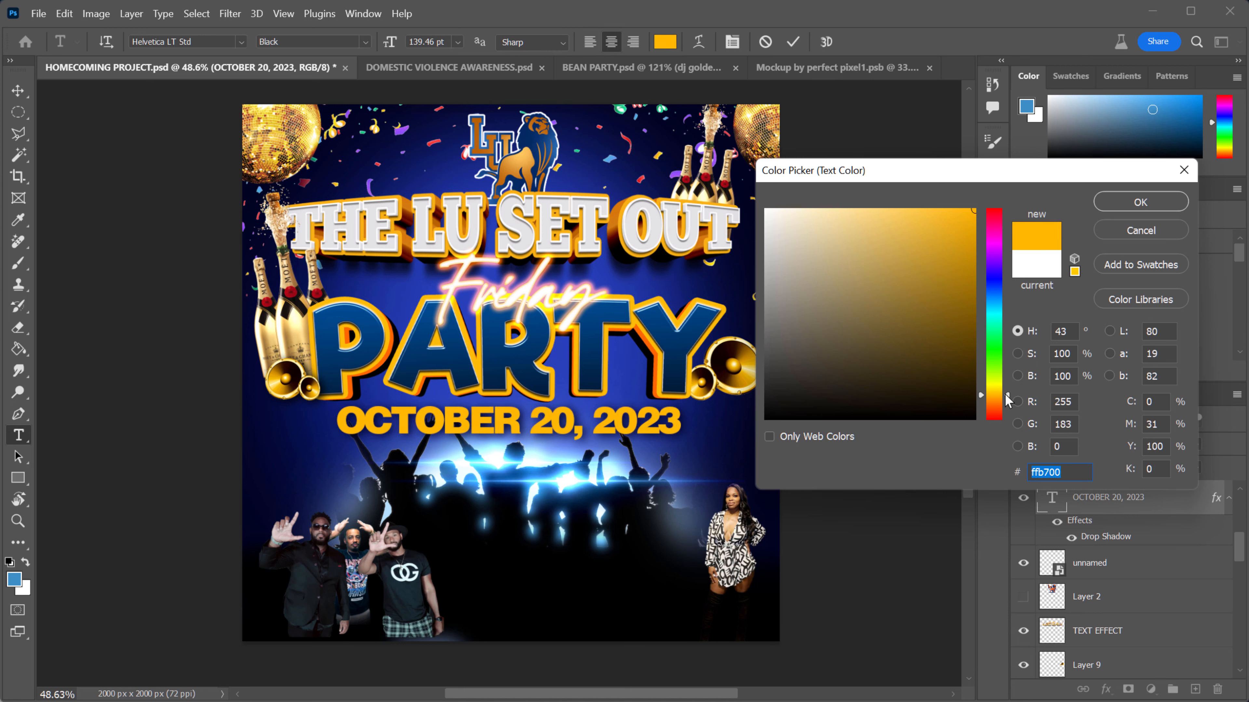
pyautogui.moveTo(1006, 395); pyautogui.dragTo(1006, 391)
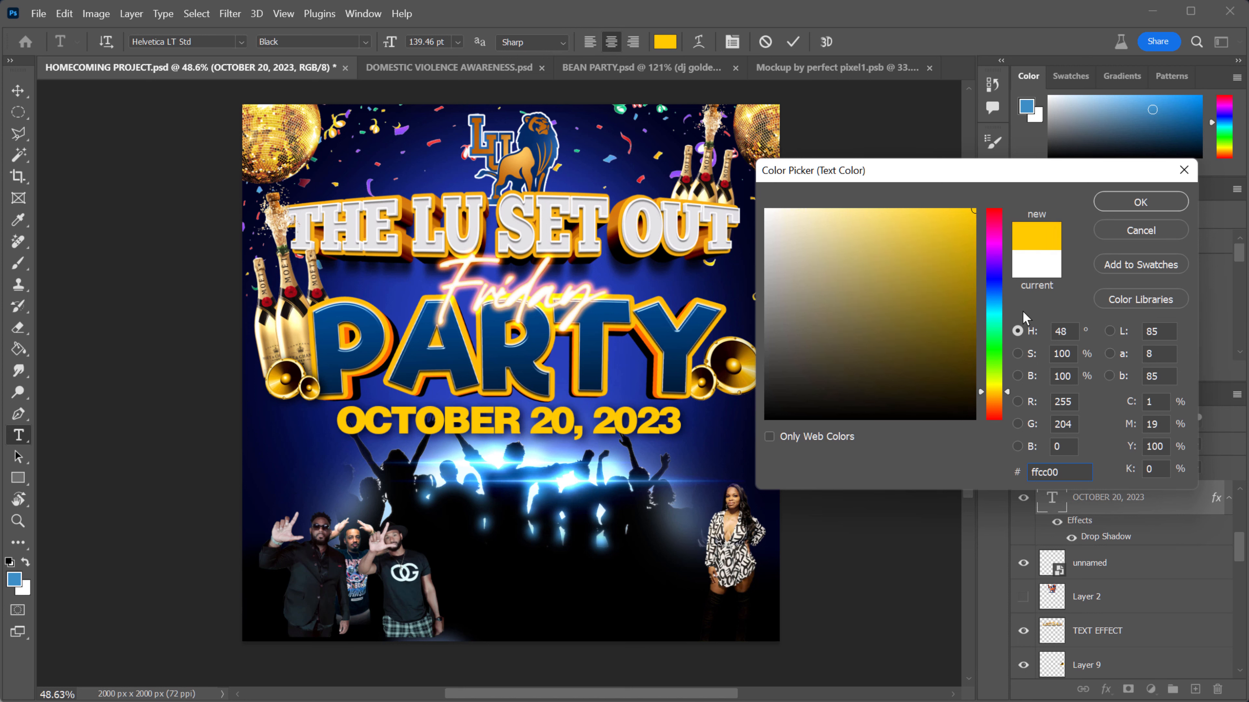
pyautogui.click(1125, 202)
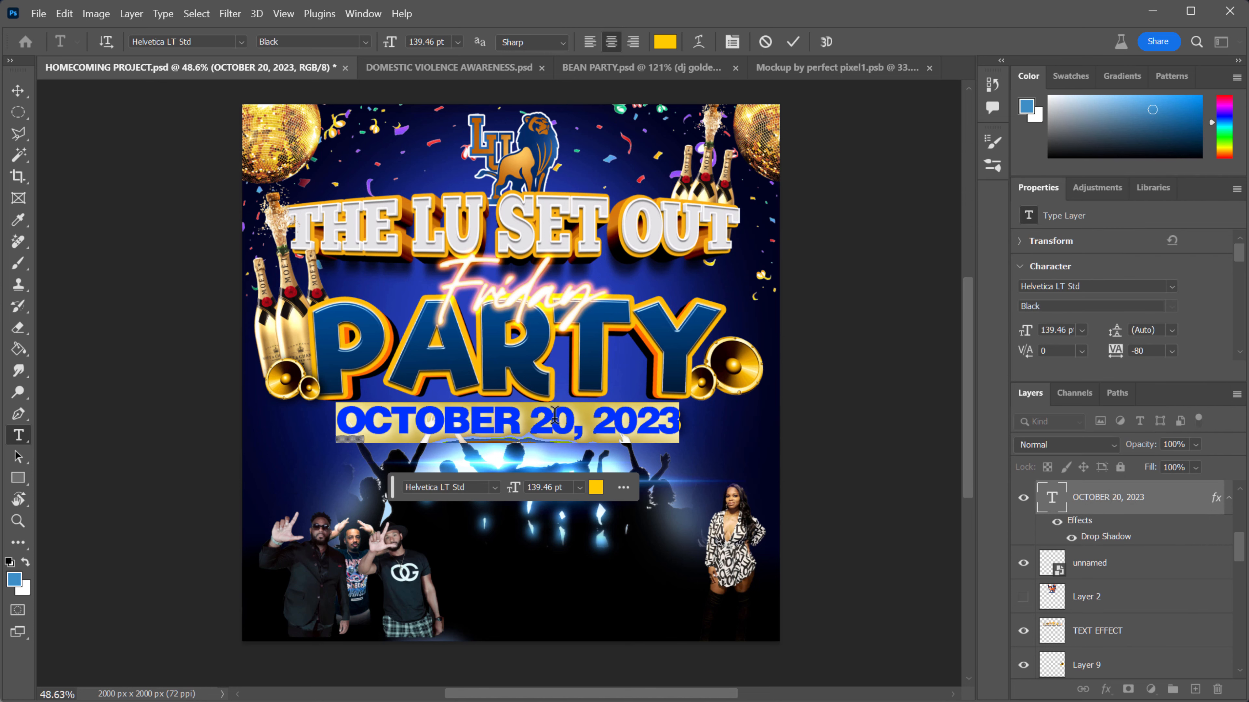
# - Shift the date text slightly right to centre it beneath PARTY, and set its text colour to white
pyautogui.click(19, 90)
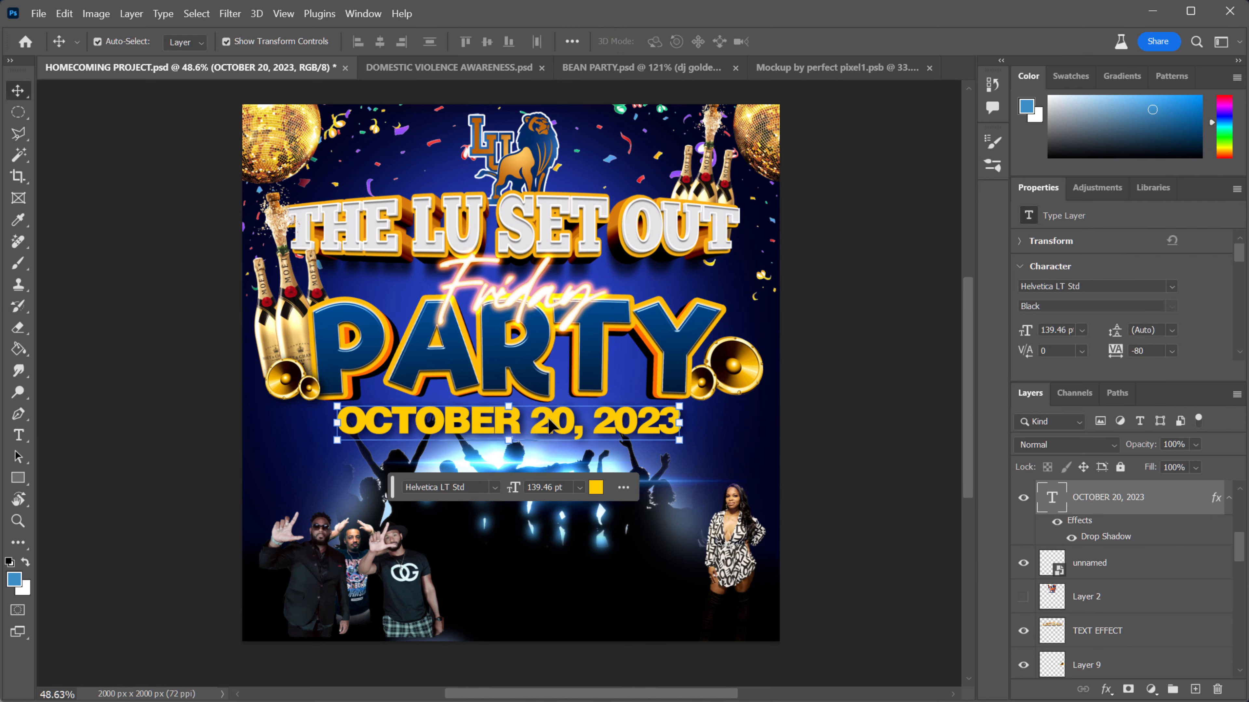
pyautogui.moveTo(544, 426); pyautogui.dragTo(551, 420)
pyautogui.click(18, 435)
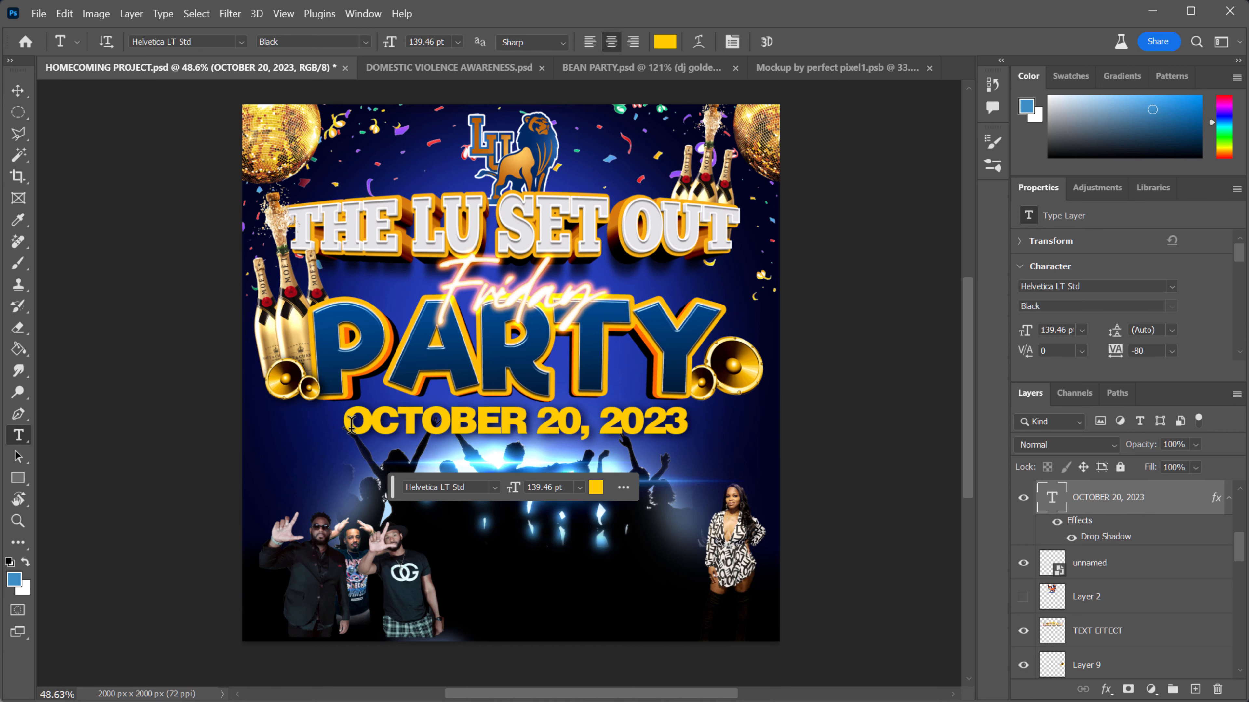
pyautogui.moveTo(352, 423); pyautogui.dragTo(685, 424)
pyautogui.click(596, 487)
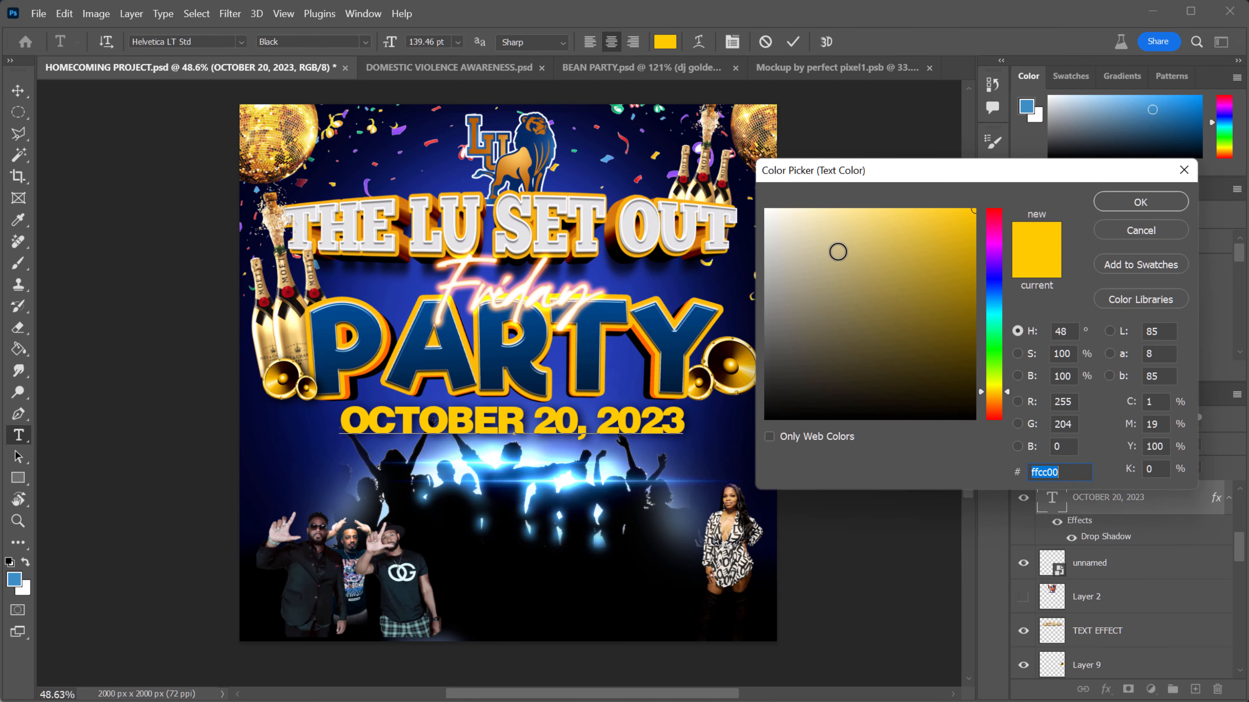
pyautogui.moveTo(838, 251); pyautogui.dragTo(764, 209)
pyautogui.click(1140, 202)
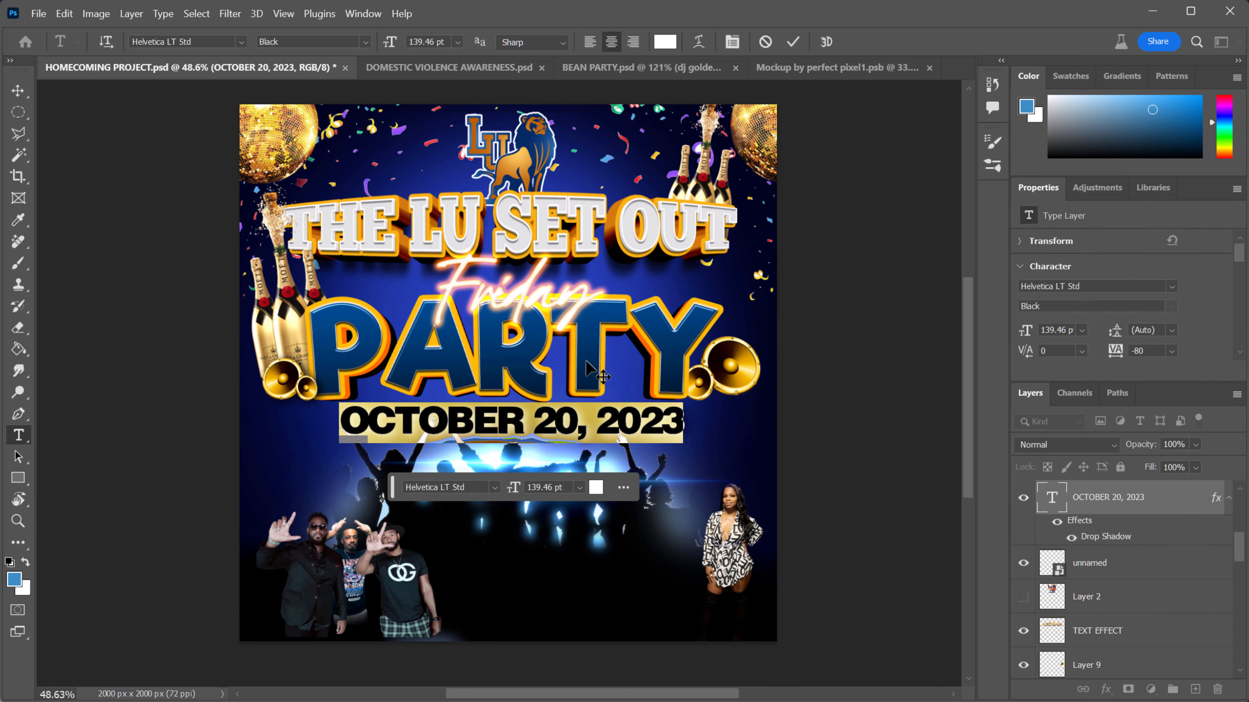
pyautogui.click(17, 90)
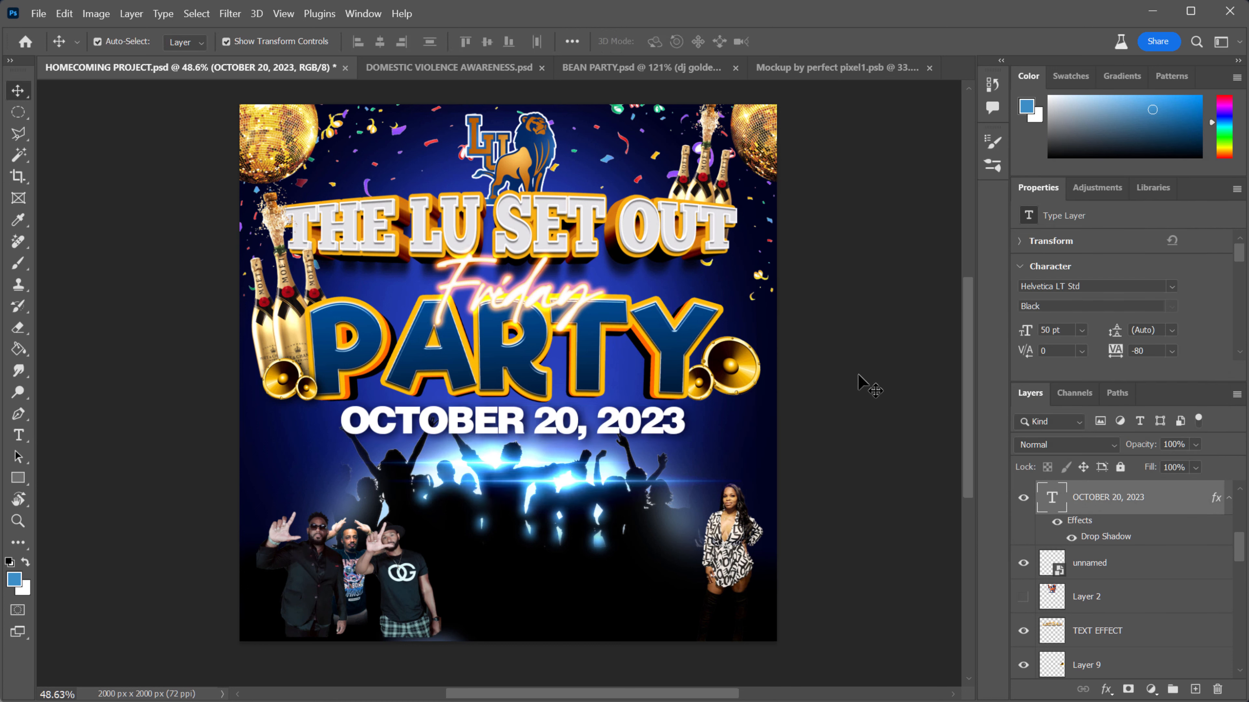
pyautogui.click(863, 384)
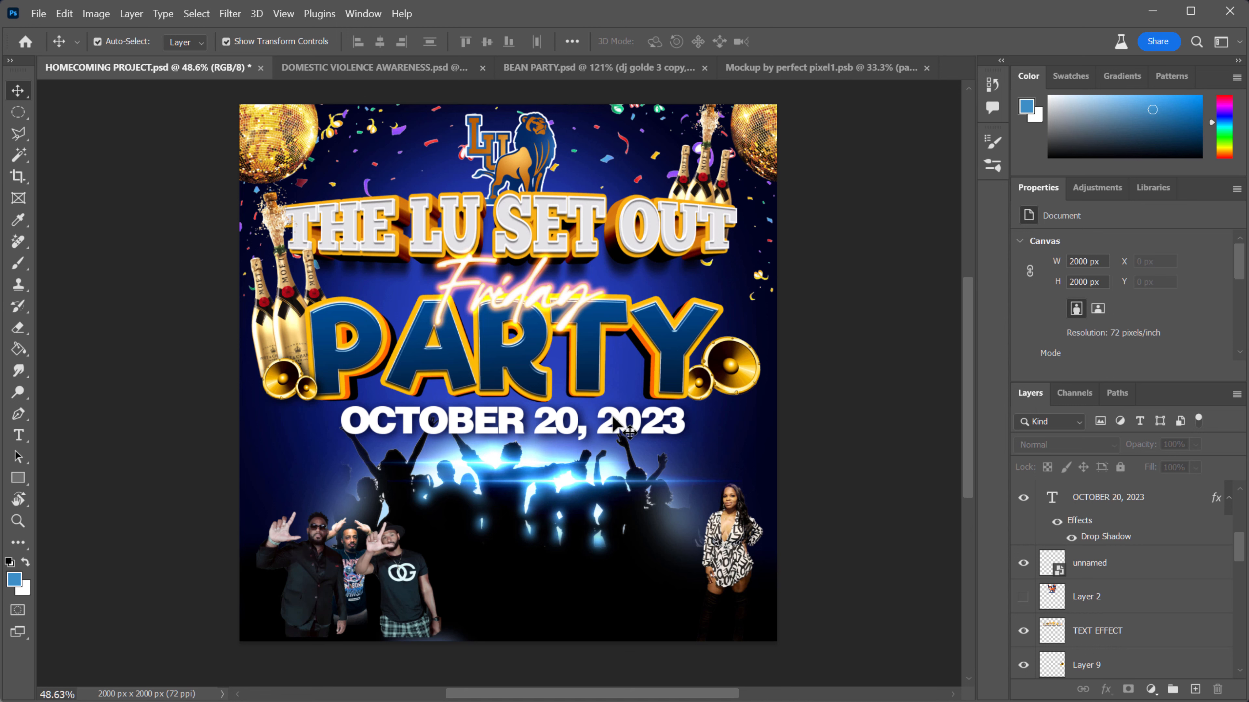
# - Duplicate the date text layer and move the copy straight down over the lower part of the crowd silhouette
pyautogui.click(1146, 504)
pyautogui.moveTo(1147, 504); pyautogui.dragTo(1196, 688)
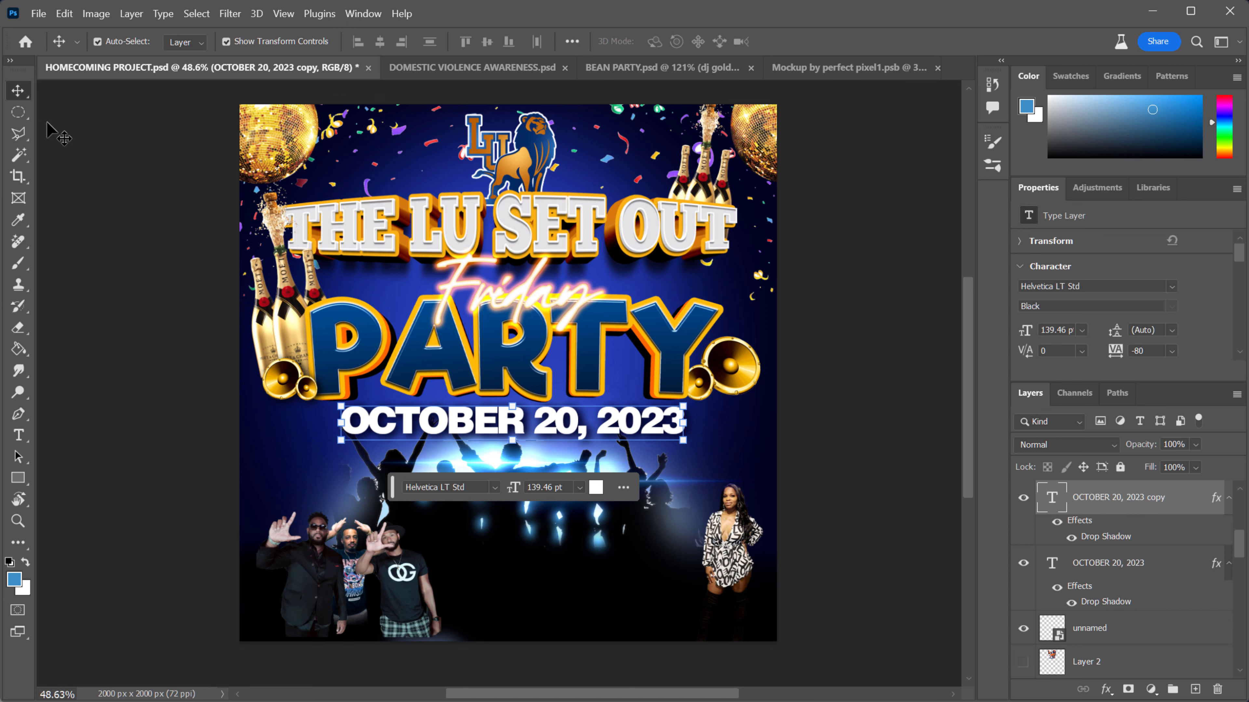
pyautogui.moveTo(514, 421); pyautogui.dragTo(528, 499)
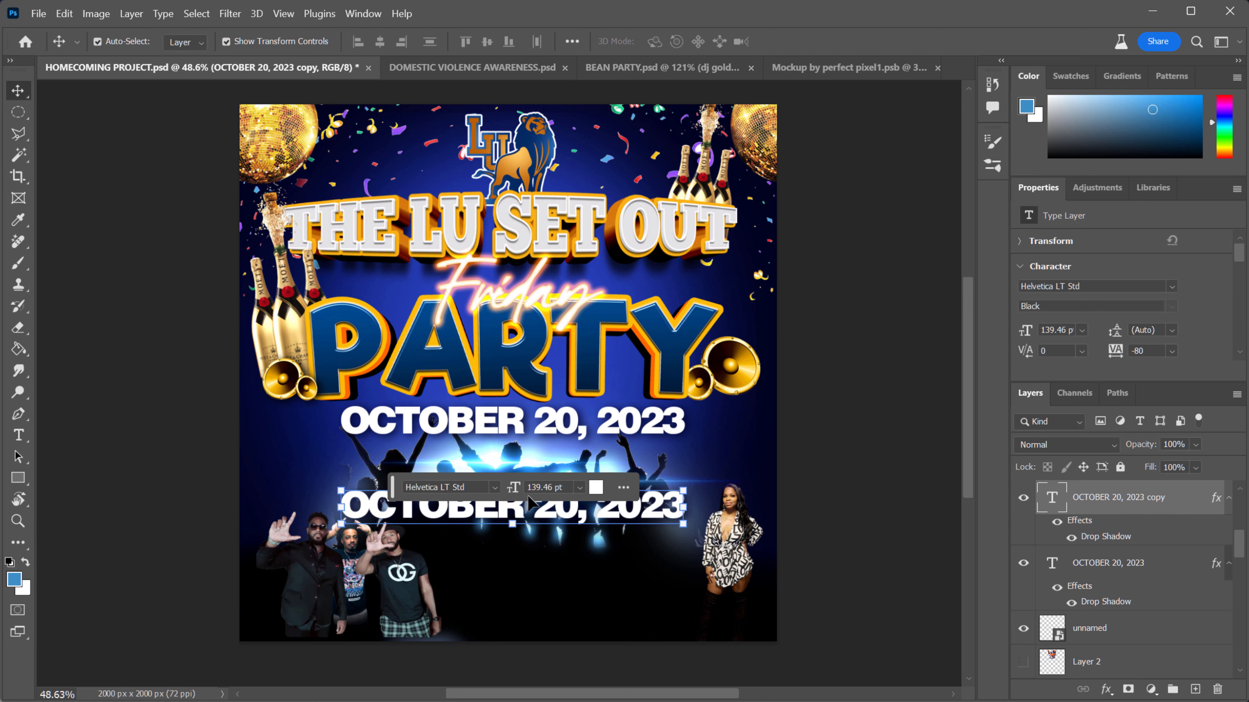
pyautogui.click(610, 541)
# - Scale the copied date text down to 80.46 pt and nudge it lower, between the men and the woman
pyautogui.click(514, 517)
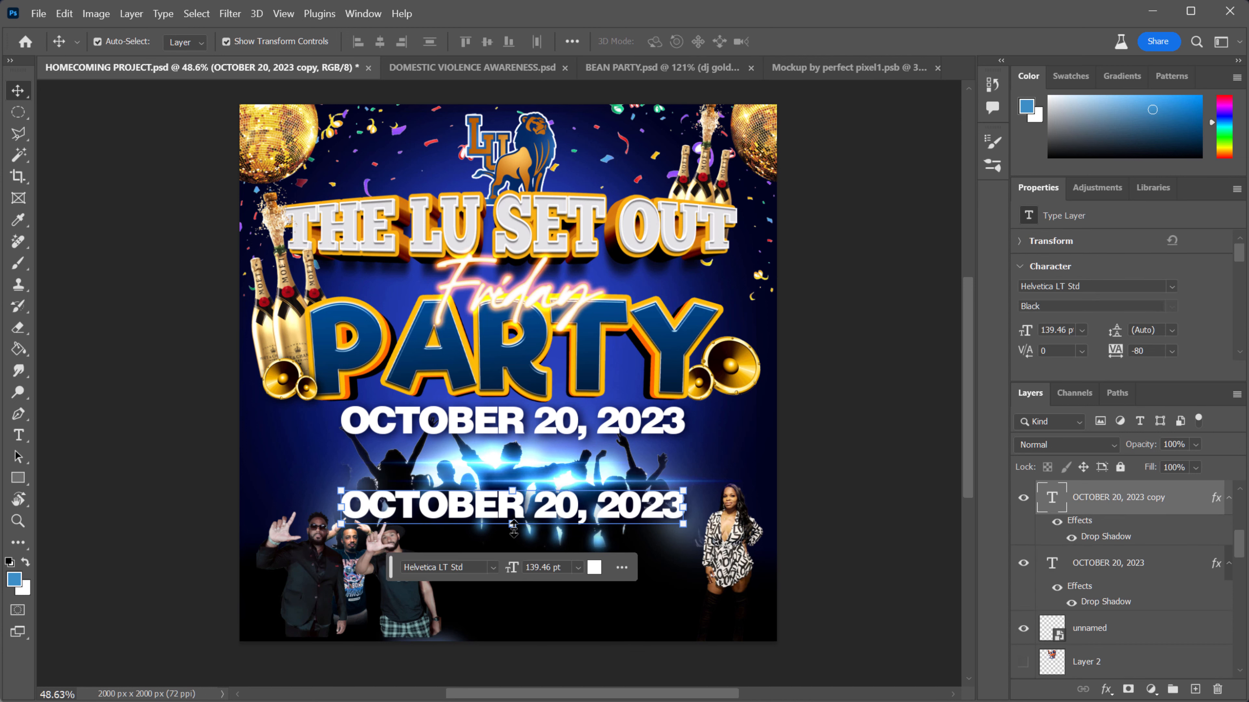
pyautogui.moveTo(513, 529); pyautogui.dragTo(511, 510)
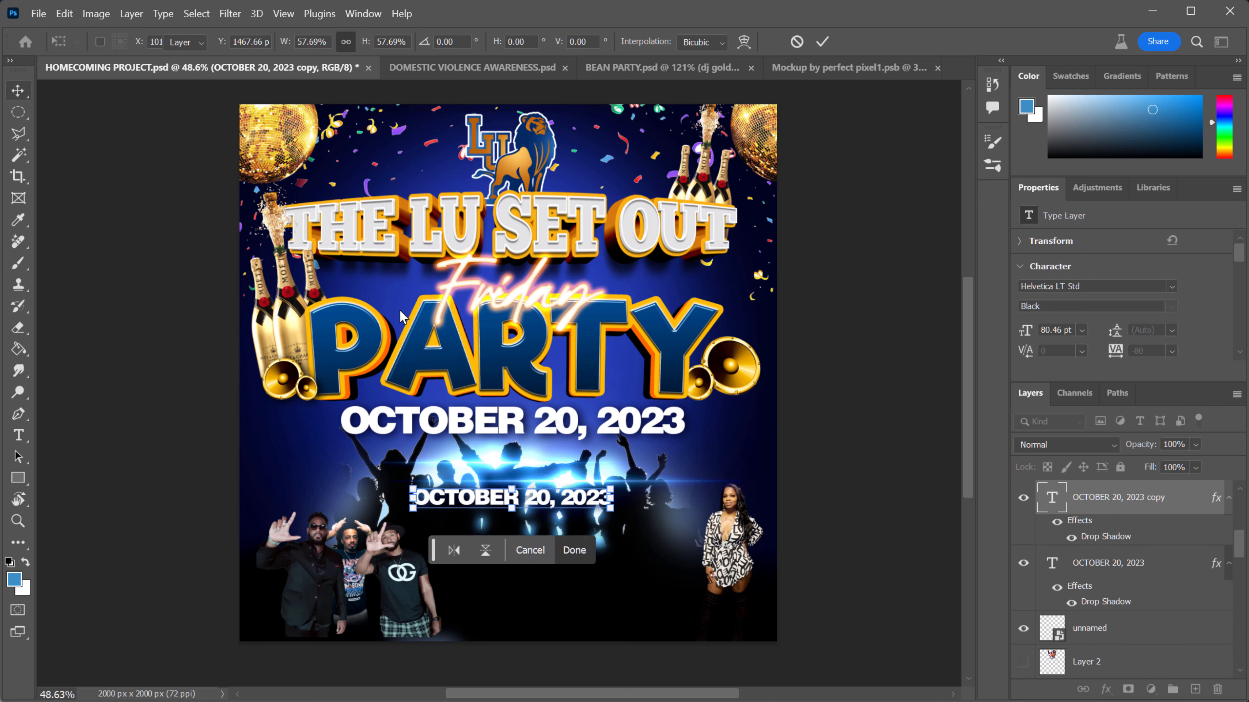
pyautogui.press('Return')
pyautogui.hotkey('shift', 'Down')
pyautogui.hotkey('shift', 'Down')
pyautogui.hotkey('shift', 'Down')
pyautogui.hotkey('shift', 'Down')
pyautogui.hotkey('shift', 'Down')
pyautogui.hotkey('shift', 'Down')
pyautogui.hotkey('shift', 'Down')
pyautogui.hotkey('shift', 'Down')
pyautogui.hotkey('shift', 'Down')
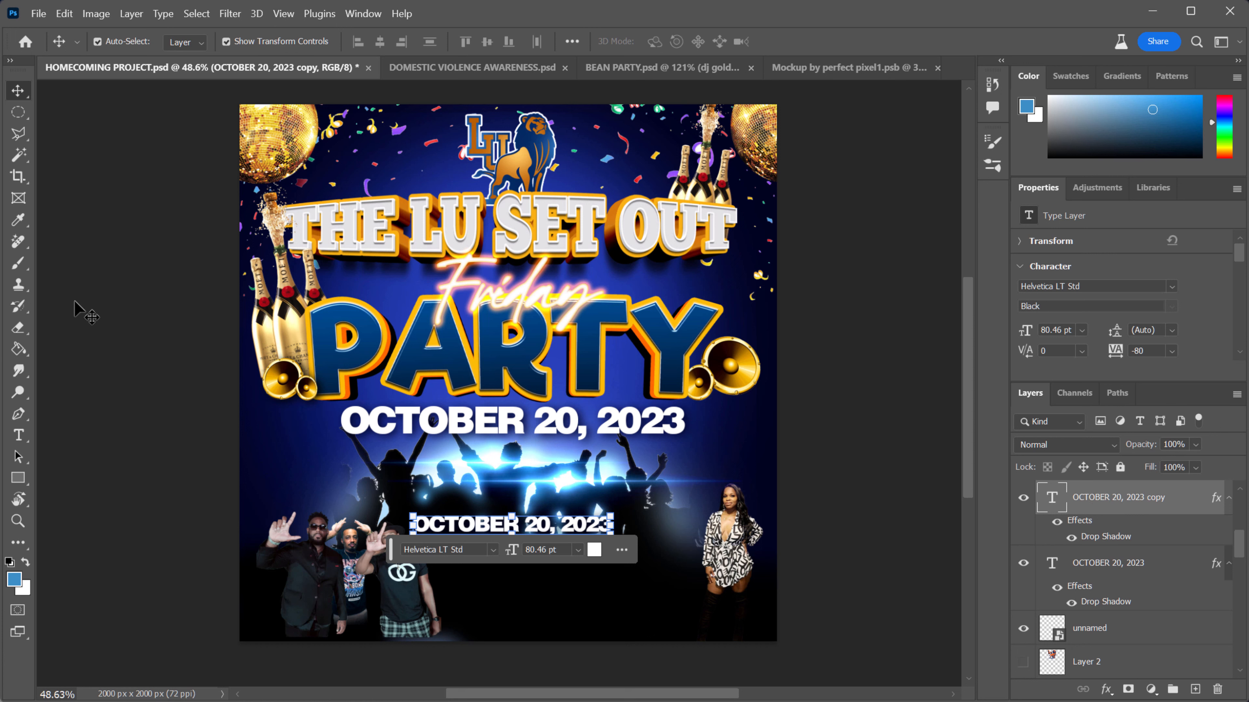
# - Replace the wording of the smaller copied date text with LAS LOCAS
pyautogui.click(19, 436)
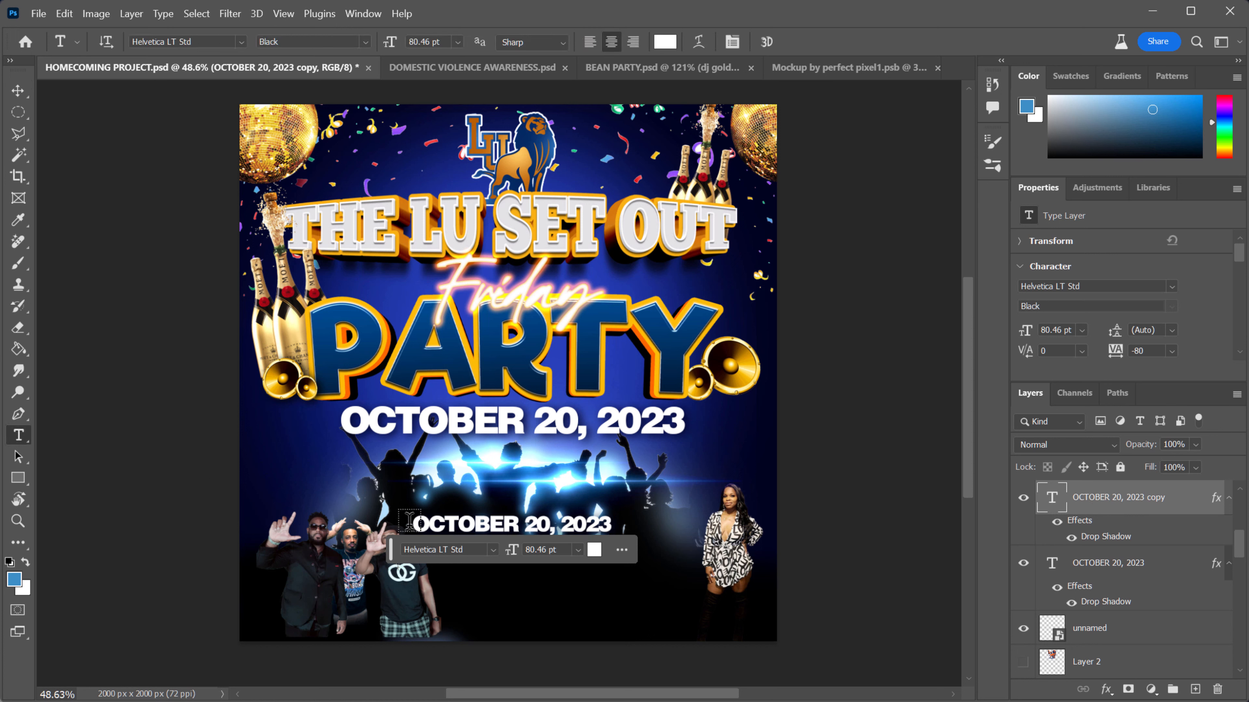
pyautogui.moveTo(417, 525); pyautogui.dragTo(630, 531)
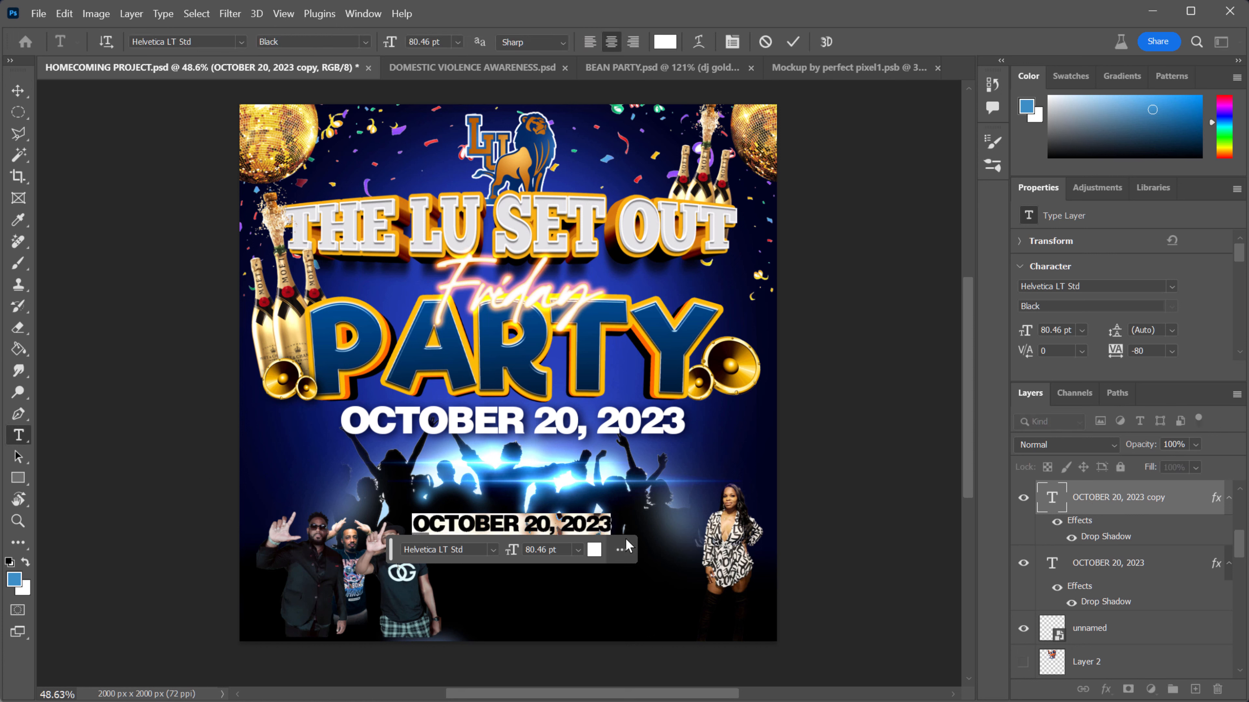
pyautogui.hotkey('ctrl', 'a')
pyautogui.write('LA')
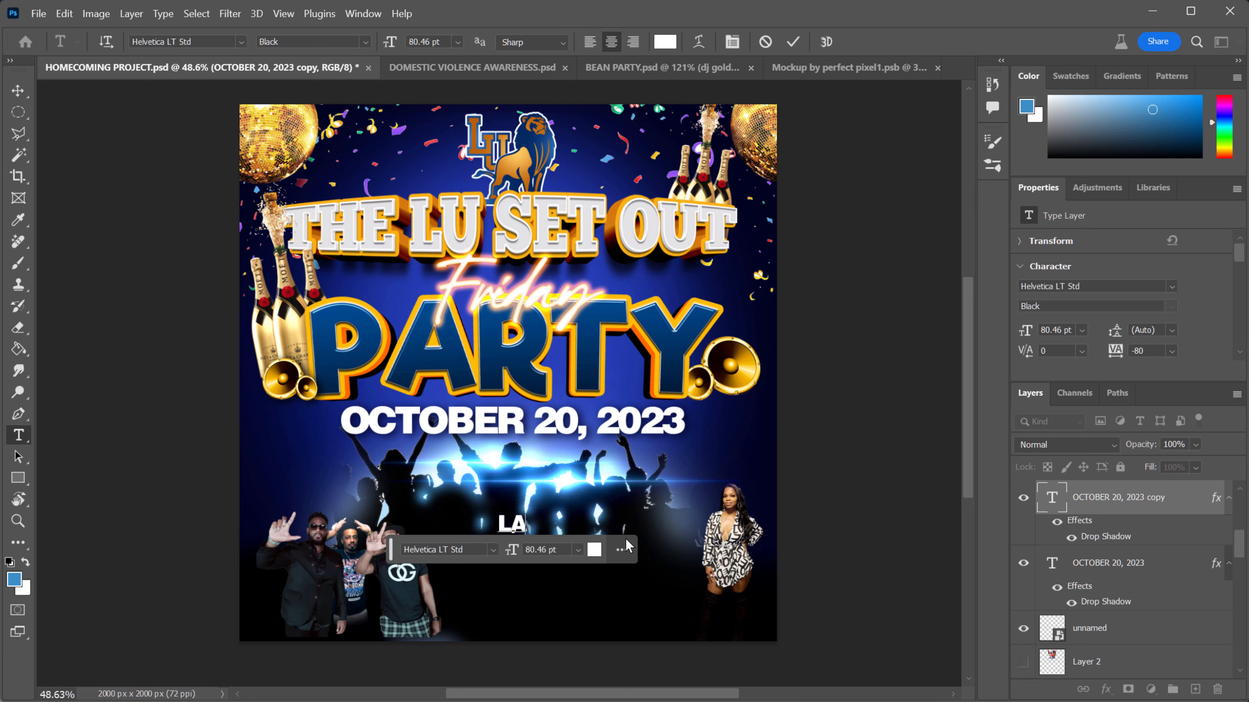
pyautogui.write('S LOCAS')
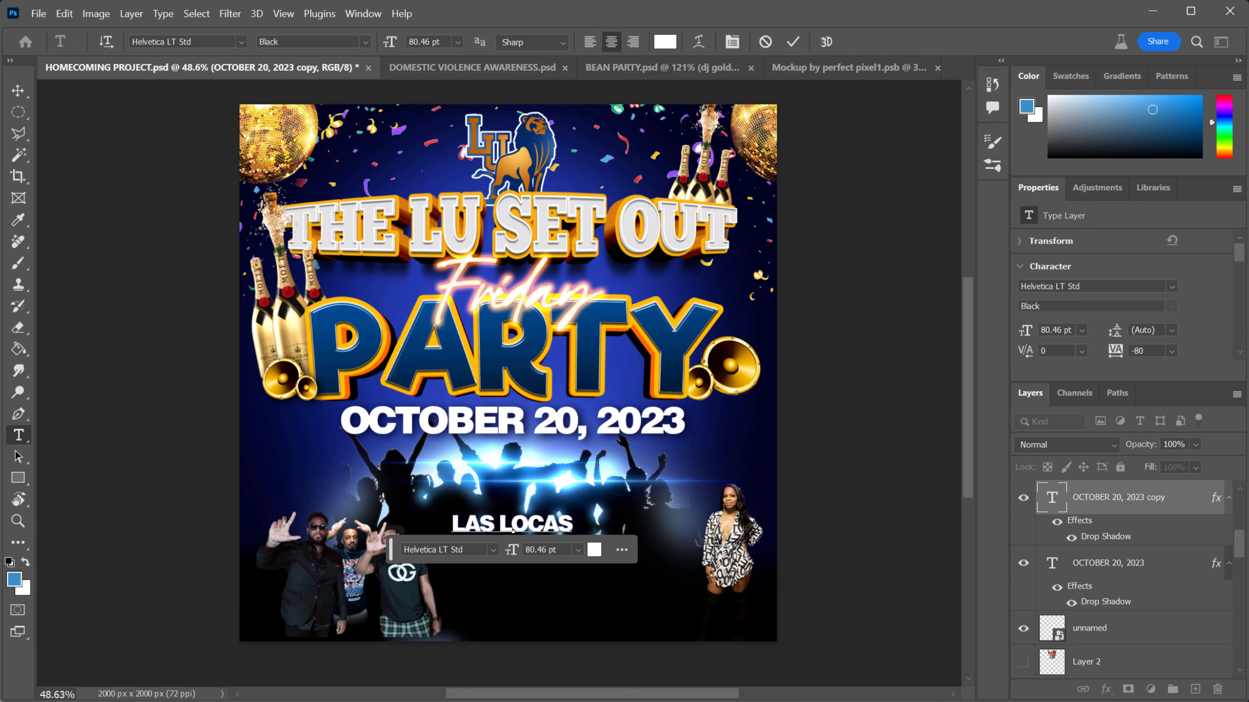
pyautogui.click(18, 91)
# - Duplicate the LAS LOCAS text layer and move the copy straight down to sit directly beneath the original
pyautogui.moveTo(1142, 508); pyautogui.dragTo(1195, 689)
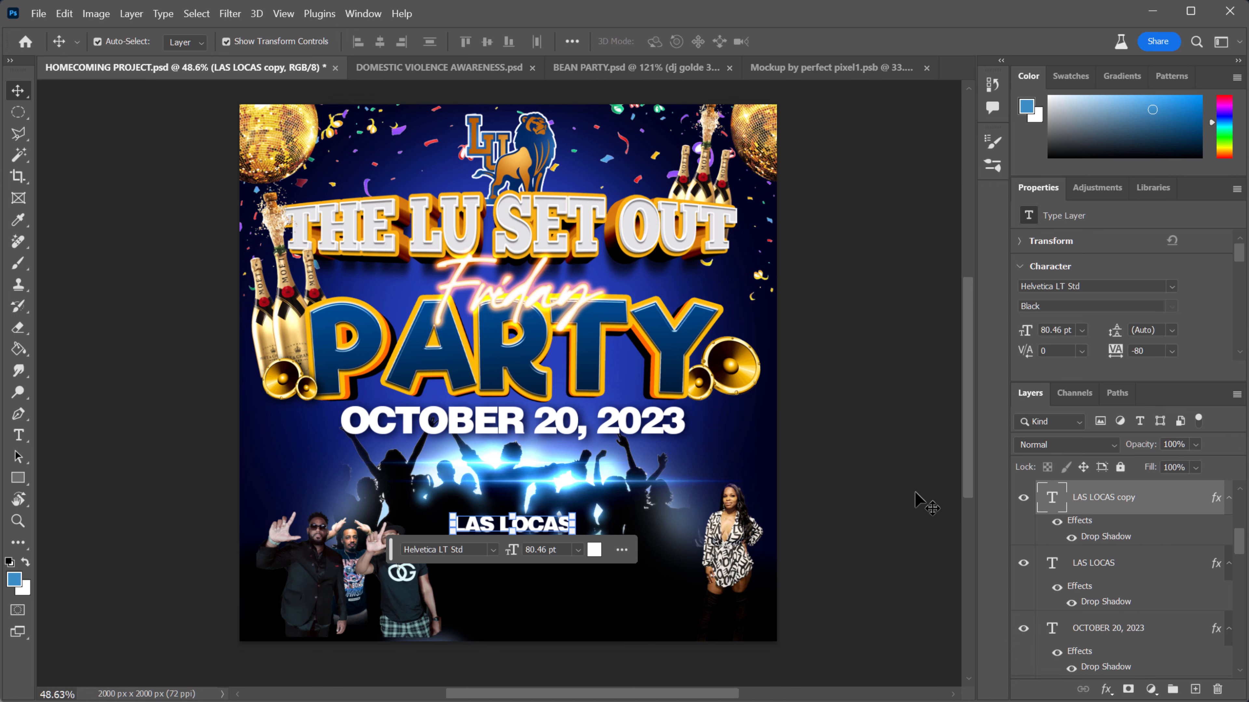
pyautogui.hotkey('shift', 'Down')
pyautogui.hotkey('shift', 'Down')
pyautogui.hotkey('shift', 'Down')
pyautogui.hotkey('shift', 'Down')
pyautogui.hotkey('shift', 'Down')
pyautogui.hotkey('shift', 'Down')
pyautogui.hotkey('shift', 'Down')
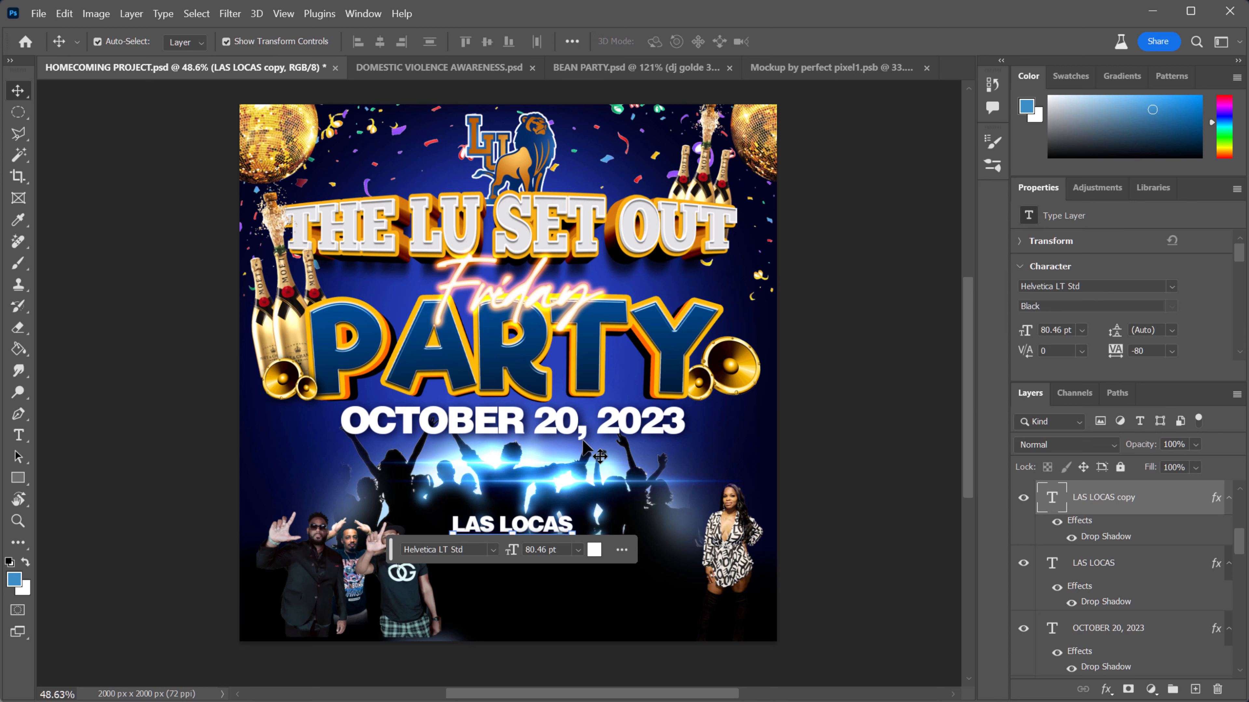
# - Move the woman into the flyer's lower-right corner and scale the three men down to about 580 px wide in the lower-left corner
pyautogui.click(729, 543)
pyautogui.moveTo(729, 543); pyautogui.dragTo(748, 574)
pyautogui.click(412, 591)
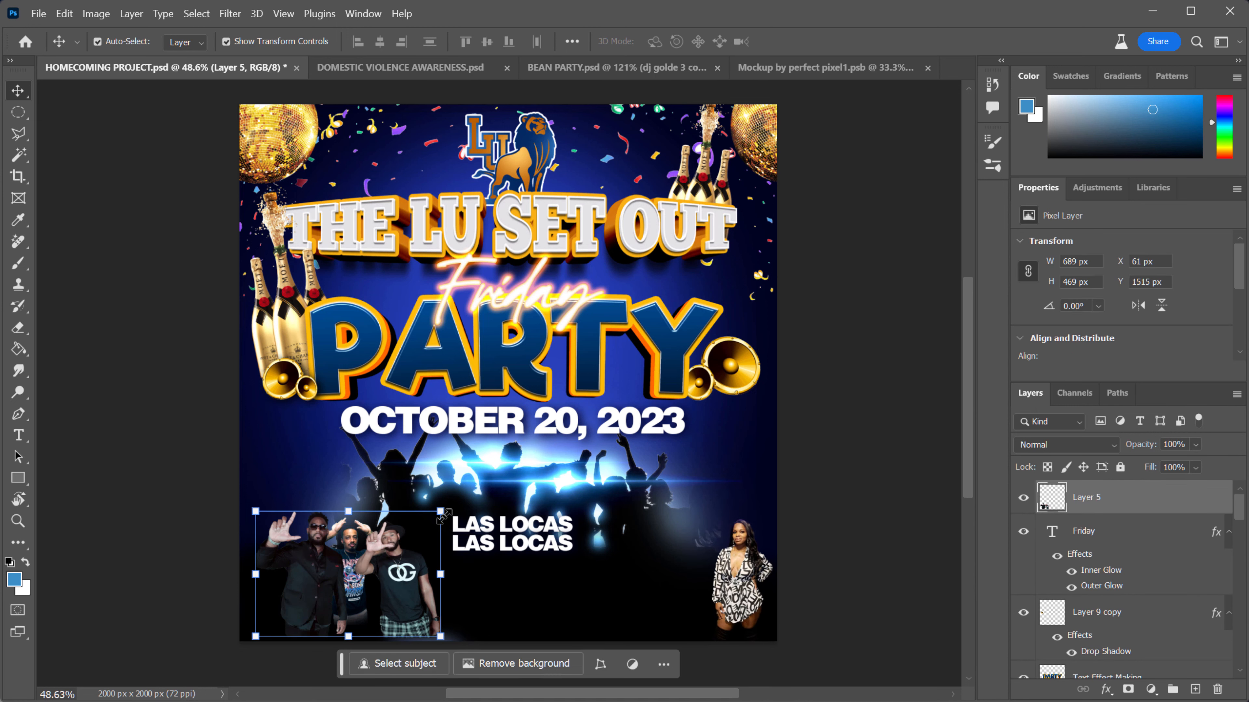
pyautogui.moveTo(440, 514); pyautogui.dragTo(413, 532)
pyautogui.moveTo(386, 585); pyautogui.dragTo(380, 586)
pyautogui.press('Return')
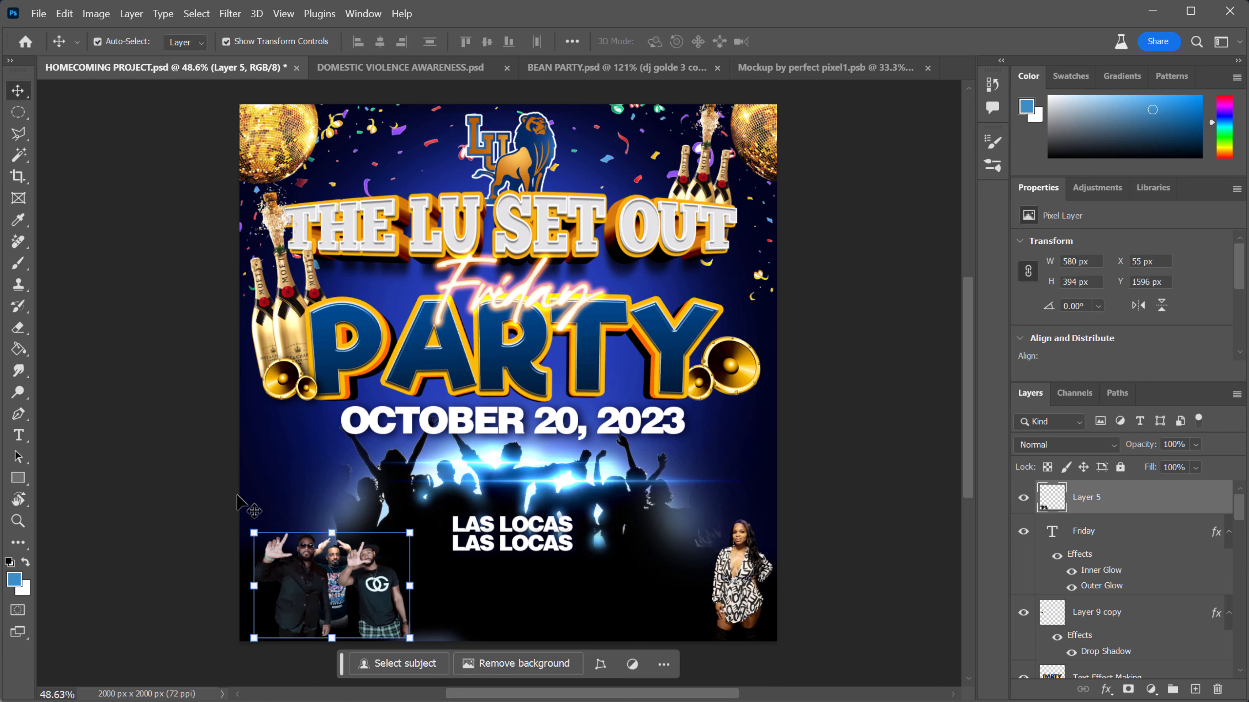
# - Replace the wording of the lower LAS LOCAS copy with the venue's full street address, including city, state and ZIP code
pyautogui.click(20, 436)
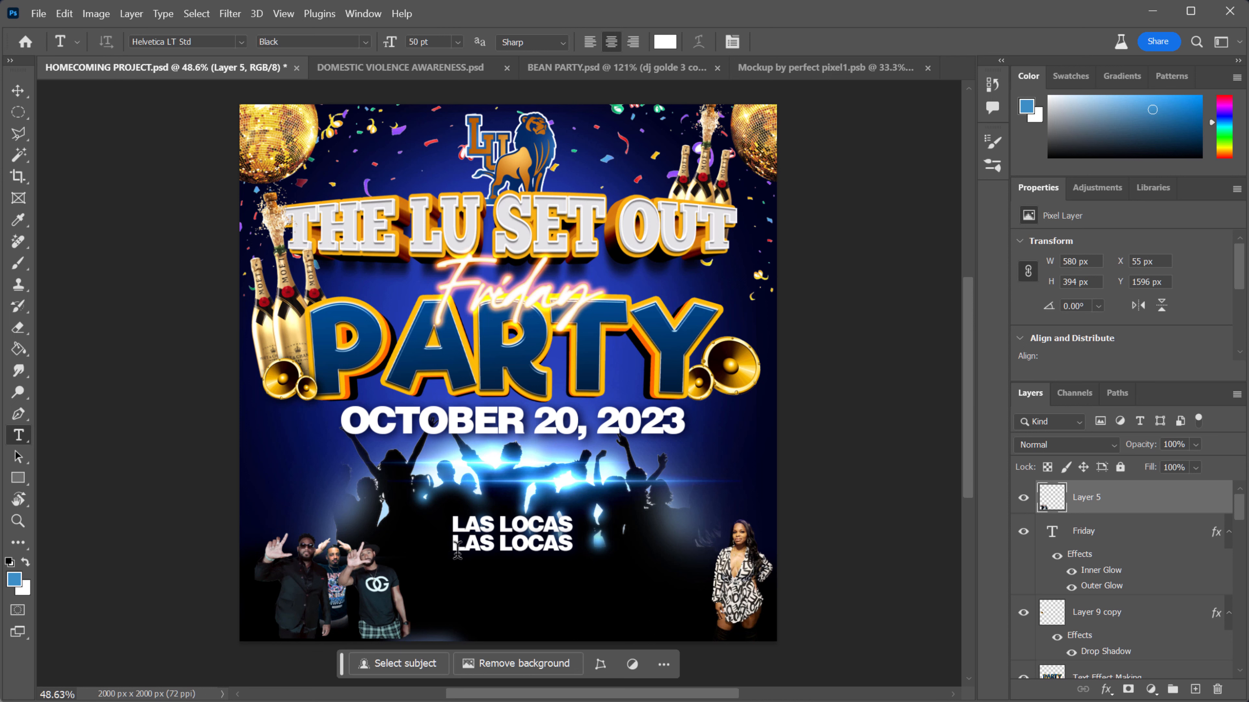
pyautogui.moveTo(457, 551); pyautogui.dragTo(595, 565)
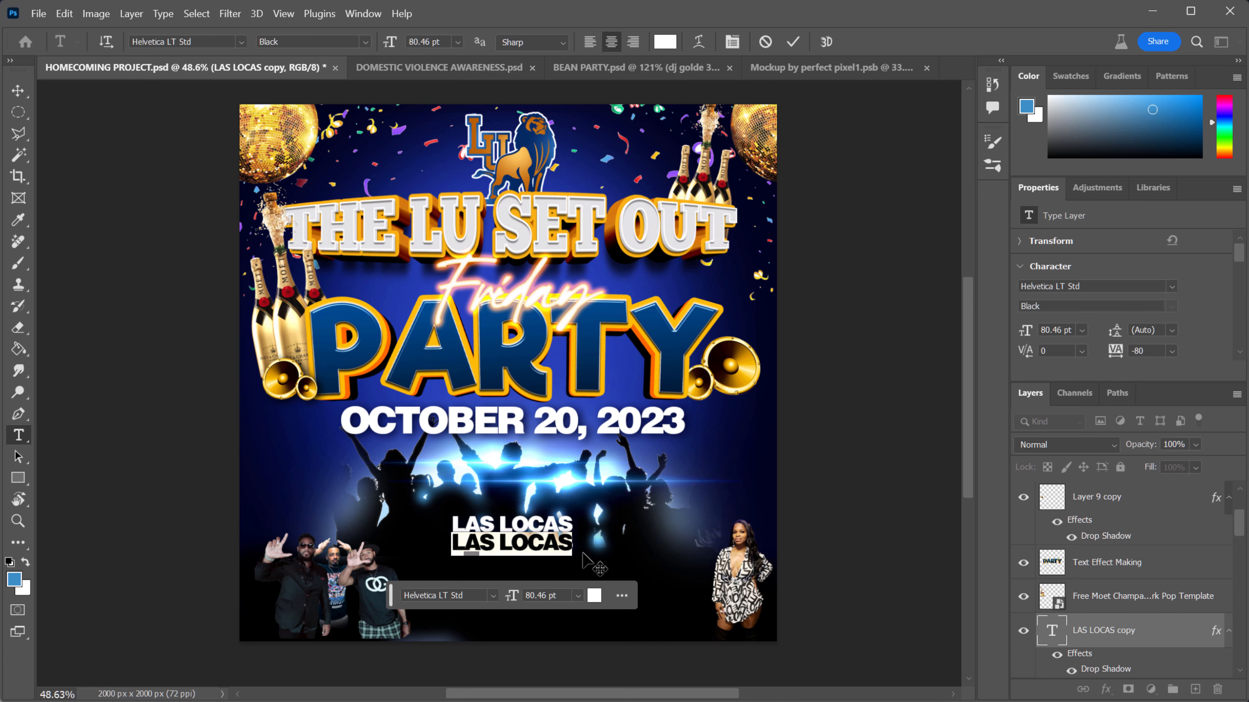
pyautogui.write('315')
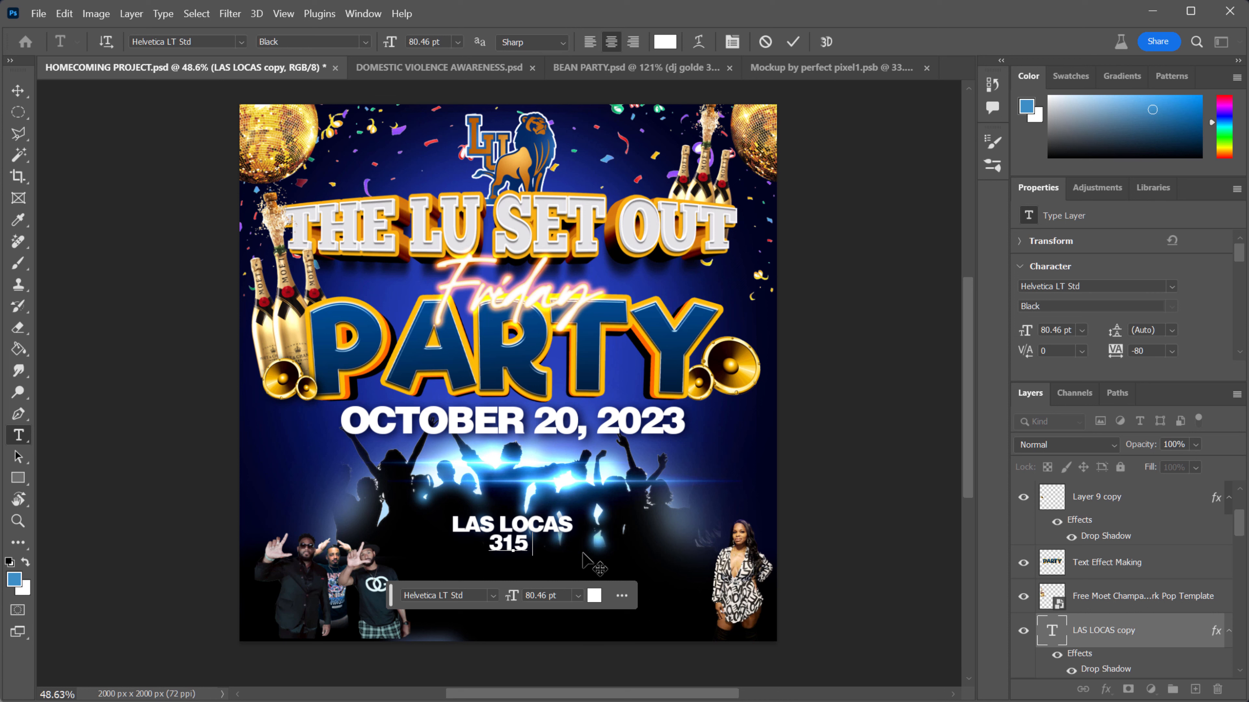
pyautogui.write(' E. SHE')
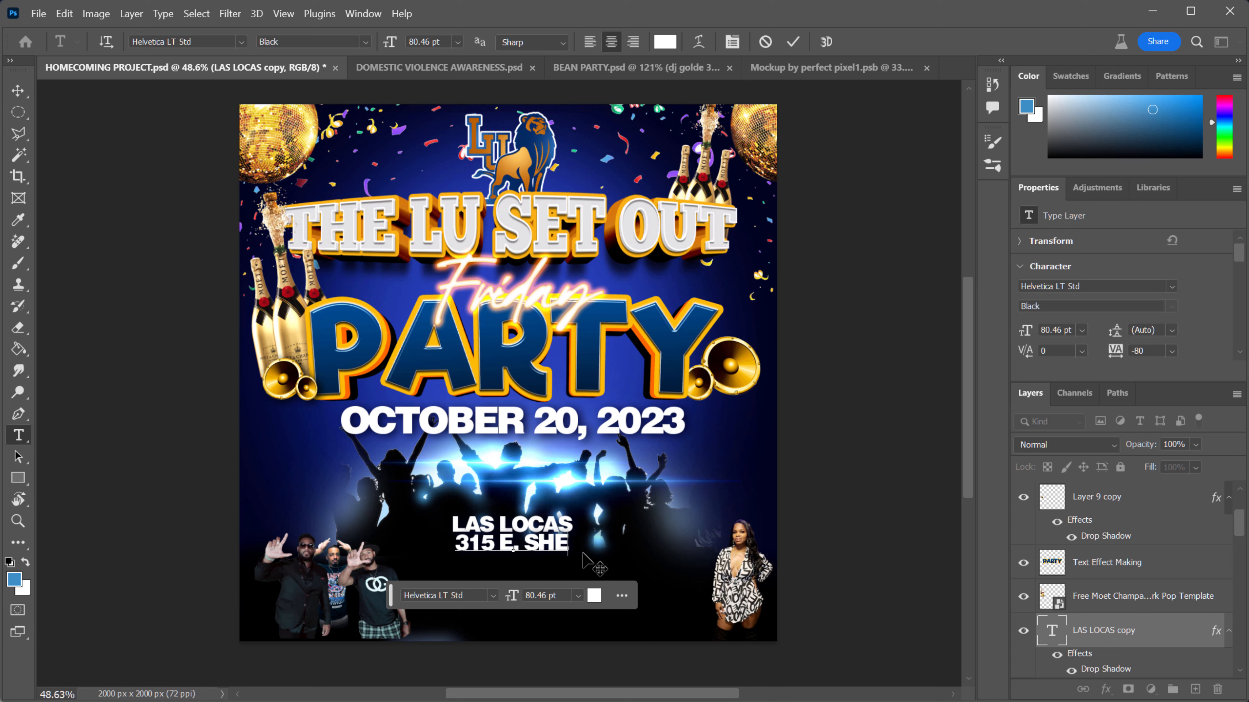
pyautogui.write('RIDAN')
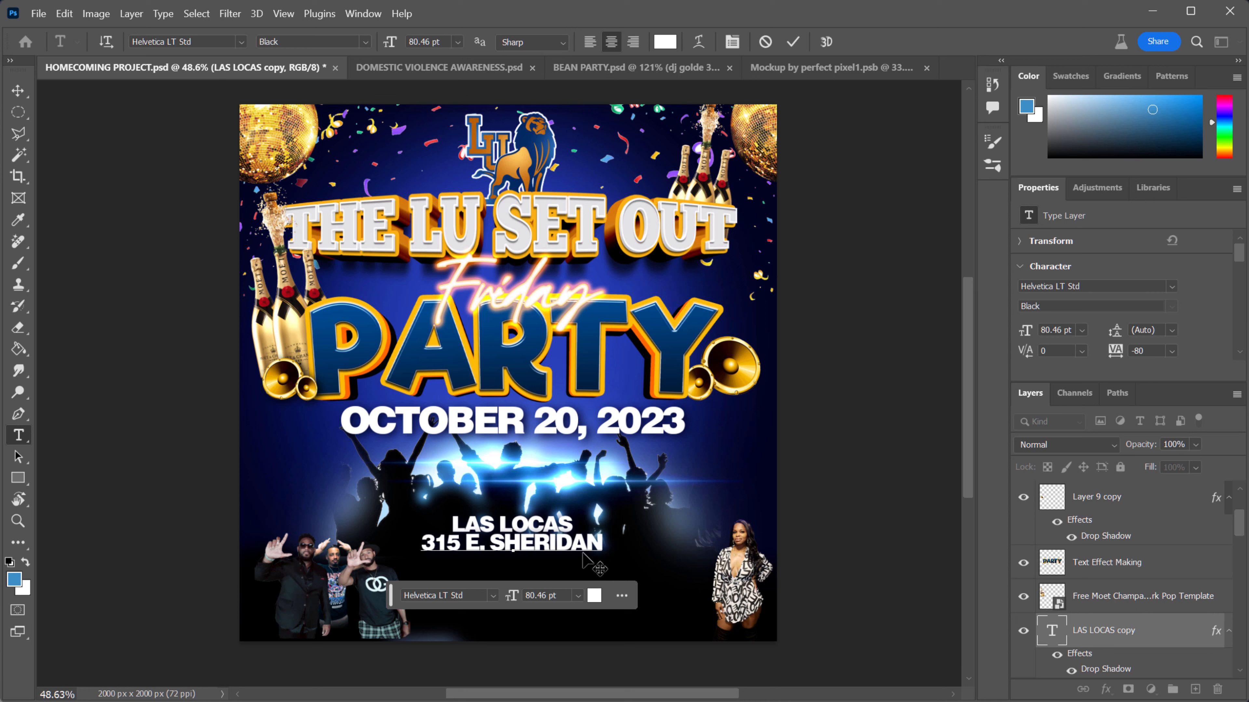
pyautogui.write(' AVE.')
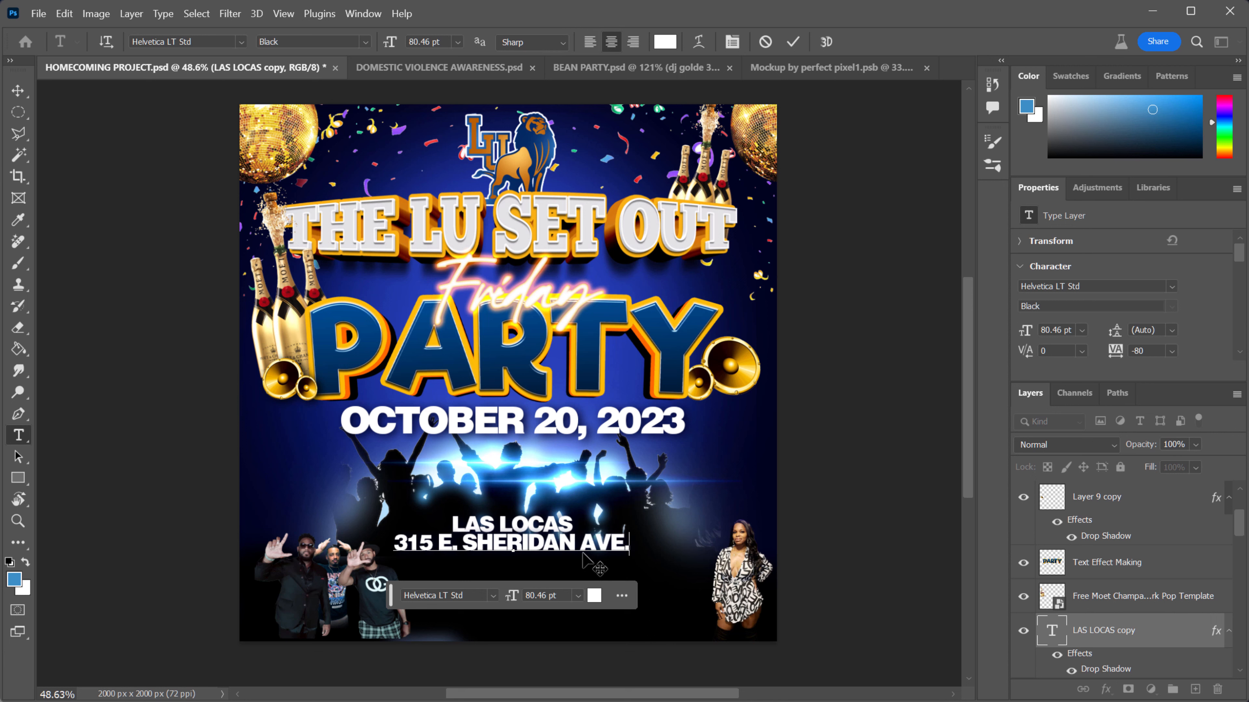
pyautogui.write(' OKL')
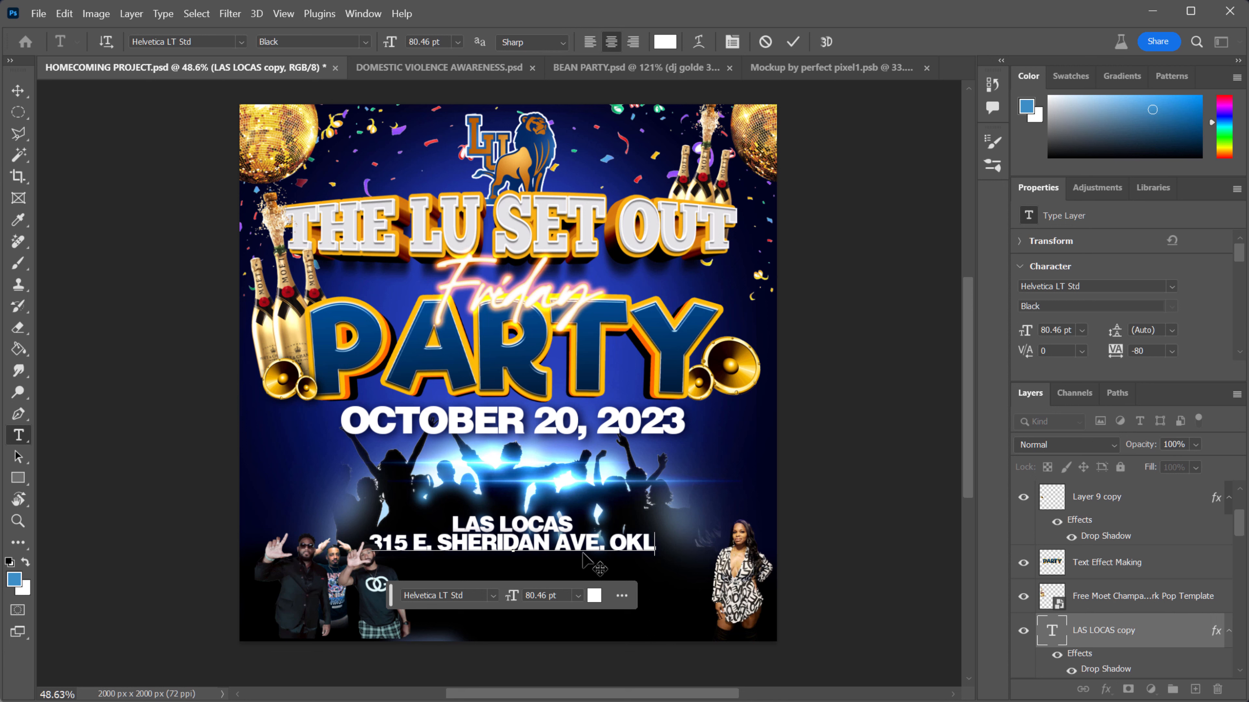
pyautogui.write('AHOMA')
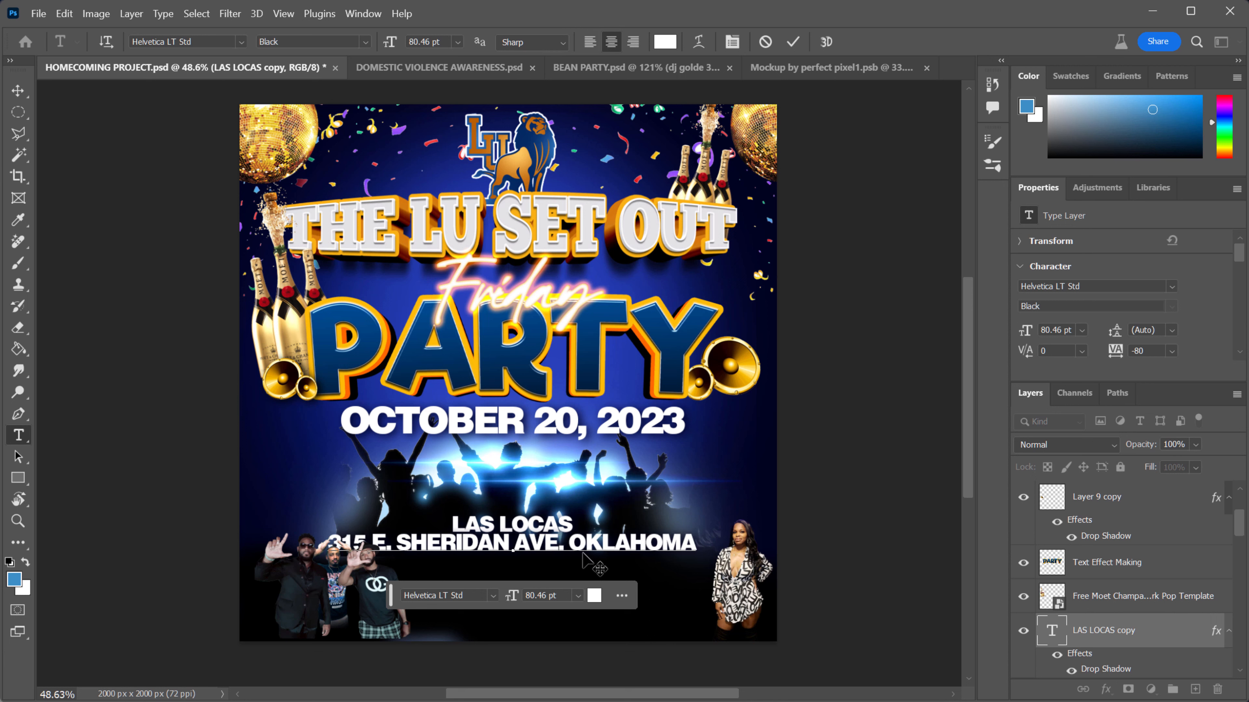
pyautogui.write(' CITY')
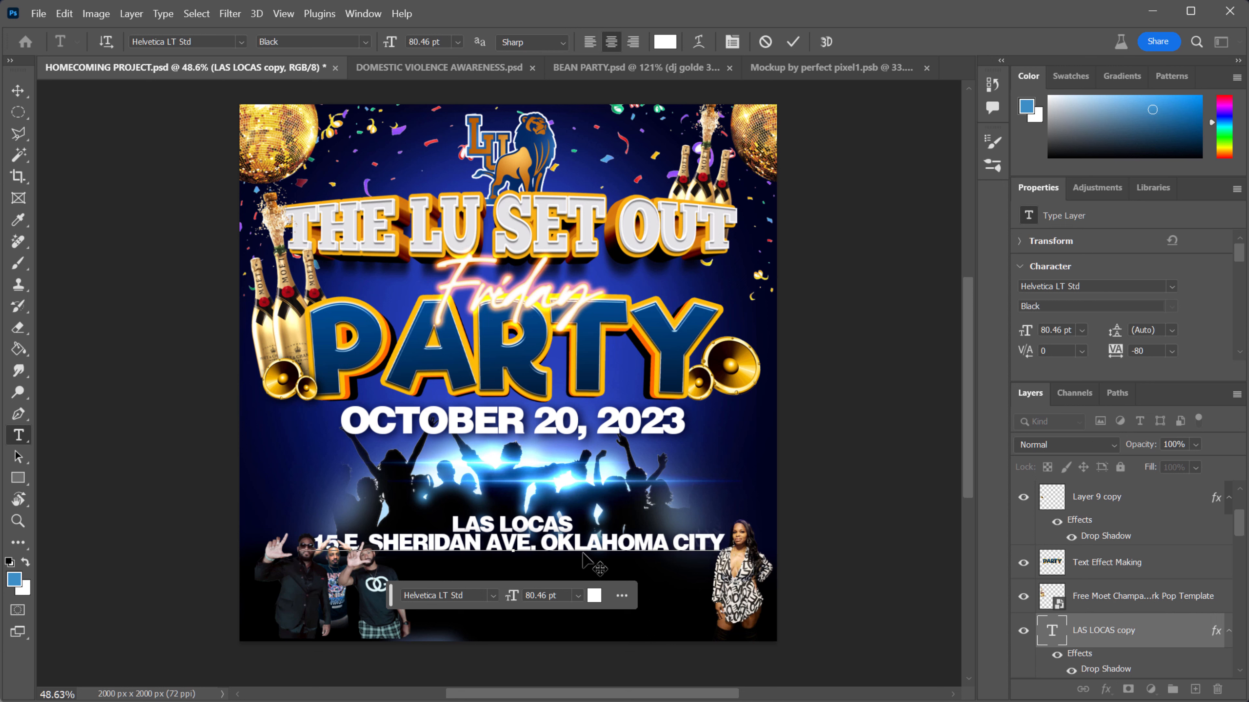
pyautogui.write(', OK')
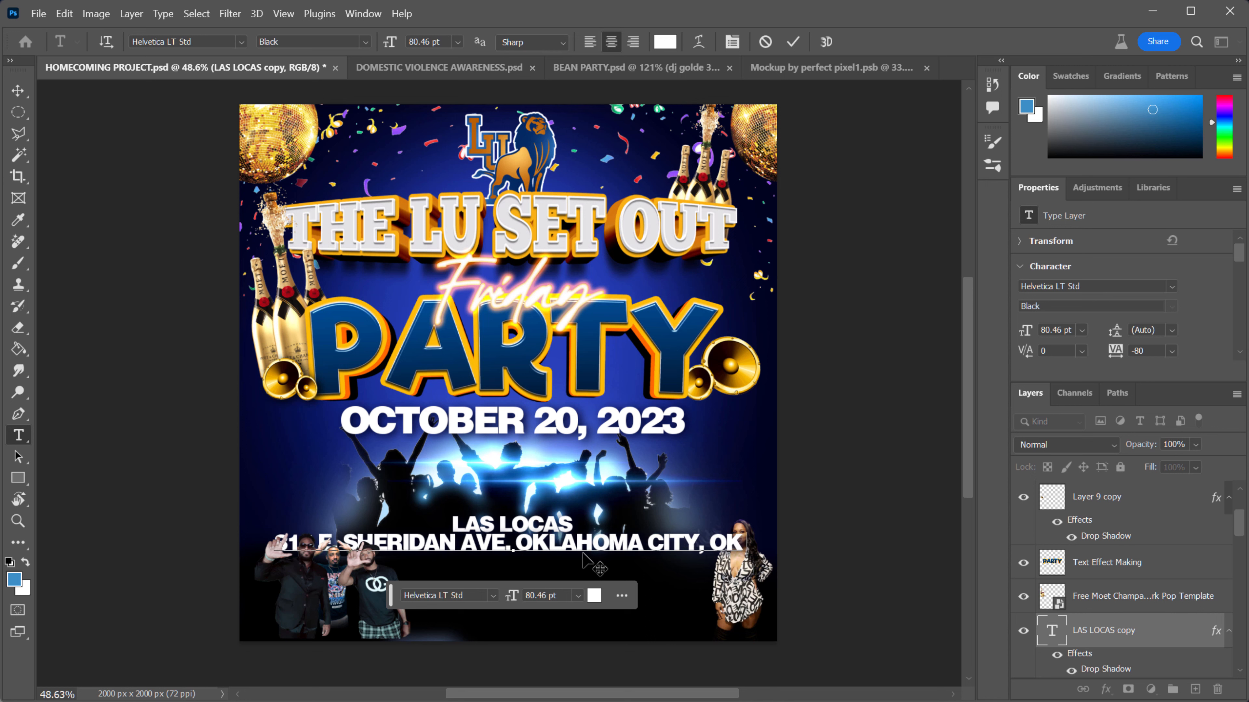
pyautogui.write(' 73')
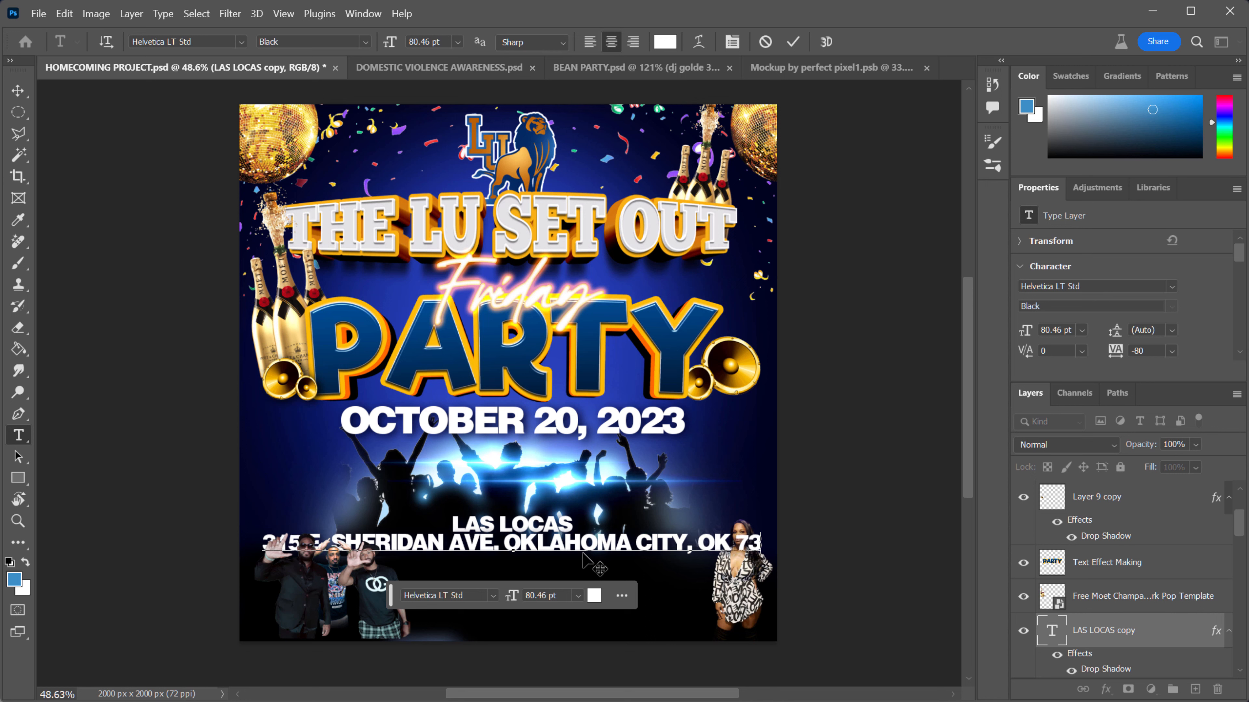
pyautogui.write('104')
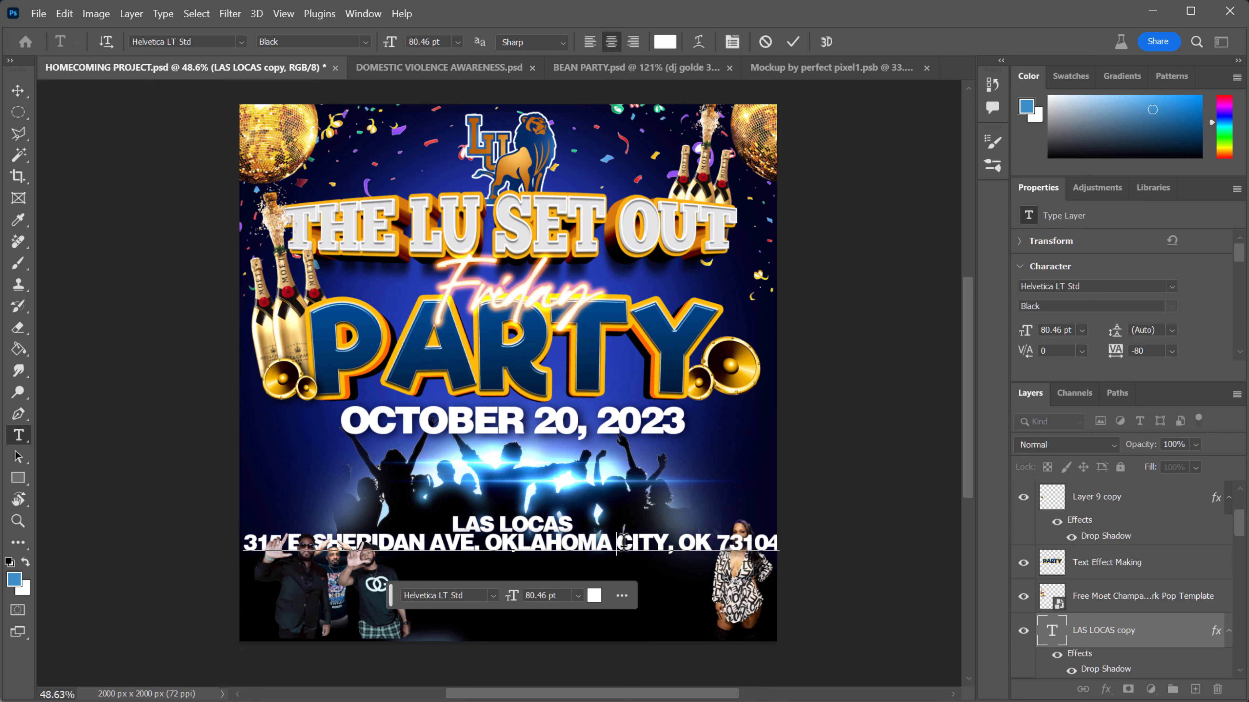
pyautogui.moveTo(622, 541); pyautogui.dragTo(666, 546)
pyautogui.tripleClick(694, 542)
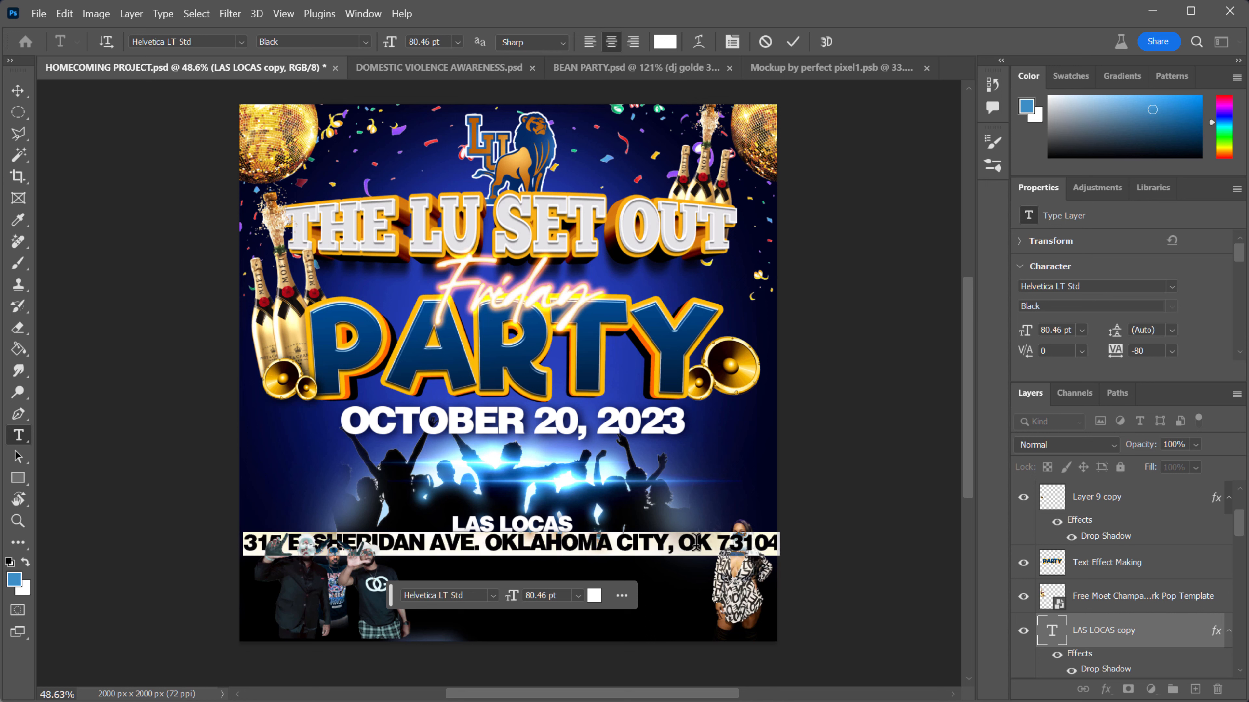
pyautogui.click(17, 91)
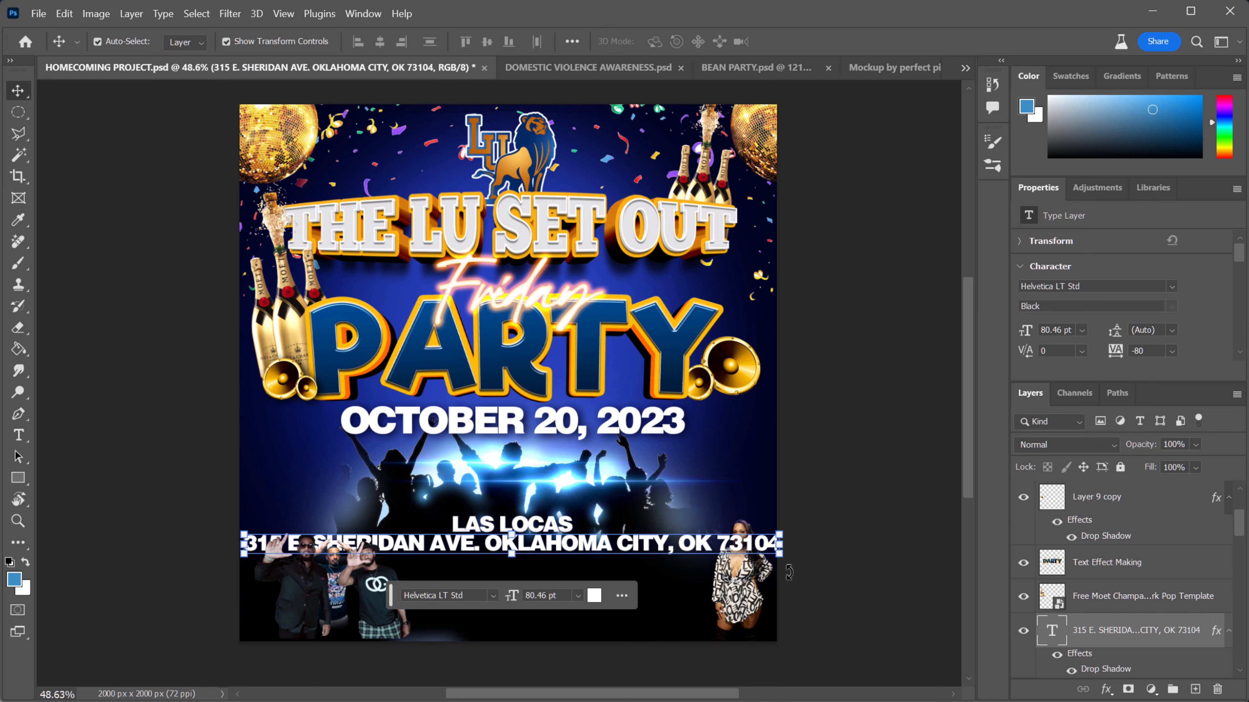
# - Scale the address line down to 62.19 pt and centre it beneath LAS LOCAS
pyautogui.moveTo(786, 545); pyautogui.dragTo(659, 551)
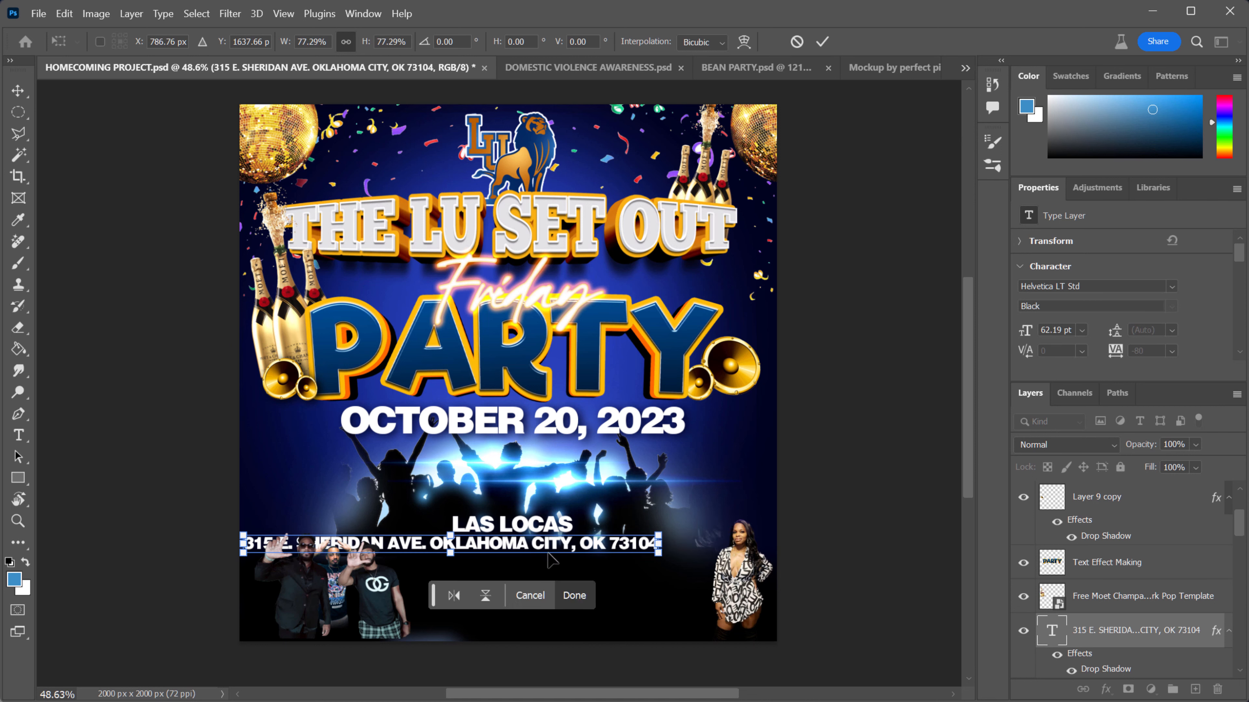
pyautogui.moveTo(547, 548); pyautogui.dragTo(612, 555)
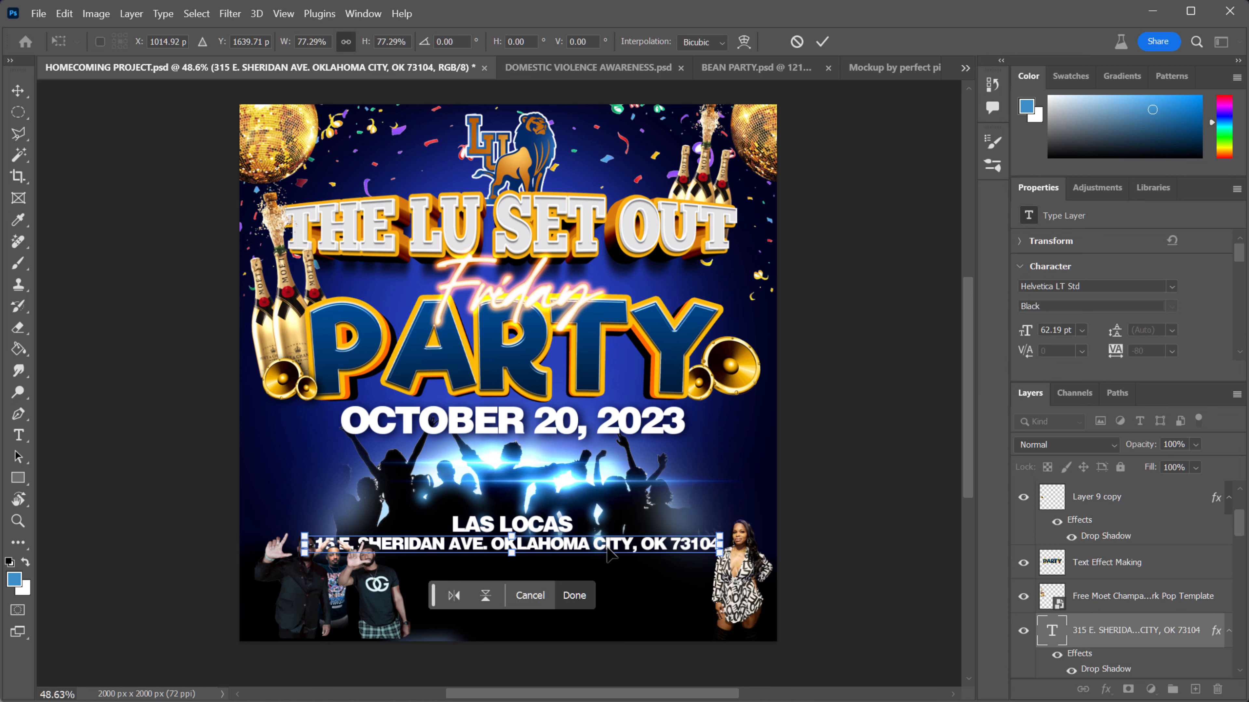
pyautogui.press('Return')
# - Try the Ikaros Regular font on the whole address line
pyautogui.click(24, 438)
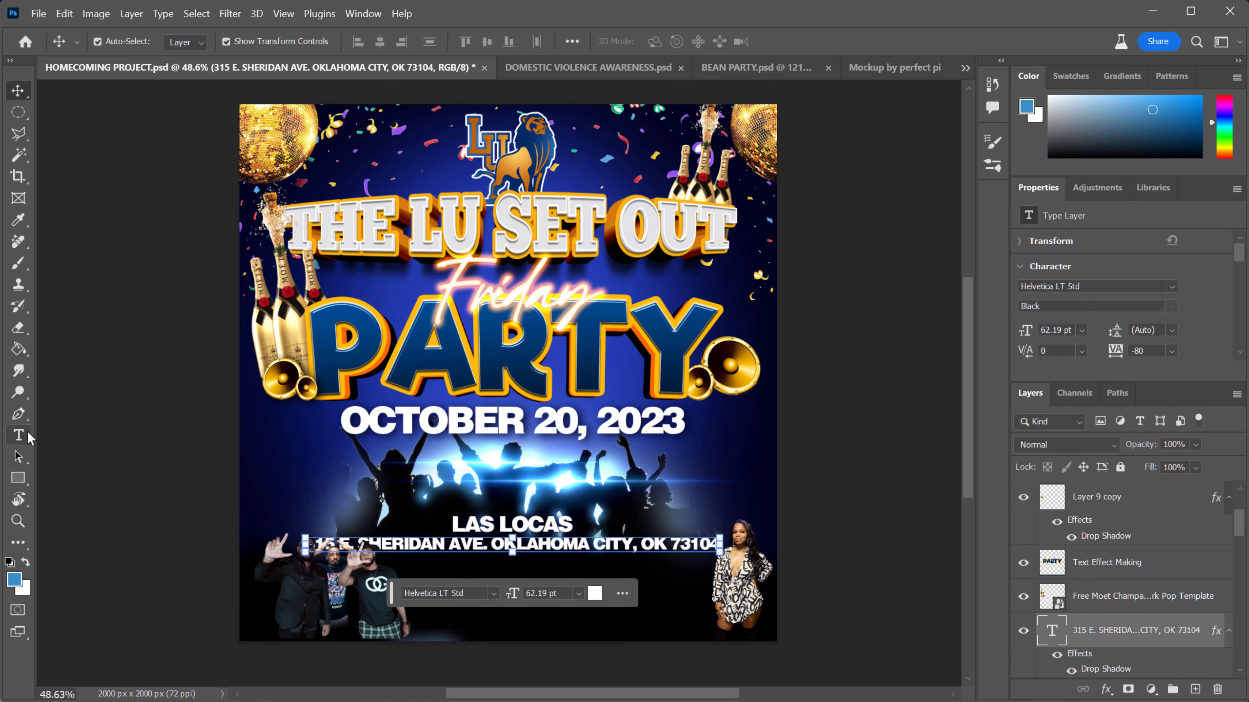
pyautogui.click(673, 549)
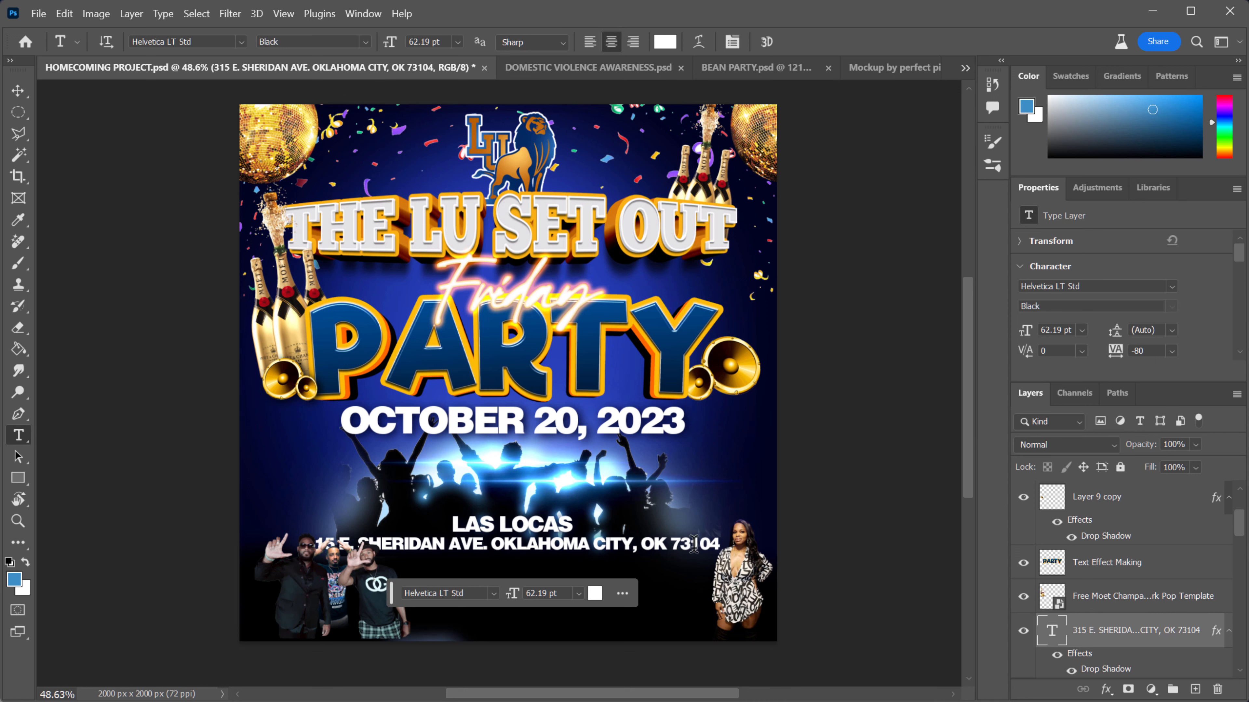
pyautogui.hotkey('ctrl', 'a')
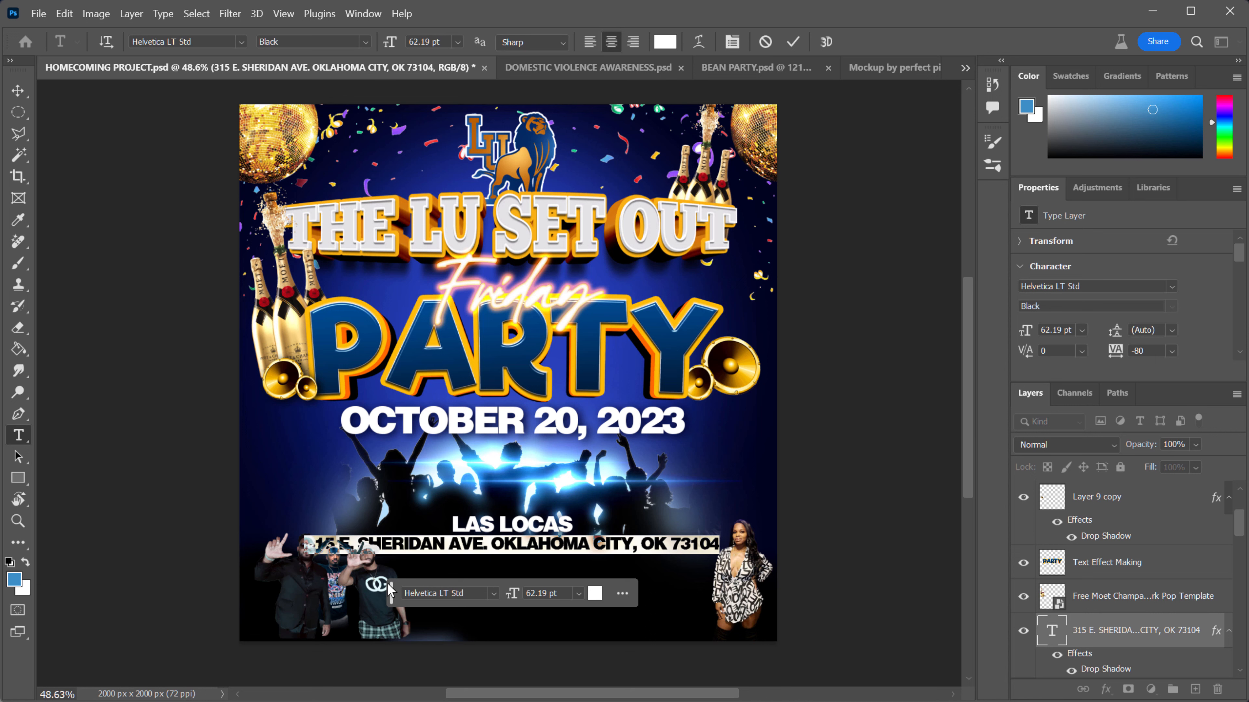
pyautogui.moveTo(389, 591); pyautogui.dragTo(430, 288)
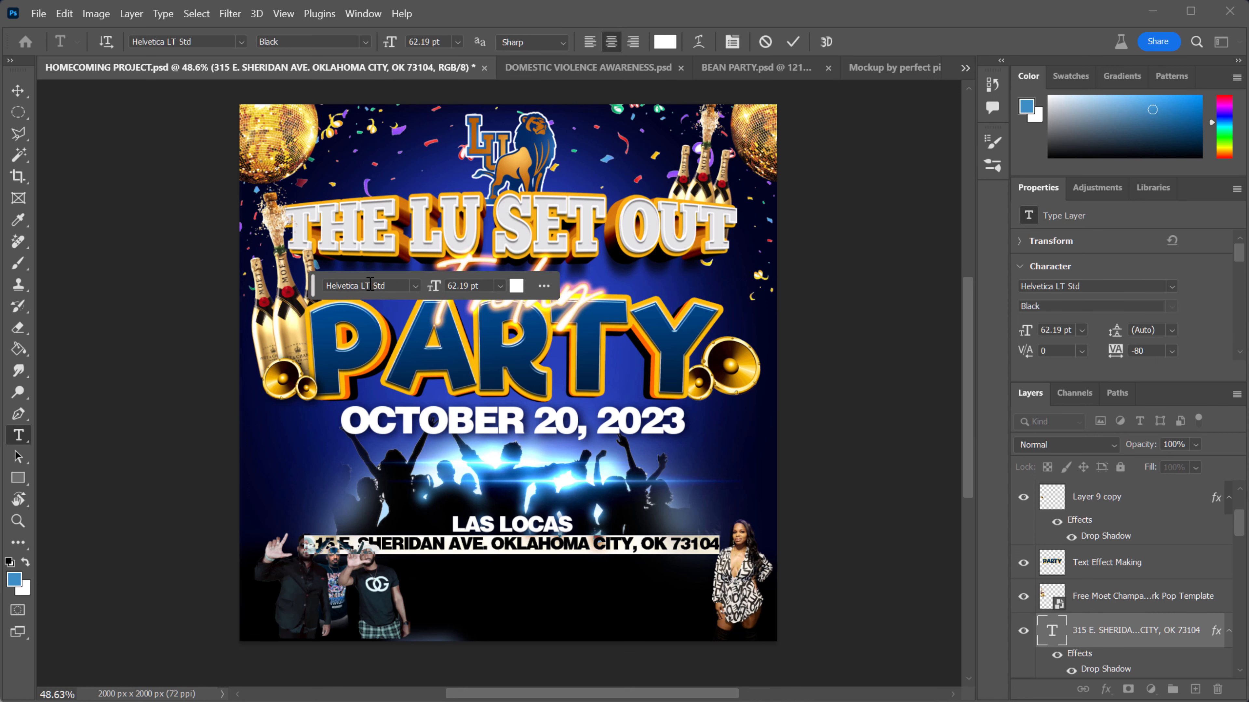
pyautogui.click(413, 287)
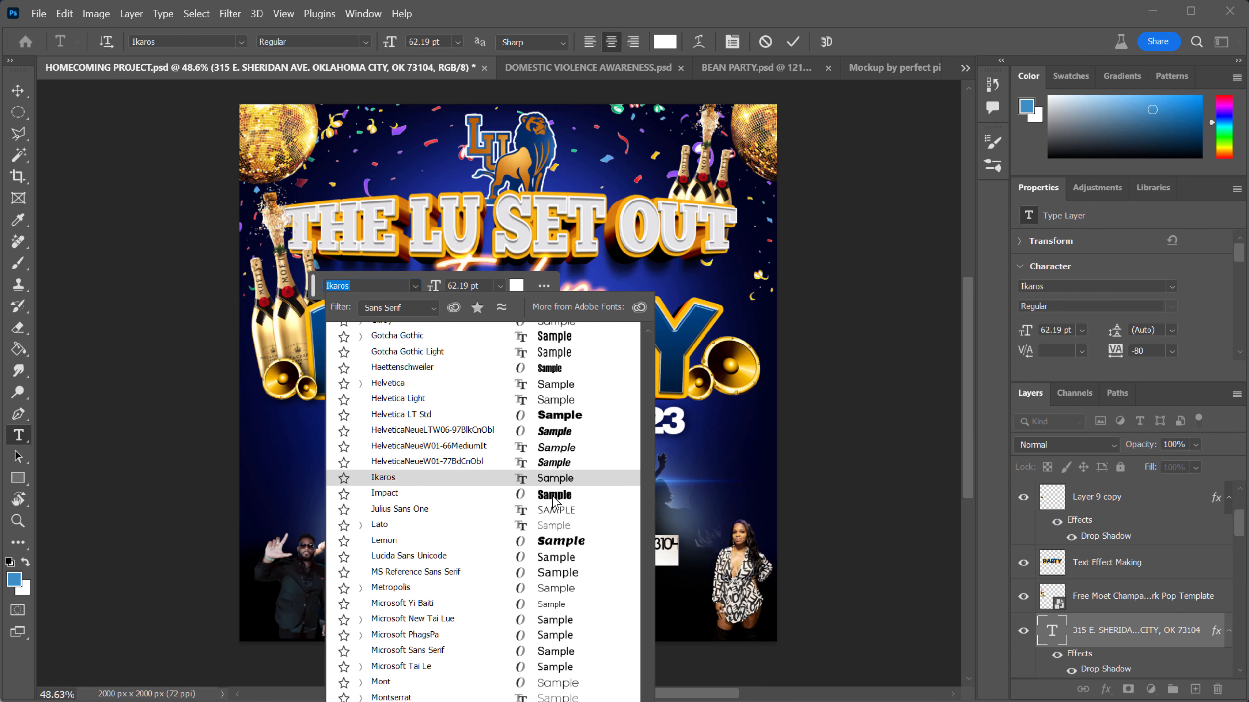
pyautogui.click(564, 481)
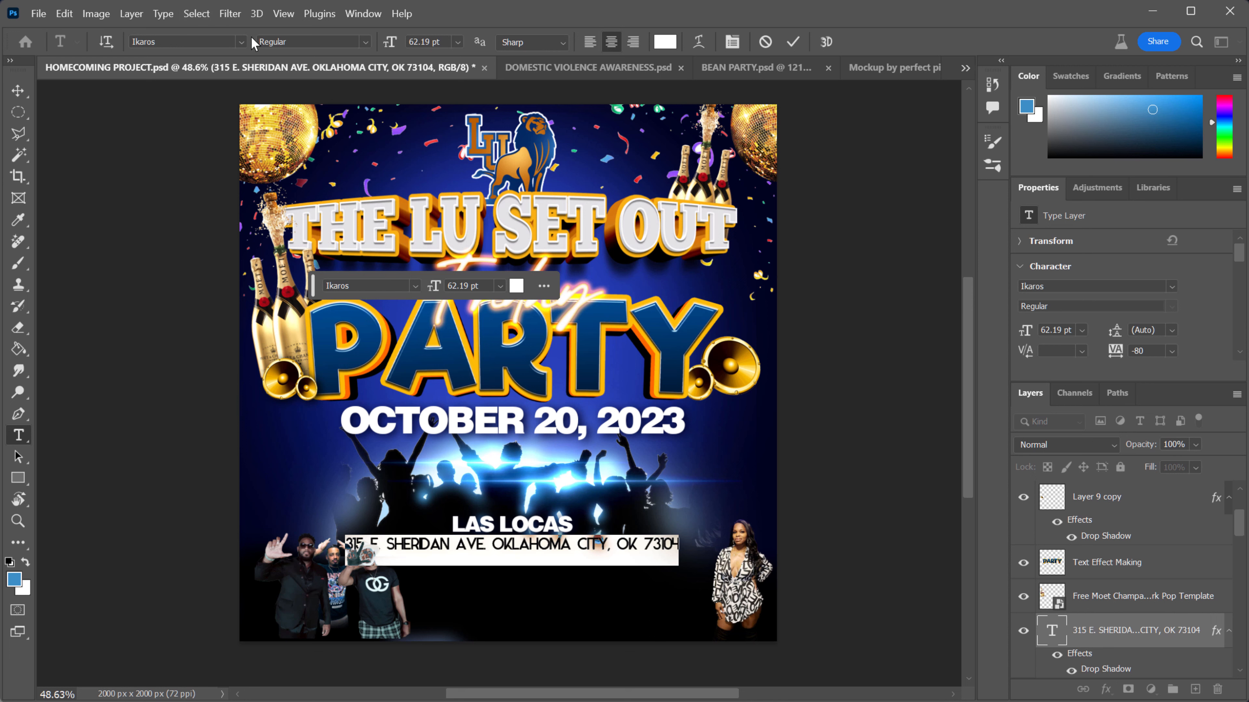
# - Preview other sans-serif fonts on the address line, including Lucida Sans Unicode, and return it to Helvetica LT Std Black
pyautogui.click(404, 544)
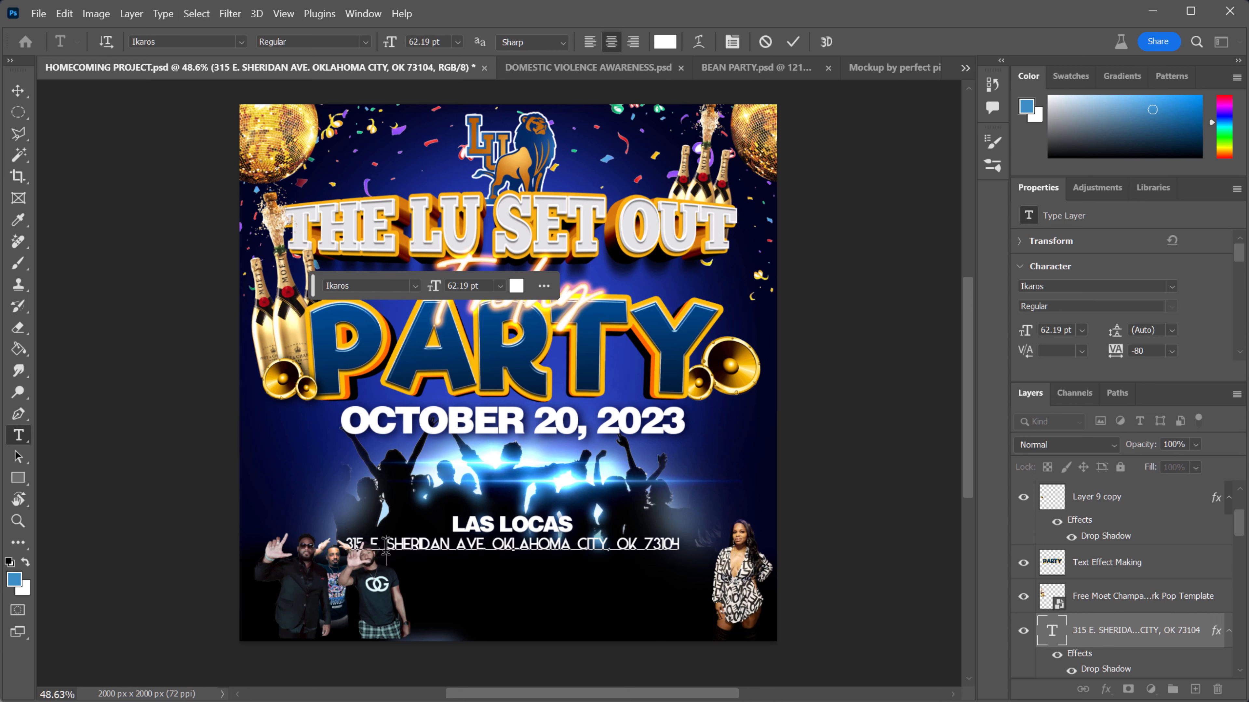
pyautogui.tripleClick(404, 544)
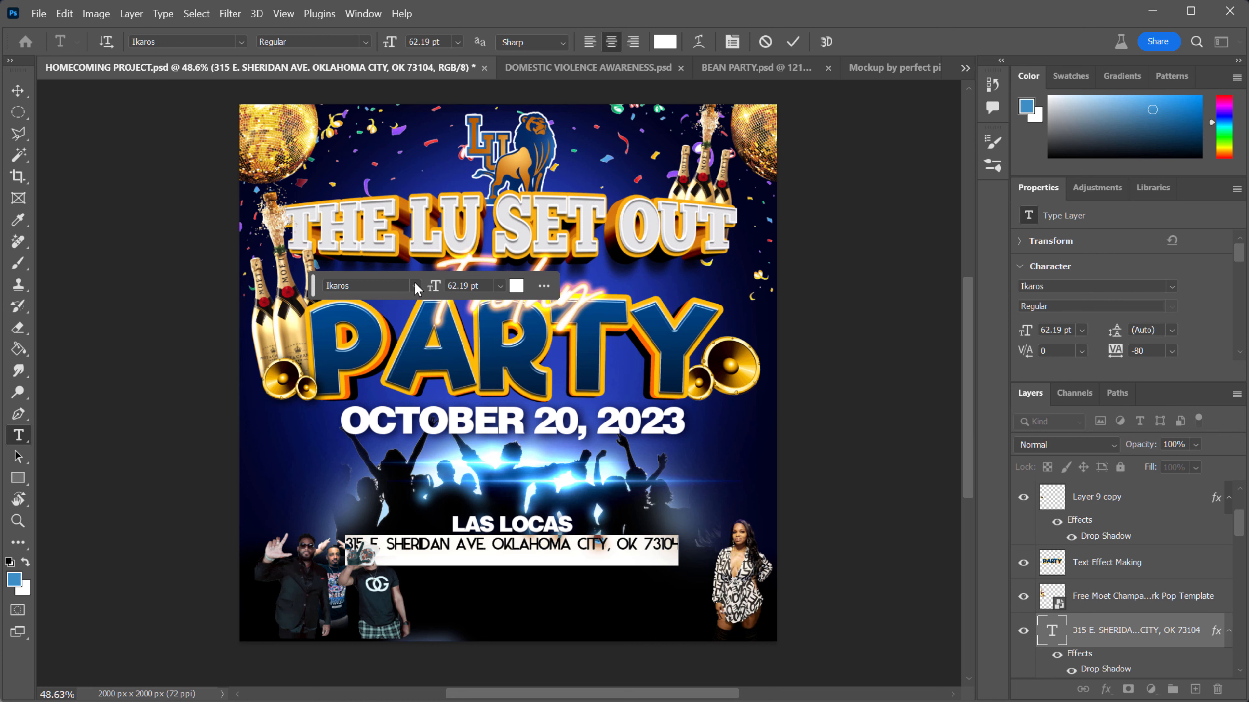
pyautogui.click(414, 283)
pyautogui.press('Up')
pyautogui.press('Up')
pyautogui.press('Up')
pyautogui.press('Up')
pyautogui.press('Up')
pyautogui.press('Up')
pyautogui.press('Up')
pyautogui.press('Up')
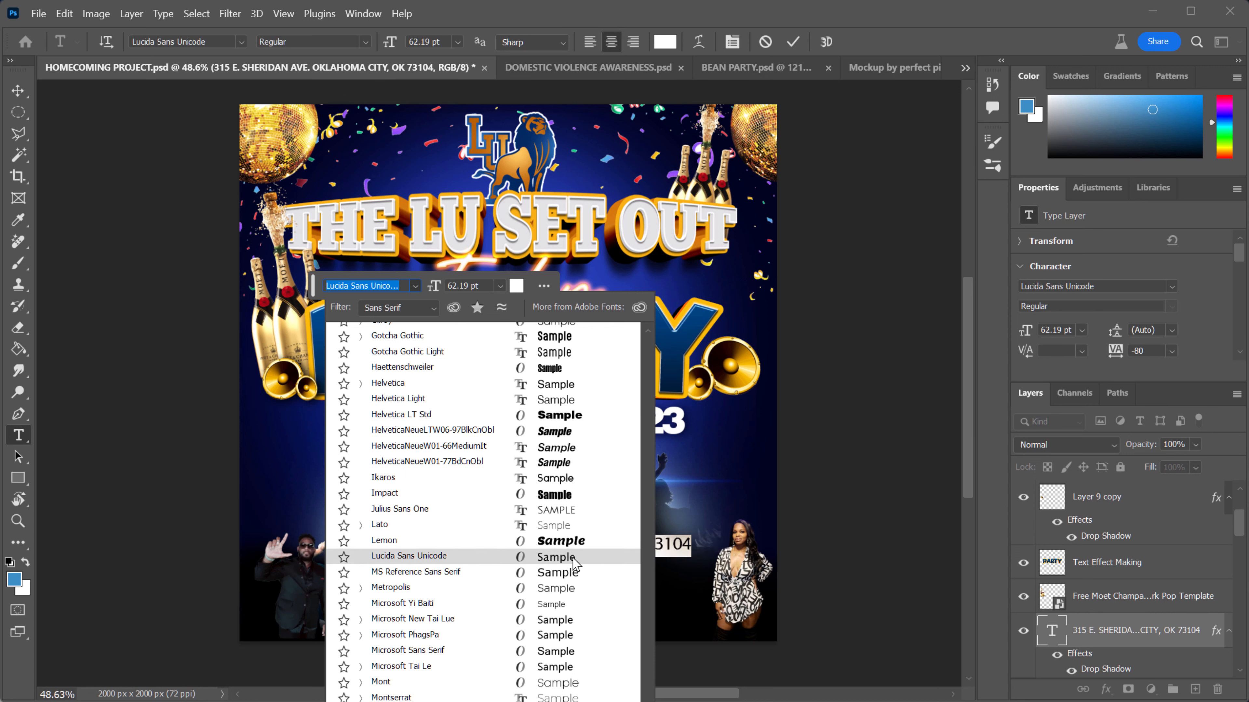
pyautogui.click(542, 419)
pyautogui.click(365, 42)
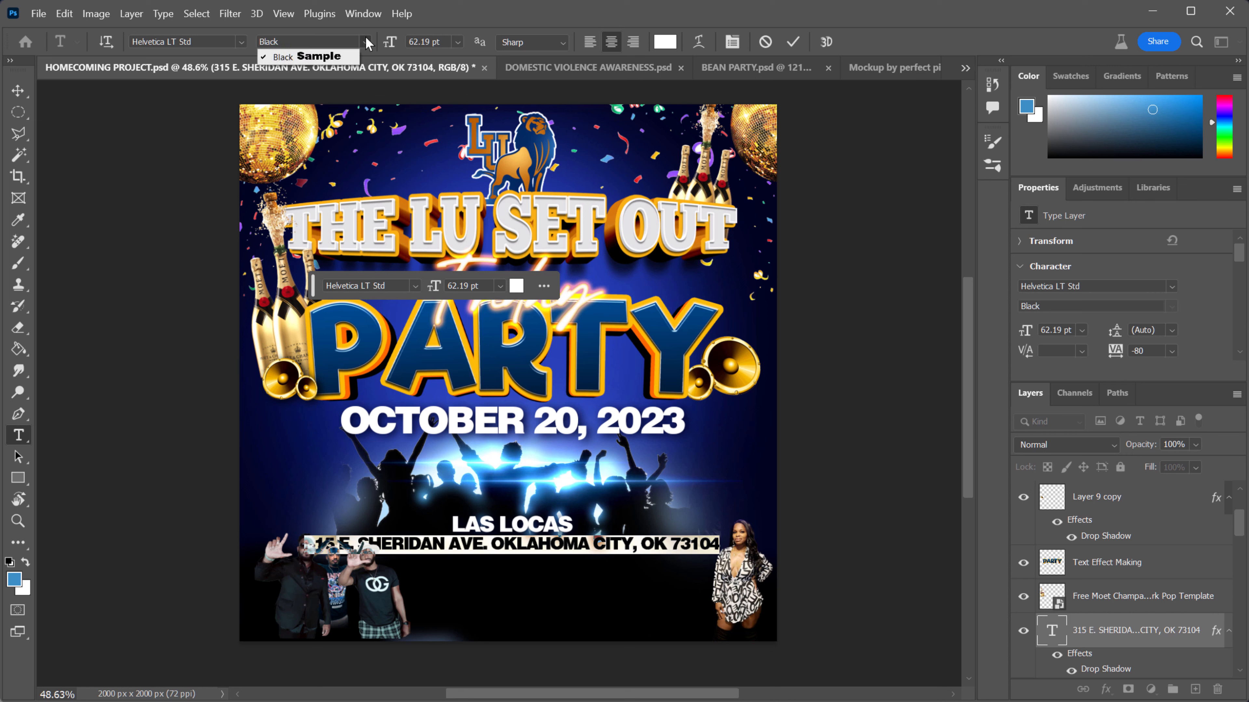
pyautogui.click(366, 43)
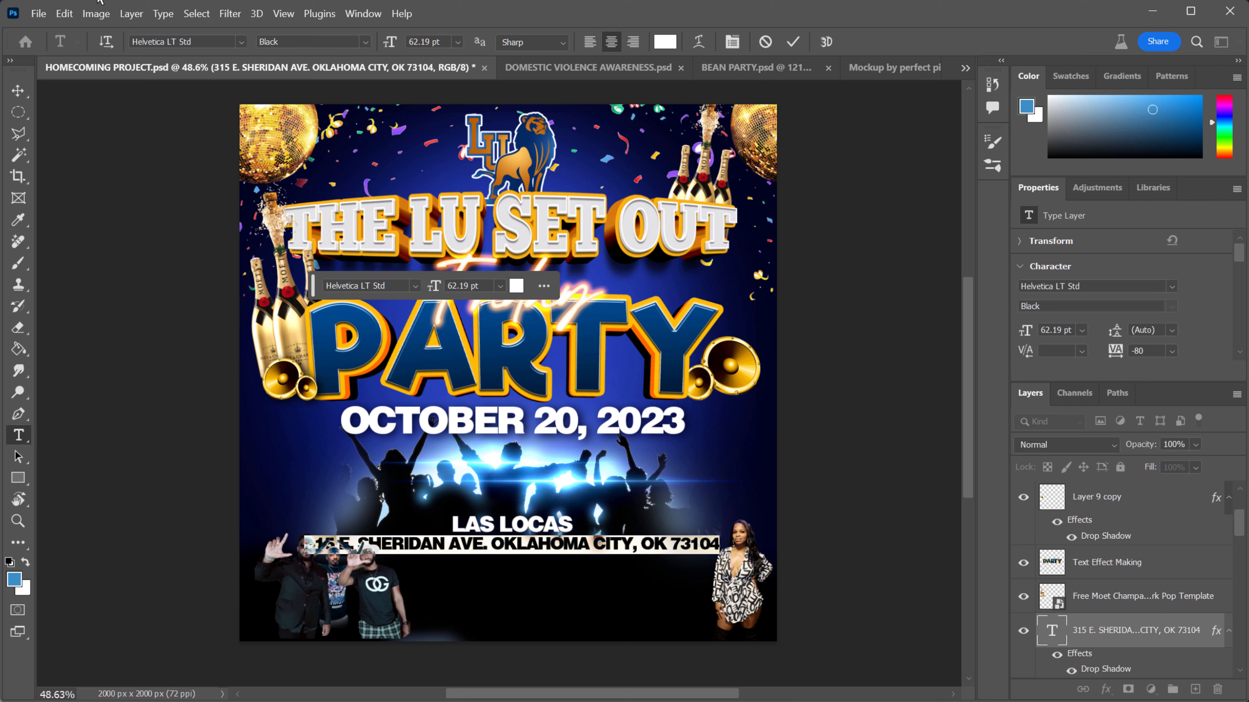
# - Change the address line's font to ContextRepriseBlackCondSSi Regular
pyautogui.click(415, 286)
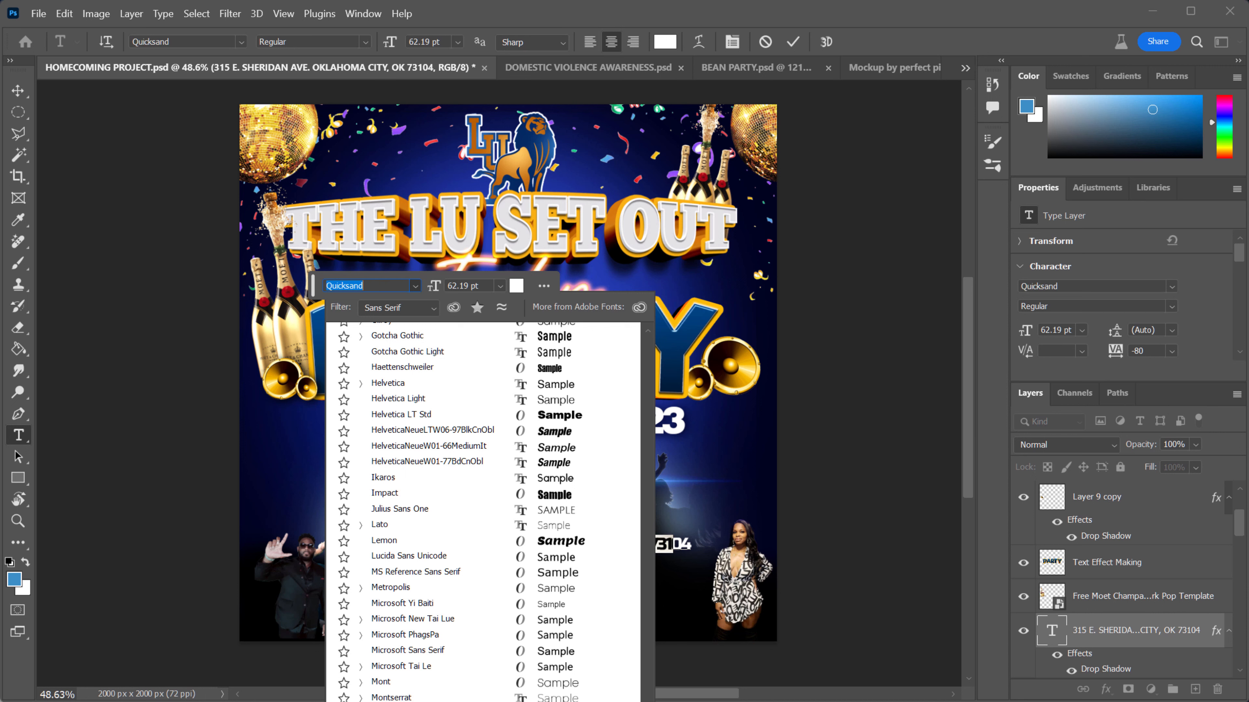
pyautogui.scroll(4, 483, 511)
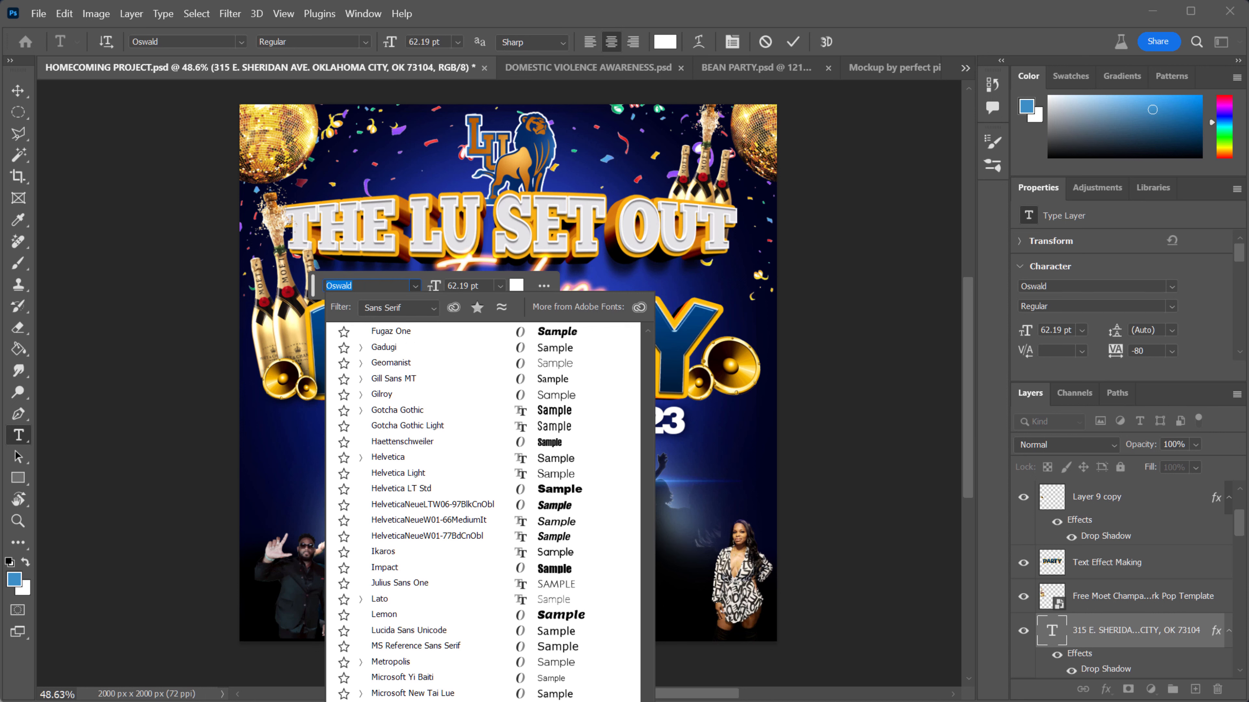
pyautogui.scroll(6, 648, 688)
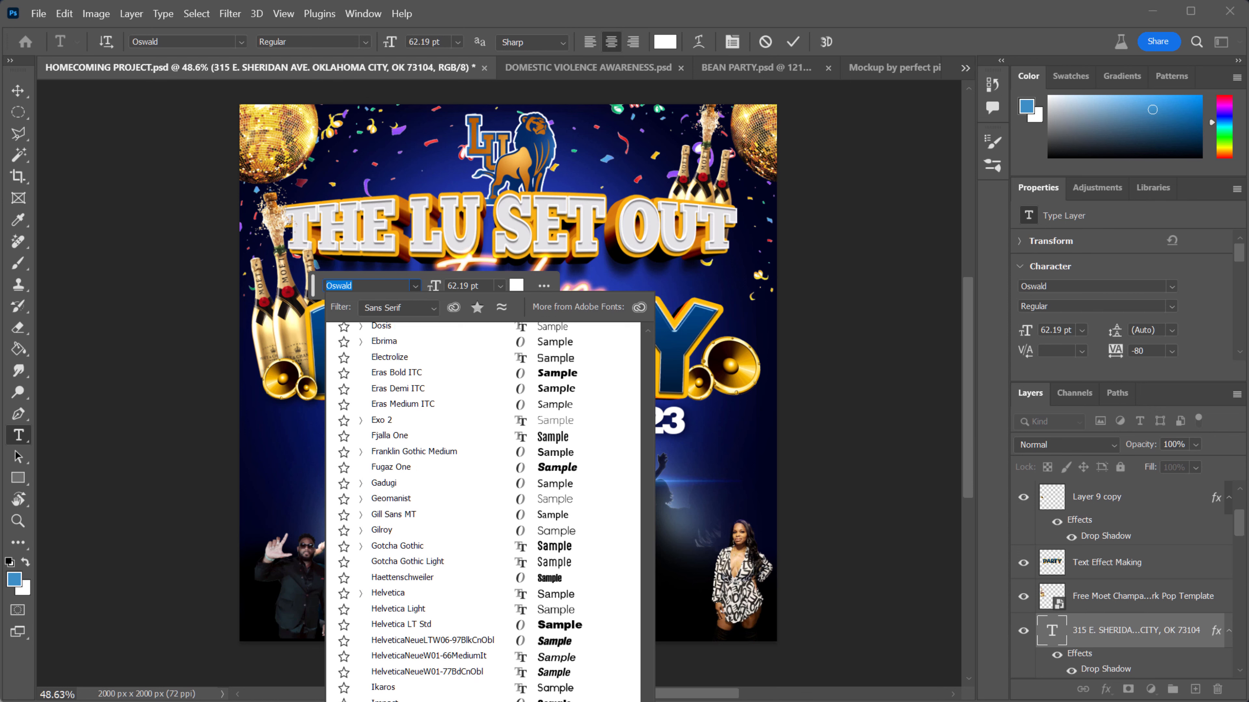
pyautogui.moveTo(649, 689); pyautogui.dragTo(645, 640)
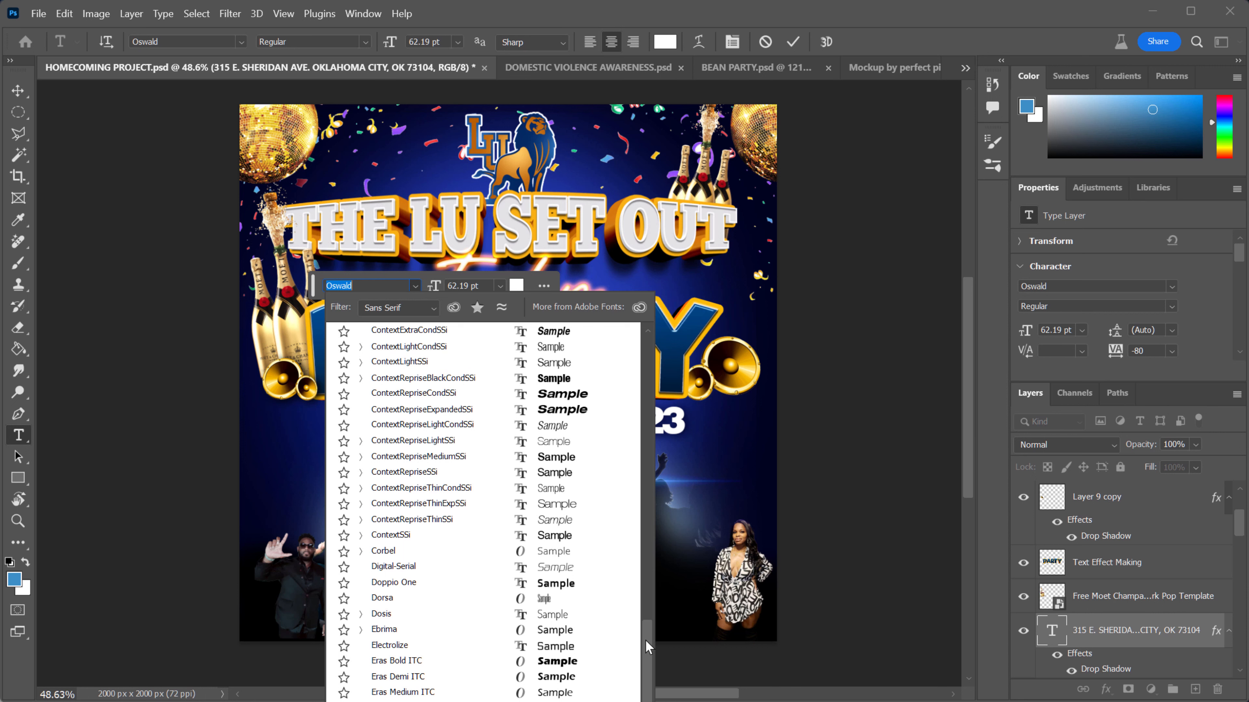
pyautogui.click(438, 379)
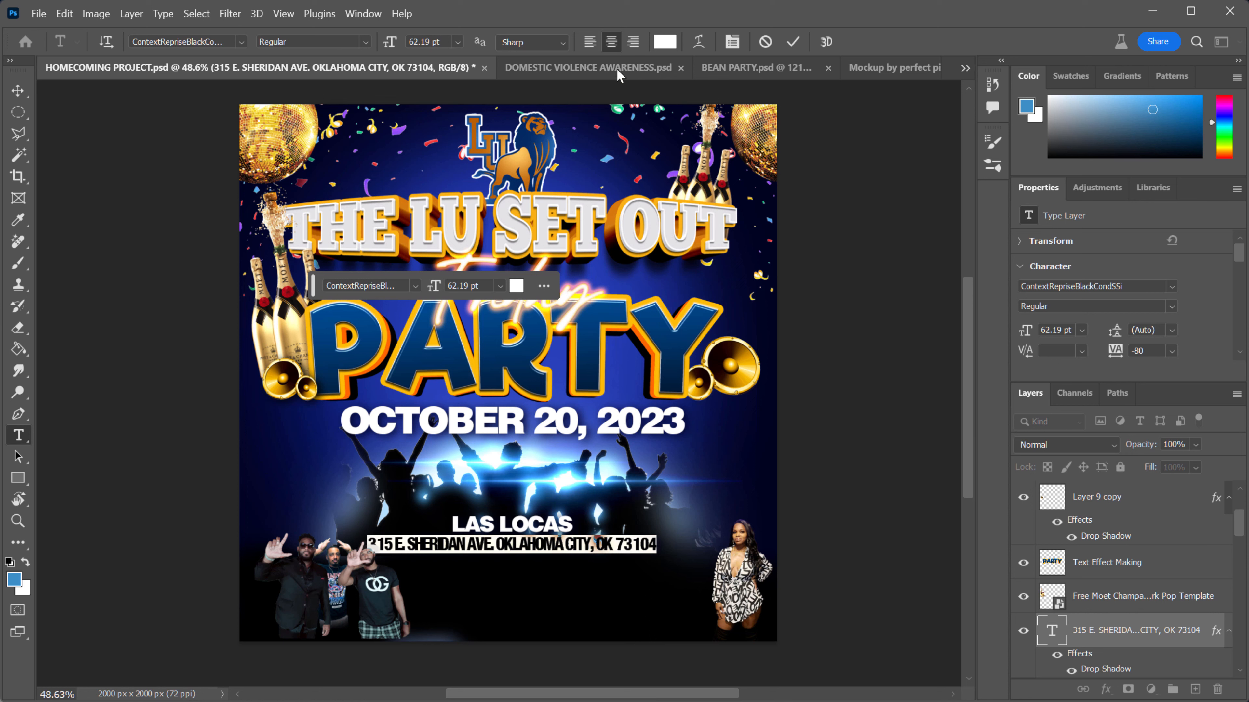
# - Try a tracking of 200 on the address line, settle on 0, and commit the text
pyautogui.click(732, 44)
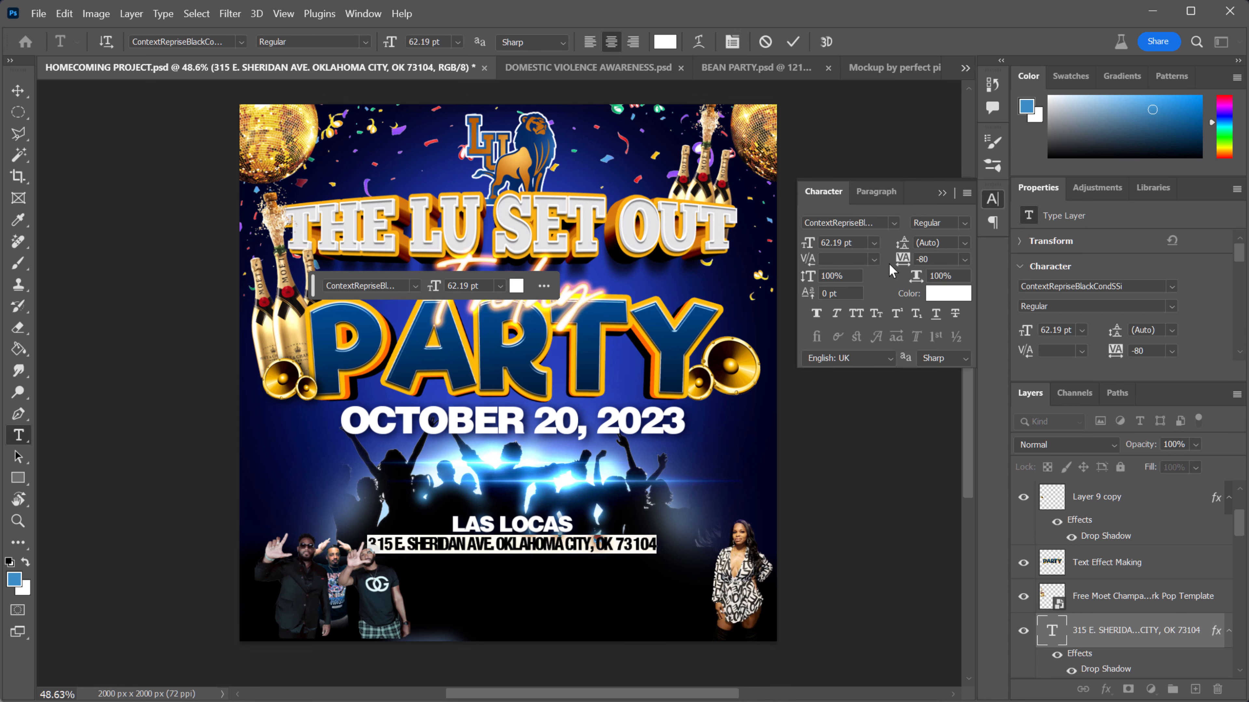
pyautogui.moveTo(903, 263); pyautogui.dragTo(916, 264)
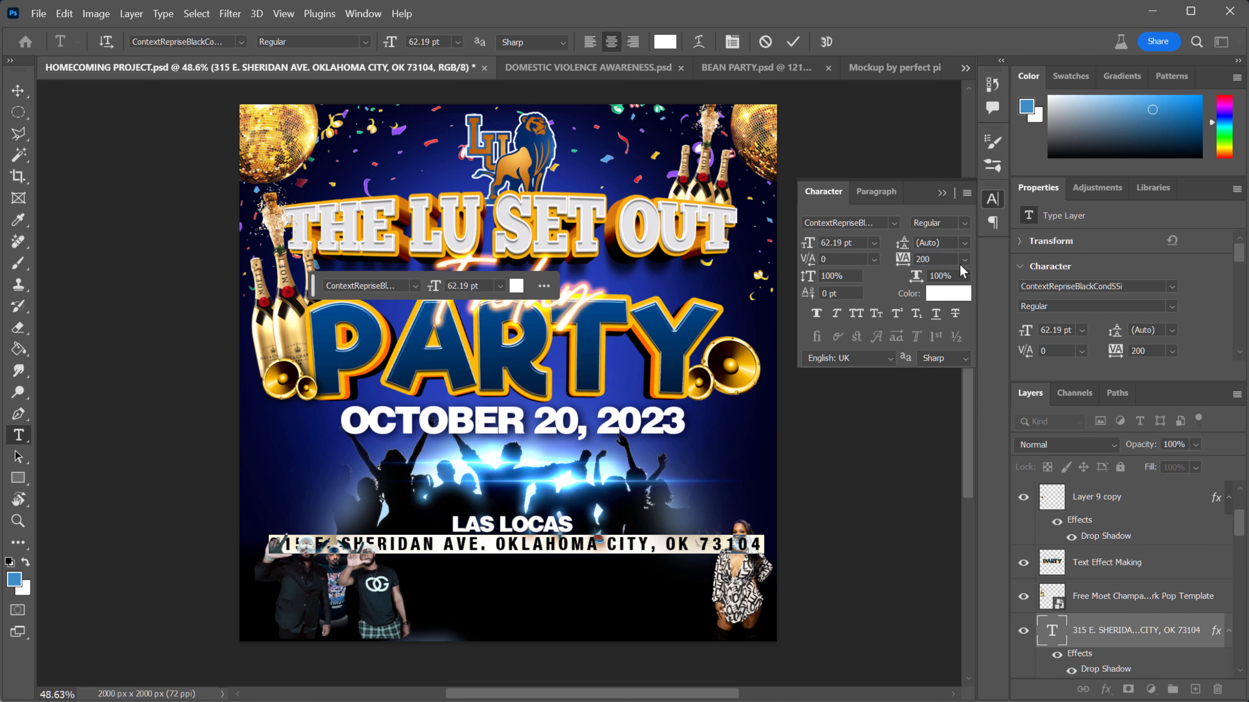
pyautogui.click(964, 260)
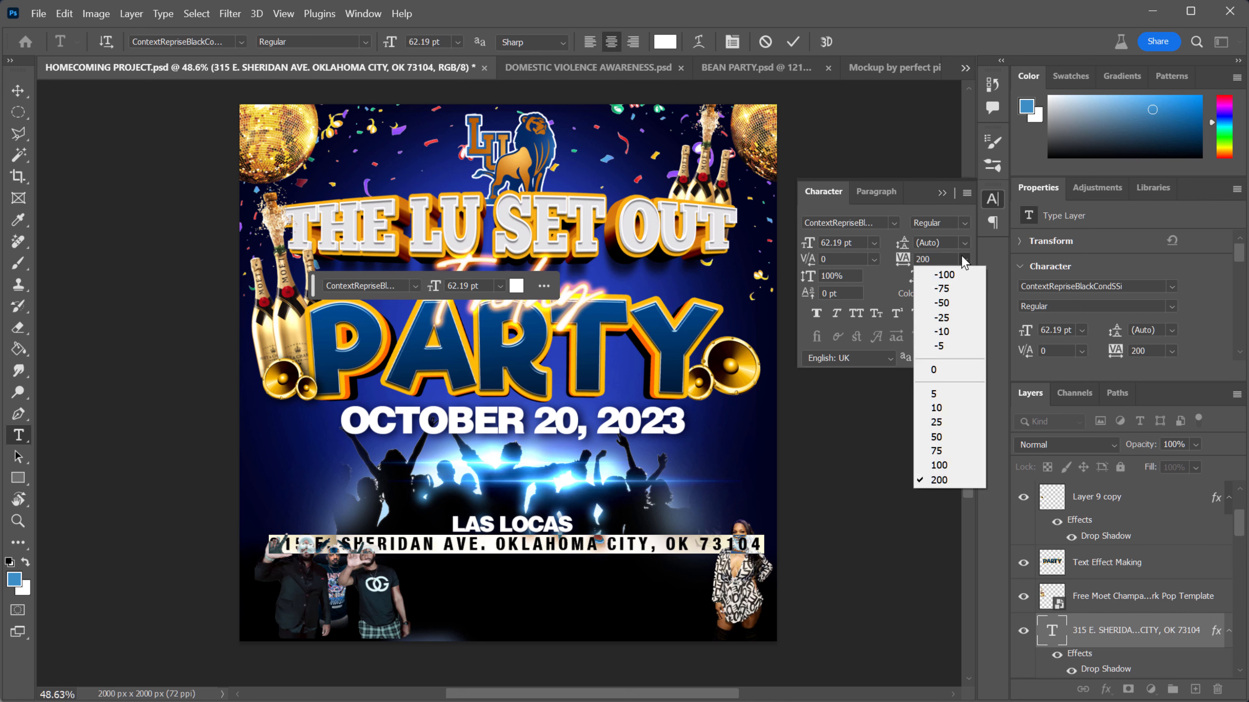
pyautogui.click(971, 373)
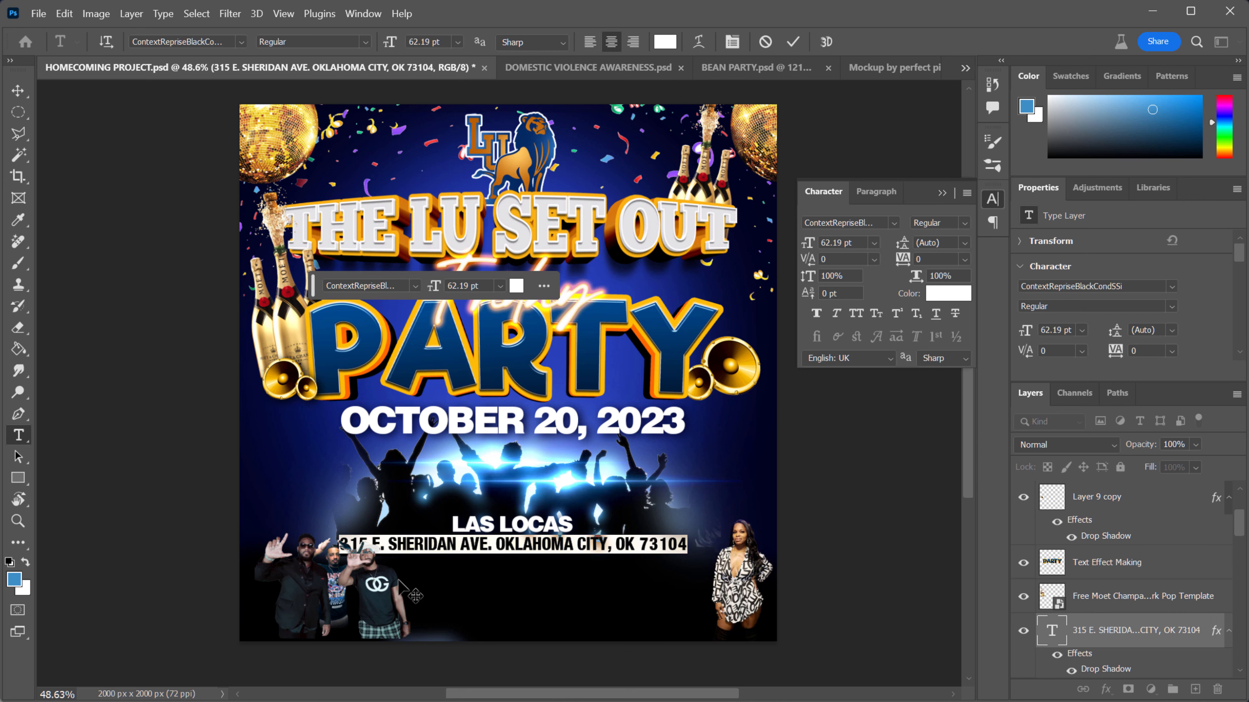
pyautogui.click(18, 91)
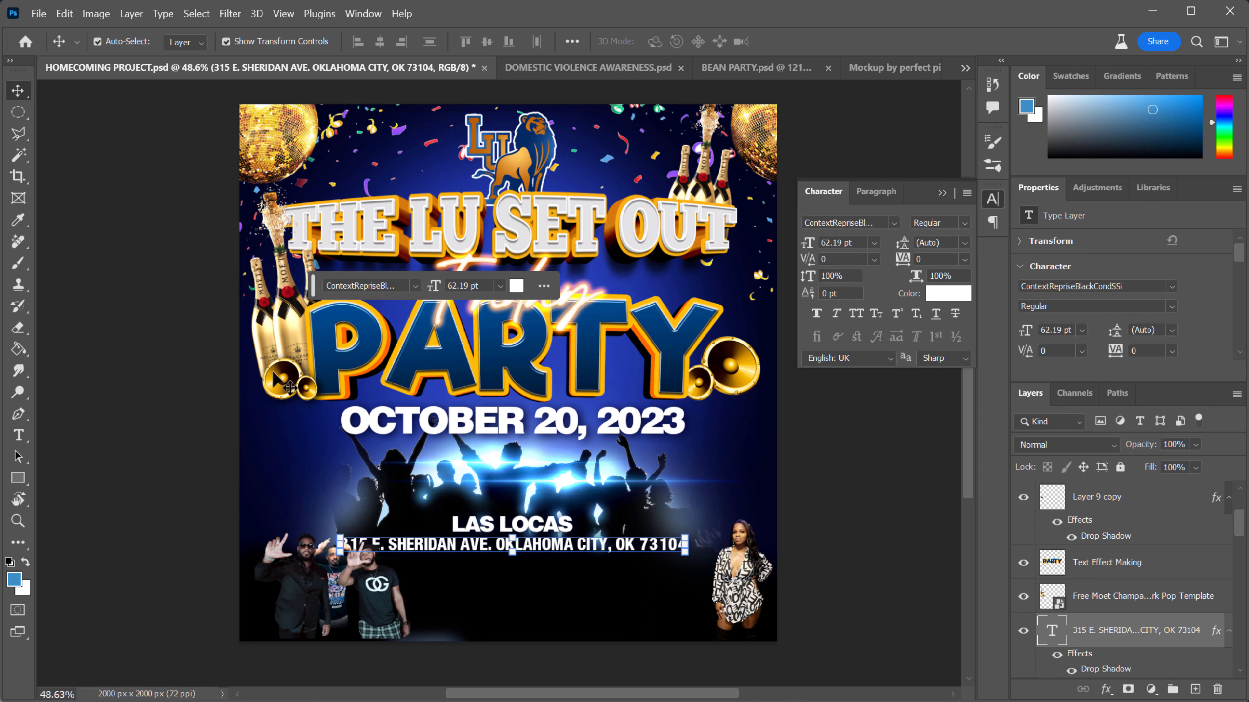
pyautogui.click(834, 568)
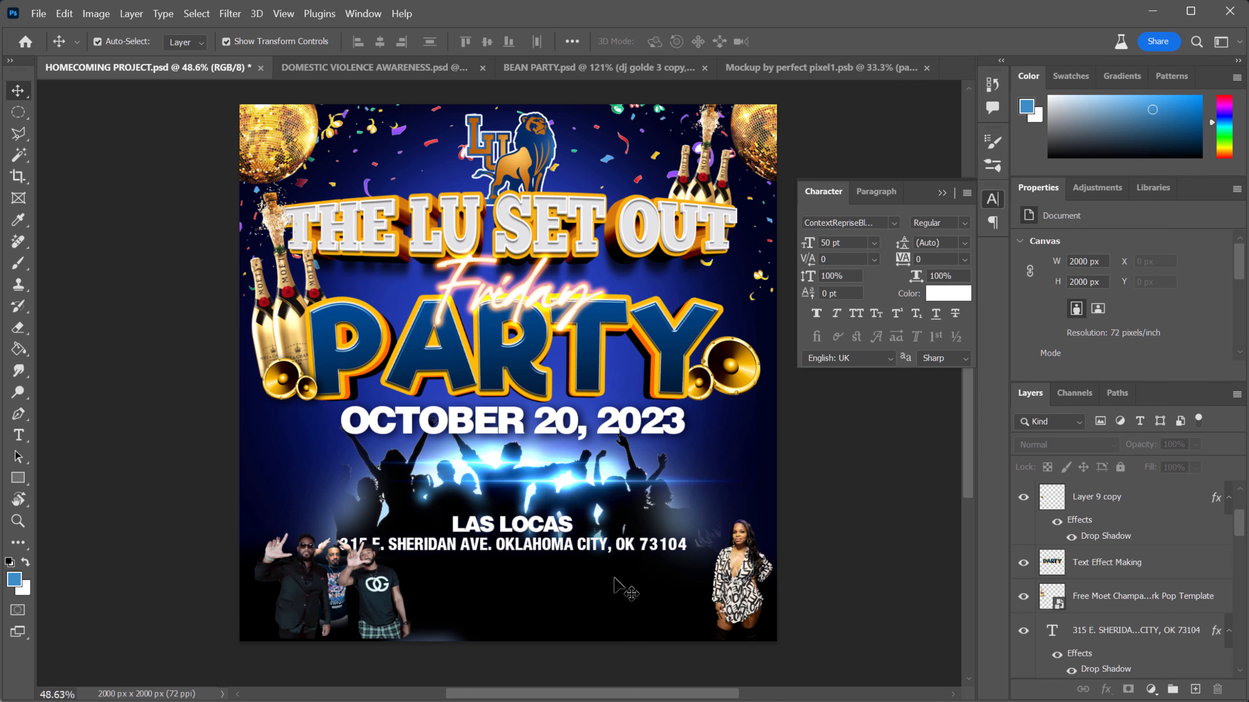
# - Nudge LAS LOCAS up 20 px and 10 px to the right
pyautogui.click(529, 525)
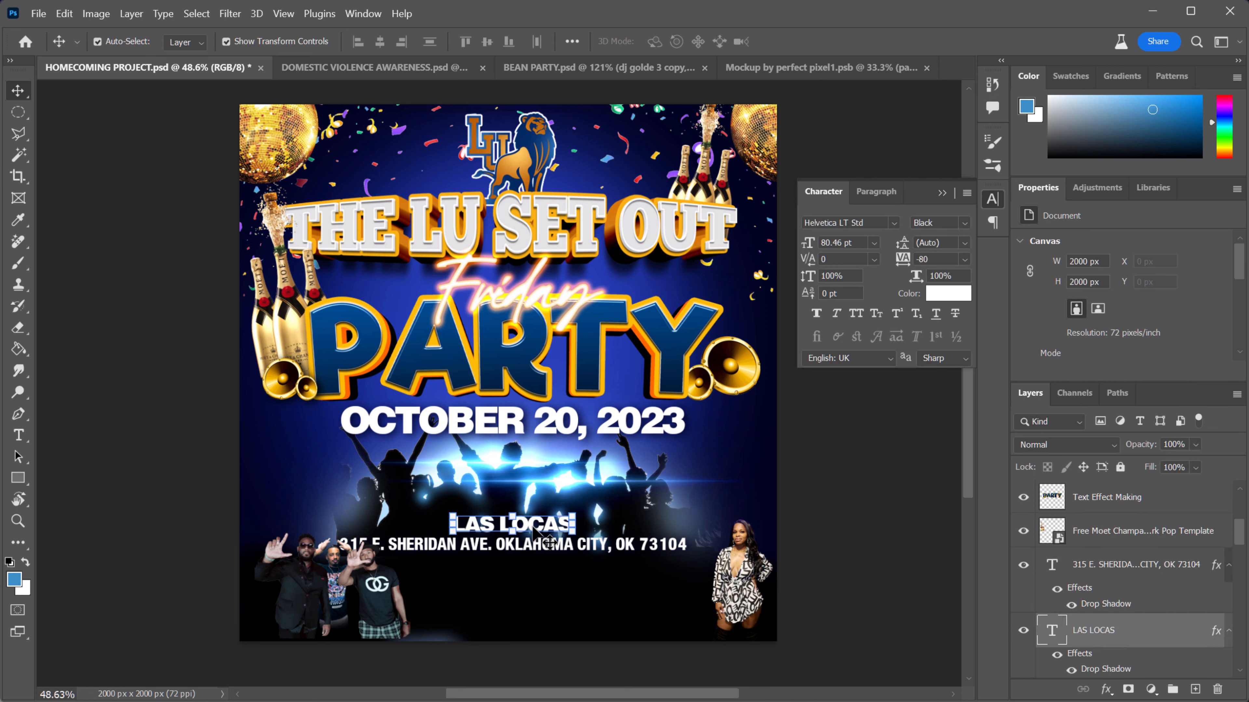
pyautogui.hotkey('shift', 'Up')
pyautogui.hotkey('shift', 'Up')
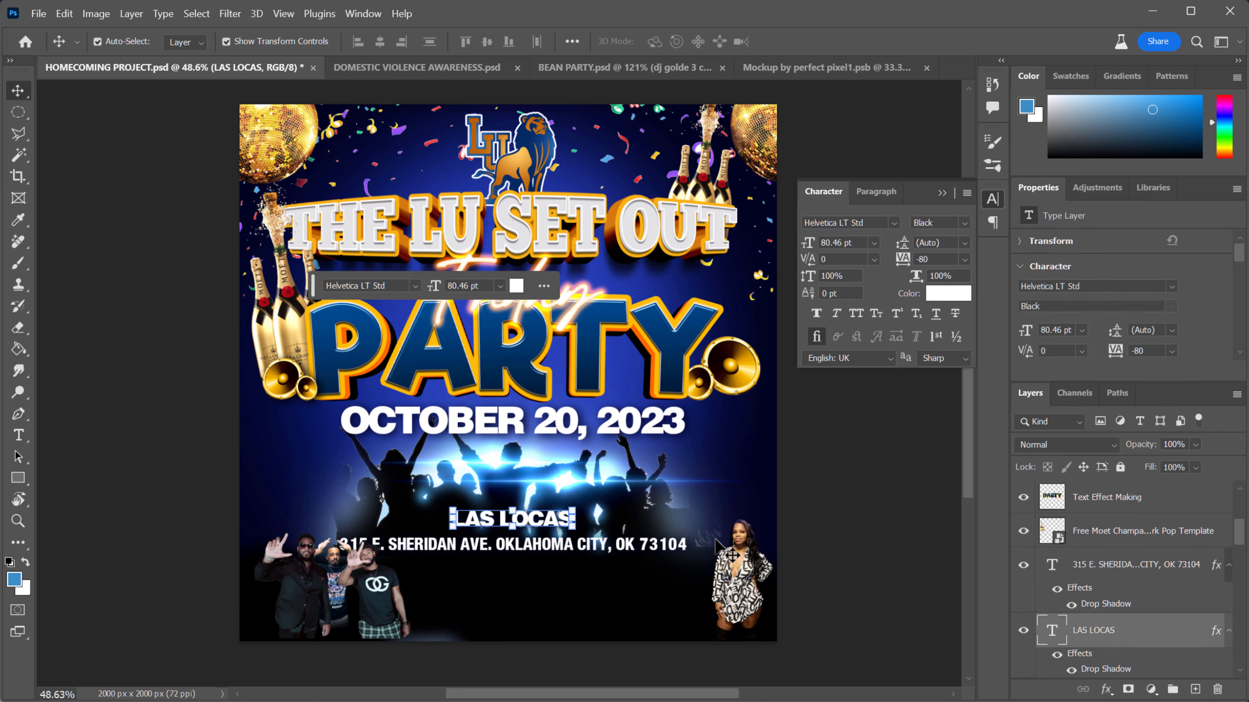
pyautogui.hotkey('shift', 'Right')
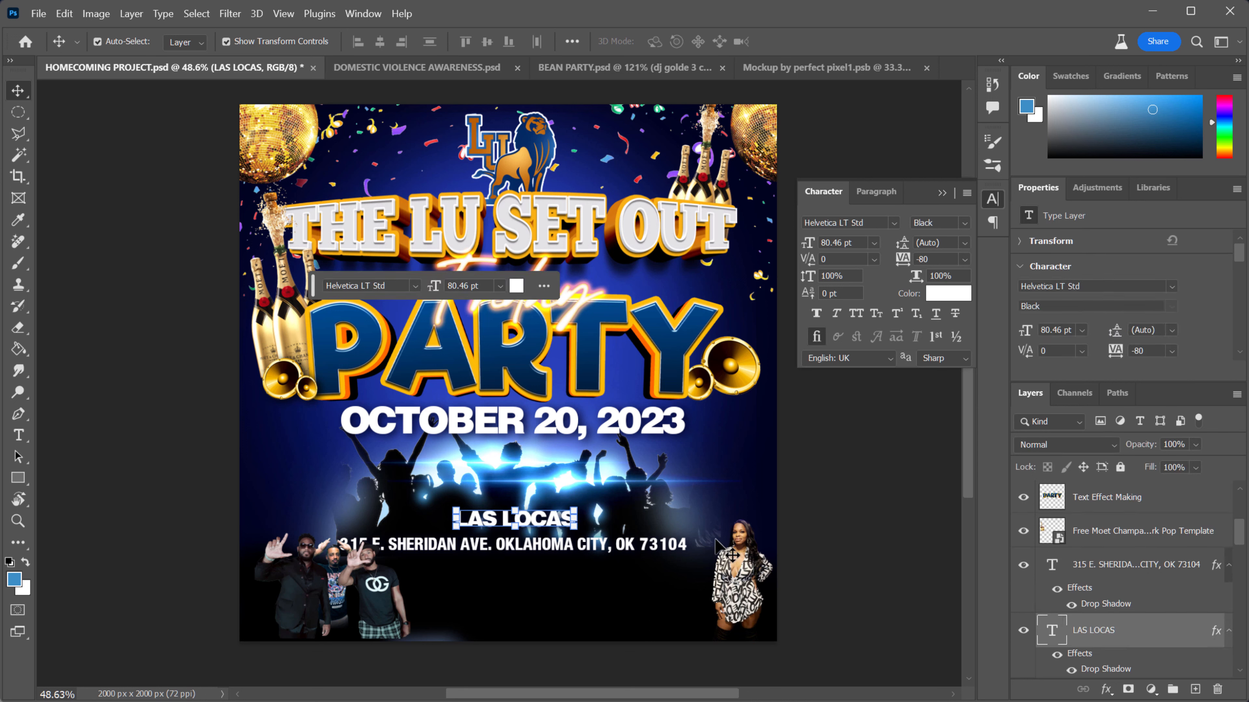
pyautogui.click(844, 548)
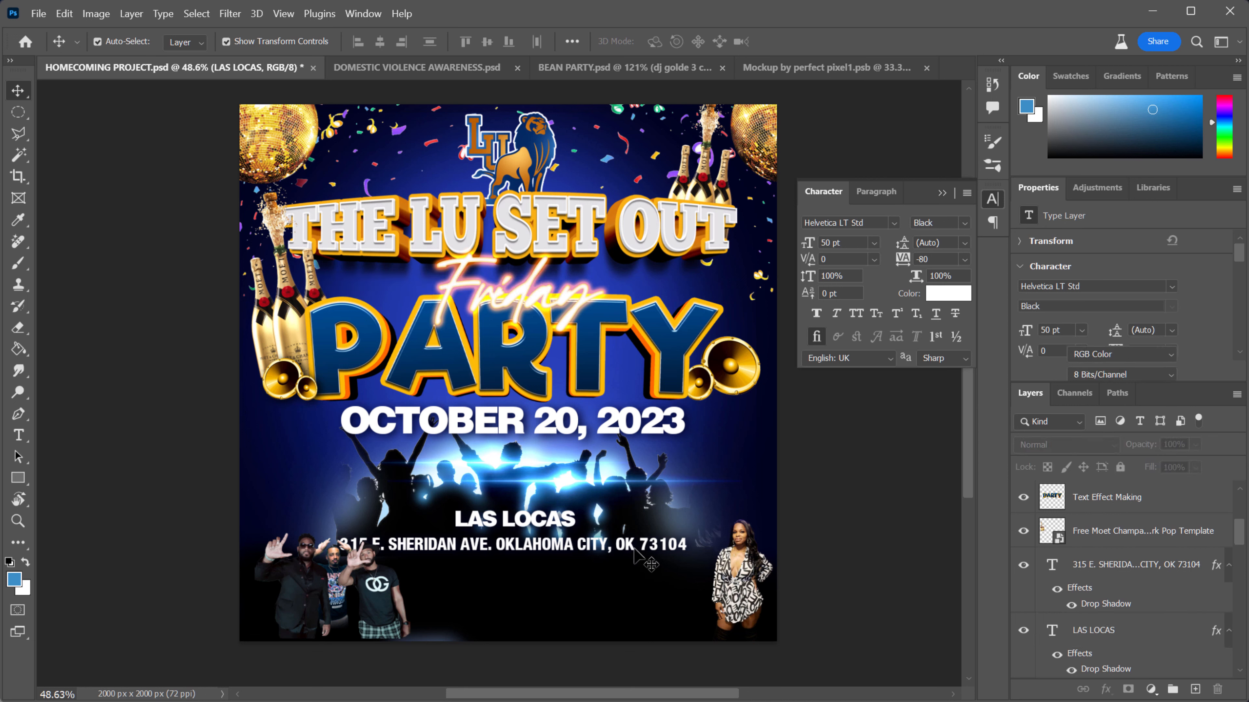
# - Nudge the address line up 30 px, closer to LAS LOCAS
pyautogui.click(591, 546)
pyautogui.hotkey('shift', 'Up')
pyautogui.hotkey('shift', 'Up')
pyautogui.hotkey('shift', 'Up')
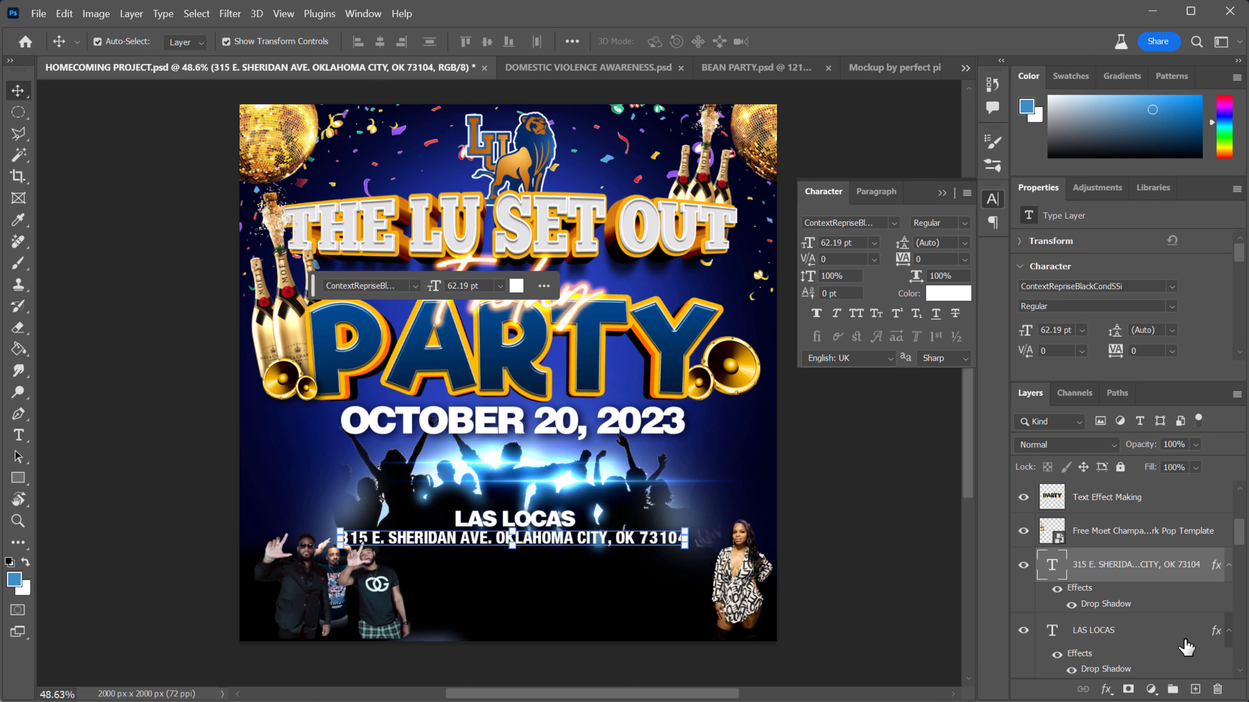
pyautogui.click(877, 574)
# - Raise the group of three men beside the crowd, and move the address line and LAS LOCAS down to the flyer's lower edge
pyautogui.click(348, 581)
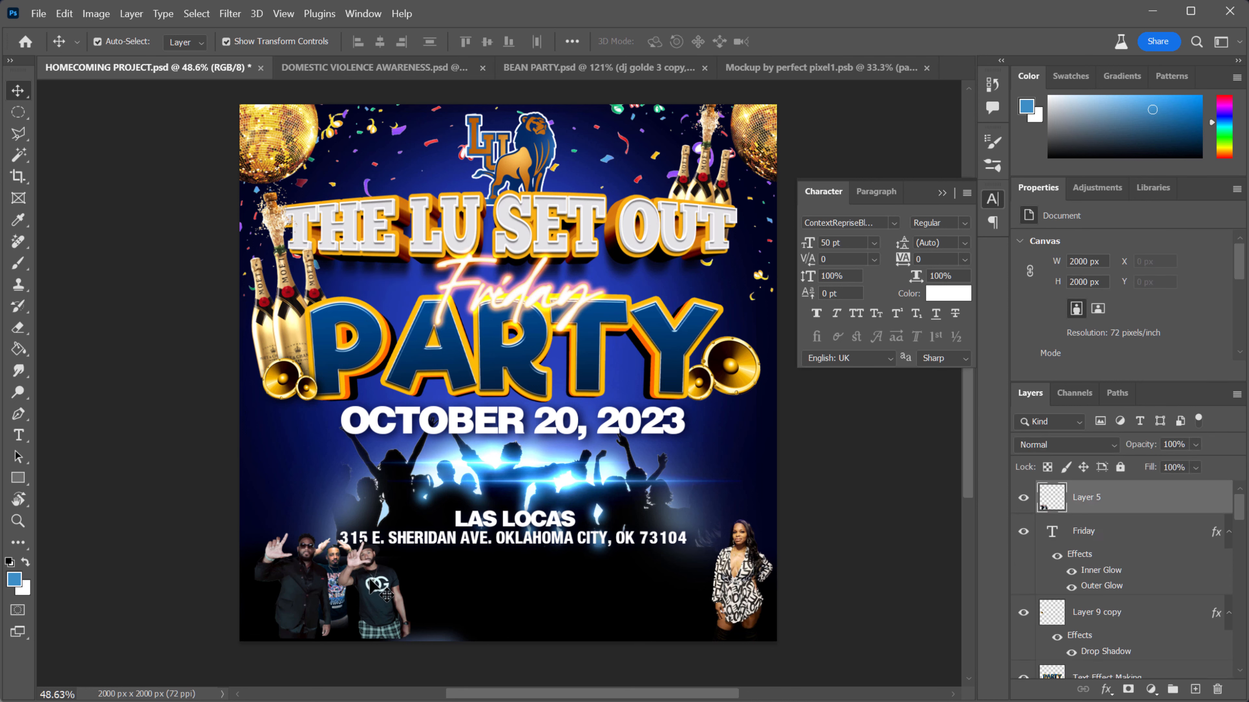
pyautogui.moveTo(381, 587); pyautogui.dragTo(352, 468)
pyautogui.moveTo(566, 547); pyautogui.dragTo(562, 622)
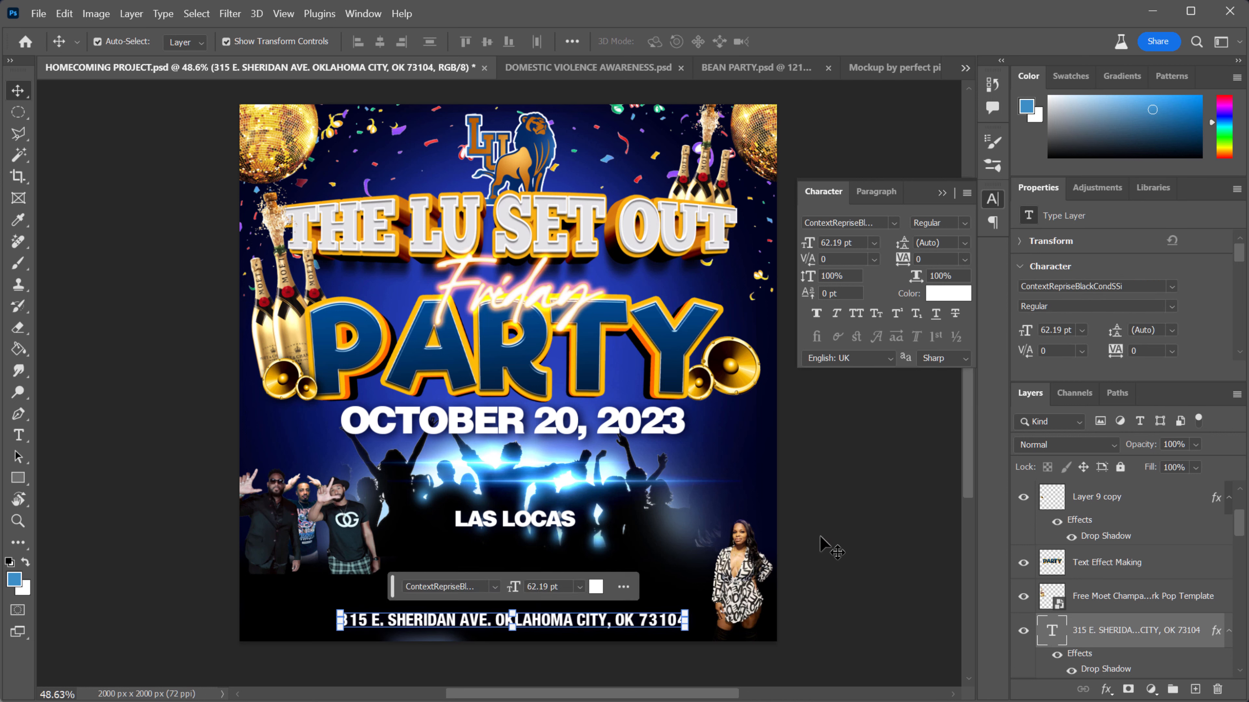
pyautogui.moveTo(528, 531); pyautogui.dragTo(534, 596)
# - Recolour the whole address line golden yellow, #ffc600, trying colours sampled from the flyer first
pyautogui.doubleClick(556, 624)
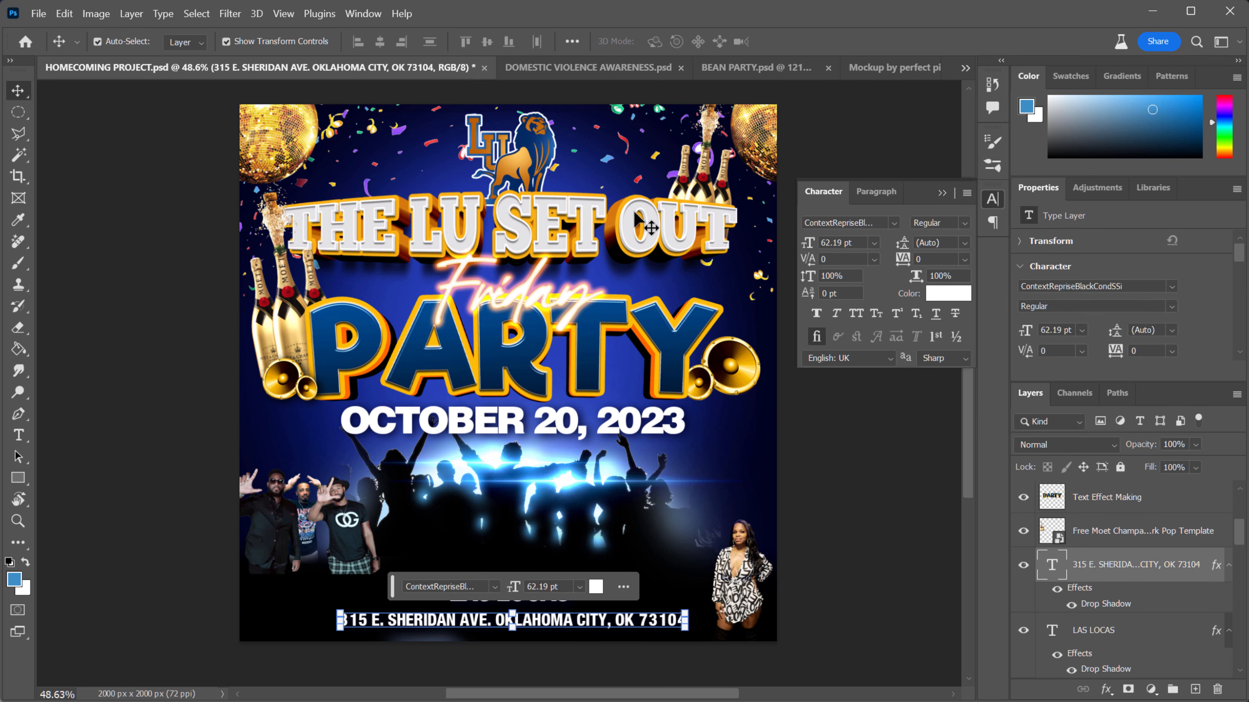
pyautogui.click(23, 434)
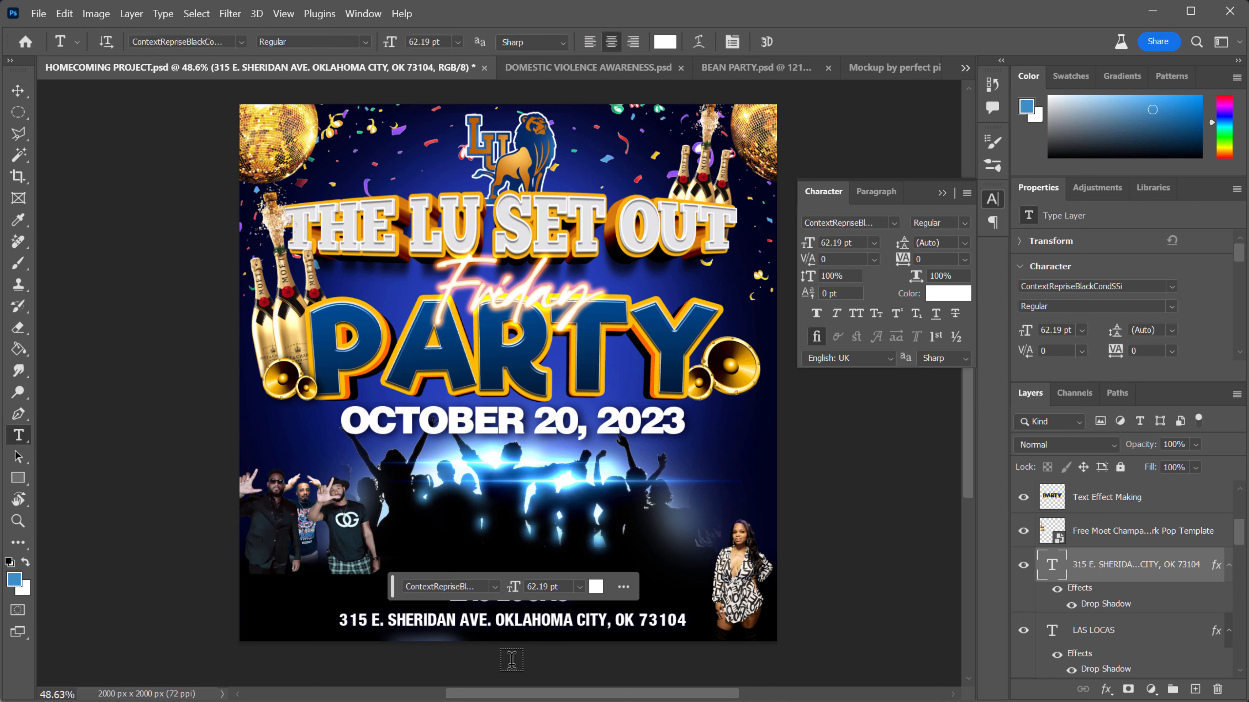
pyautogui.moveTo(341, 622); pyautogui.dragTo(685, 618)
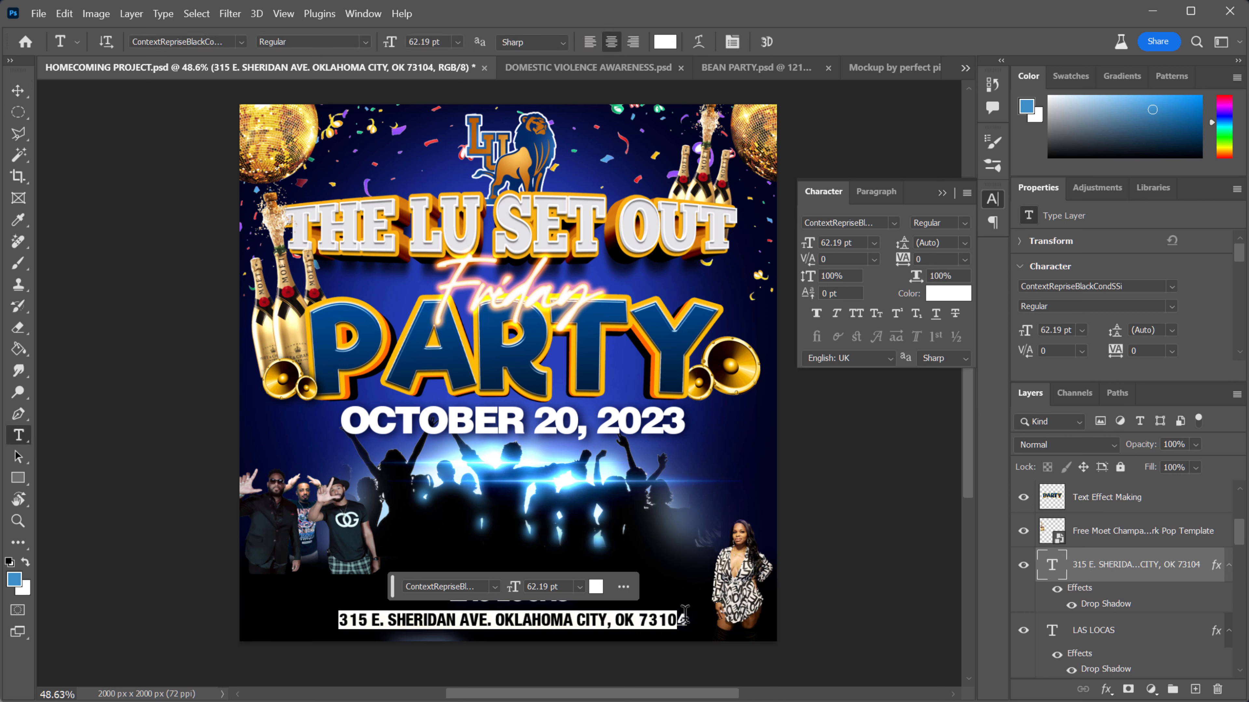
pyautogui.click(956, 297)
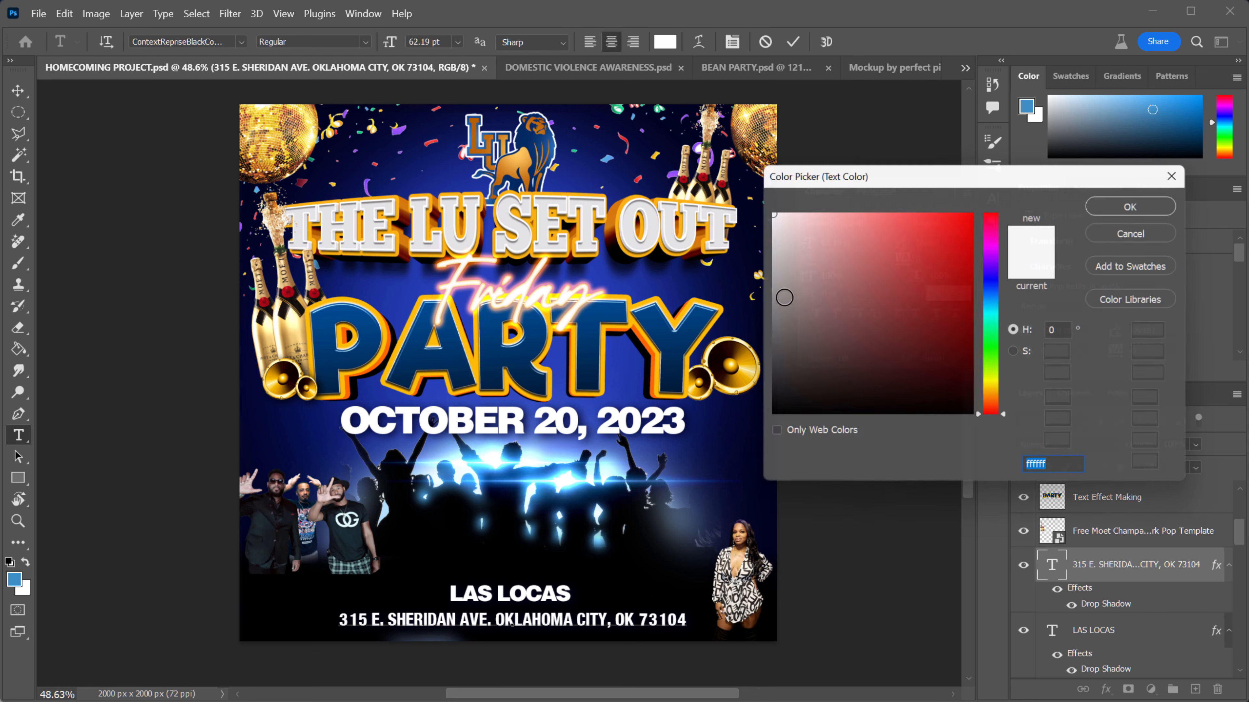
pyautogui.click(743, 375)
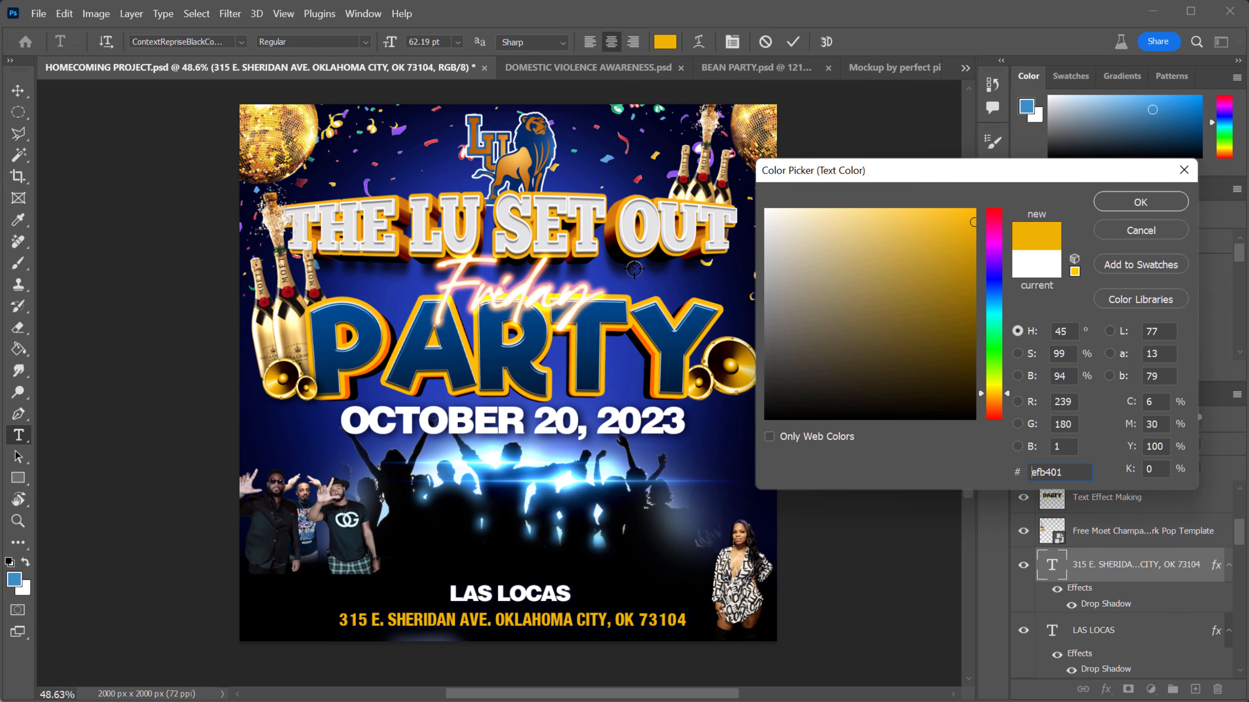
pyautogui.click(290, 335)
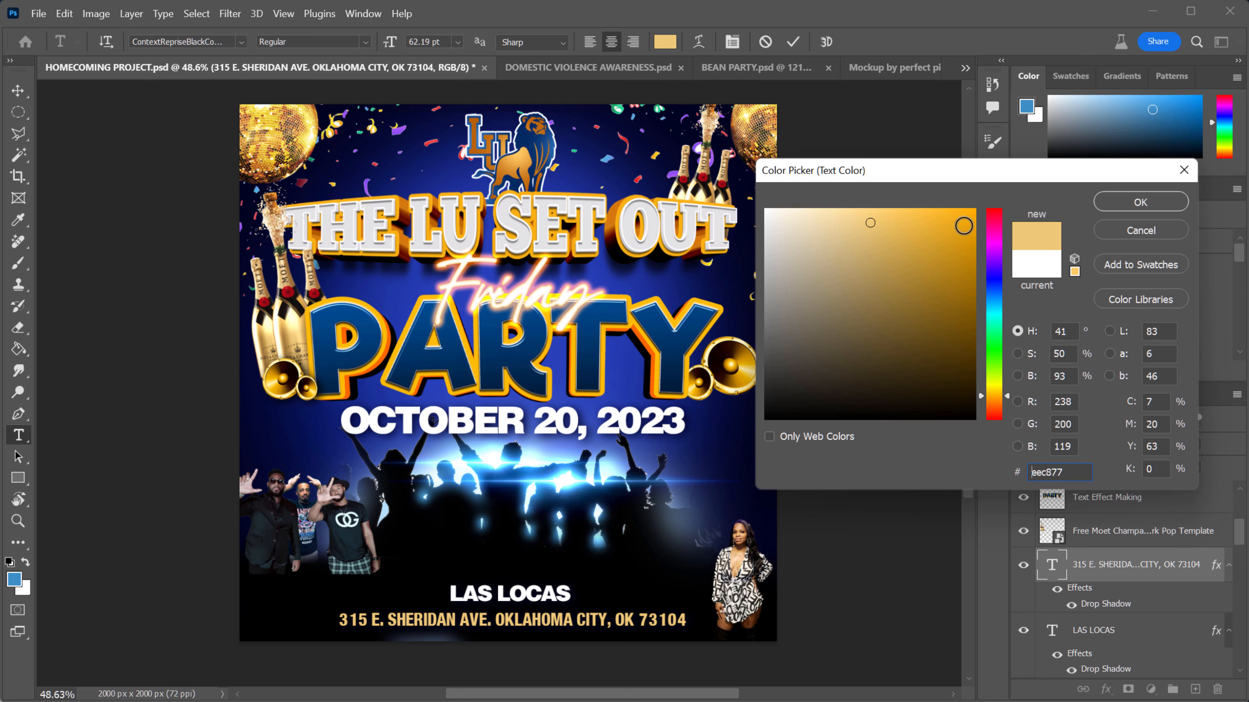
pyautogui.moveTo(964, 226); pyautogui.dragTo(977, 208)
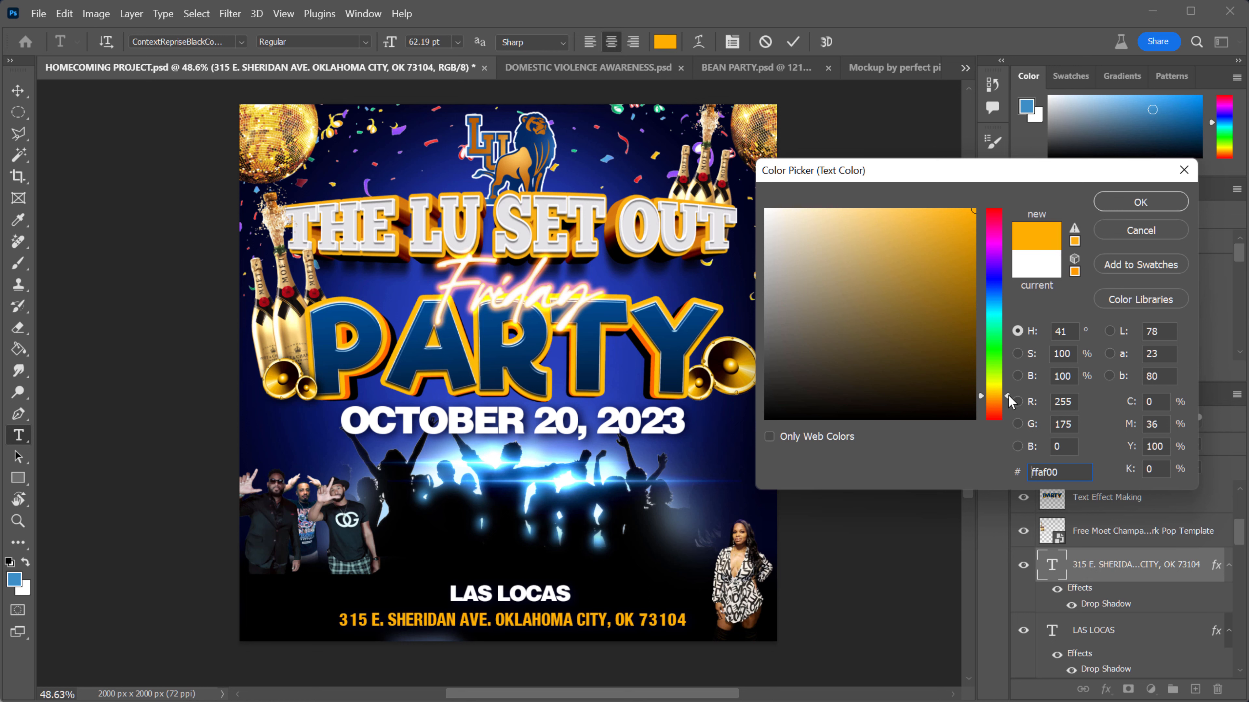
pyautogui.moveTo(1008, 396); pyautogui.dragTo(1008, 393)
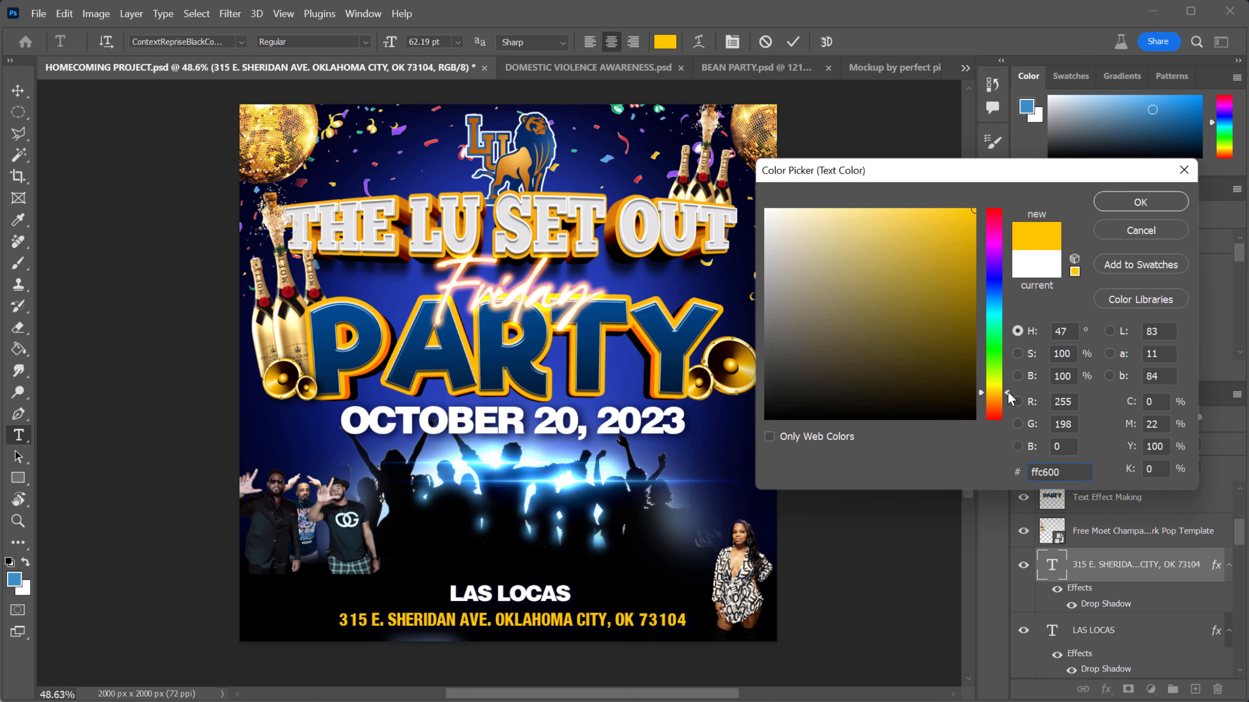
pyautogui.click(1140, 202)
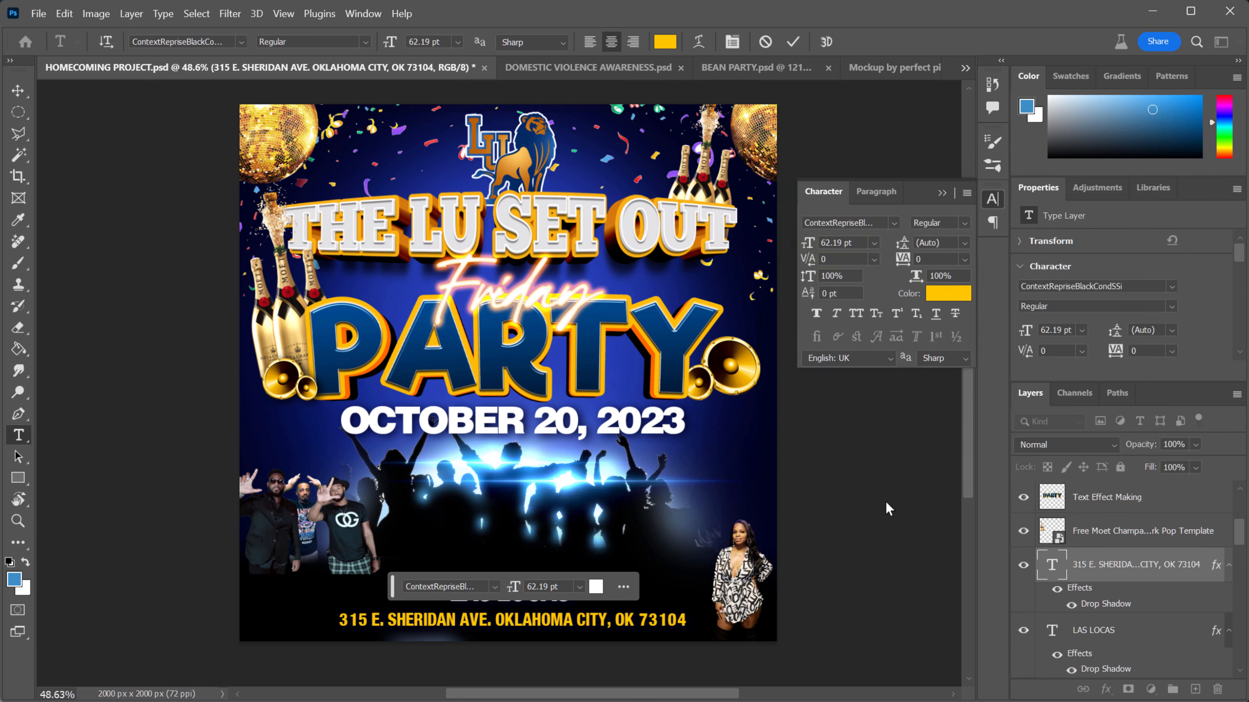
pyautogui.click(17, 90)
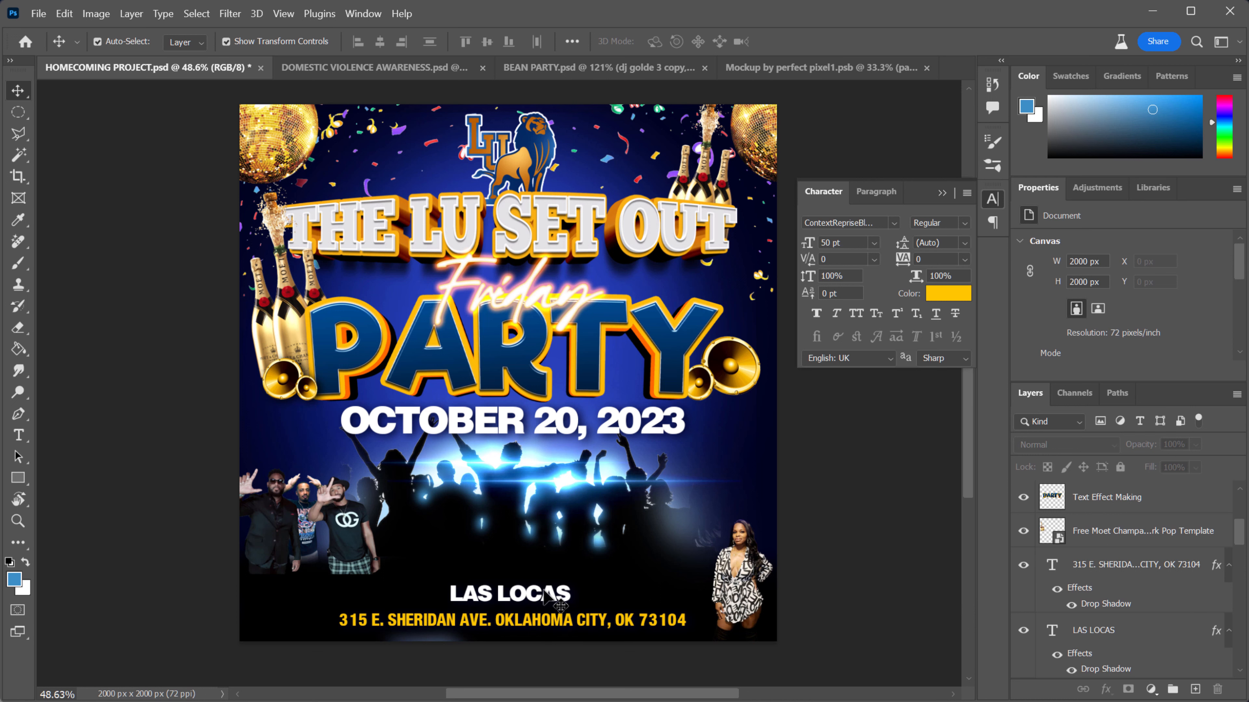
# - Nudge LAS LOCAS down slightly so it sits closer to the address line, and collapse the character settings
pyautogui.click(554, 597)
pyautogui.press('Down')
pyautogui.press('Down')
pyautogui.press('Down')
pyautogui.press('Down')
pyautogui.press('Down')
pyautogui.press('Down')
pyautogui.press('Down')
pyautogui.press('Down')
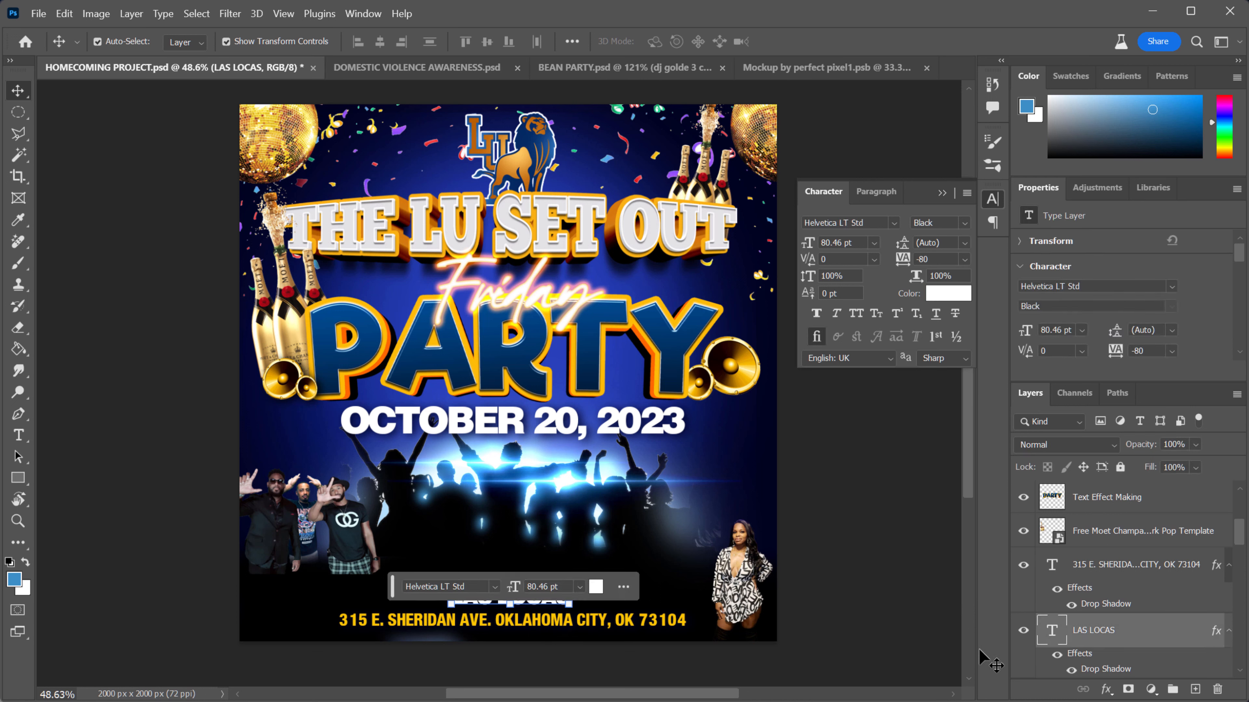
pyautogui.click(908, 546)
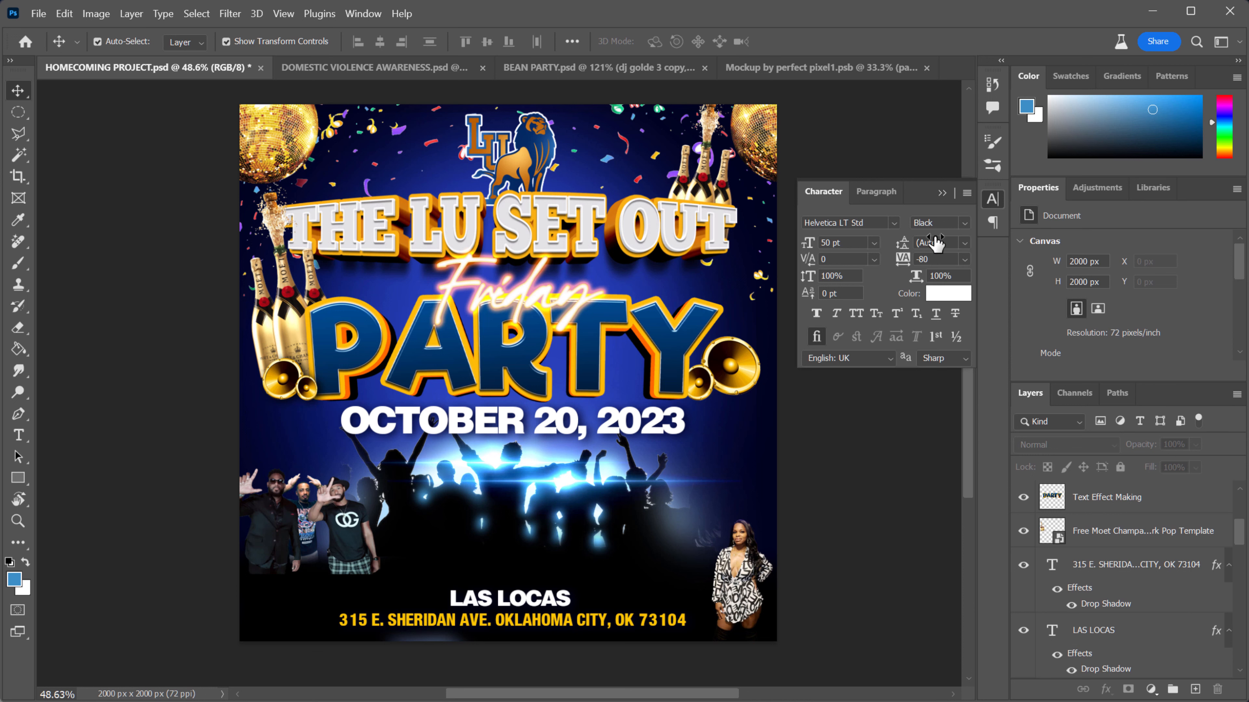
pyautogui.click(942, 192)
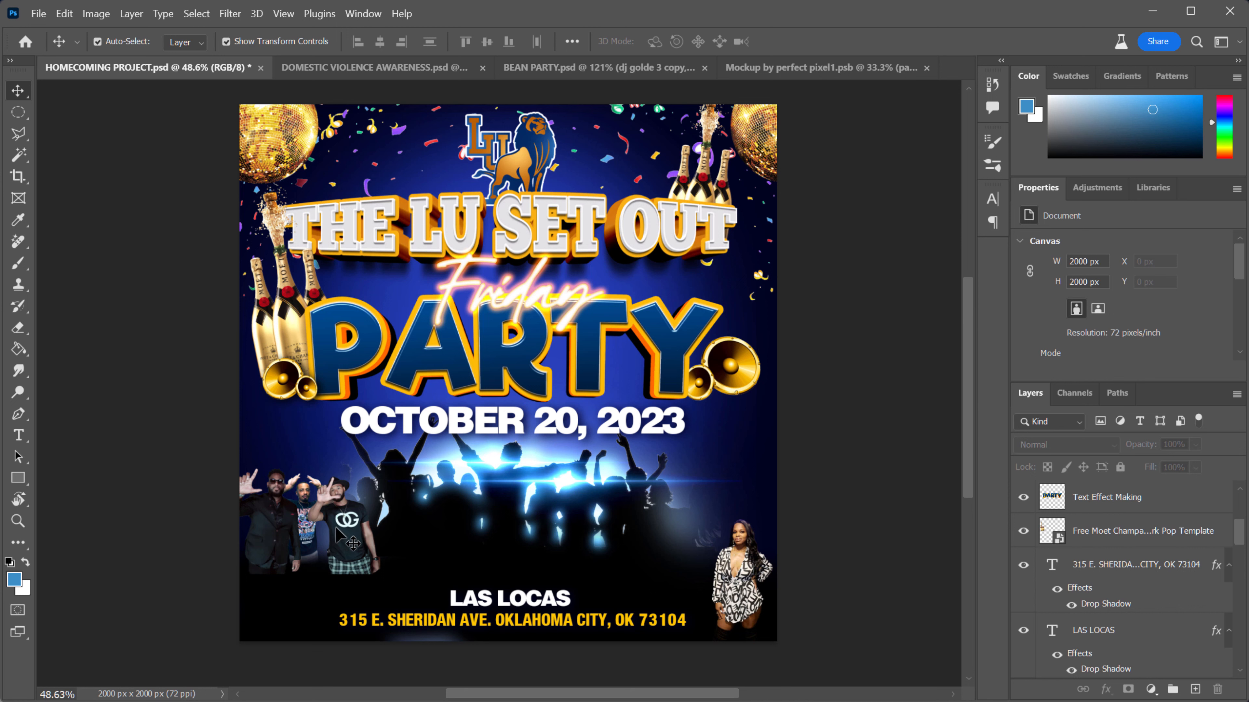
# - Move the group of three men to the flyer's lower-left corner and place Layer 5 directly above the lens flare layer
pyautogui.moveTo(352, 559); pyautogui.dragTo(353, 598)
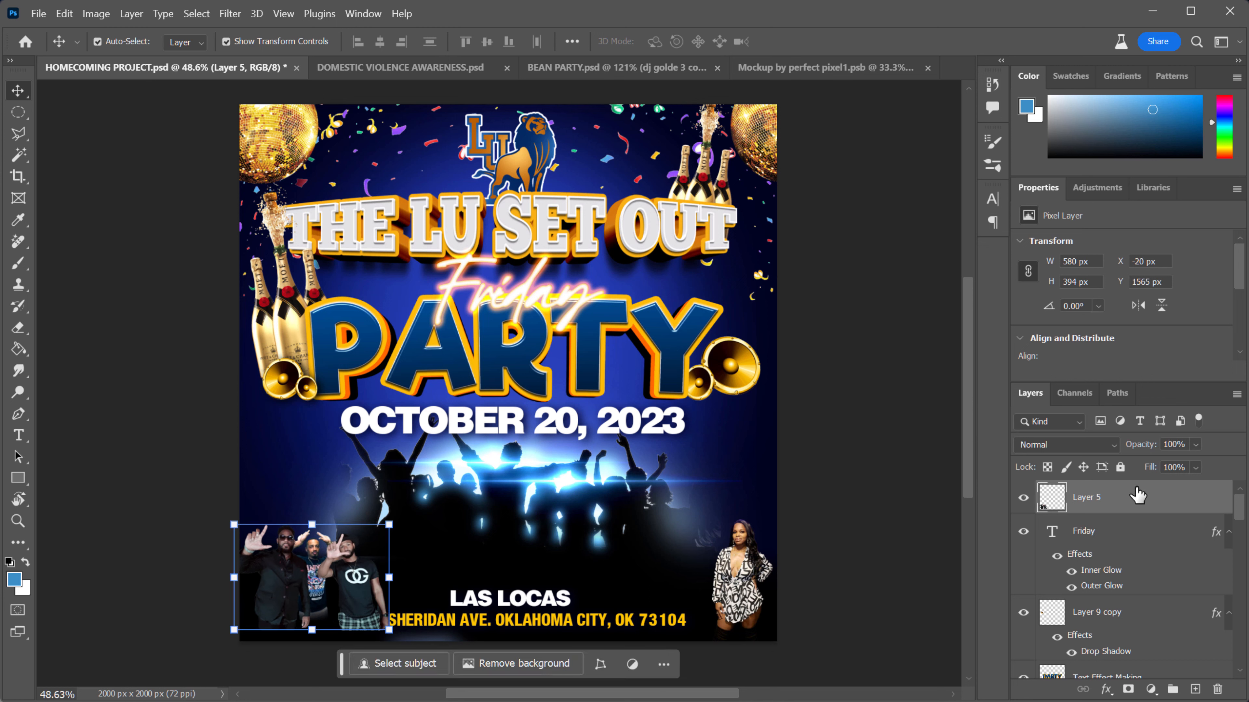
pyautogui.moveTo(1140, 501); pyautogui.dragTo(1109, 611)
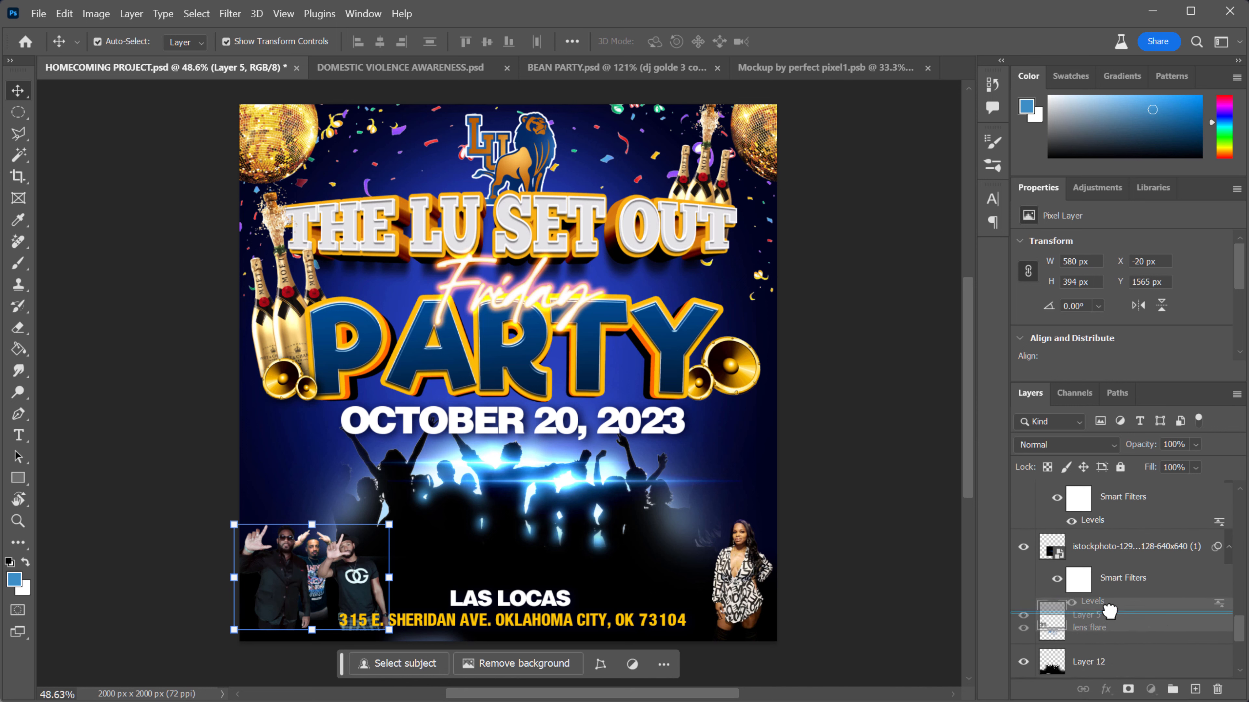
pyautogui.moveTo(1109, 611); pyautogui.dragTo(1110, 612)
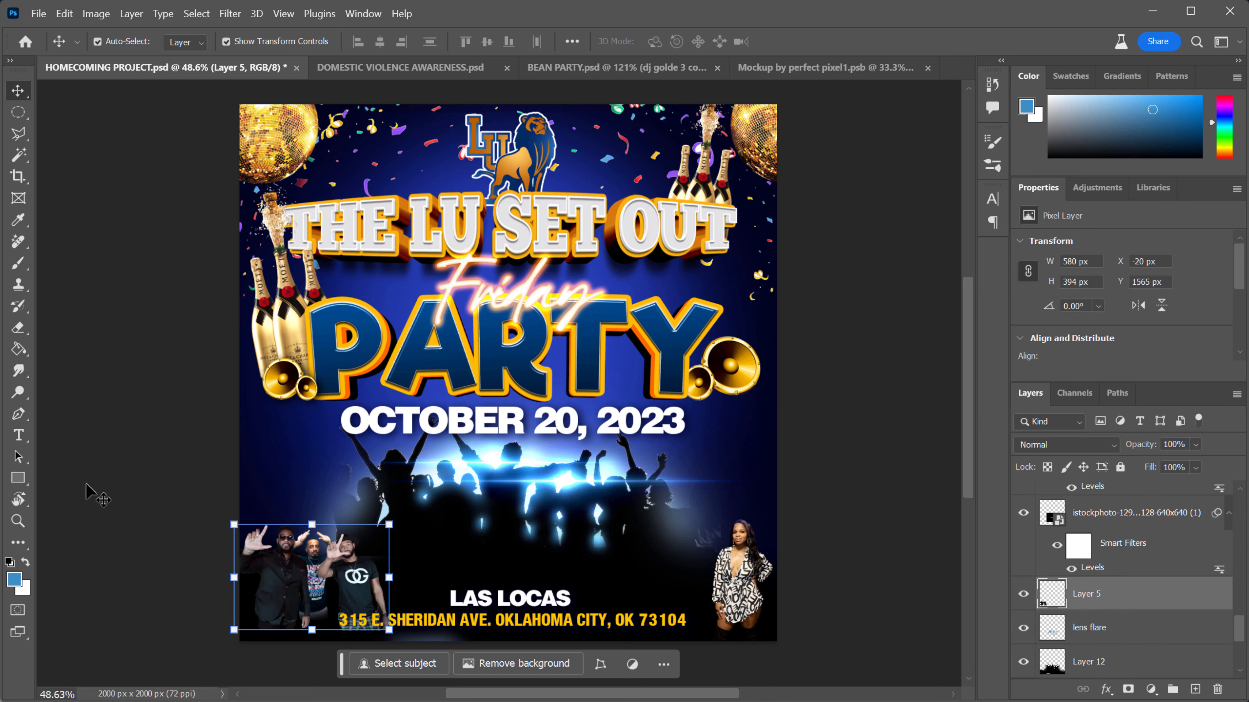
# - Fade out the lower edge of the three men on Layer 5 around the address line with a soft 300 px Eraser, reduced to 250 px
pyautogui.click(17, 335)
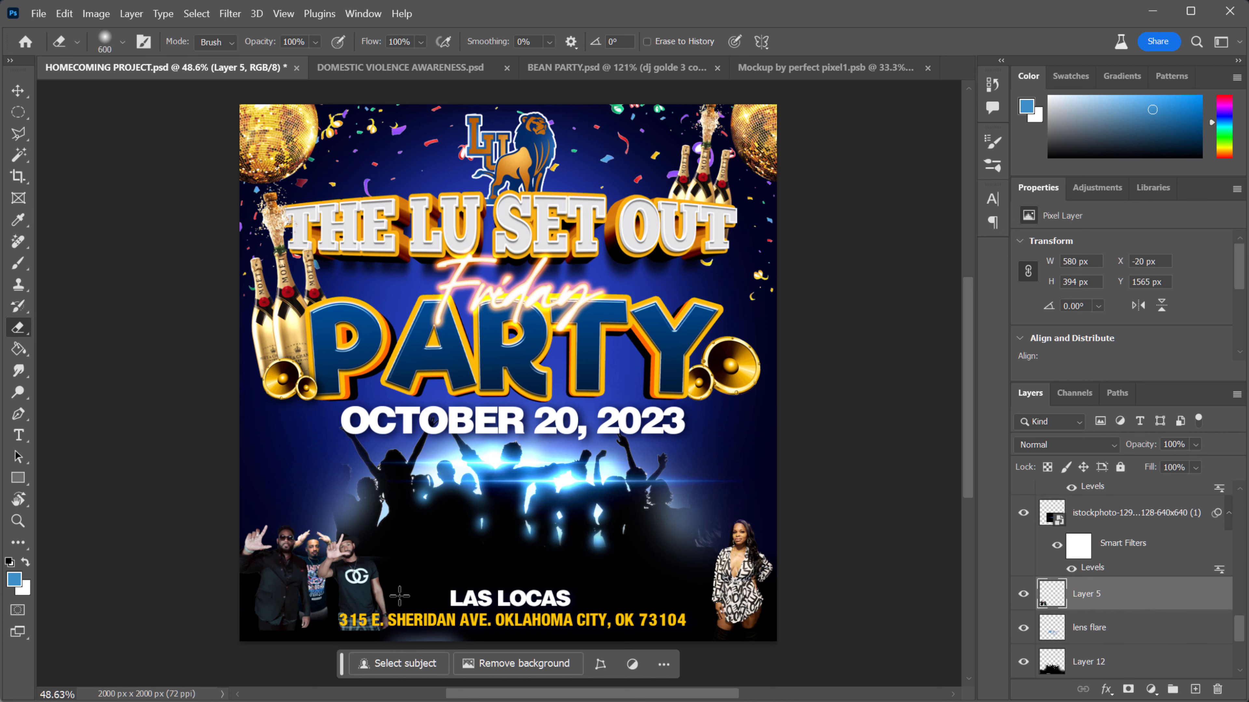
pyautogui.scroll(5, 399, 596)
pyautogui.scroll(-5, 971, 492)
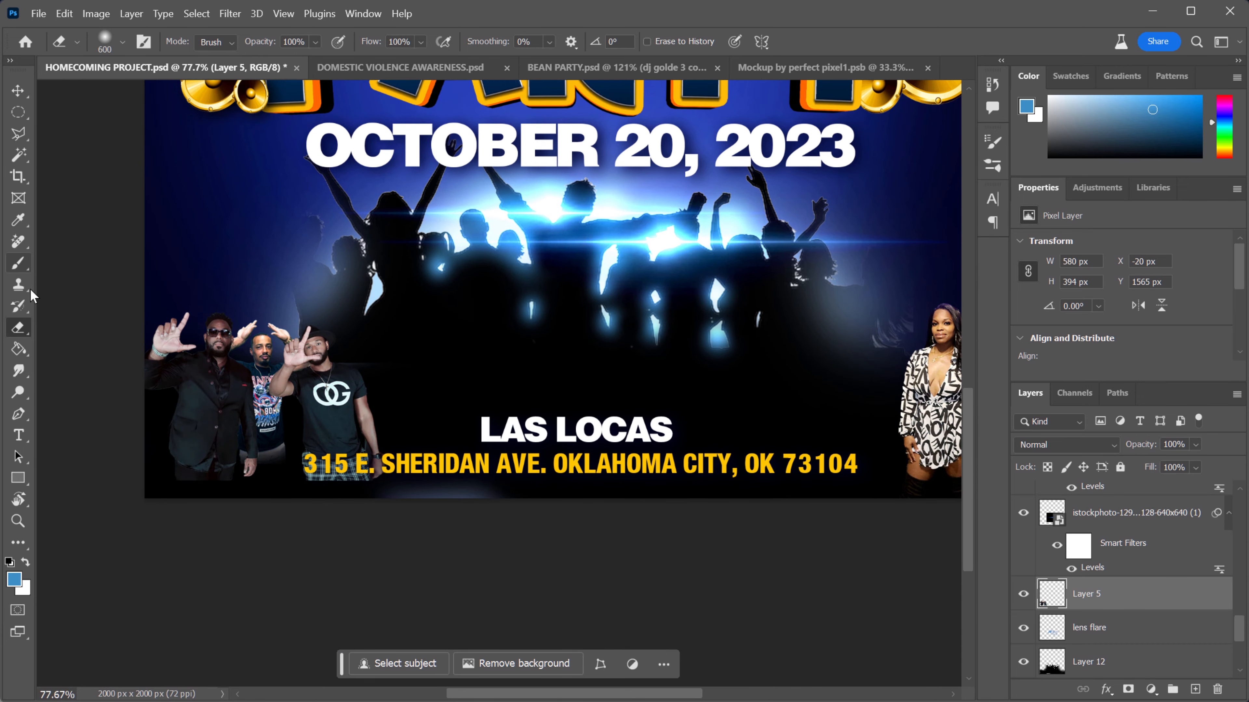
pyautogui.press('[')
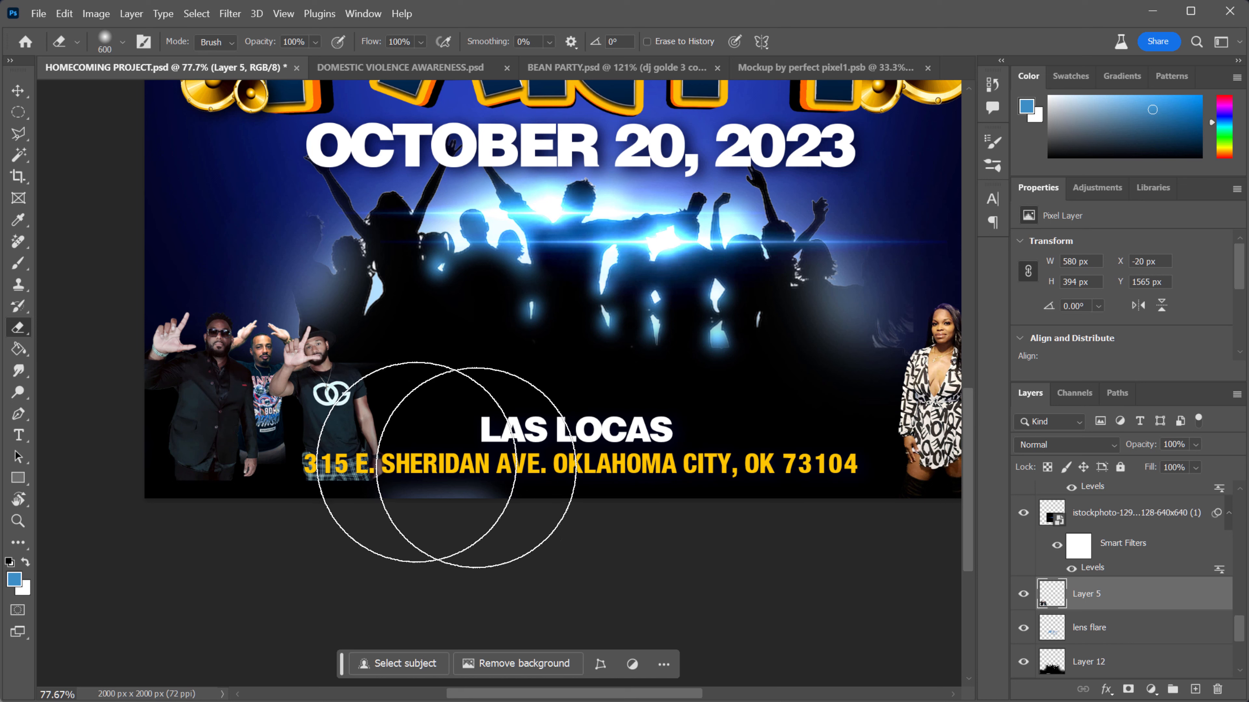
pyautogui.press('[')
pyautogui.press('[')
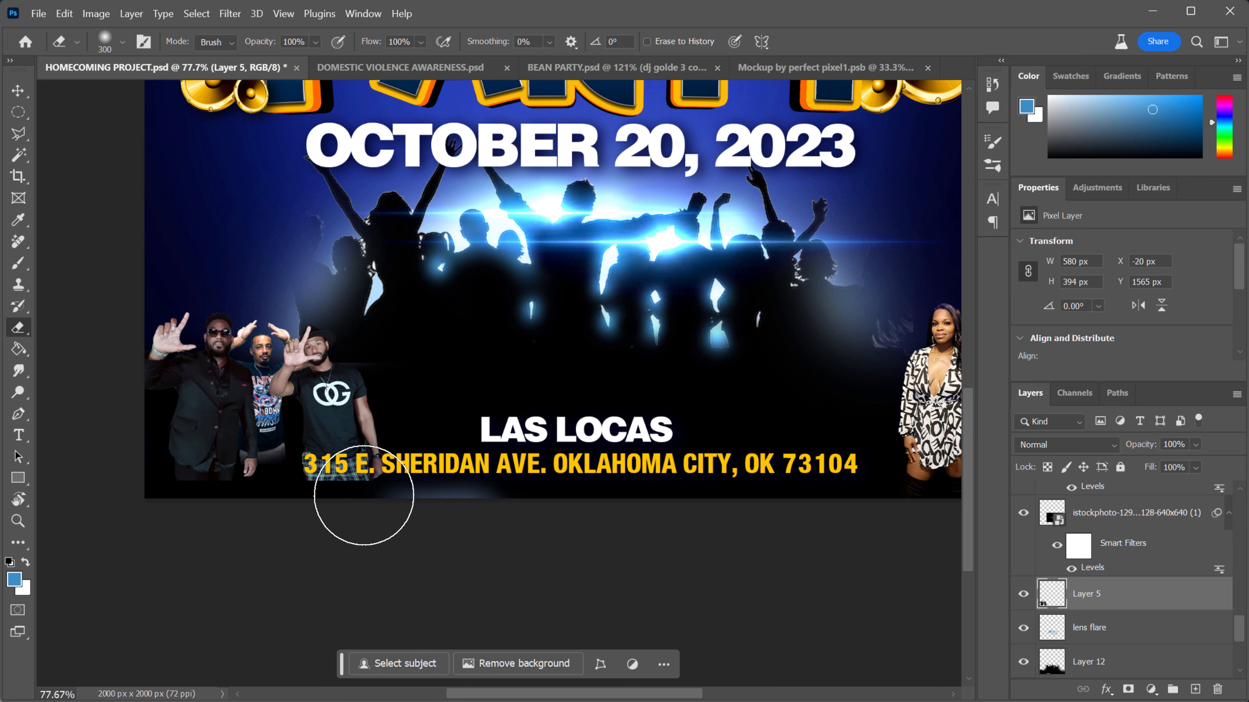
pyautogui.scroll(10, 344, 460)
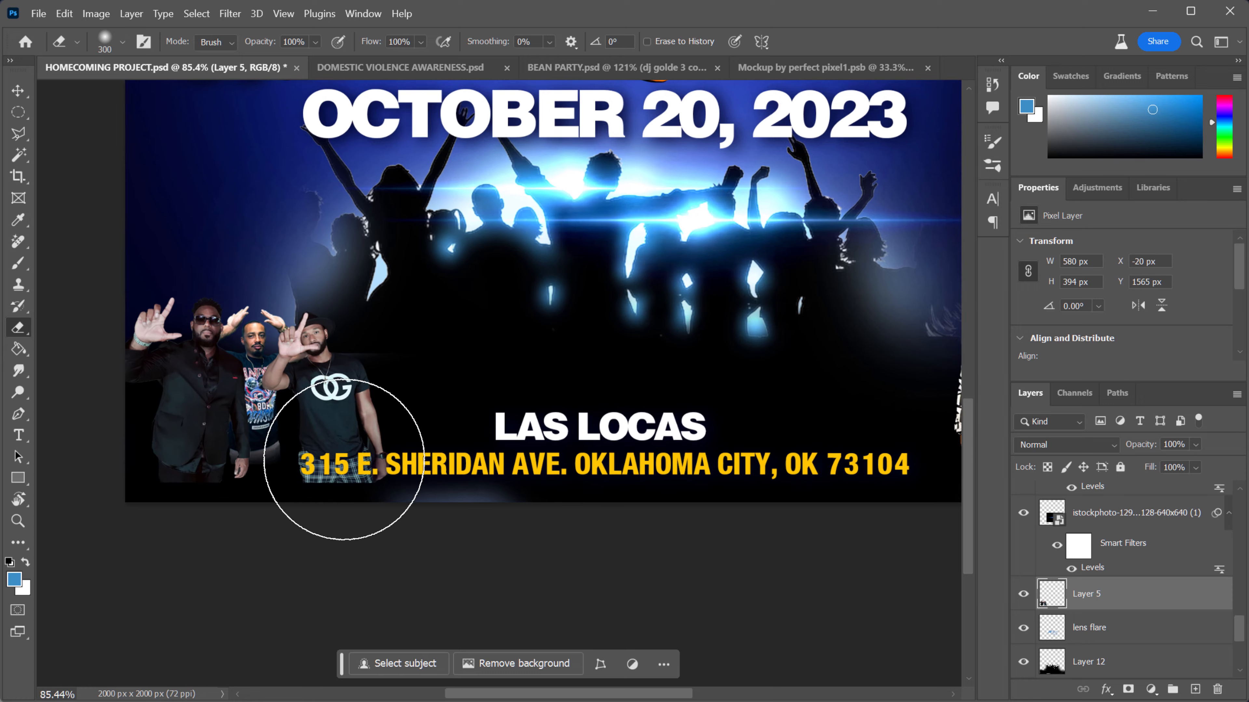
pyautogui.moveTo(391, 485)
pyautogui.mouseDown()
pyautogui.moveTo(363, 453)
pyautogui.moveTo(295, 460)
pyautogui.moveTo(360, 541)
pyautogui.moveTo(319, 537)
pyautogui.mouseUp()
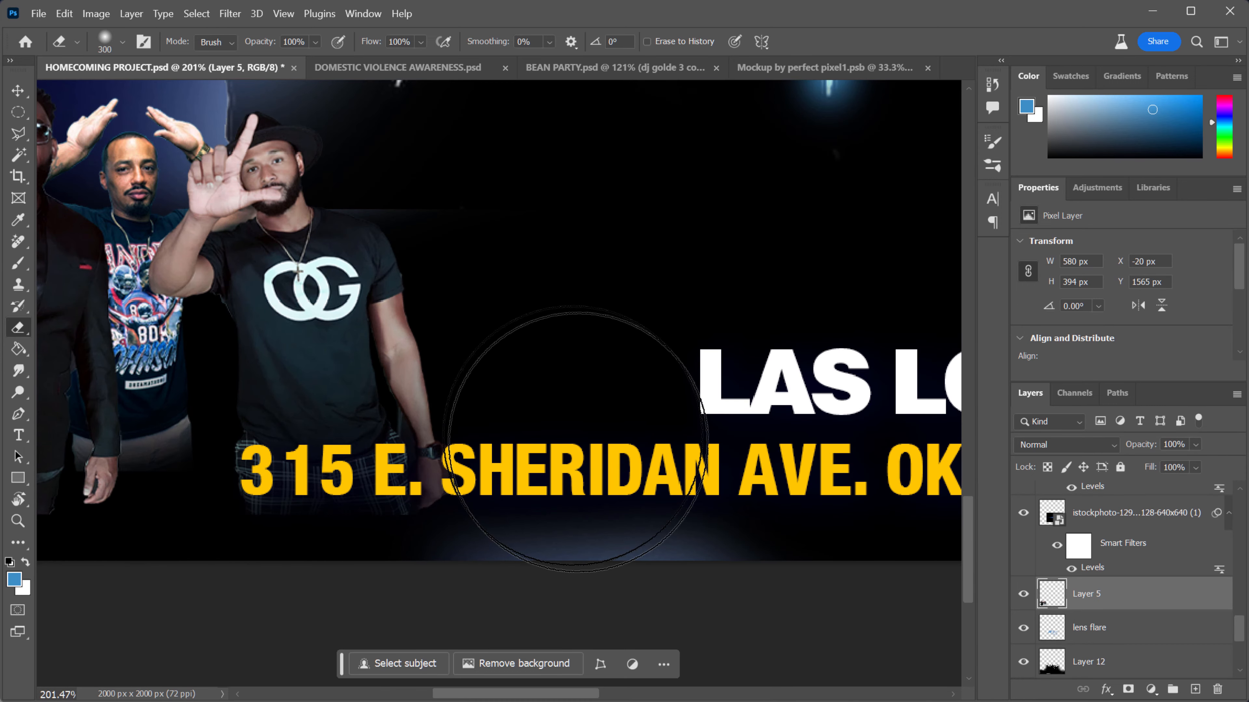
pyautogui.scroll(-5, 541, 551)
pyautogui.press('[')
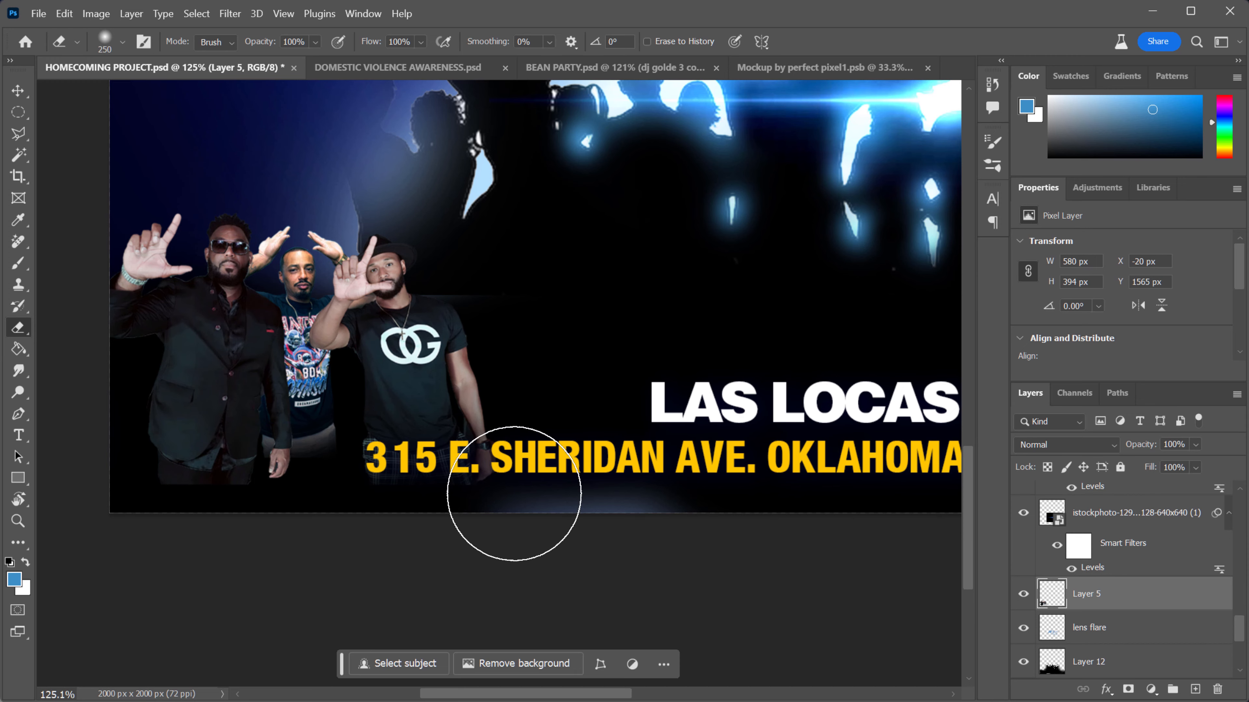
pyautogui.scroll(-4, 611, 472)
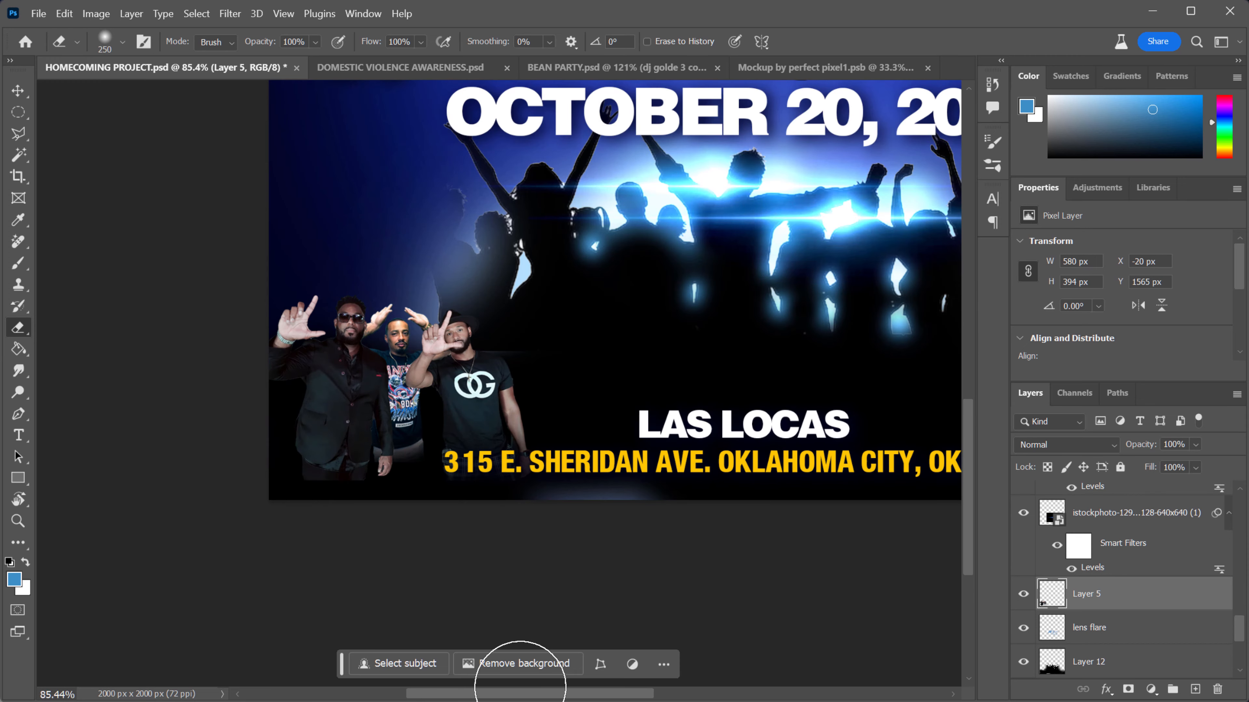
# - Move the contextual task bar below the flyer, clear of the address line, with the whole design in view
pyautogui.moveTo(529, 693); pyautogui.dragTo(581, 693)
pyautogui.scroll(-1, 636, 497)
pyautogui.scroll(-2, 637, 496)
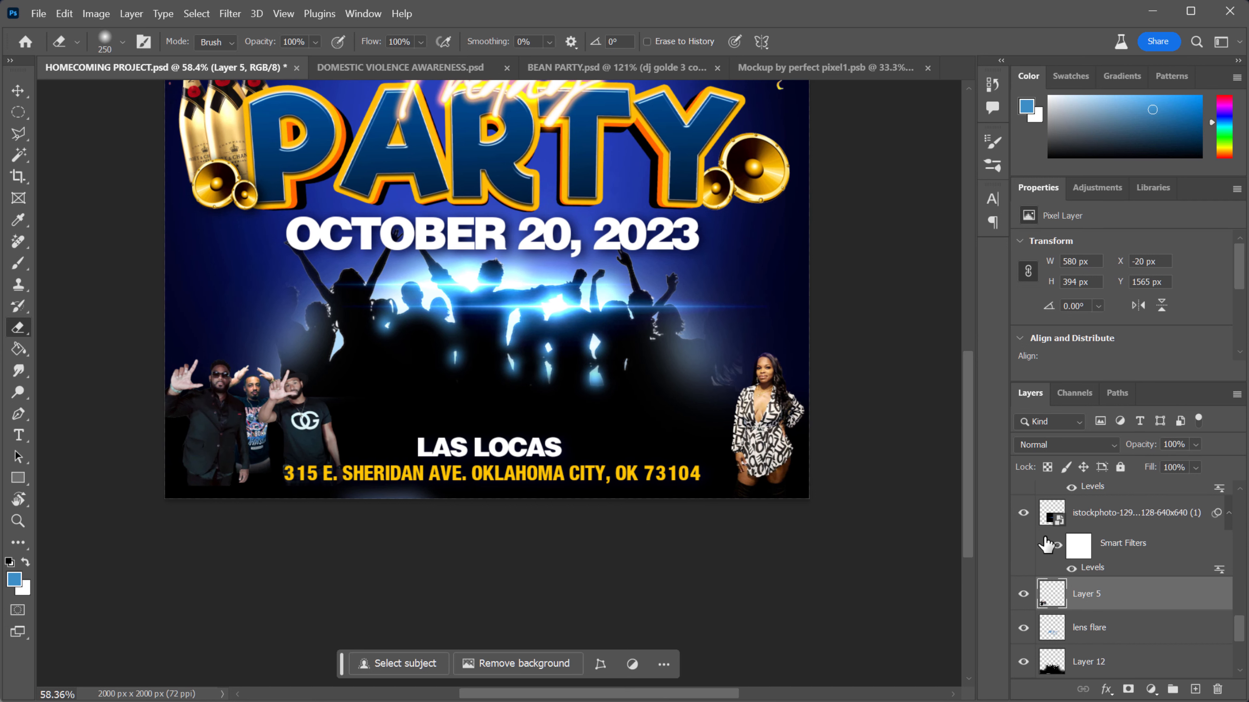
pyautogui.moveTo(971, 453); pyautogui.dragTo(972, 399)
pyautogui.scroll(-2, 856, 411)
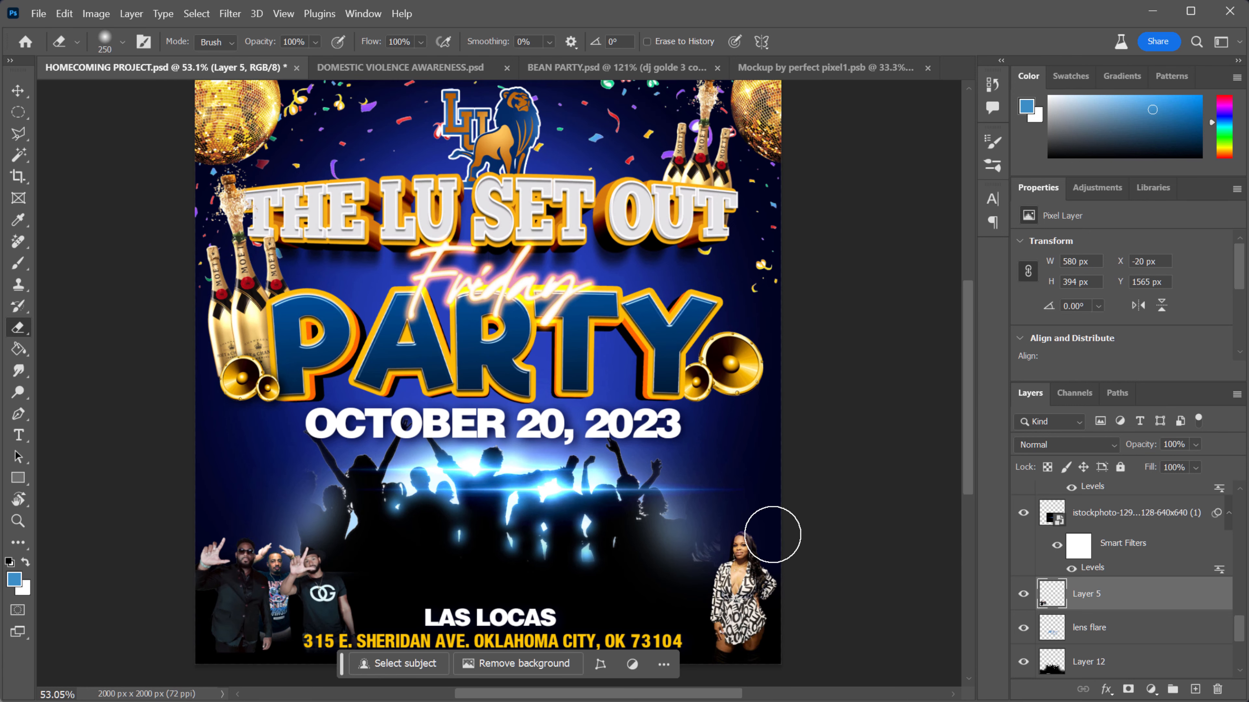
pyautogui.scroll(-1, 775, 535)
pyautogui.moveTo(969, 409); pyautogui.dragTo(970, 407)
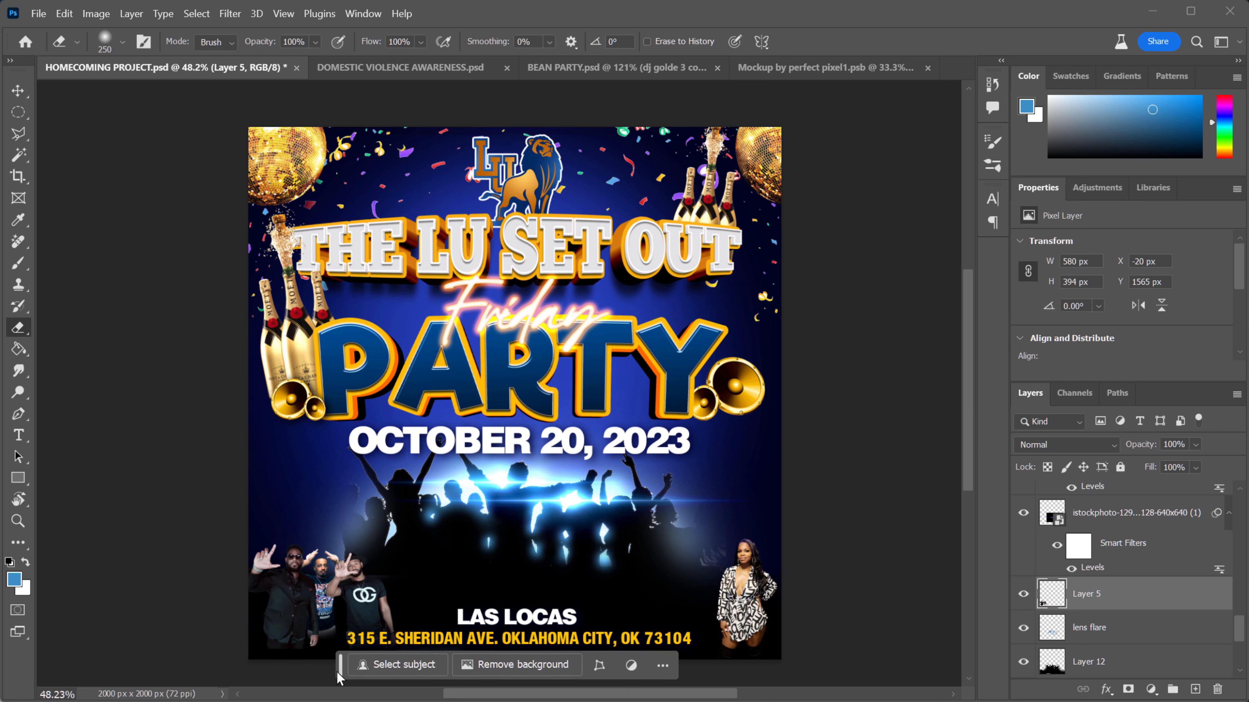
pyautogui.moveTo(343, 665); pyautogui.dragTo(244, 684)
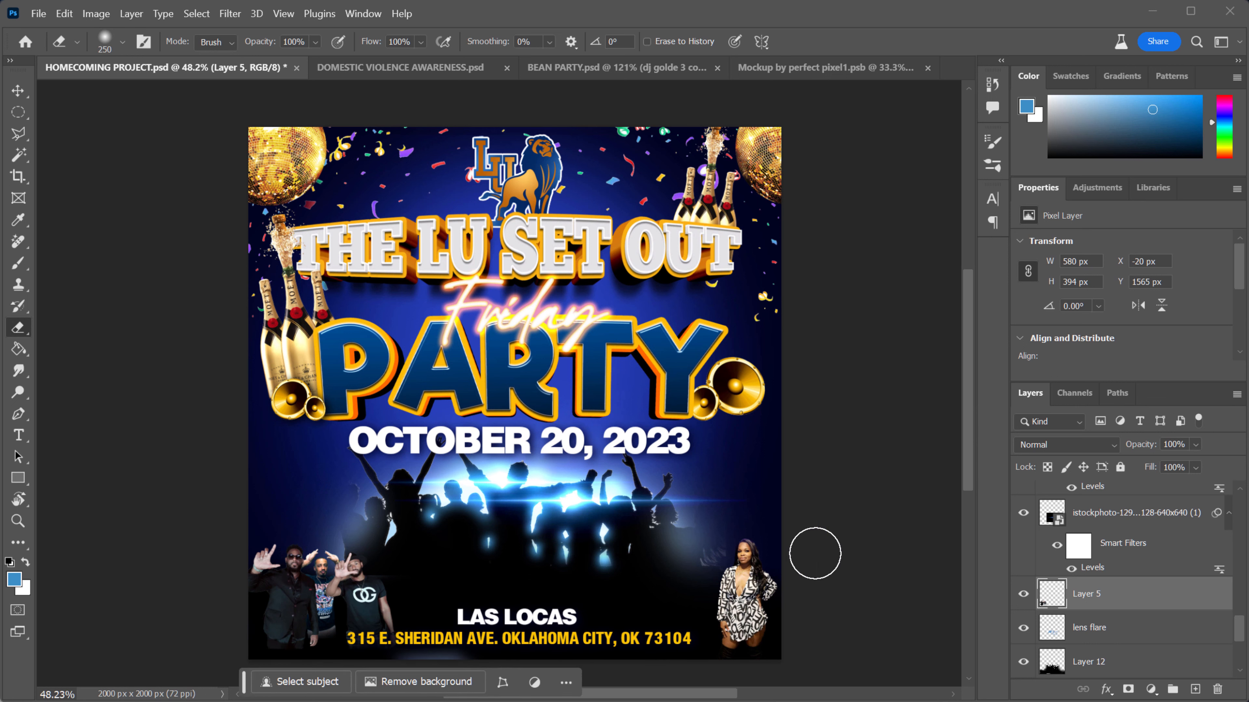